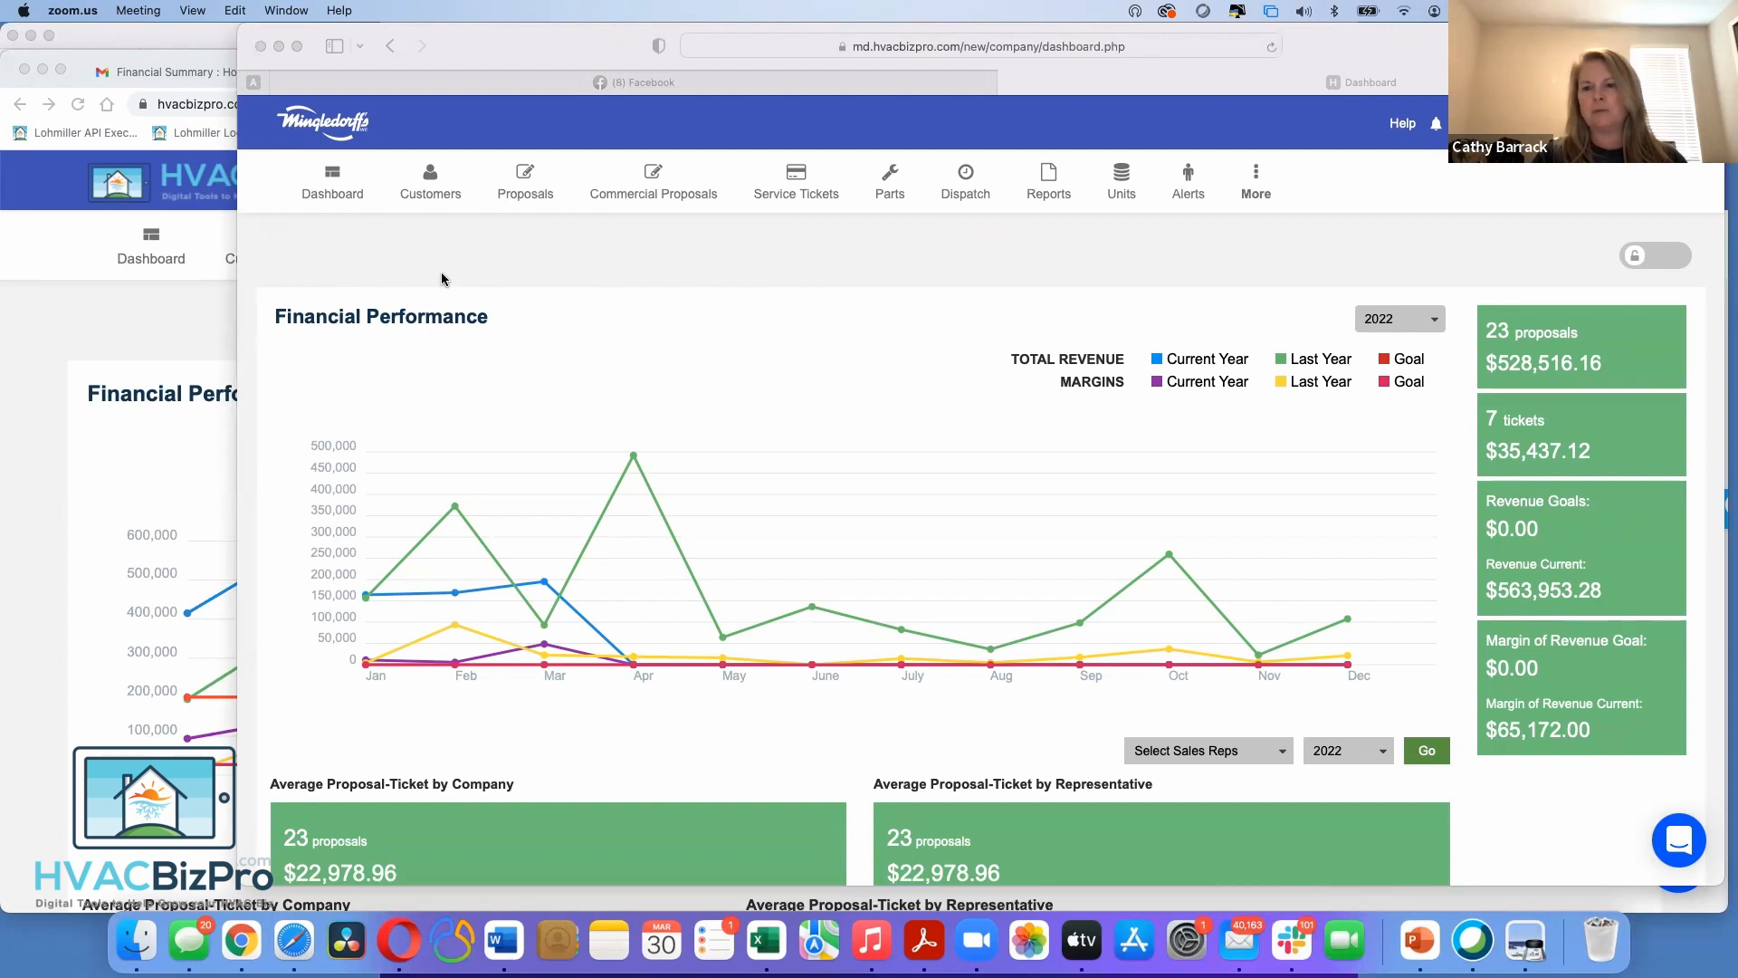
Close the Mingledorff's dashboard window, then create a new proposal in HVACBizPro using the Solution Assessment option
left_click(260, 50)
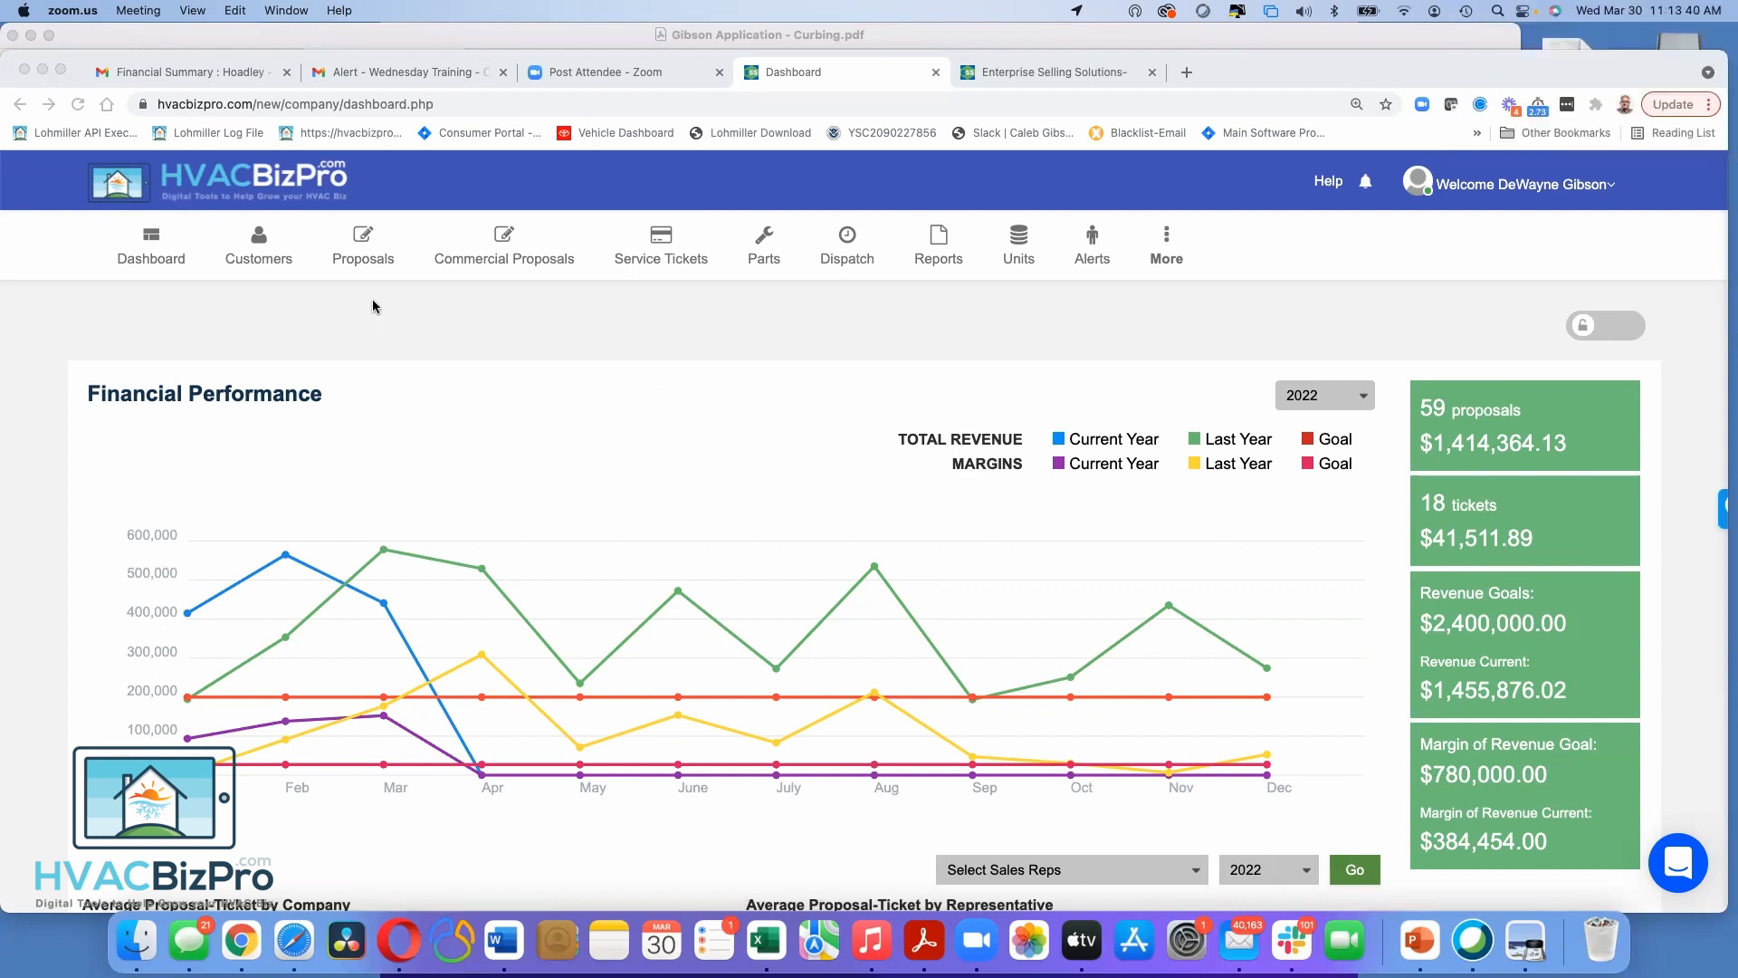
left_click(366, 258)
left_click(366, 258)
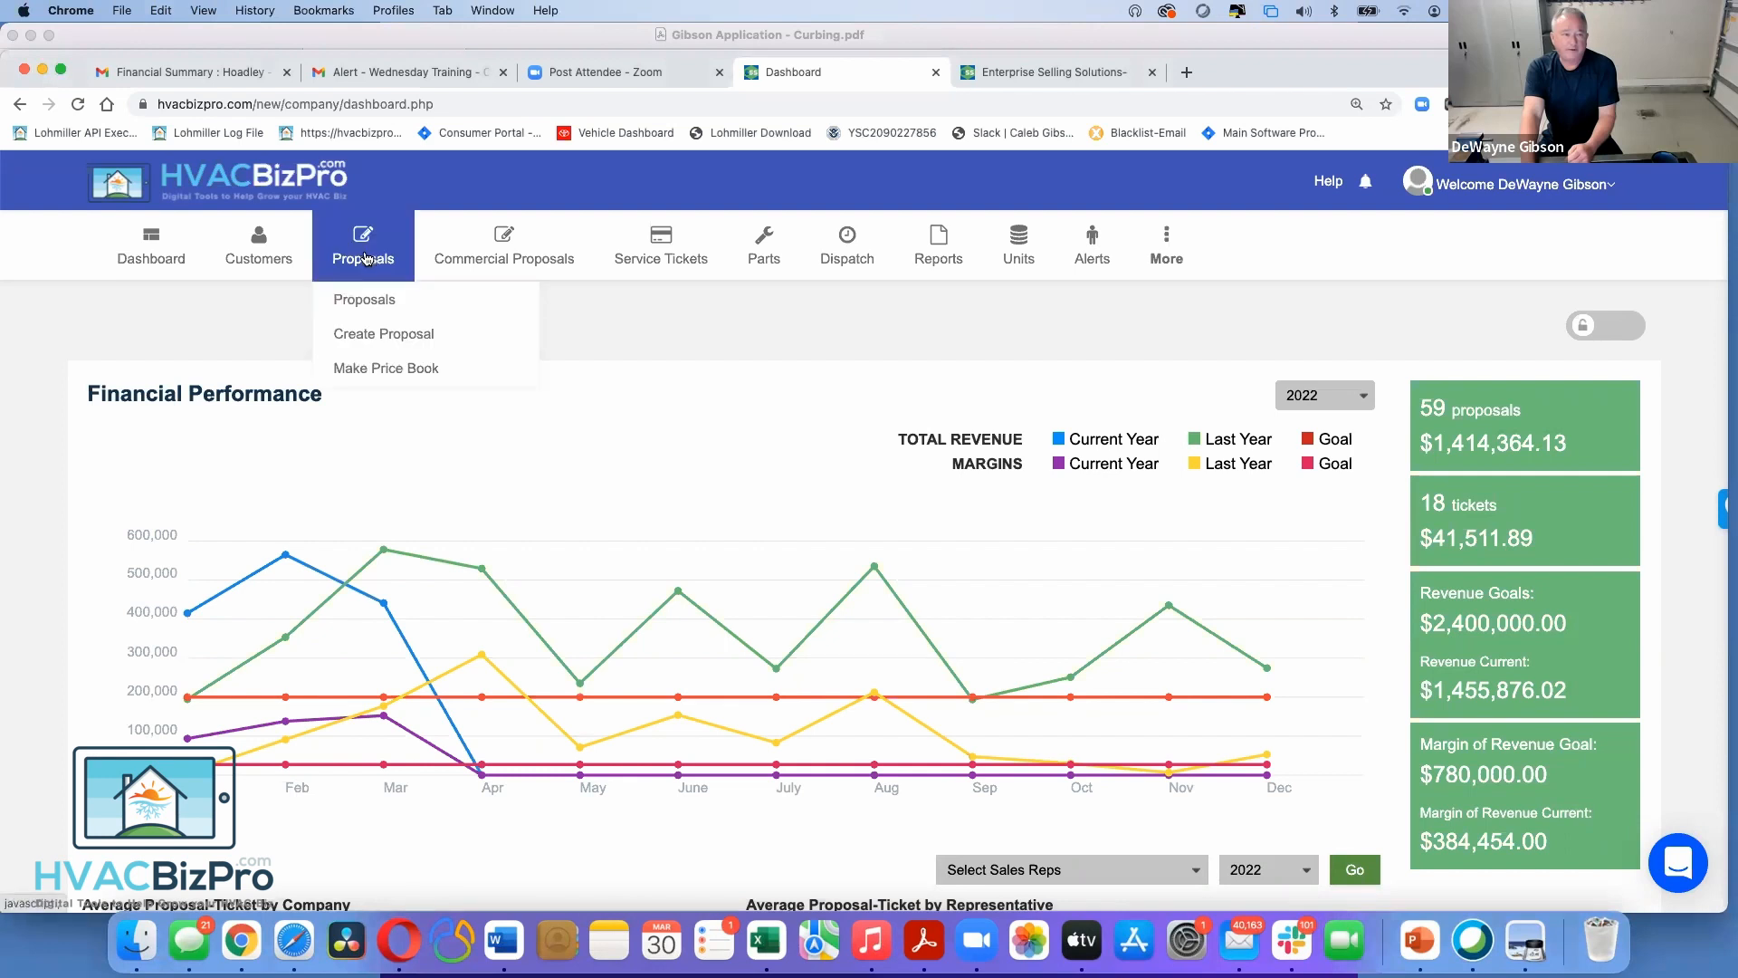
left_click(376, 337)
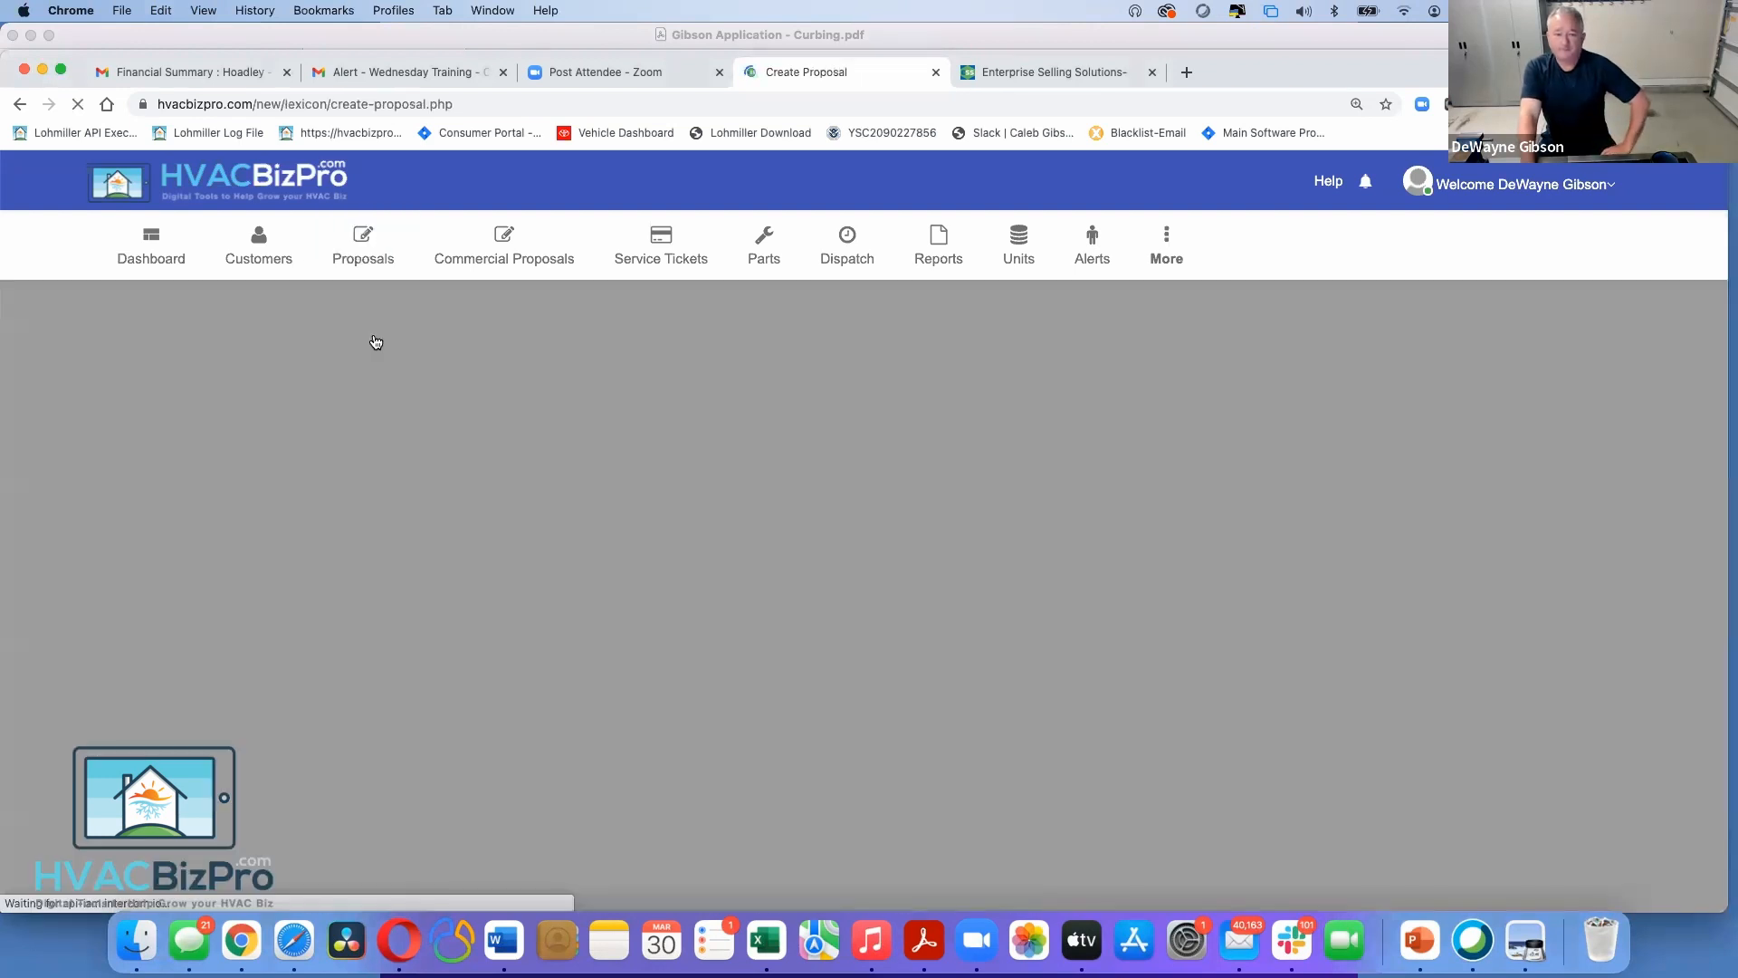
scroll(642, 469, "down", 3)
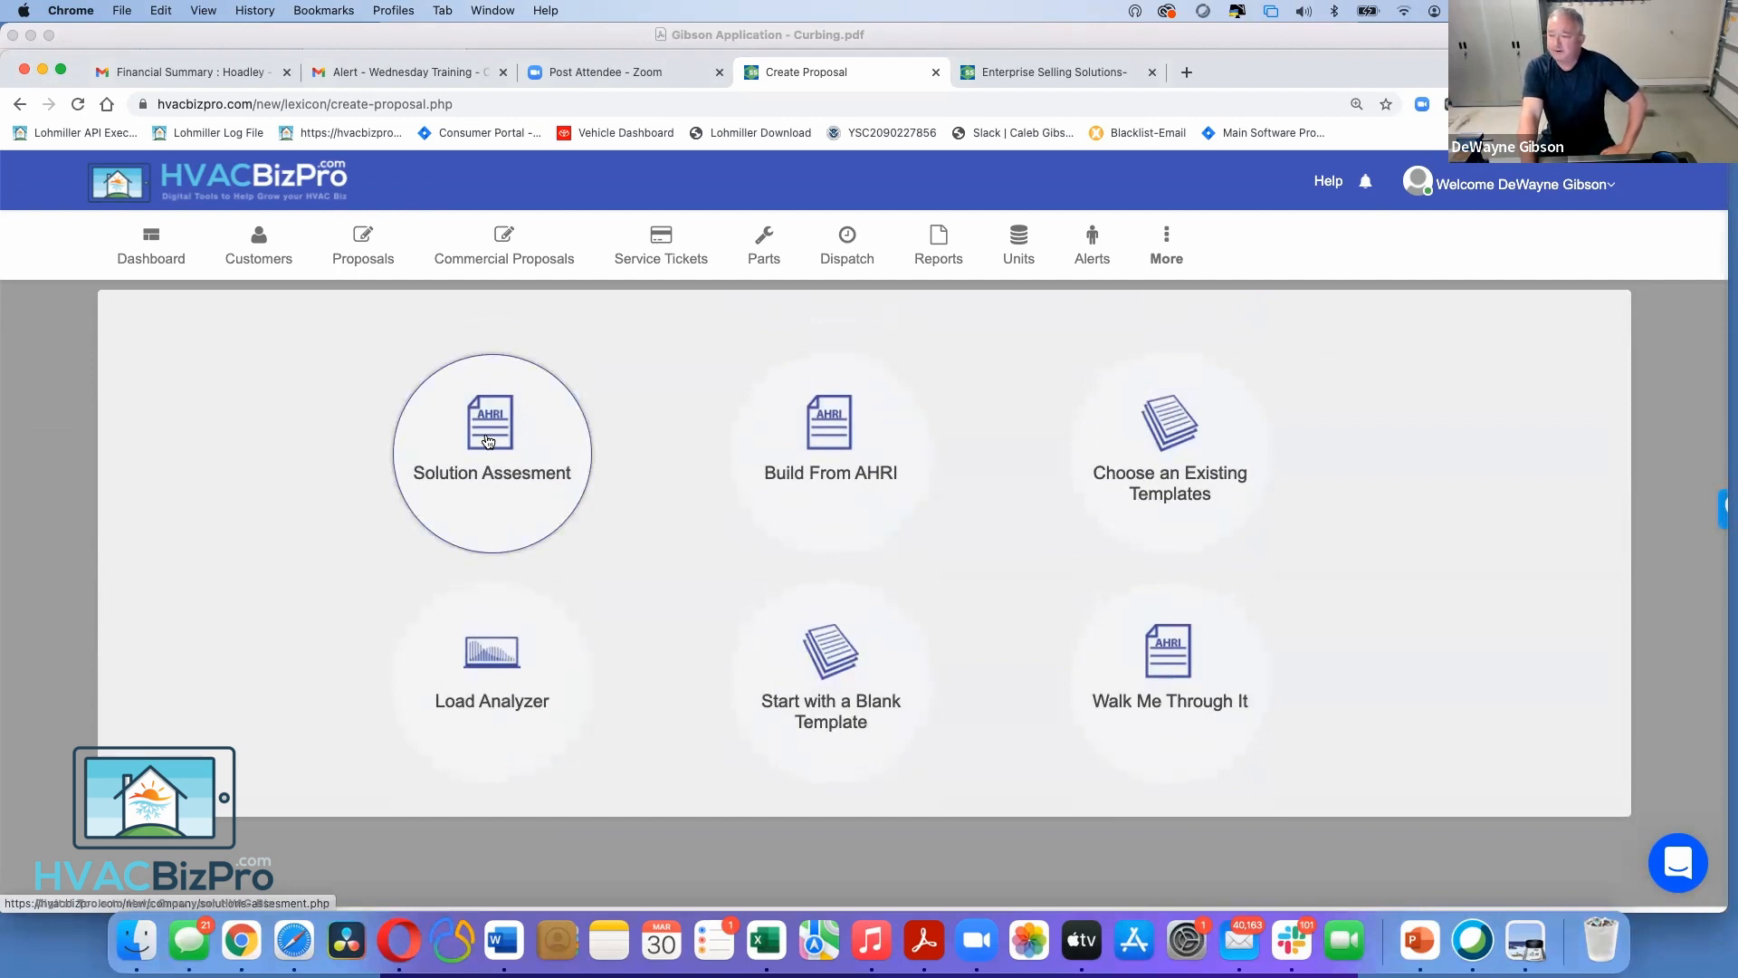
left_click(488, 441)
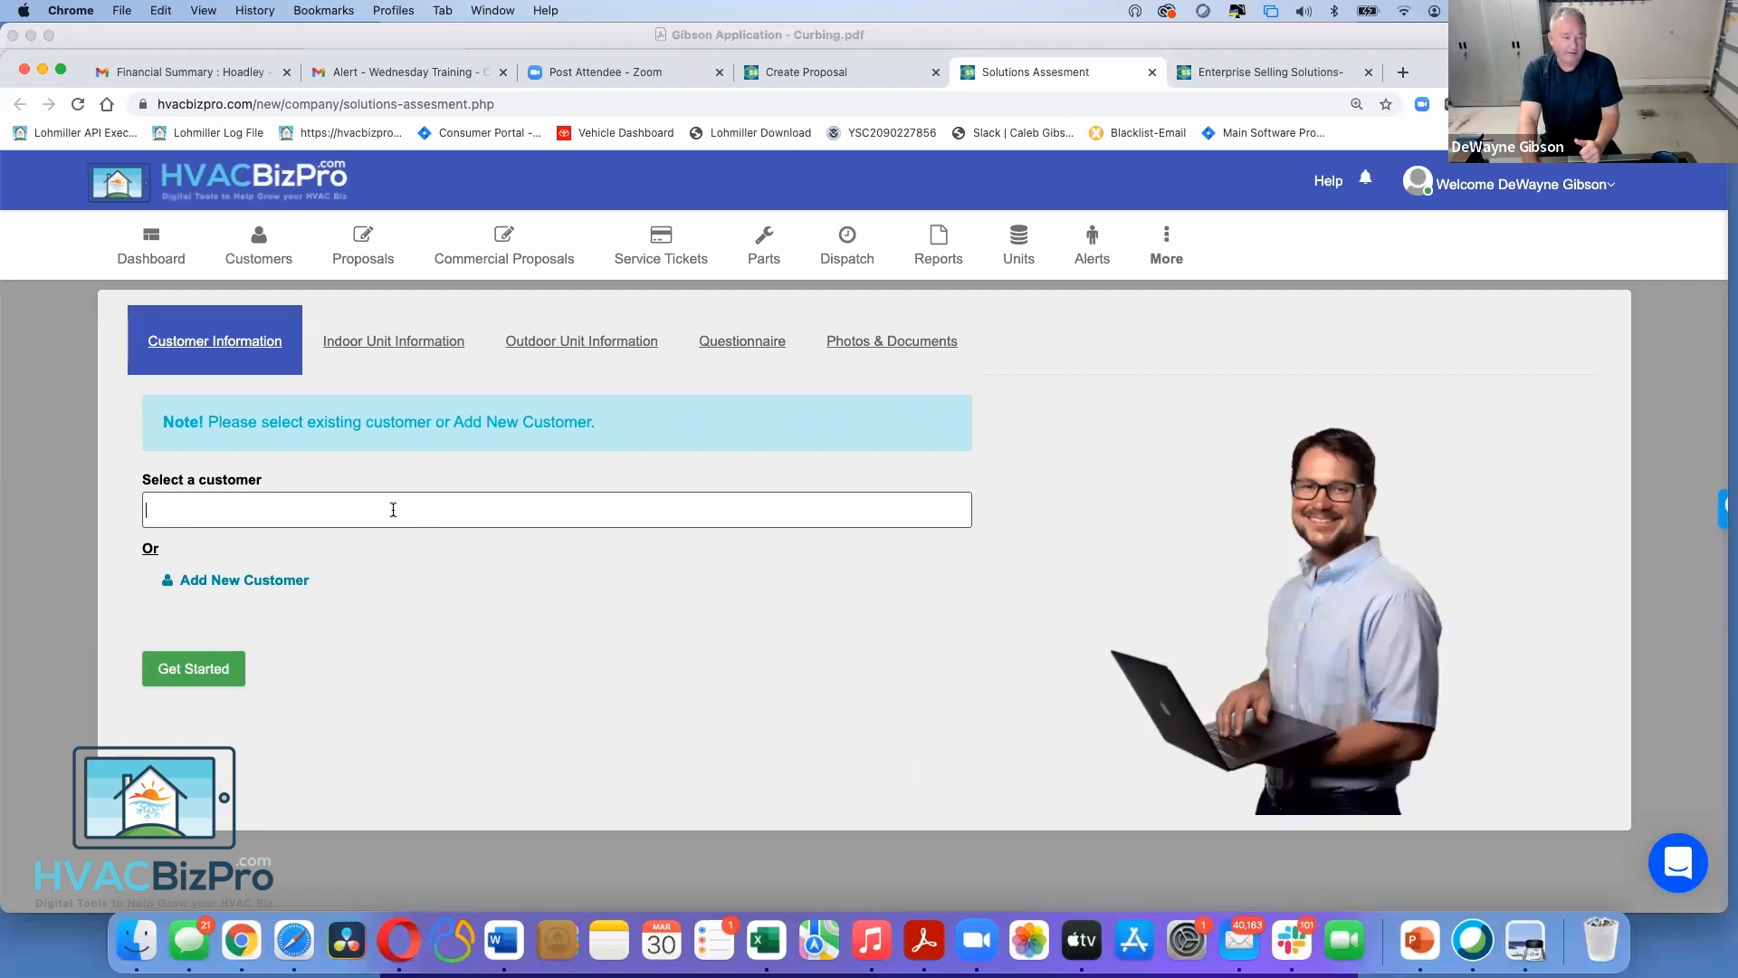
Find the existing residential customer by street number, select the record, check its contact details and get the assessment started
type("7641")
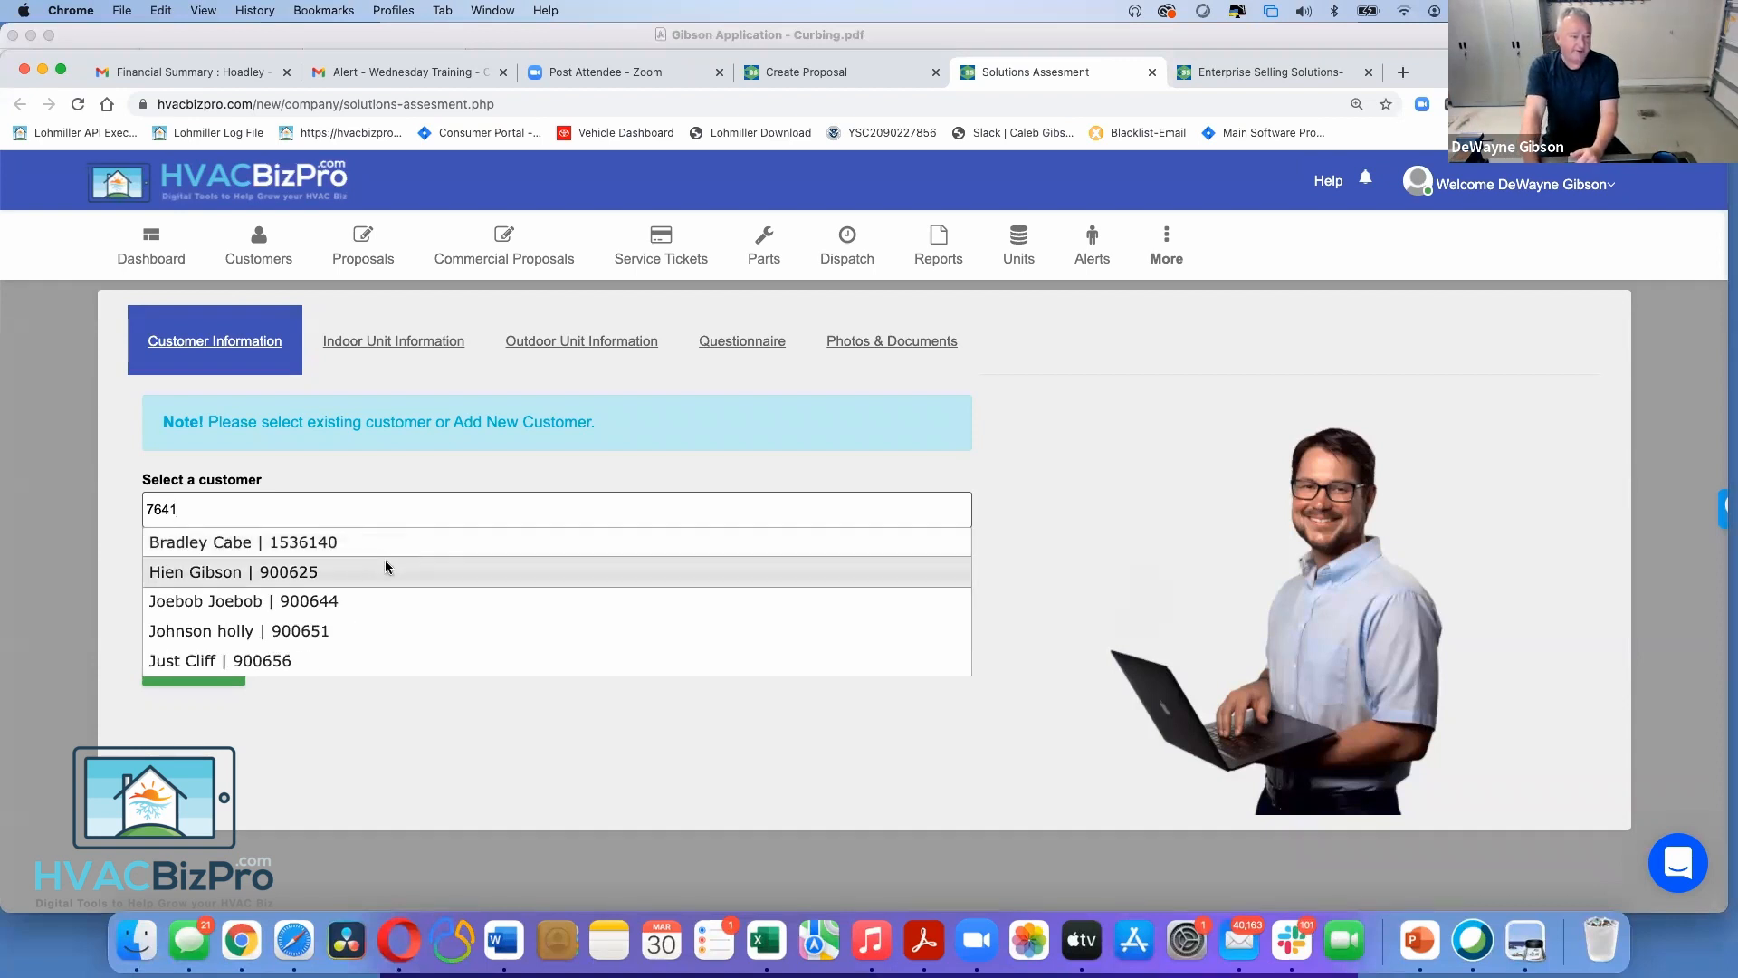
left_click(388, 568)
scroll(435, 681, "down", 2)
scroll(432, 683, "down", 1)
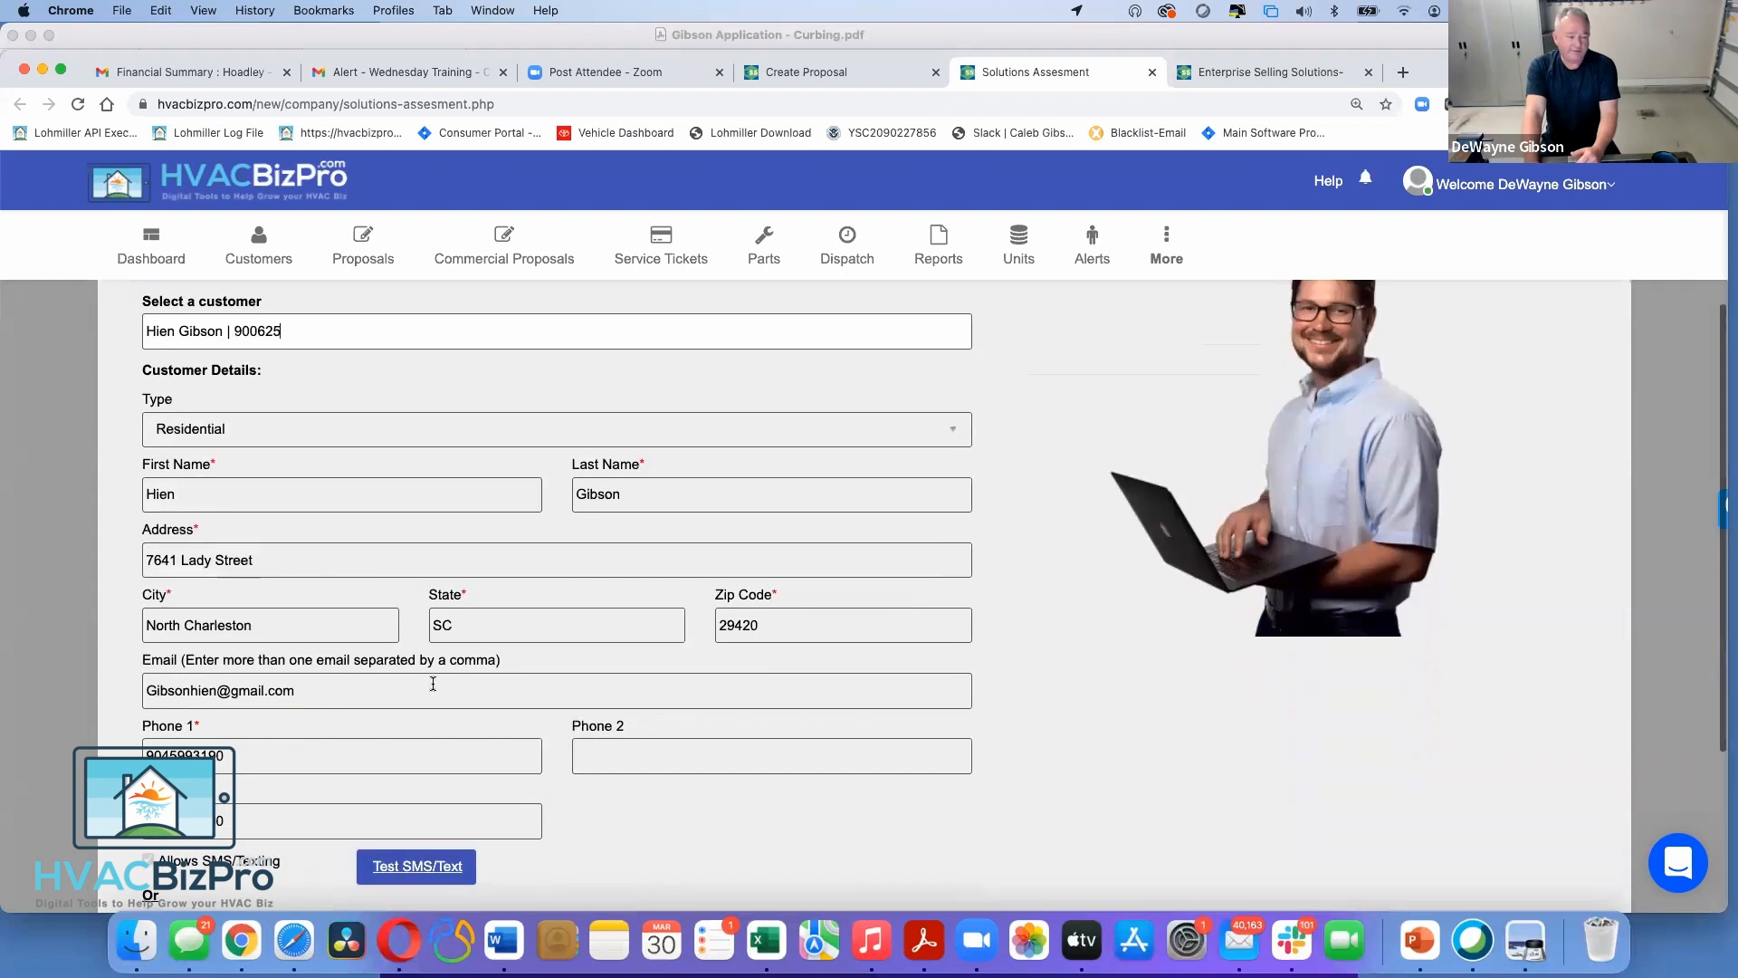
scroll(432, 683, "down", 1)
scroll(433, 683, "down", 1)
scroll(433, 684, "up", 3)
scroll(432, 683, "down", 4)
scroll(433, 683, "down", 1)
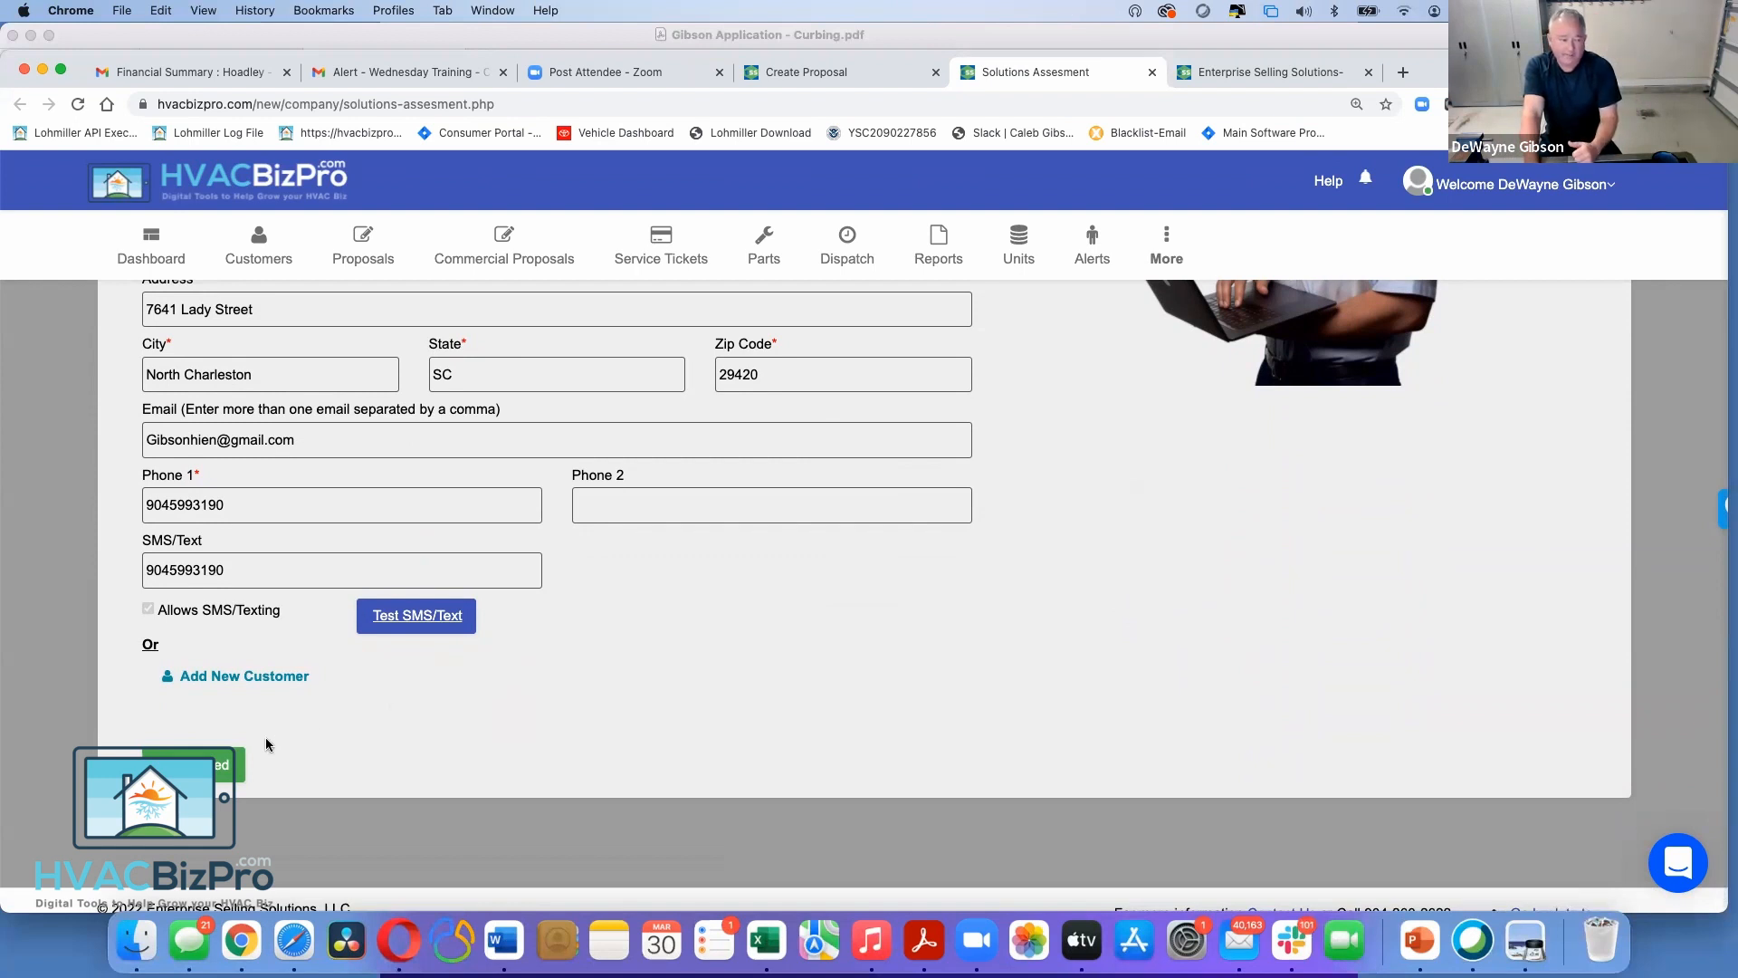
left_click(221, 765)
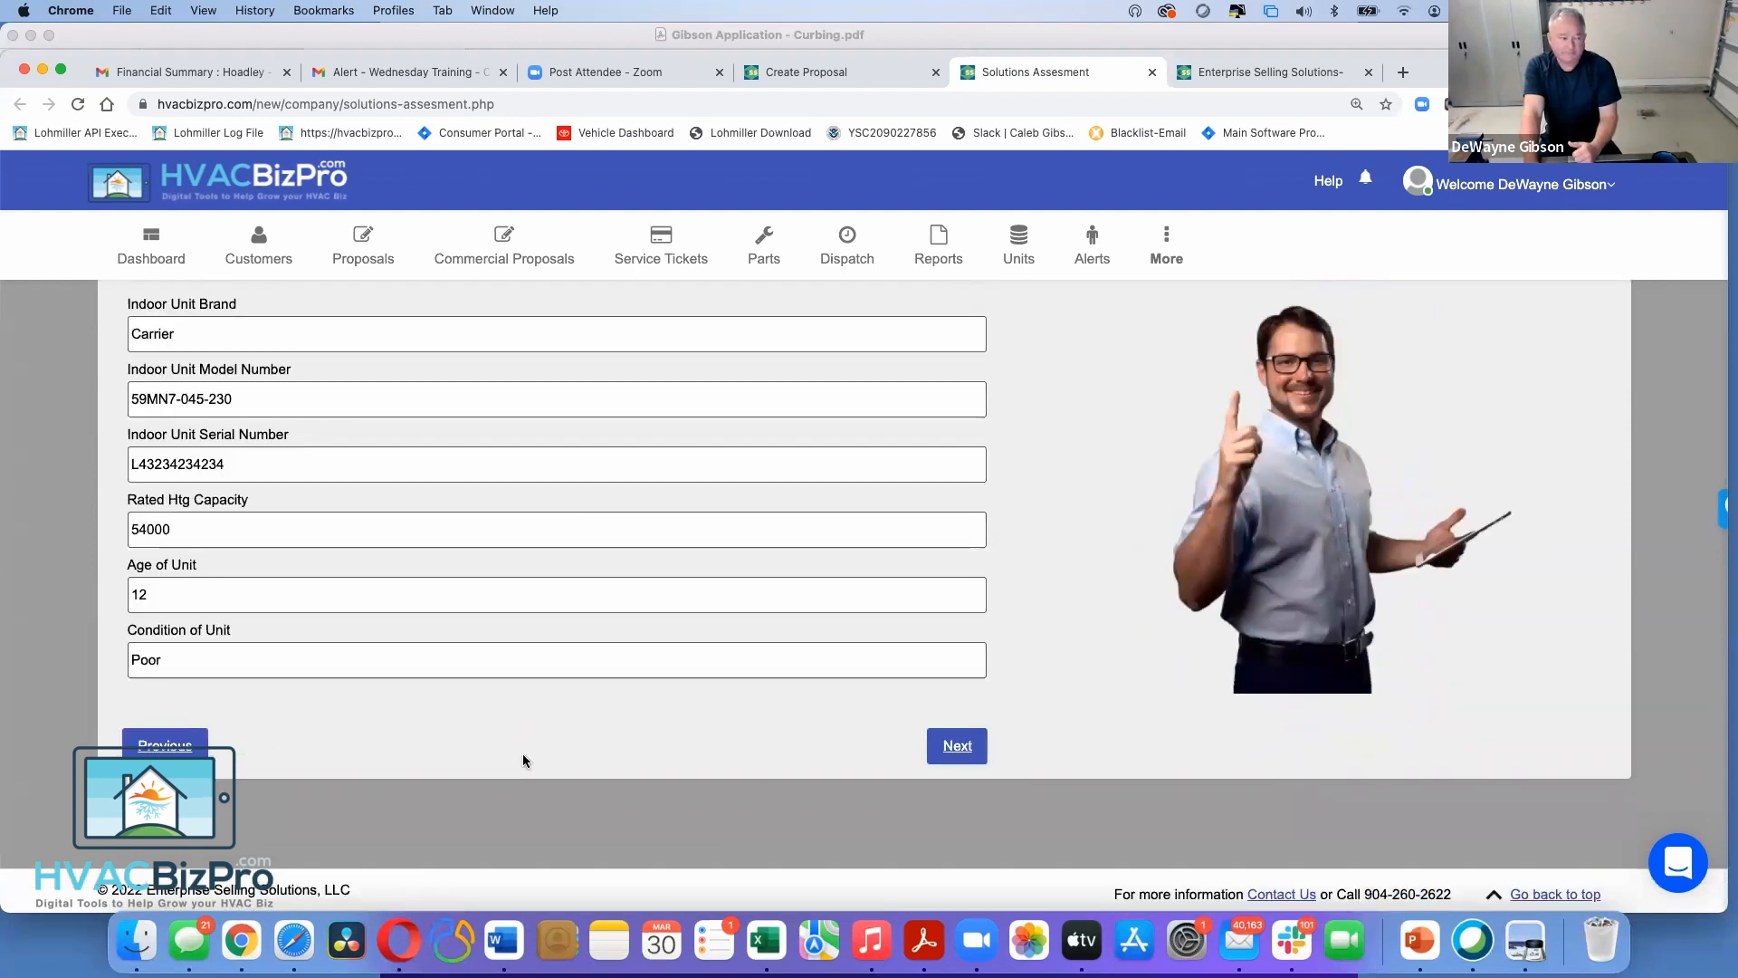
Review the indoor unit's brand, model, serial number, heating capacity, age and condition, and proceed to the outdoor unit information
scroll(523, 760, "up", 2)
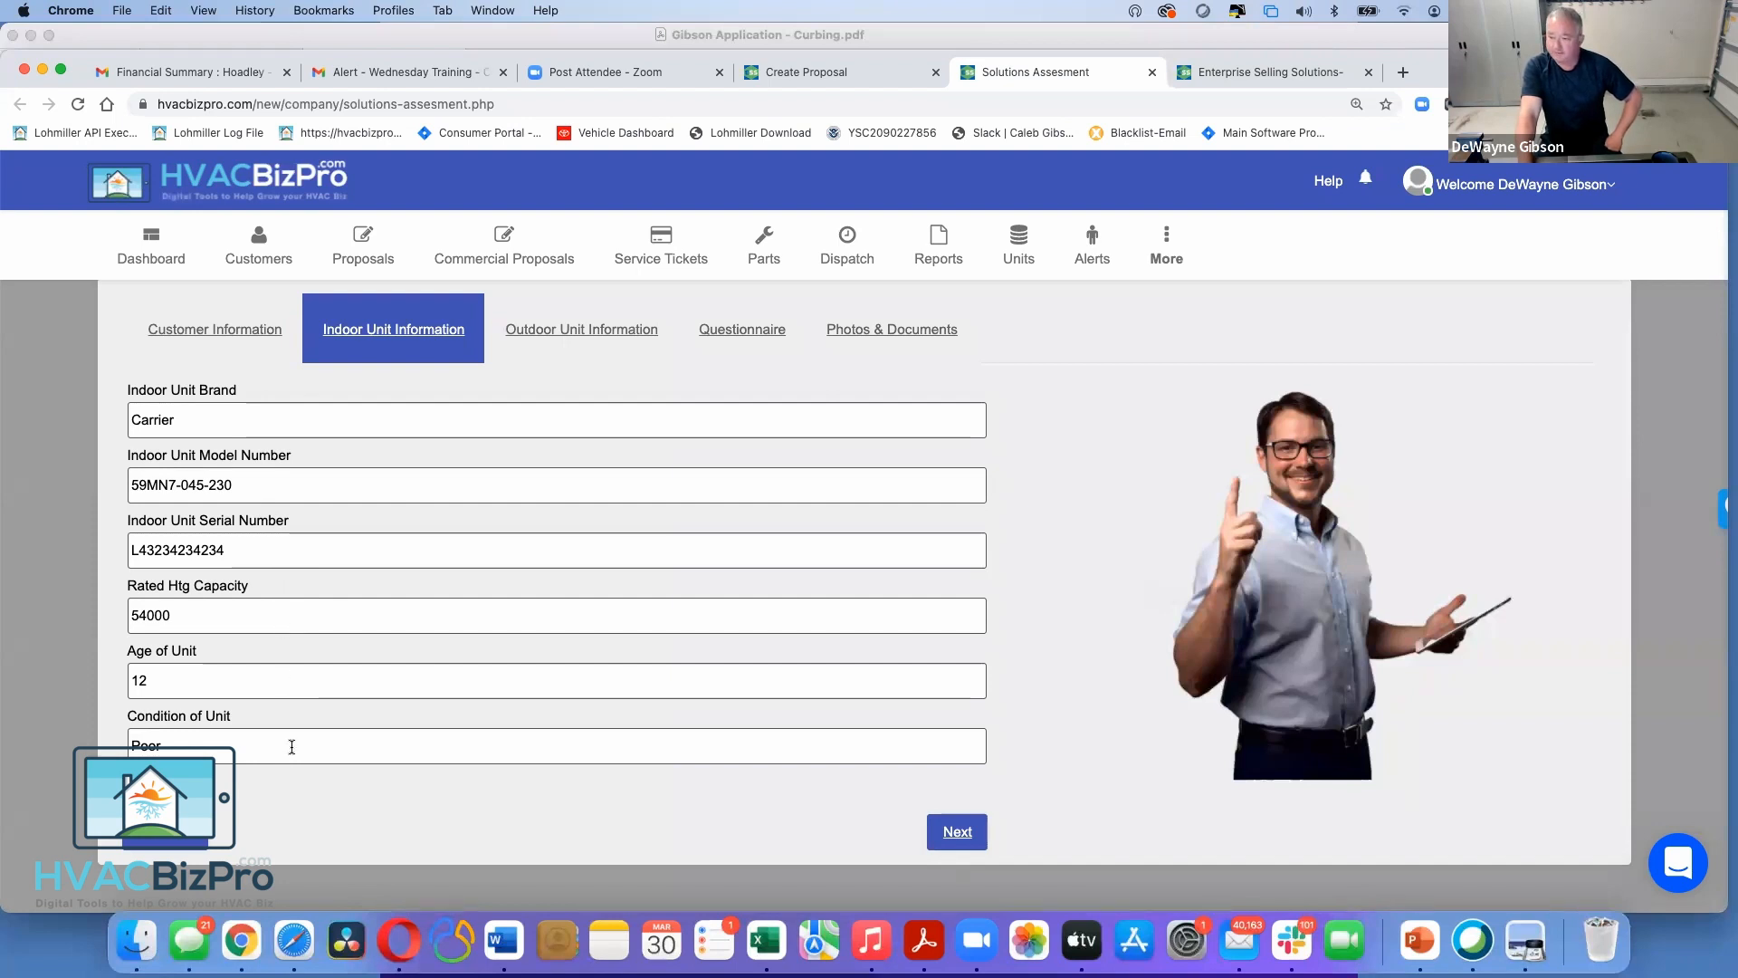
scroll(292, 746, "down", 2)
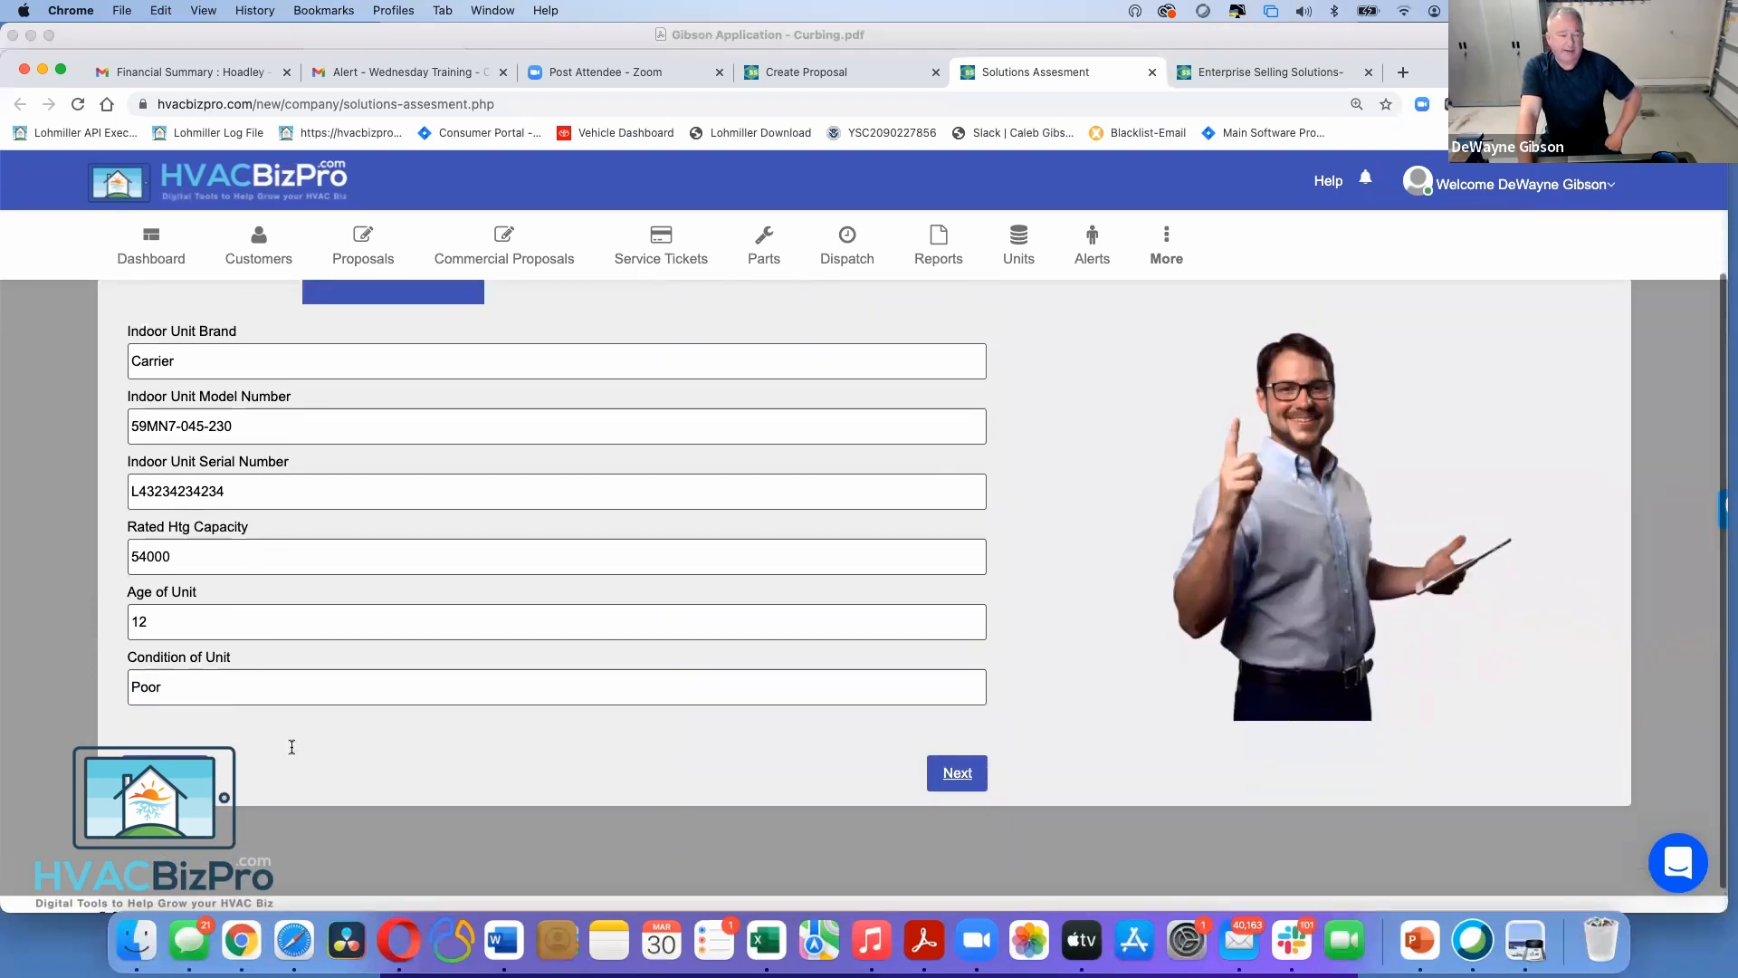
left_click(965, 777)
Review the outdoor unit's brand, model, serial number, tonnage, age and condition, and proceed to the questionnaire
scroll(592, 569, "up", 3)
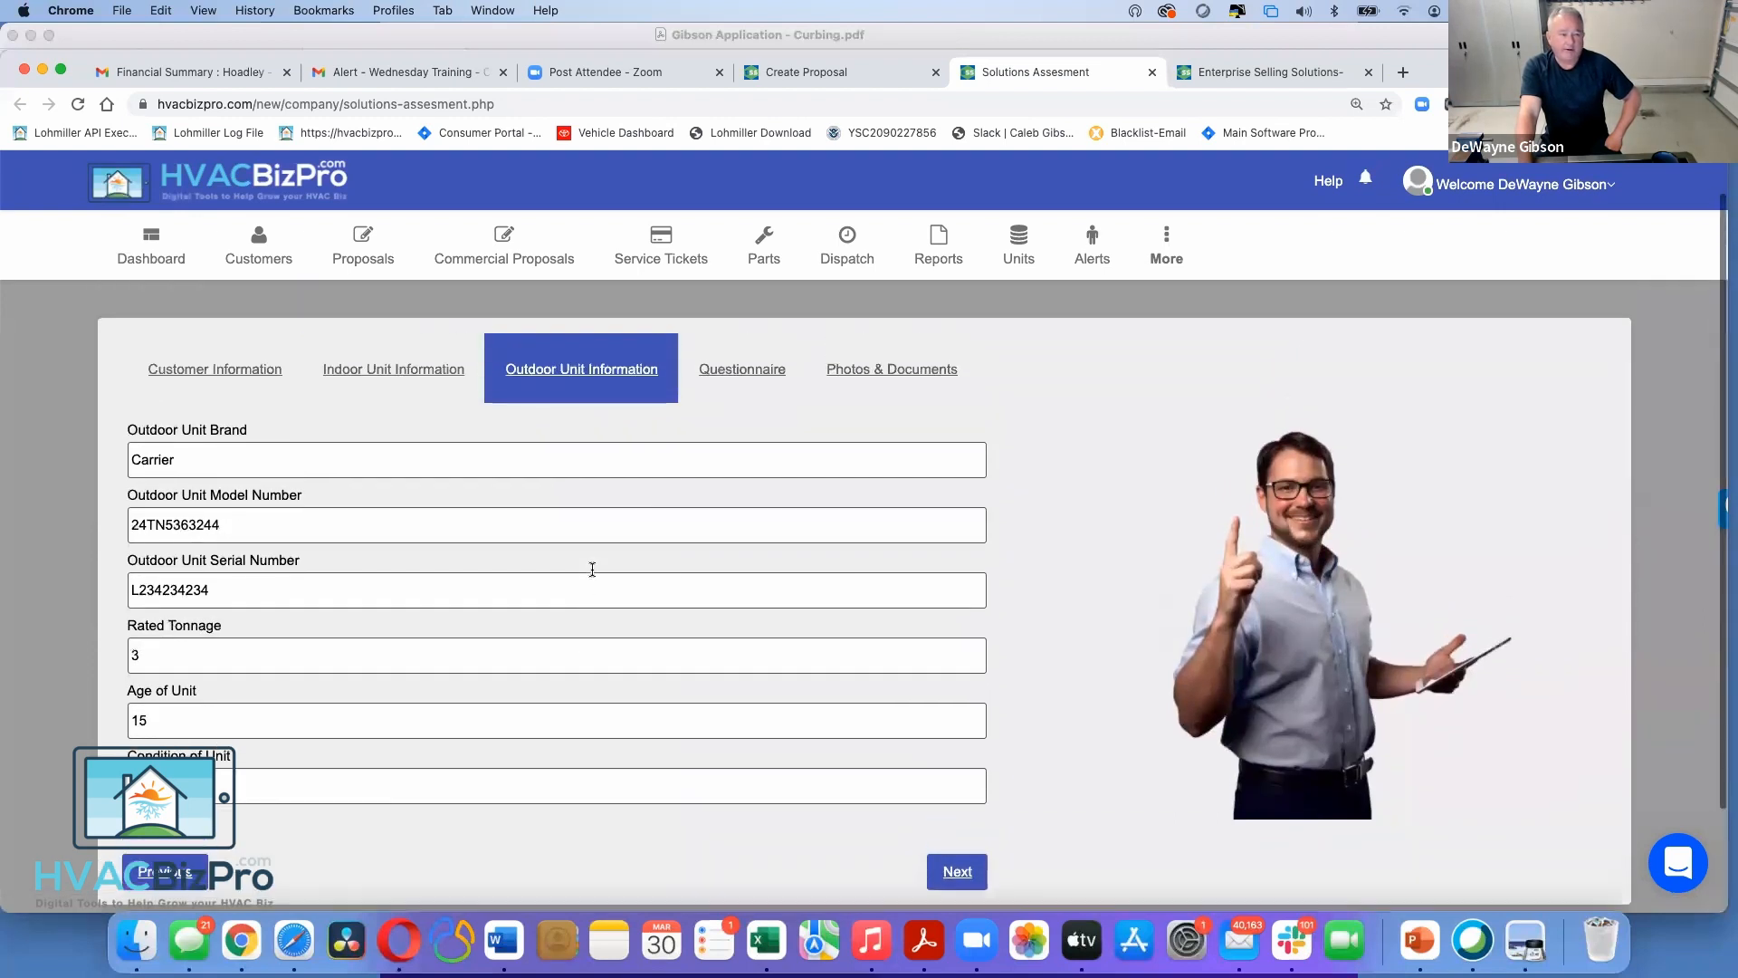
scroll(592, 568, "down", 1)
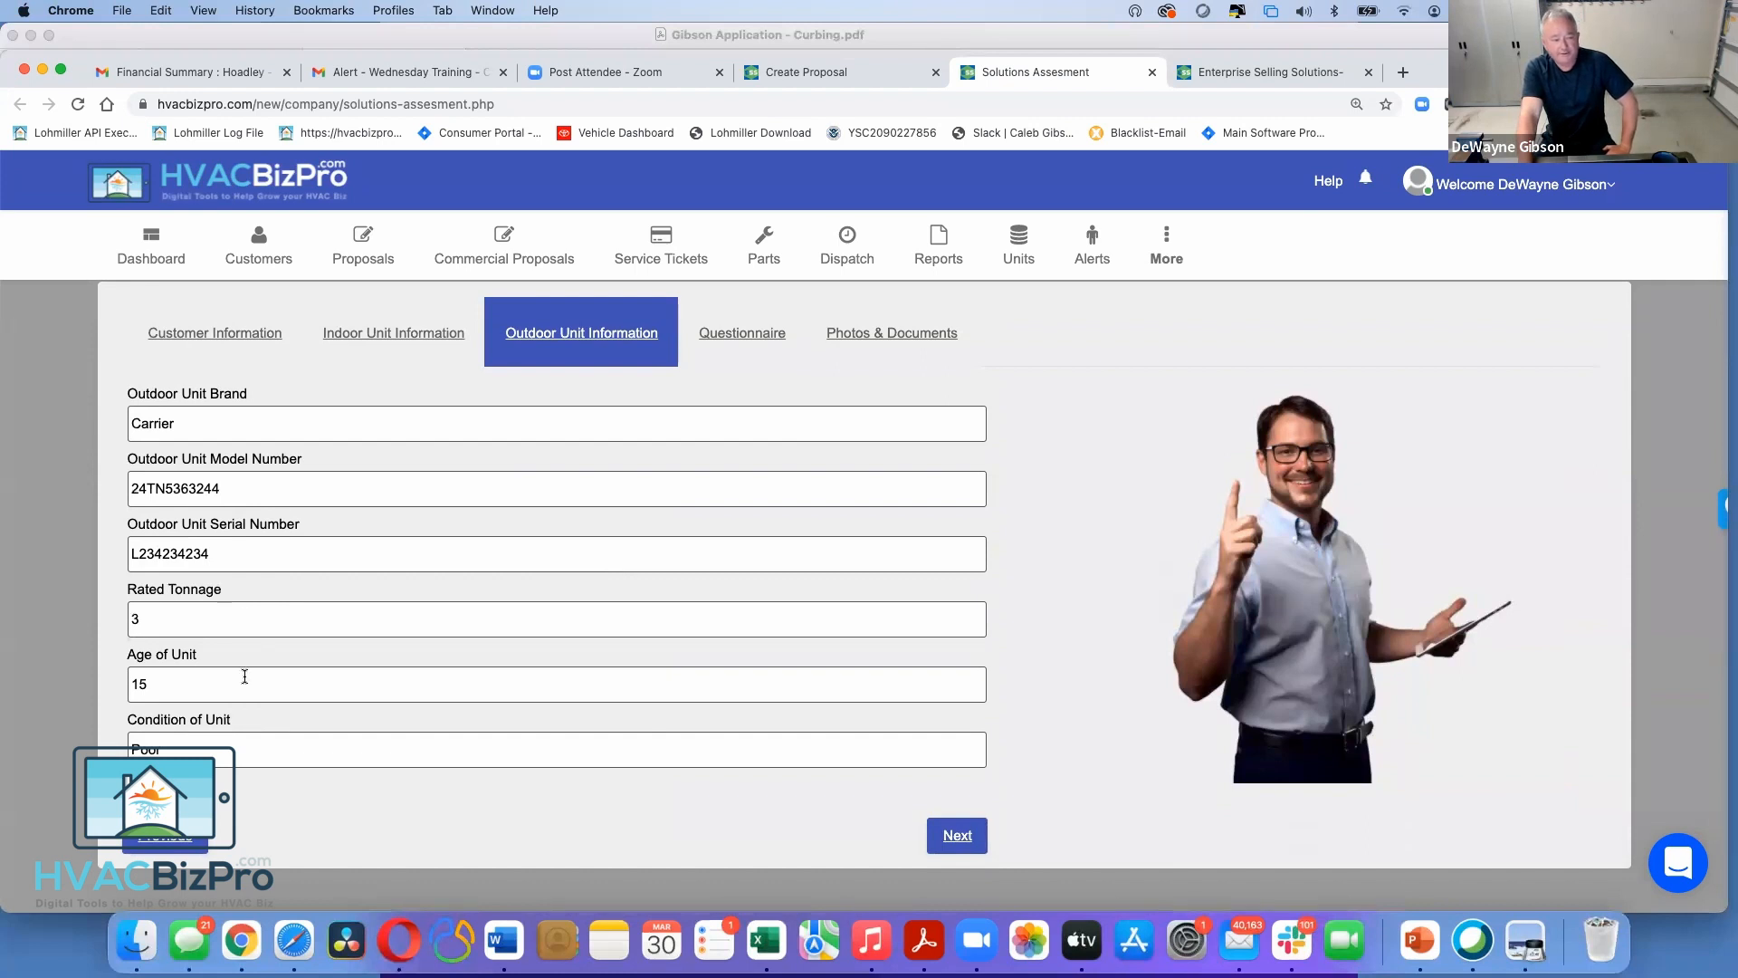
scroll(540, 802, "down", 3)
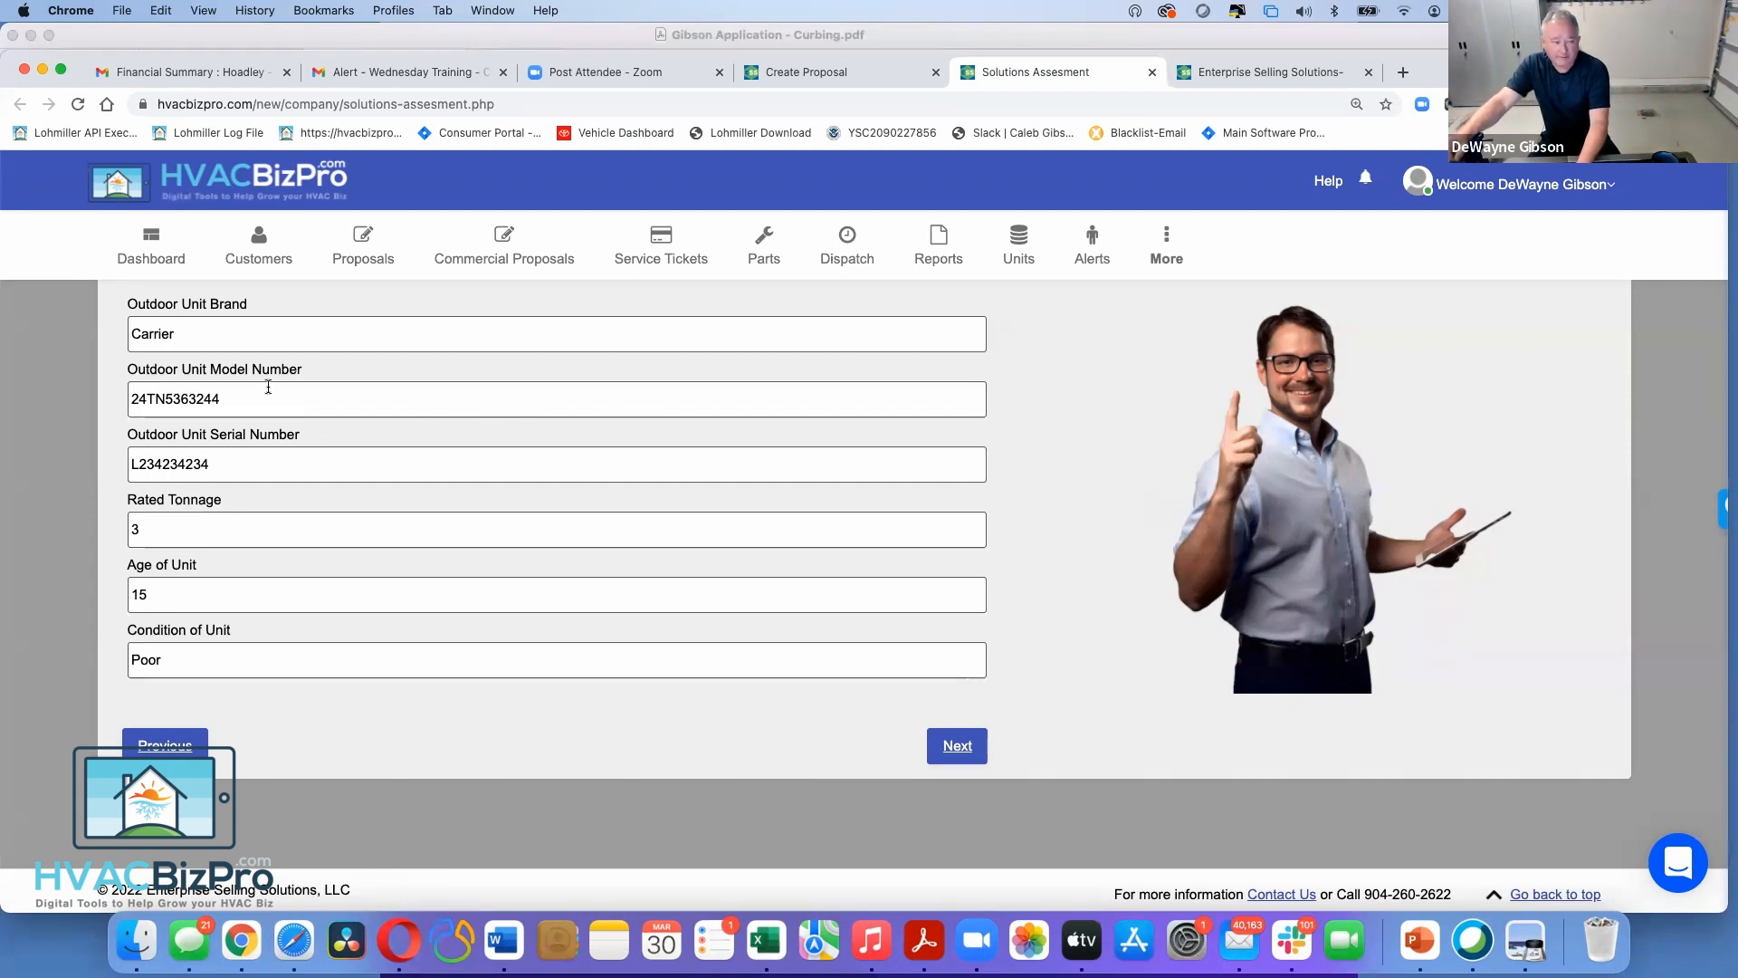
scroll(320, 402, "up", 2)
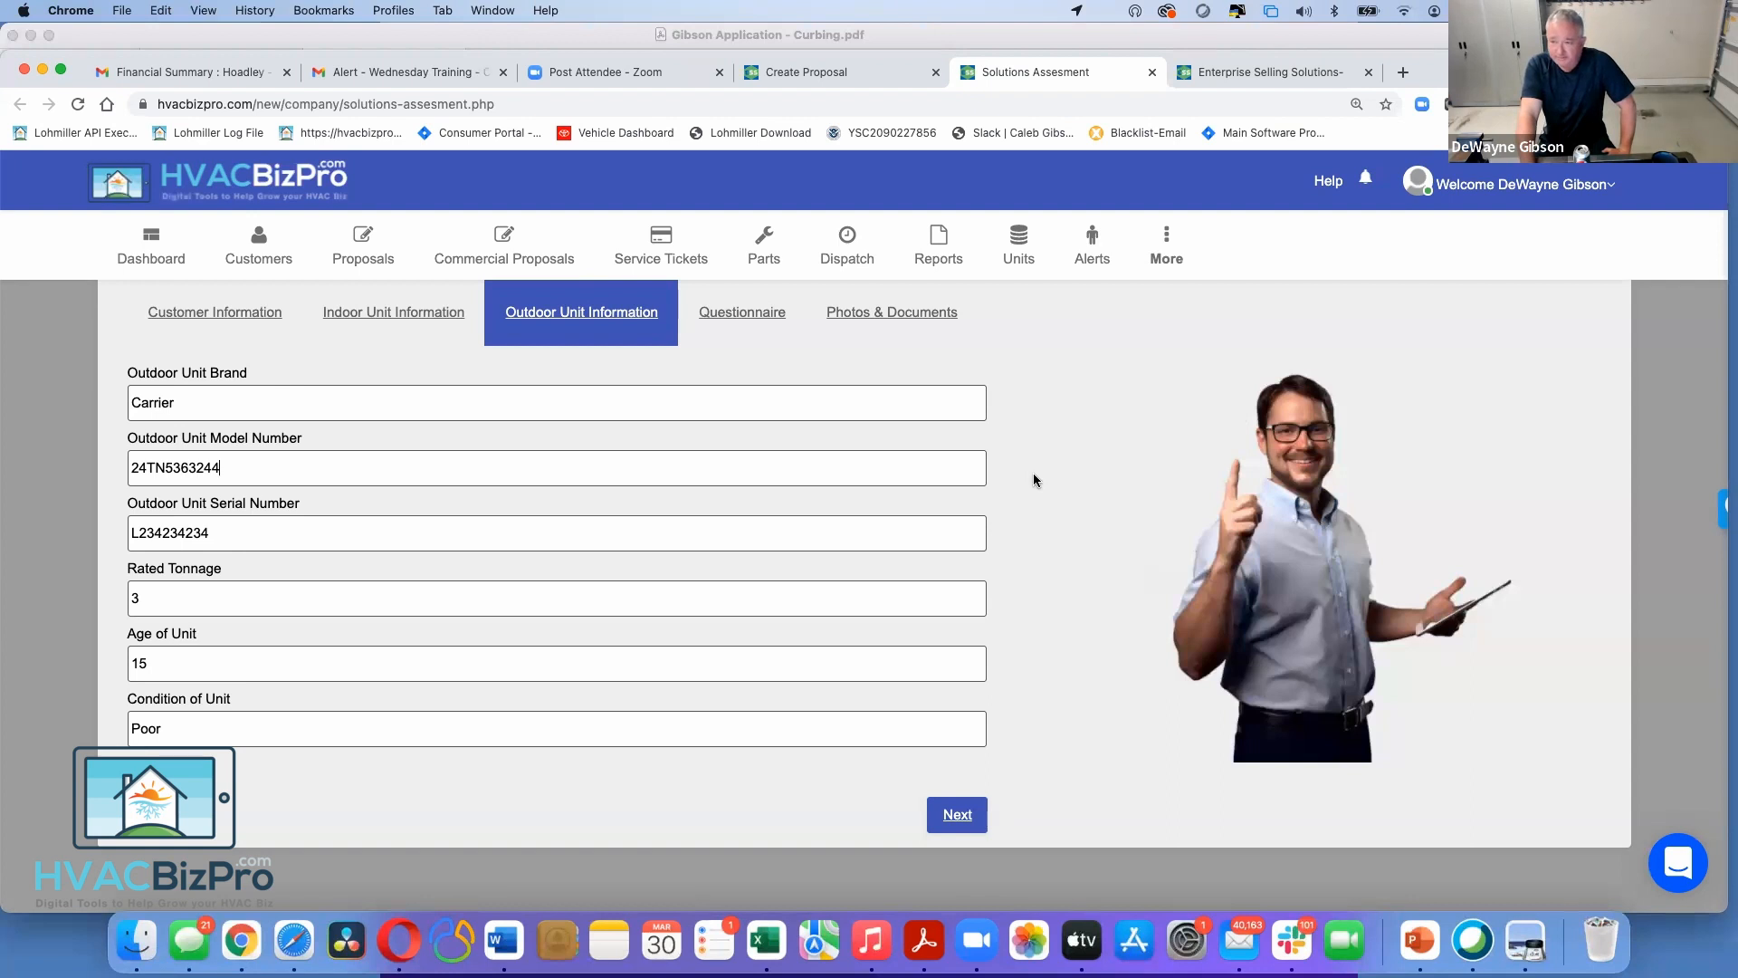
scroll(1034, 480, "down", 1)
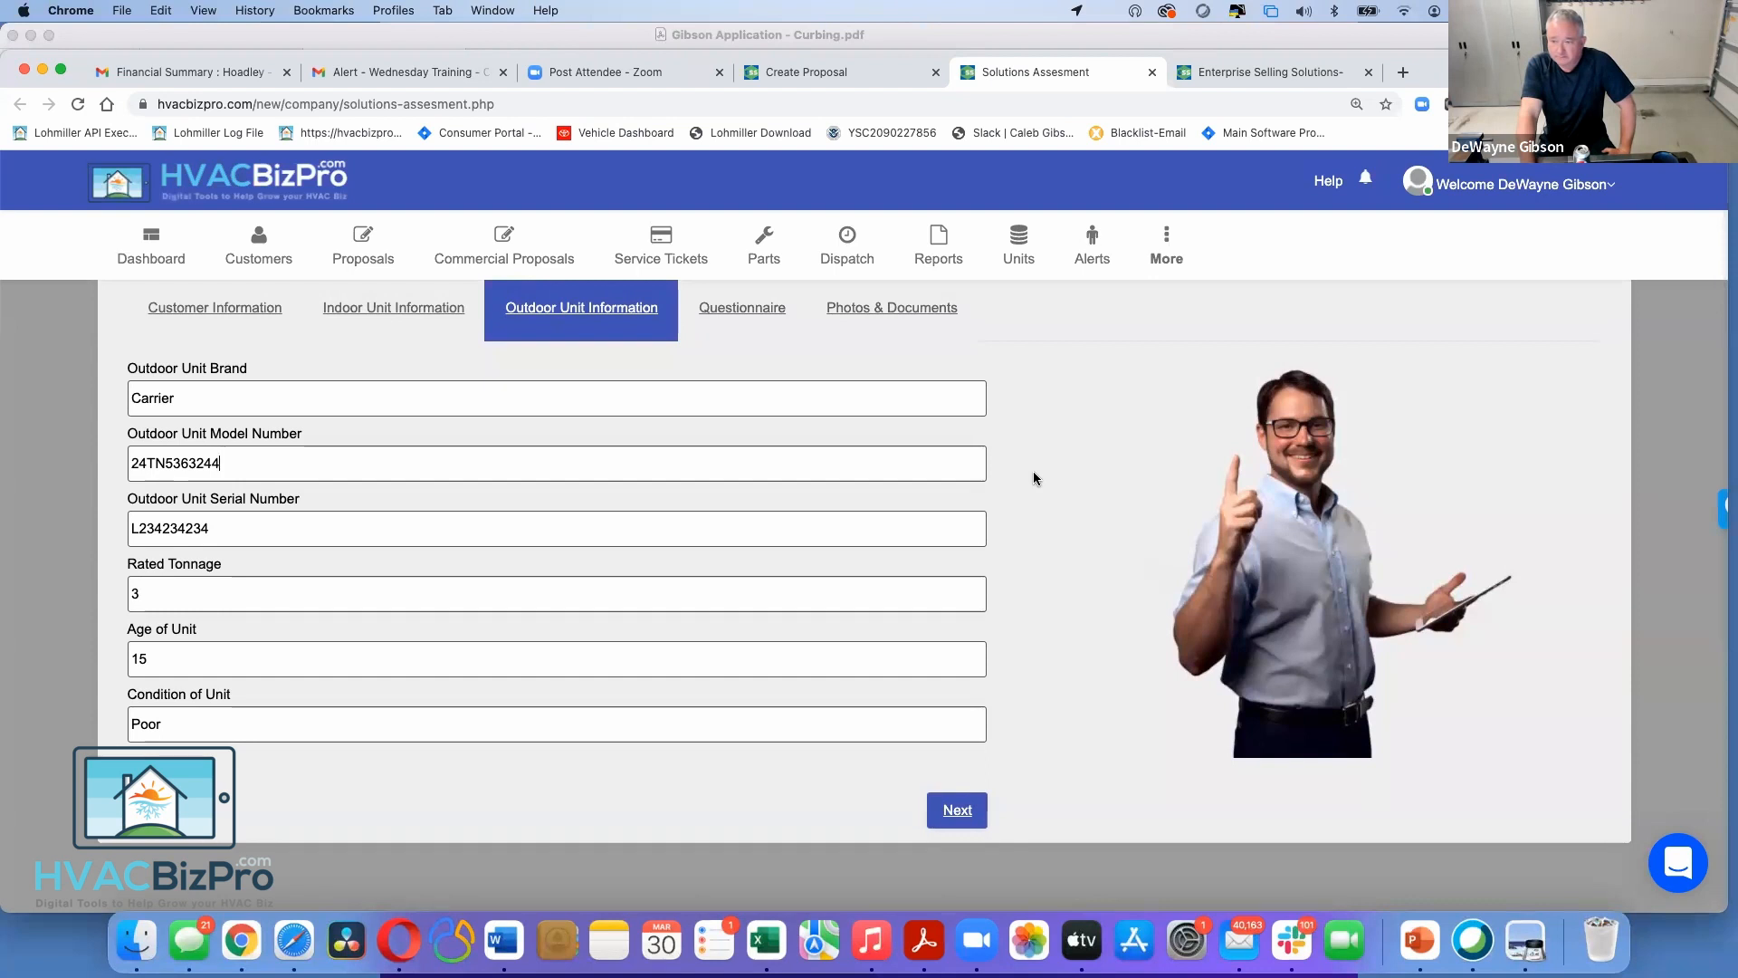
scroll(1035, 472, "down", 1)
scroll(1035, 473, "up", 1)
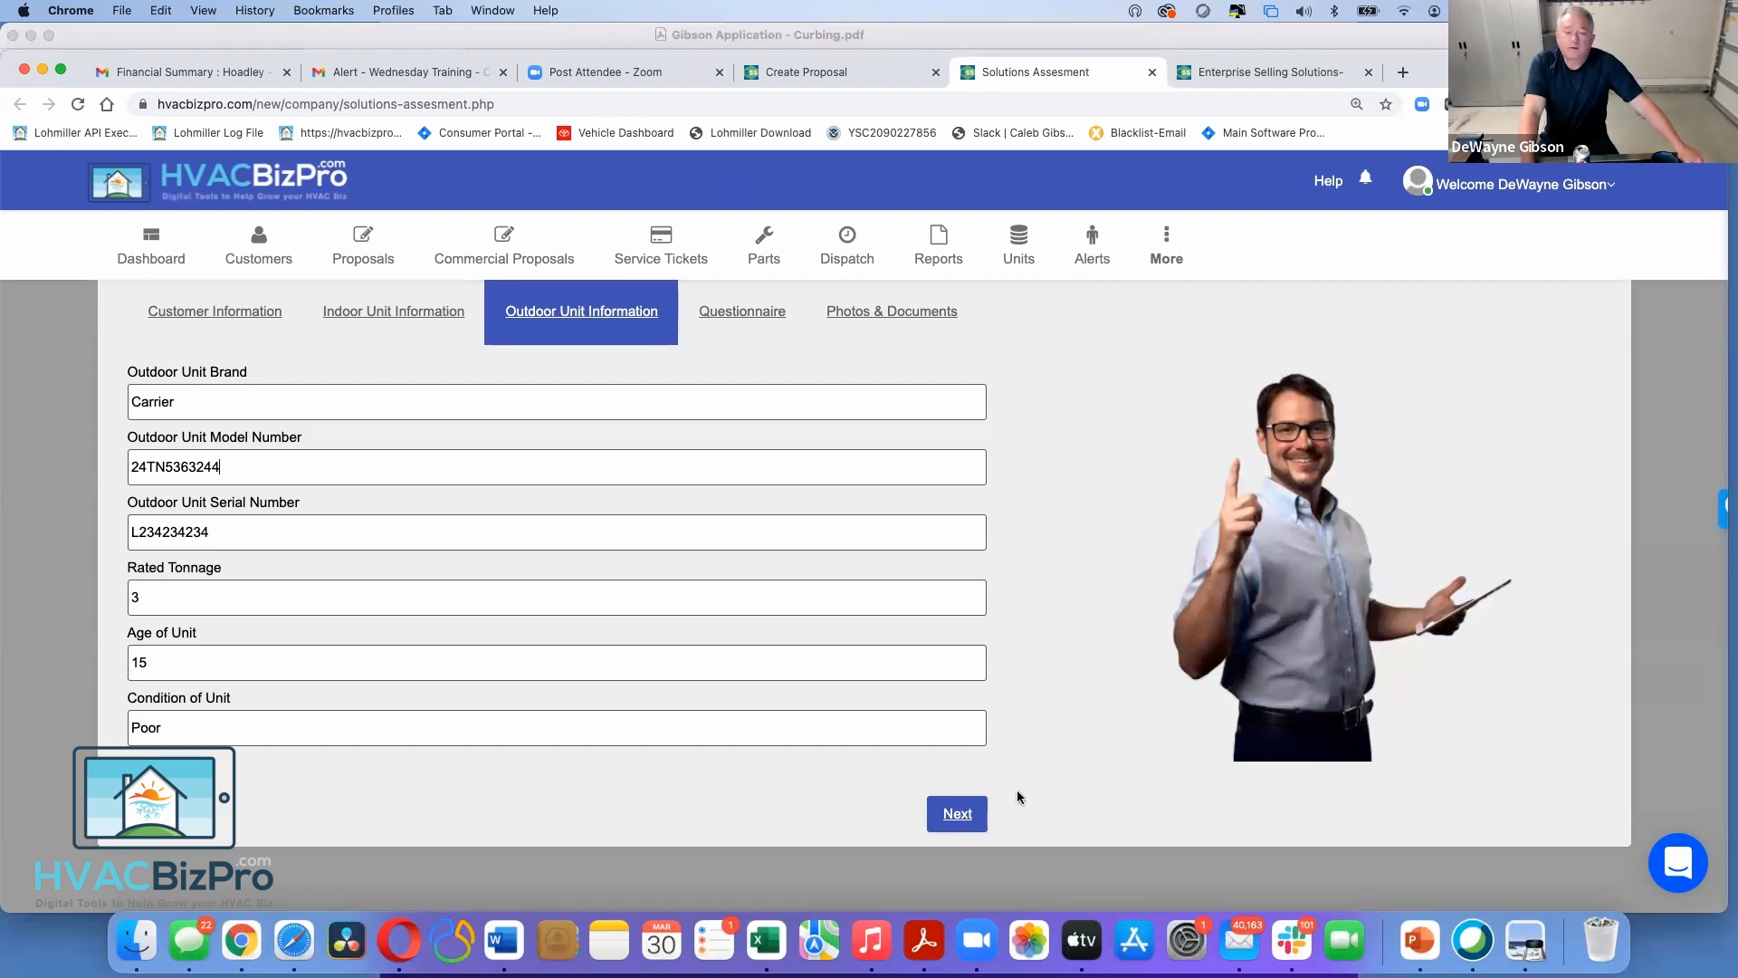
left_click(958, 813)
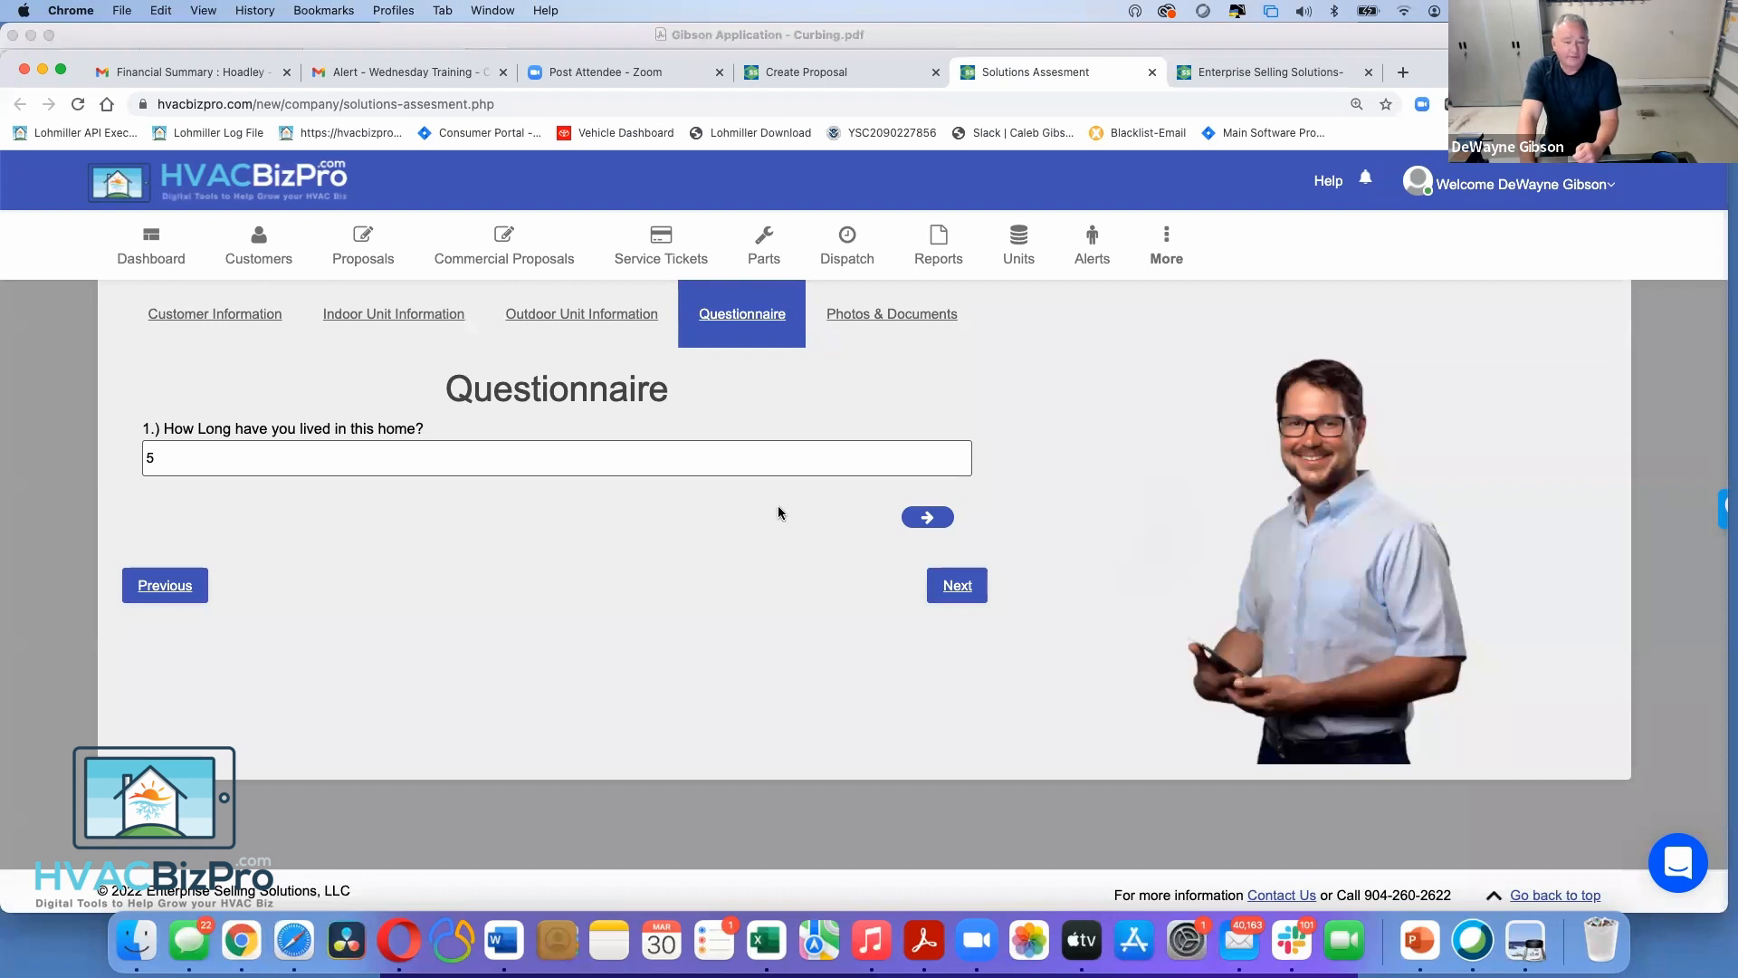
Go through questionnaire questions 1 to 3, highlight the question about past system problems, and continue to the allergies question
left_click(928, 518)
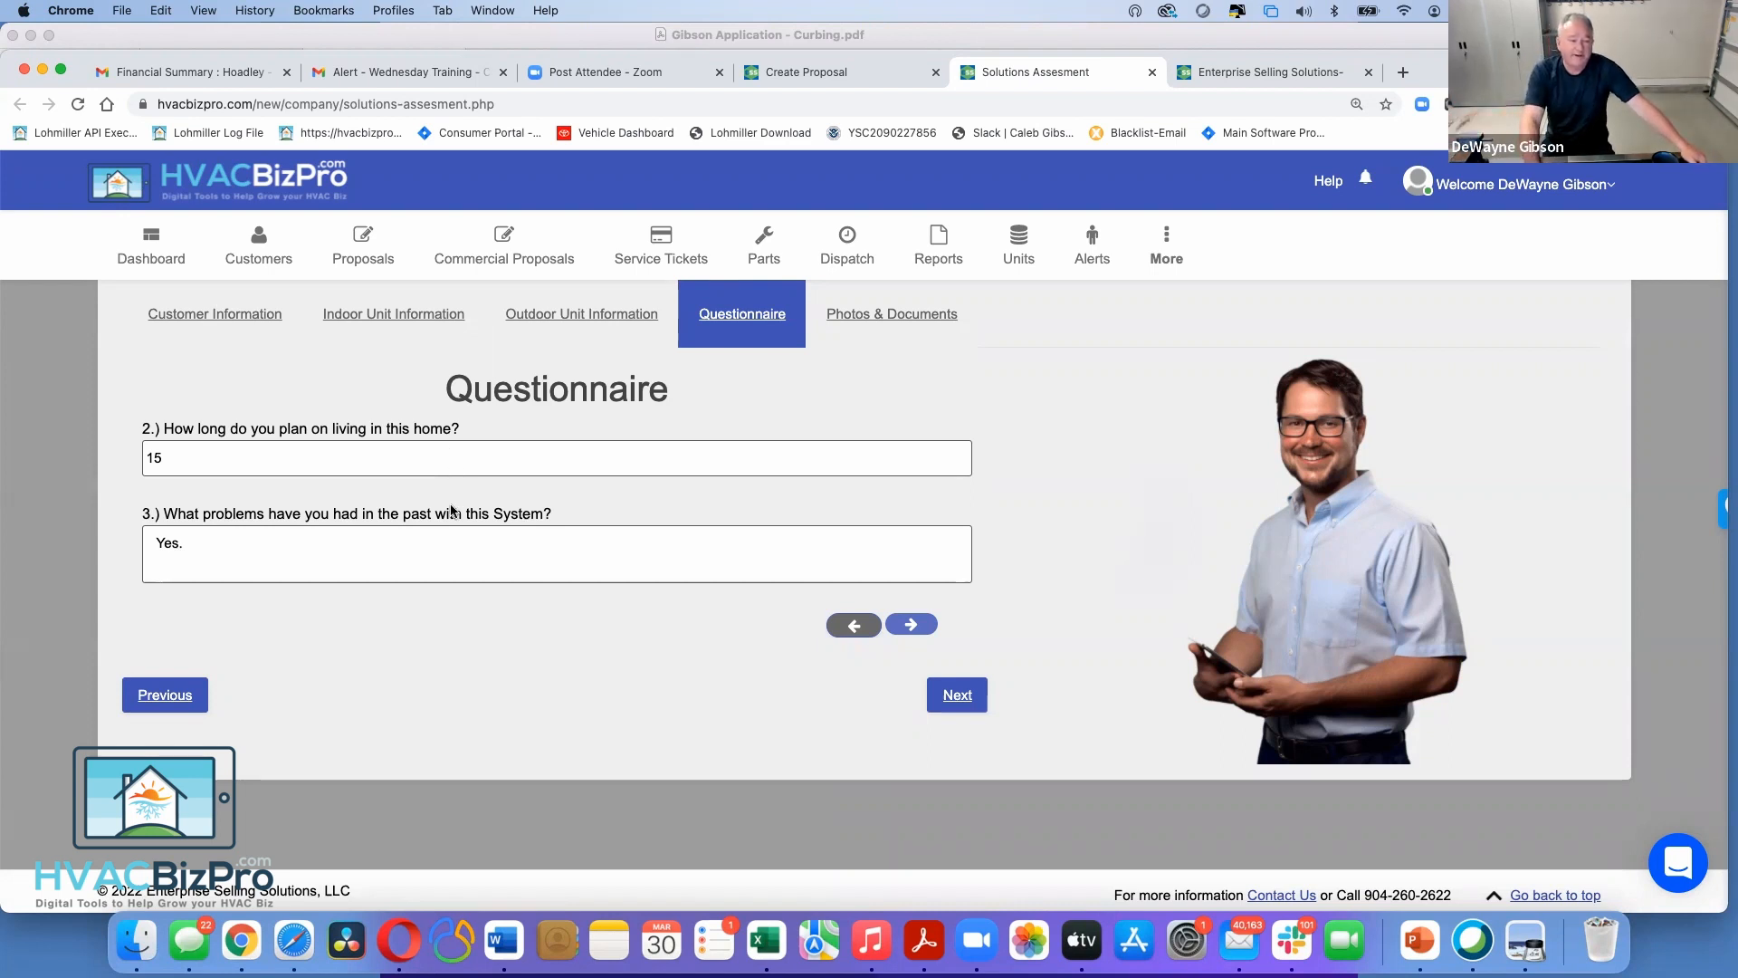
left_click(451, 541)
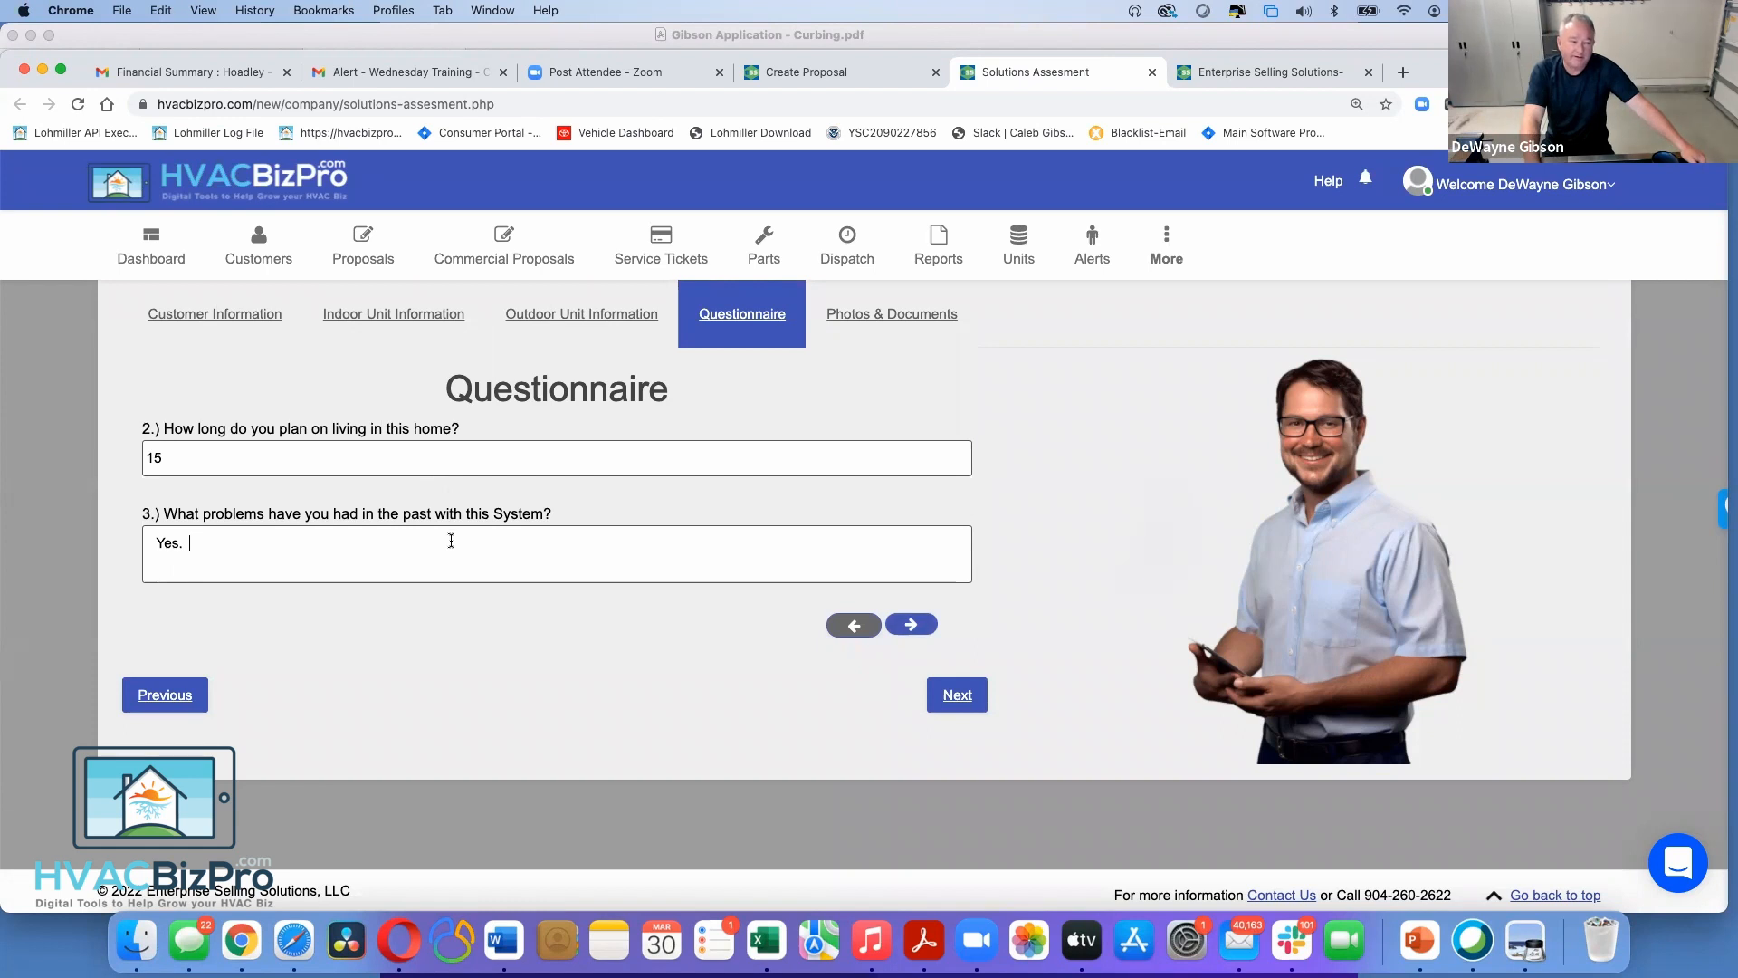
left_click_drag(168, 518, 589, 522)
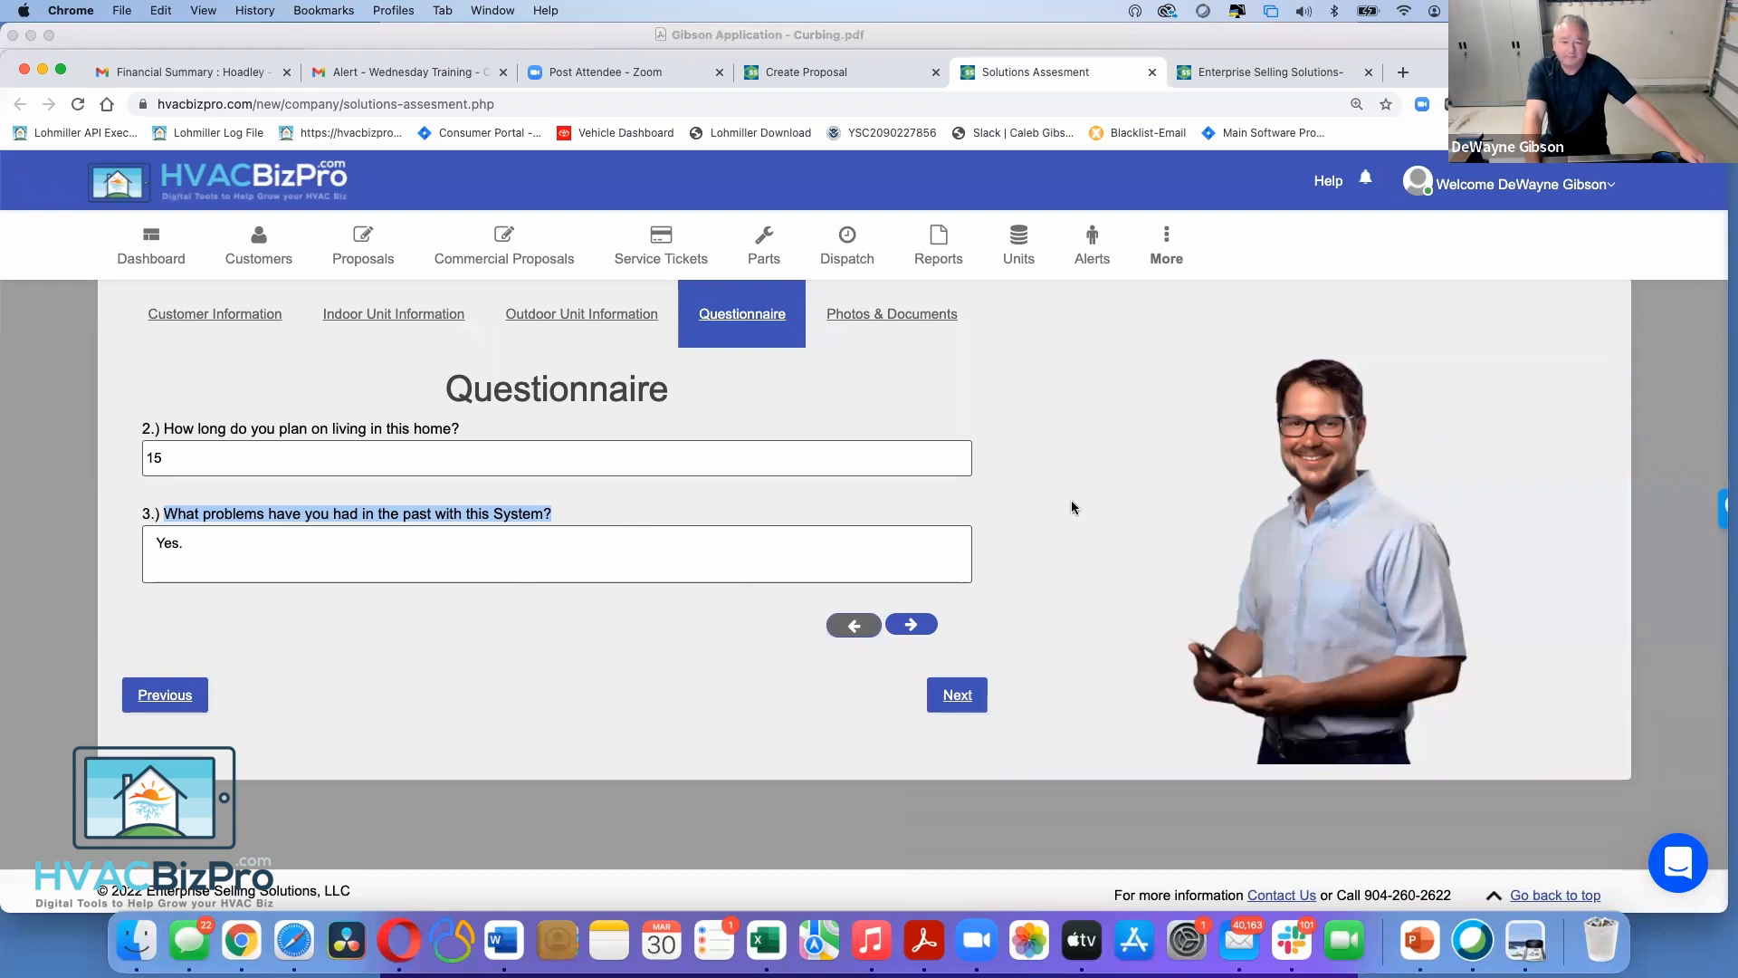
left_click(908, 624)
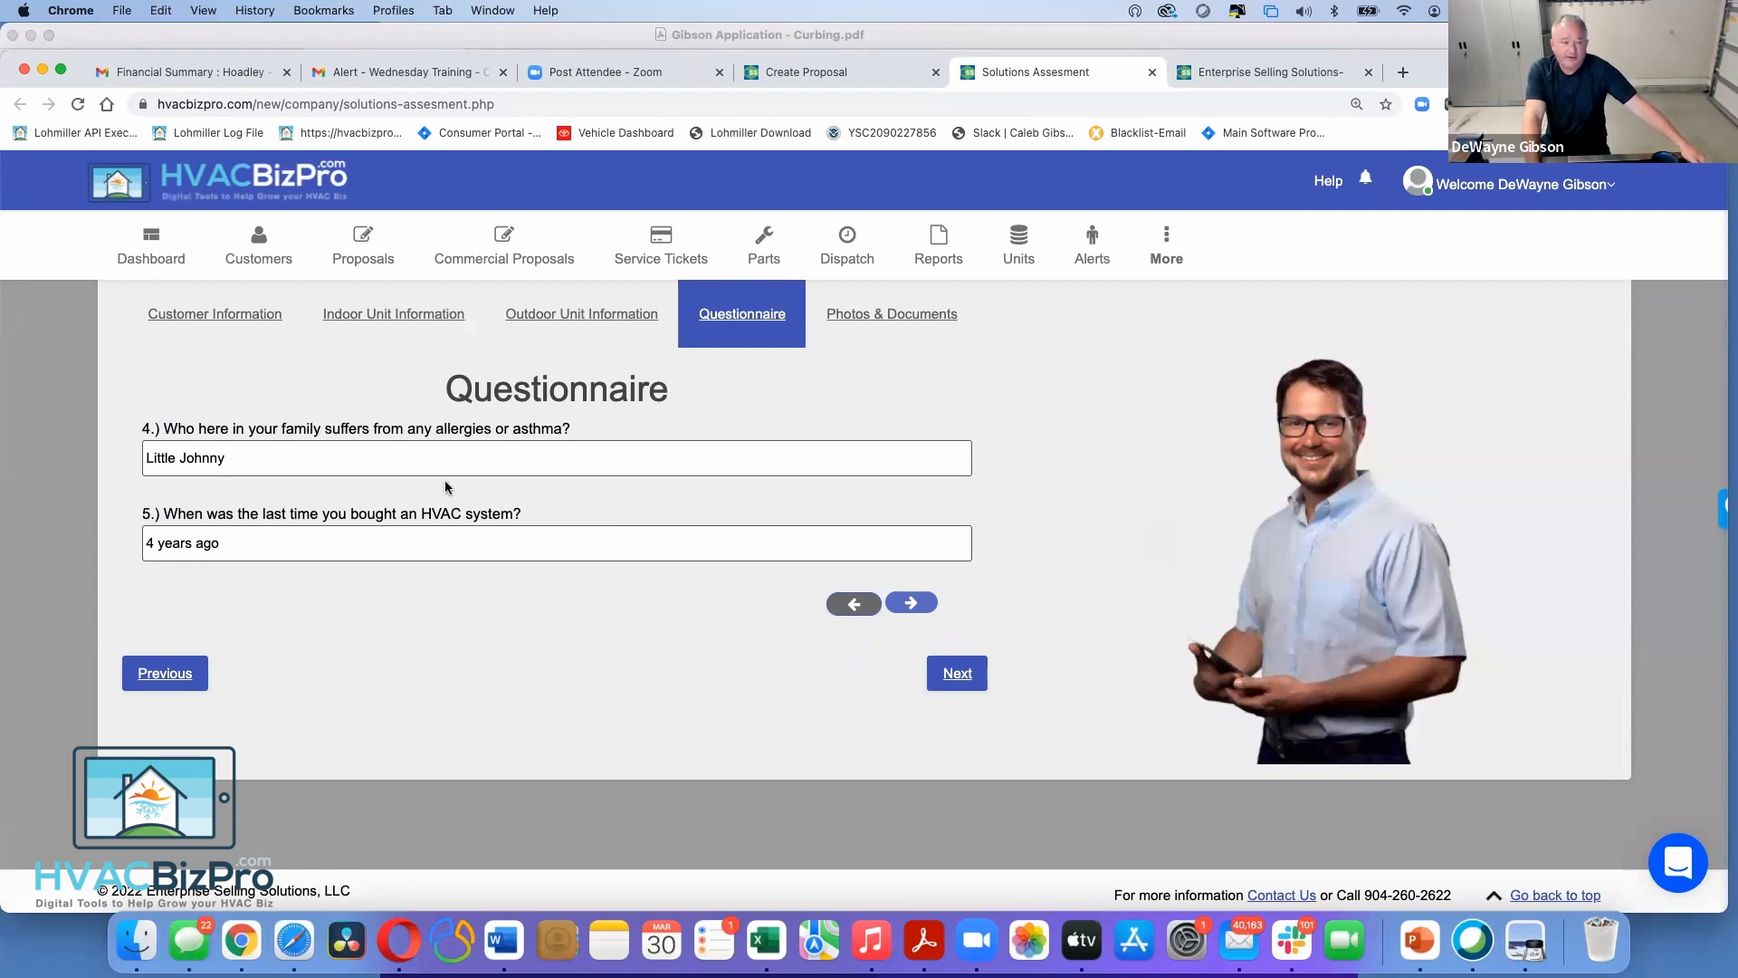
Go through questions 4 to 7 on allergies, last HVAC purchase, decision making and budget, and continue to the payment question
left_click(443, 458)
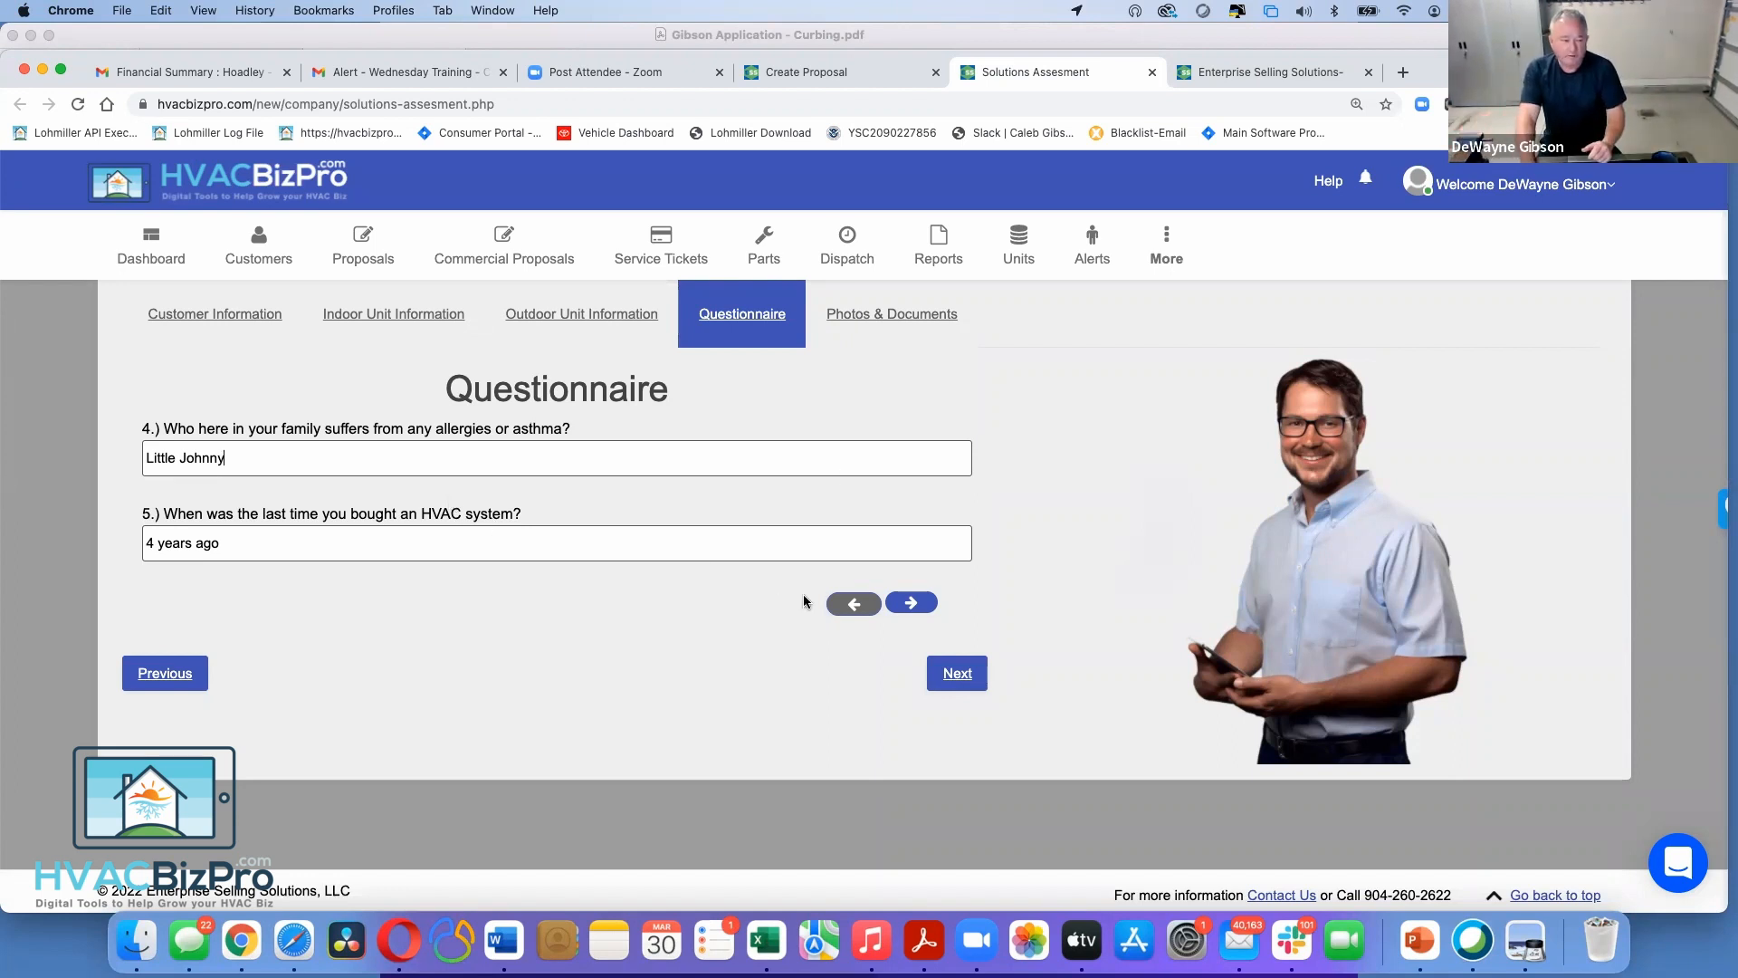
left_click(913, 604)
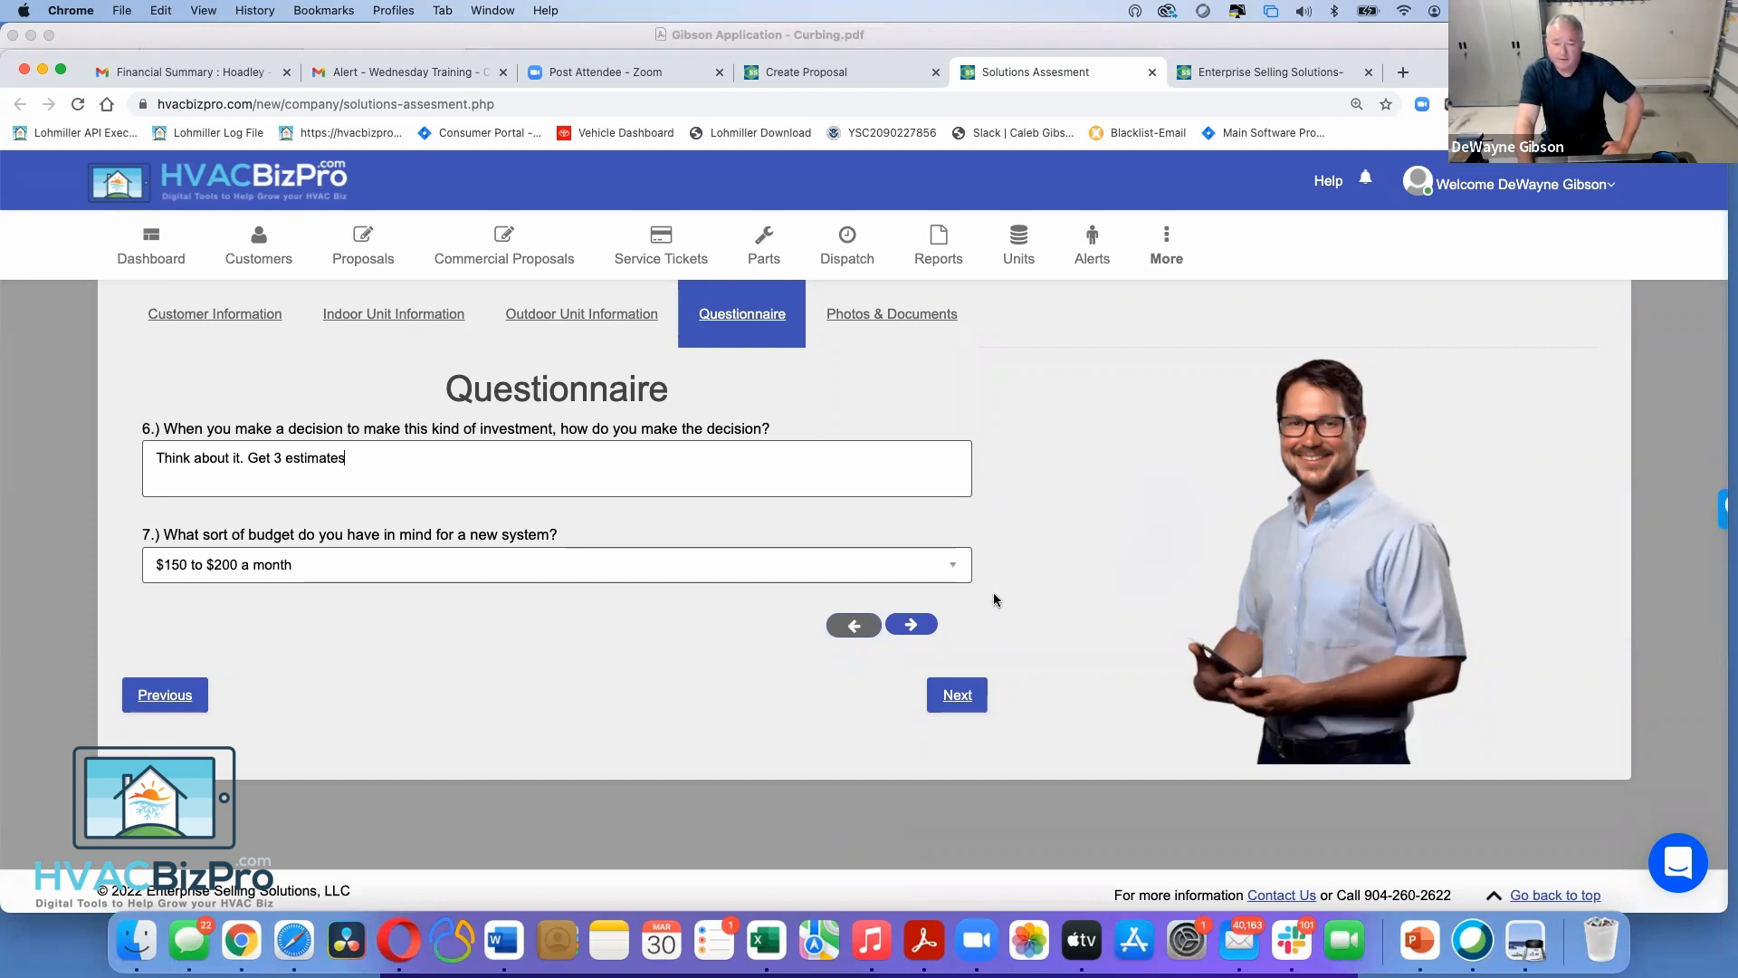
left_click(911, 626)
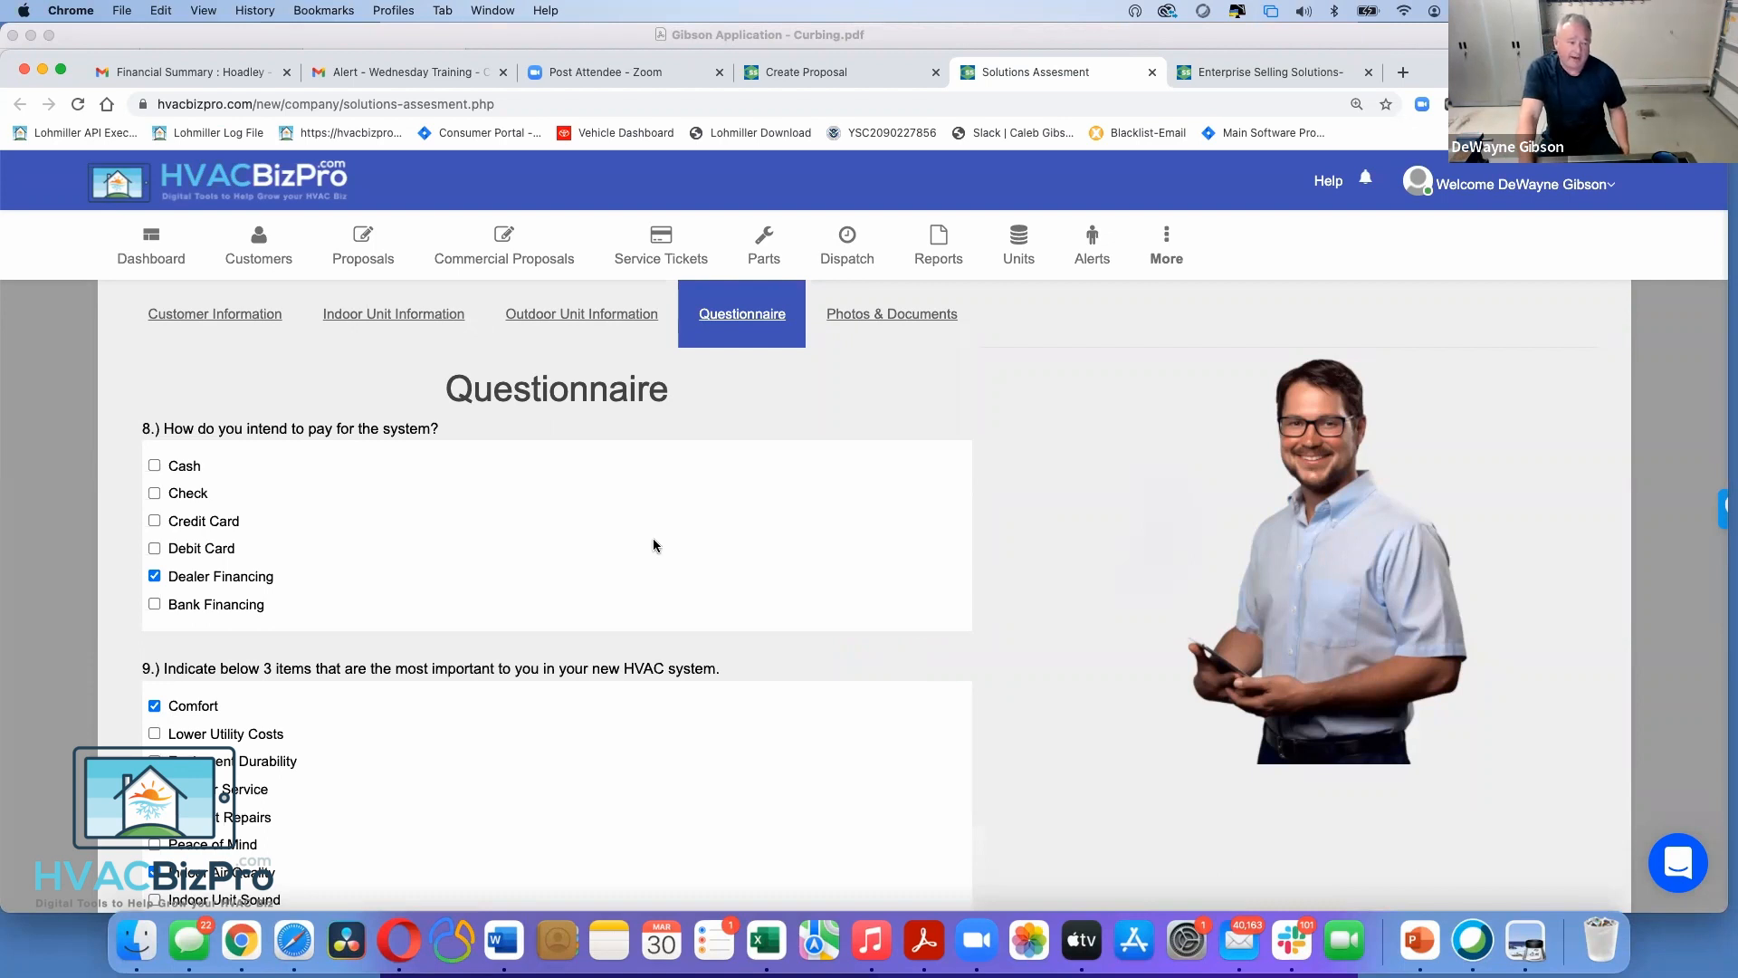
Review the payment method and the three most important system items in questions 8 and 9, and continue to question 10
scroll(653, 545, "down", 3)
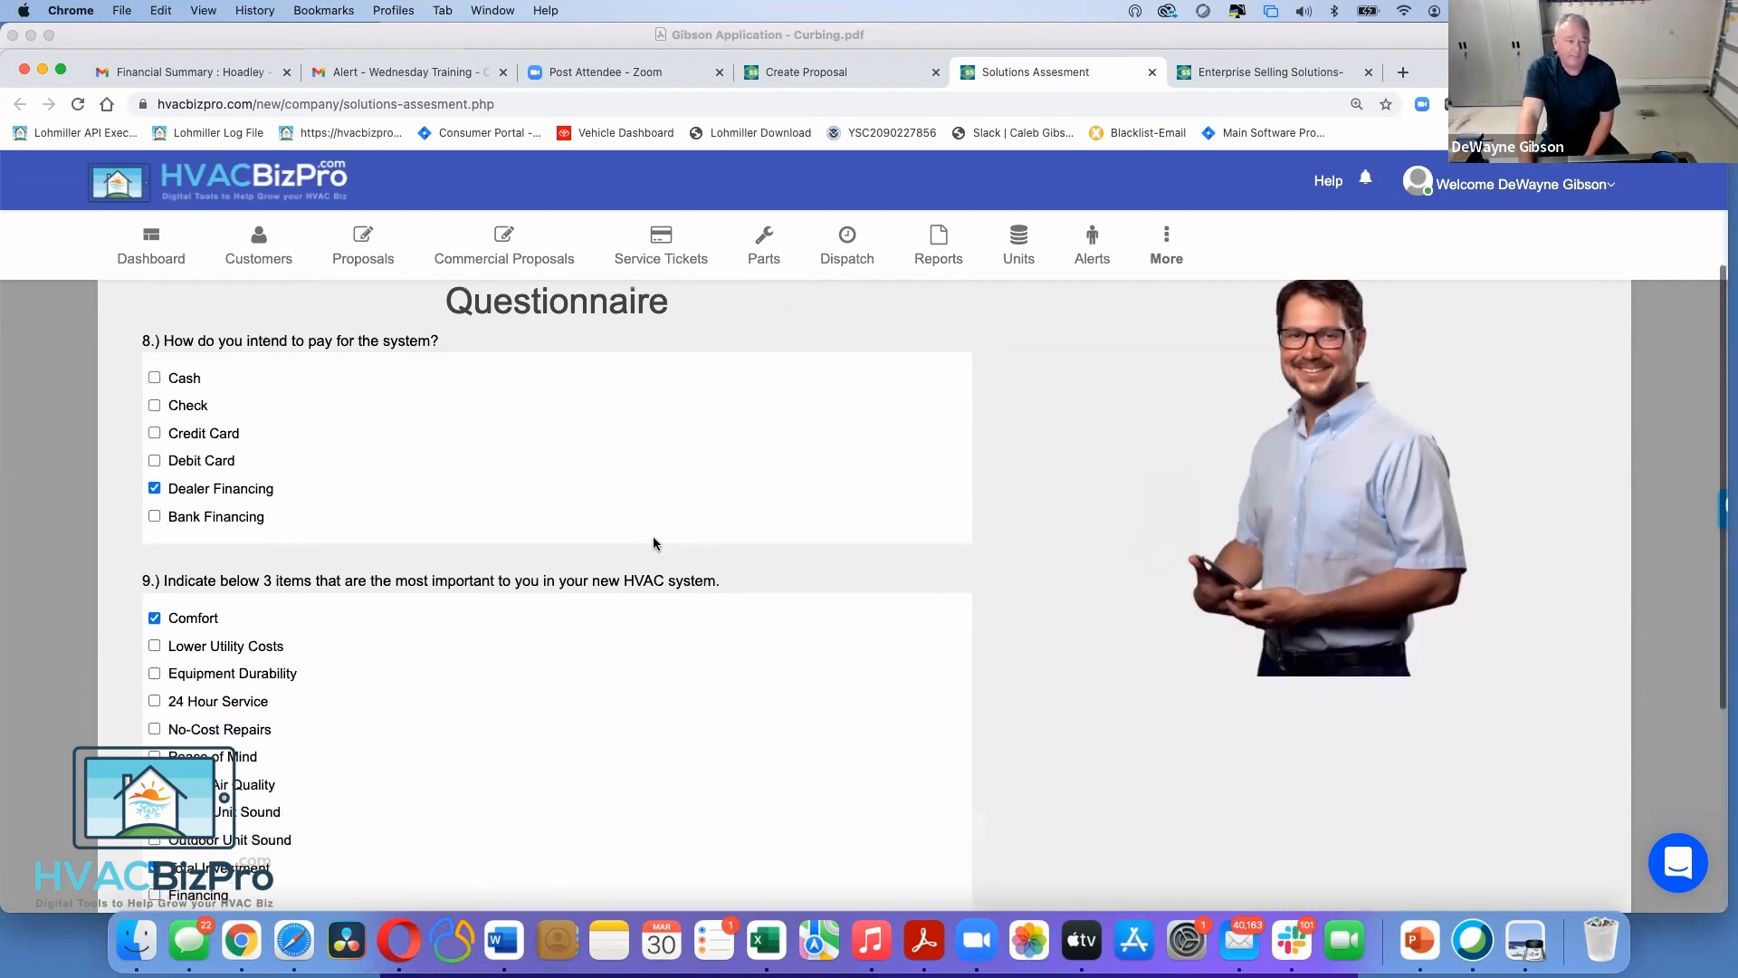
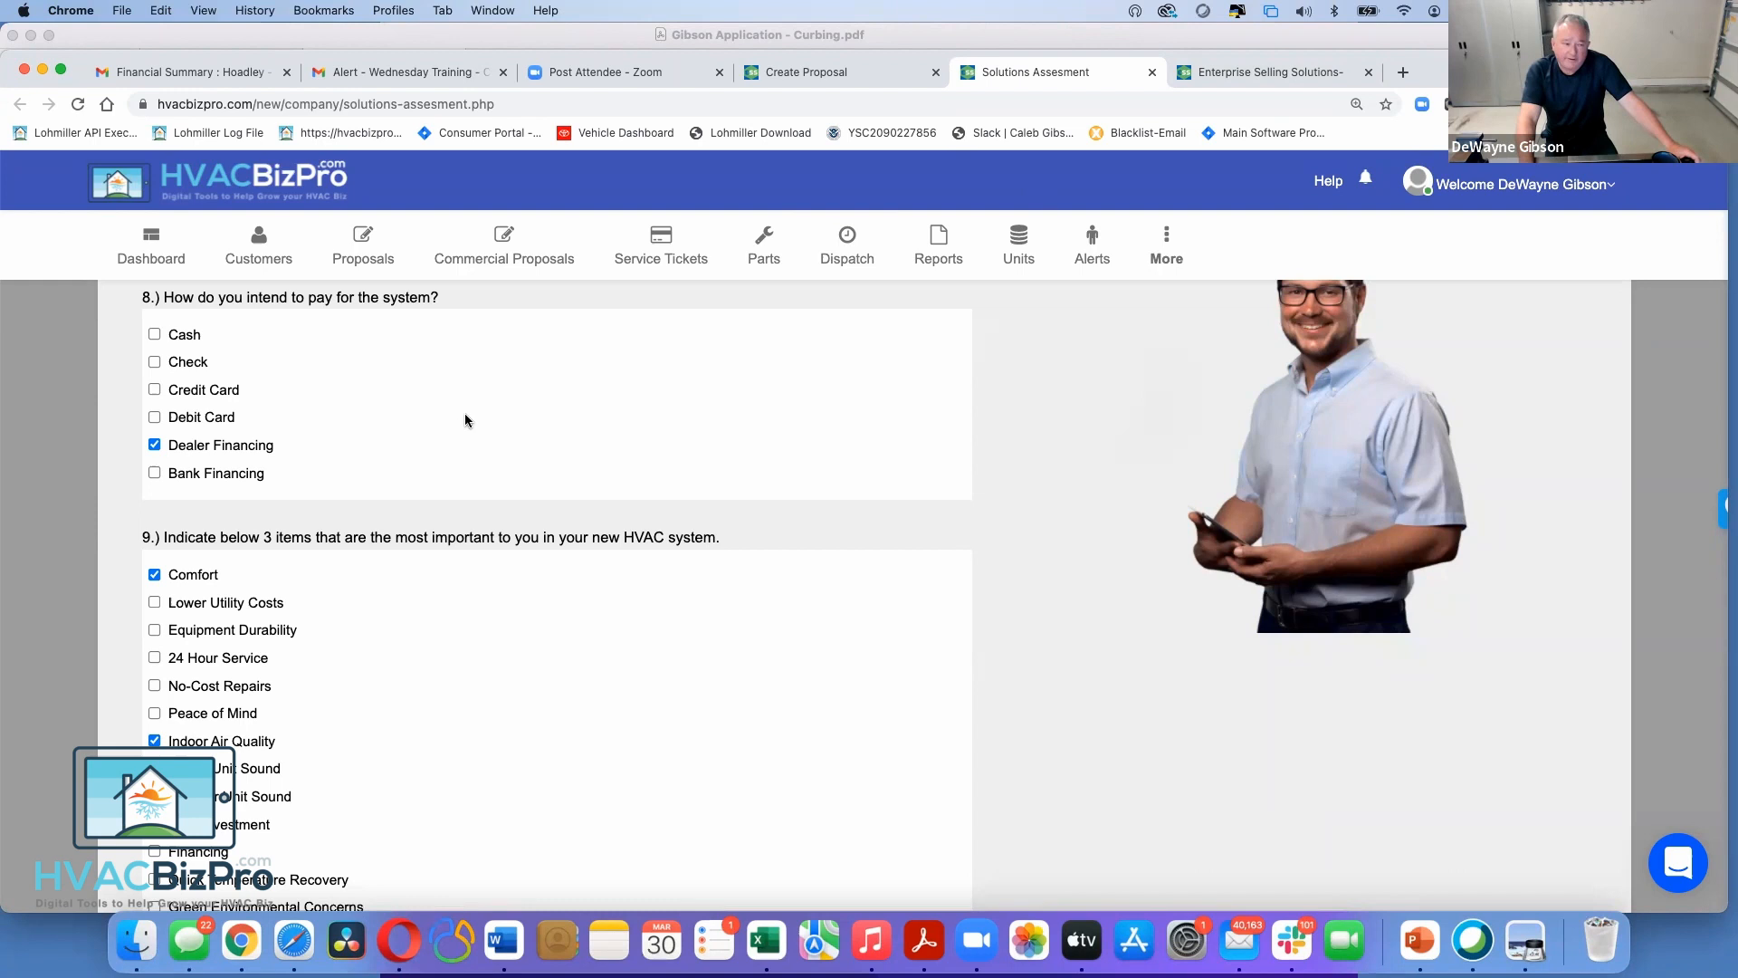
scroll(465, 420, "down", 2)
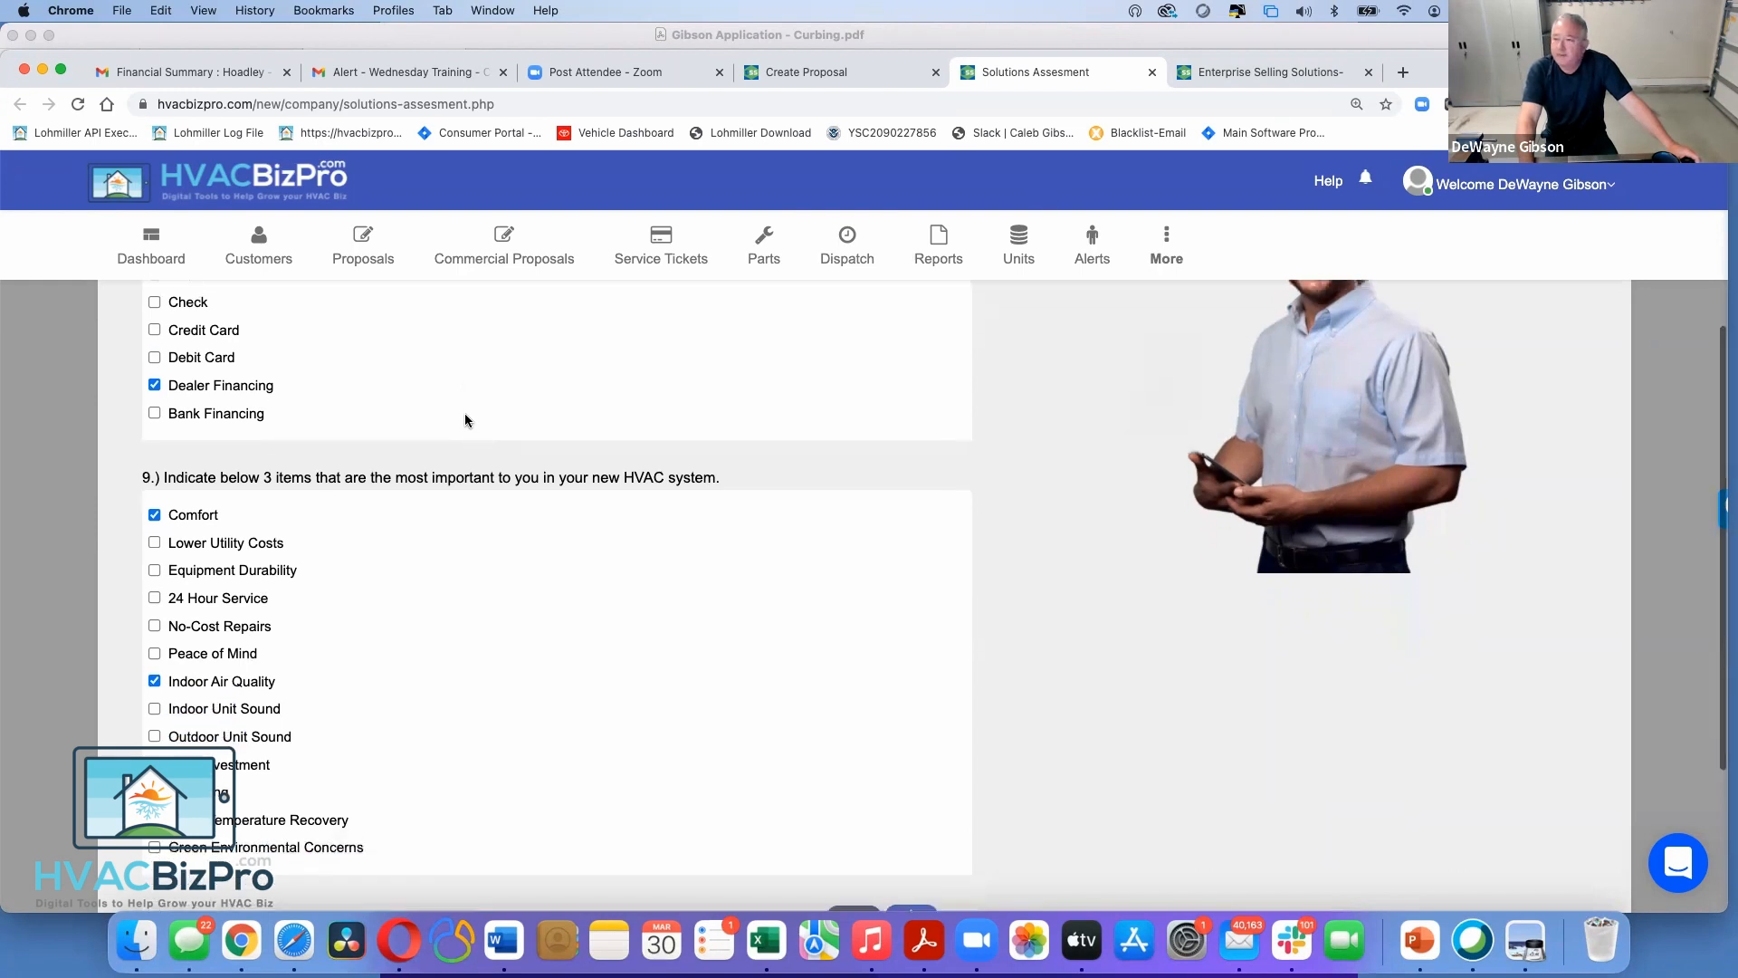
scroll(464, 420, "down", 2)
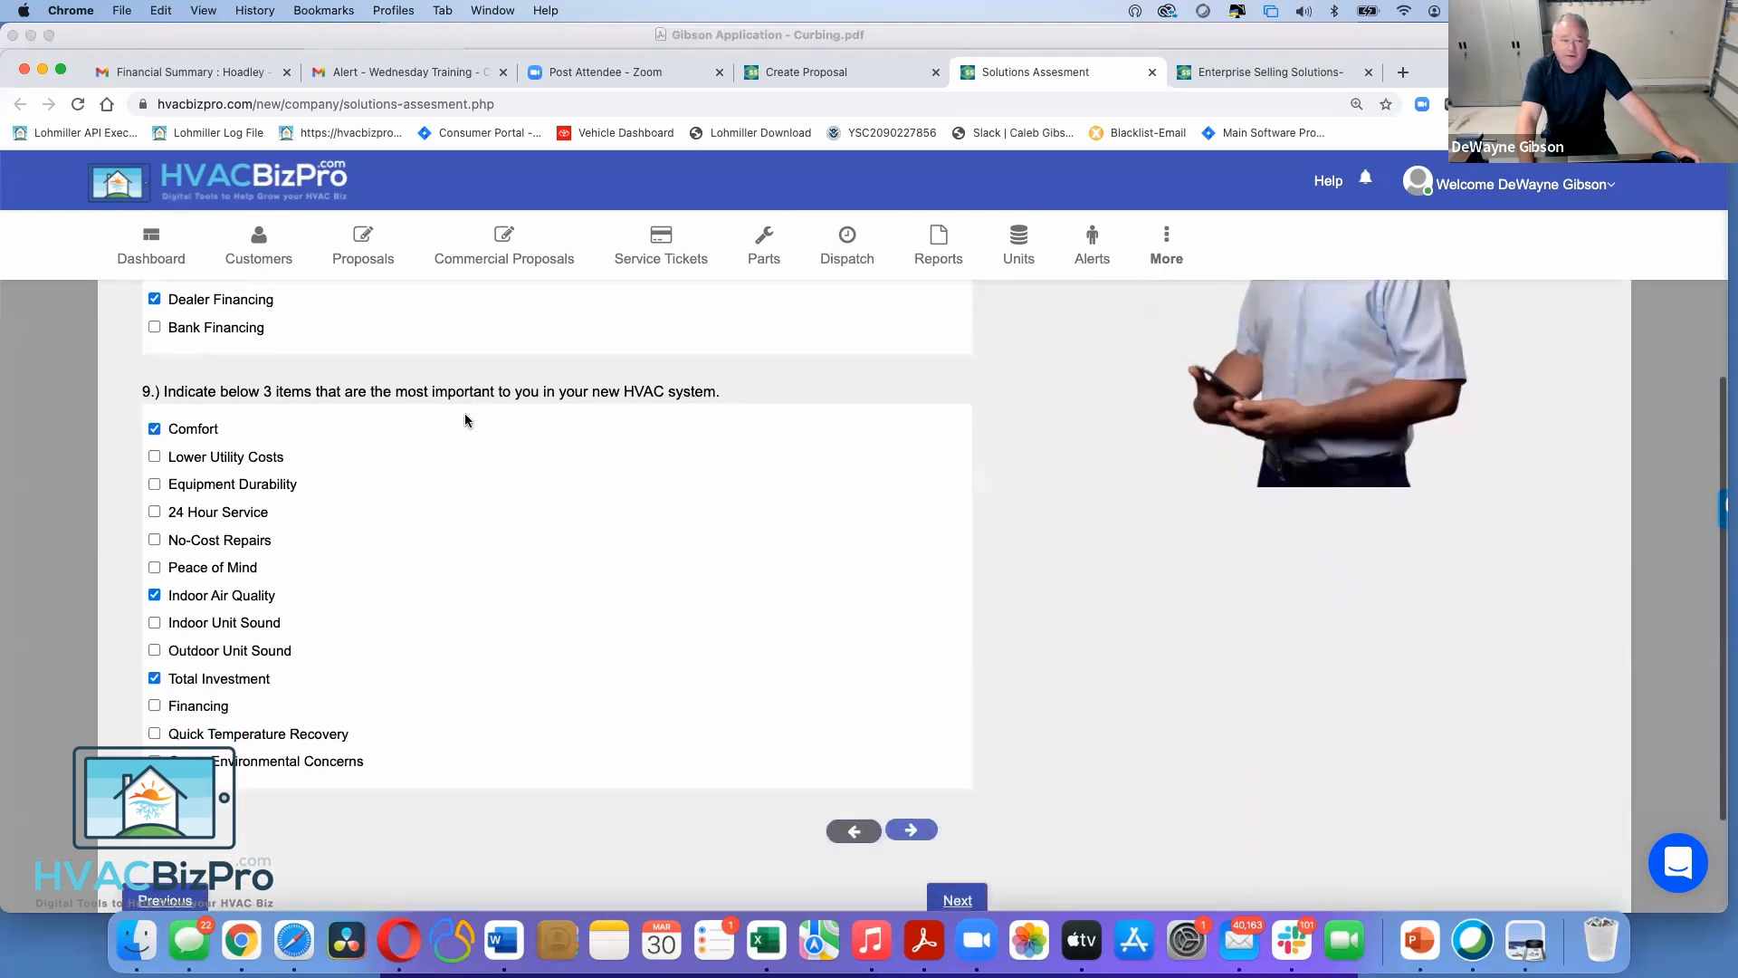
scroll(464, 420, "down", 1)
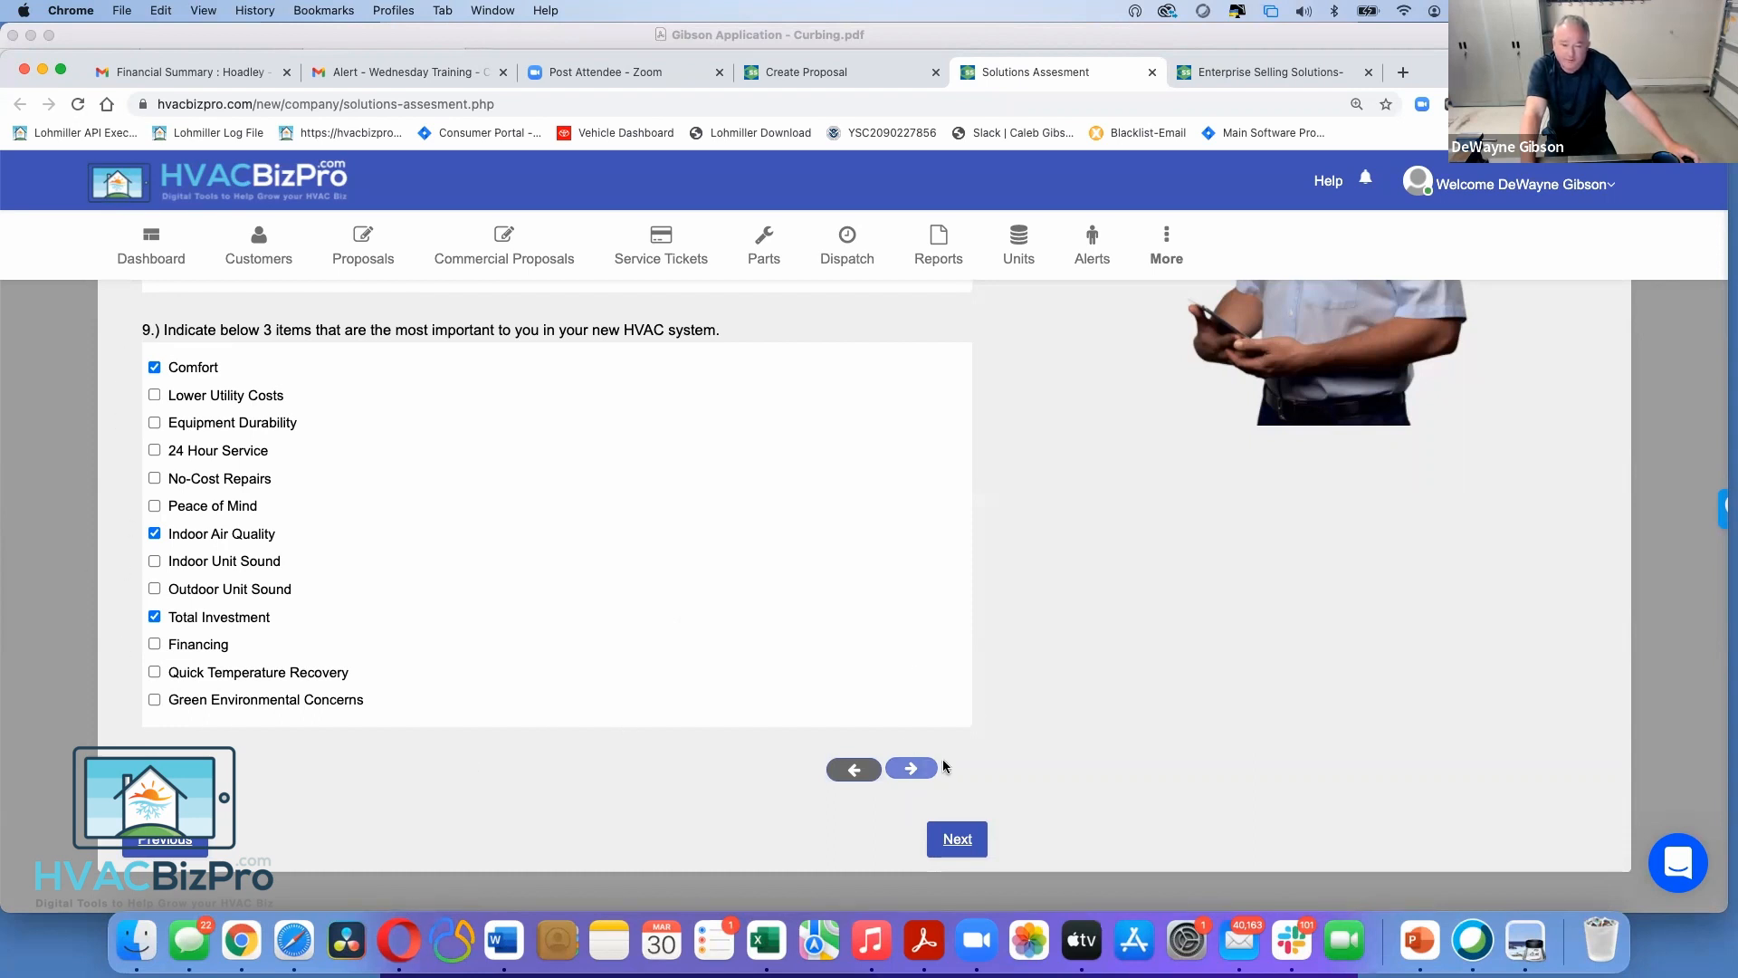
left_click(914, 768)
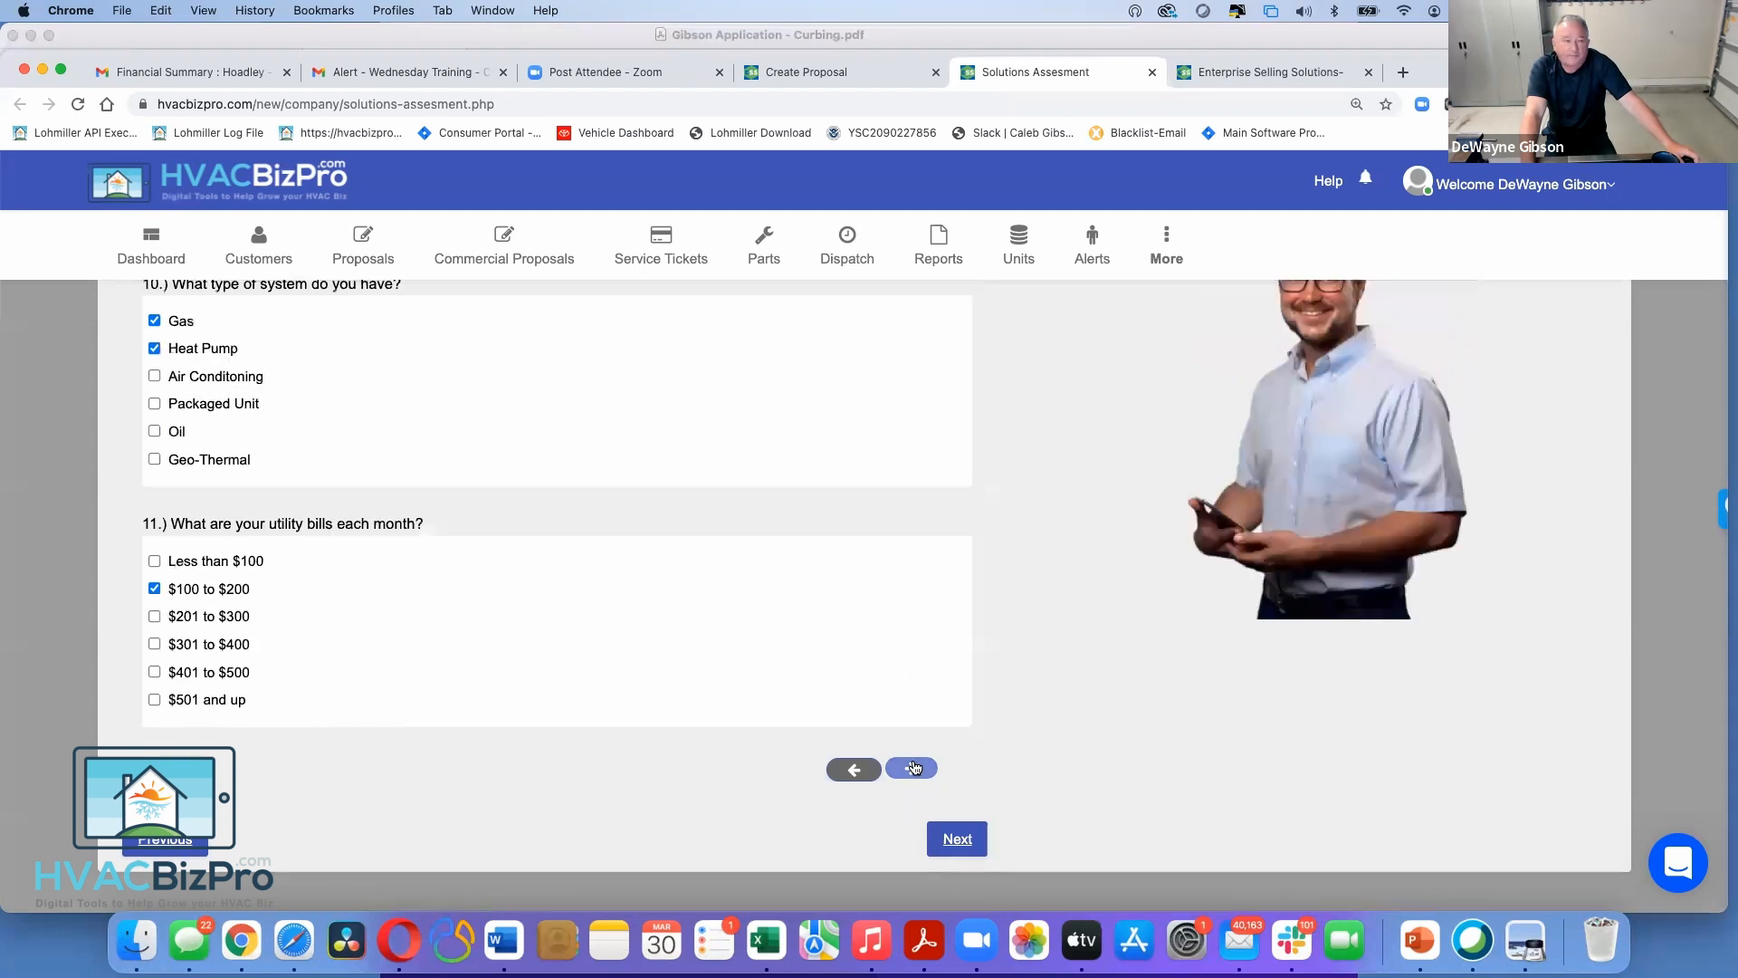
Go through questions 10 to 13 on system type, utility bills, brands and comments, and continue to the breaker size and home measurements page
scroll(732, 514, "up", 1)
scroll(734, 522, "up", 1)
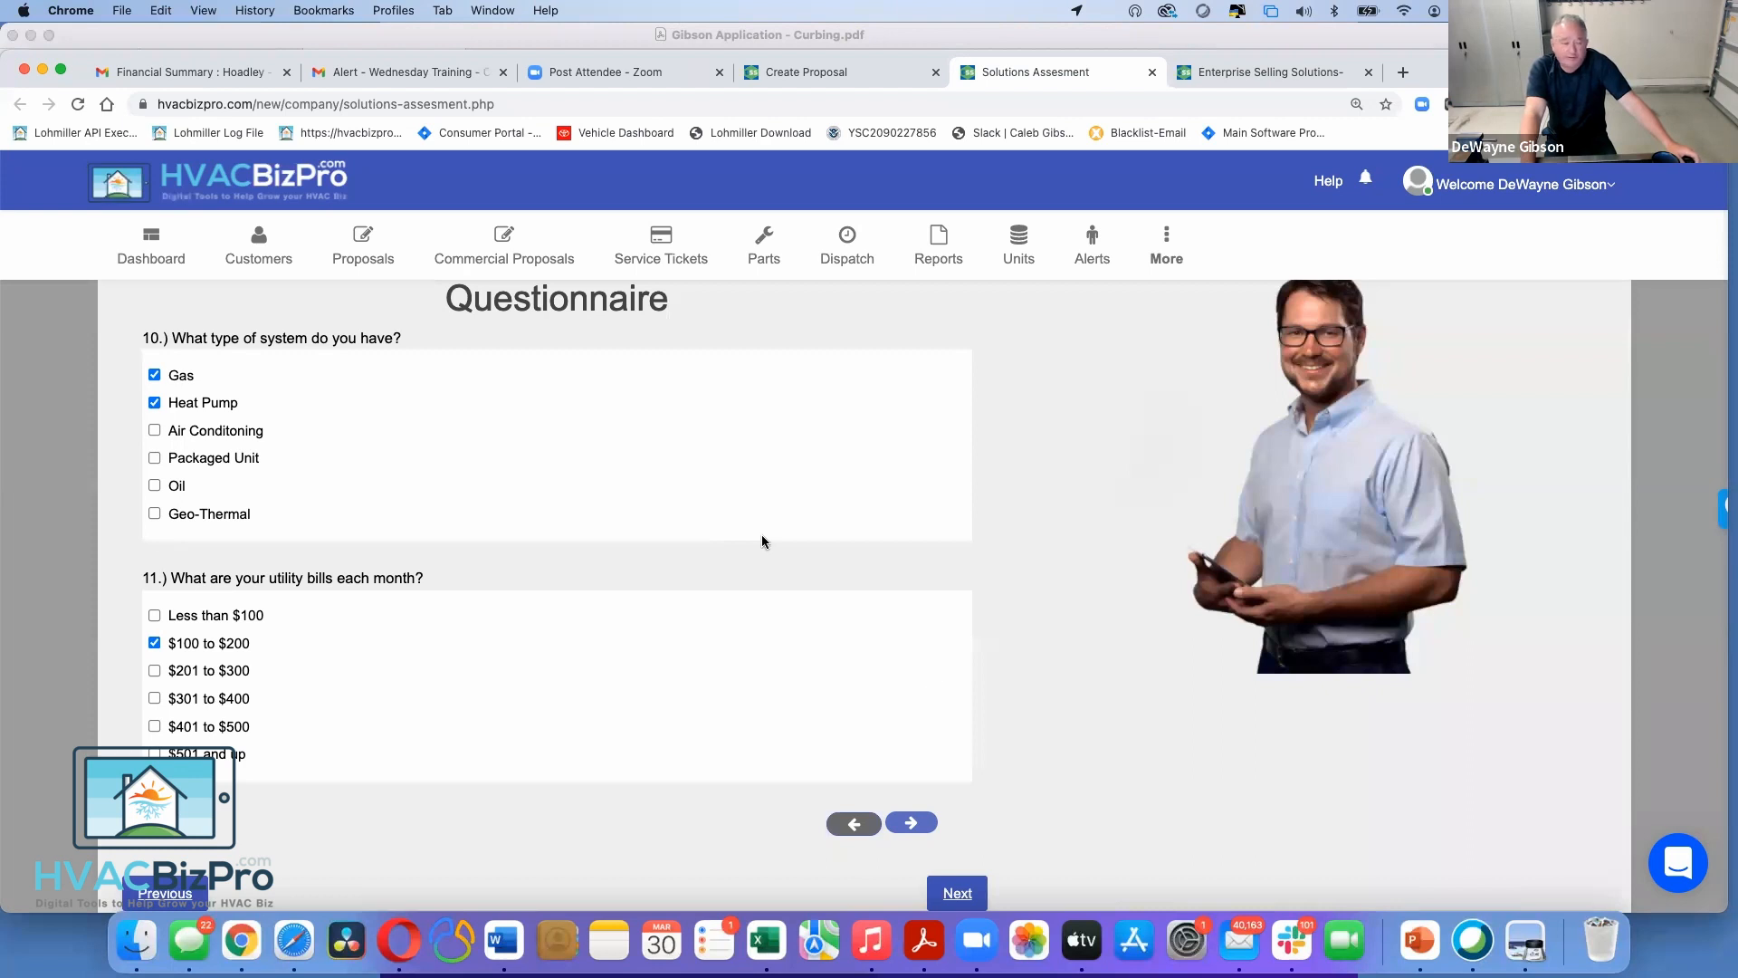
left_click(912, 823)
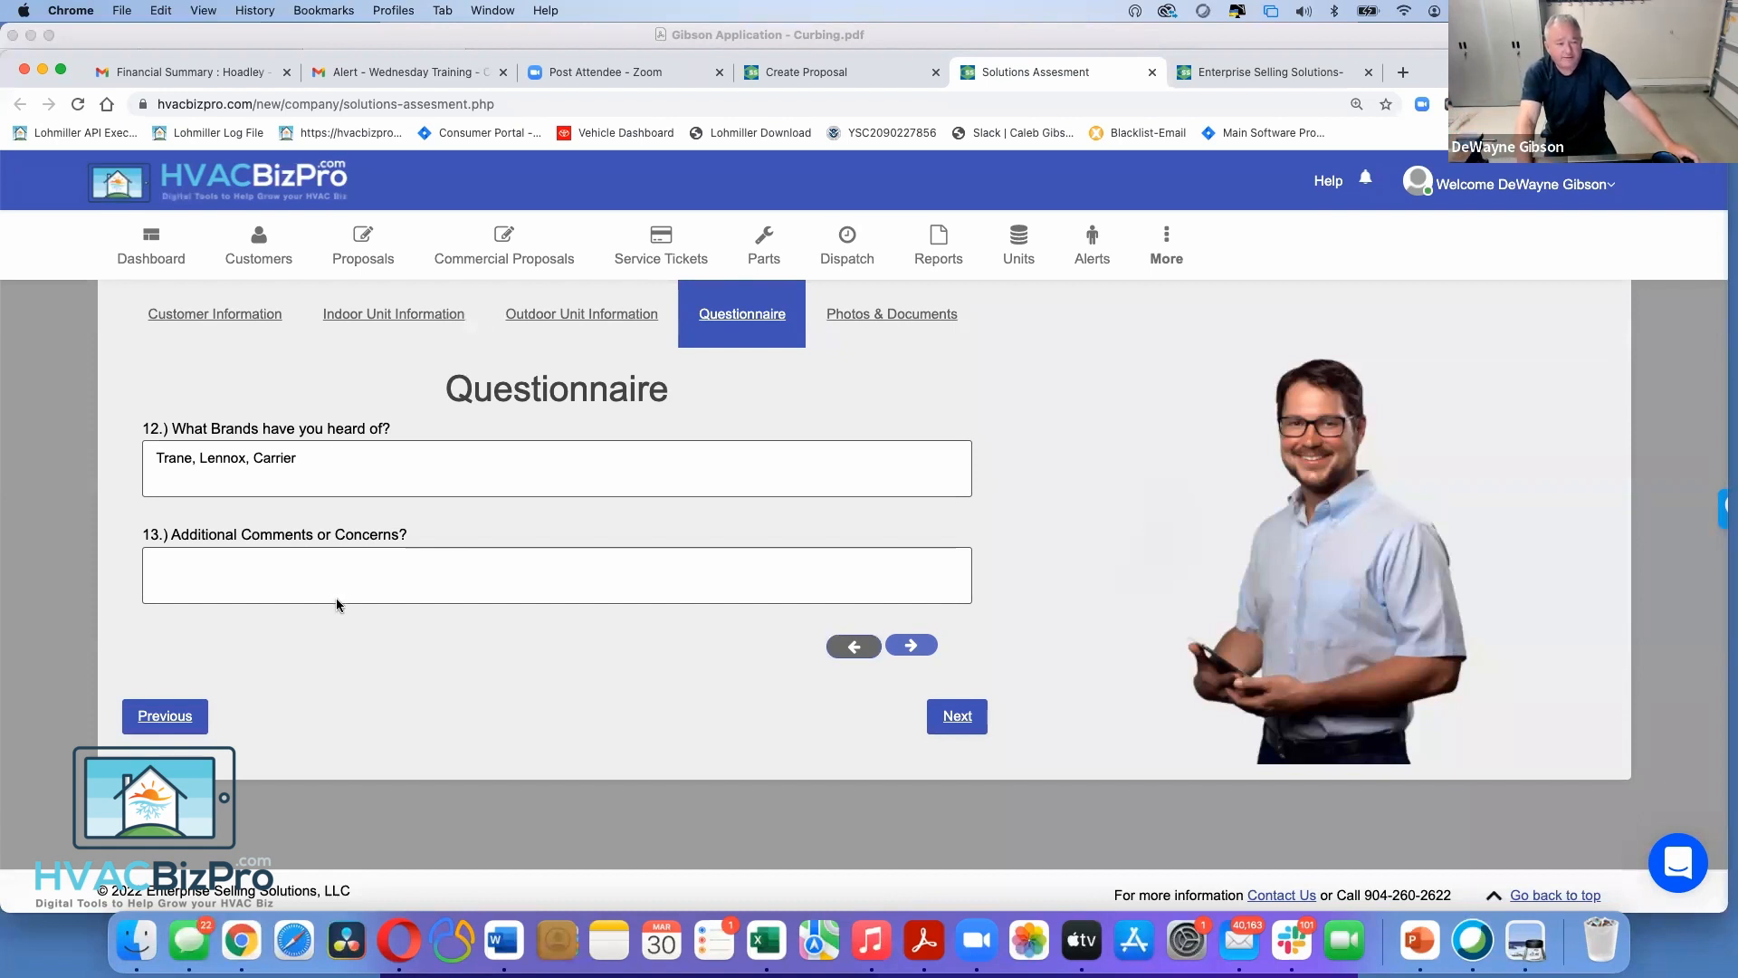
left_click(335, 563)
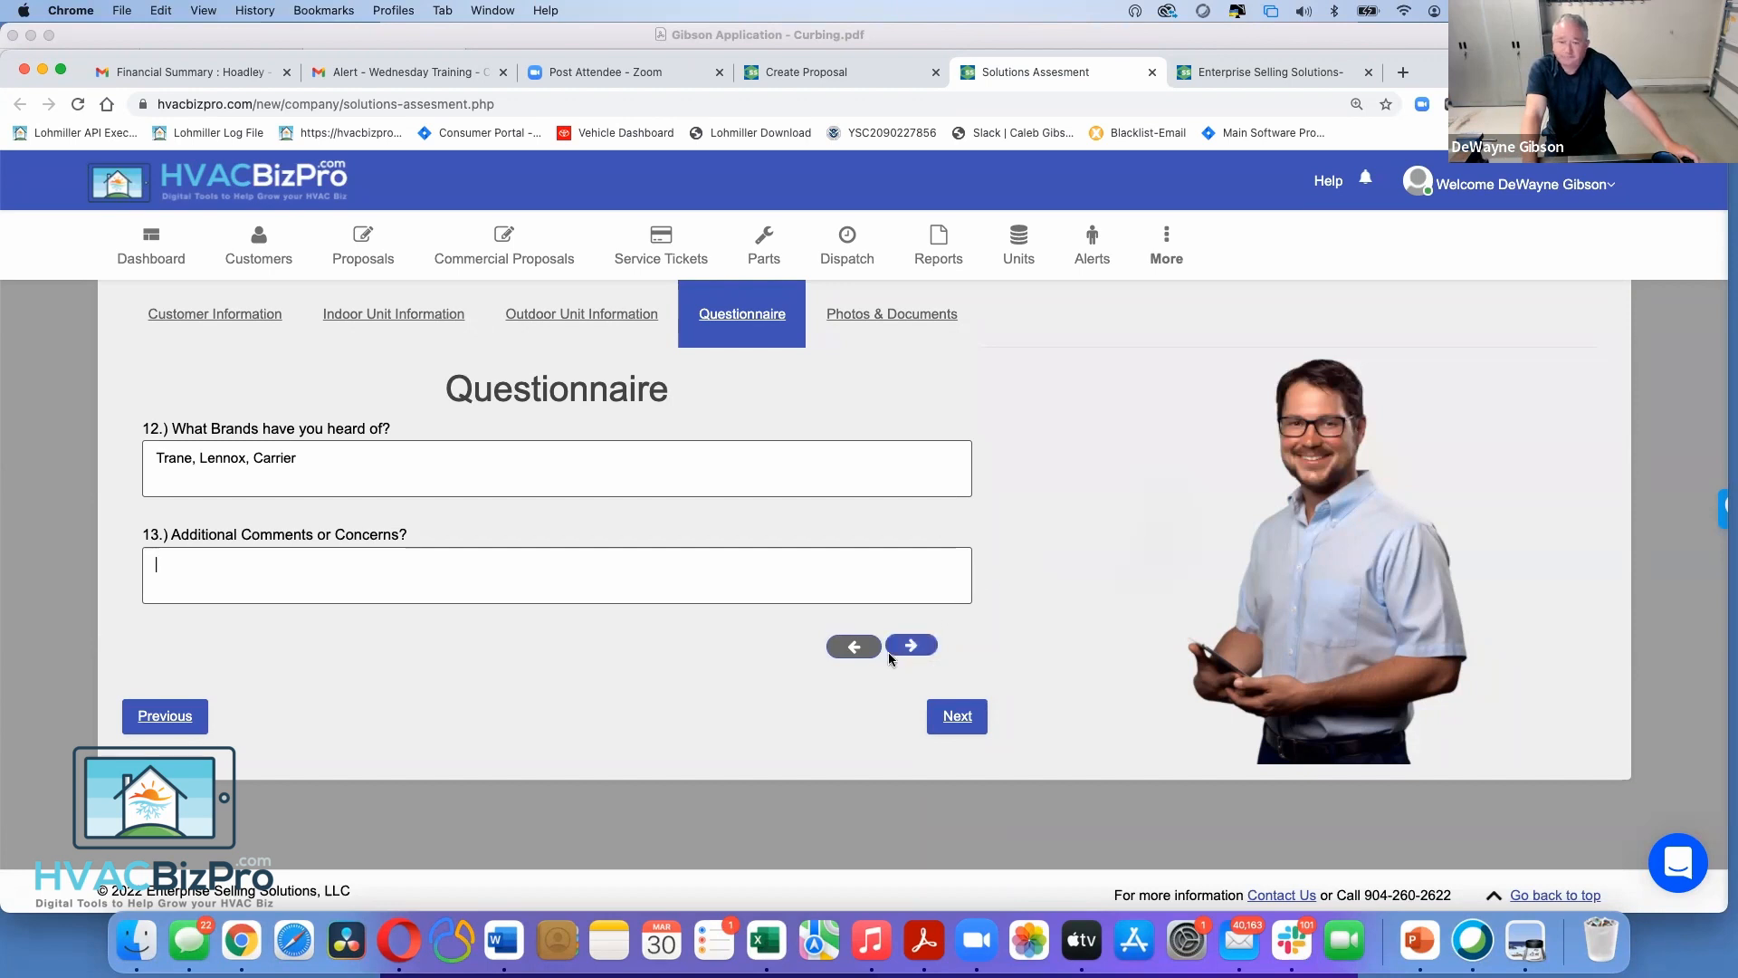
left_click(918, 646)
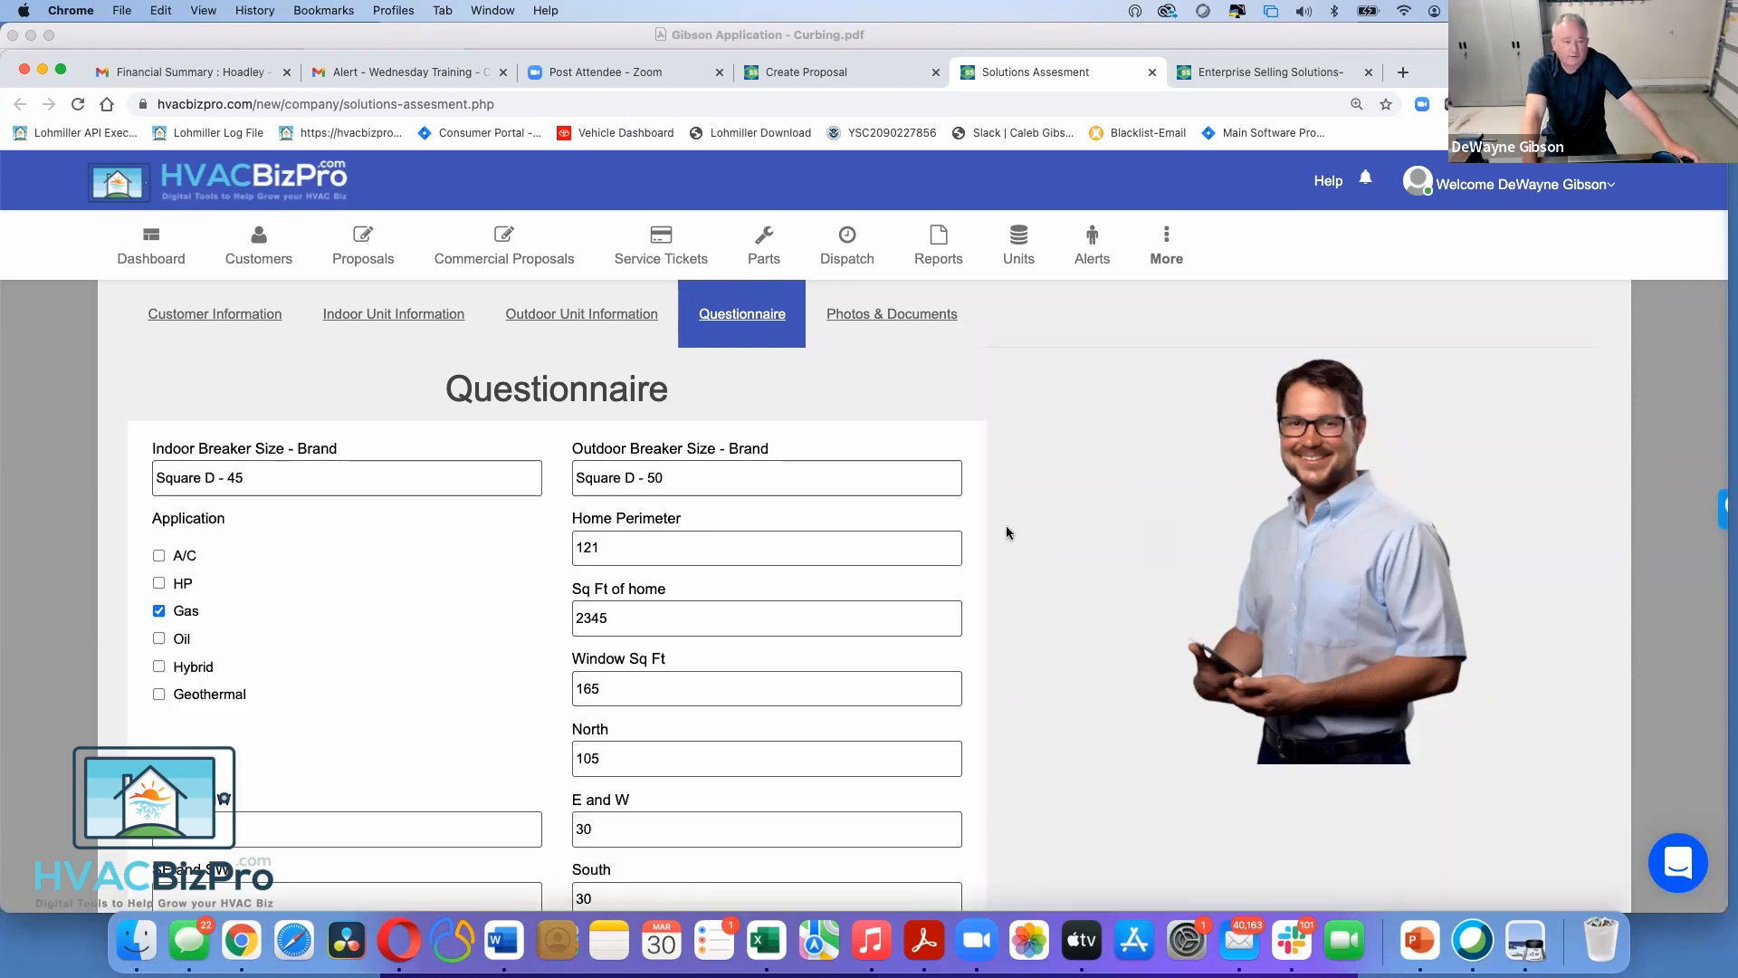
Set the home's North window area to 30 and the E and W window area to 105 in the questionnaire
scroll(433, 633, "down", 3)
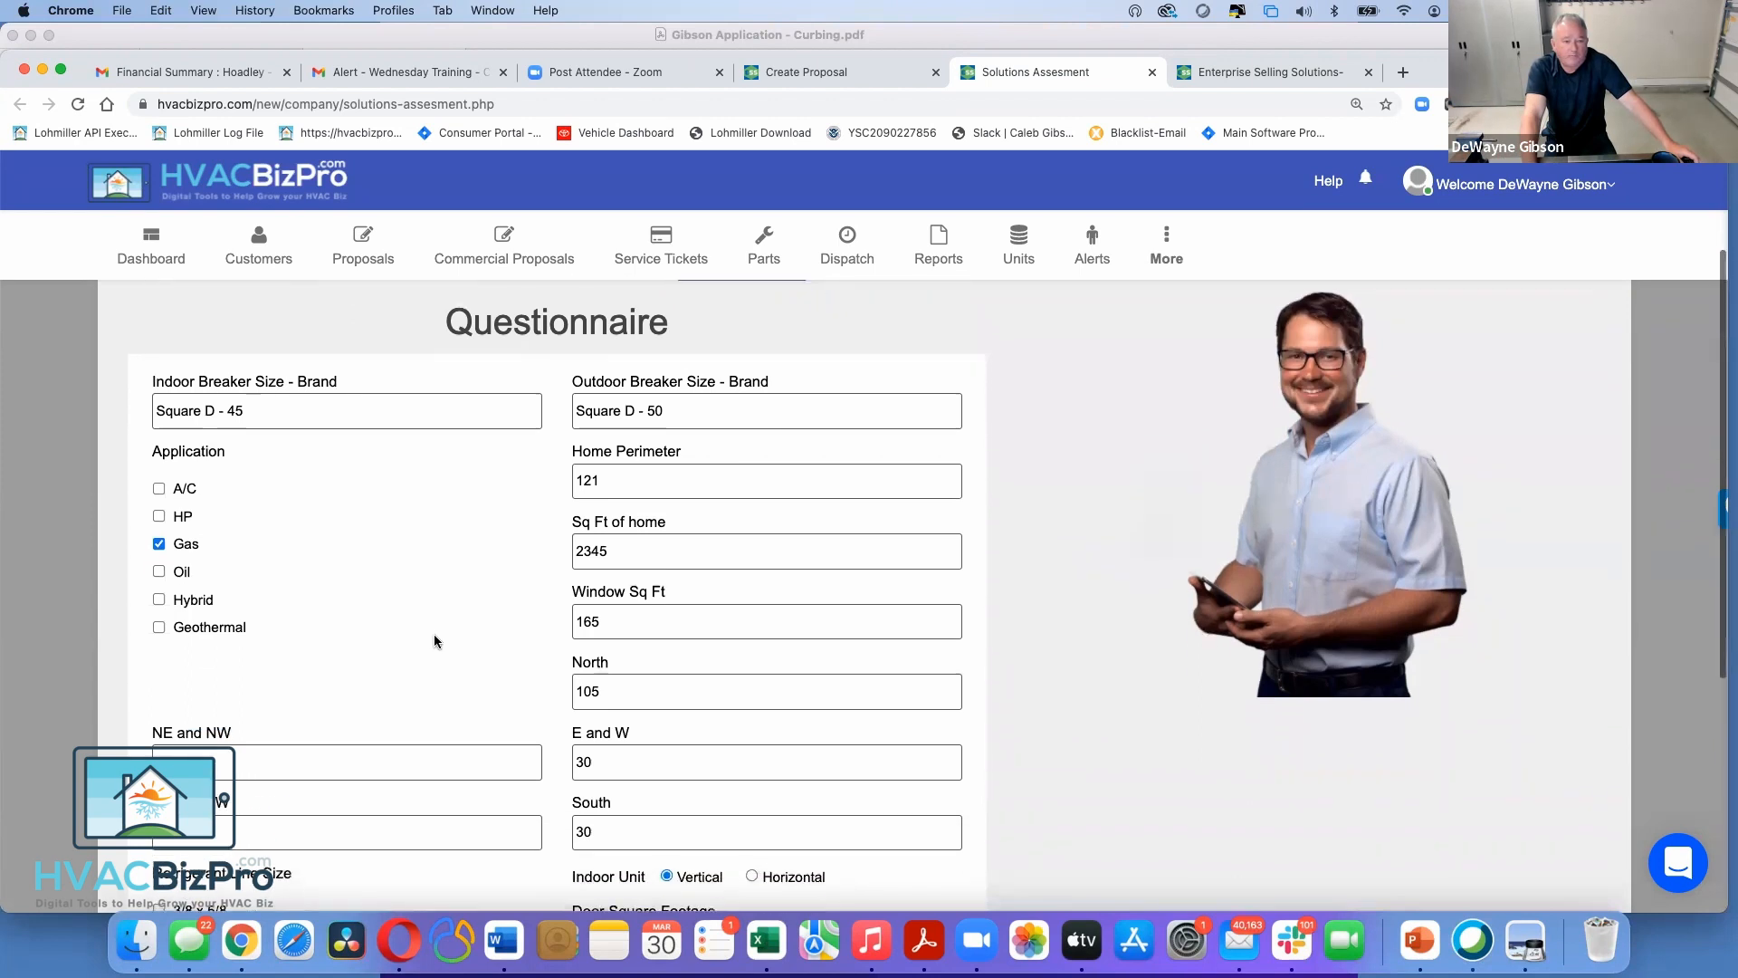
scroll(433, 641, "down", 1)
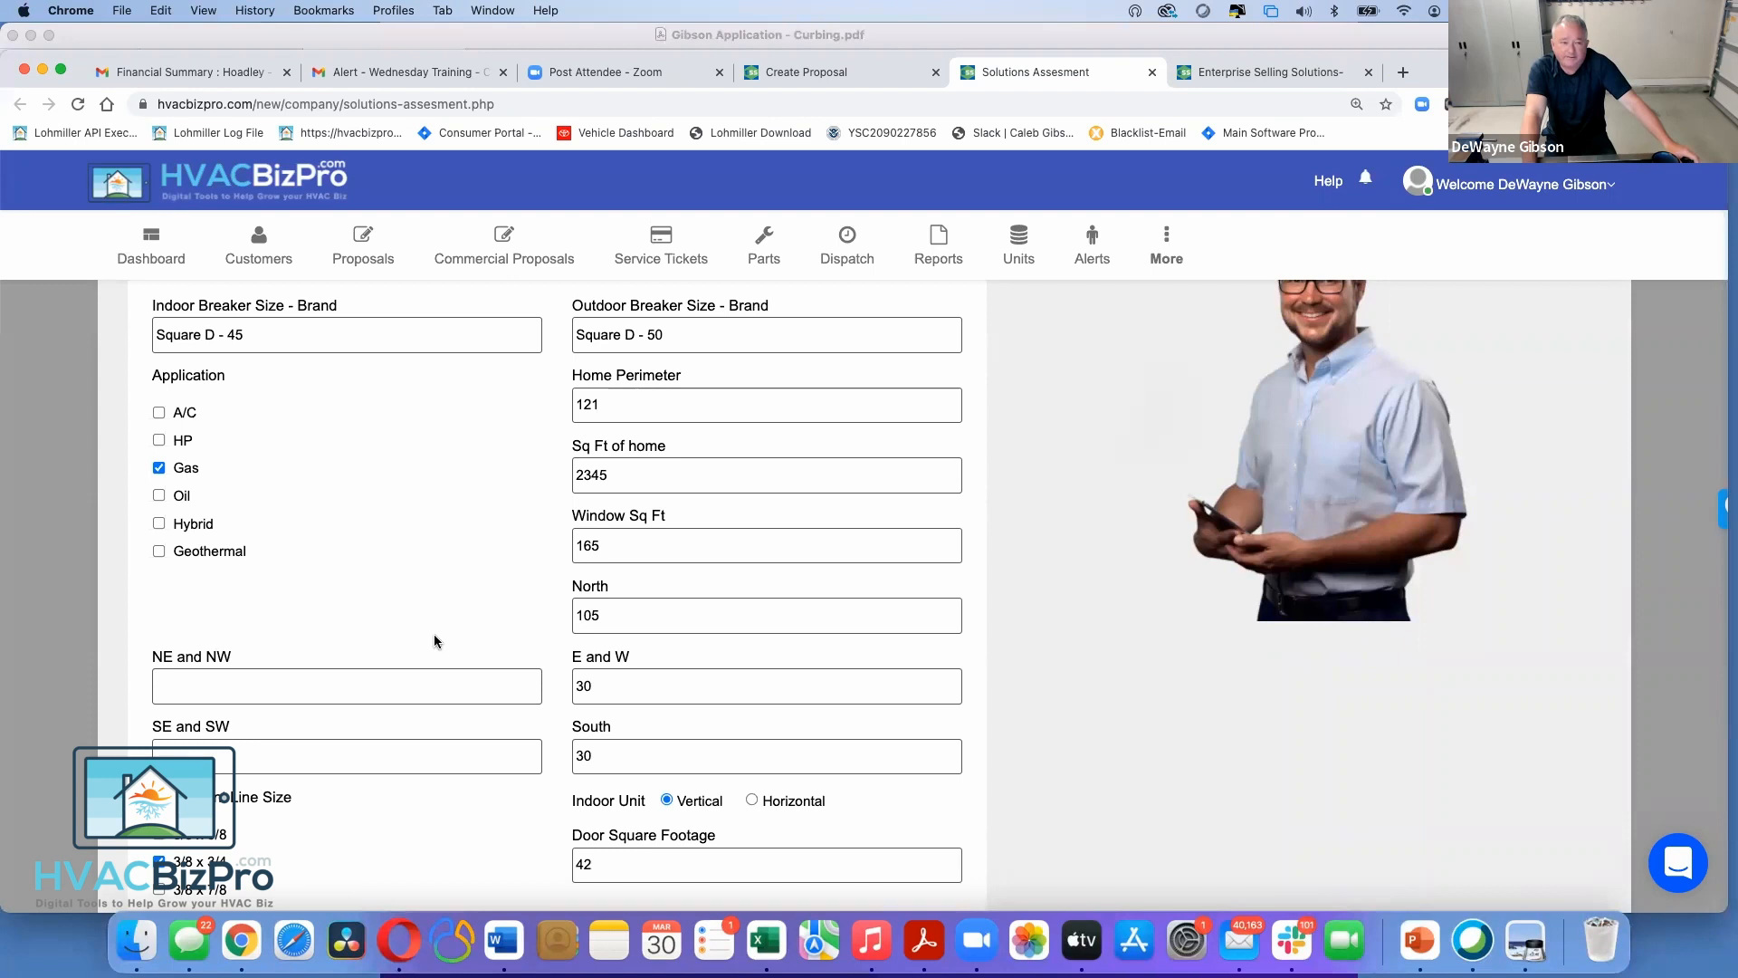
scroll(434, 641, "down", 3)
scroll(433, 639, "down", 1)
scroll(433, 639, "up", 1)
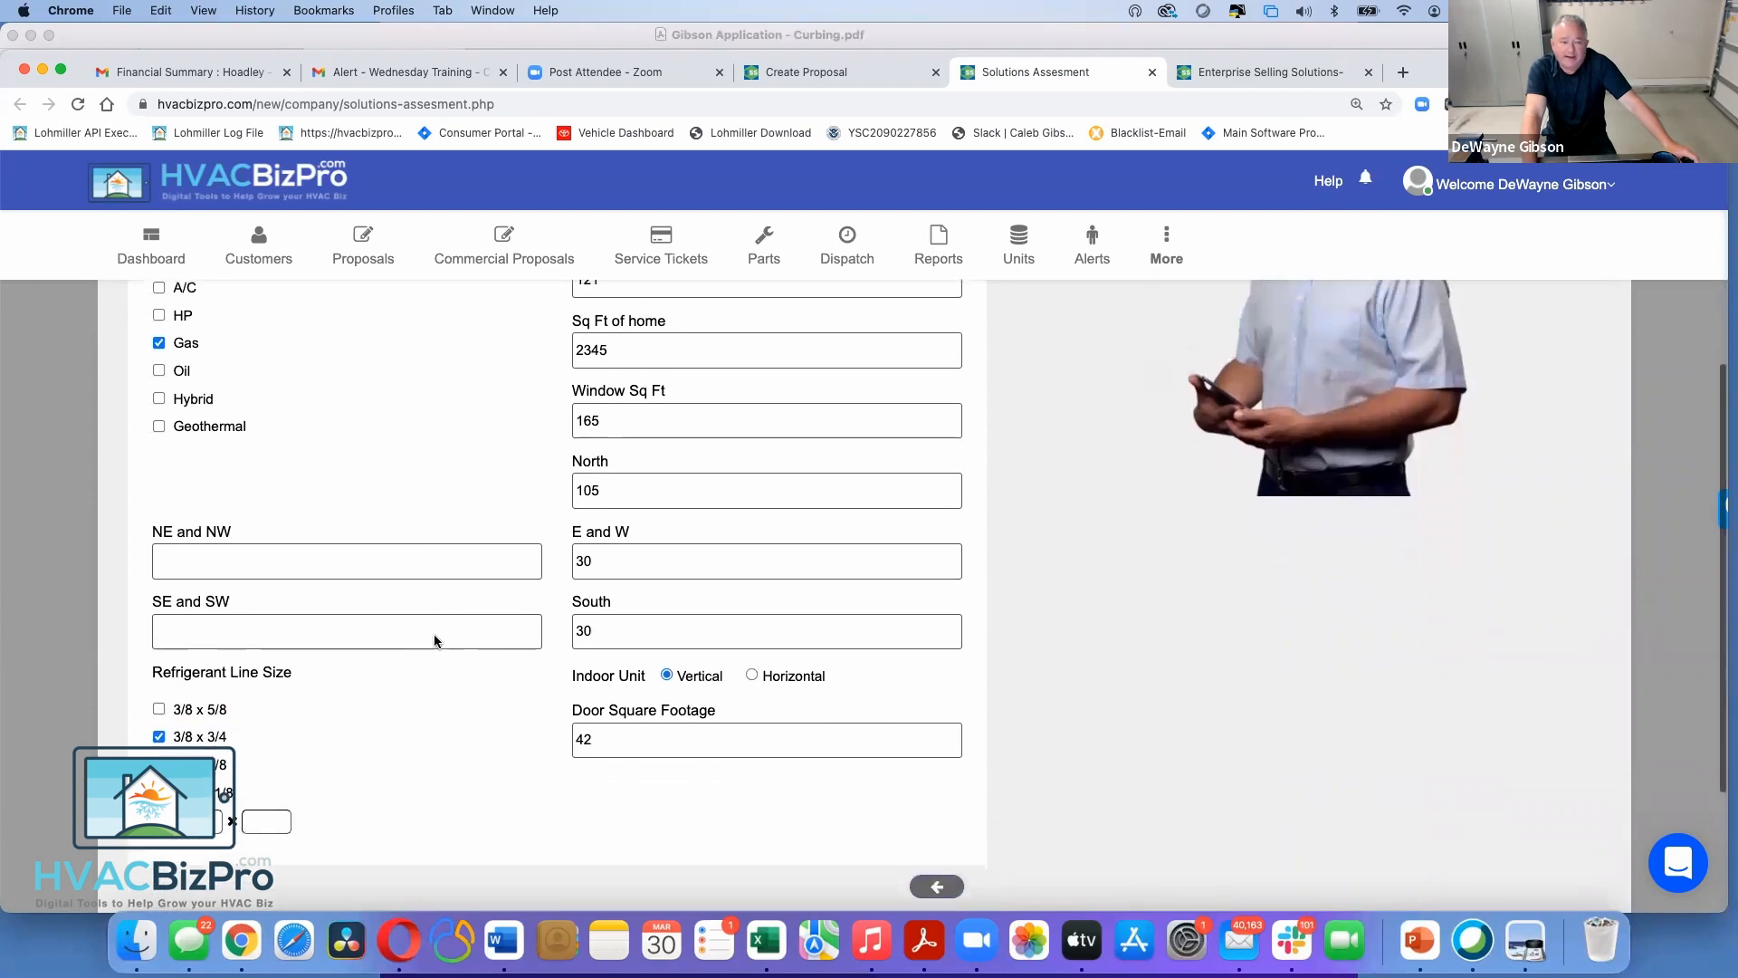
left_click(615, 495)
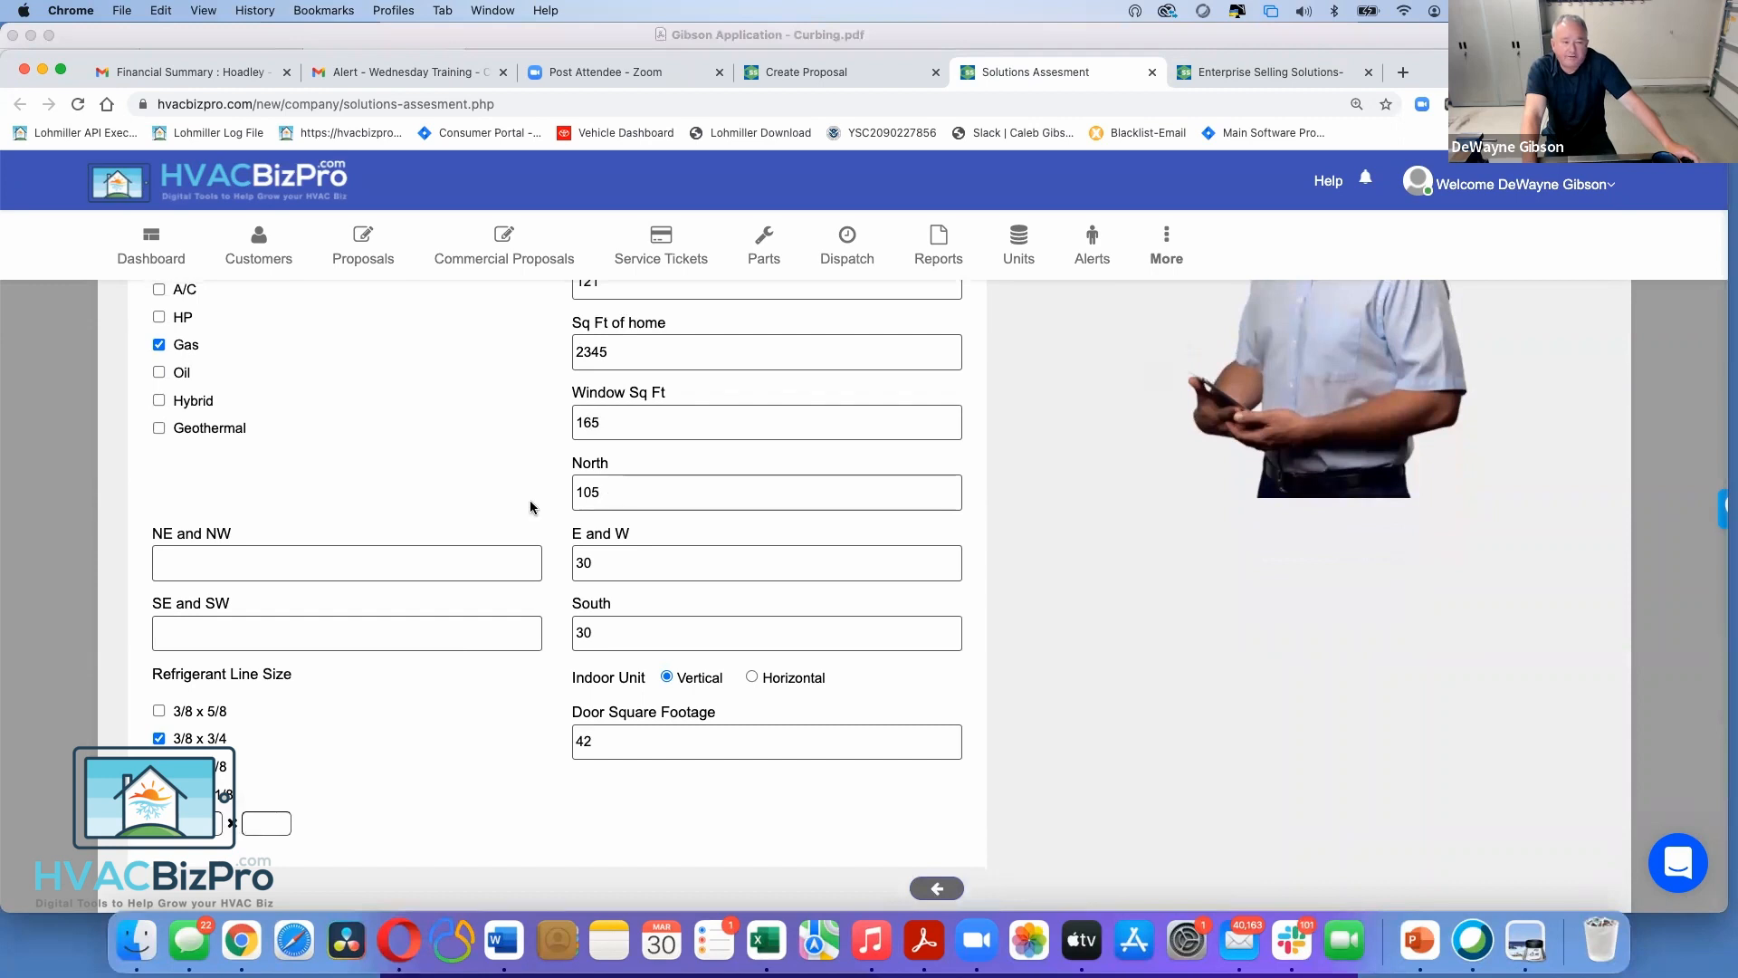
scroll(530, 507, "down", 1)
scroll(532, 504, "up", 2)
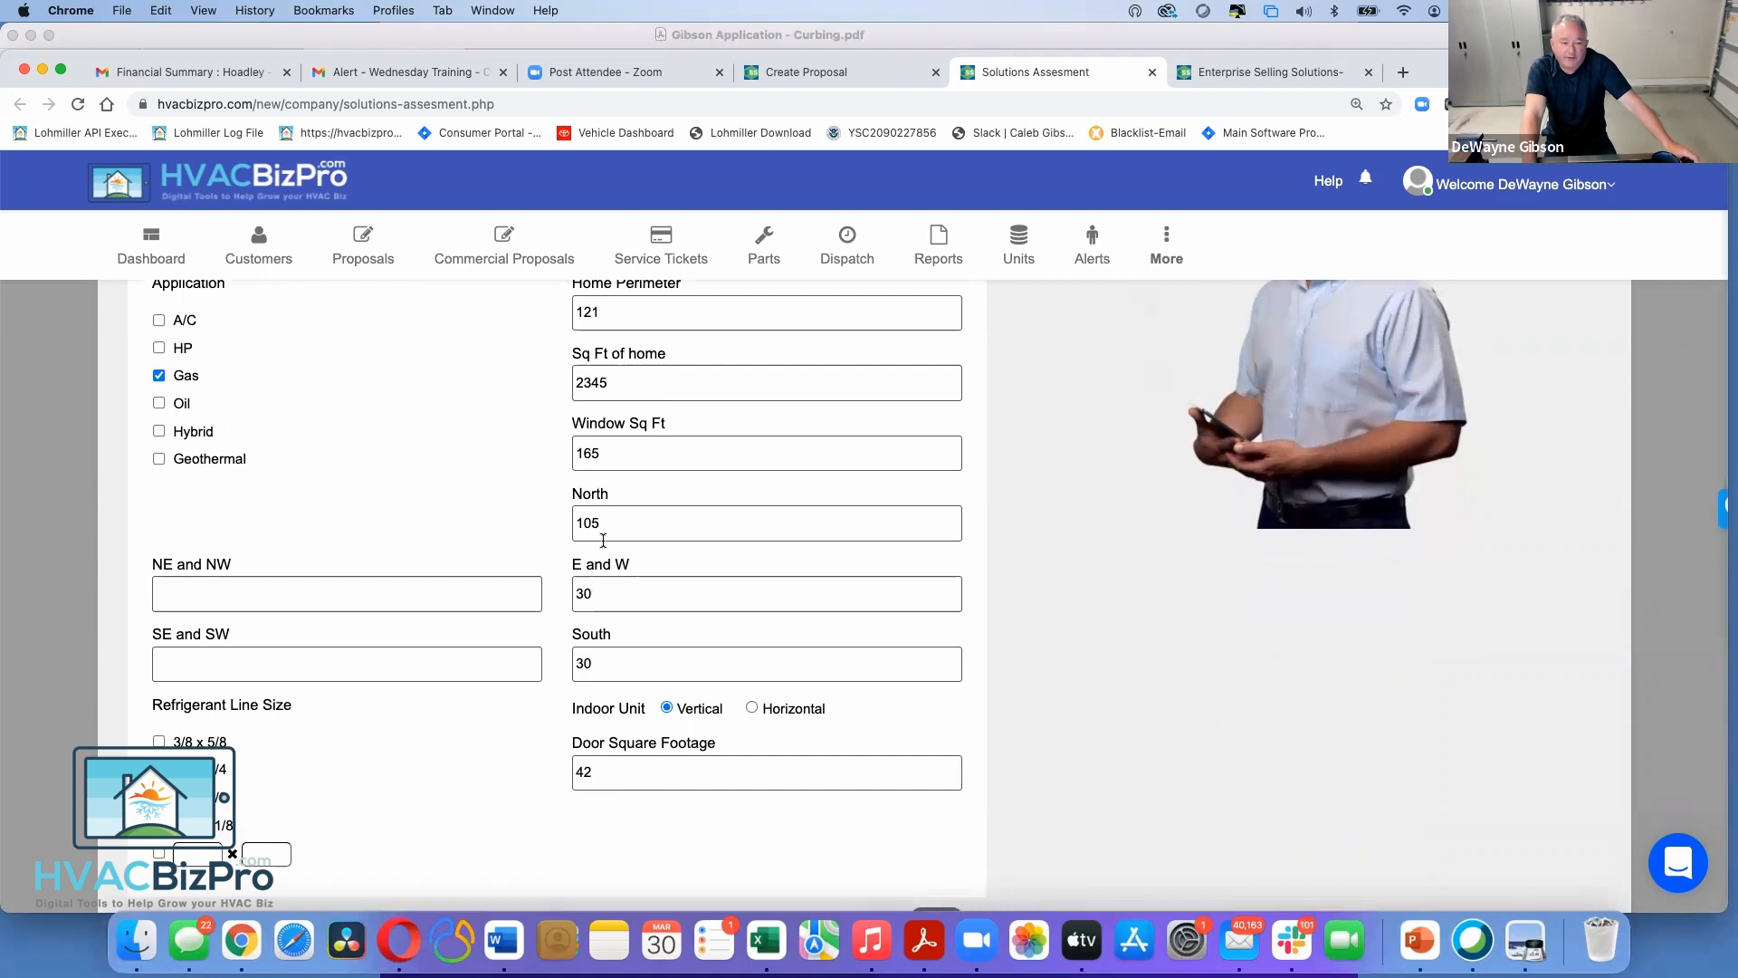
double_click(612, 531)
type("30")
key("Tab")
type("105")
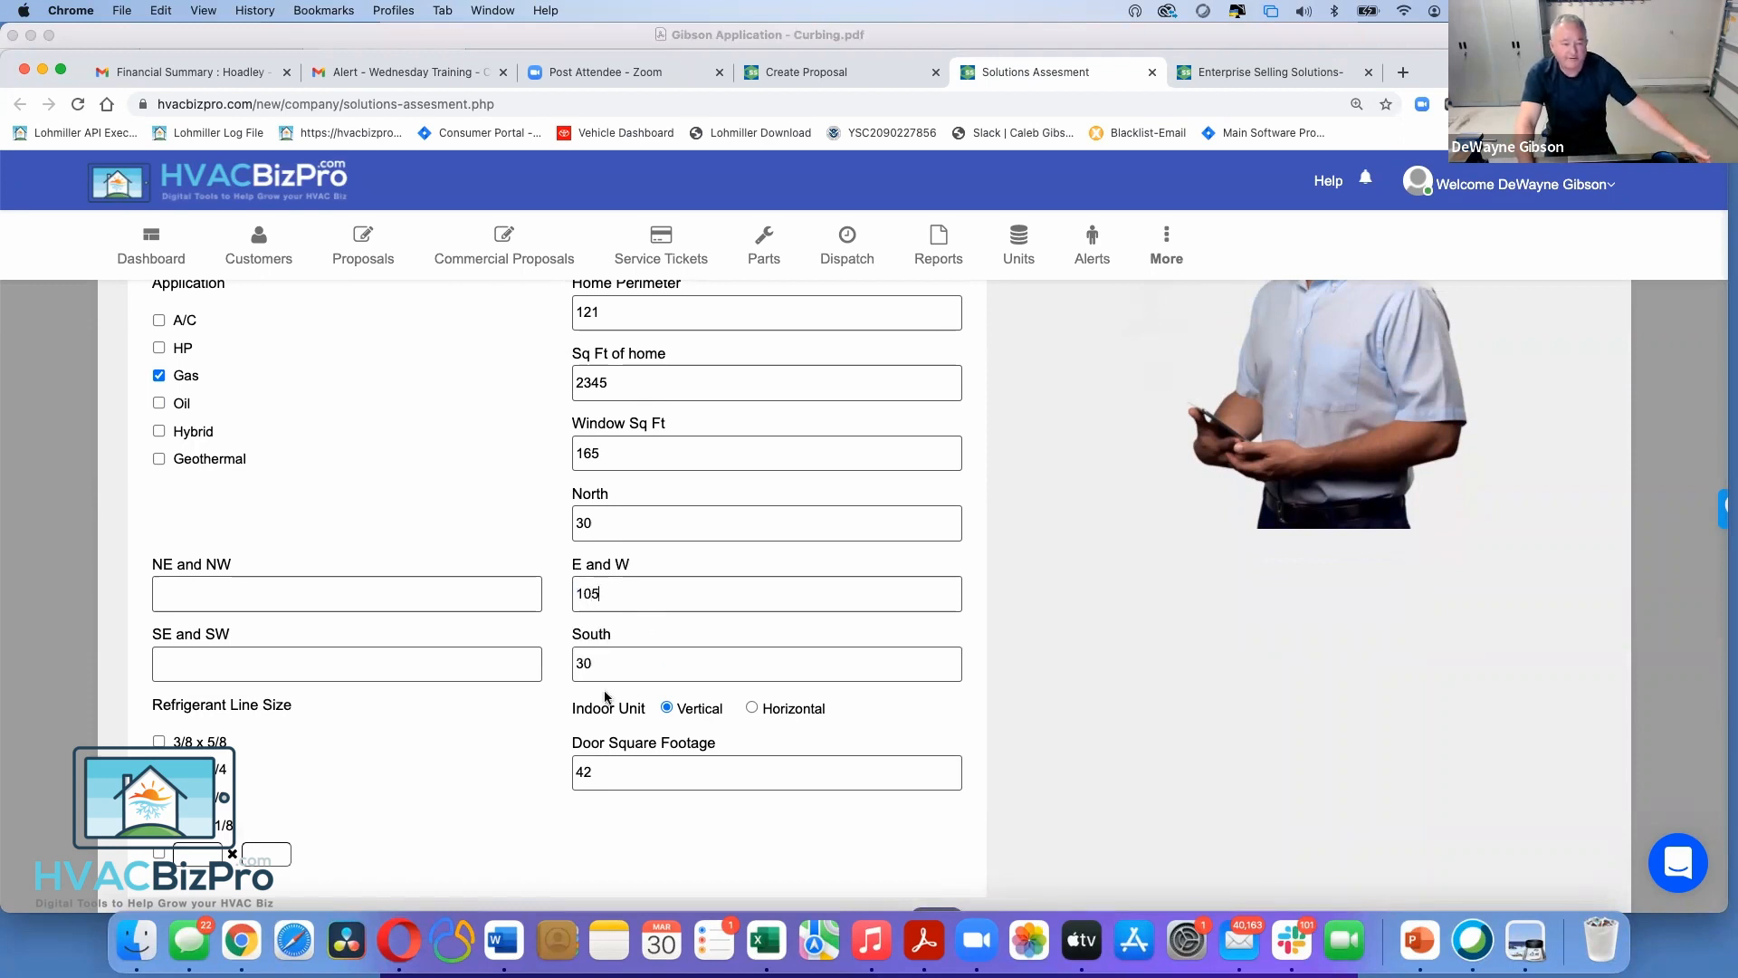
Review the door square footage, indoor unit orientation and refrigerant line size, and continue to Photos & Documents
scroll(337, 767, "down", 1)
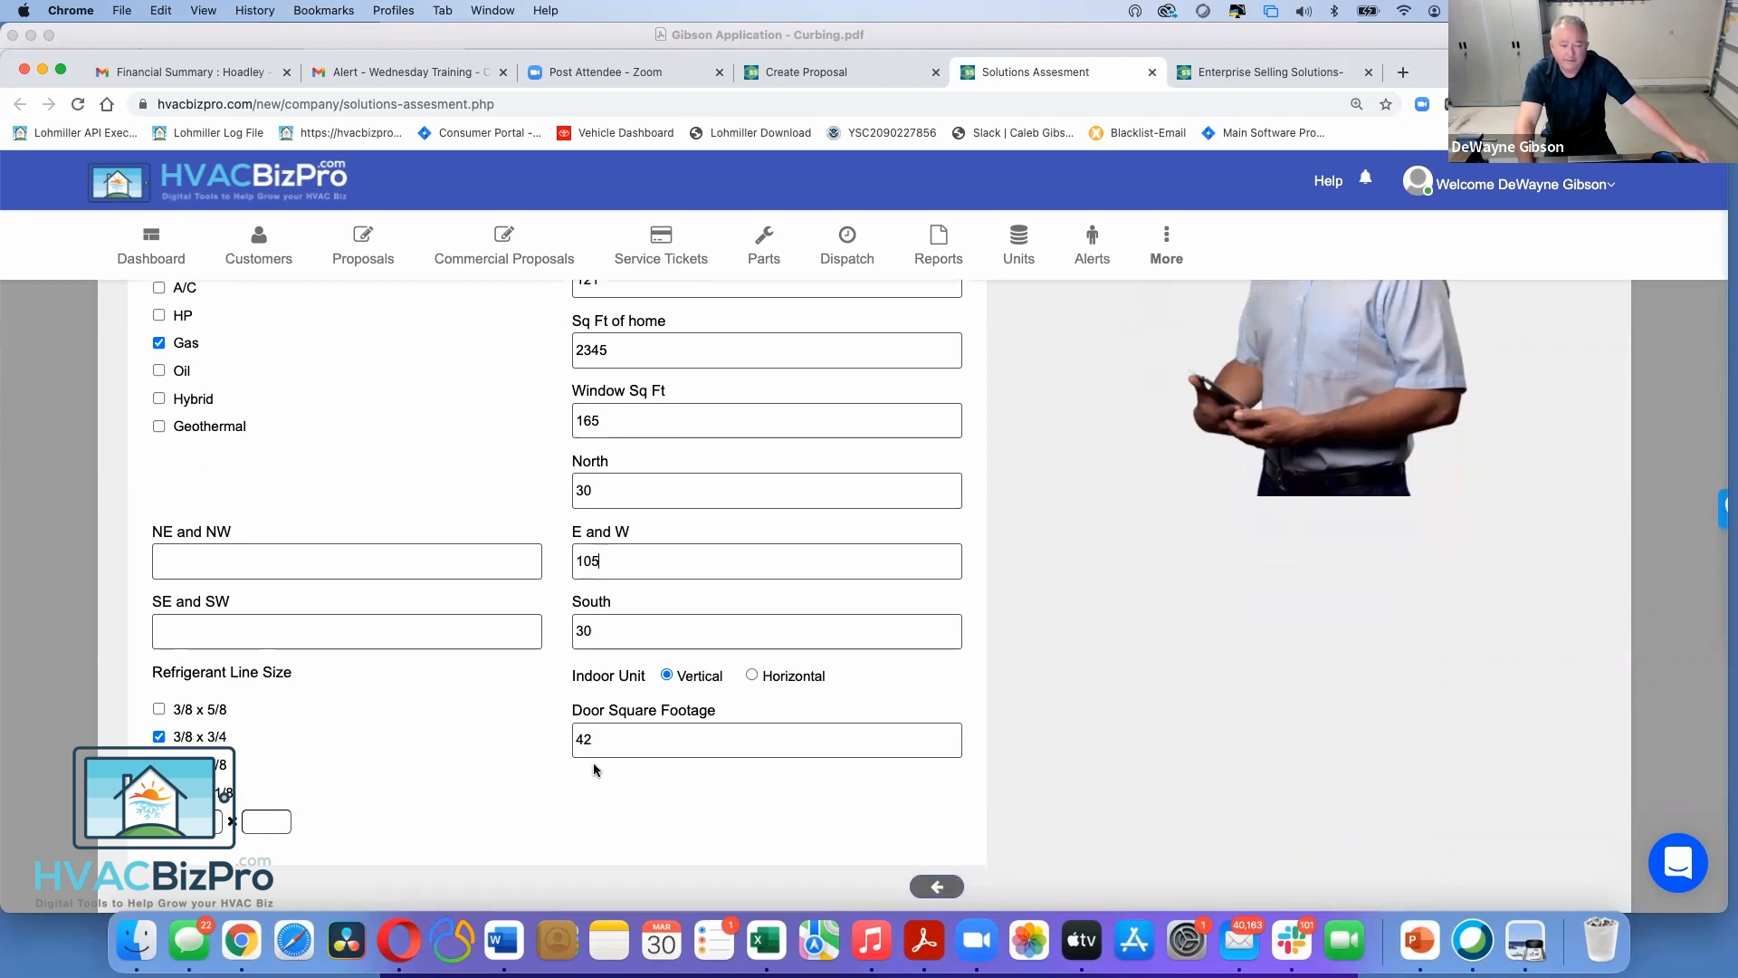
scroll(468, 771, "up", 2)
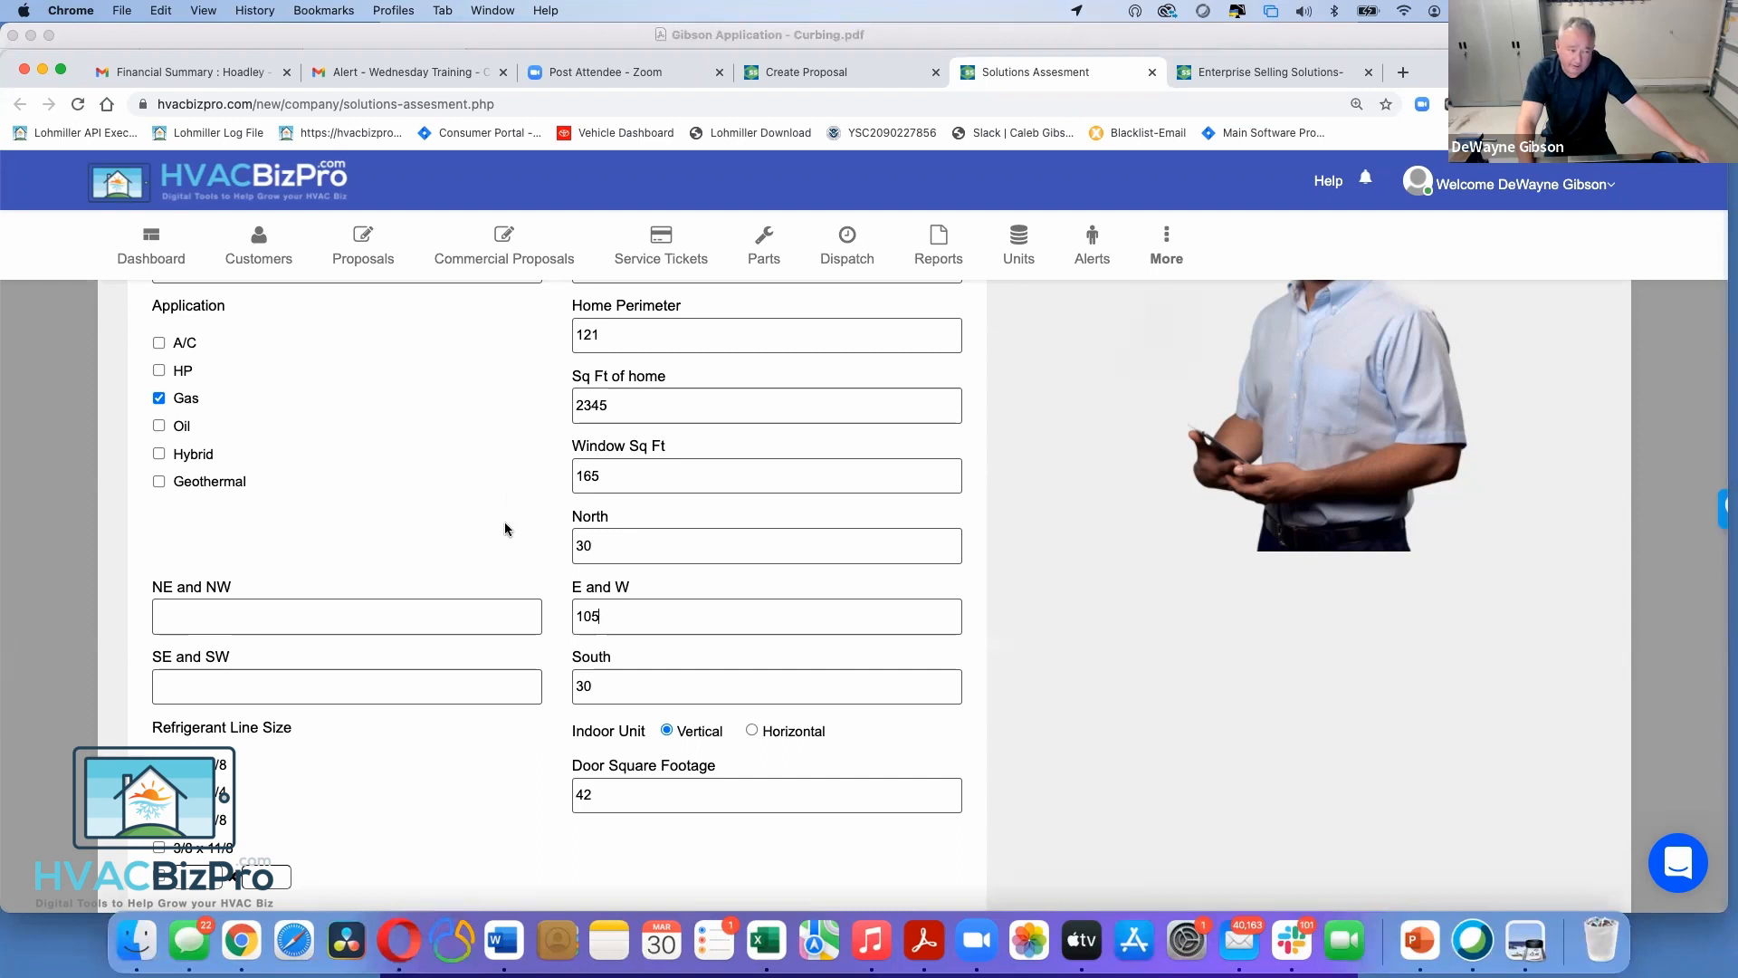
scroll(503, 766, "down", 5)
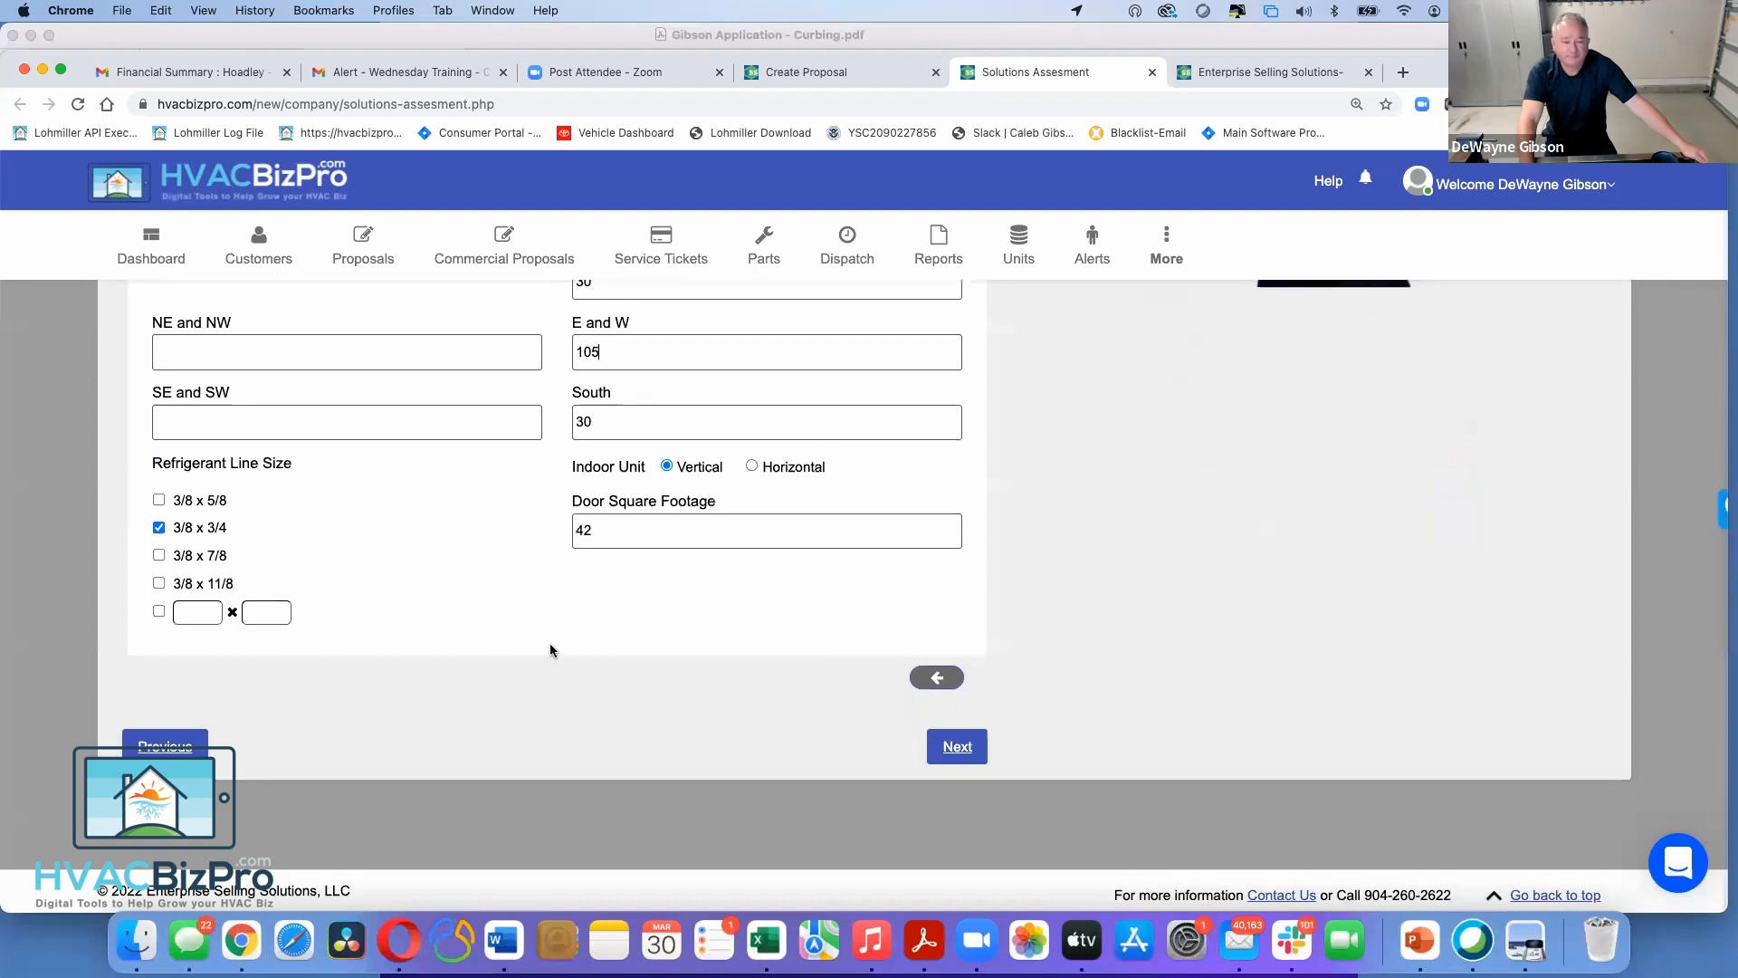
scroll(503, 505, "up", 3)
scroll(502, 508, "down", 3)
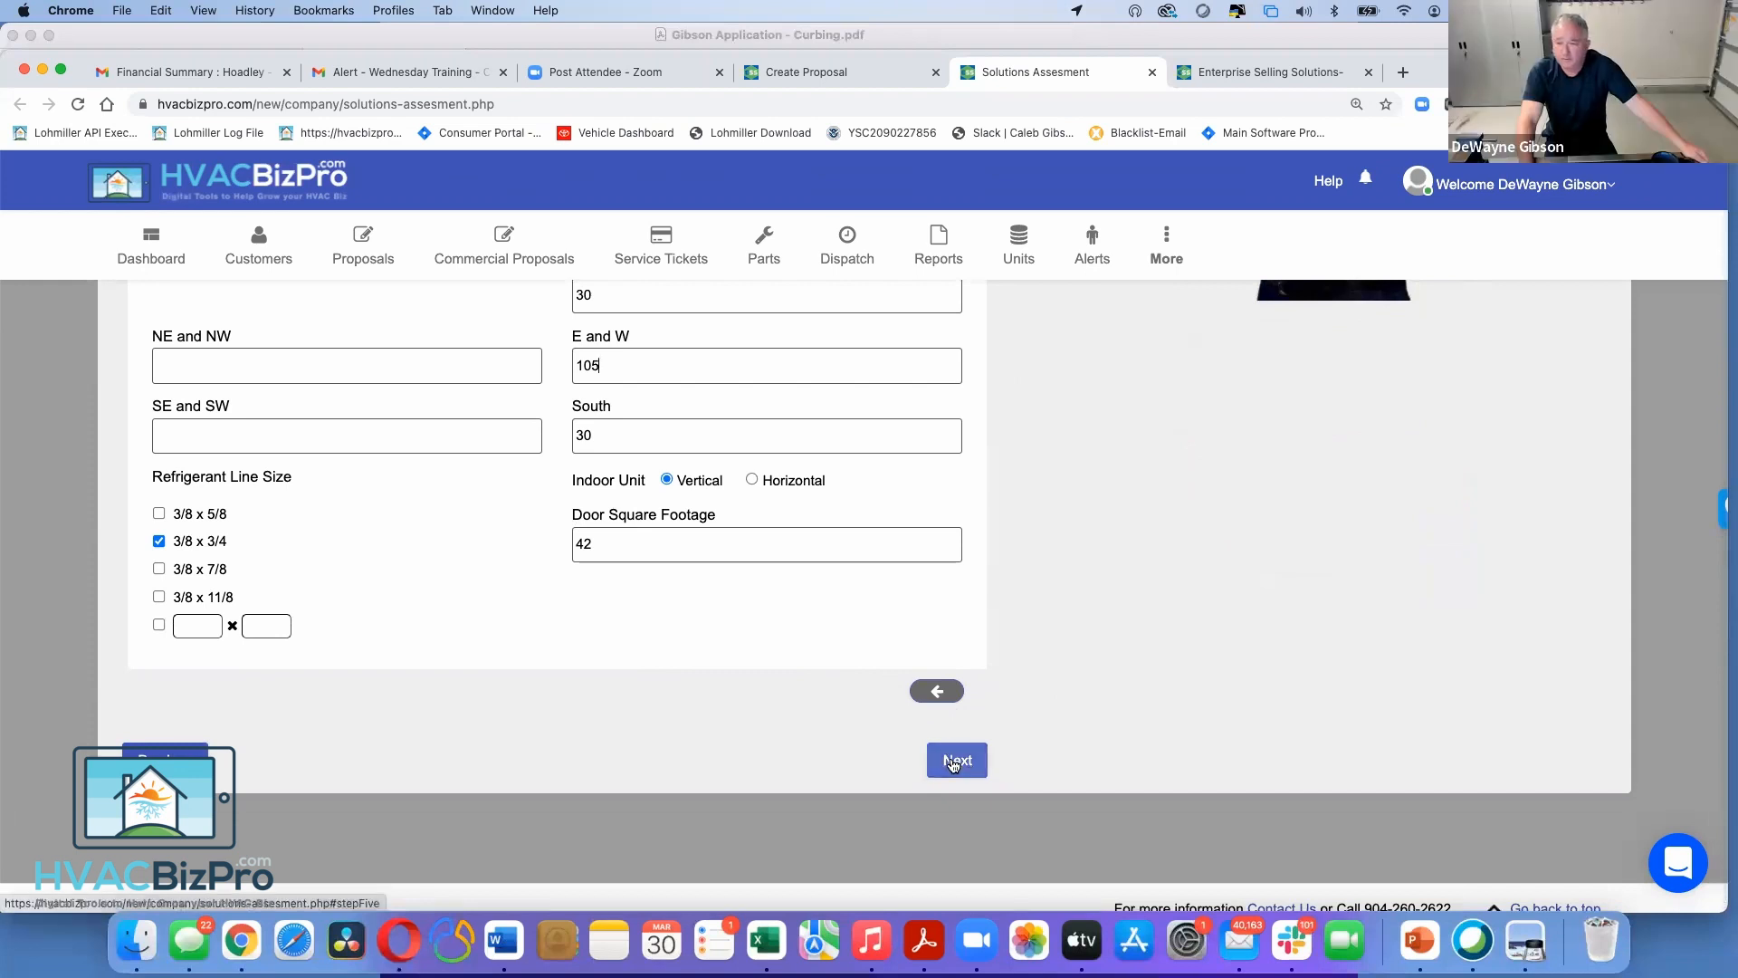
left_click(952, 762)
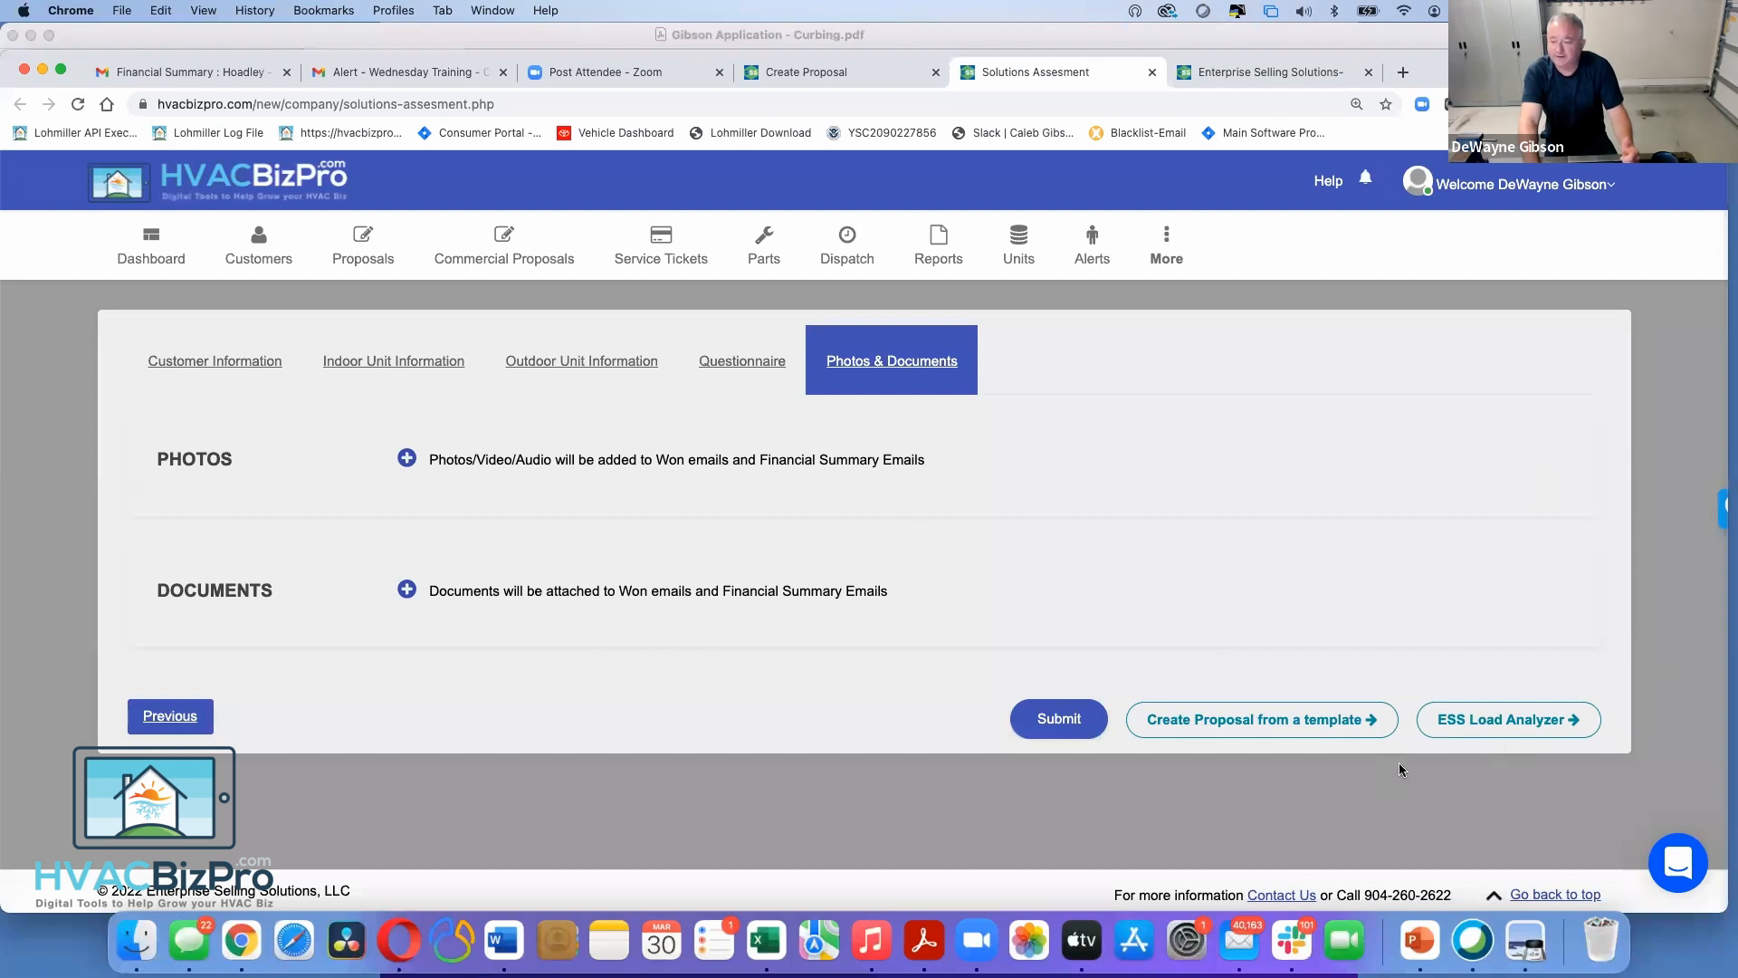
Go from the assessment to the ESS Load Analyzer and get started with the preselected customer
left_click(1510, 724)
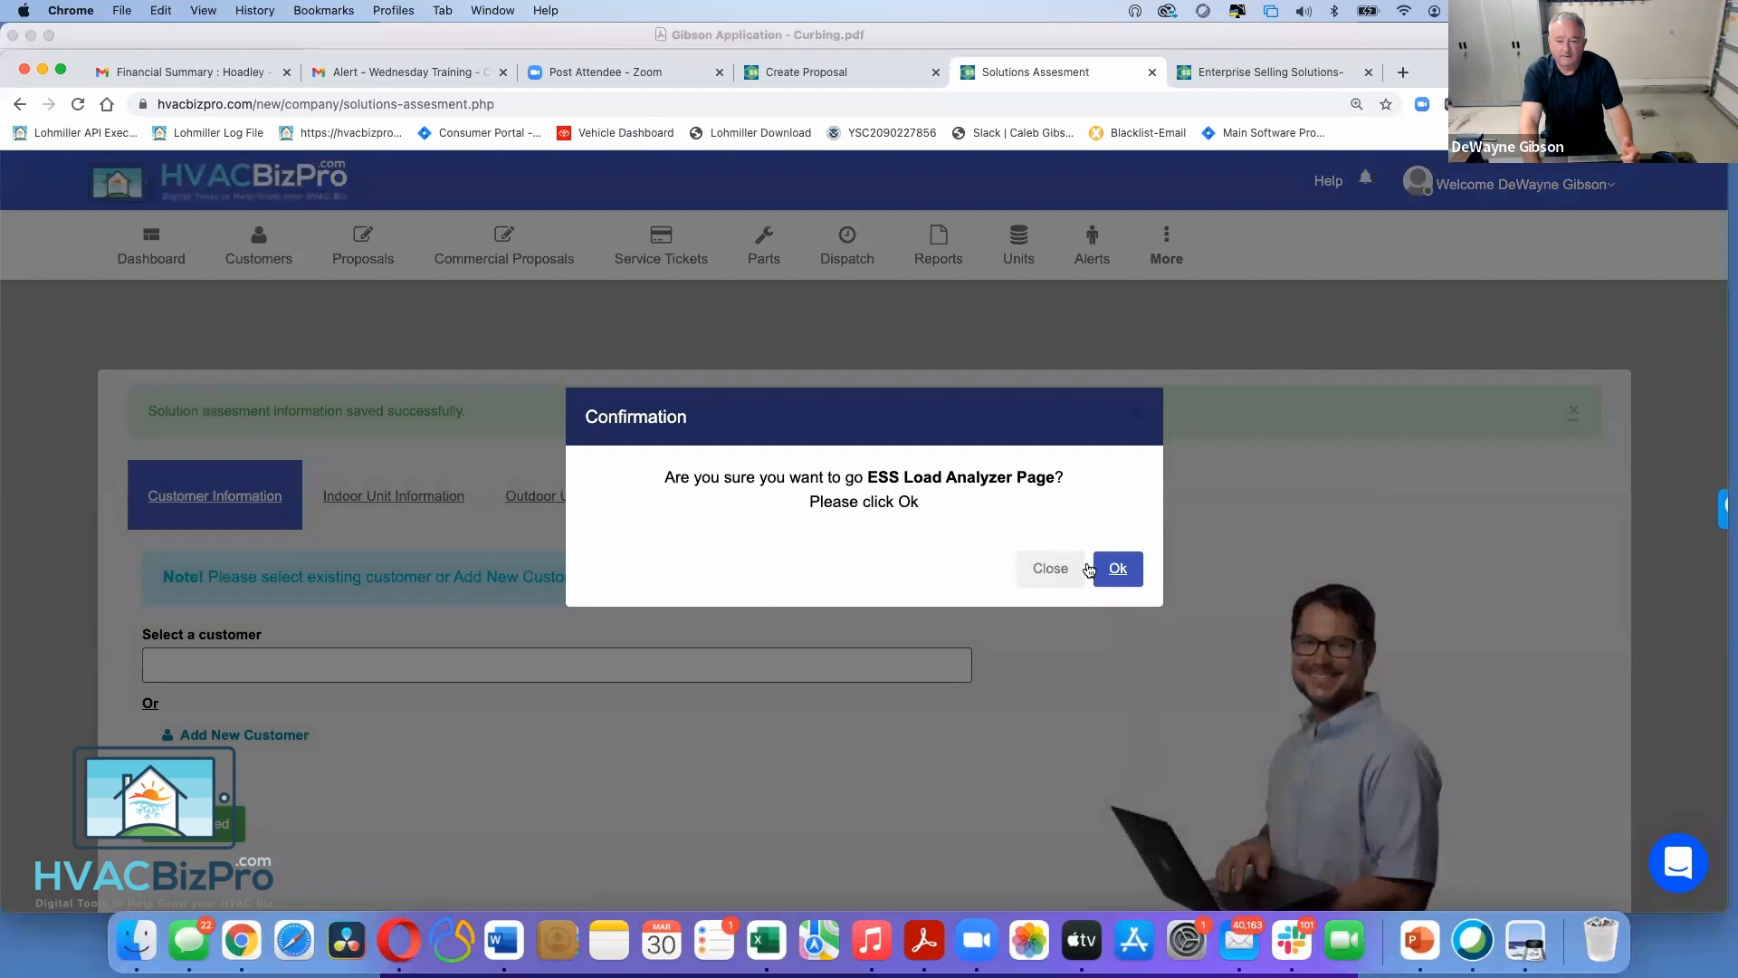
left_click(1132, 580)
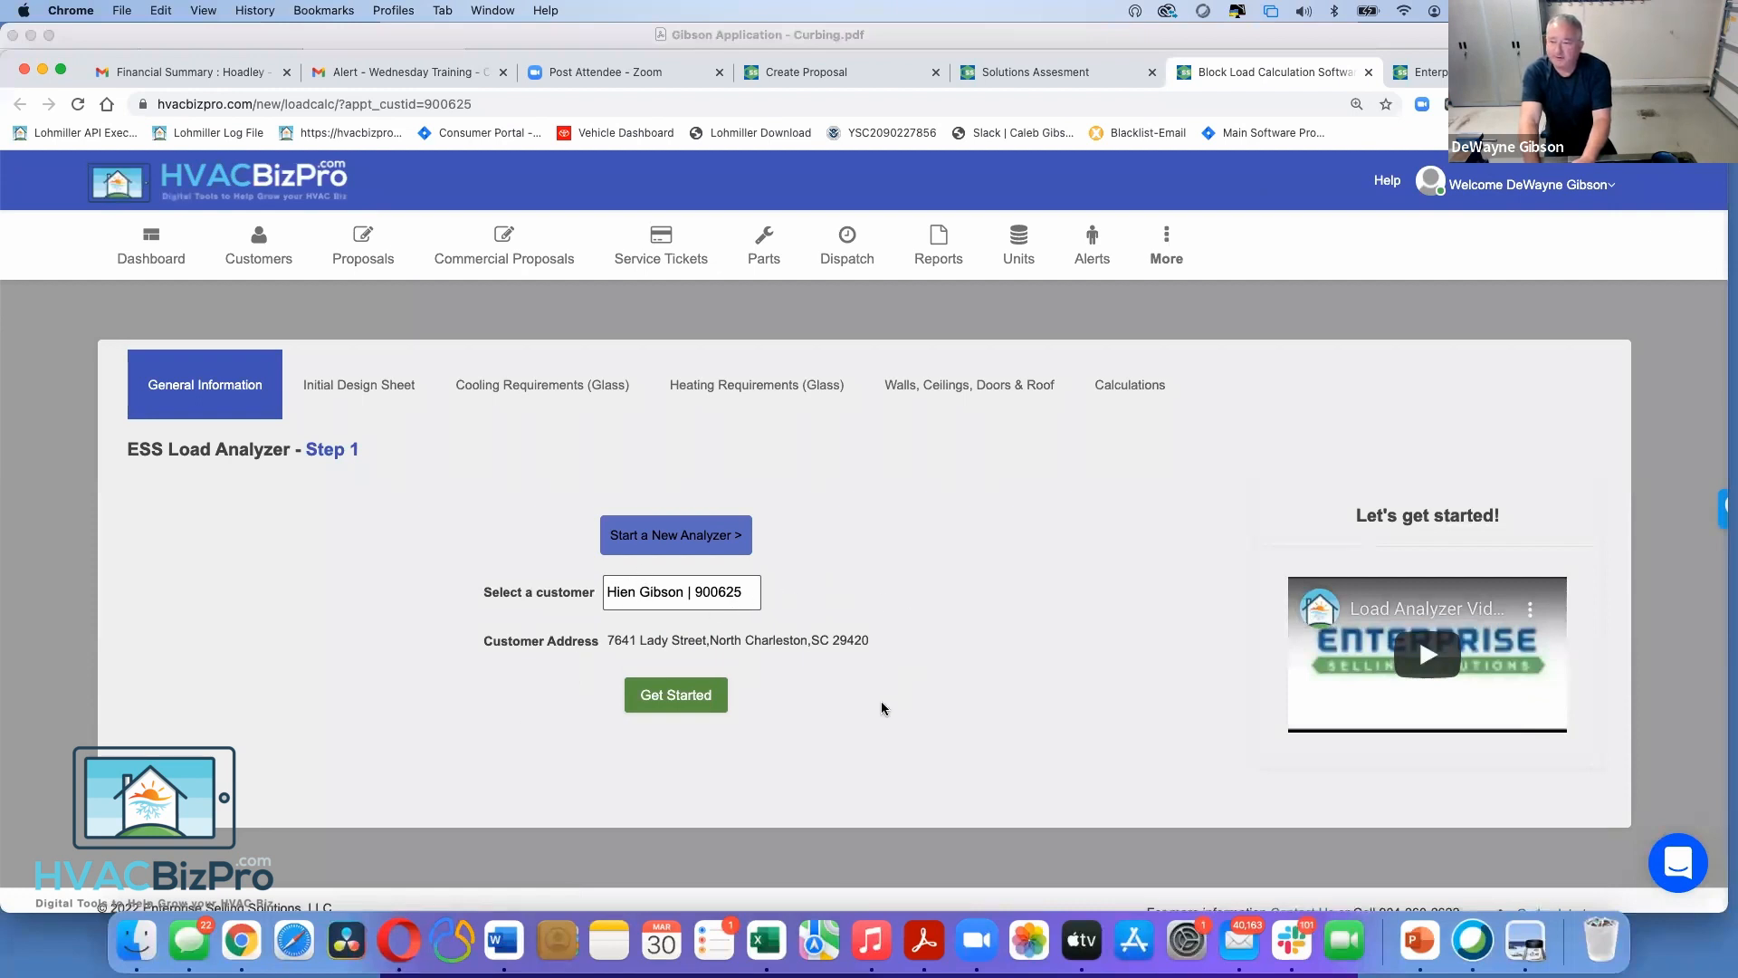
left_click(680, 700)
Set the linear length around the home to 121 ft and continue to the cooling glass requirements
scroll(602, 695, "down", 5)
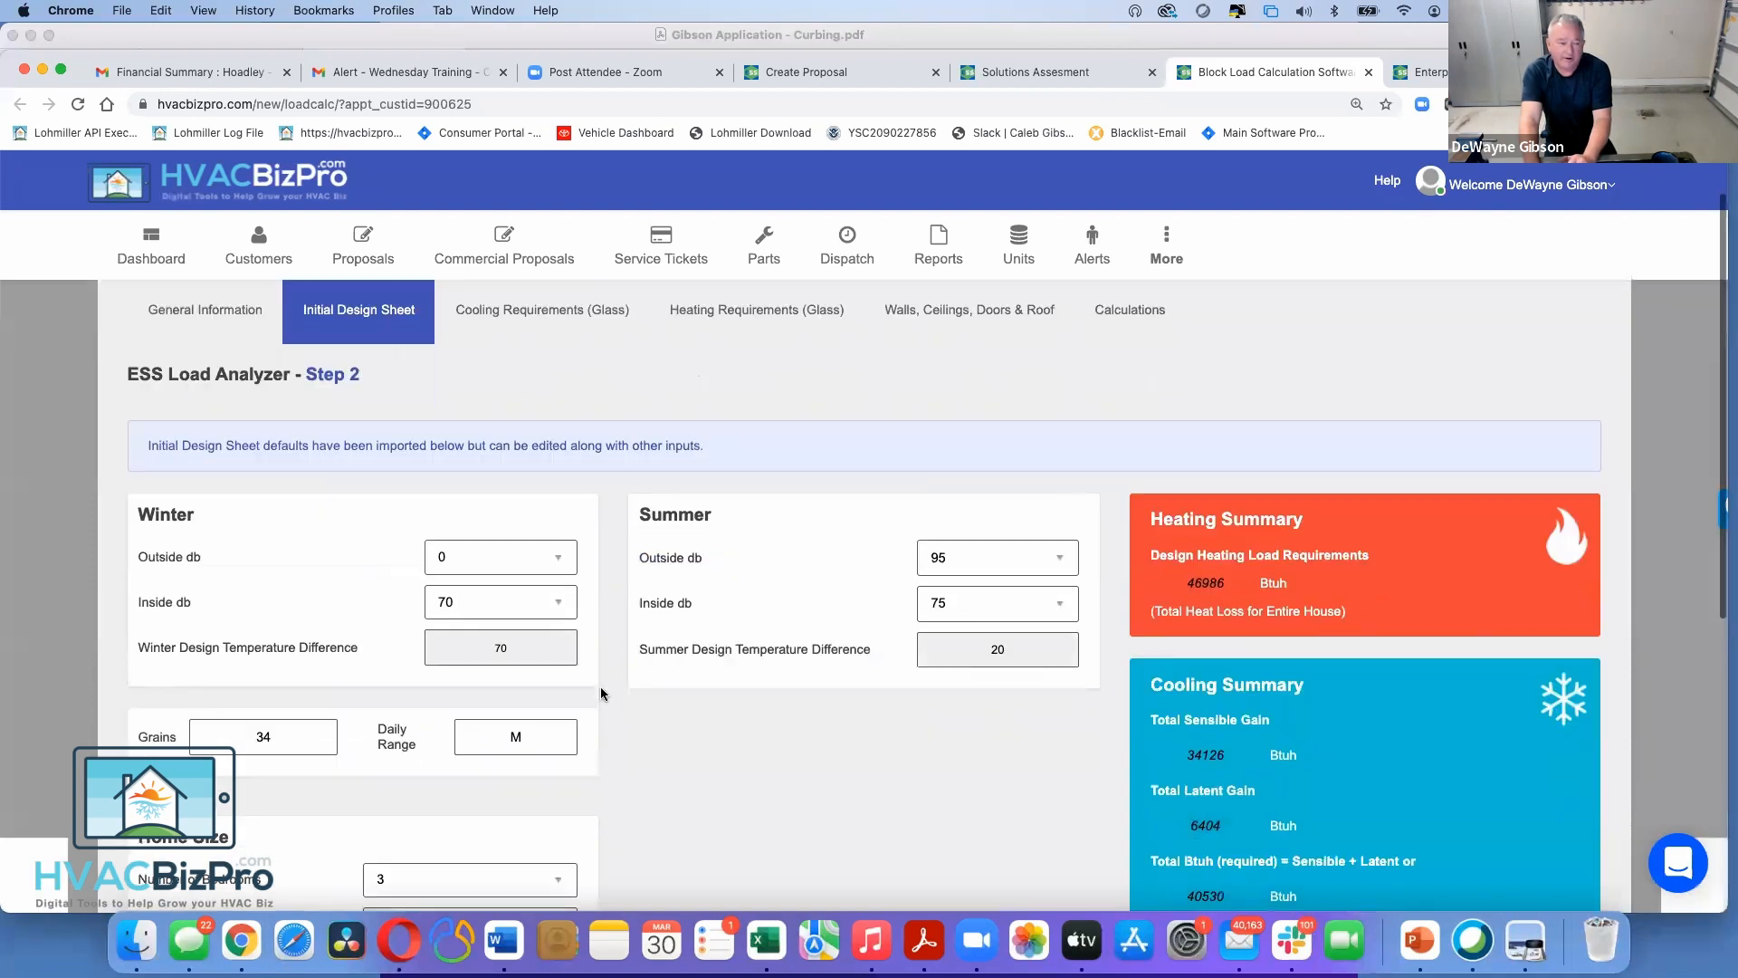
scroll(602, 695, "down", 2)
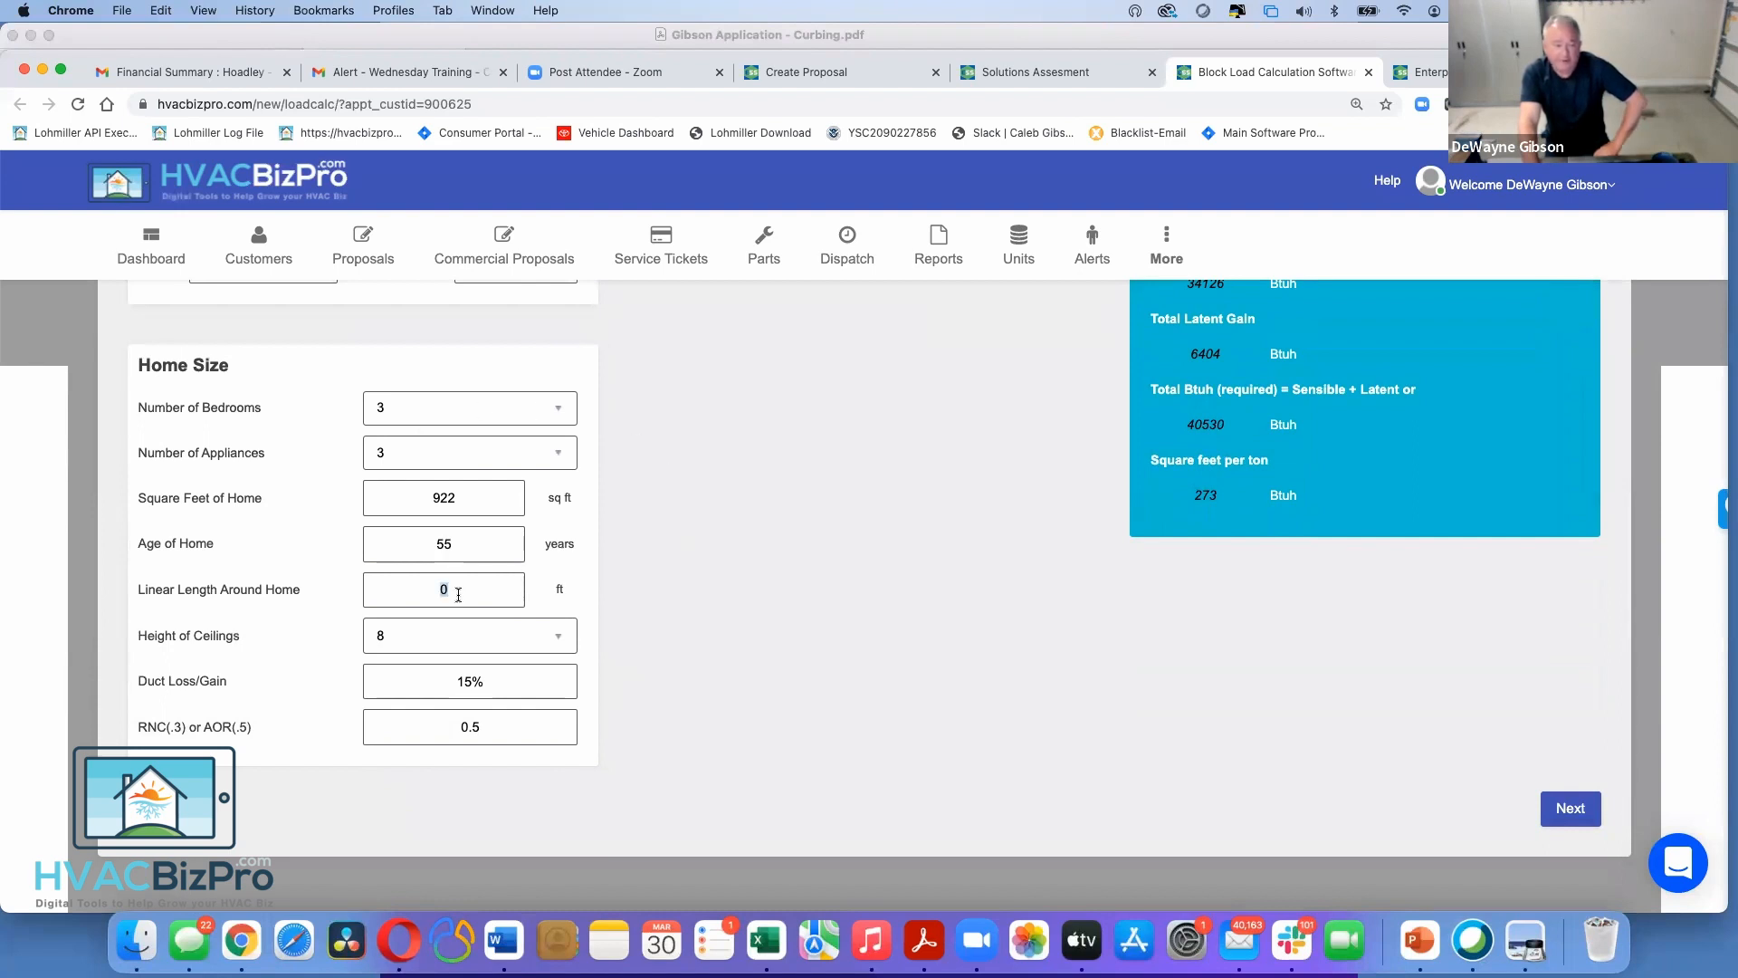
type("121")
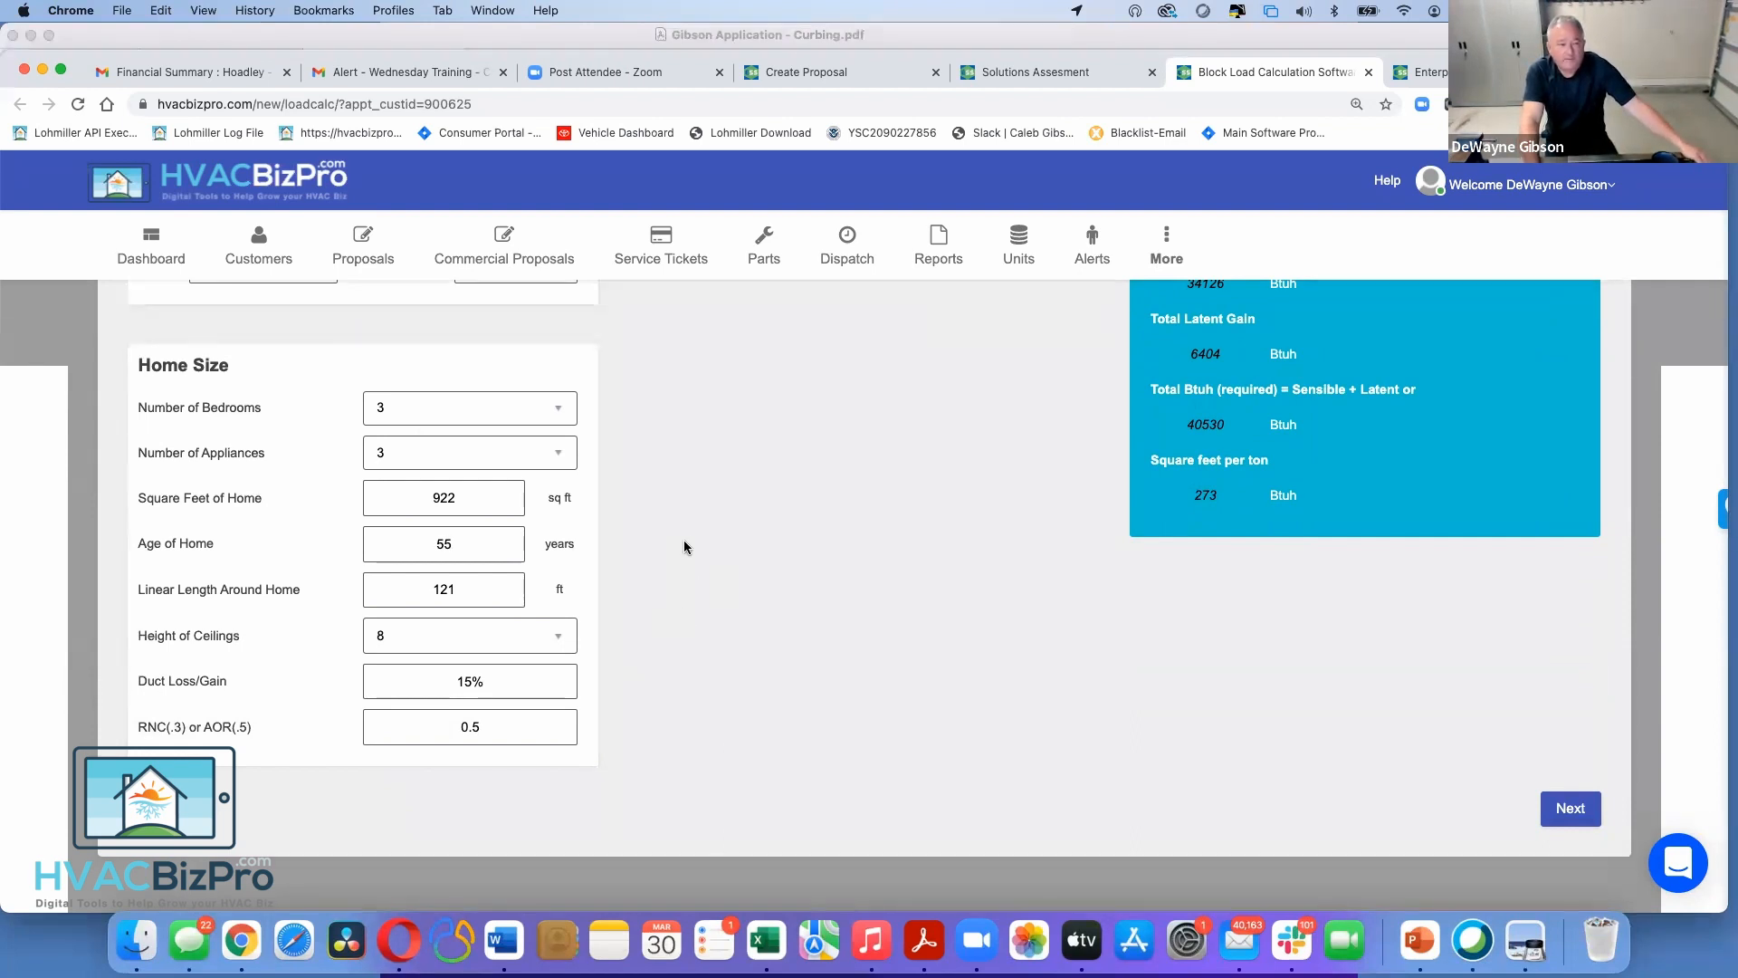
scroll(683, 543, "up", 1)
scroll(682, 543, "down", 2)
scroll(685, 547, "down", 1)
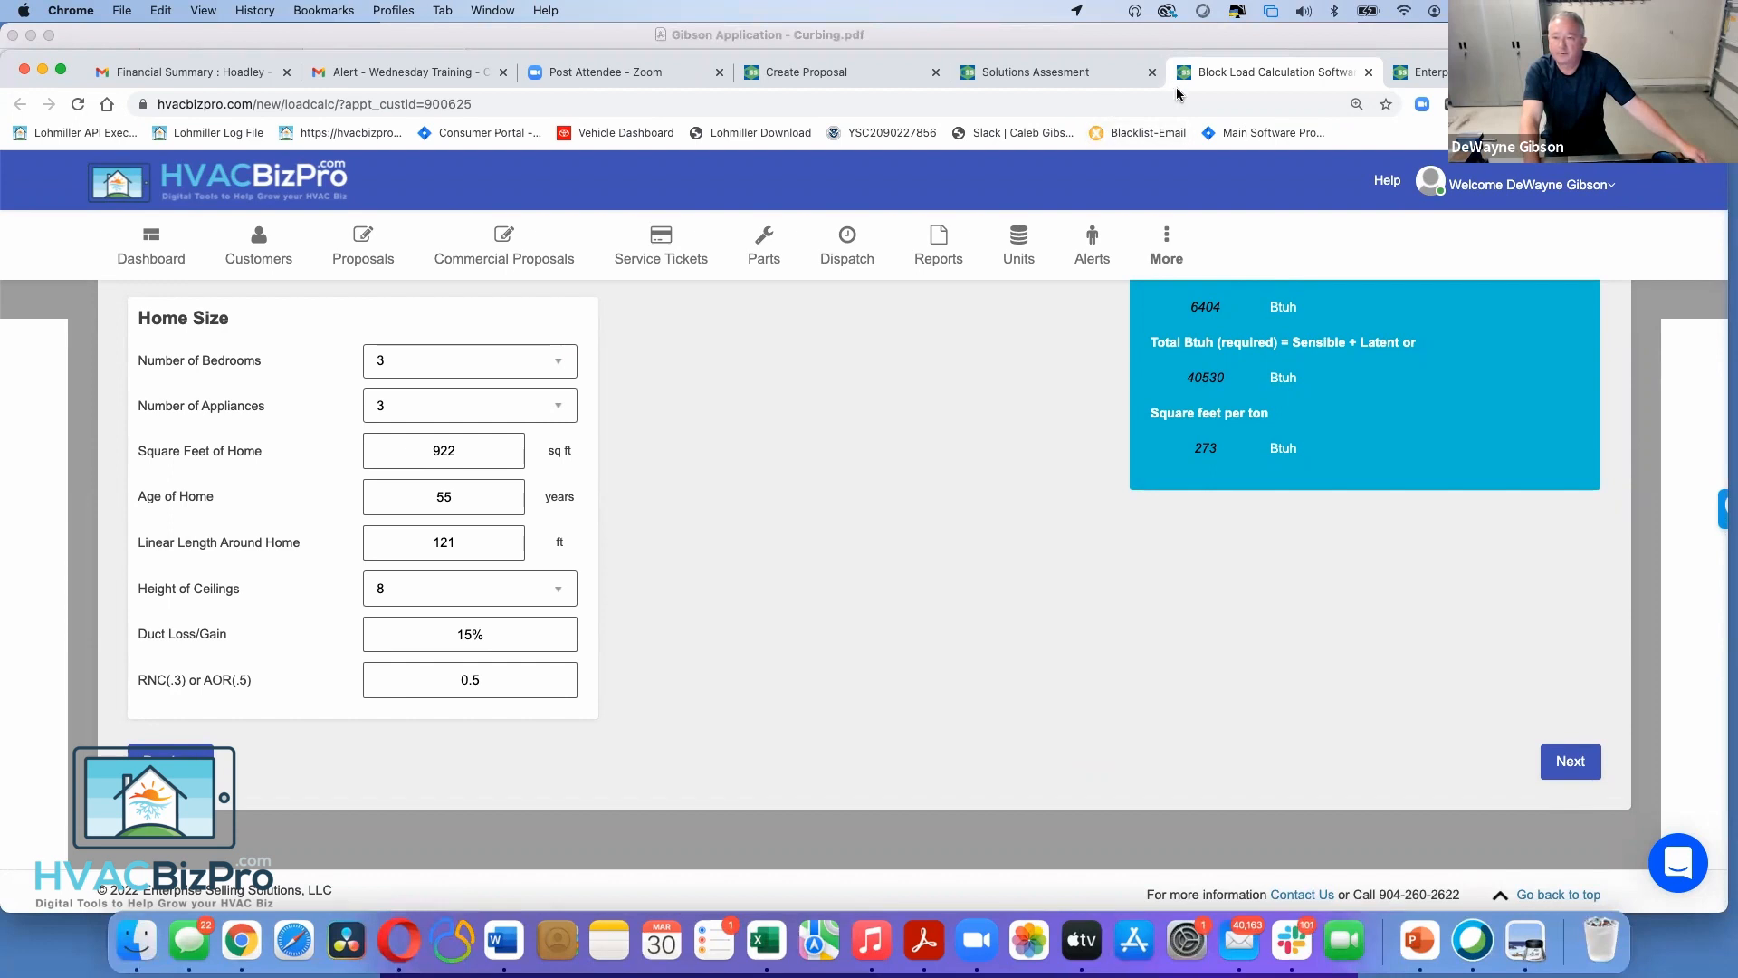
left_click(1569, 763)
Set the glass shading to Blinds and continue to the heating glass requirements
scroll(787, 575, "up", 3)
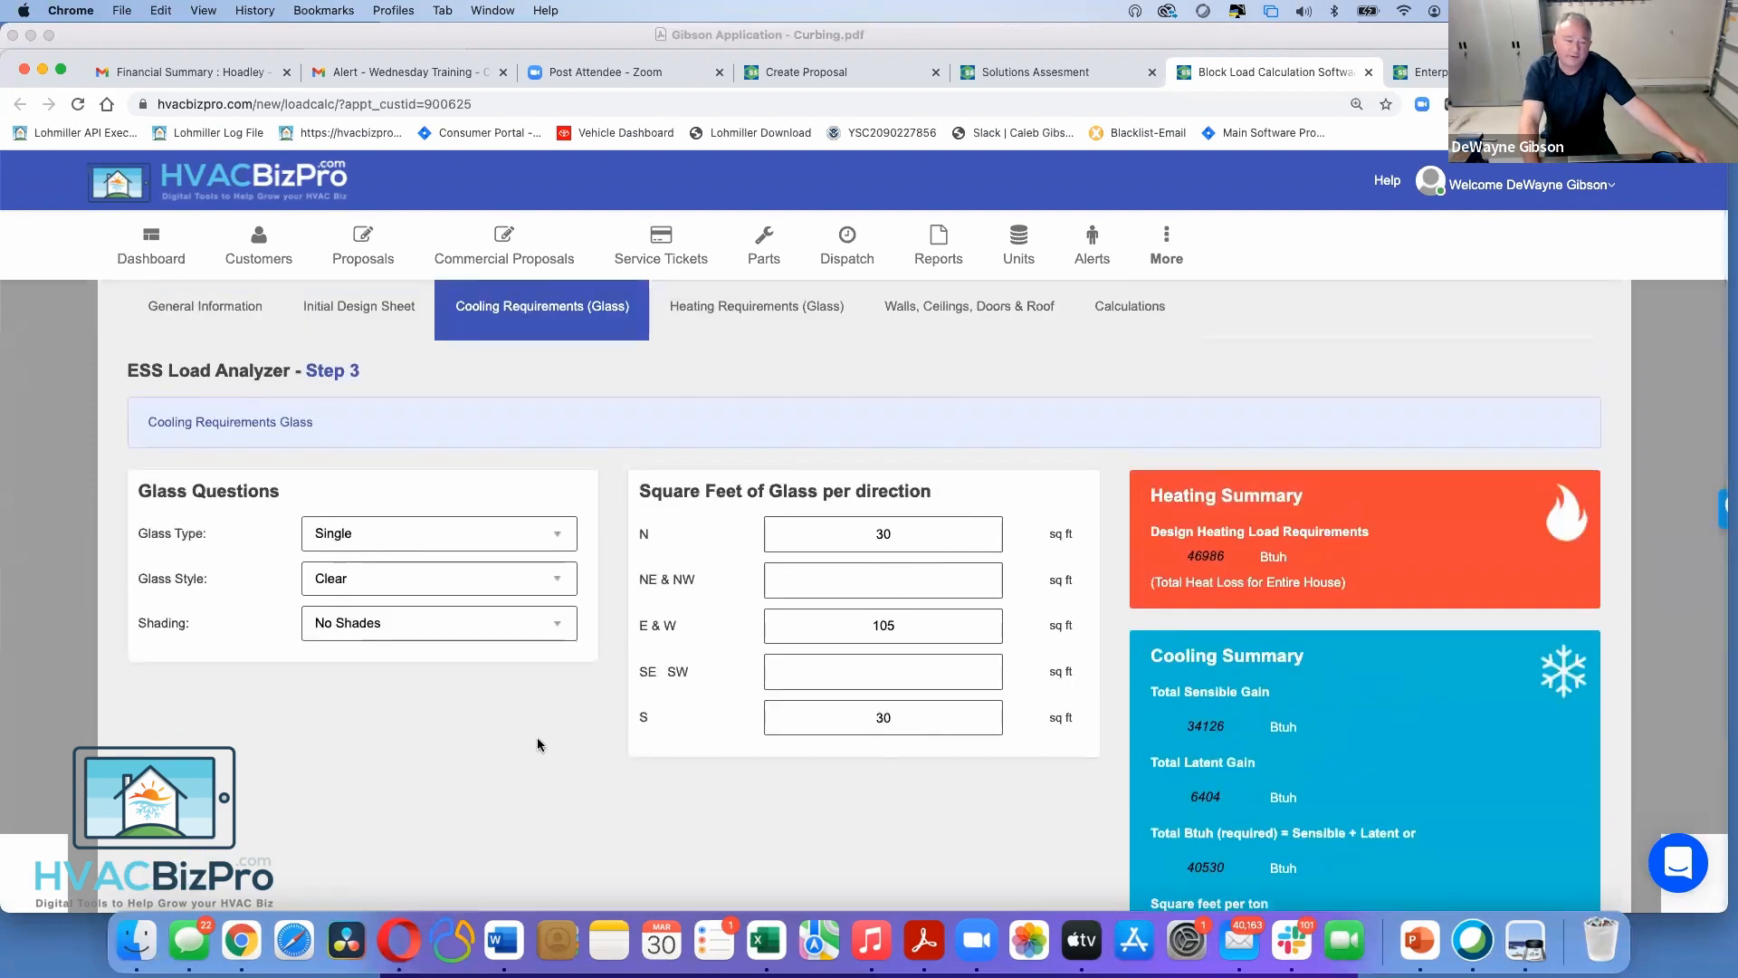
left_click(554, 625)
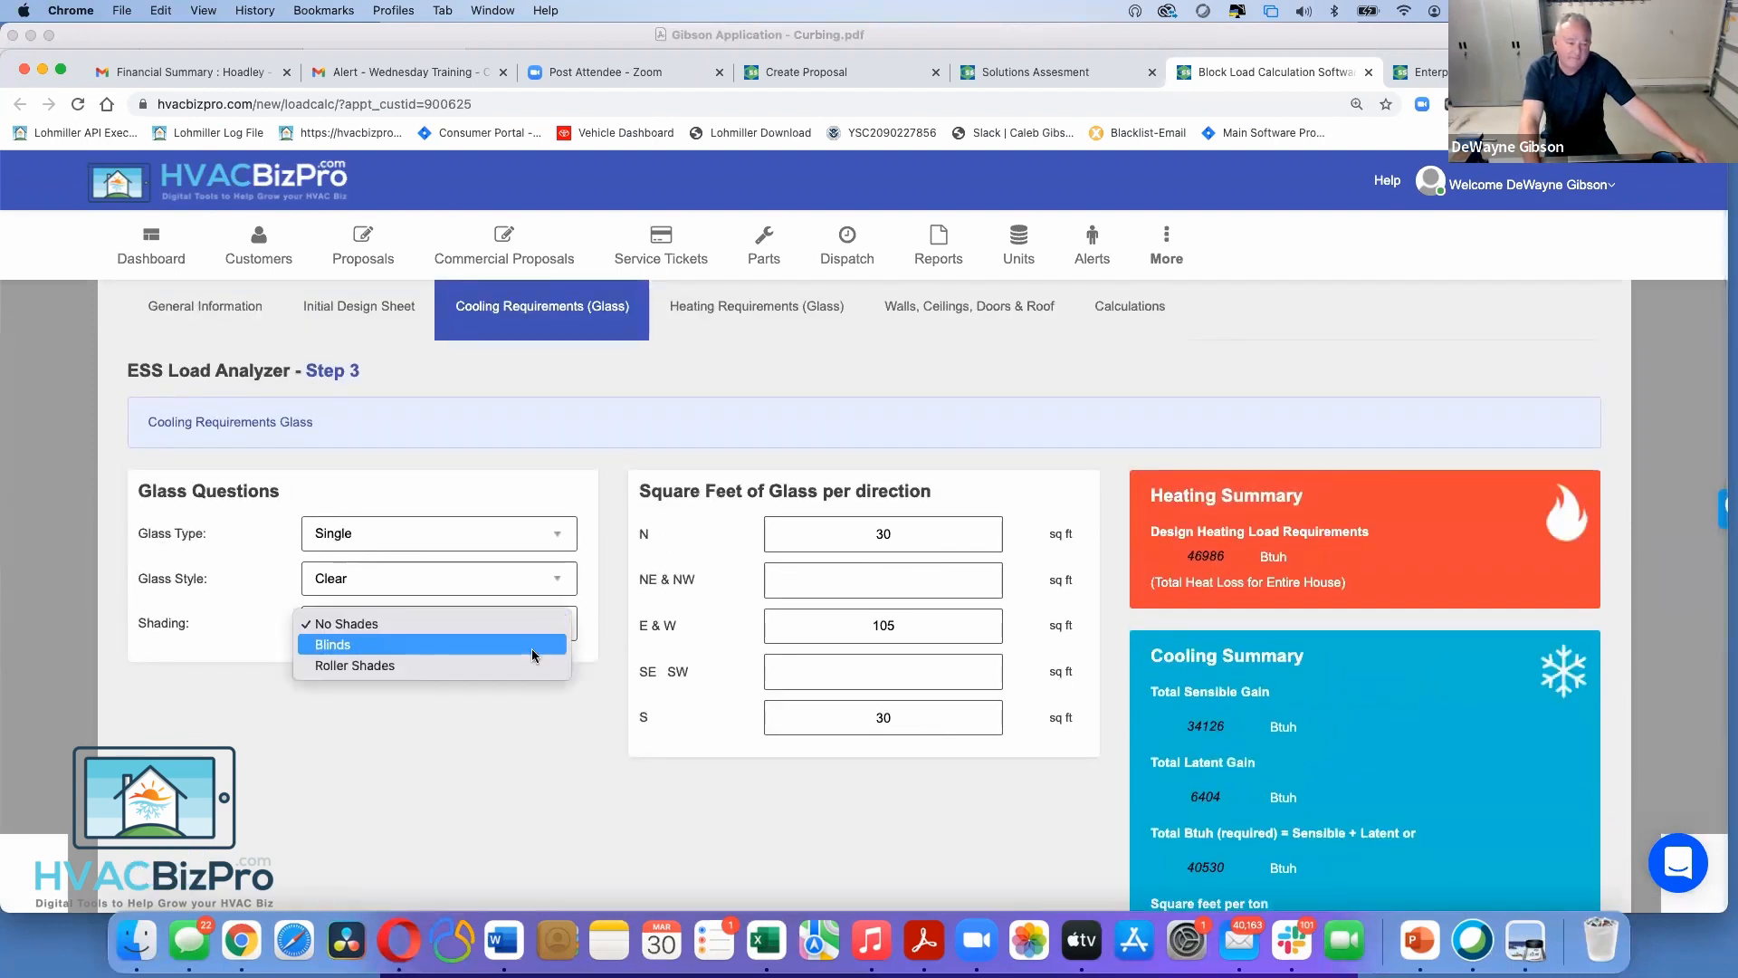
left_click(530, 648)
scroll(711, 738, "down", 3)
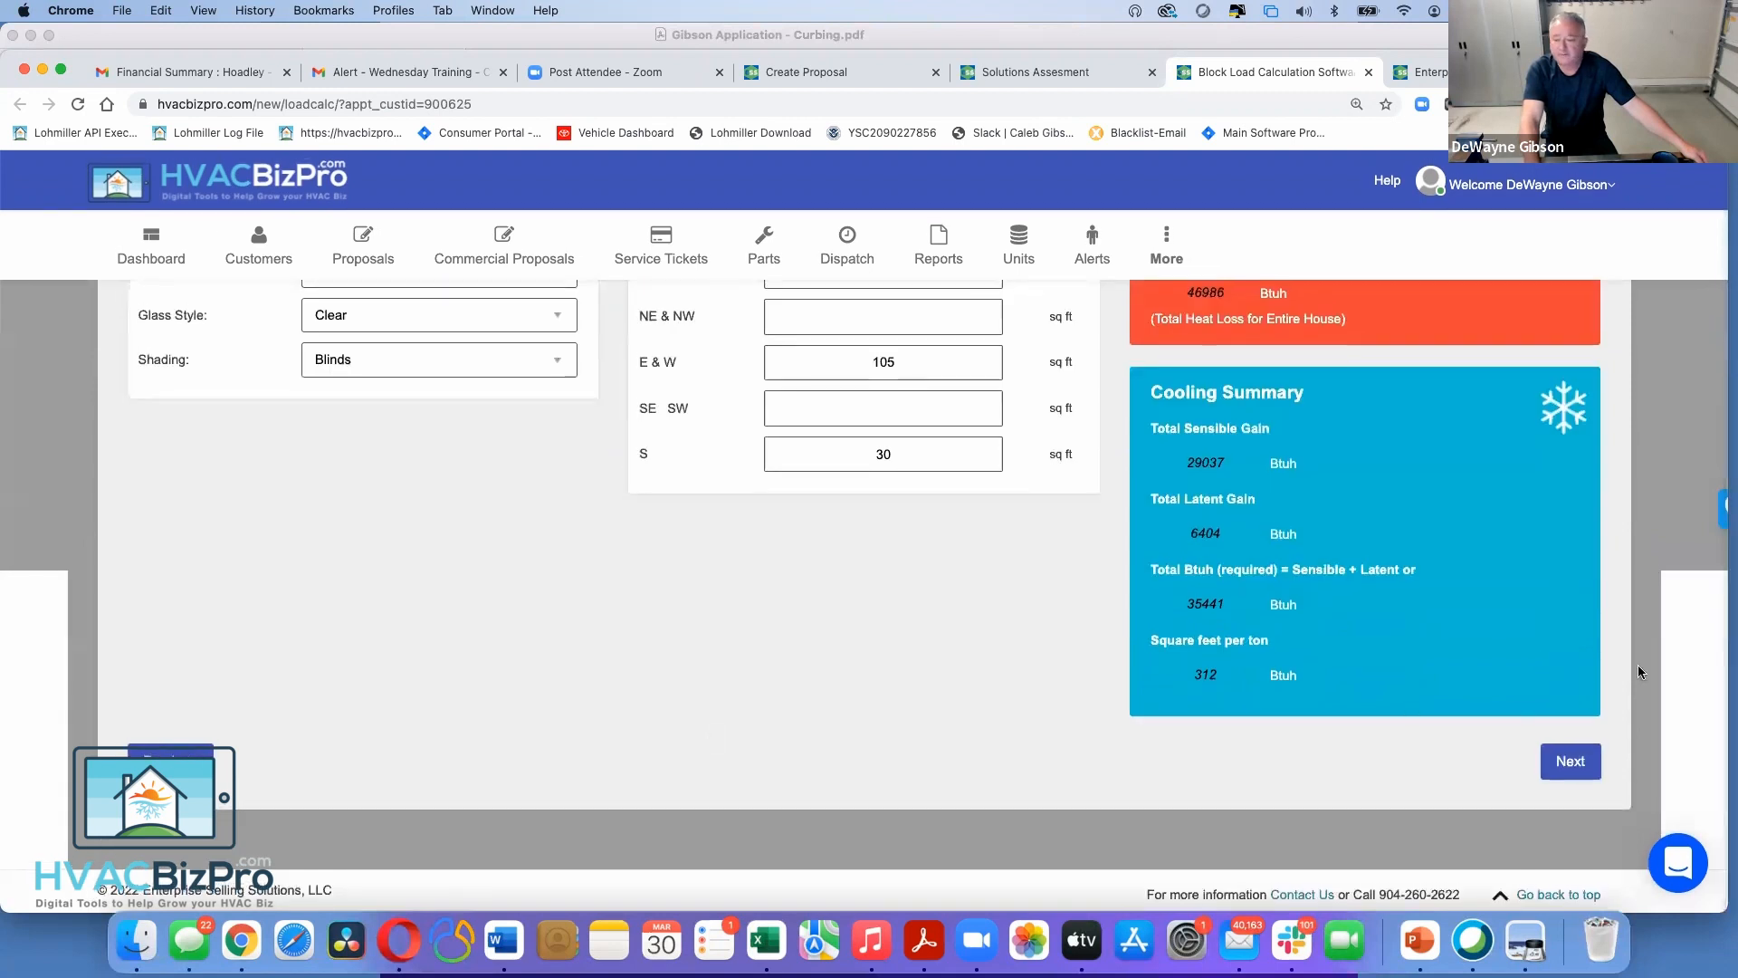
left_click(1569, 764)
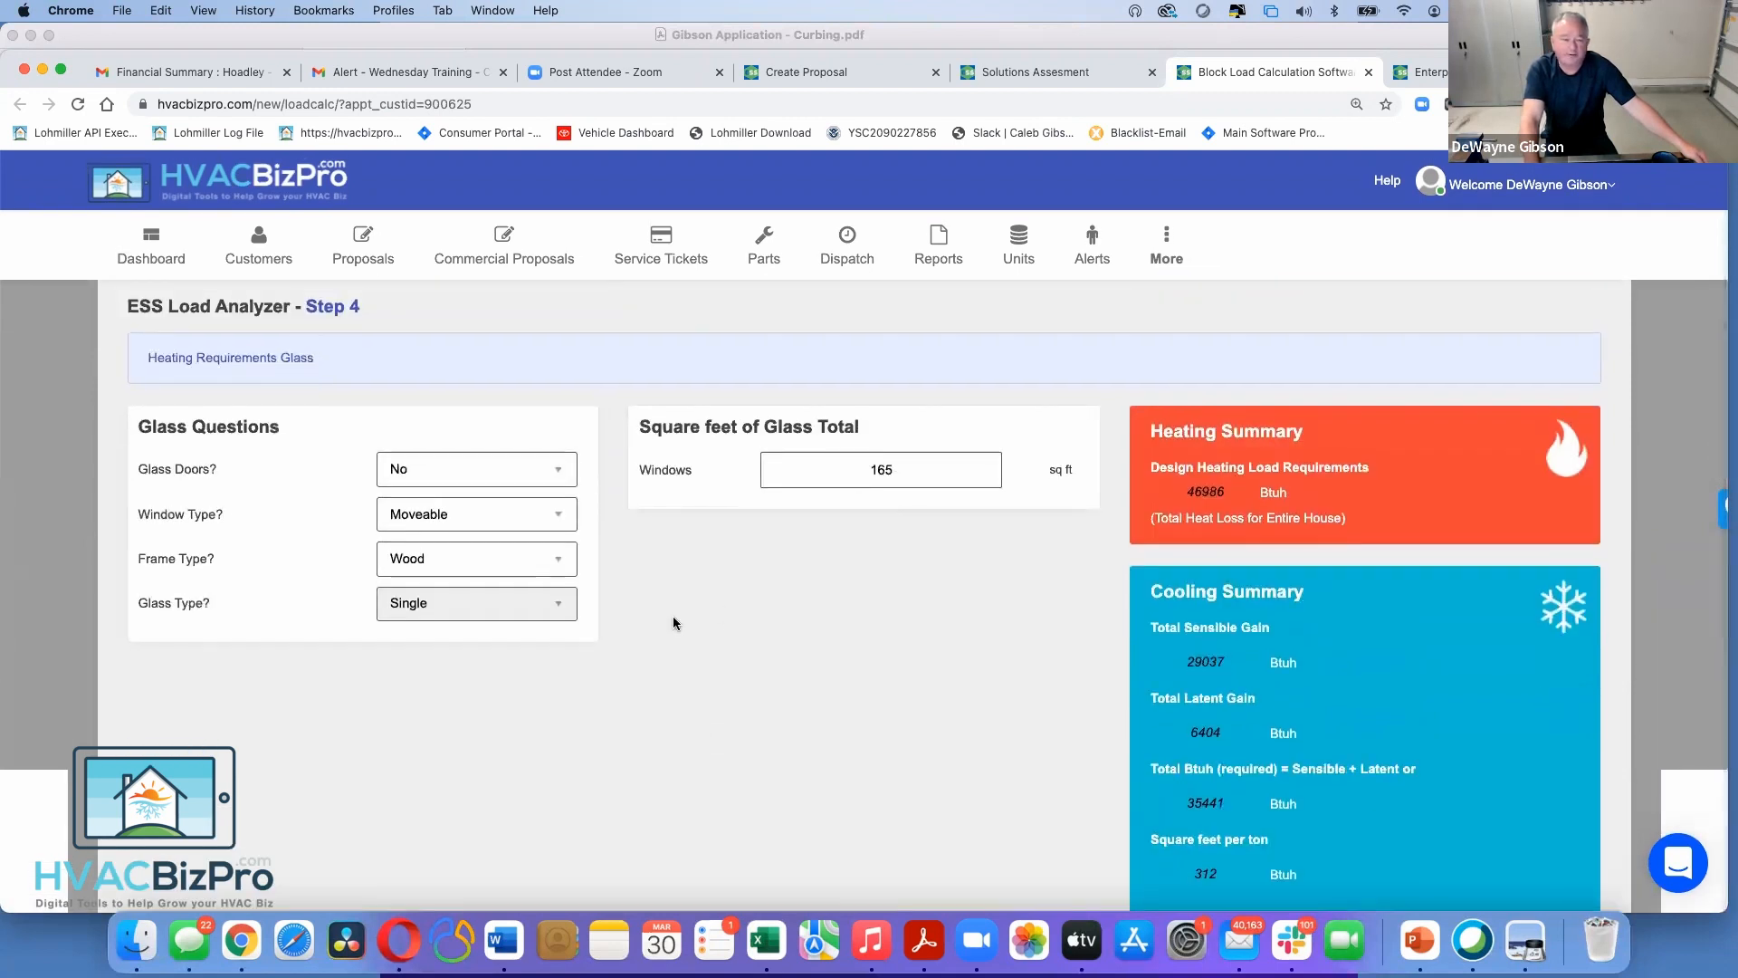
Continue past the heating glass requirements and set the solid wood door area to 42 sq ft
scroll(1116, 639, "down", 3)
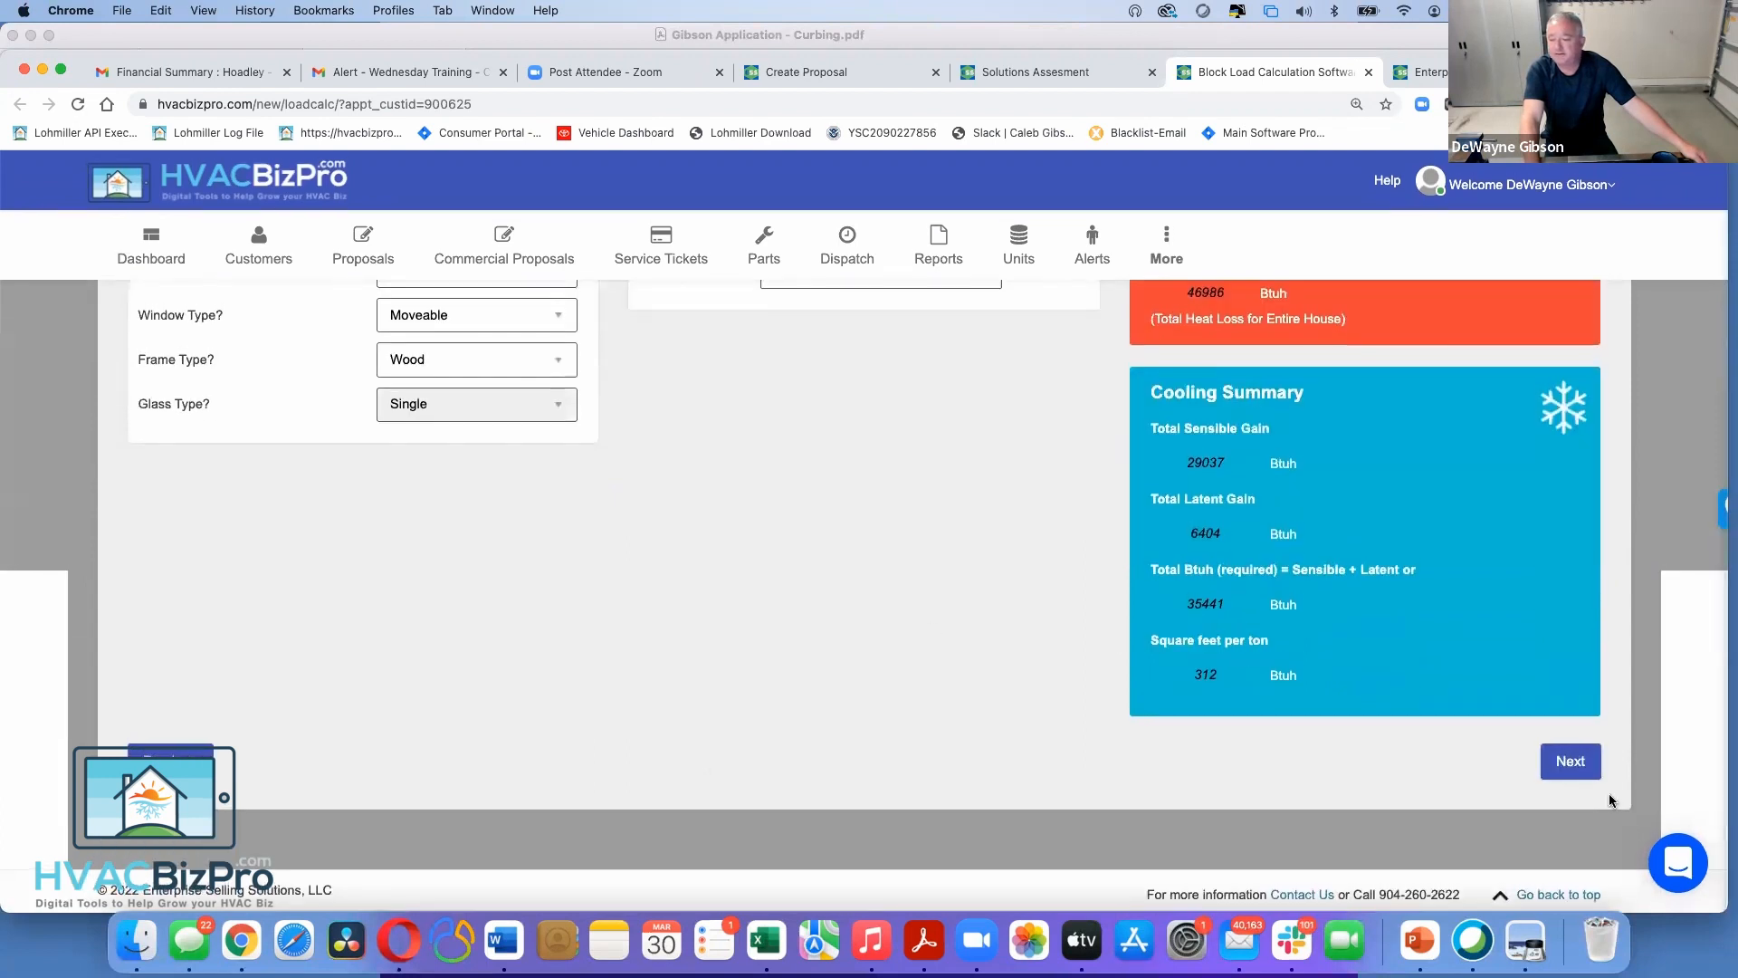
left_click(1573, 763)
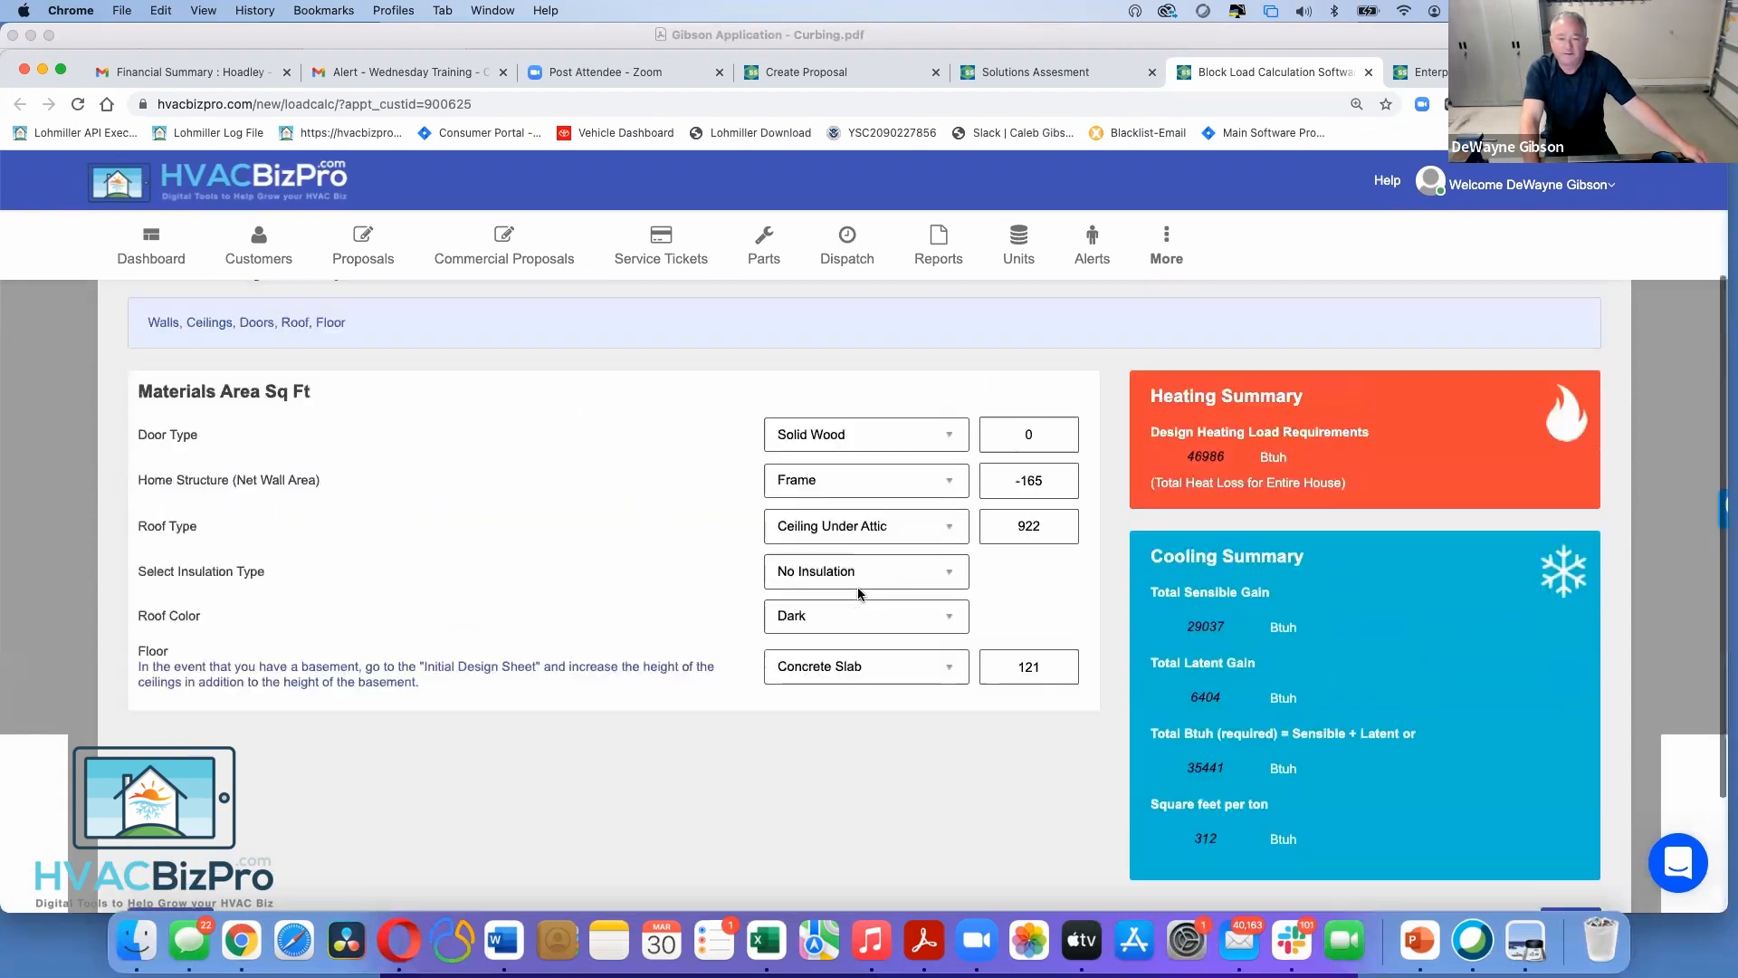
left_click(1038, 462)
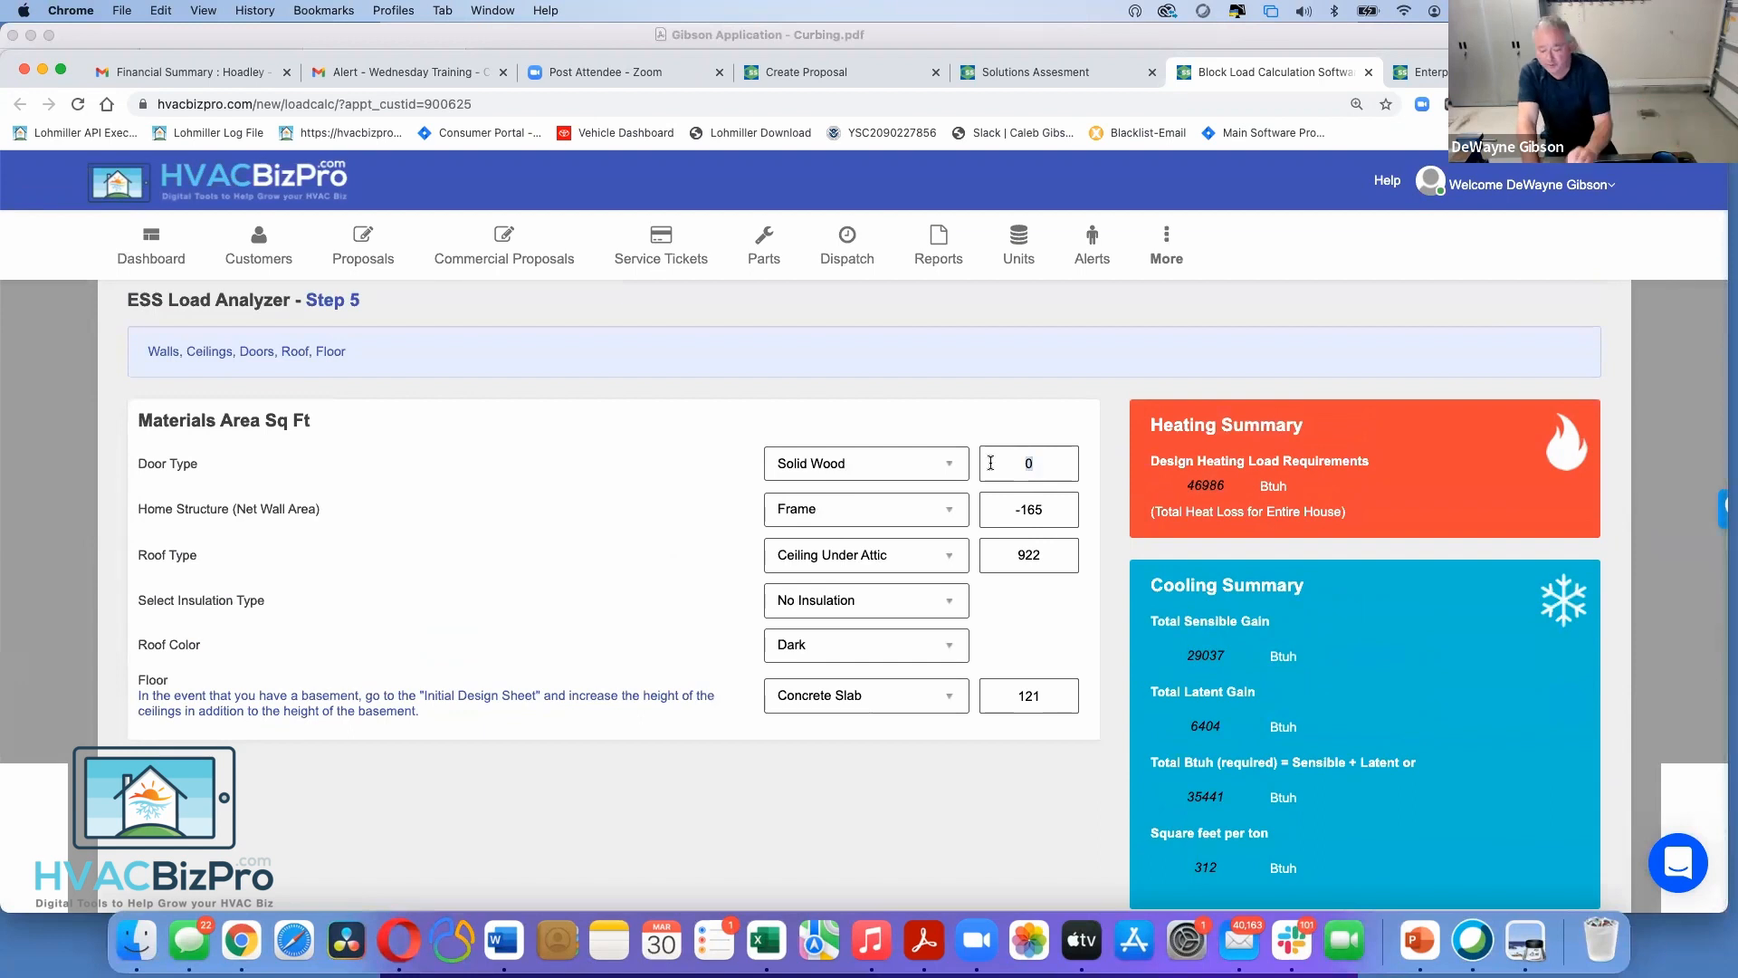
key("BackSpace")
type("42")
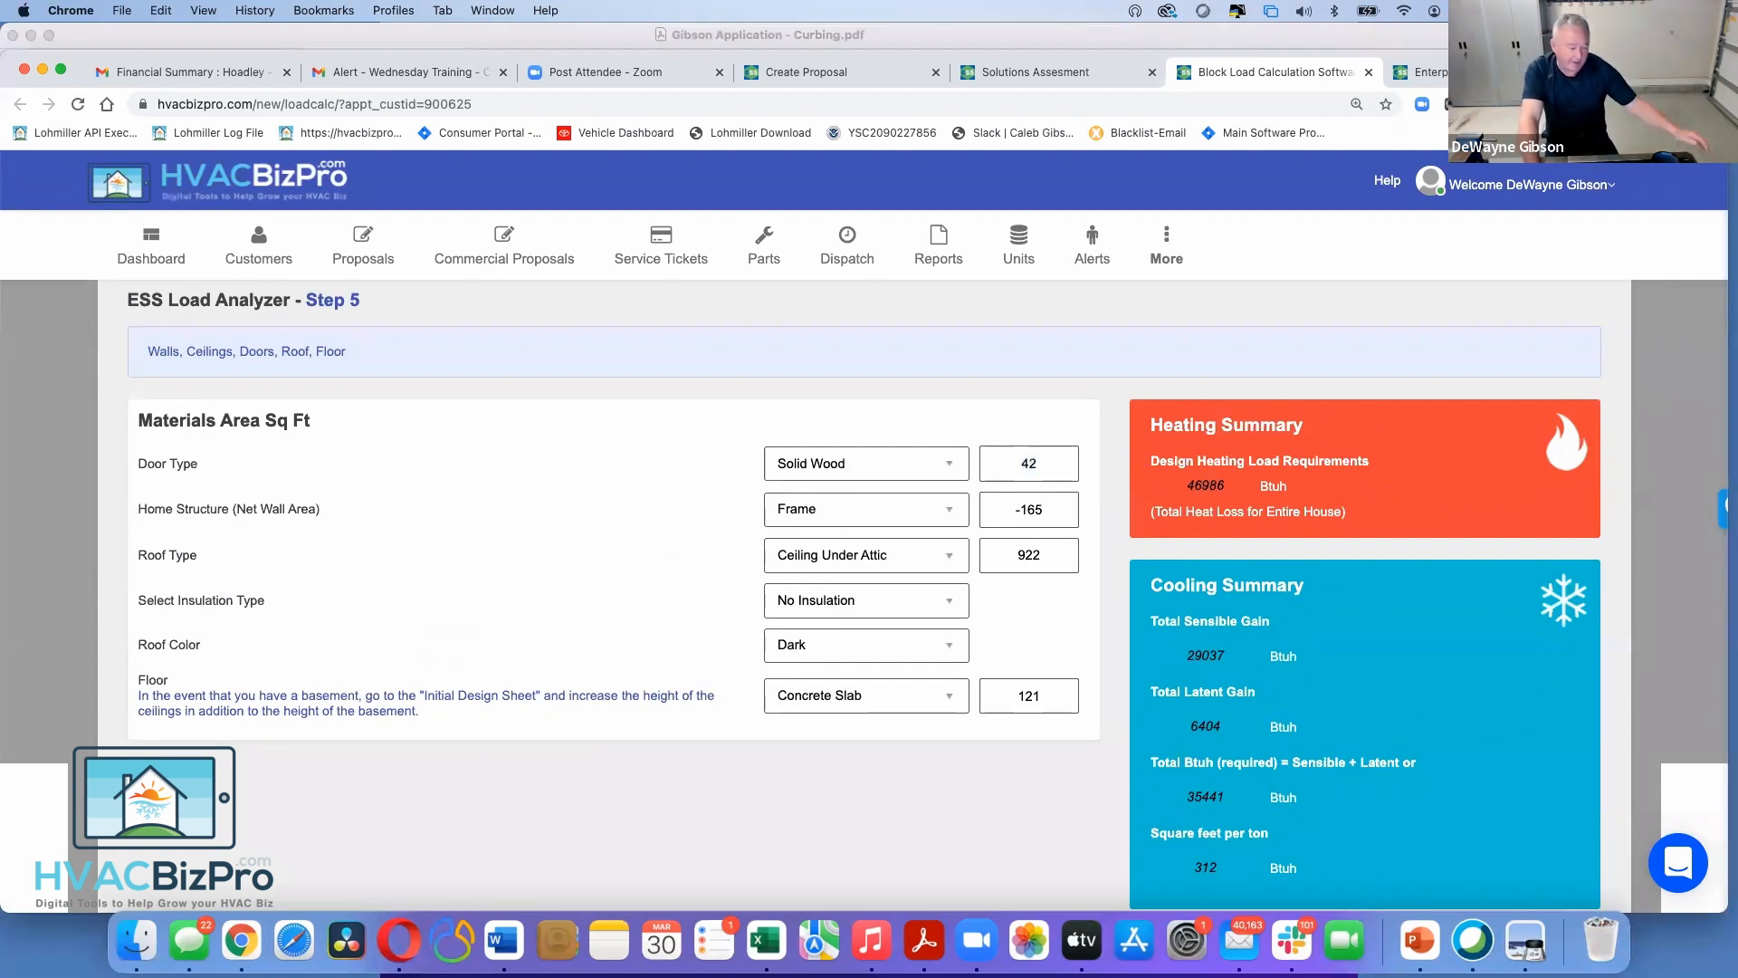
left_click(1101, 478)
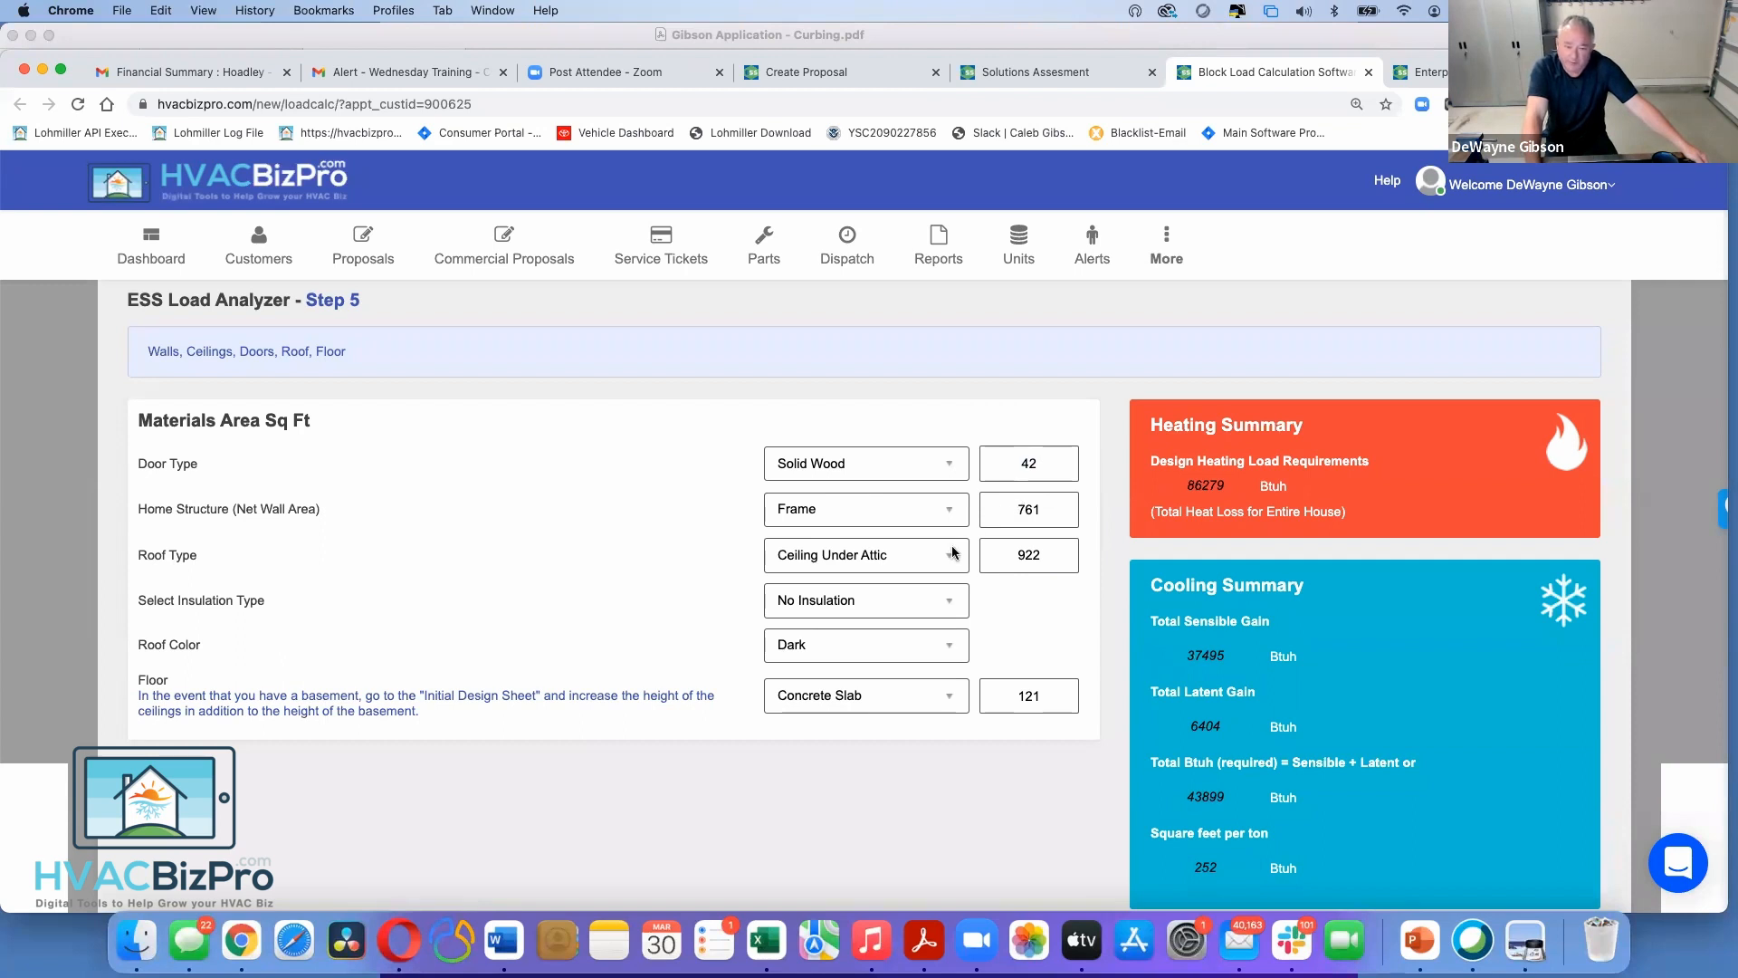
Choose R-30 Insulation for the ceiling and an Open Crawlspace / Garage / Basement floor of type Carpeted Floor - R-11
left_click(950, 604)
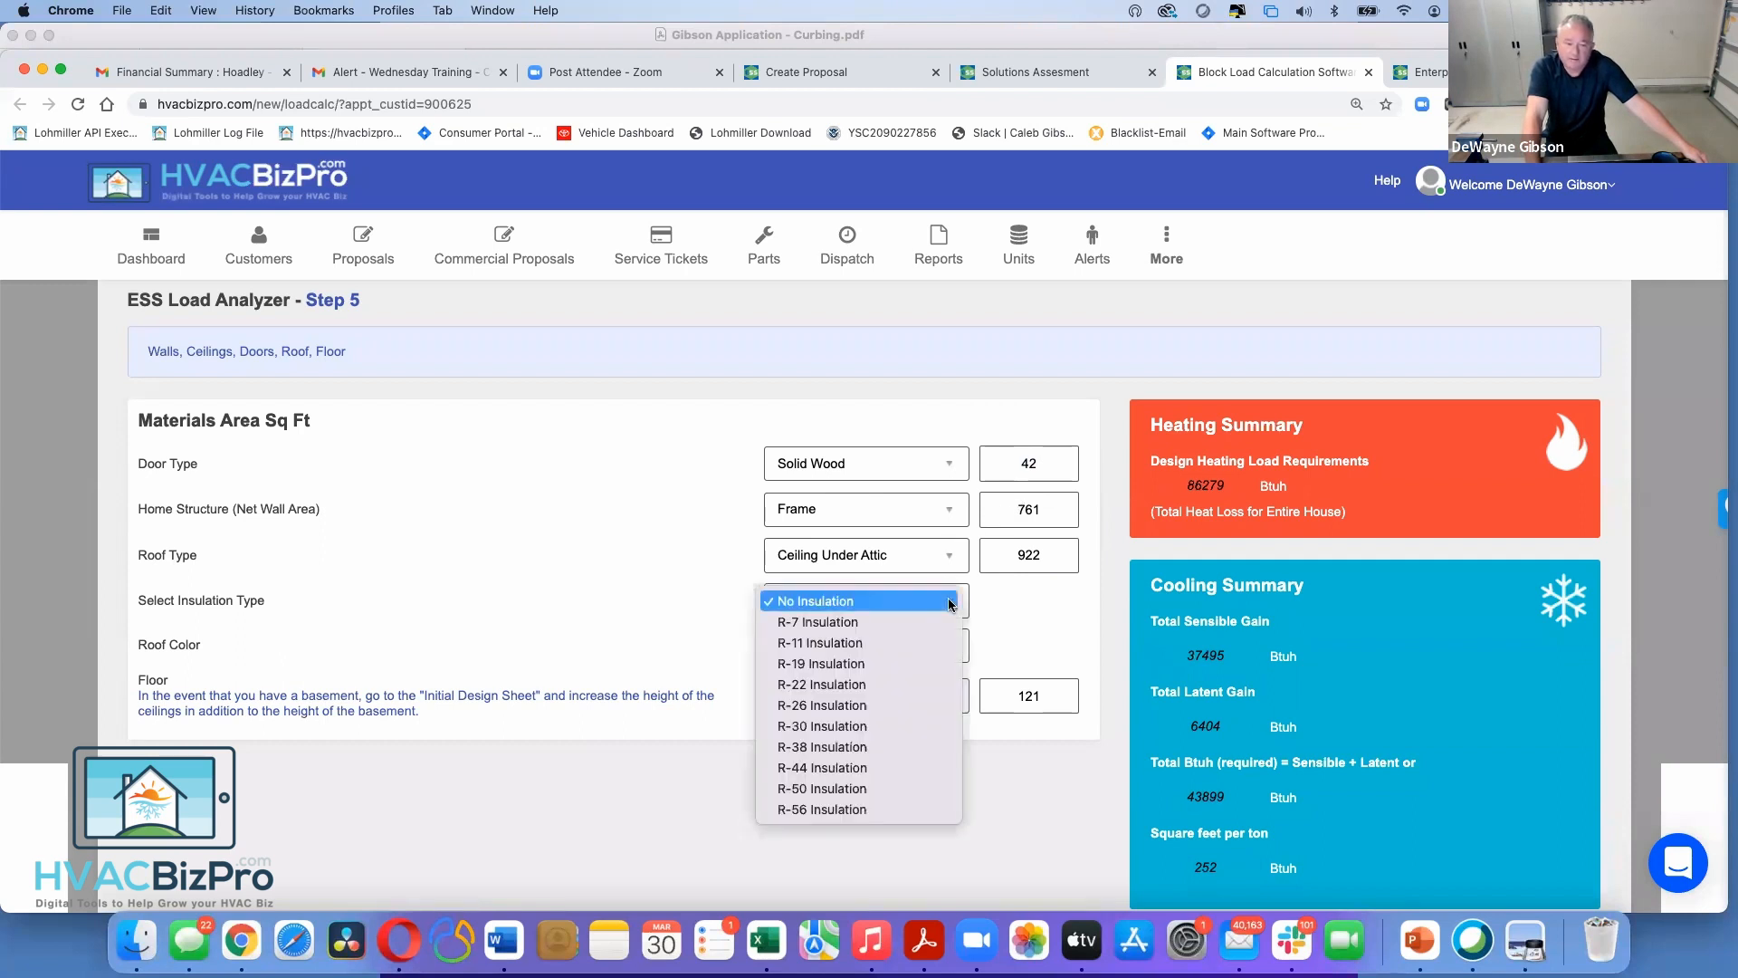
left_click(861, 727)
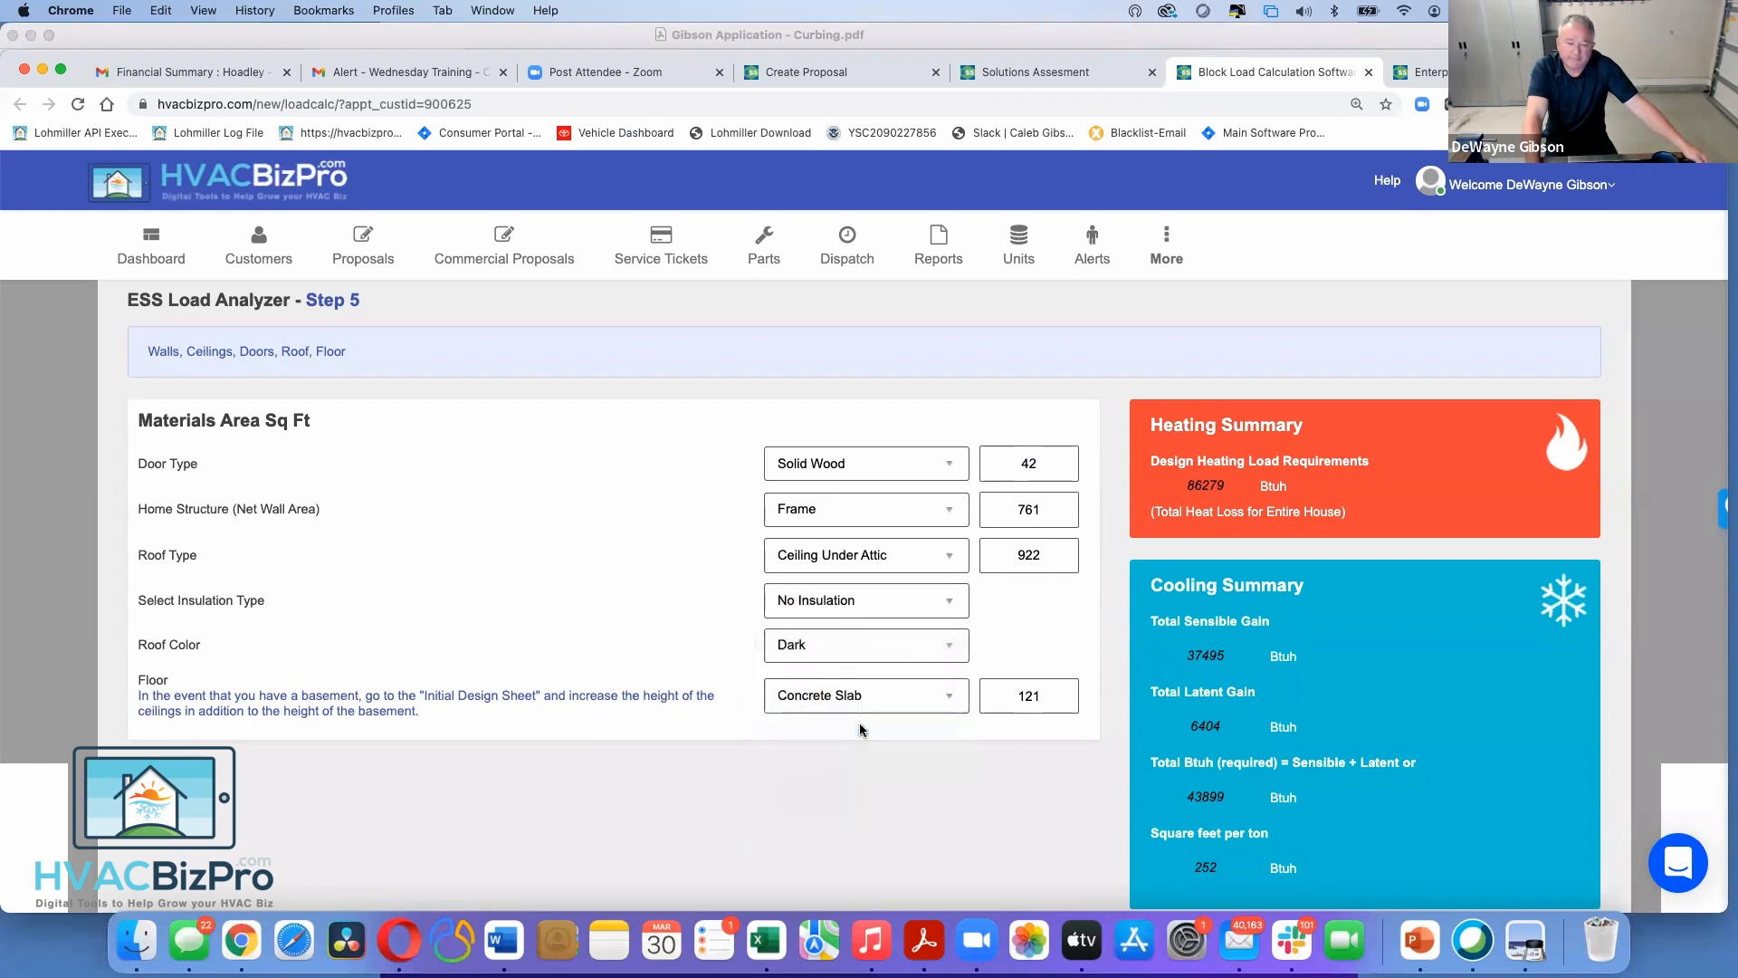
left_click(929, 702)
left_click(892, 717)
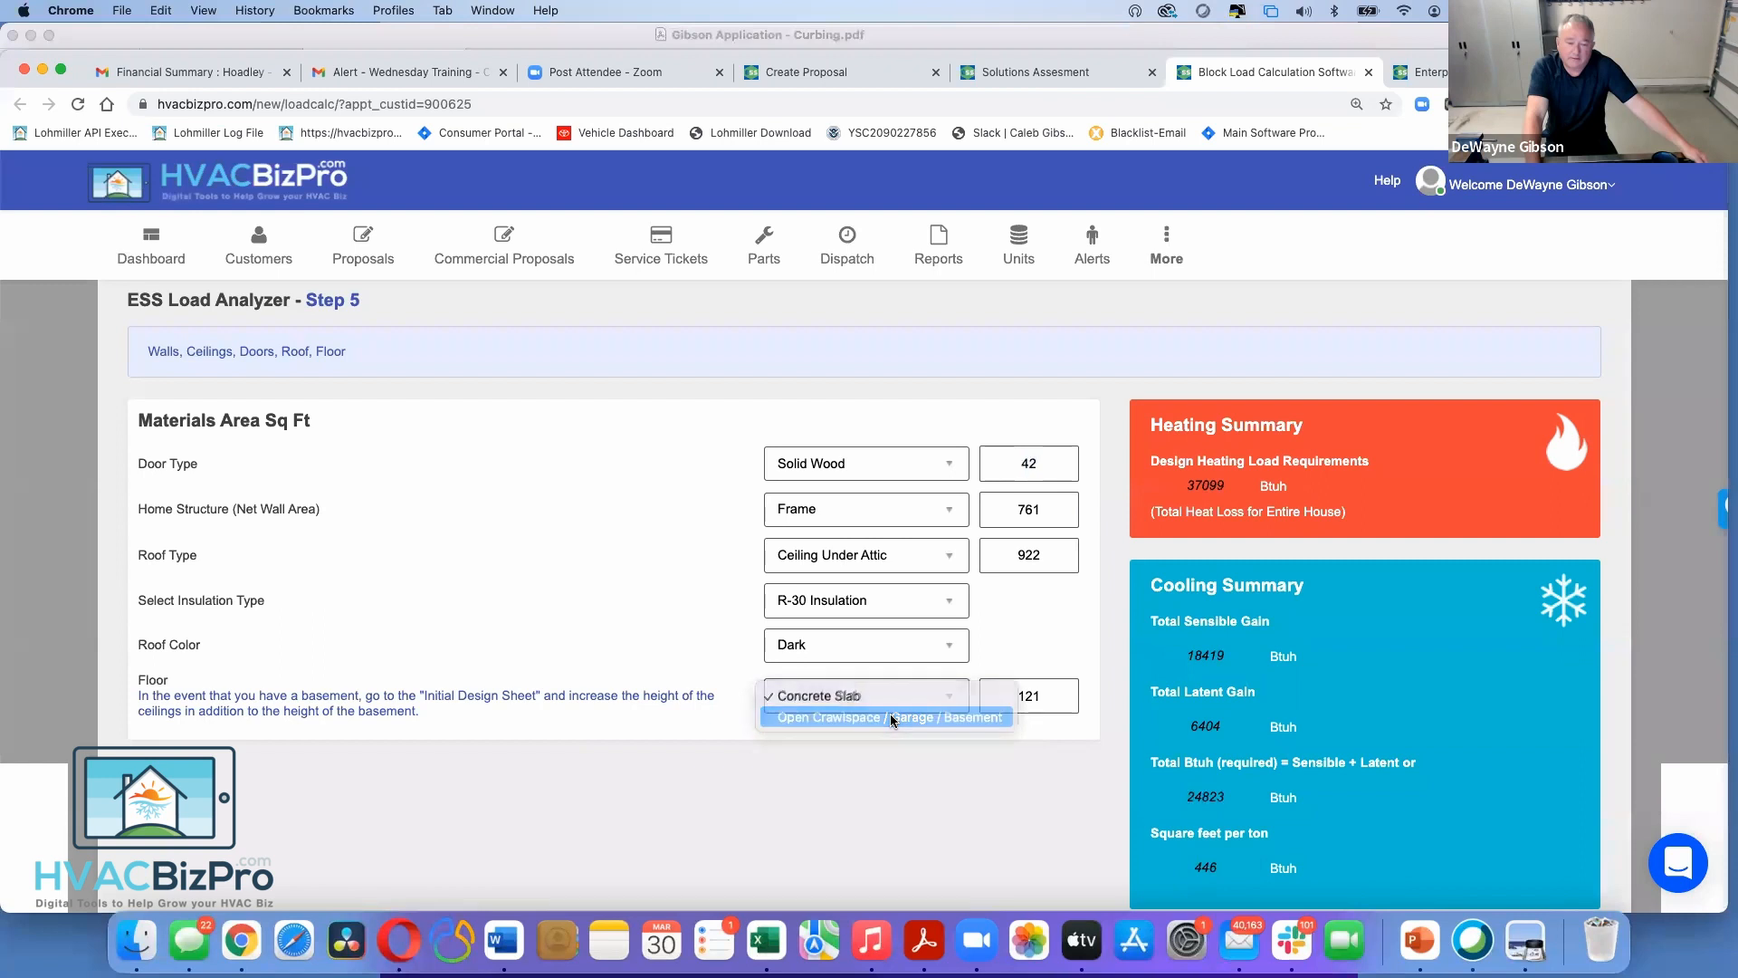
left_click(463, 744)
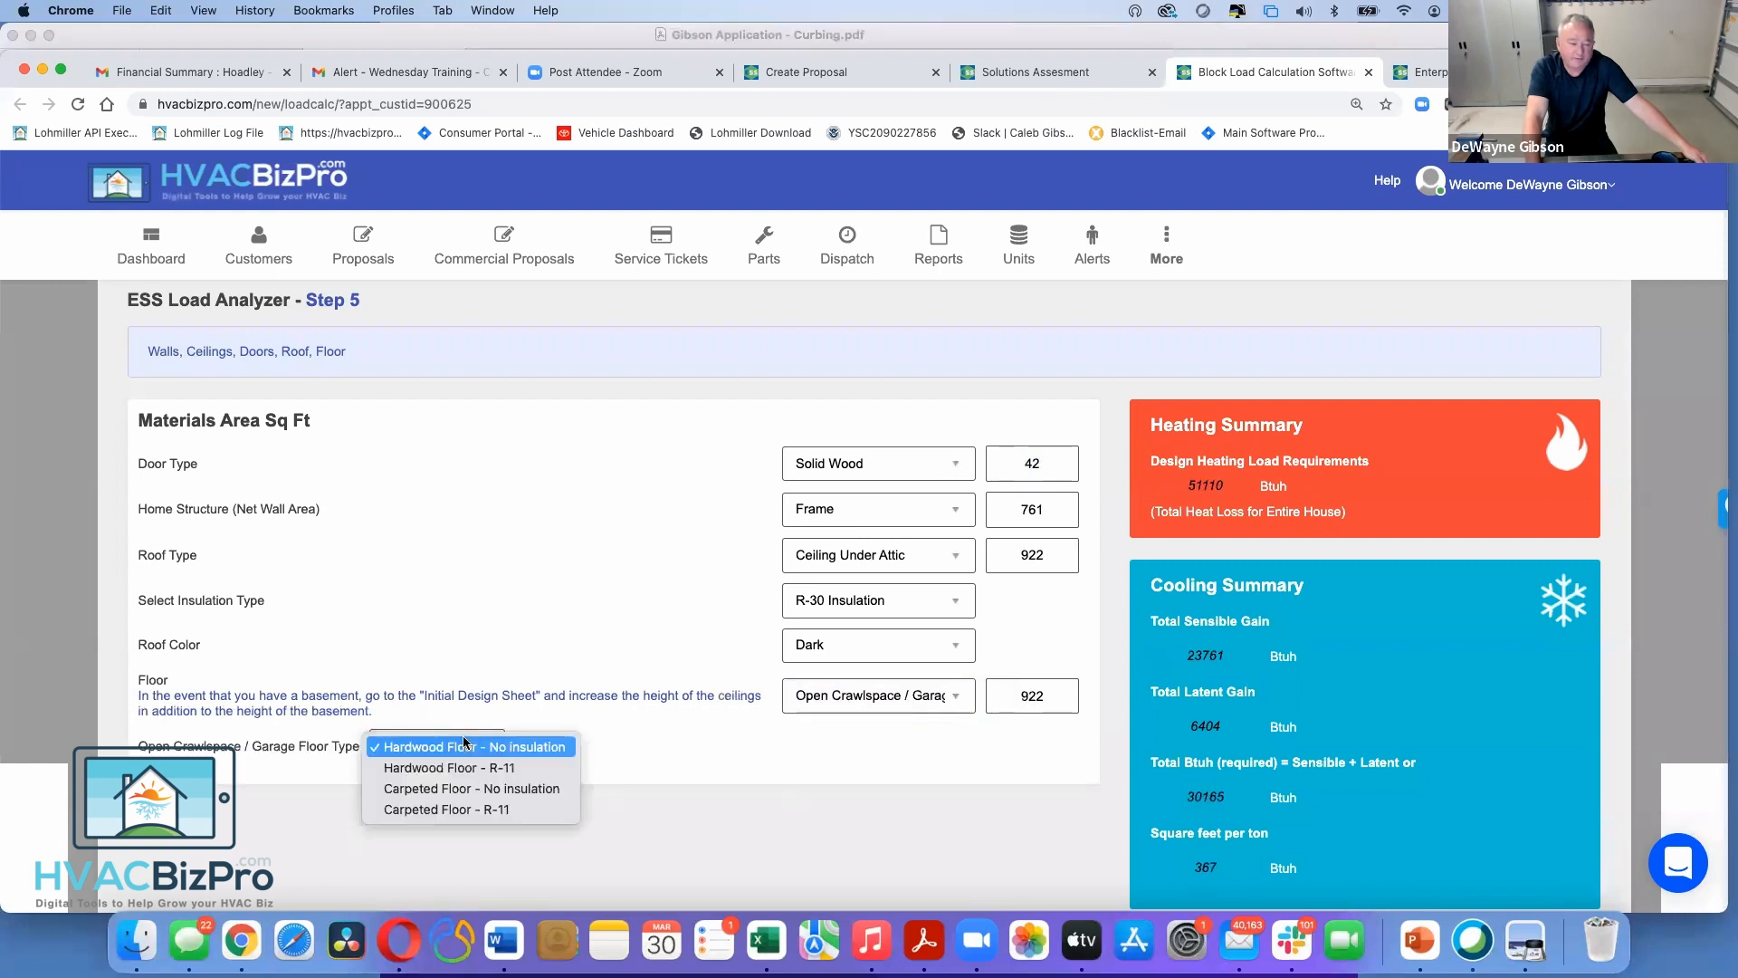
left_click(459, 813)
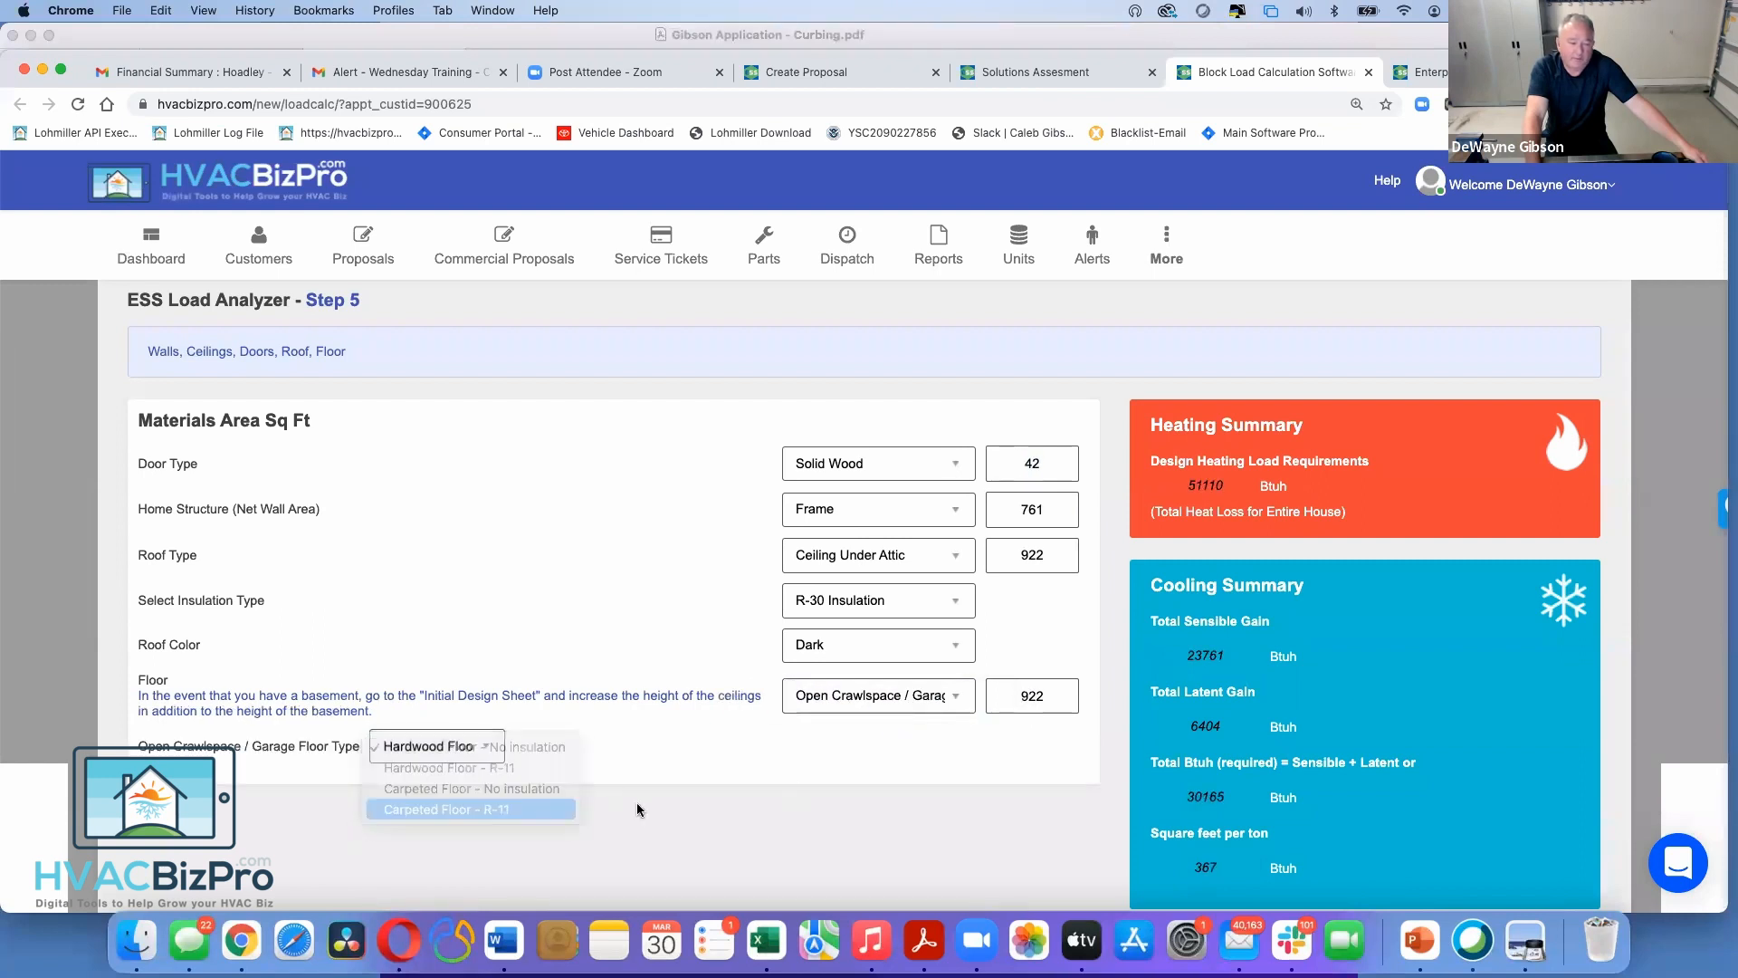
Continue to the load calculations, then save them and generate the customer's load calculation PDF
scroll(693, 809, "down", 3)
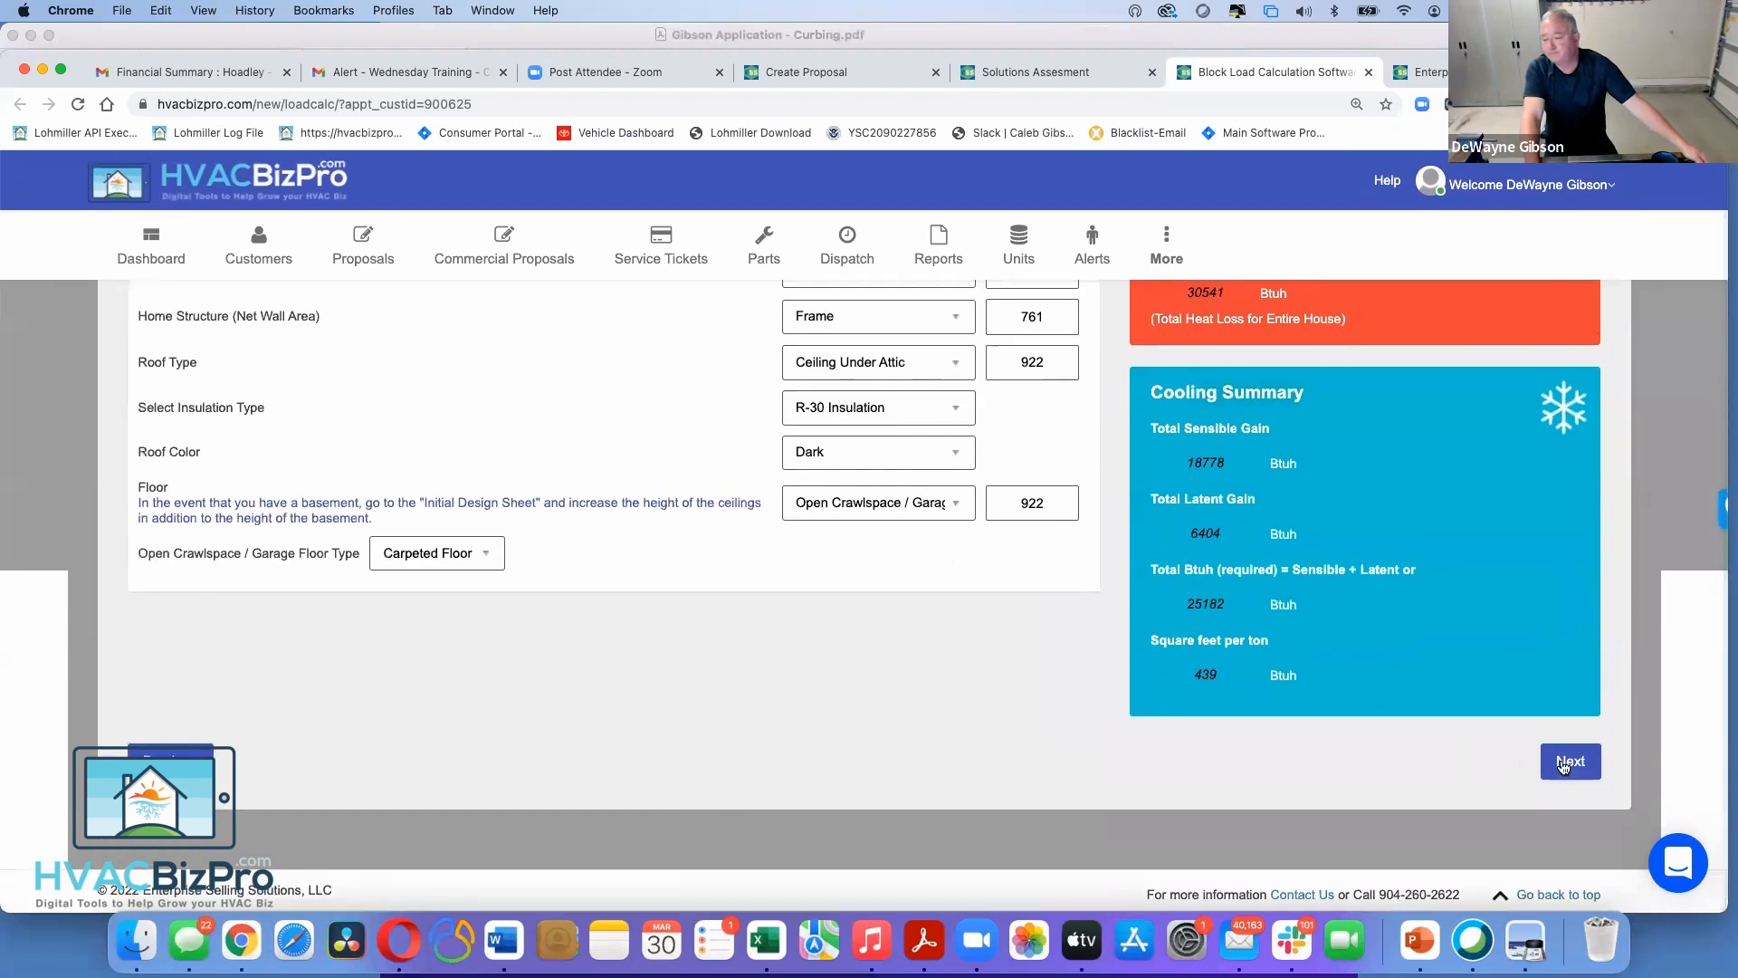
left_click(1570, 762)
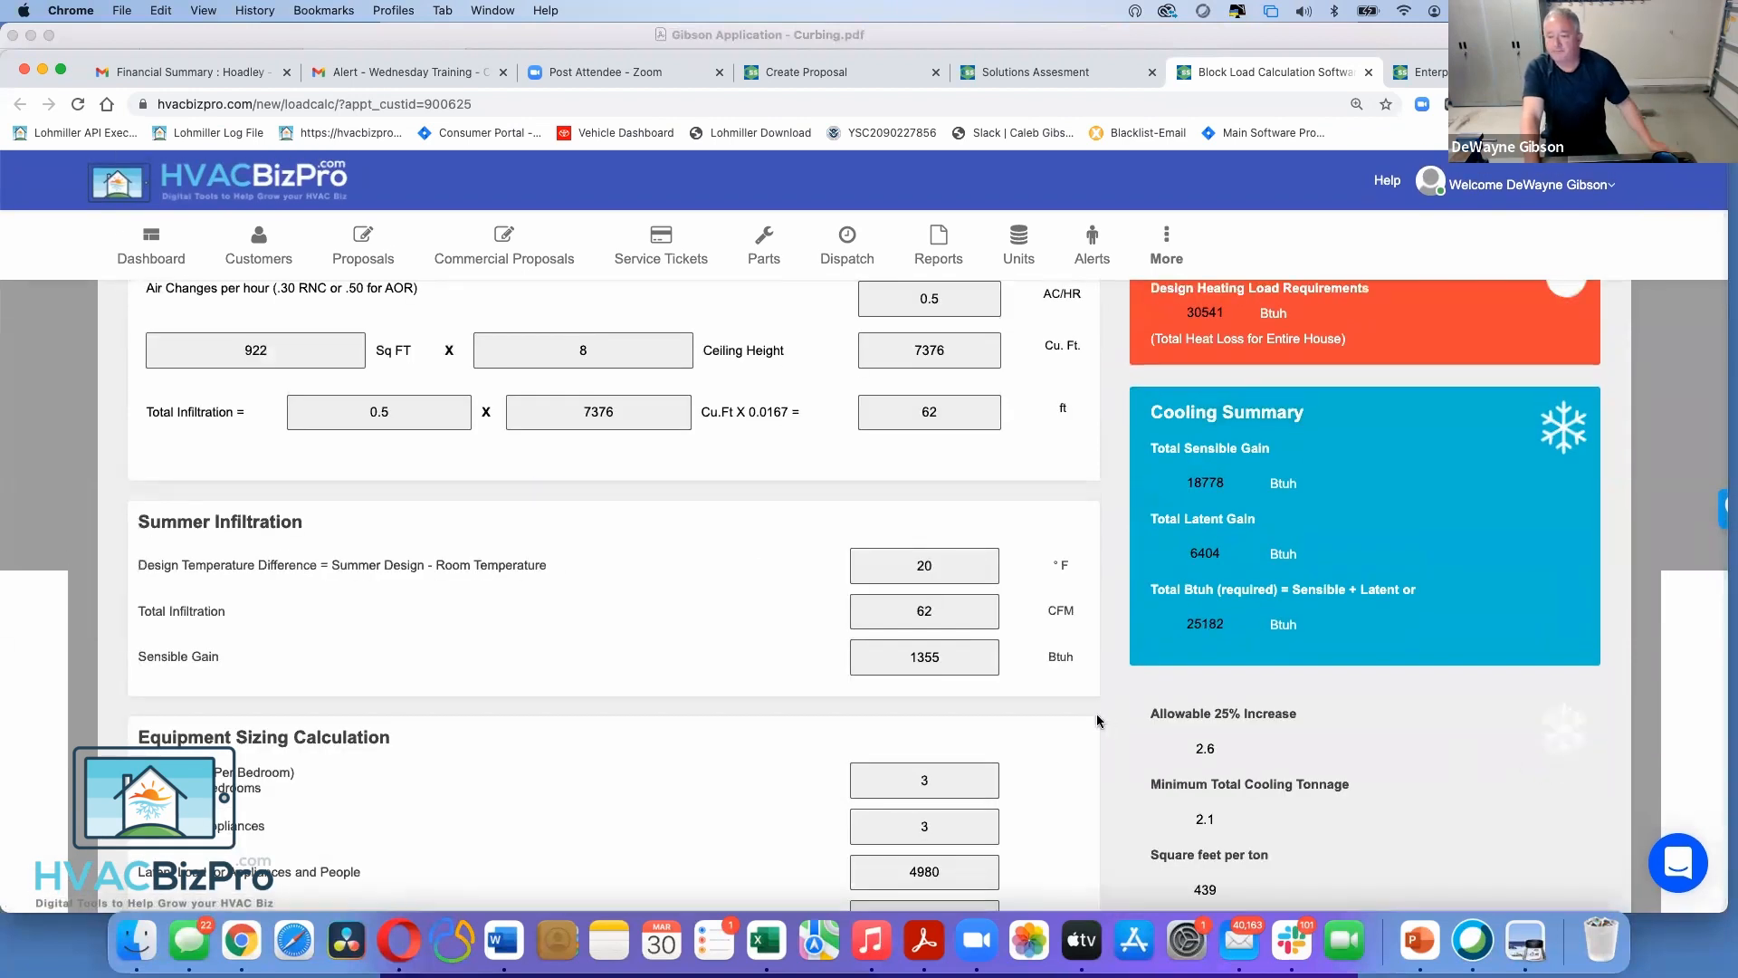
scroll(1097, 719, "down", 3)
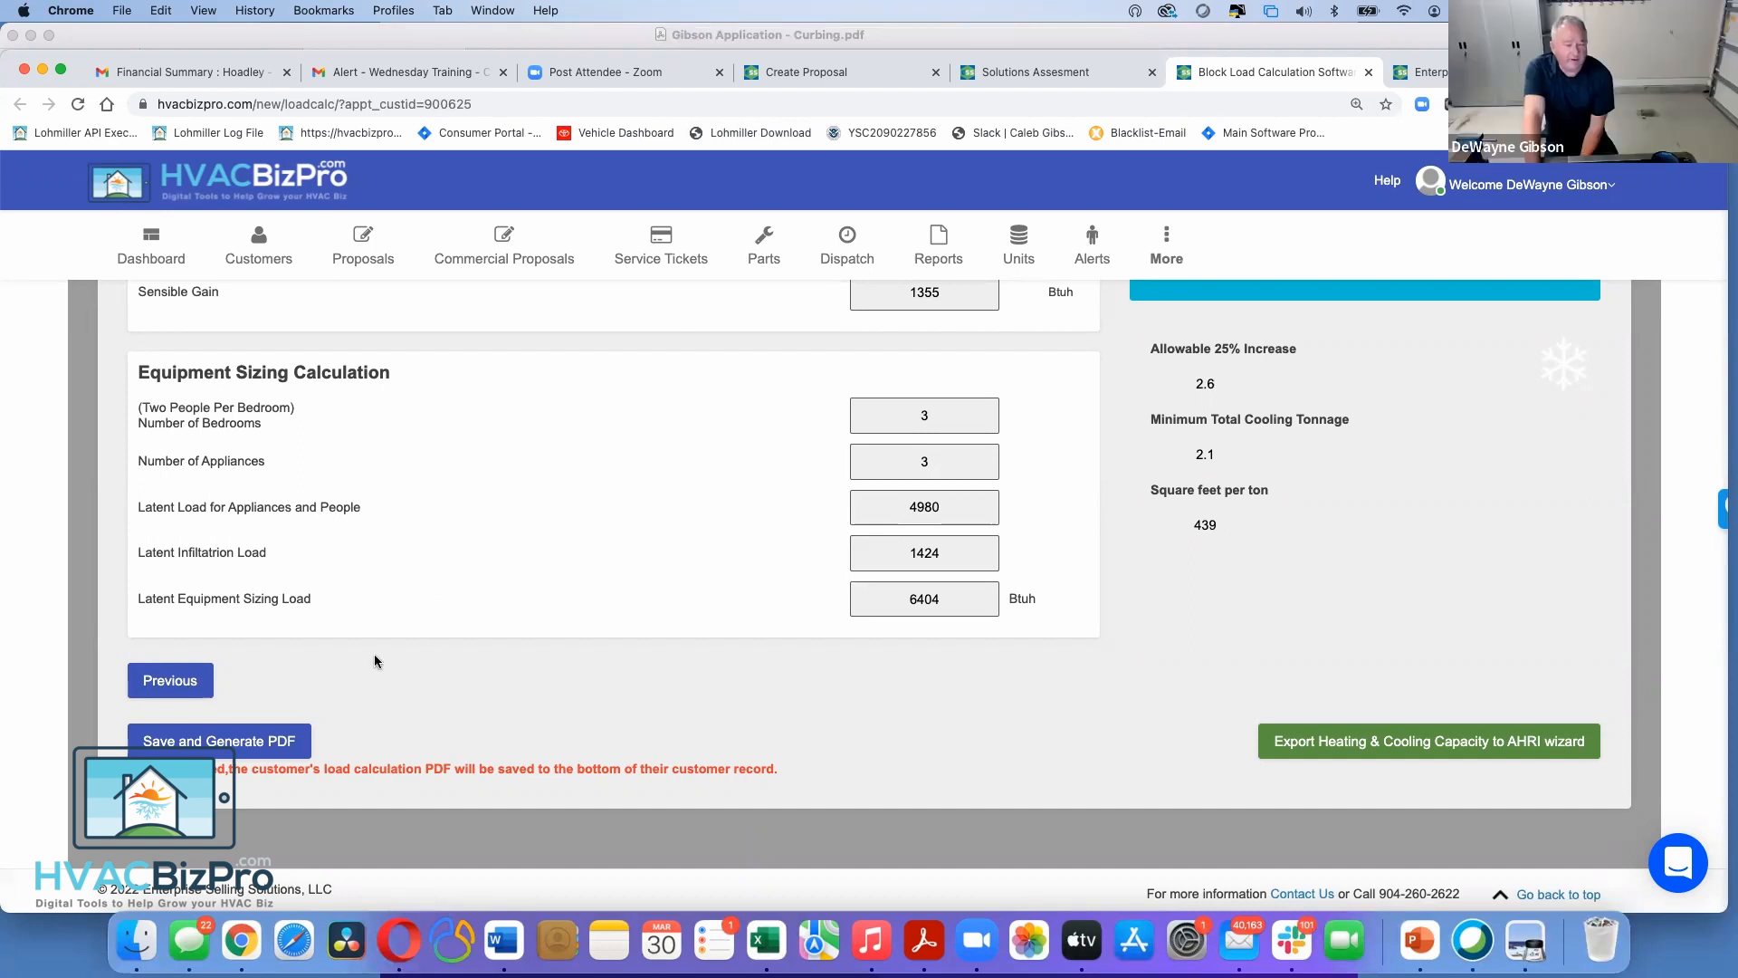
left_click(215, 743)
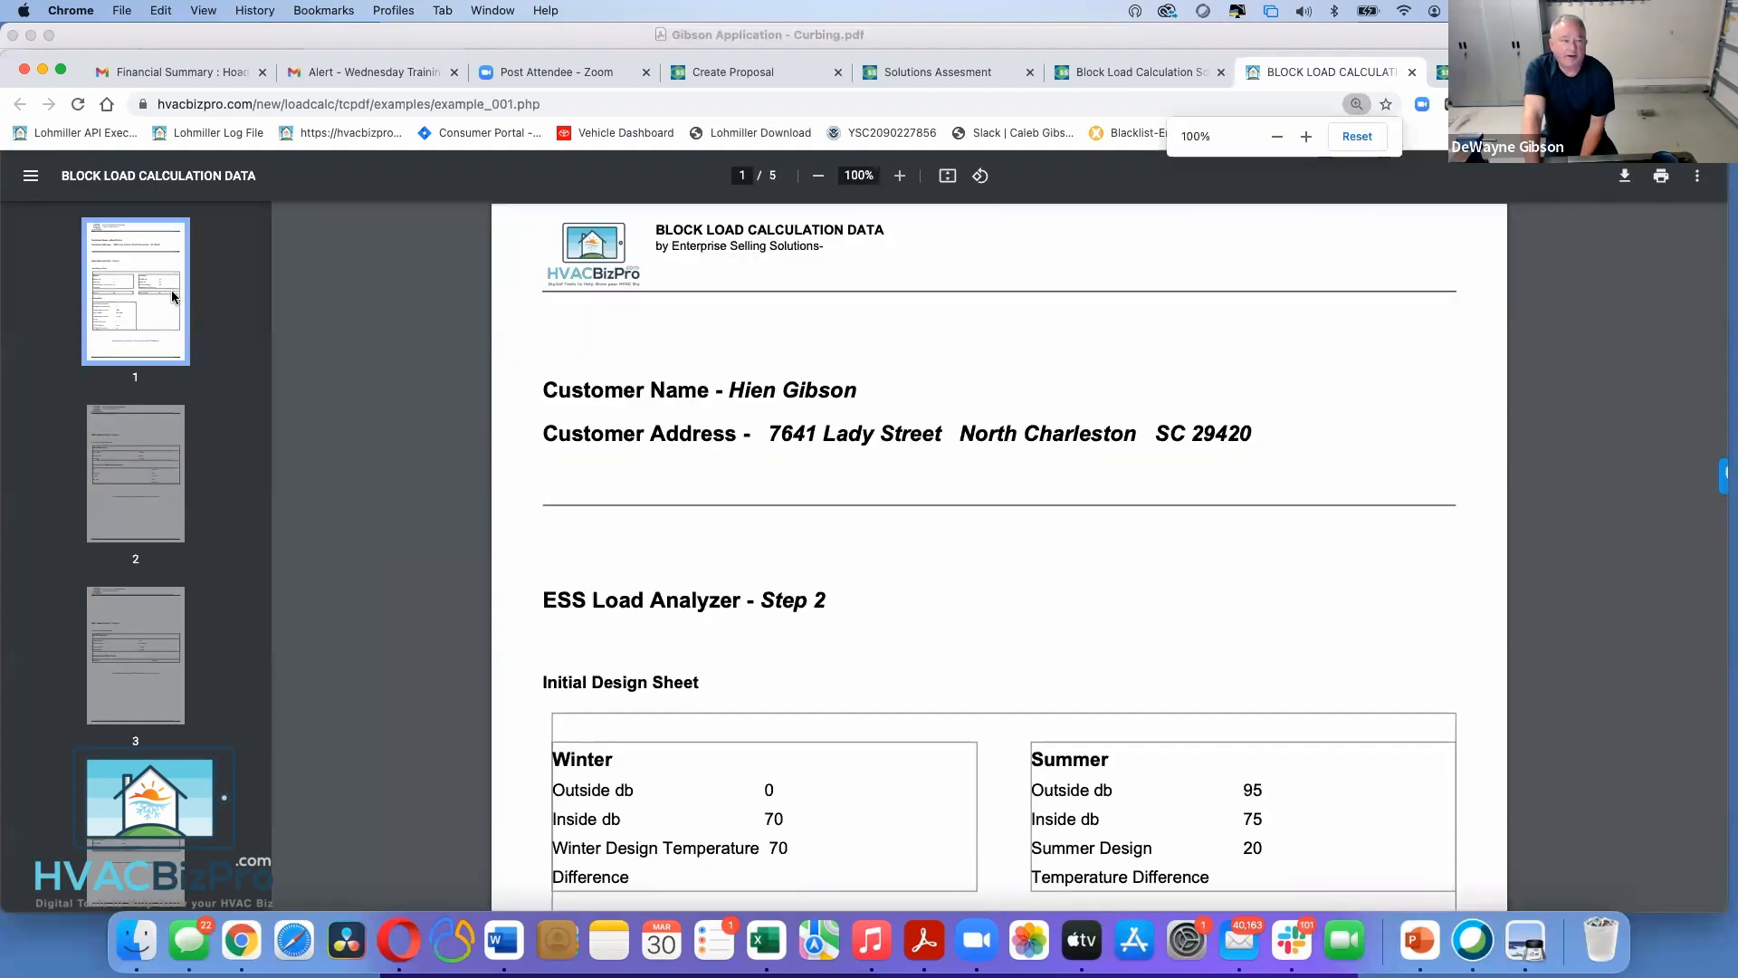
Review the block load calculation PDF down to the final page's equipment sizing, heating and cooling summaries
scroll(546, 672, "down", 8)
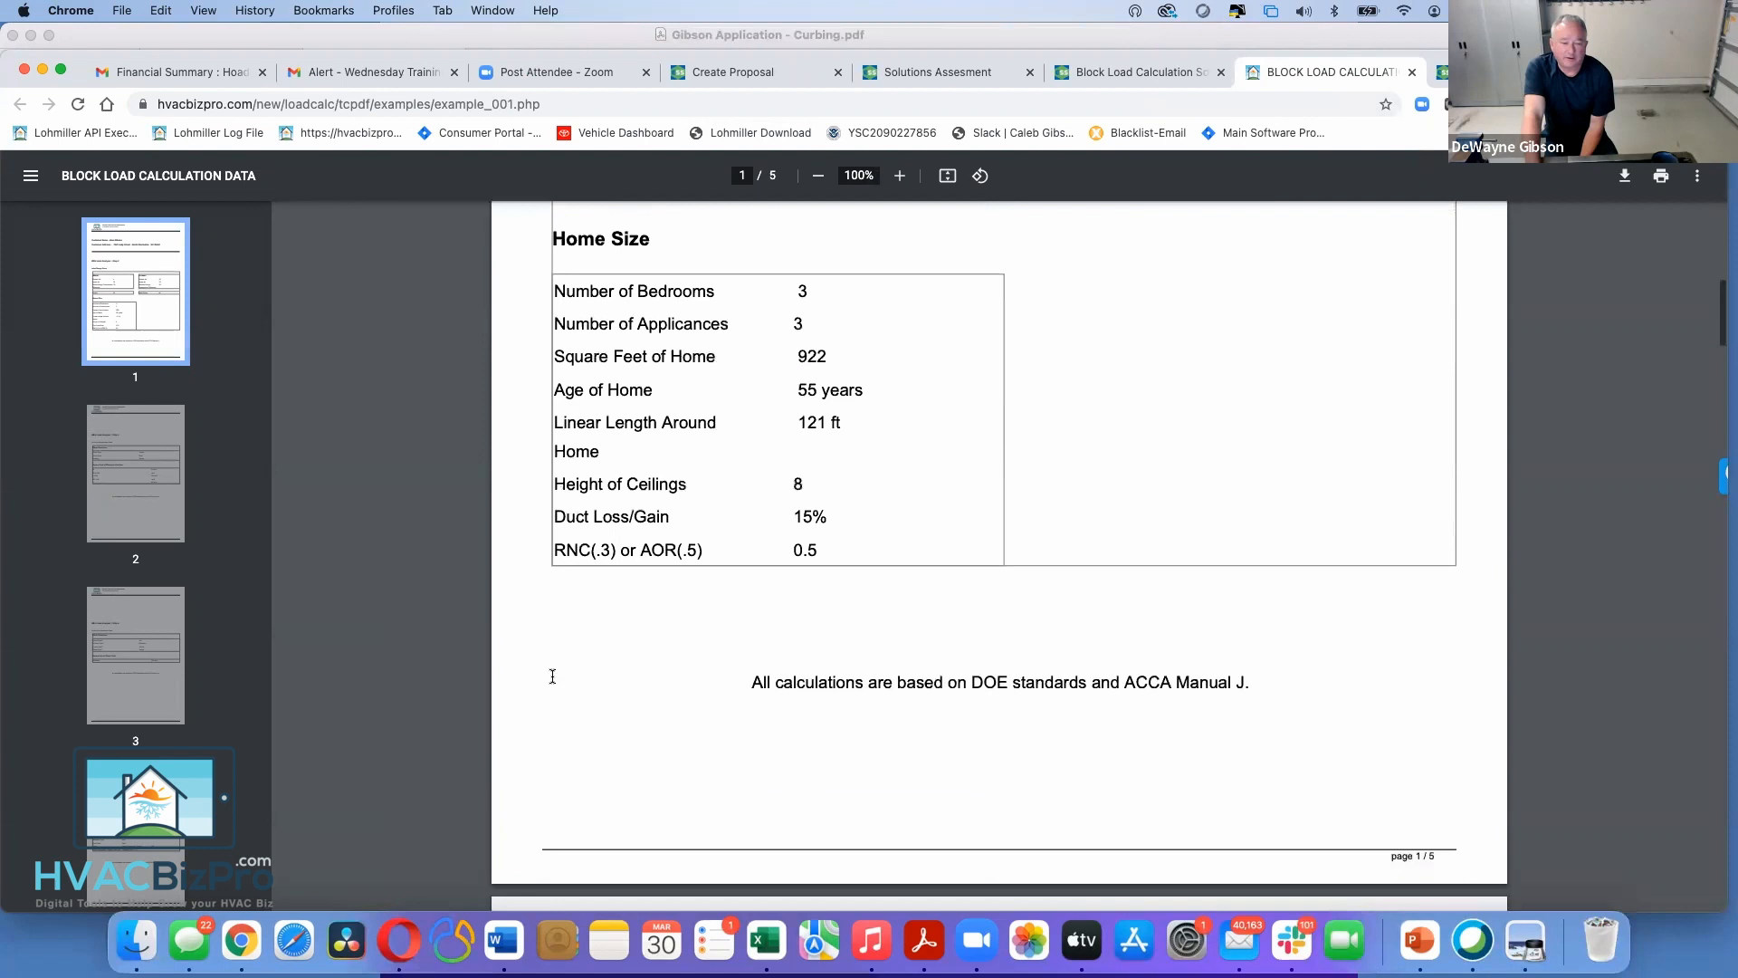
scroll(553, 676, "down", 20)
scroll(553, 676, "down", 6)
scroll(552, 676, "down", 5)
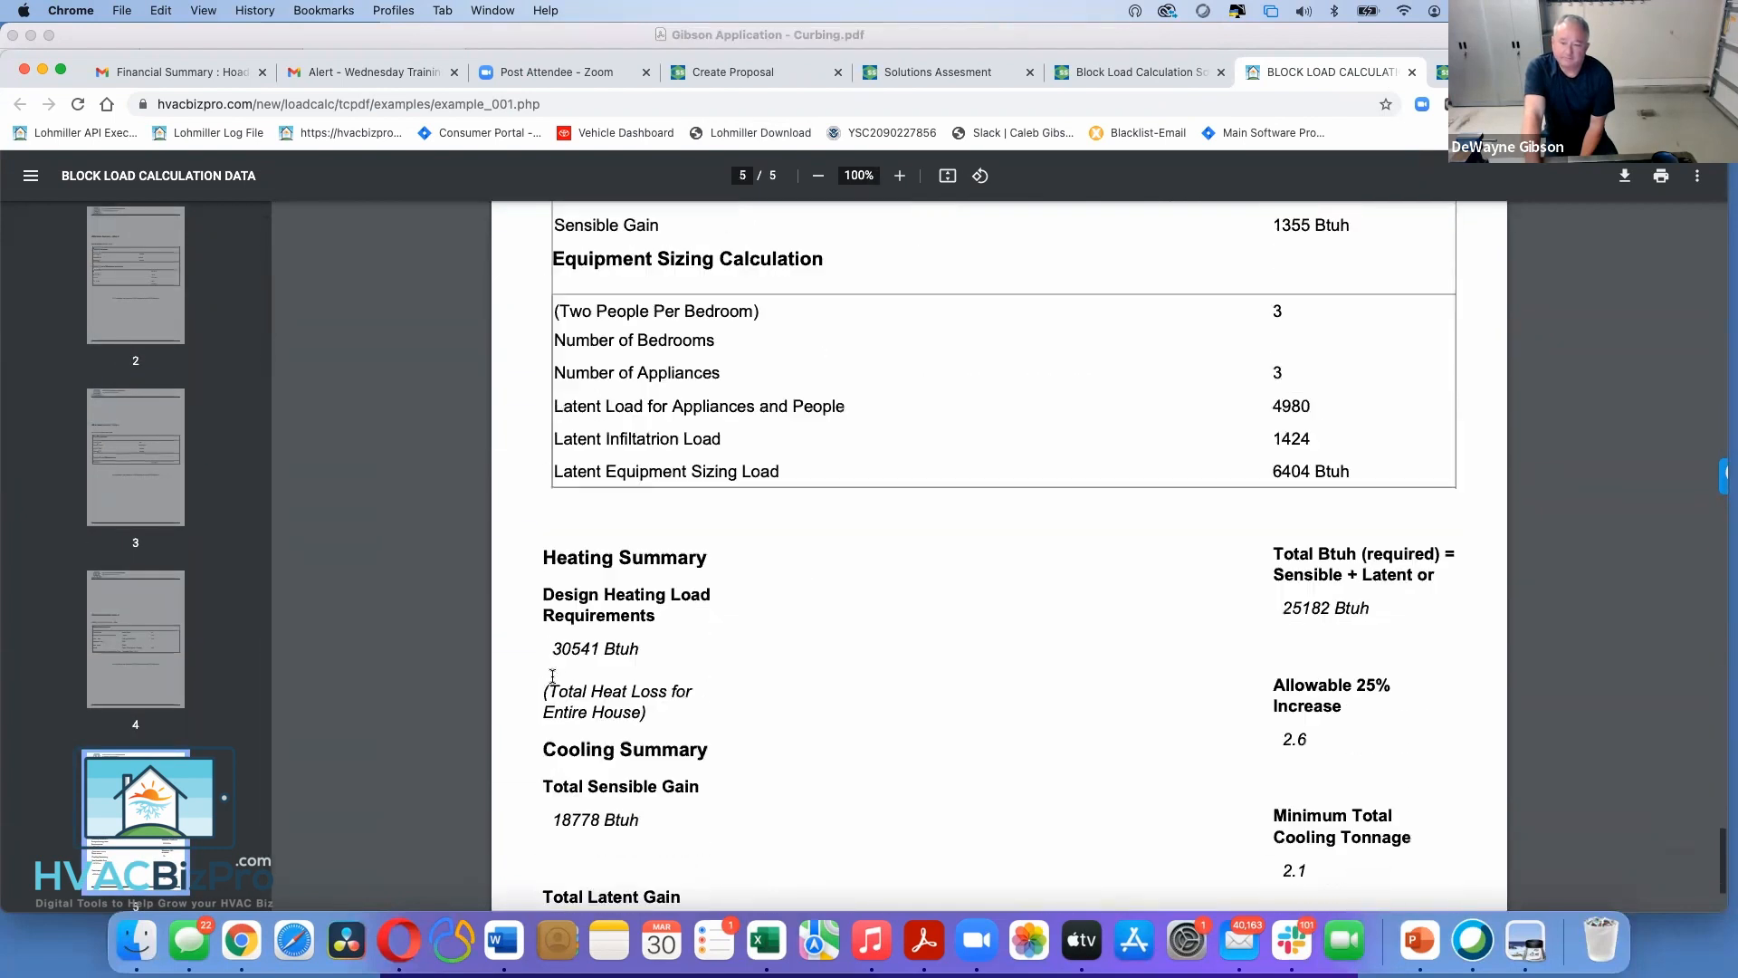
scroll(552, 676, "up", 2)
scroll(553, 676, "up", 4)
scroll(571, 588, "down", 1)
scroll(581, 531, "up", 4)
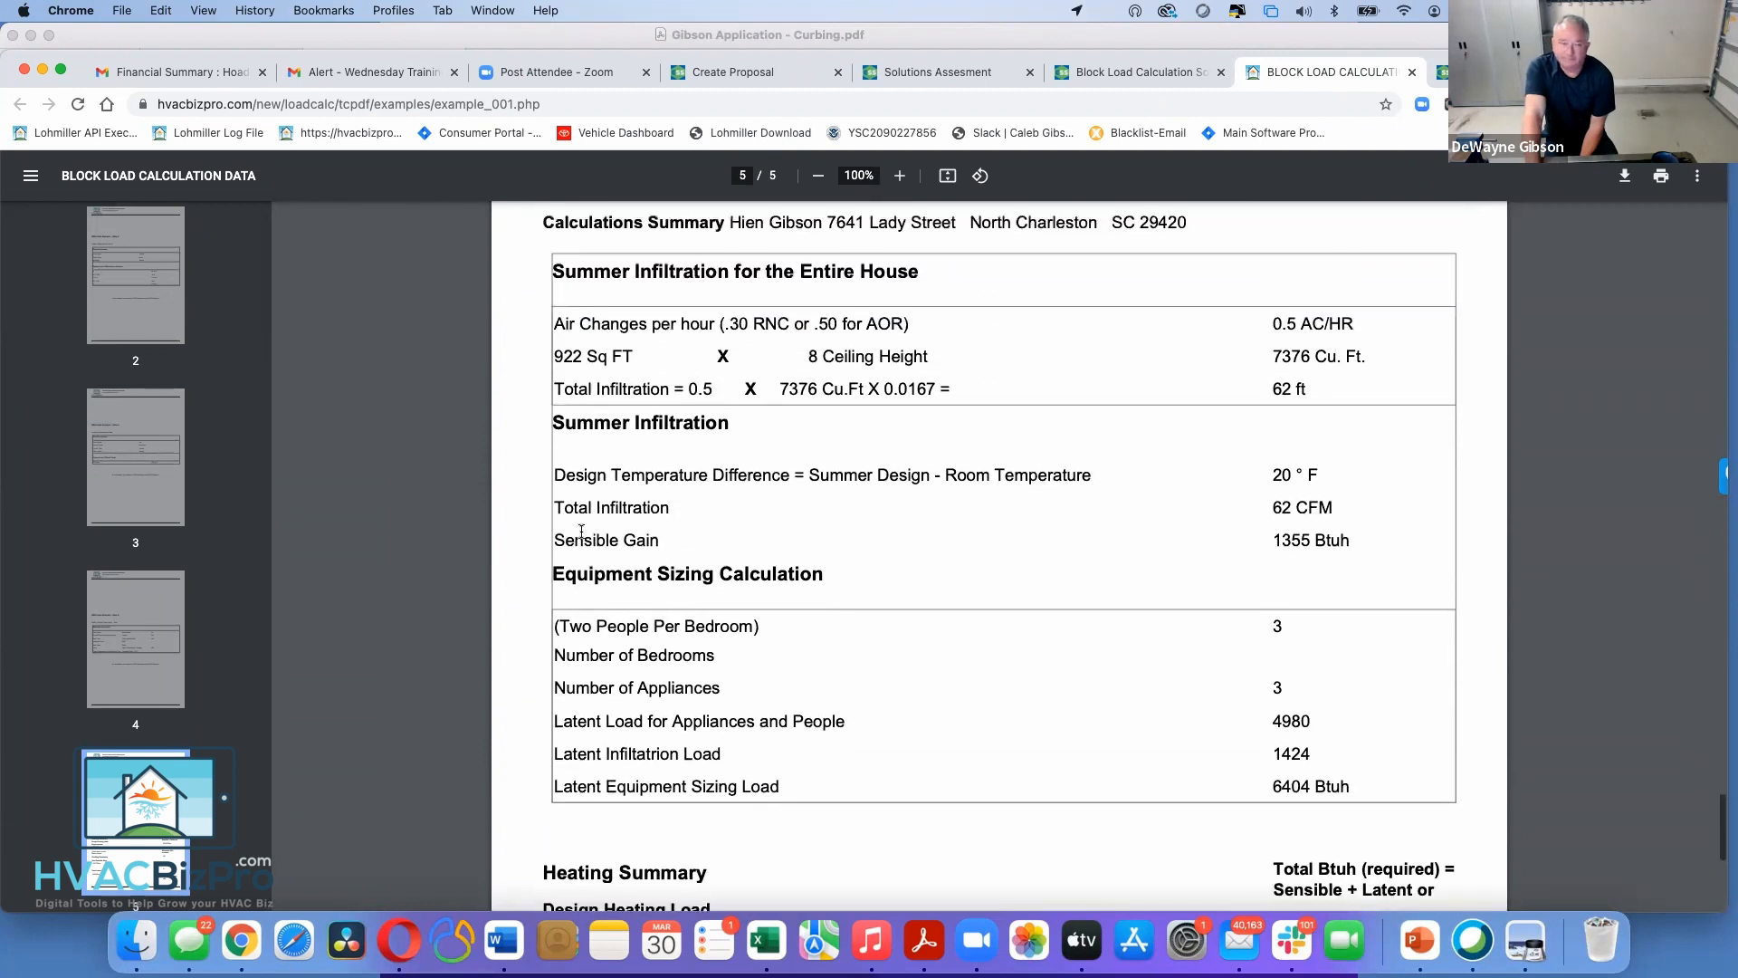
scroll(581, 532, "down", 1)
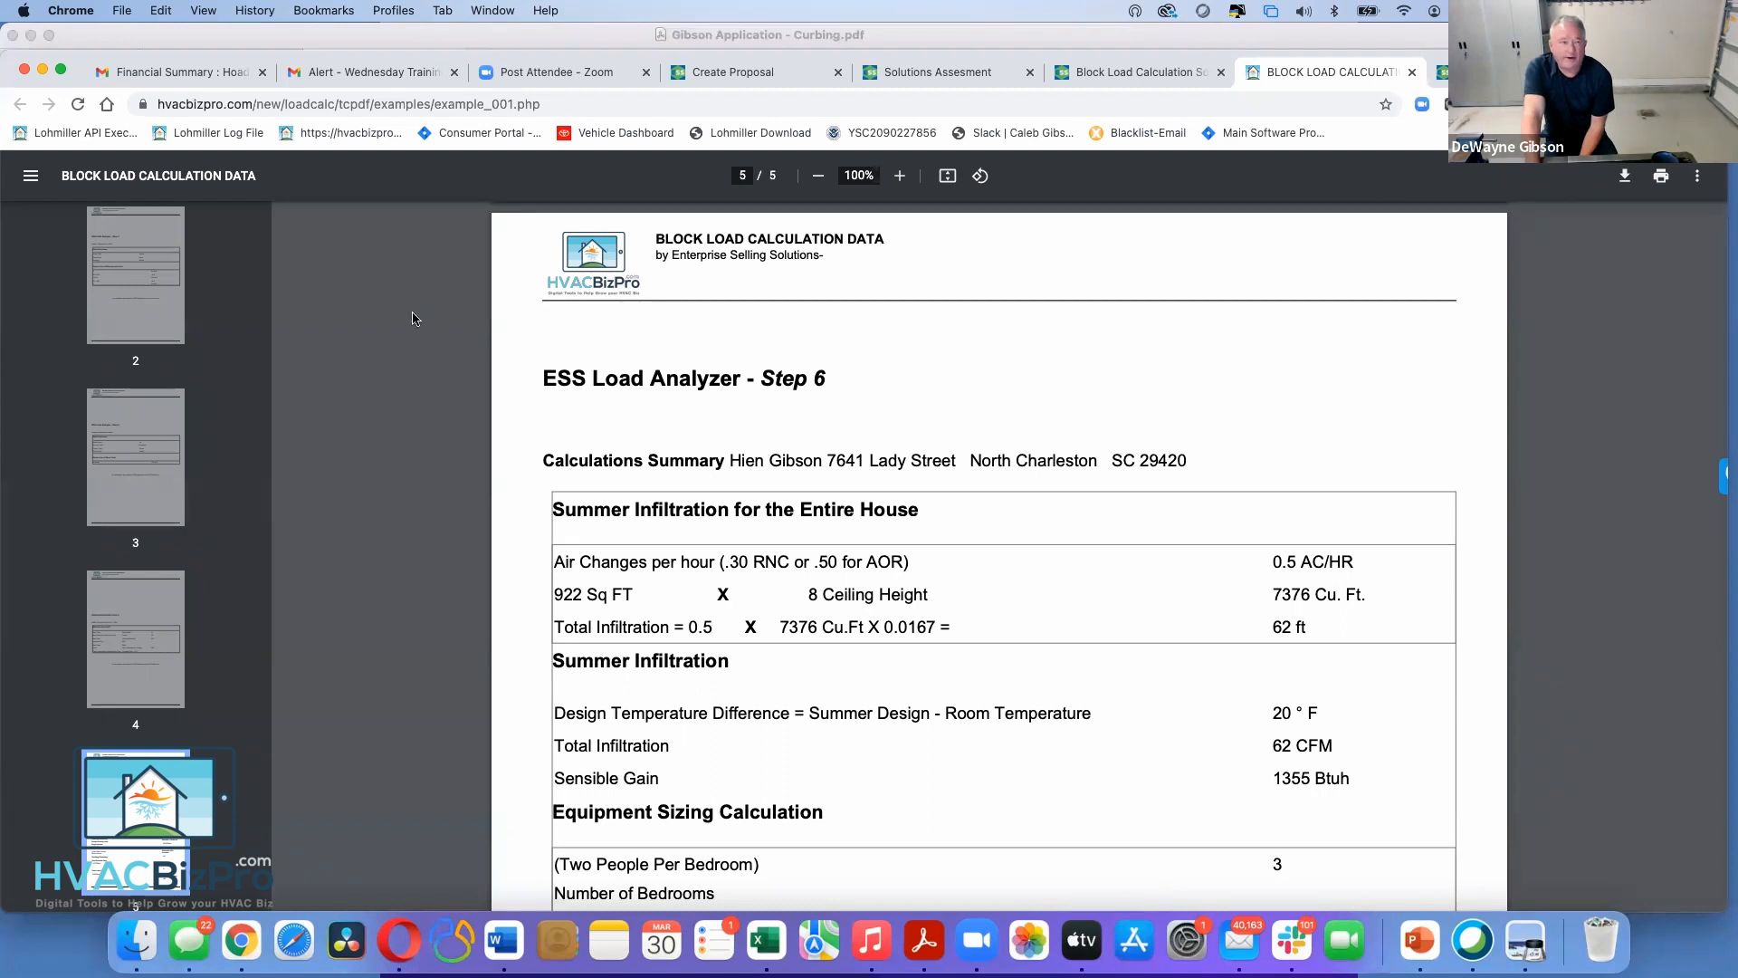
left_click(1095, 74)
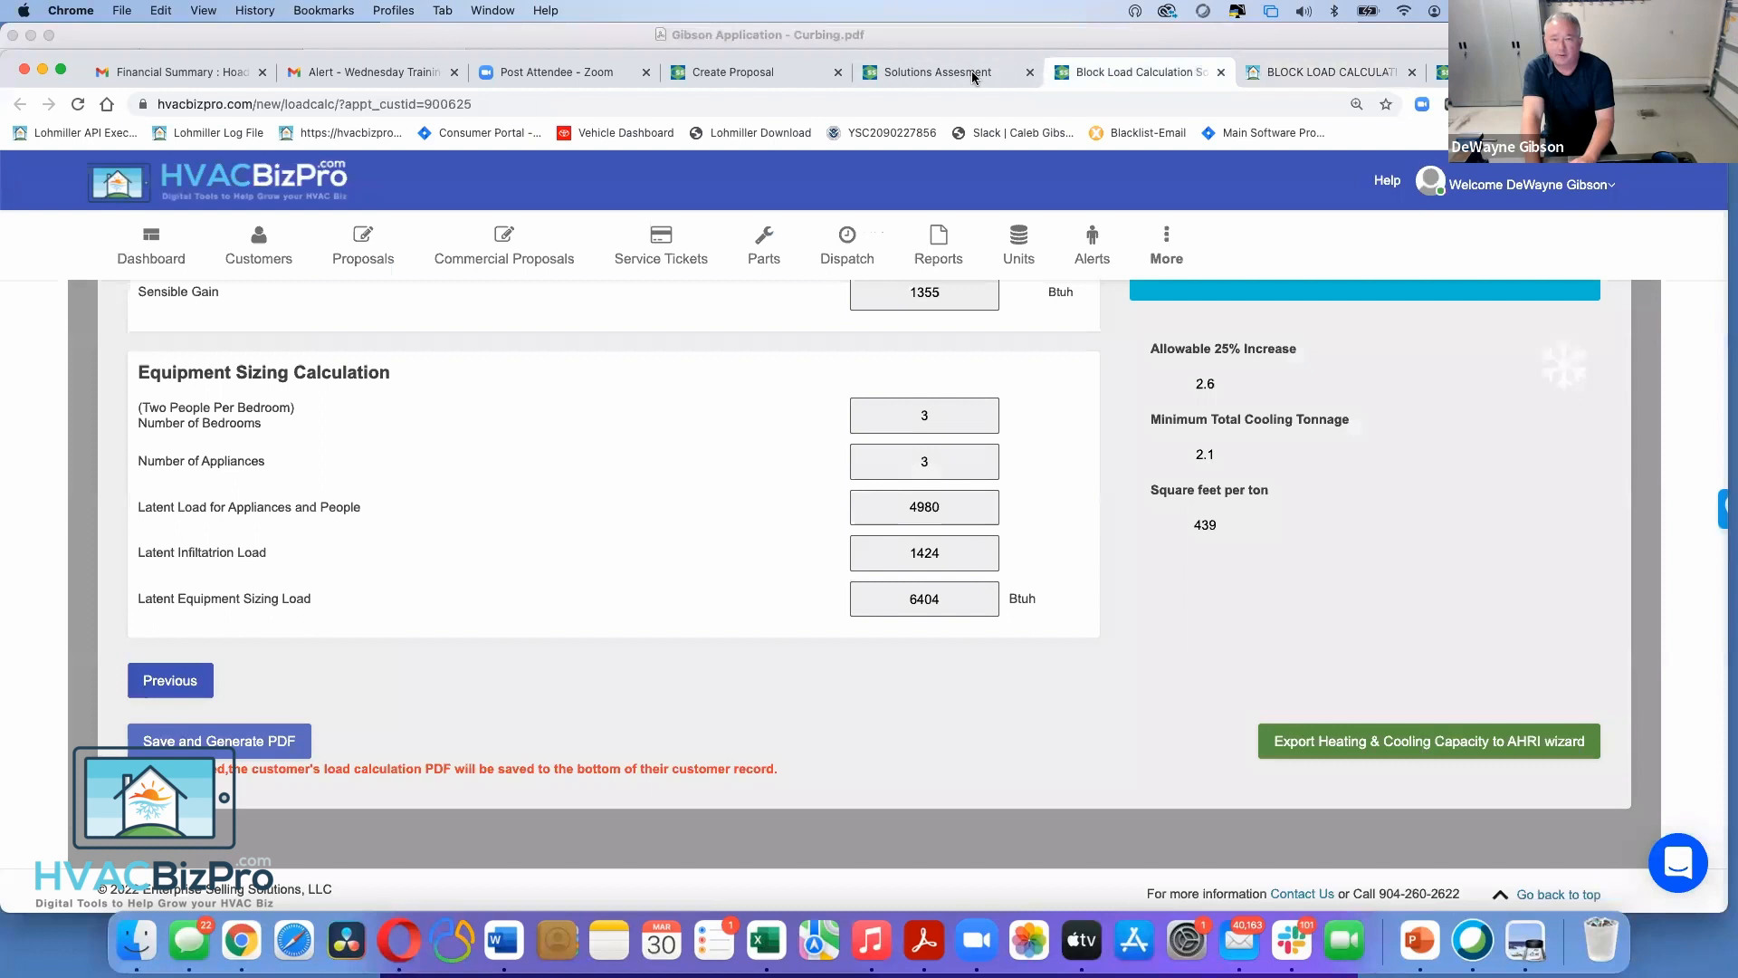
left_click(970, 76)
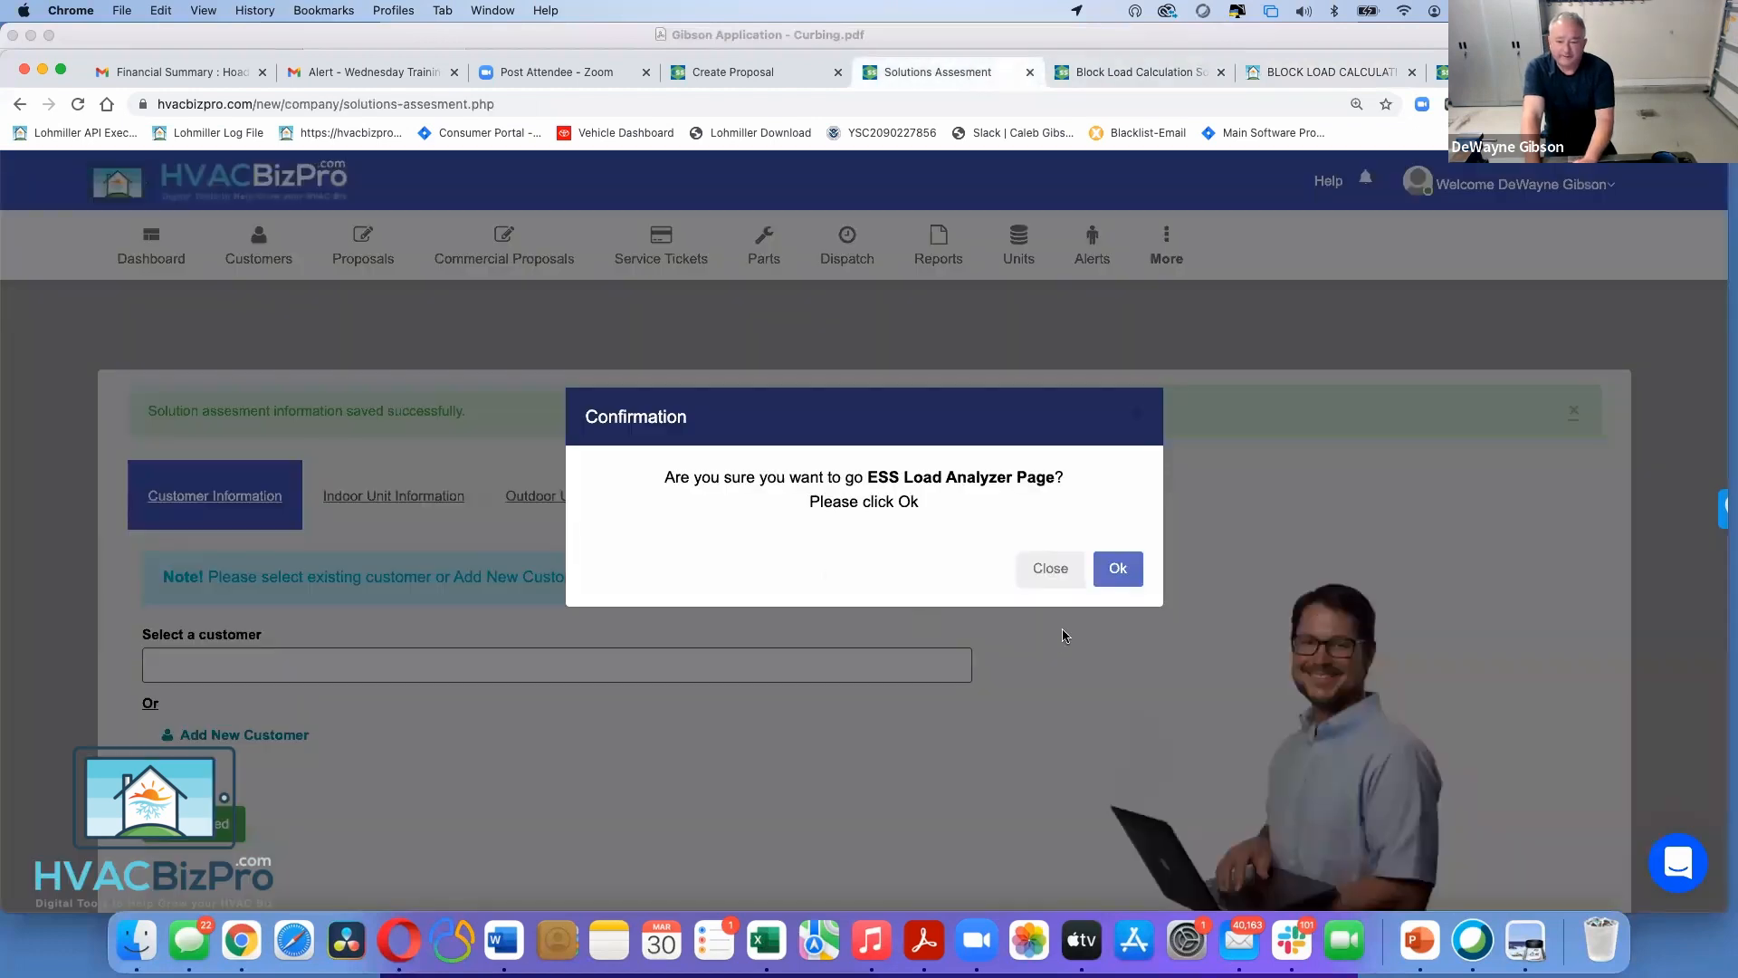
left_click(1102, 583)
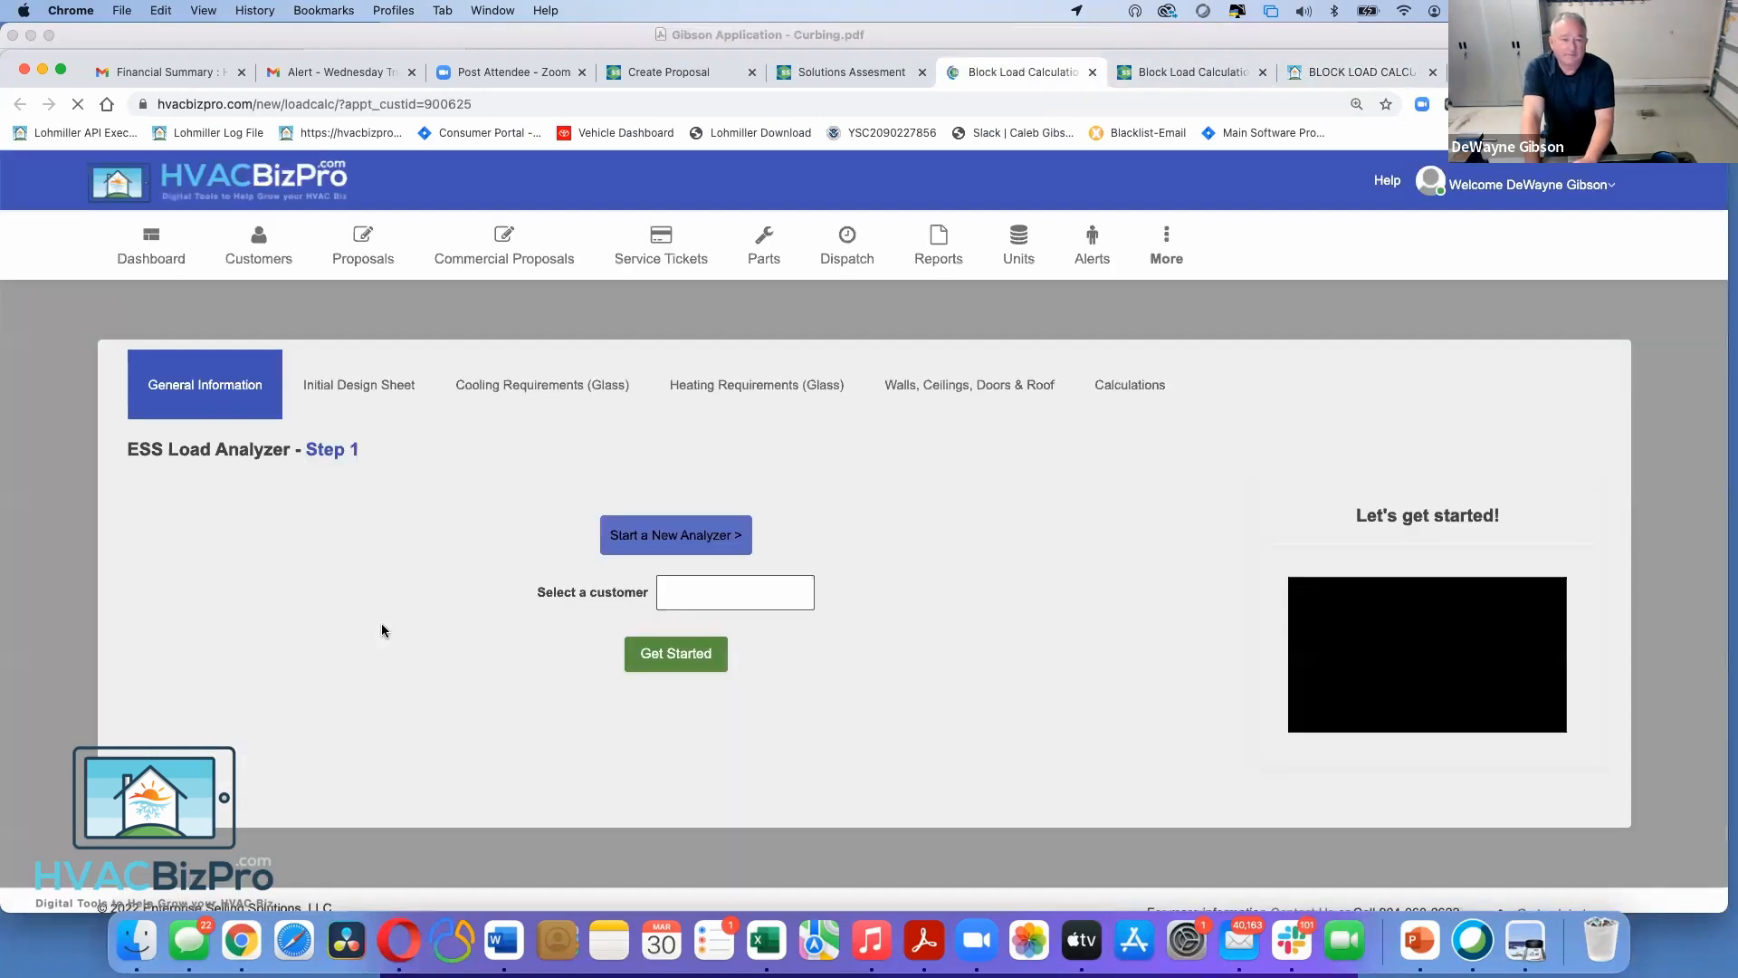
left_click(675, 651)
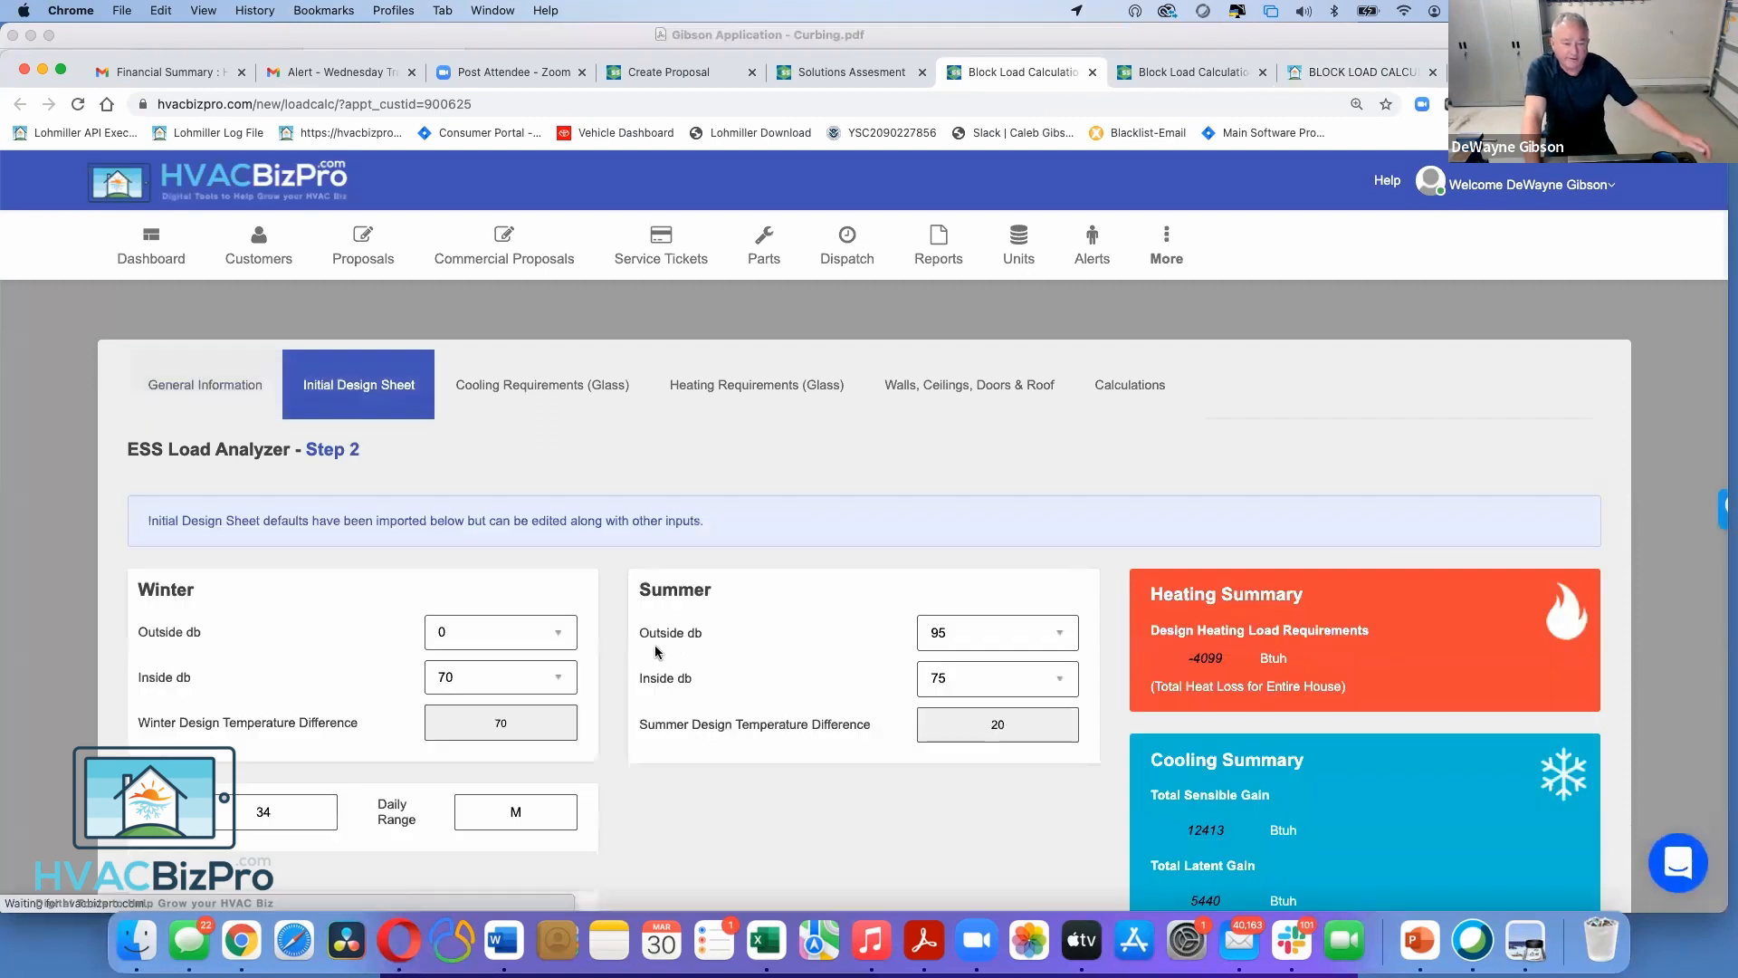
scroll(702, 717, "down", 5)
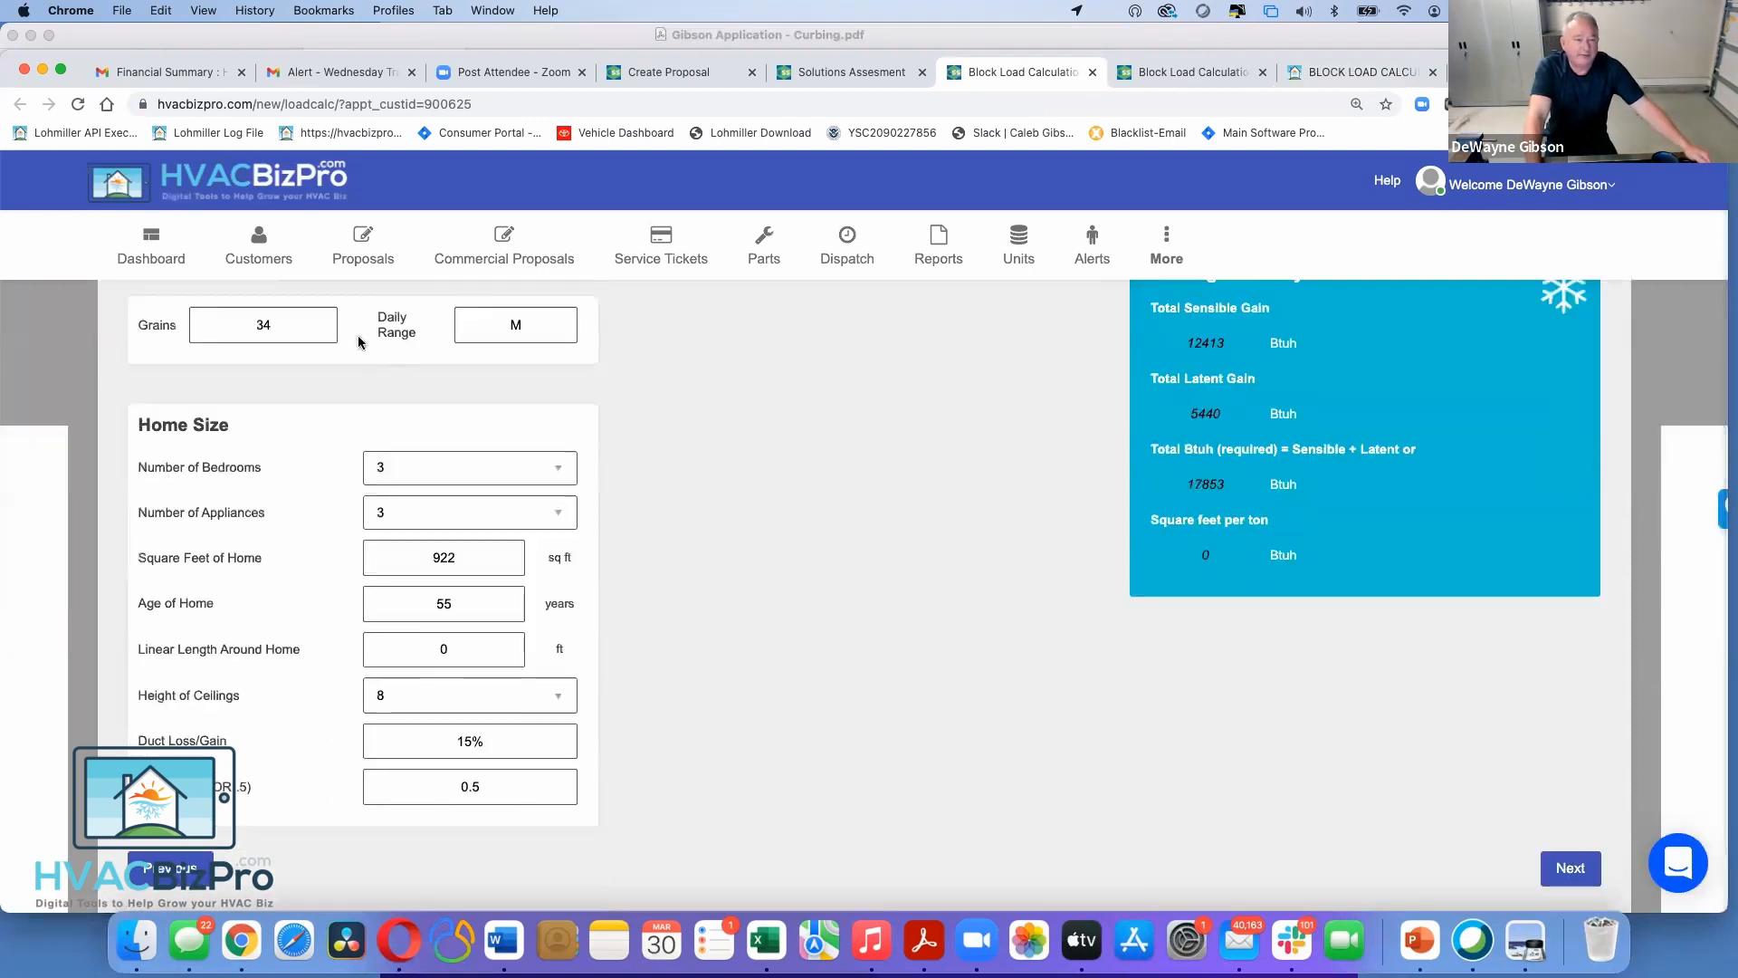
Start a new Solution Assessment from the proposal creation page and select the existing customer by street number
left_click(351, 263)
left_click(365, 333)
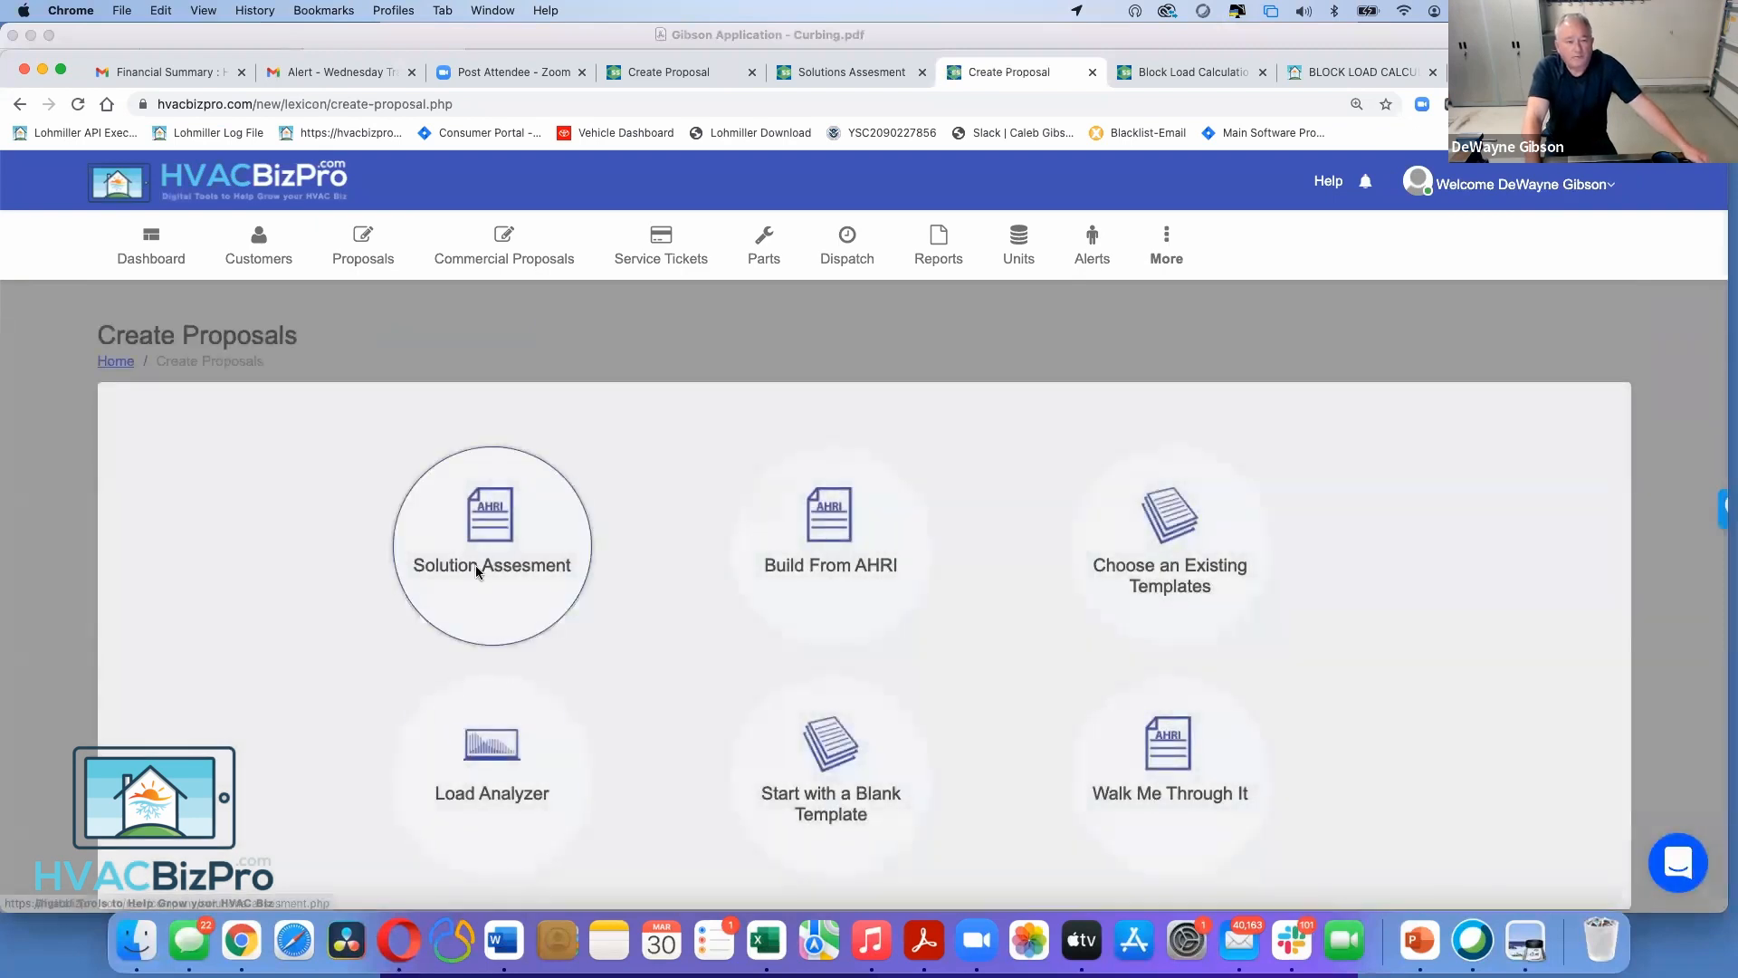
left_click(475, 567)
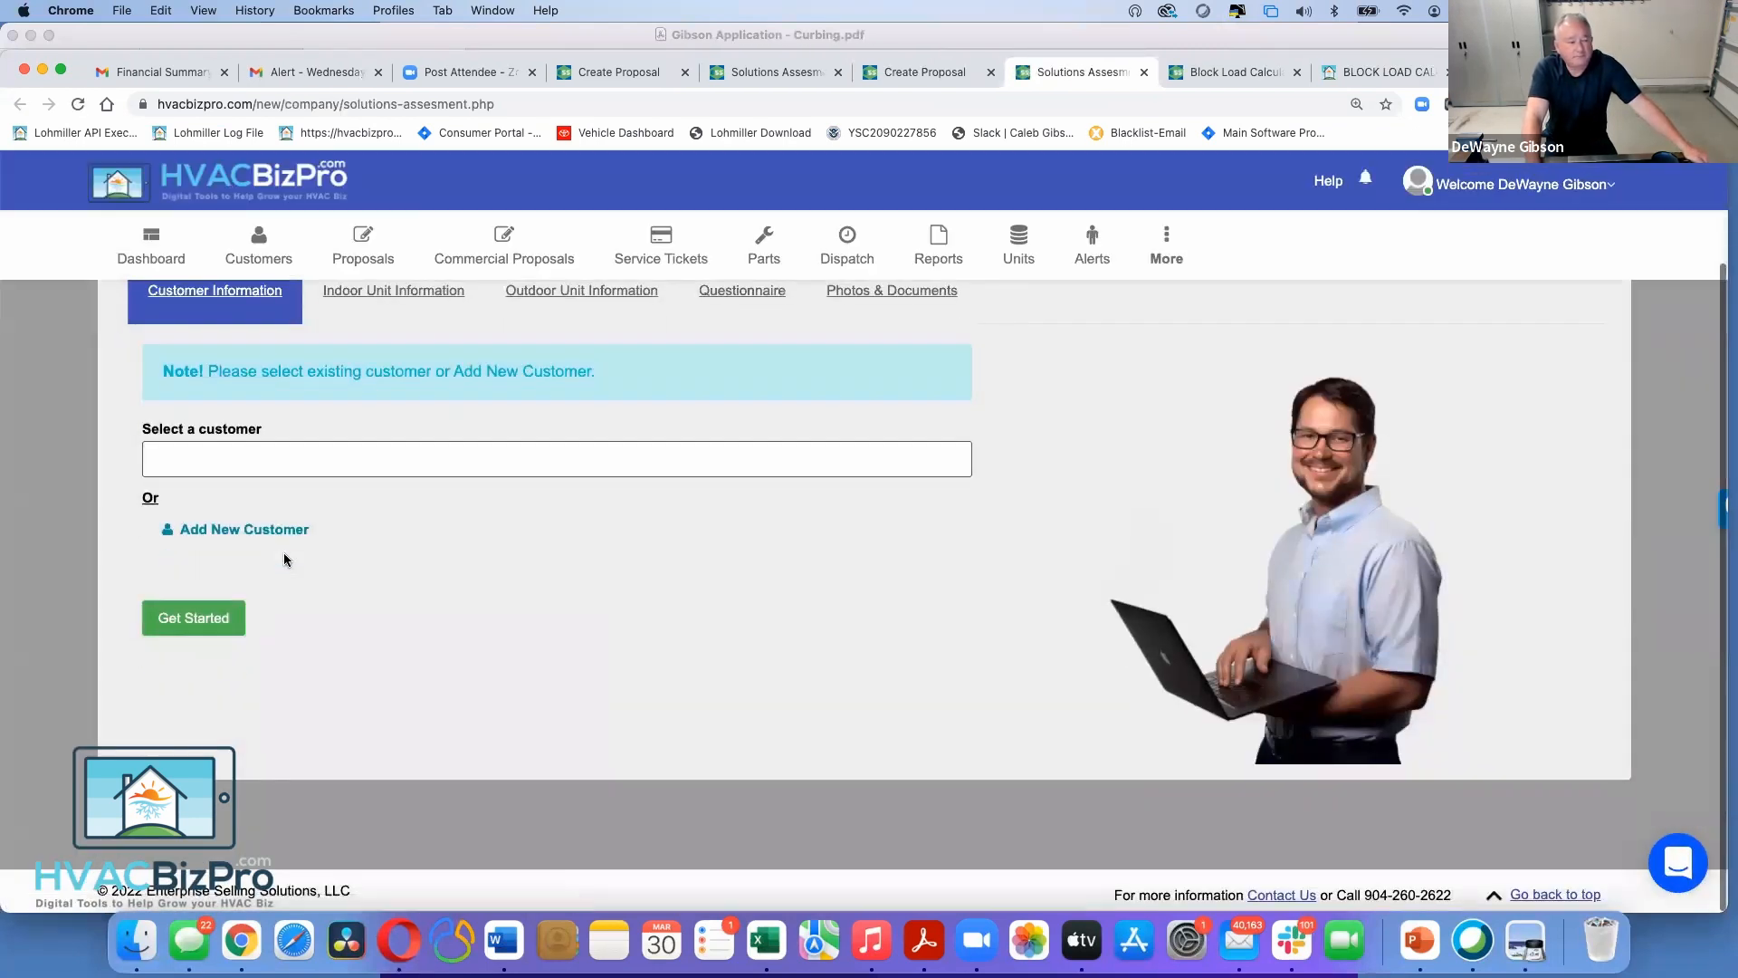
left_click(257, 457)
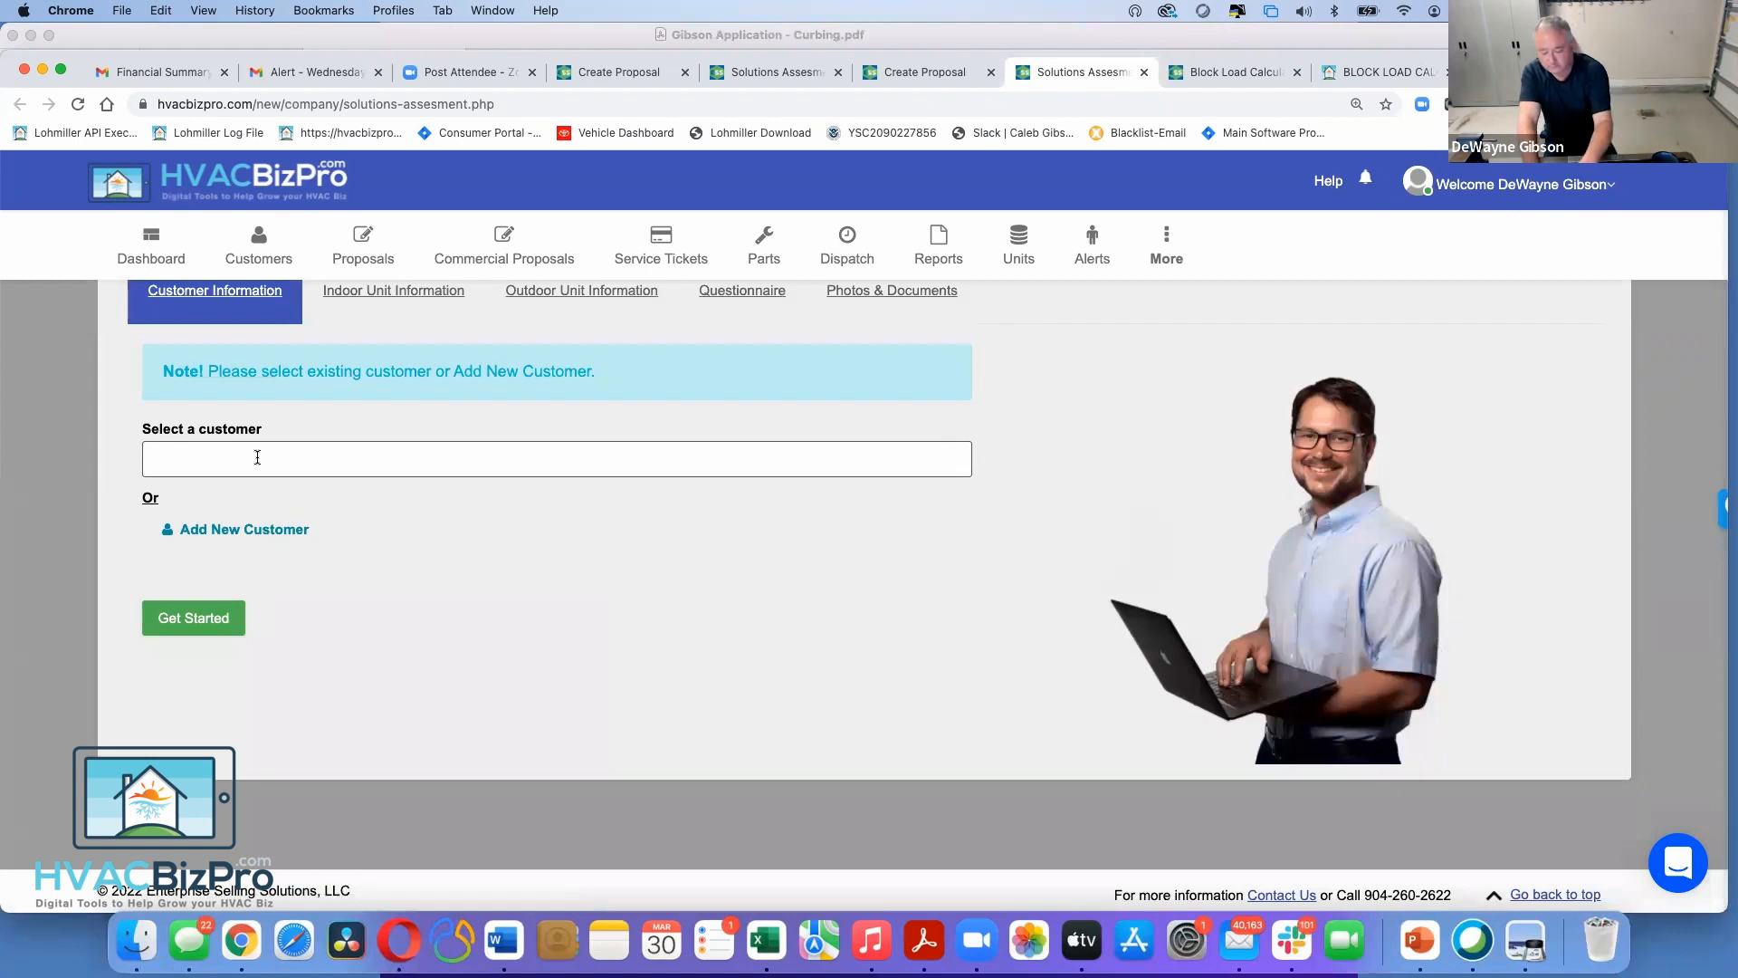
type("7641")
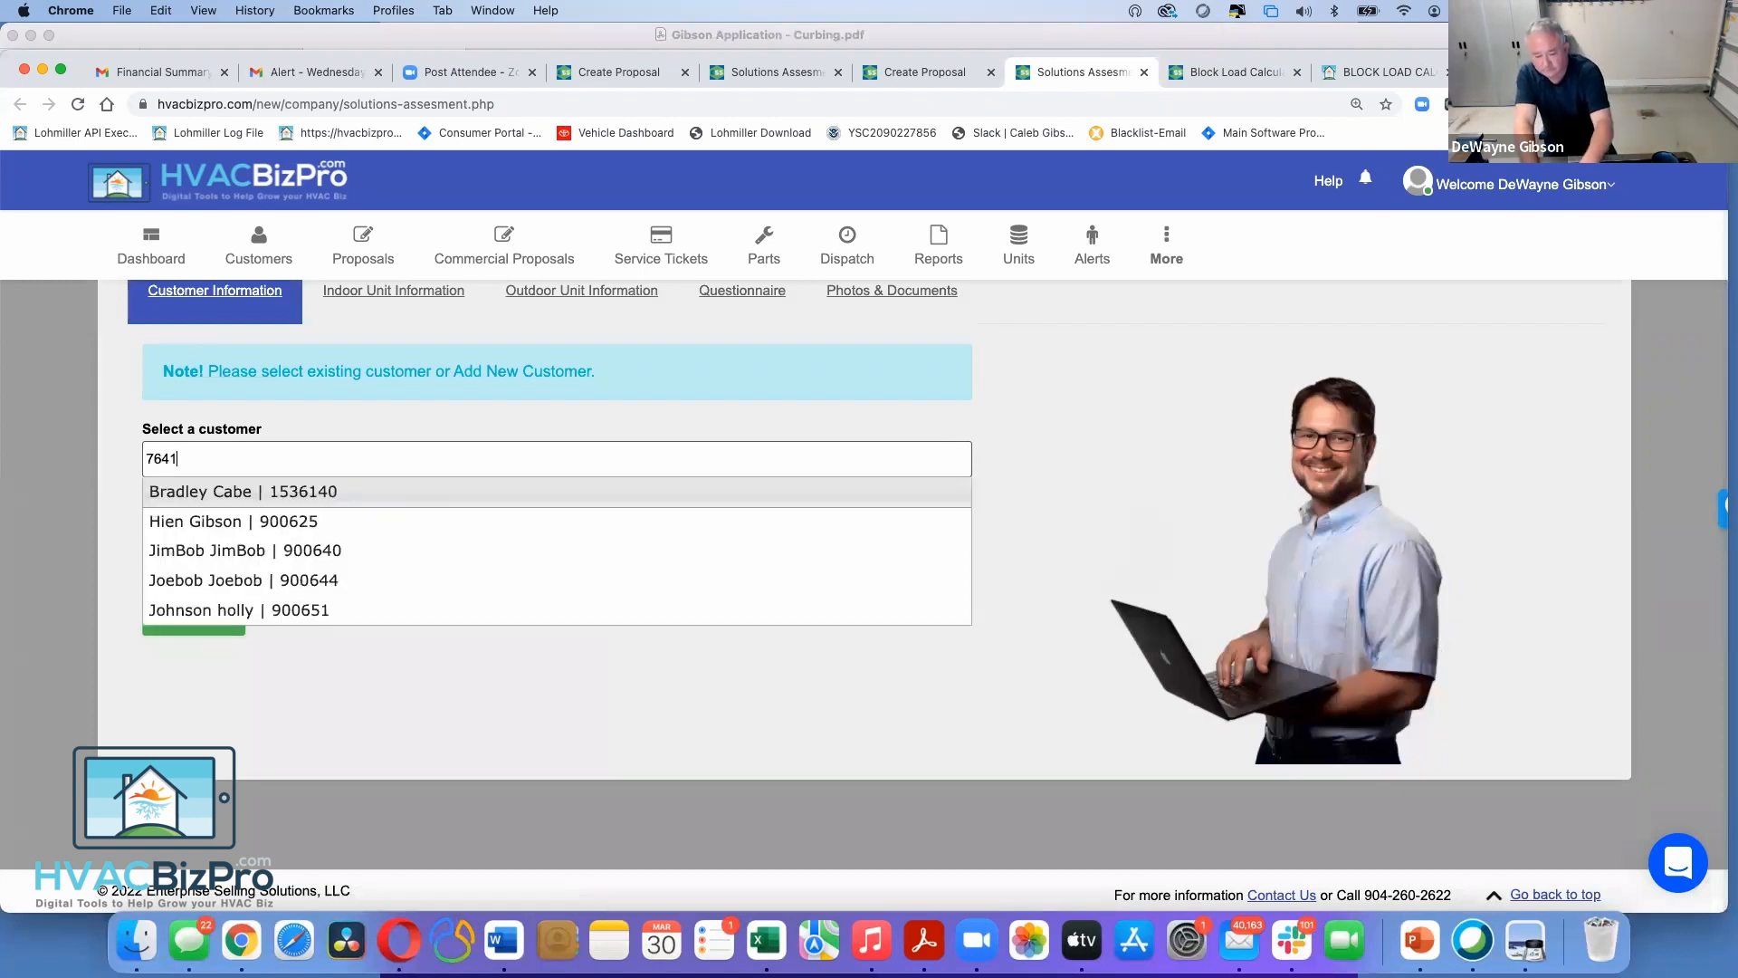
left_click(263, 520)
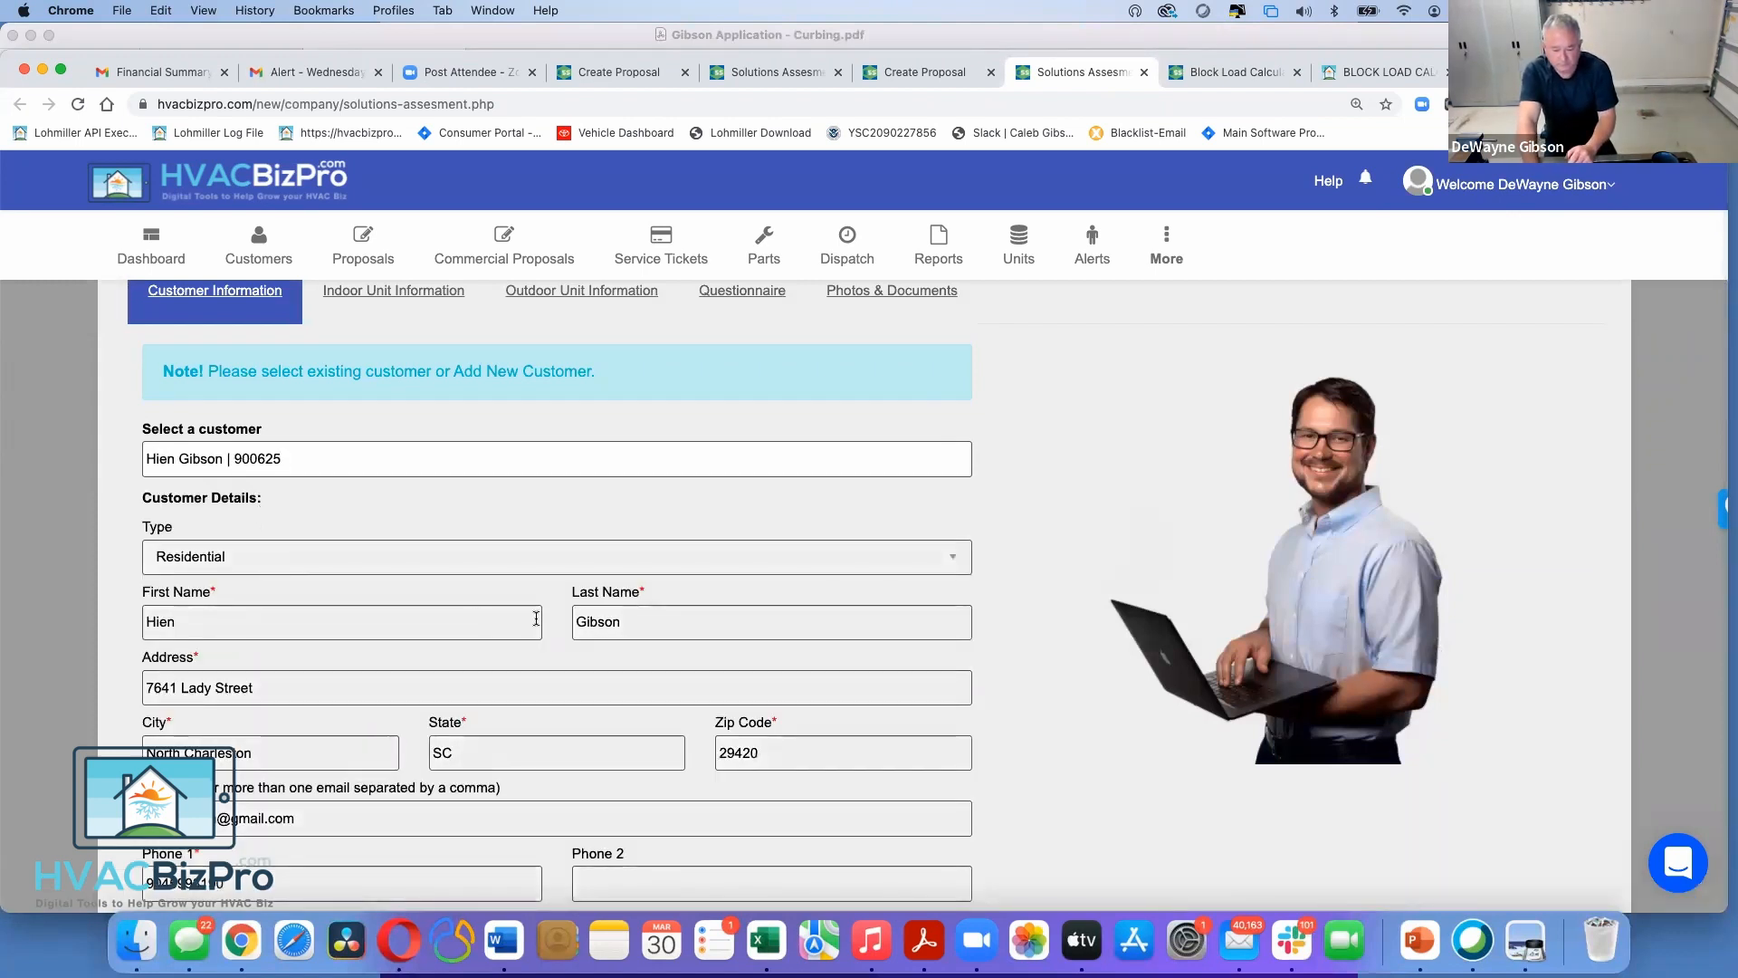
Proceed through the indoor unit, outdoor unit and questionnaire pages with the existing entries and submit the Solution Assessment
scroll(529, 623, "down", 3)
scroll(529, 626, "down", 2)
left_click(225, 728)
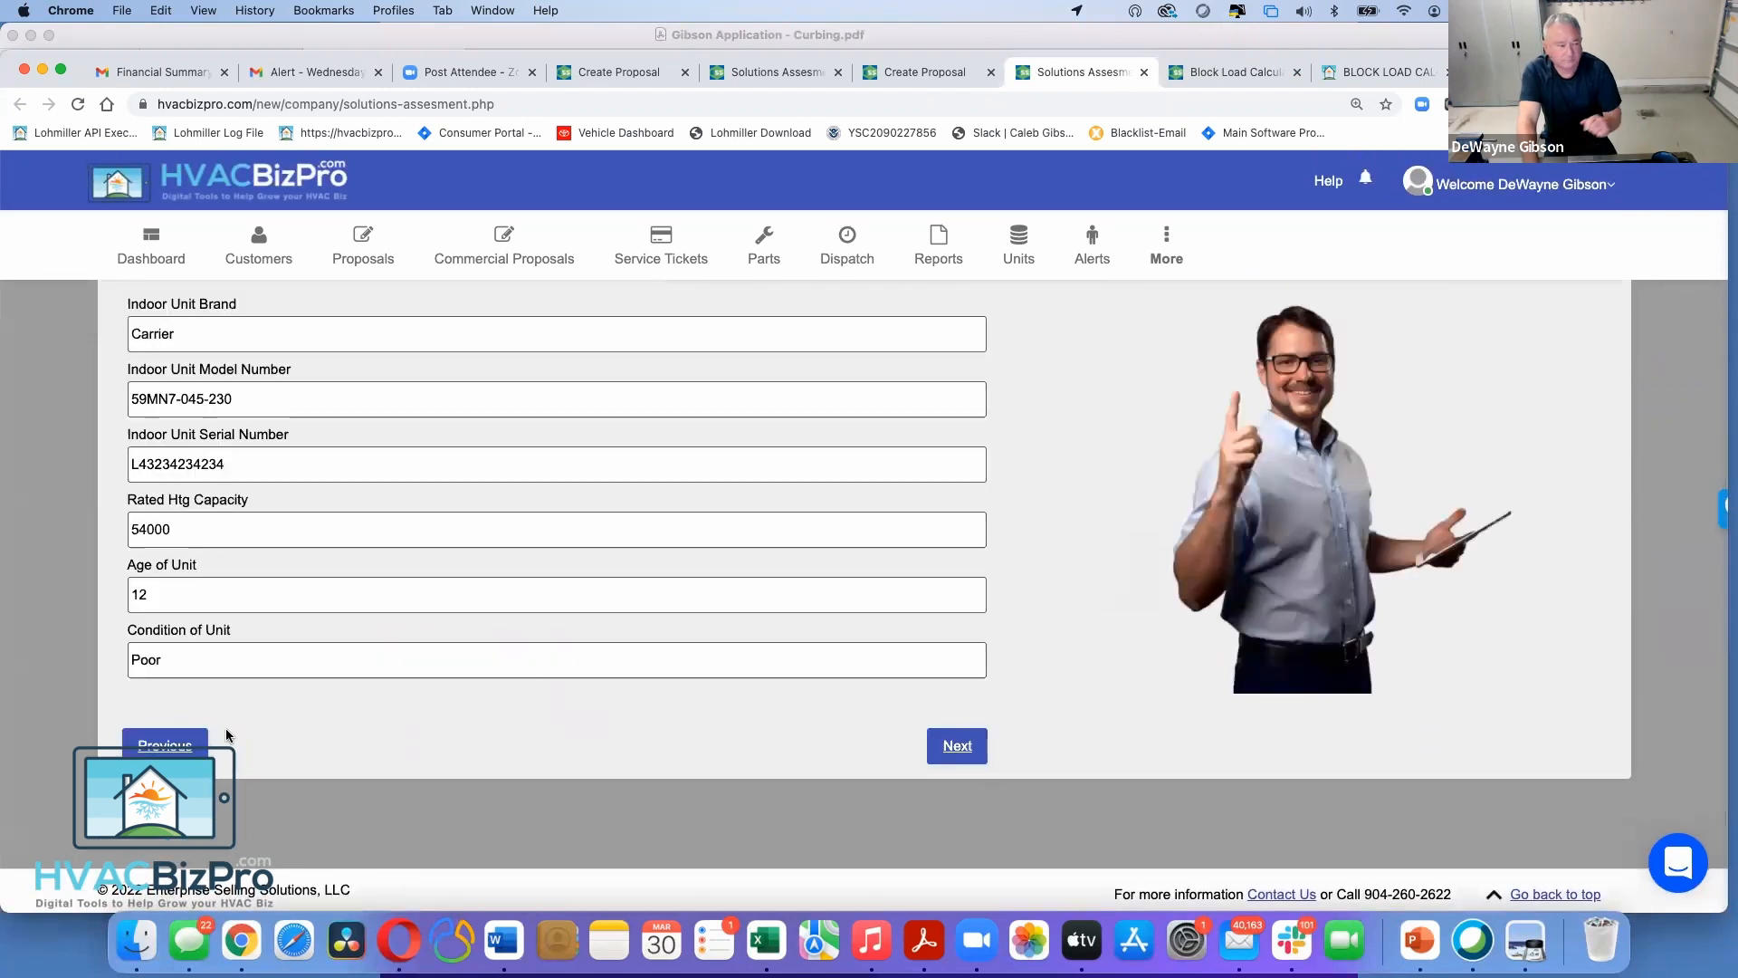
left_click(957, 748)
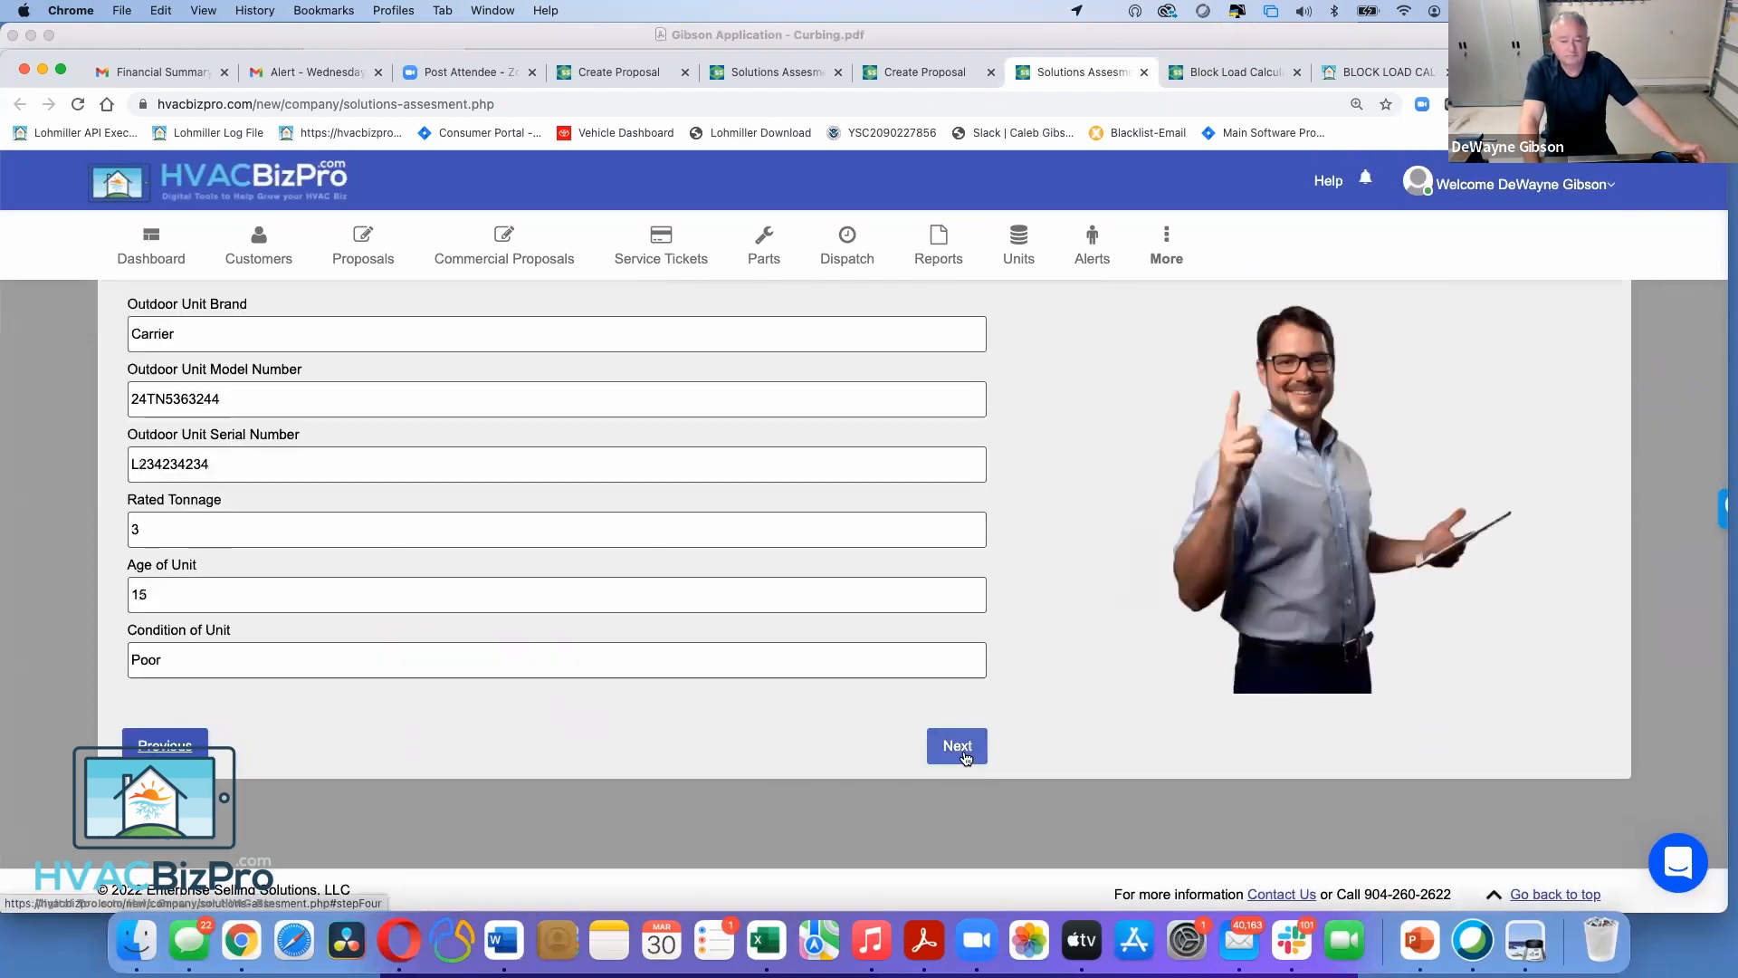
left_click(964, 750)
left_click(960, 586)
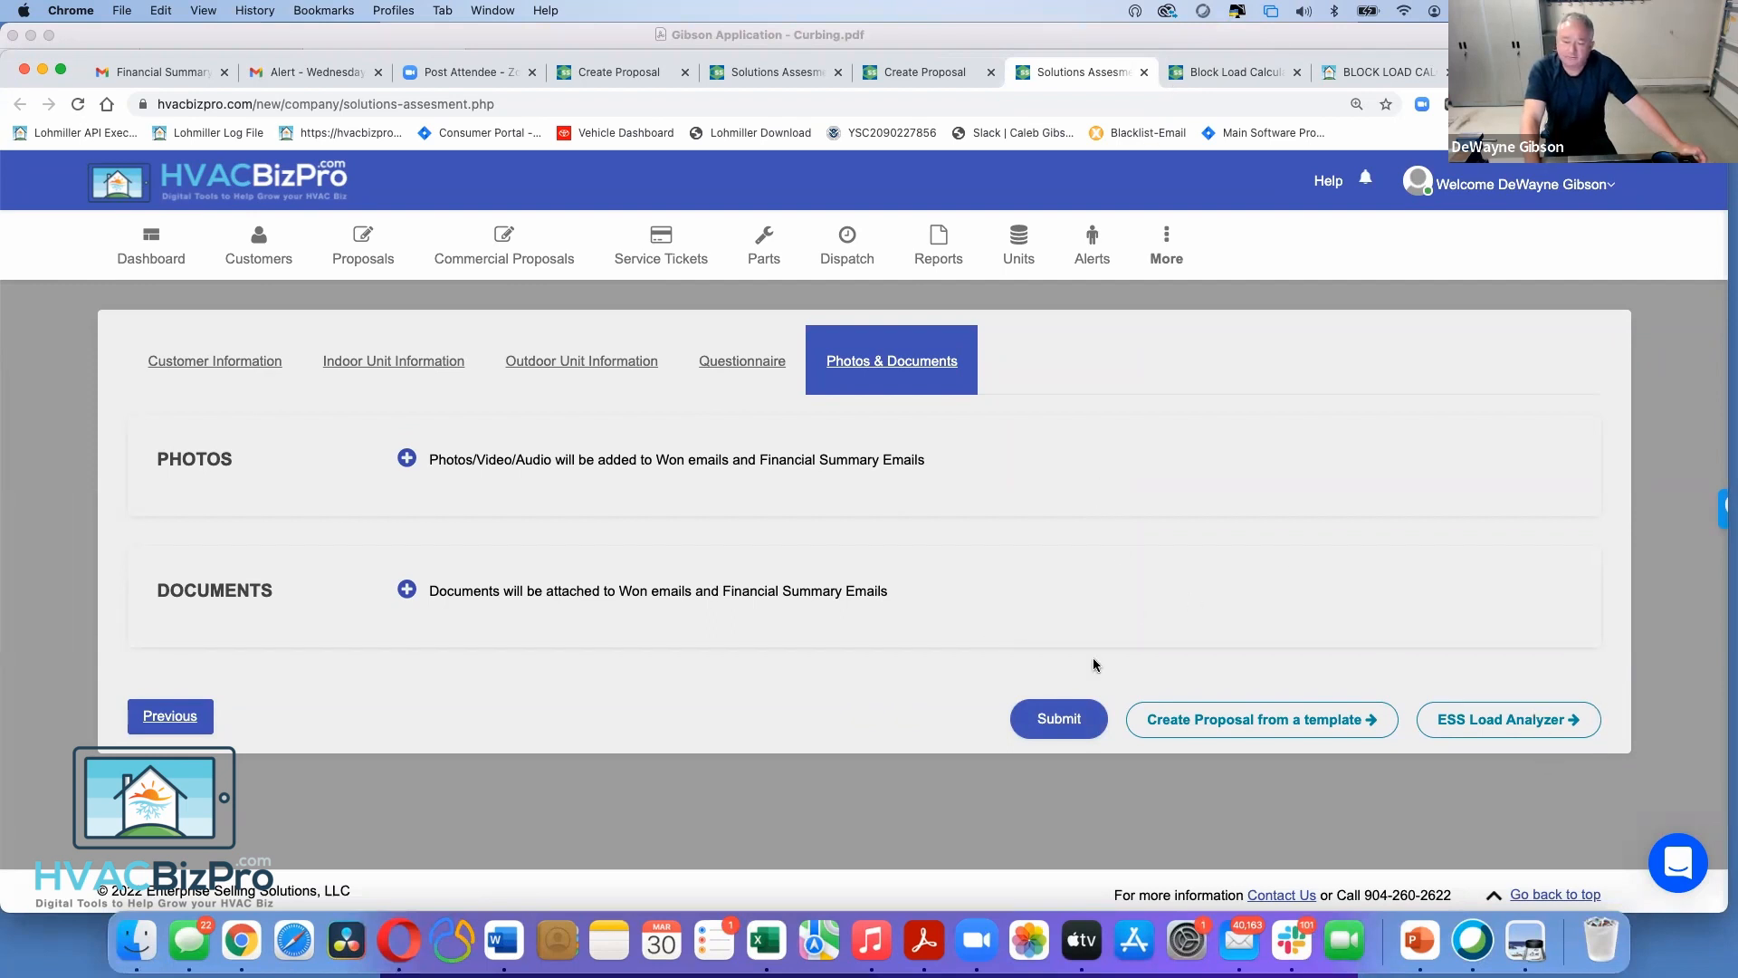
left_click(1058, 720)
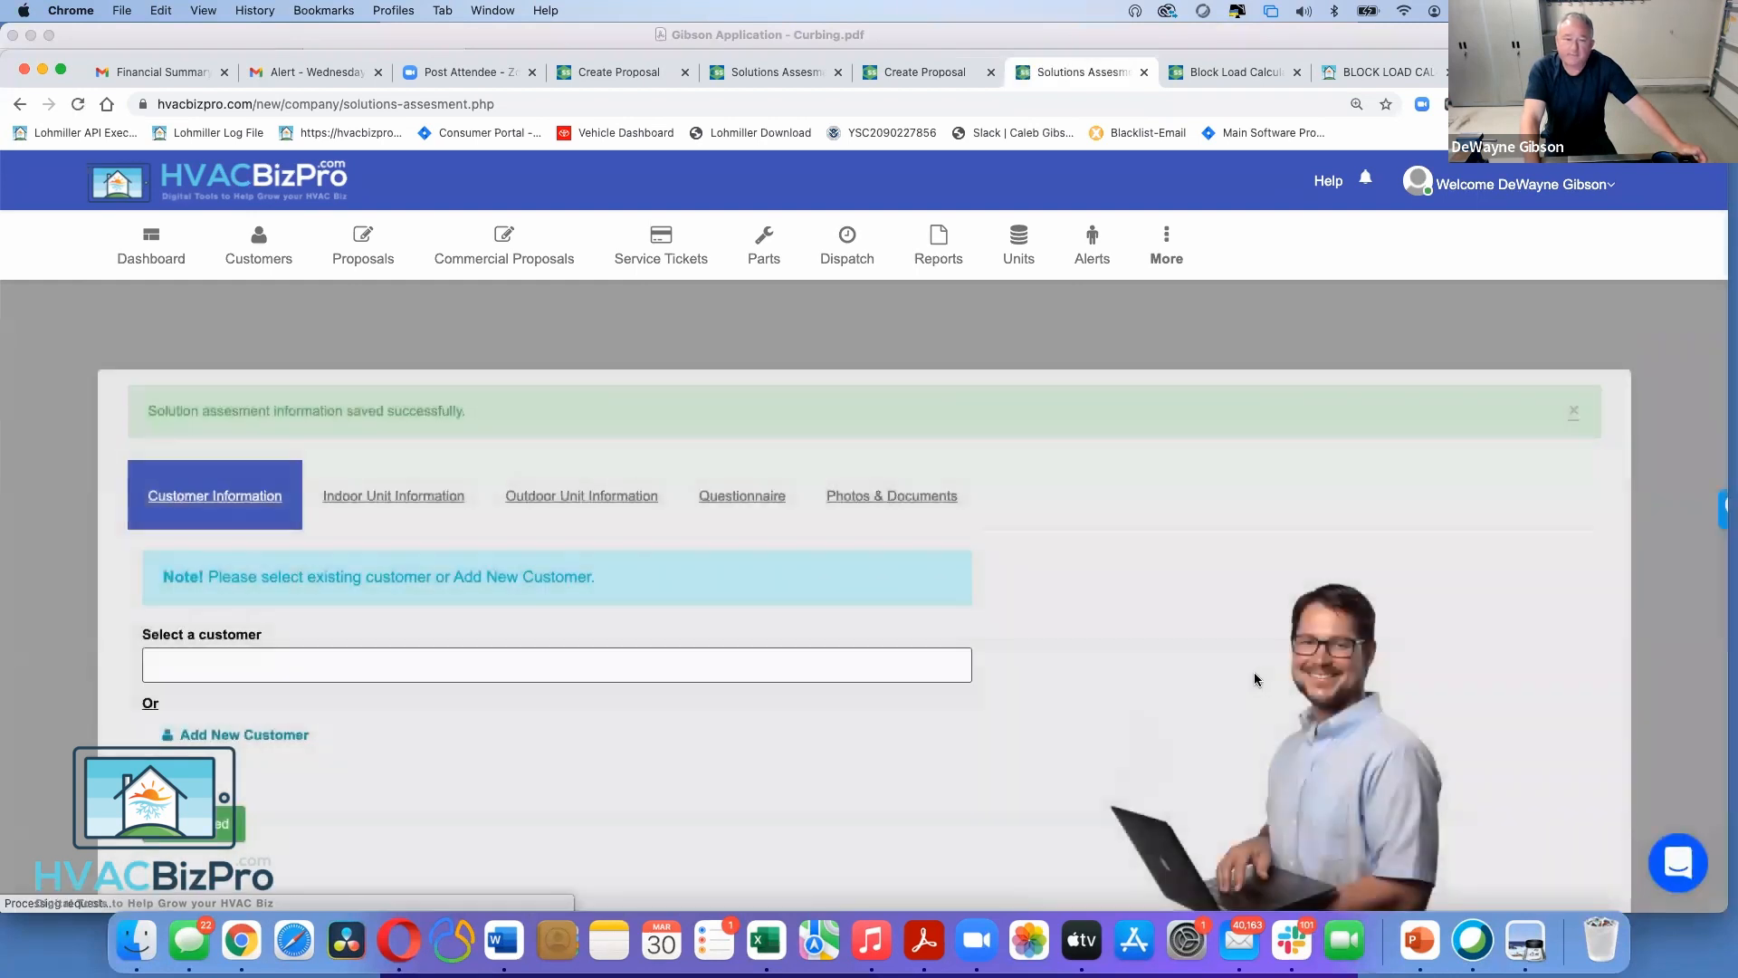
Select the same existing customer again by street number and get started with the assessment
left_click(757, 670)
type("76")
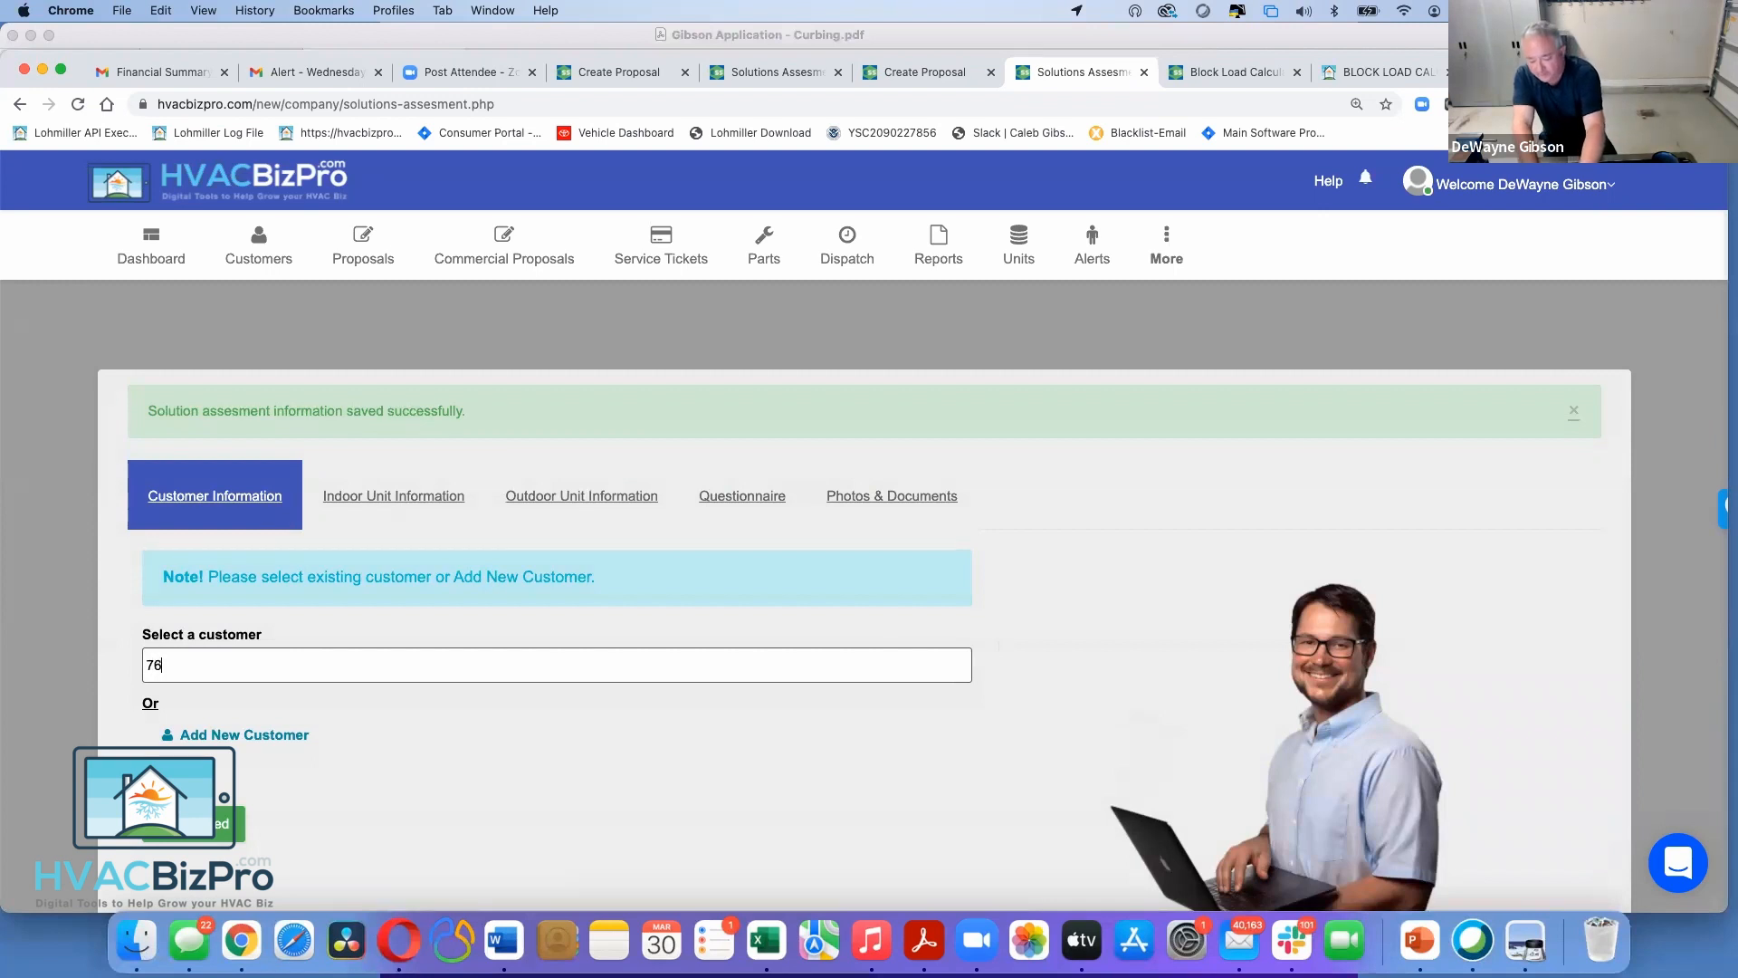
type("41")
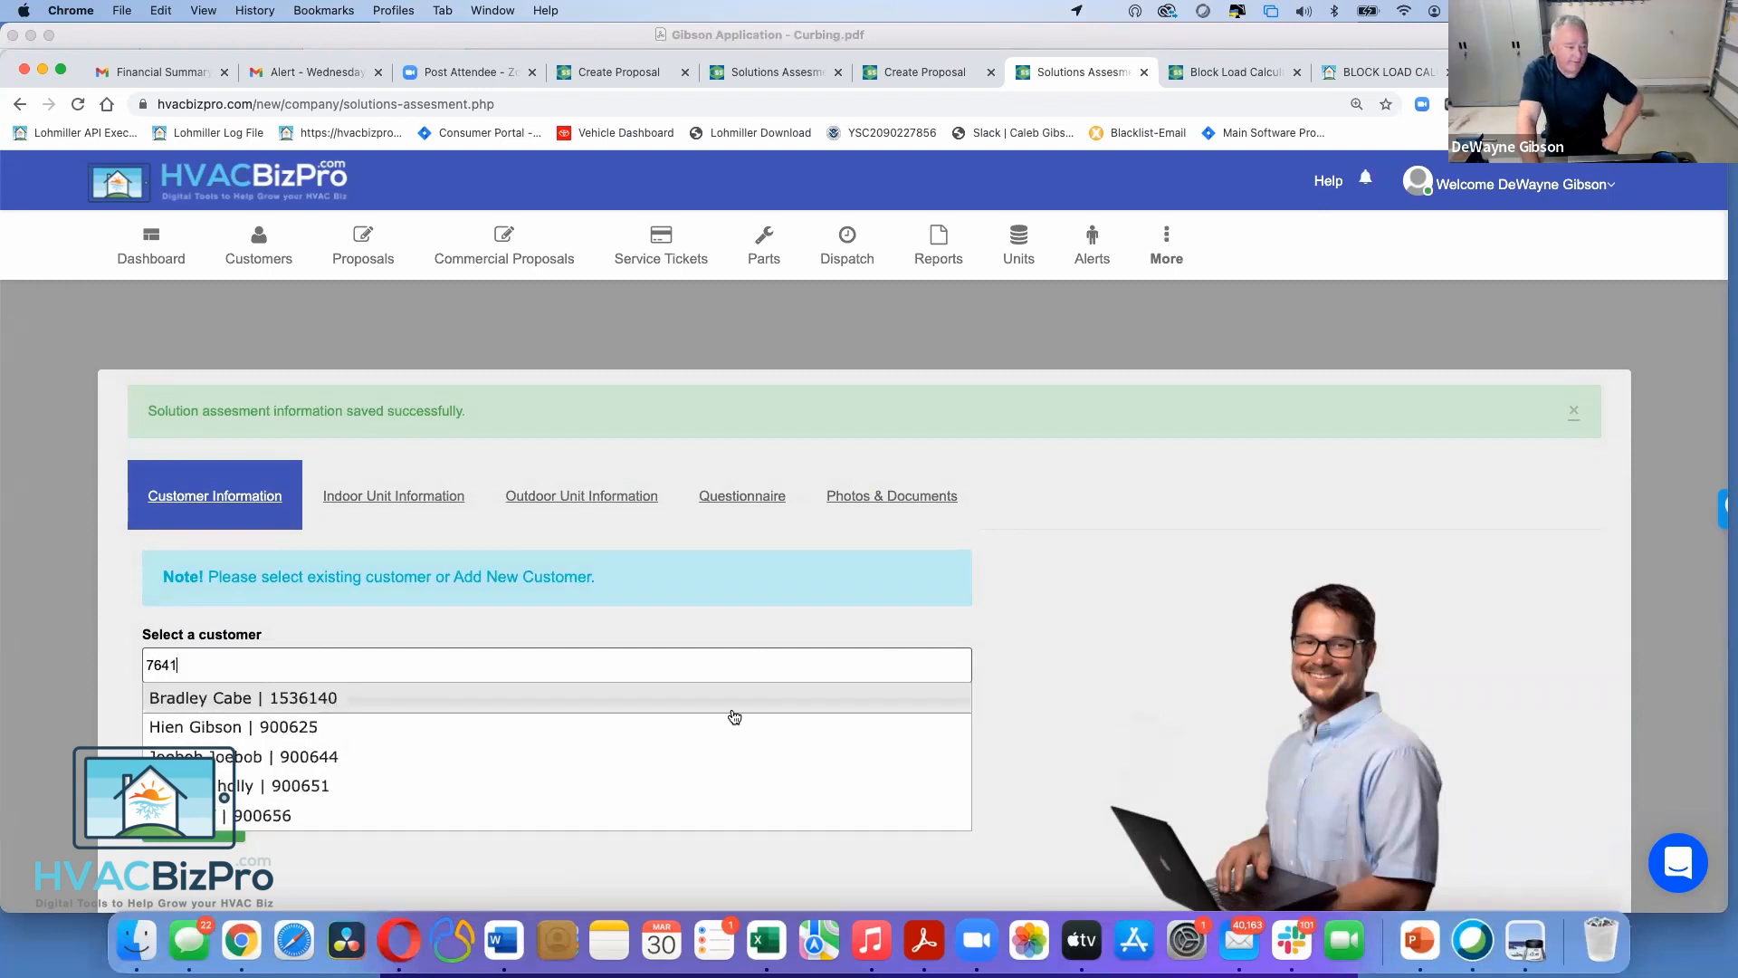
left_click(301, 728)
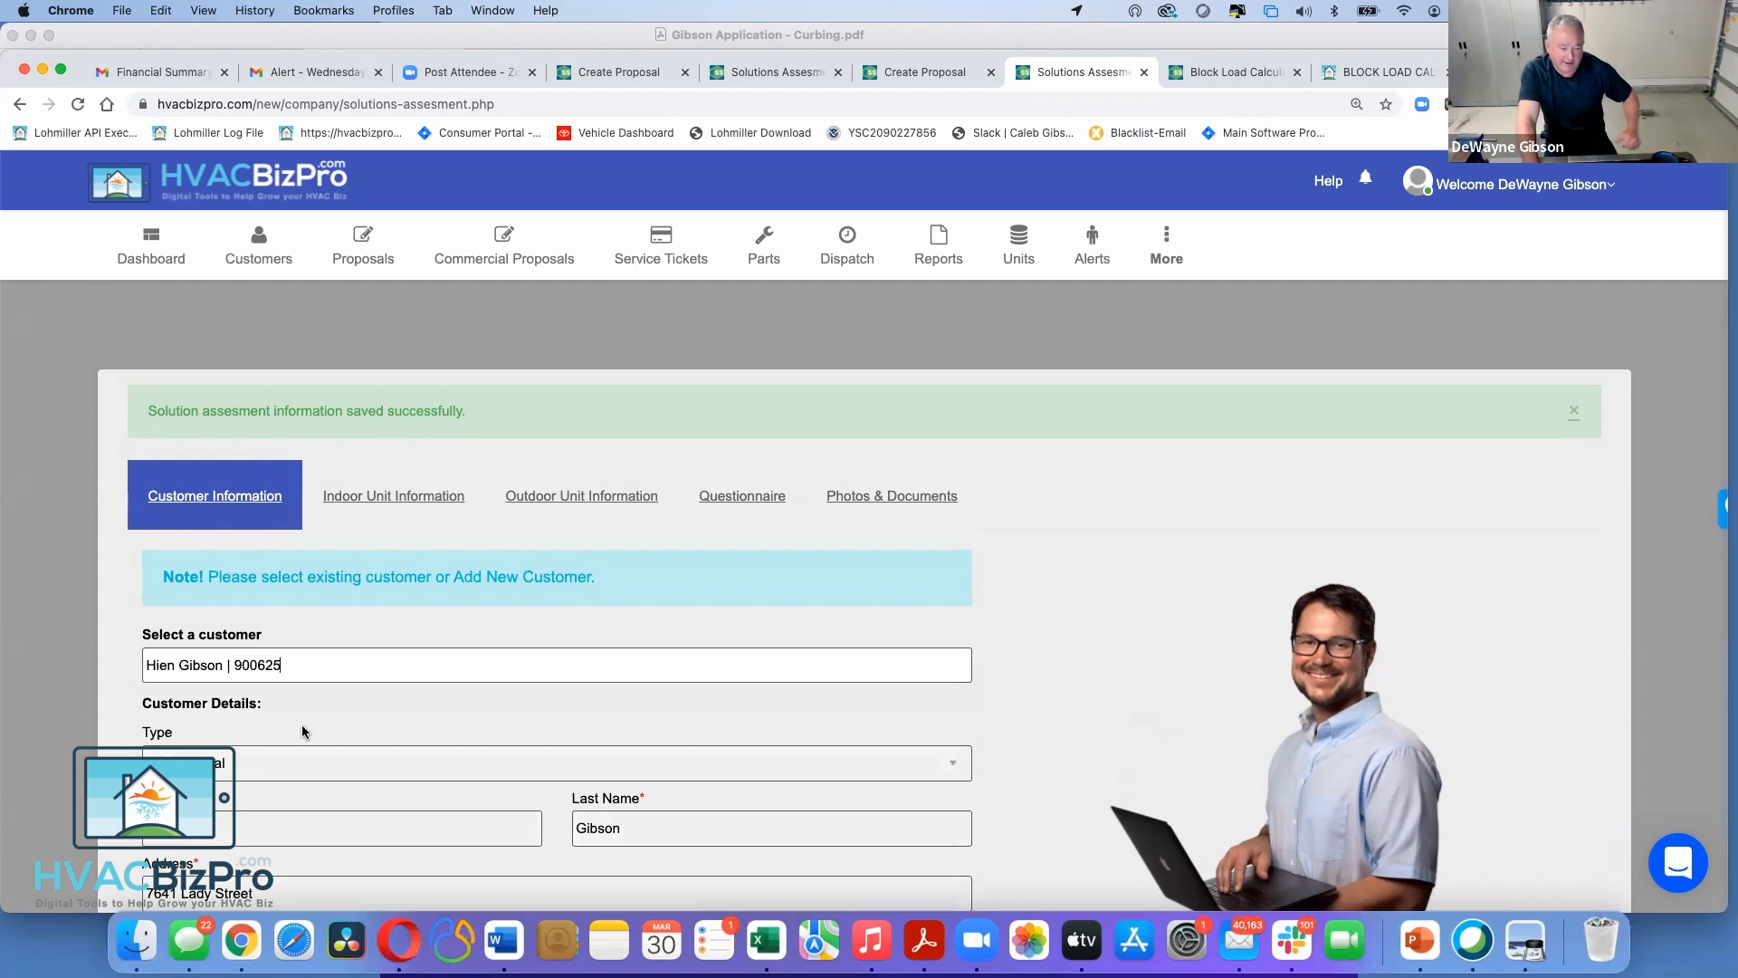
scroll(611, 708, "down", 10)
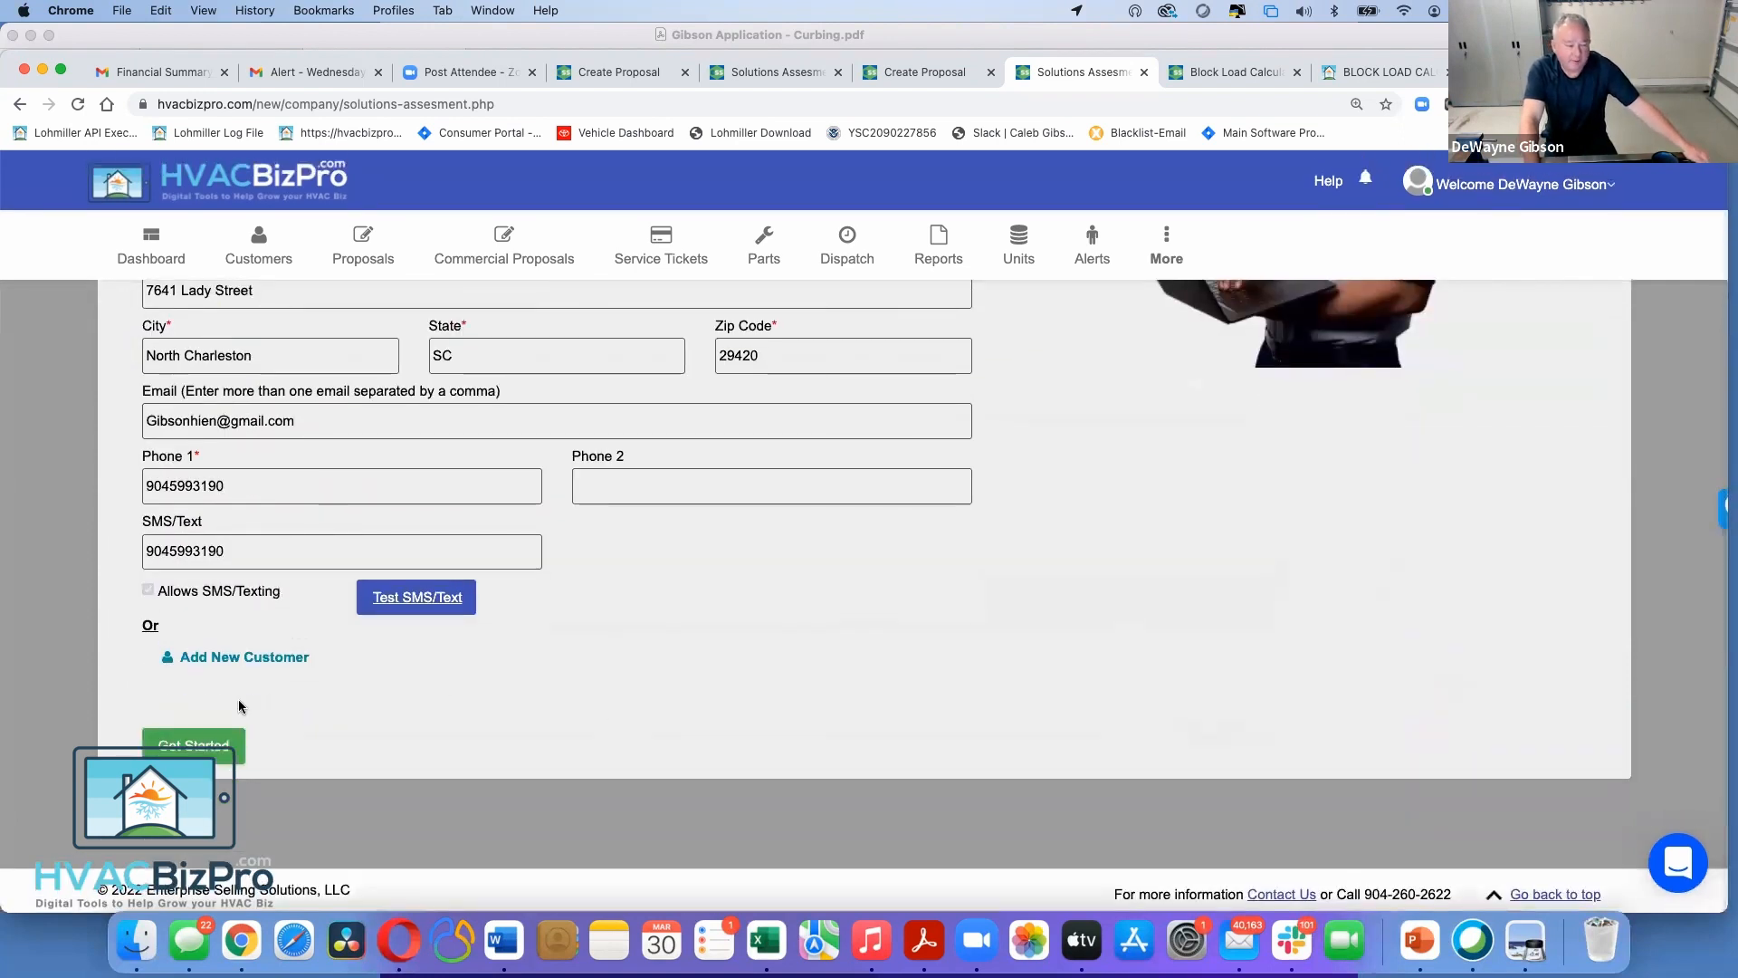
left_click(207, 744)
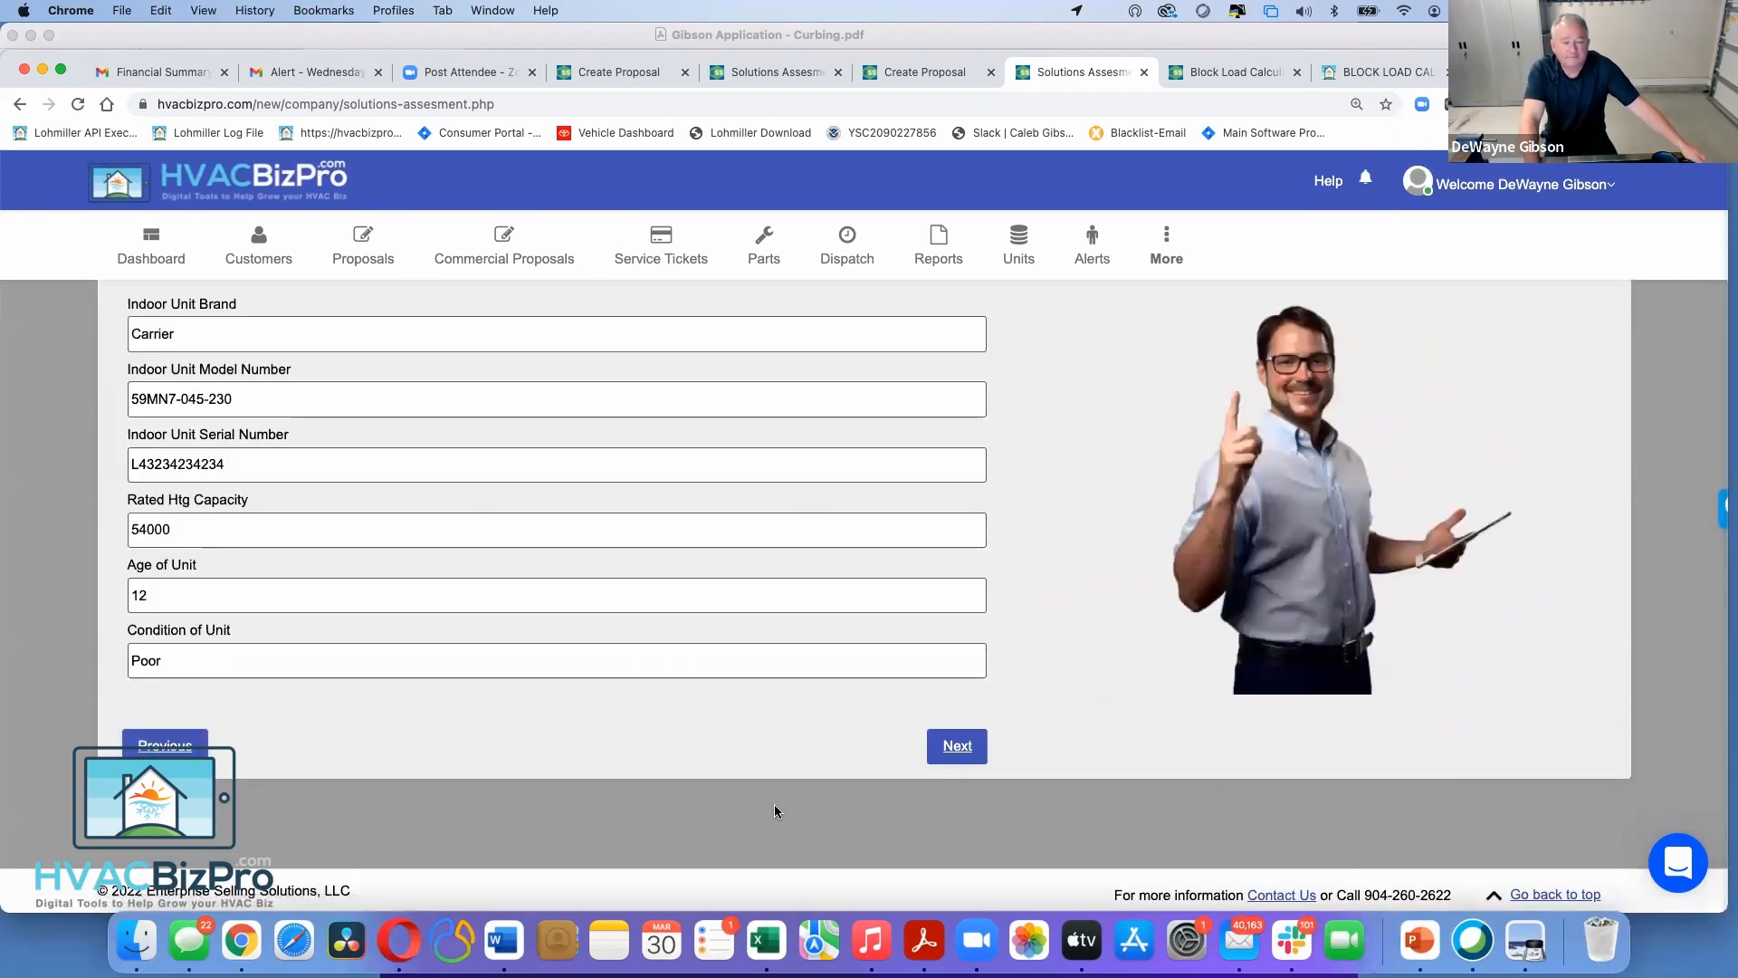
Advance to the assessment's photos and documents page and confirm creating a proposal from a template
left_click(948, 749)
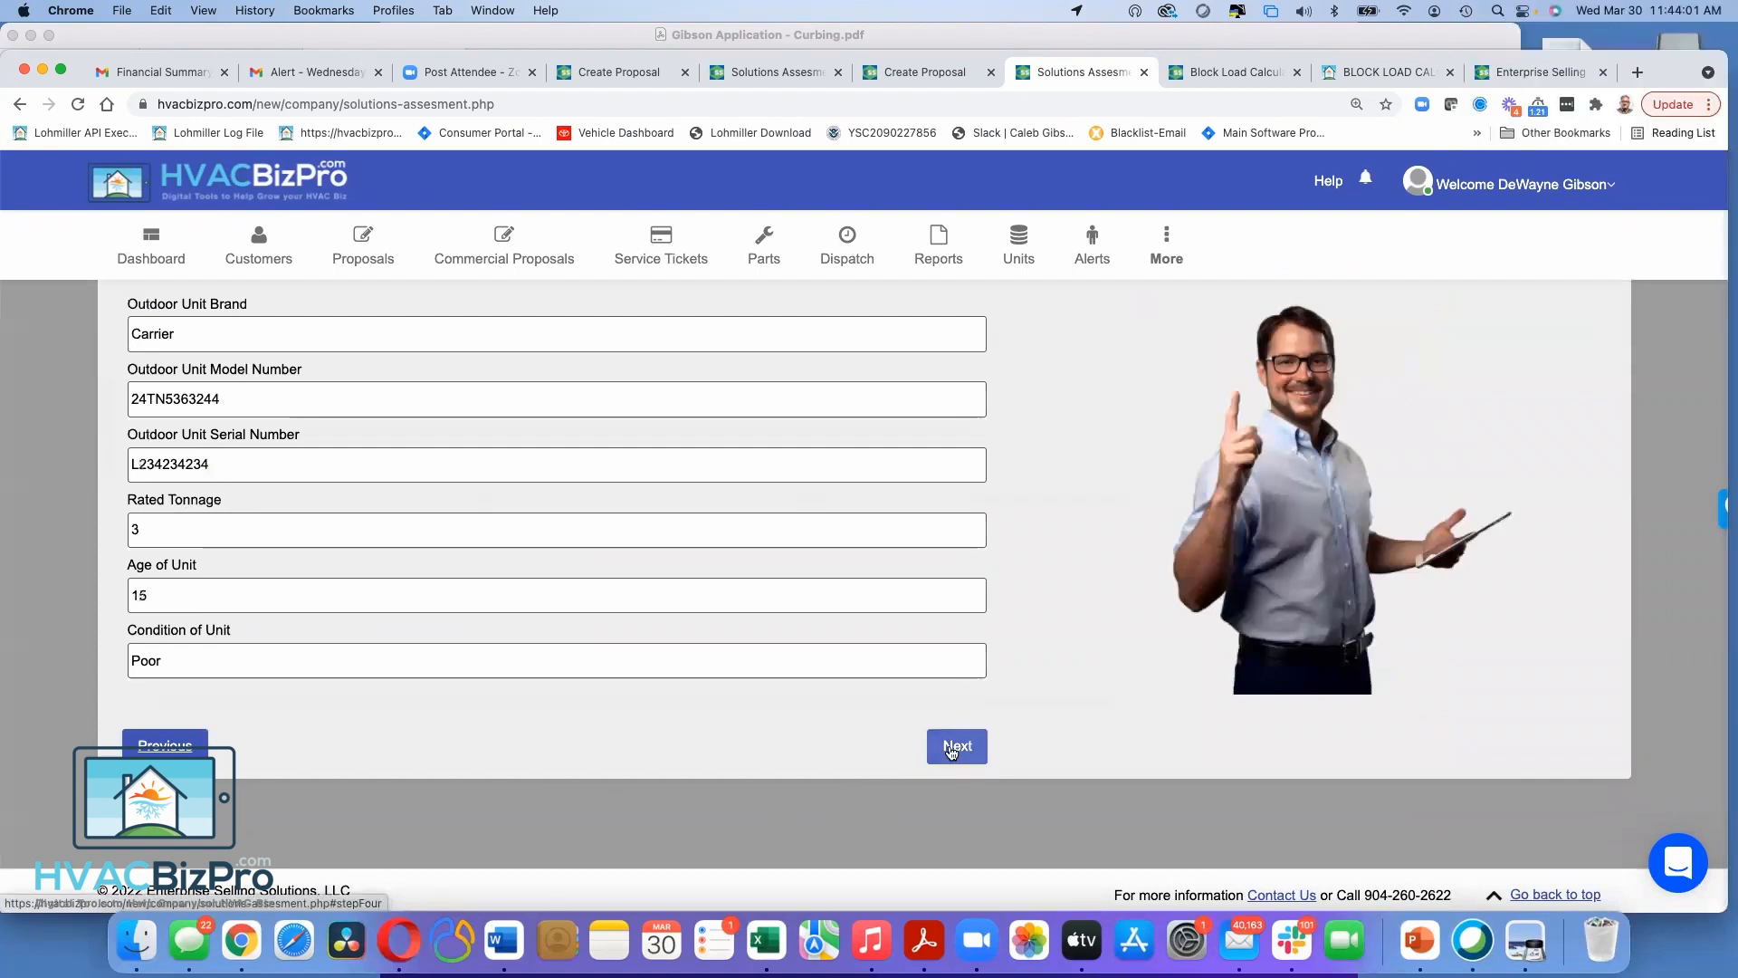
left_click(949, 749)
left_click(957, 584)
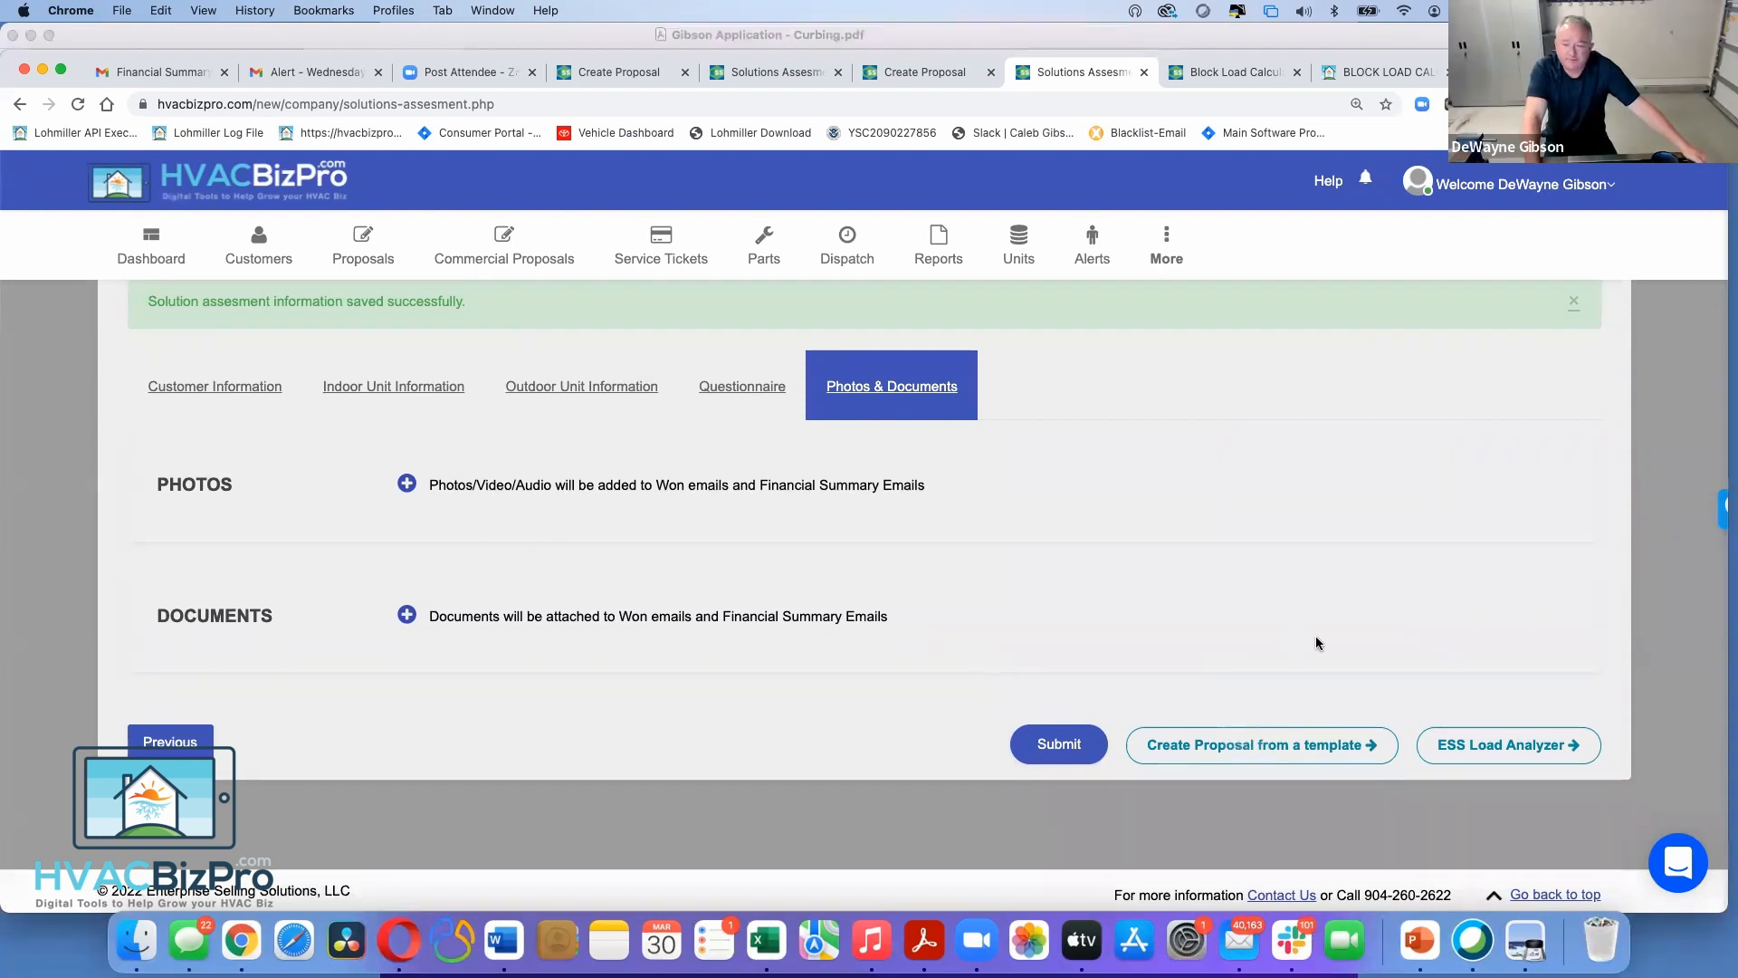
left_click(1239, 747)
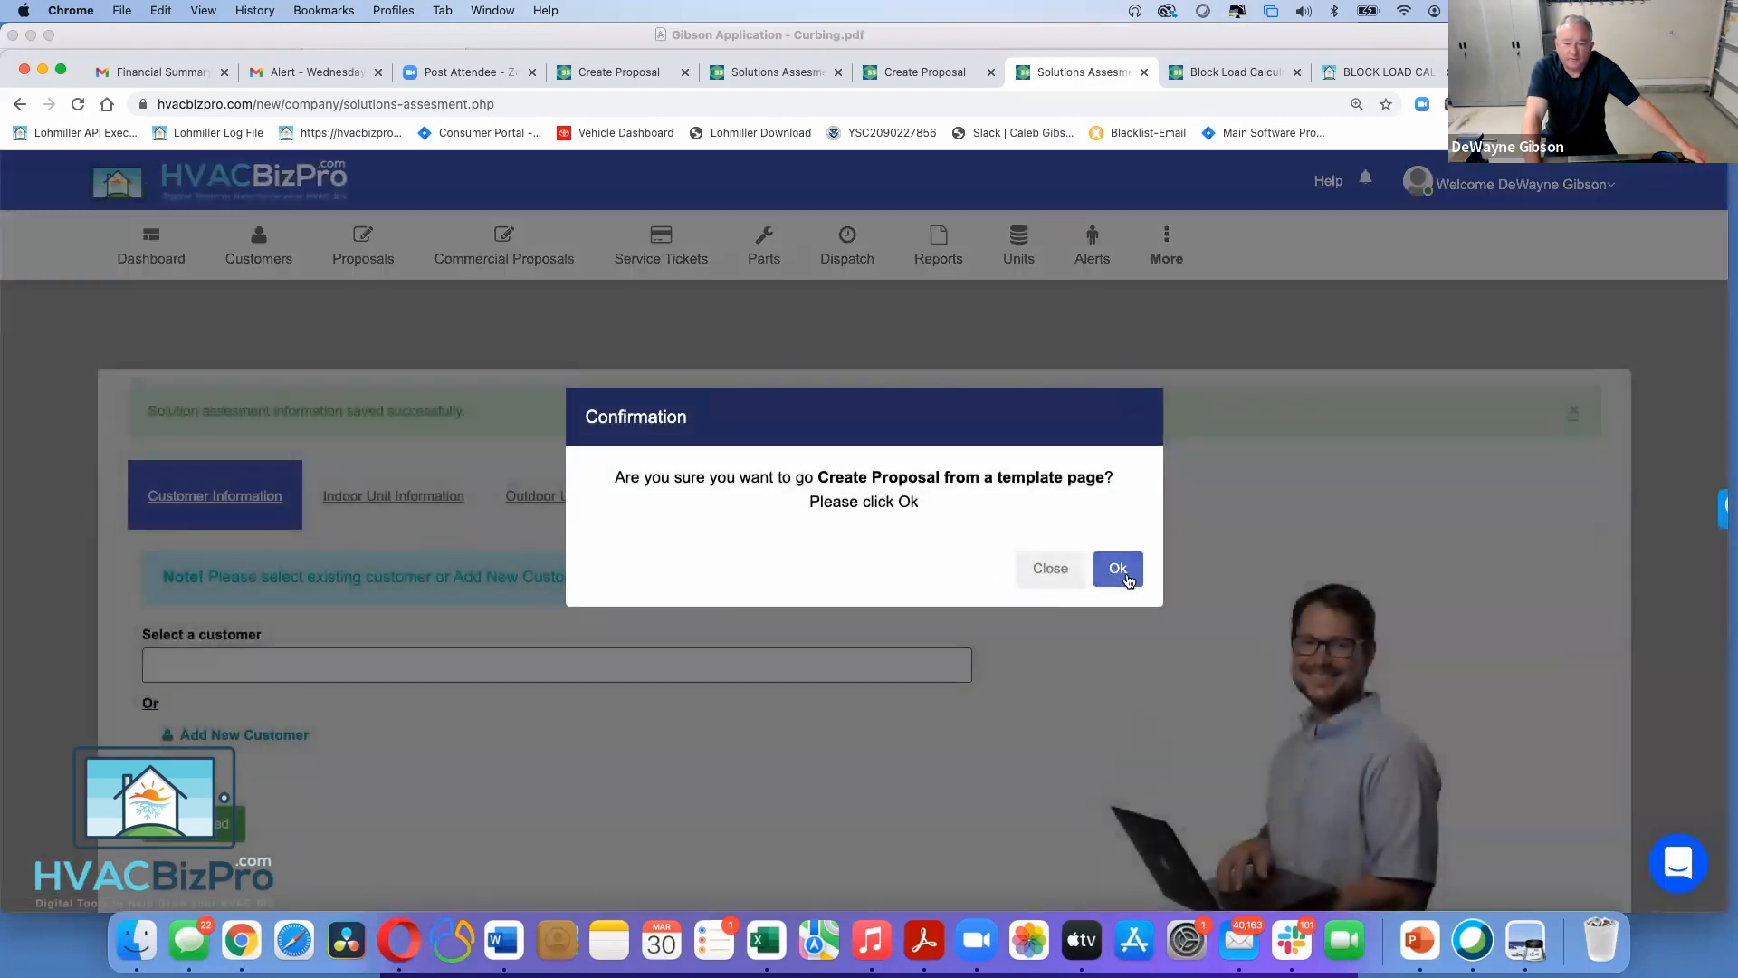
left_click(1120, 571)
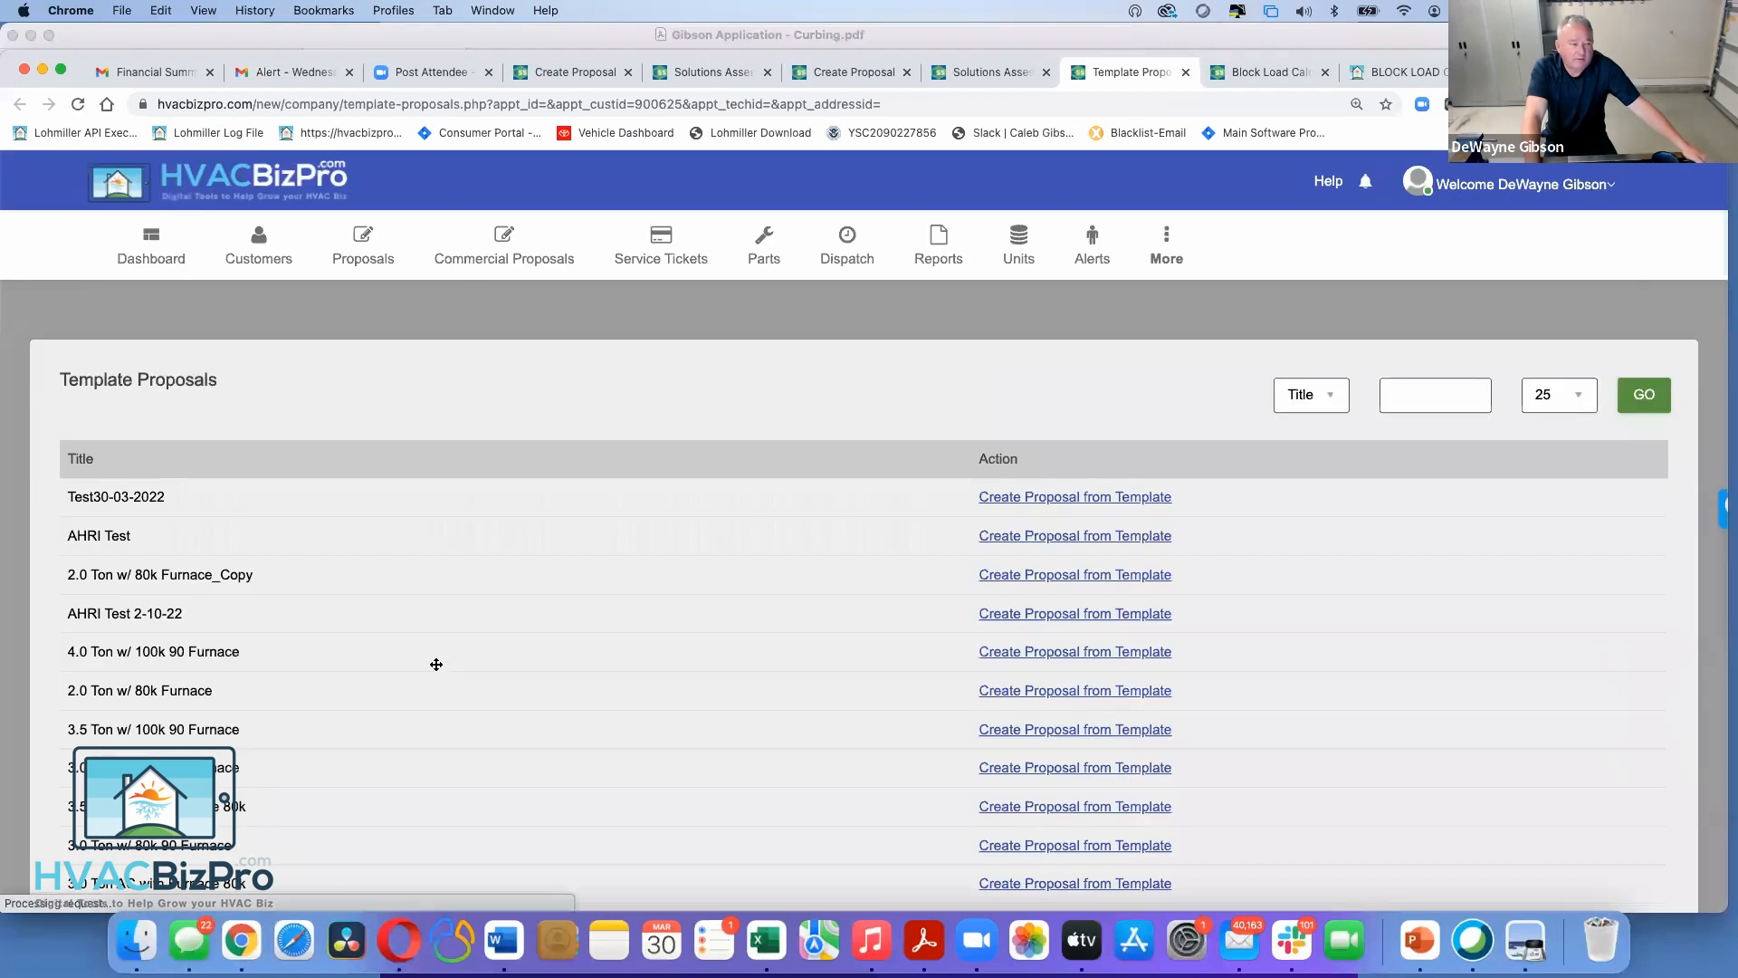
Create a proposal from the "2.0 ton AC w/Gas Furnace 11-15" template, assign the sales rep and save it
scroll(437, 664, "down", 3)
scroll(436, 664, "down", 5)
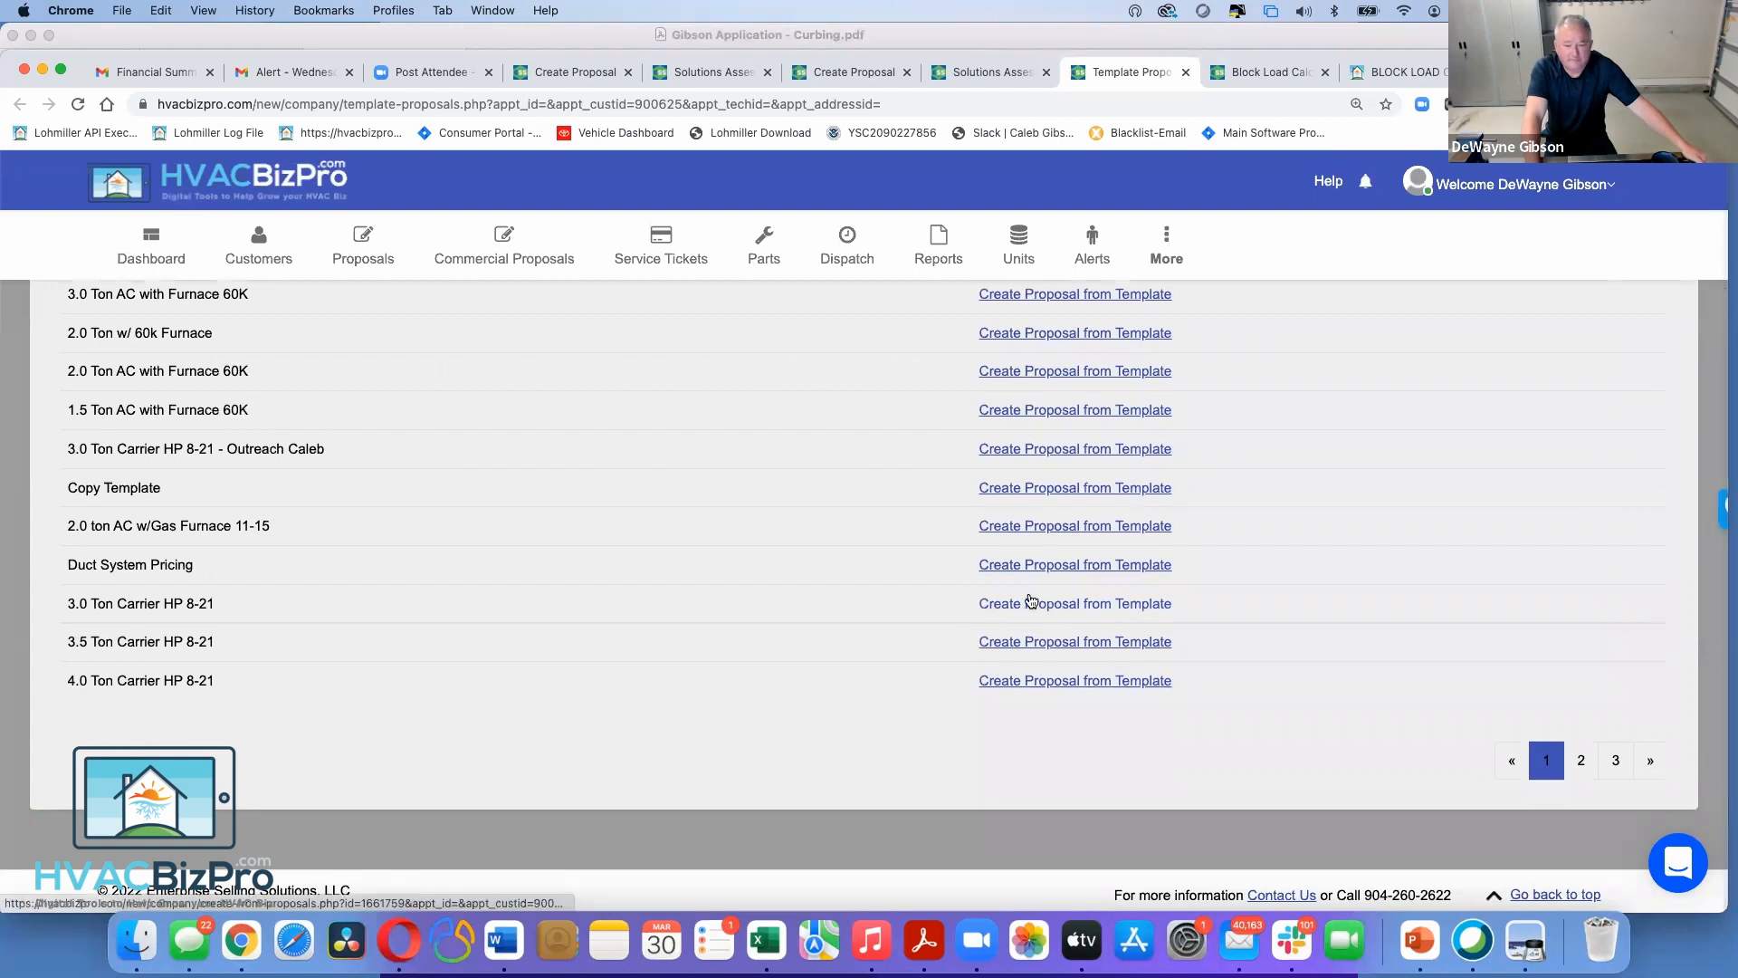
left_click(1045, 527)
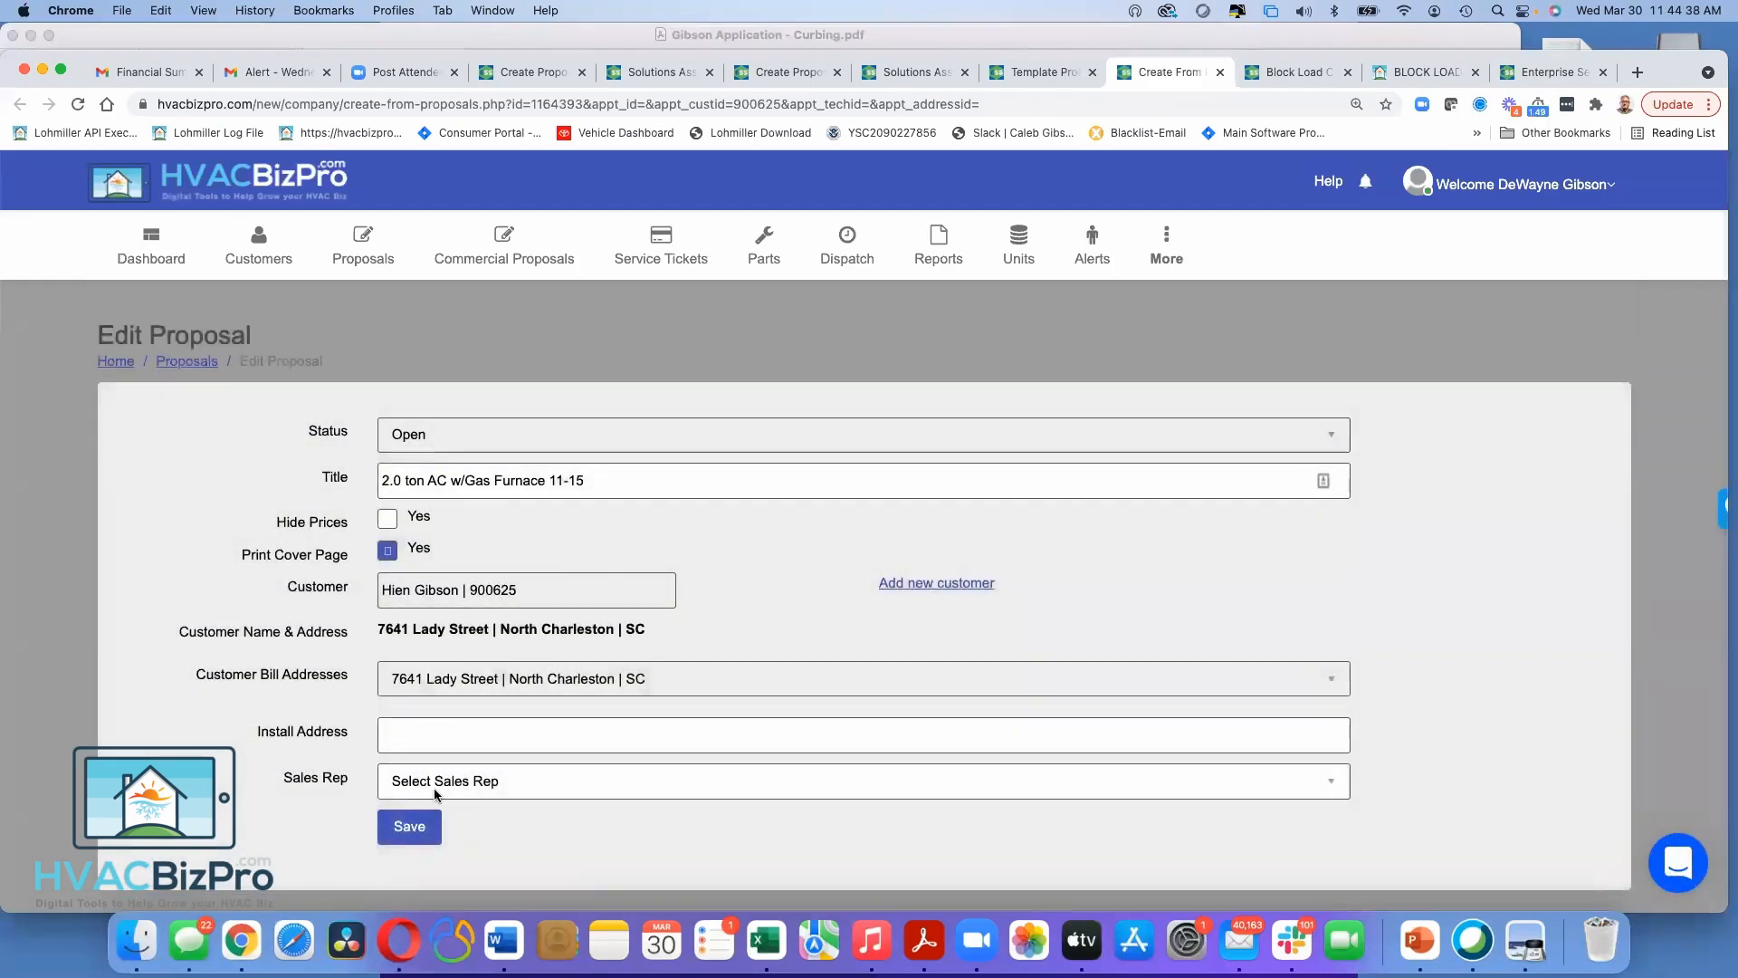
left_click(435, 793)
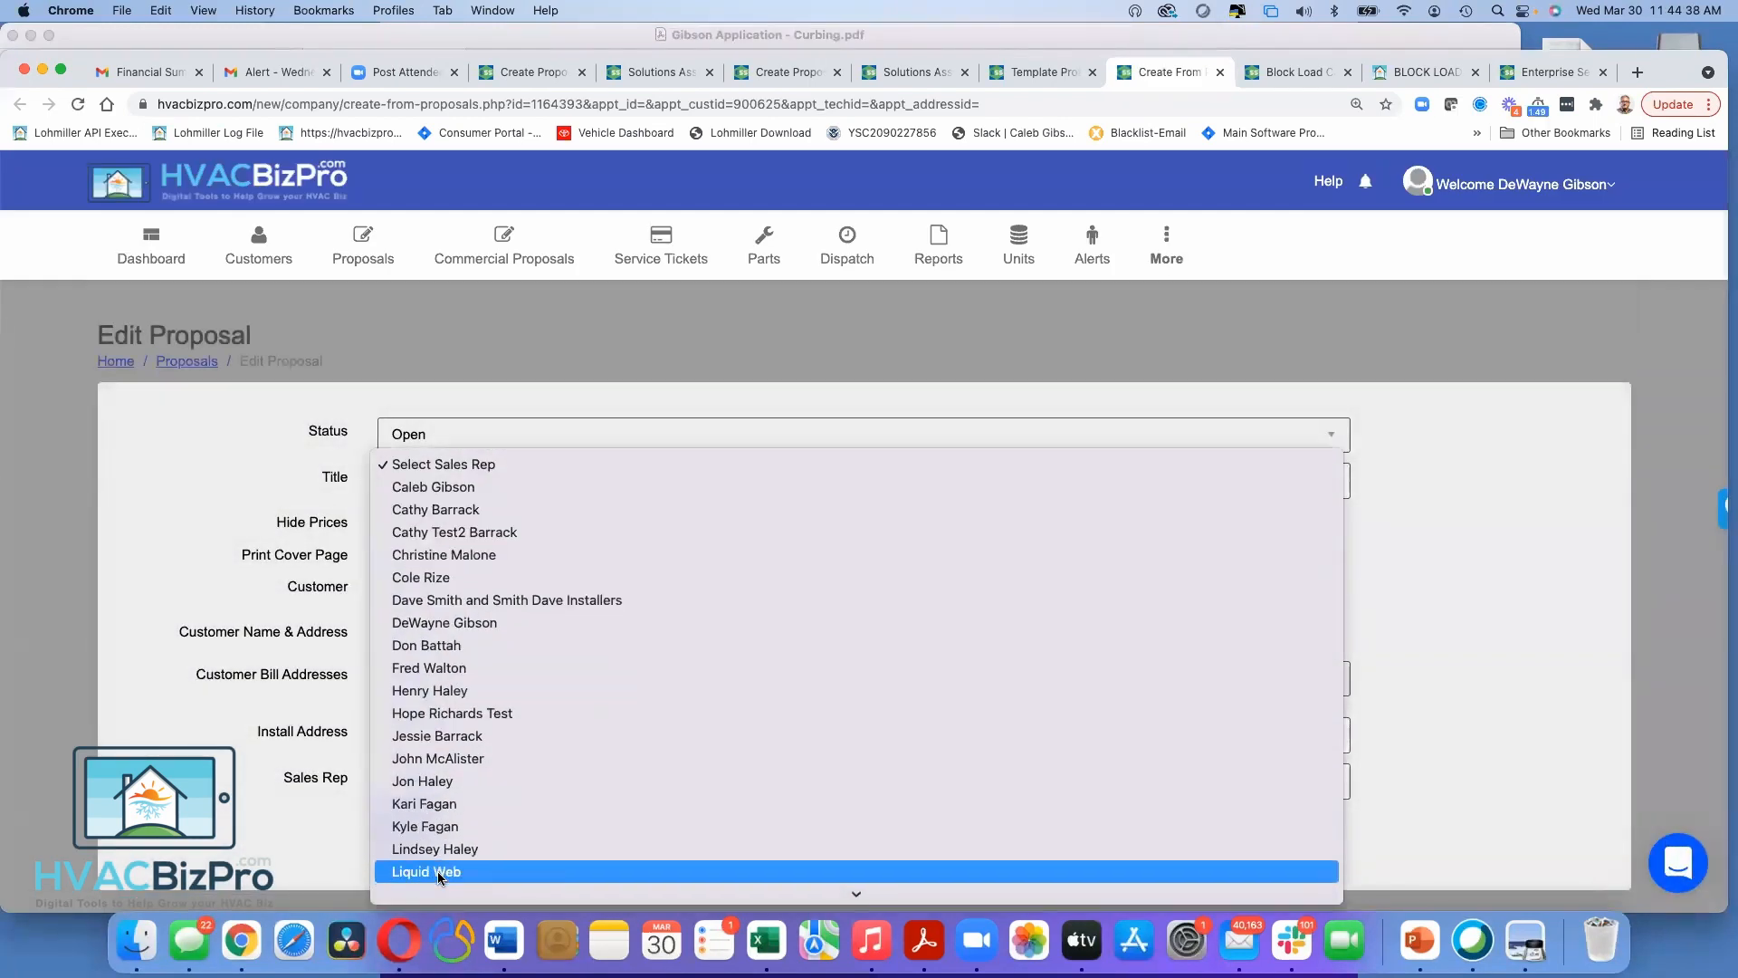
left_click(458, 624)
left_click(409, 826)
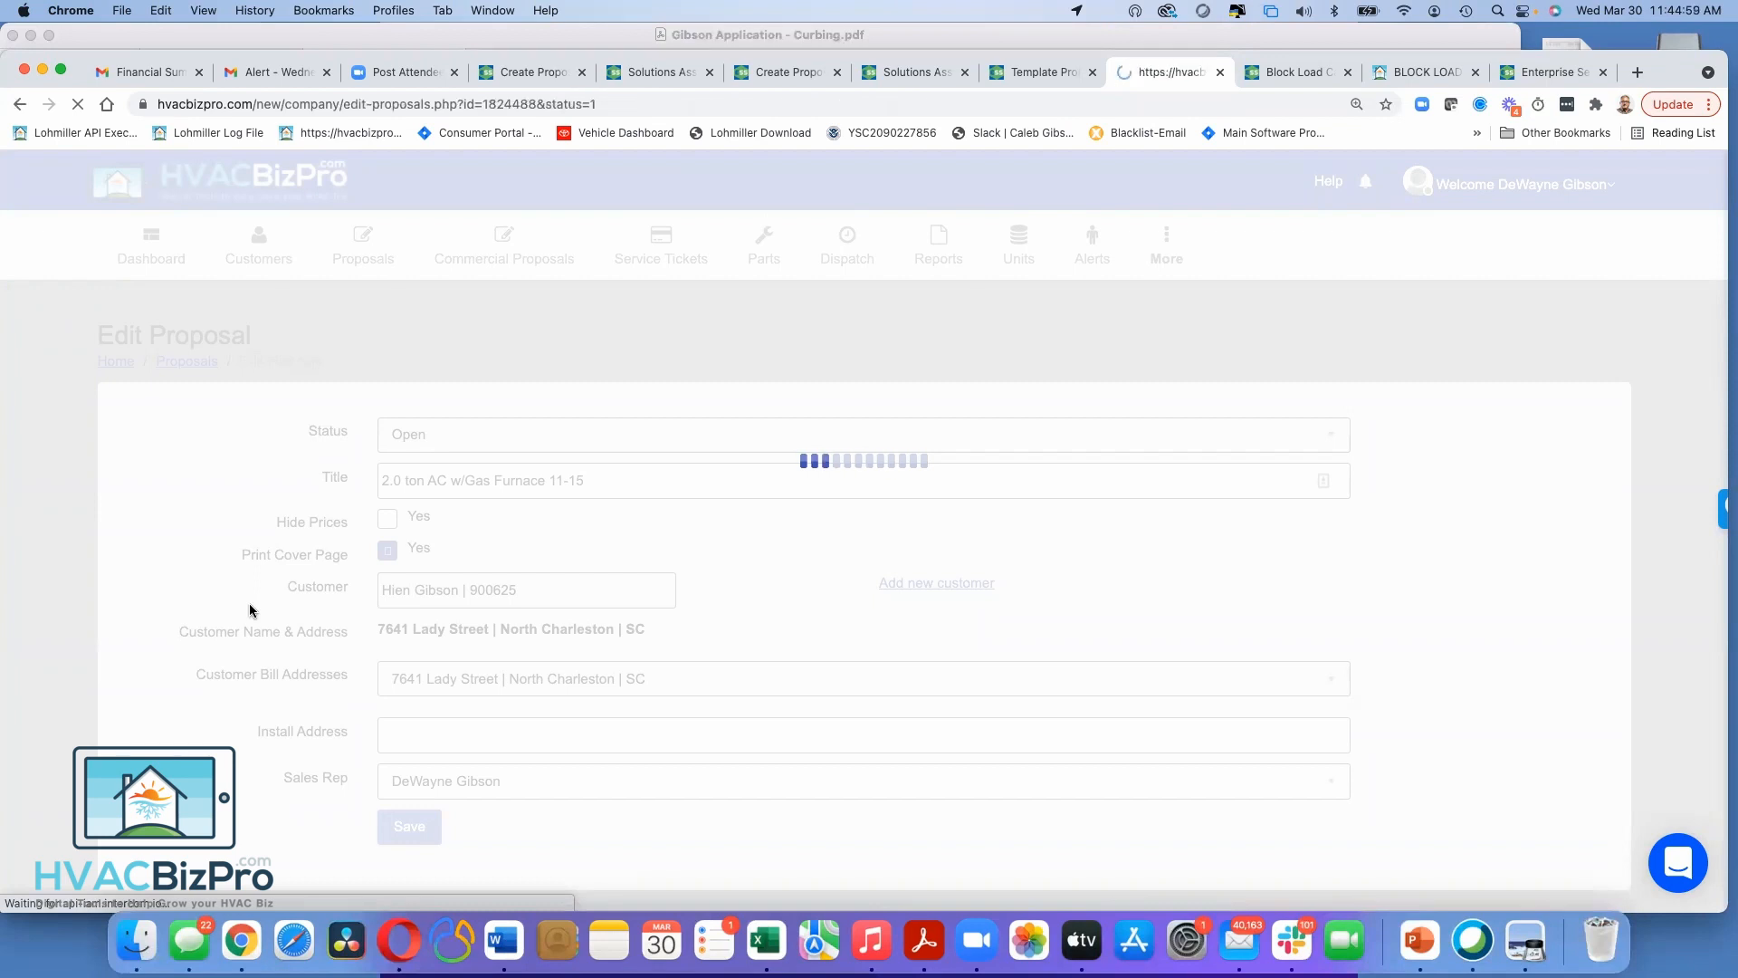
Review the saved proposal's equipment units, service and financial details, payment options, attachments and final selling prices
scroll(250, 610, "down", 5)
scroll(250, 610, "up", 2)
scroll(250, 610, "down", 8)
scroll(250, 610, "down", 5)
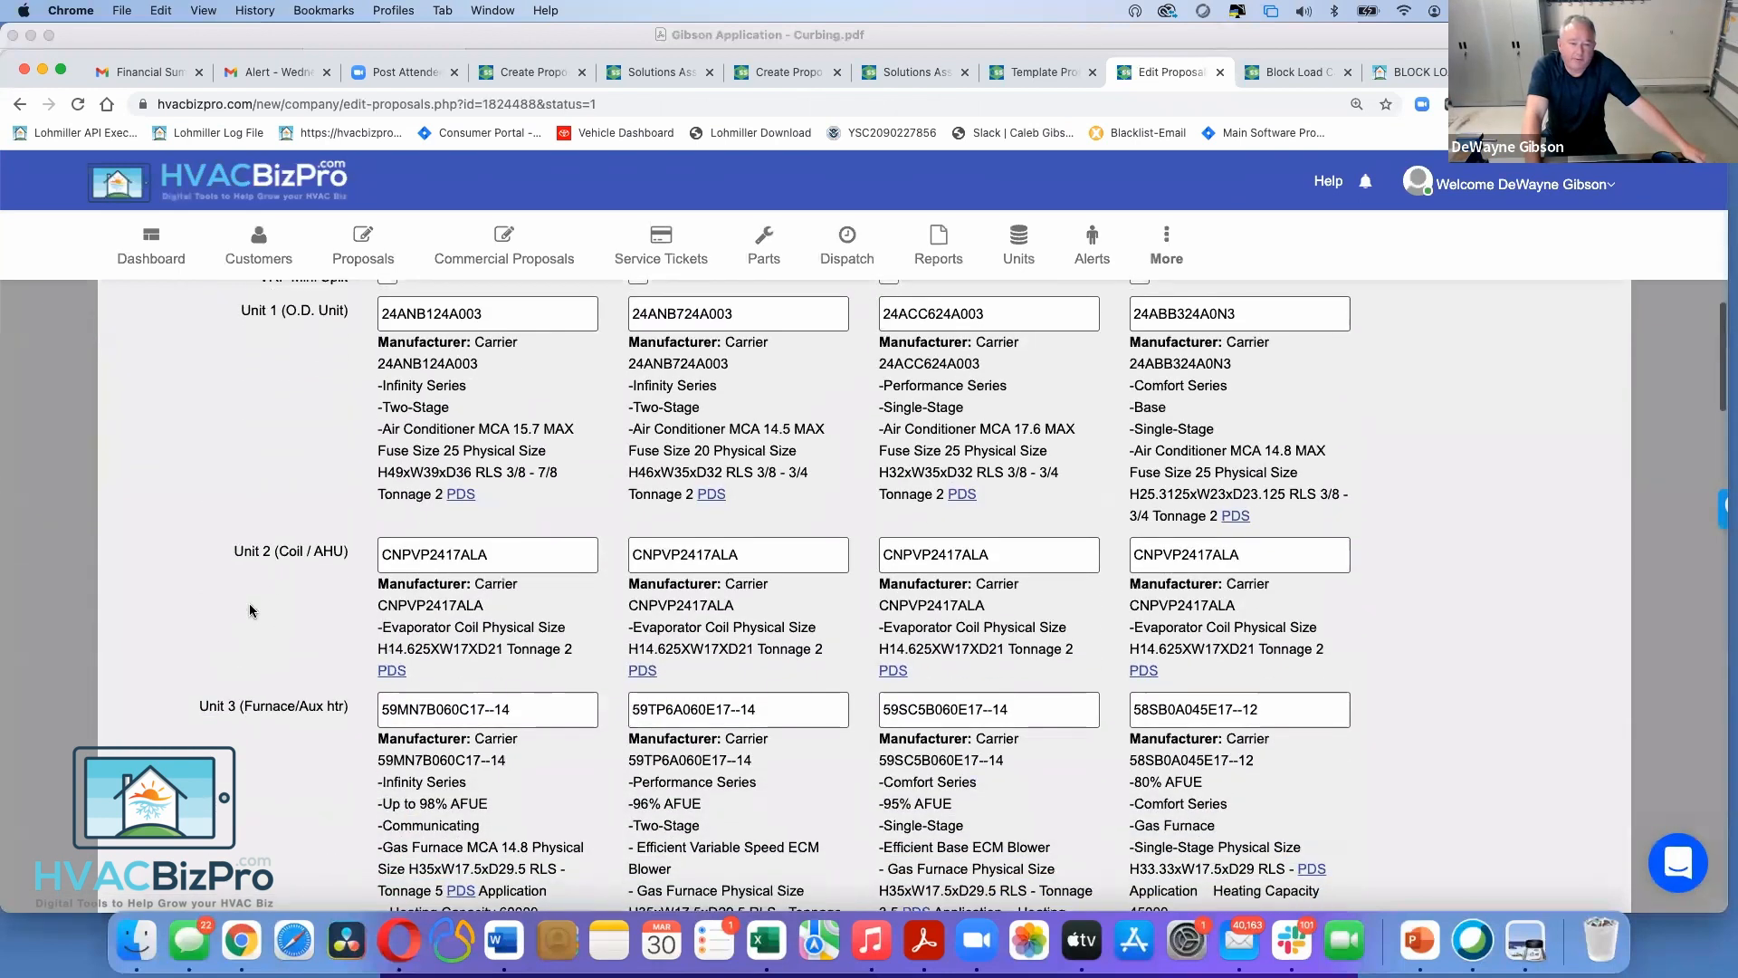
scroll(250, 610, "down", 12)
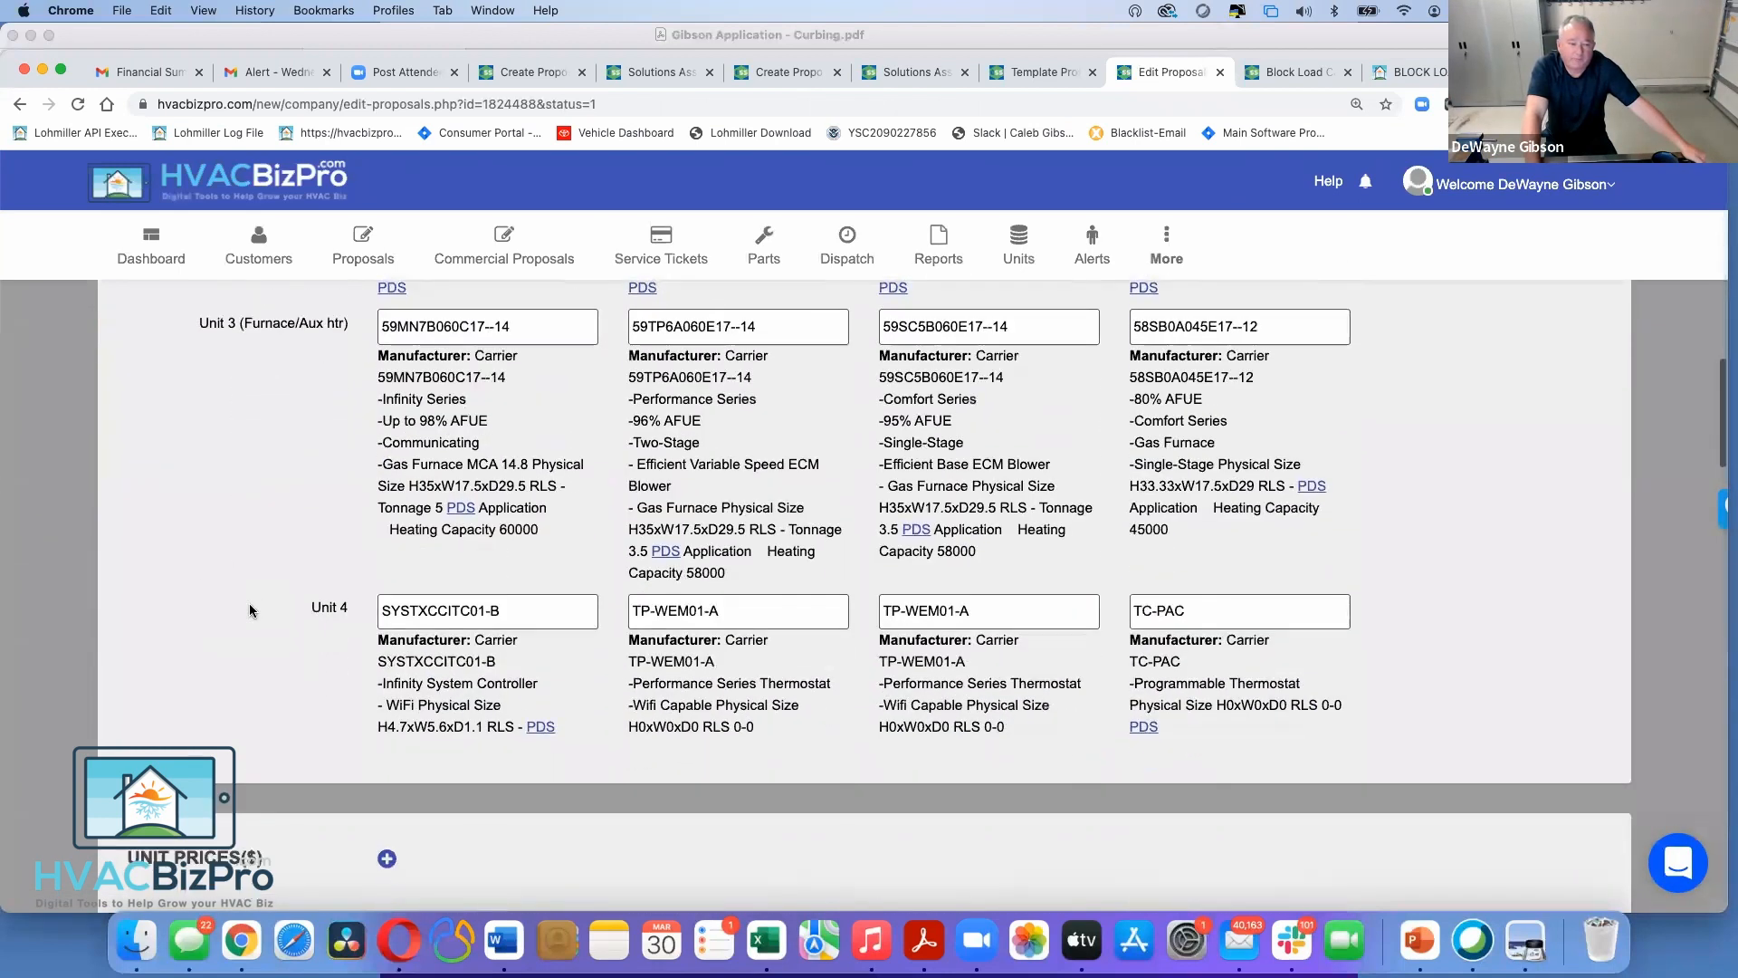
scroll(250, 610, "down", 18)
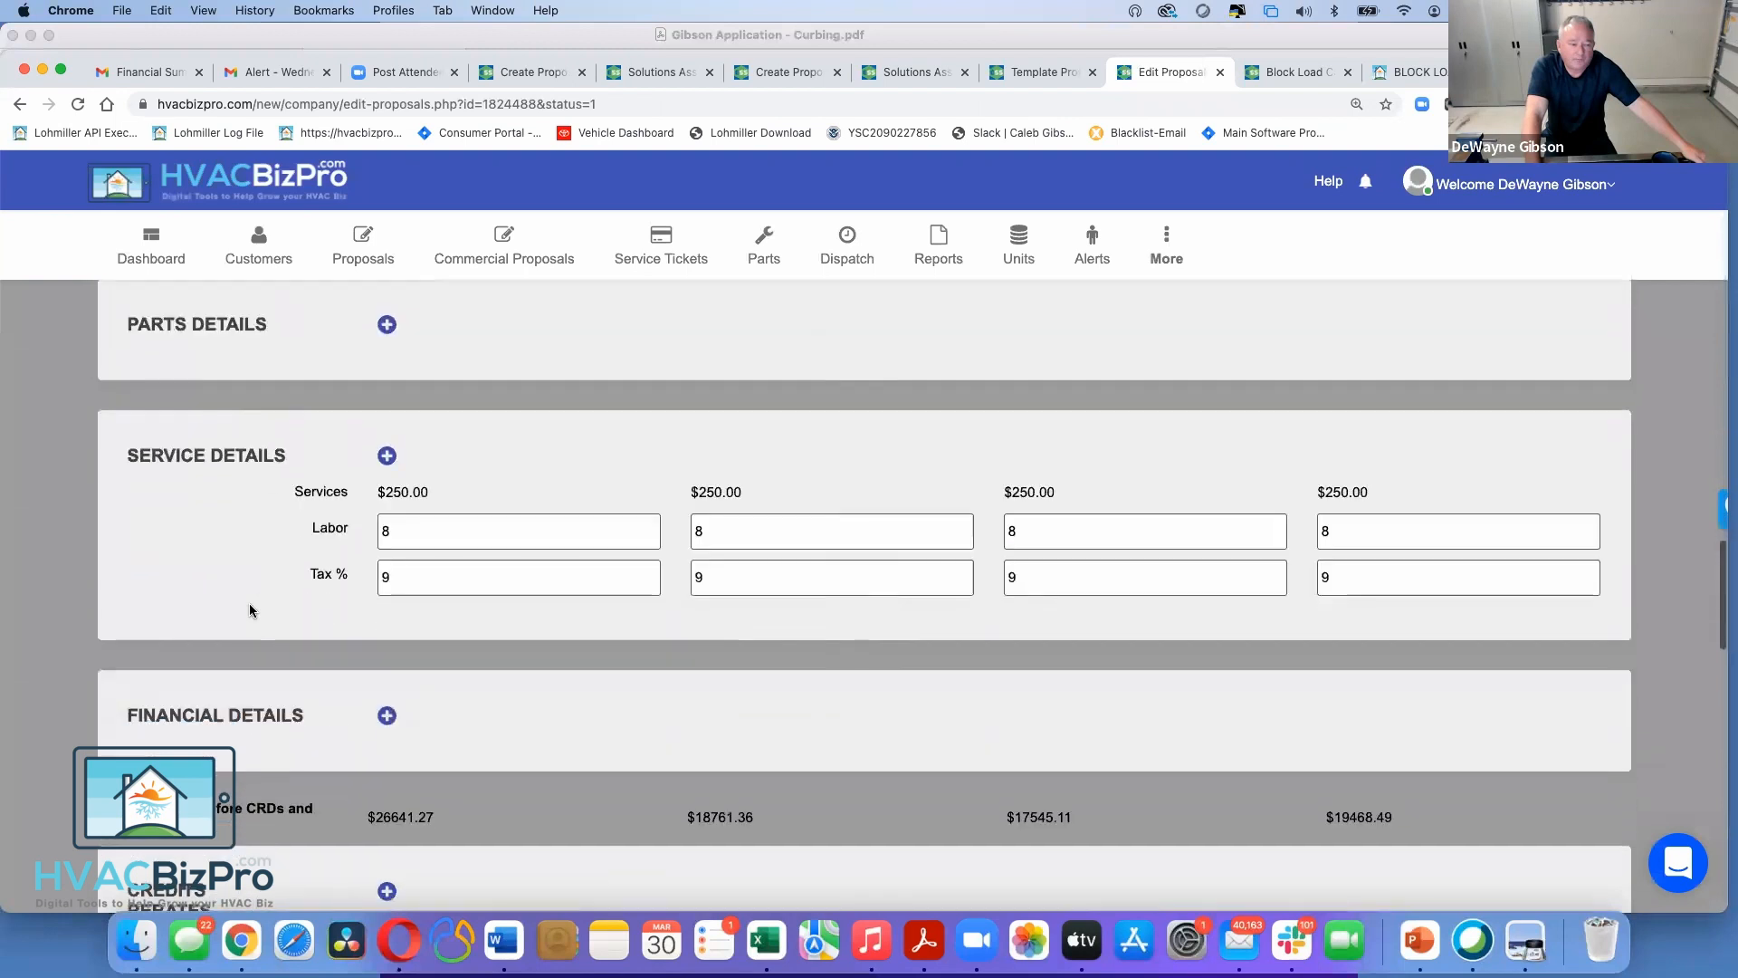
scroll(250, 611, "down", 2)
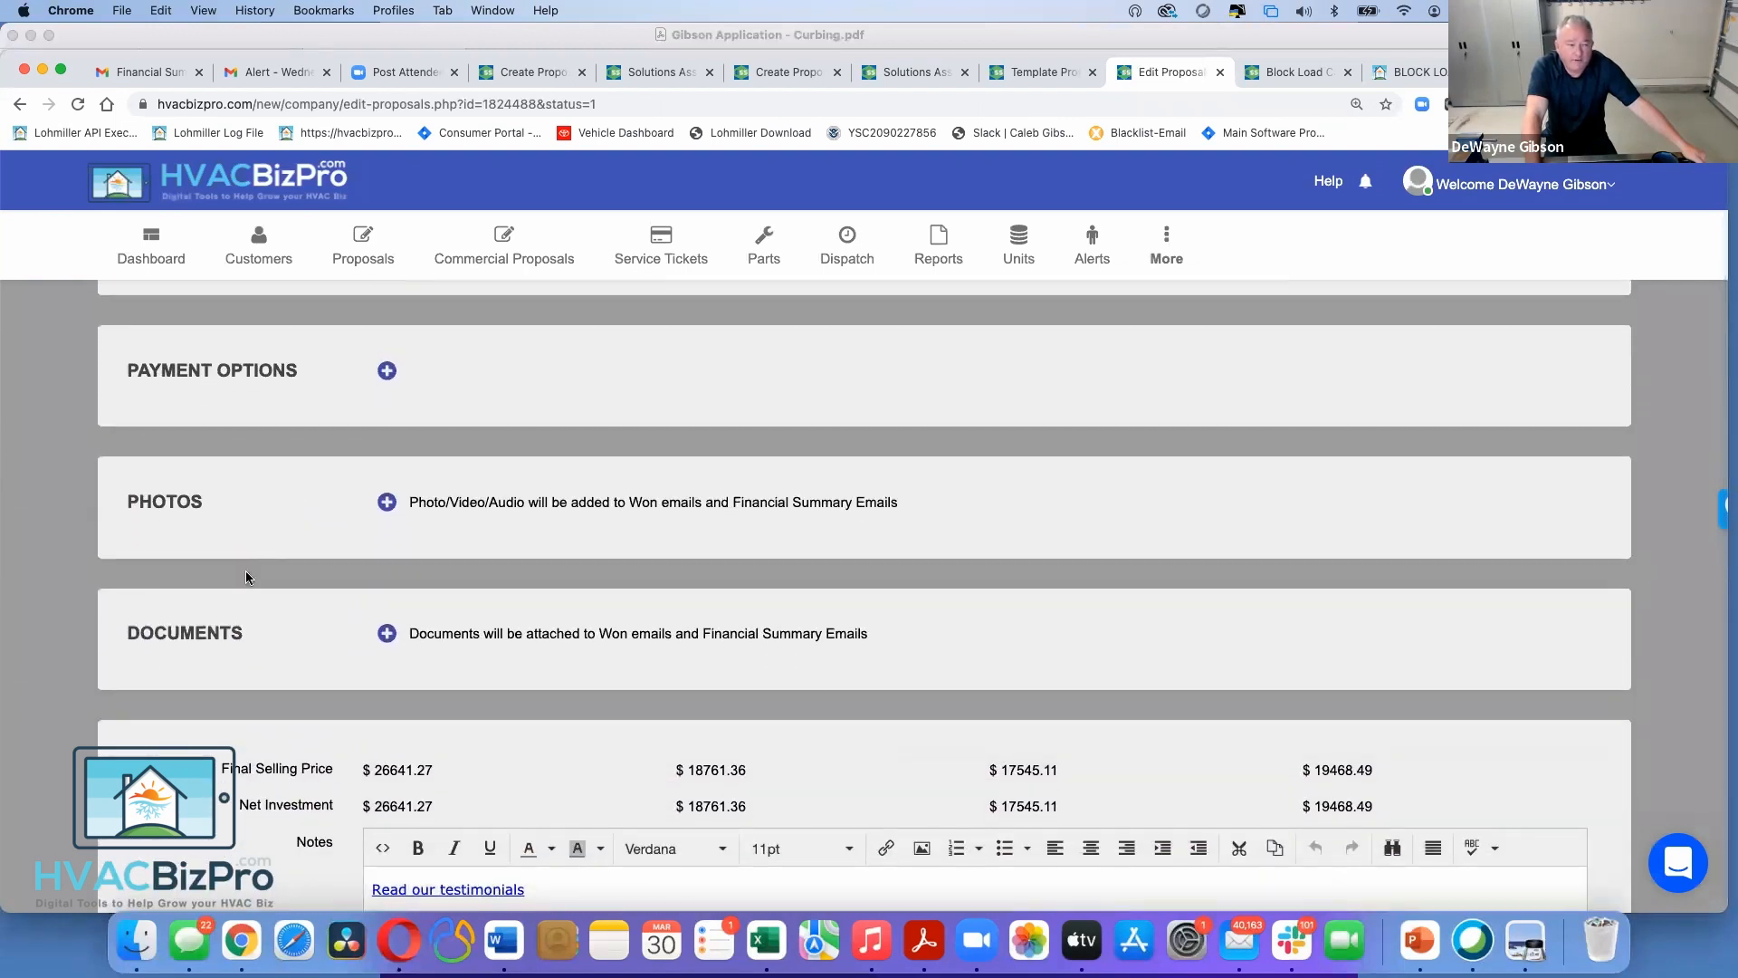
Generate the print version of the 2.0 ton AC w/Gas Furnace 11-15 proposal and open it for viewing
scroll(246, 577, "down", 10)
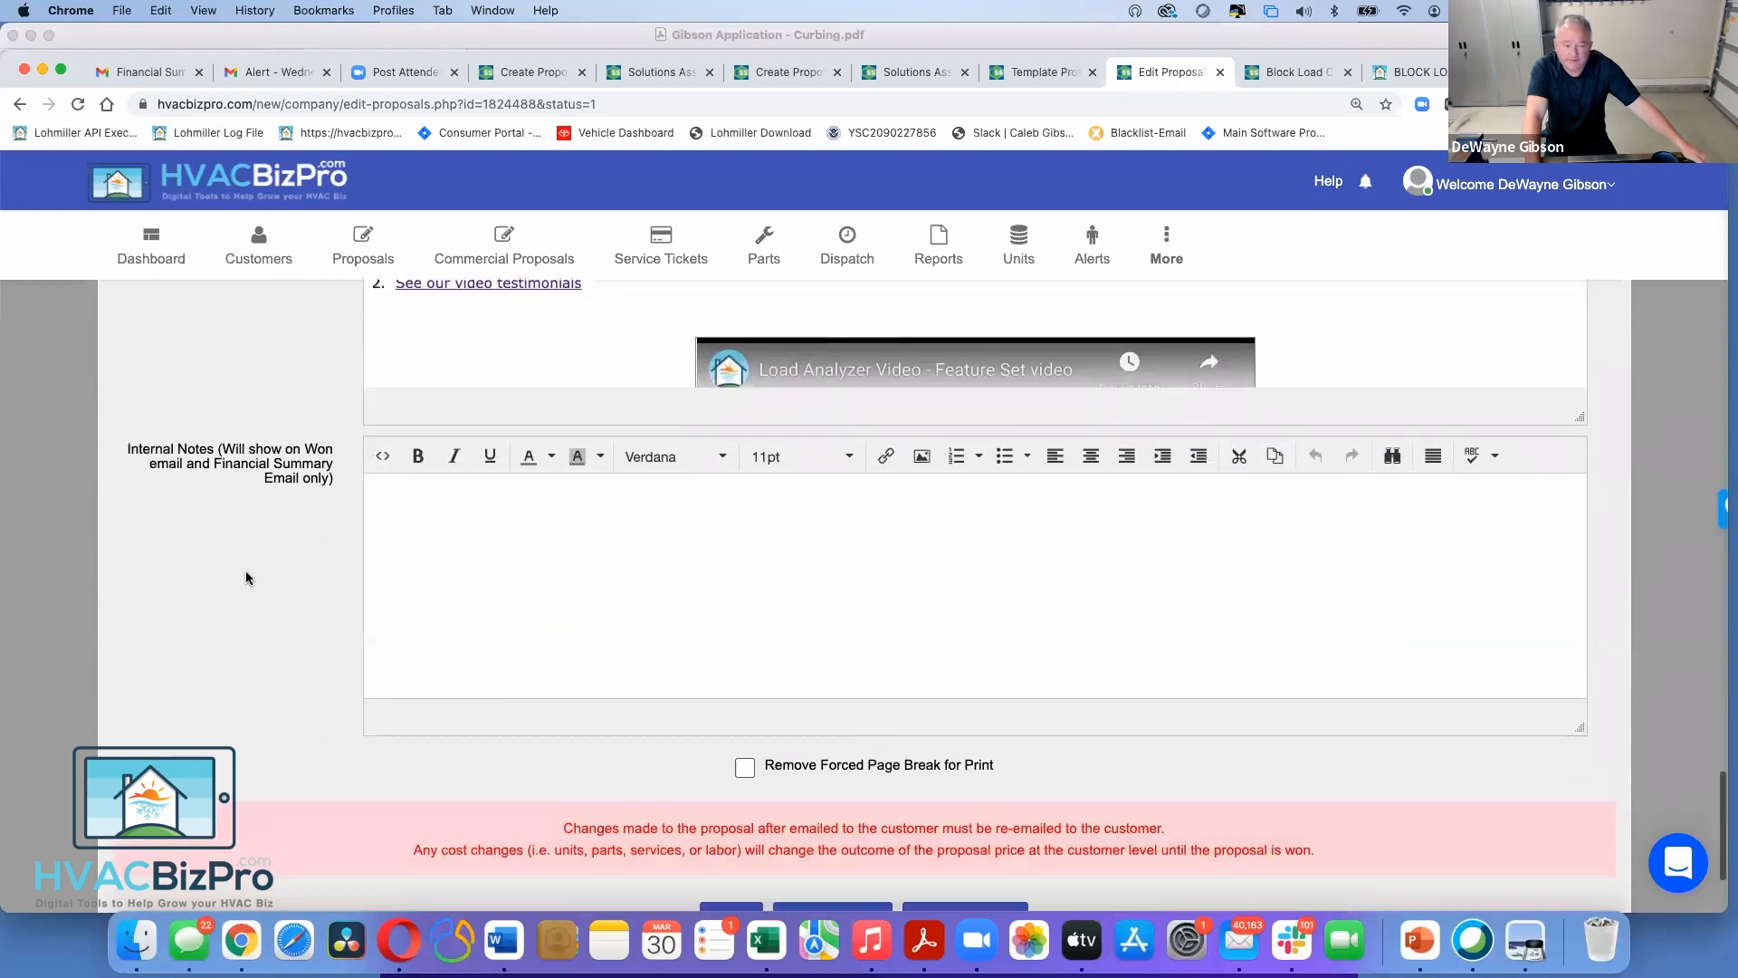
scroll(246, 577, "down", 4)
left_click(830, 716)
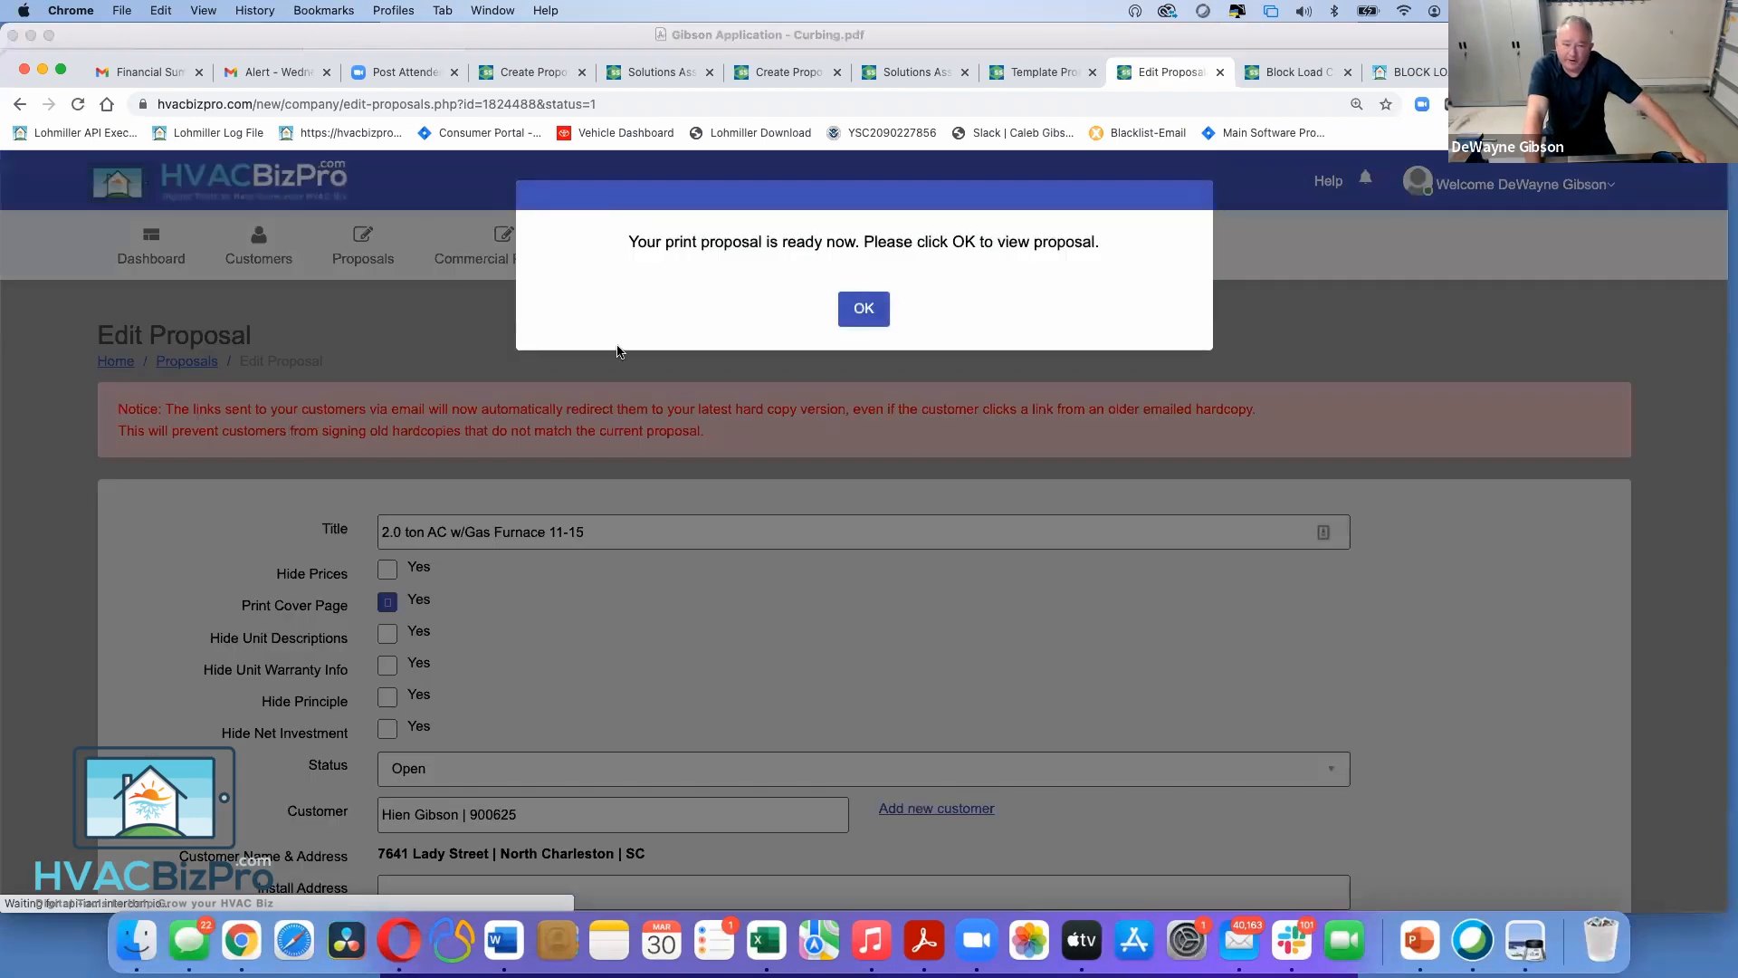
left_click(863, 309)
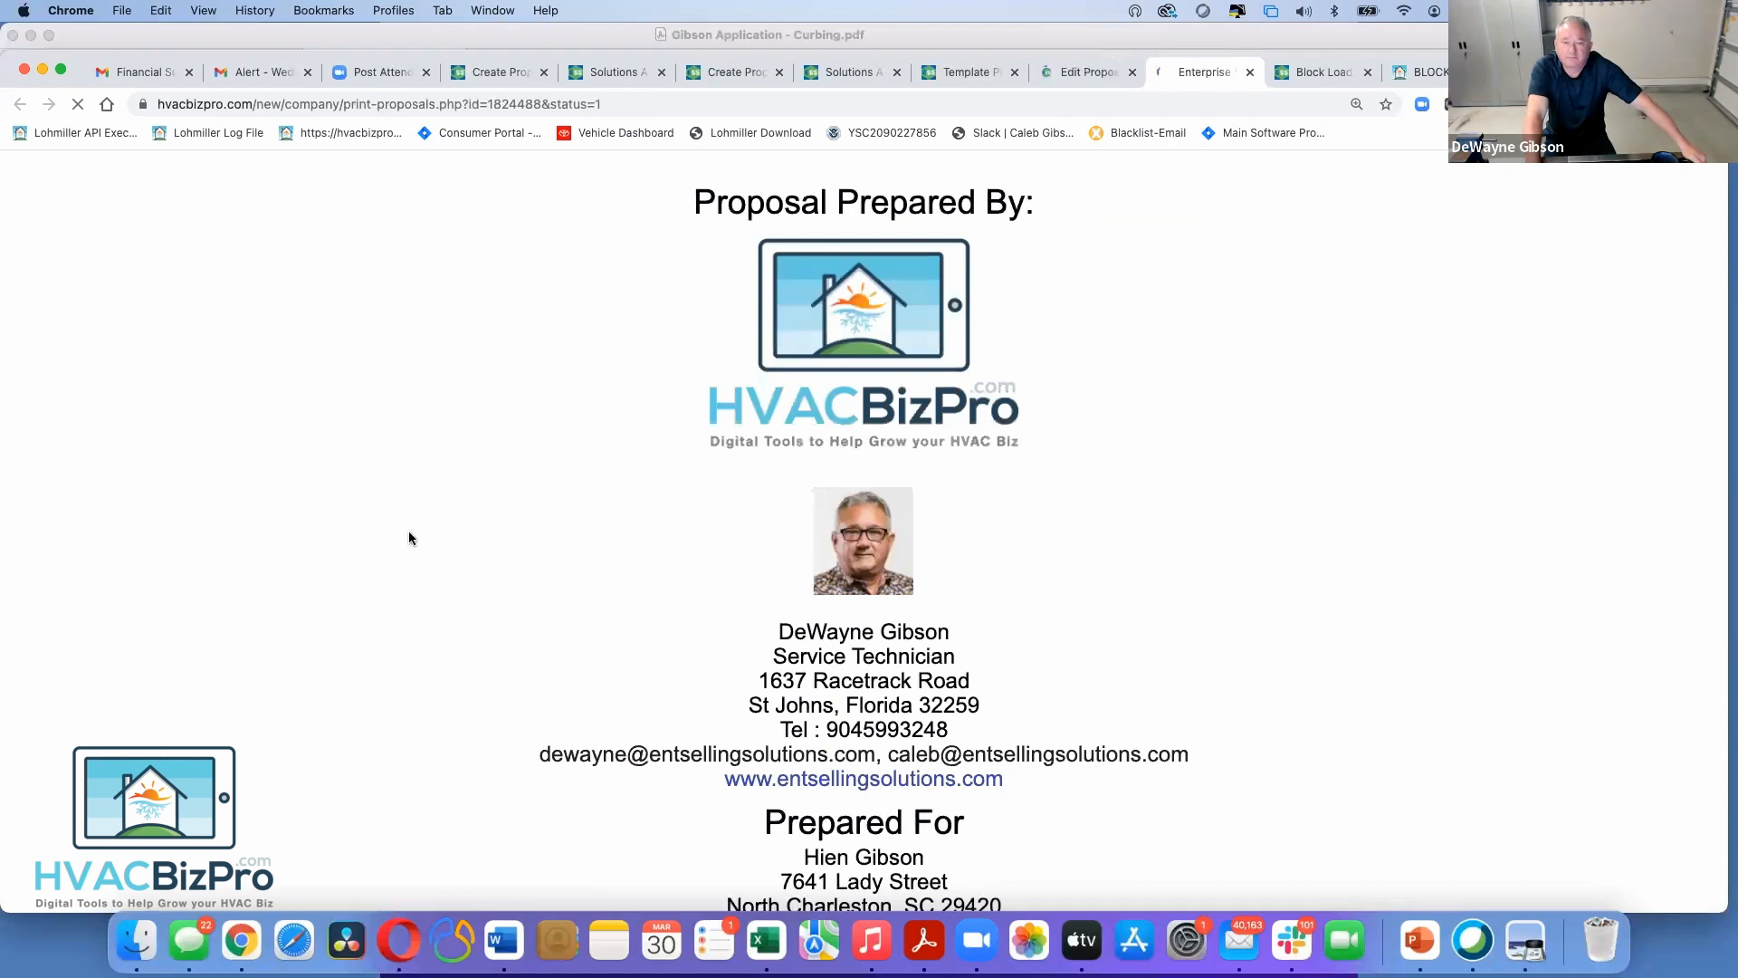
Review the printed proposal's equipment options, included services, payment and equipment choices, terms and conditions, and approval signature section
scroll(409, 535, "down", 4)
scroll(410, 538, "down", 15)
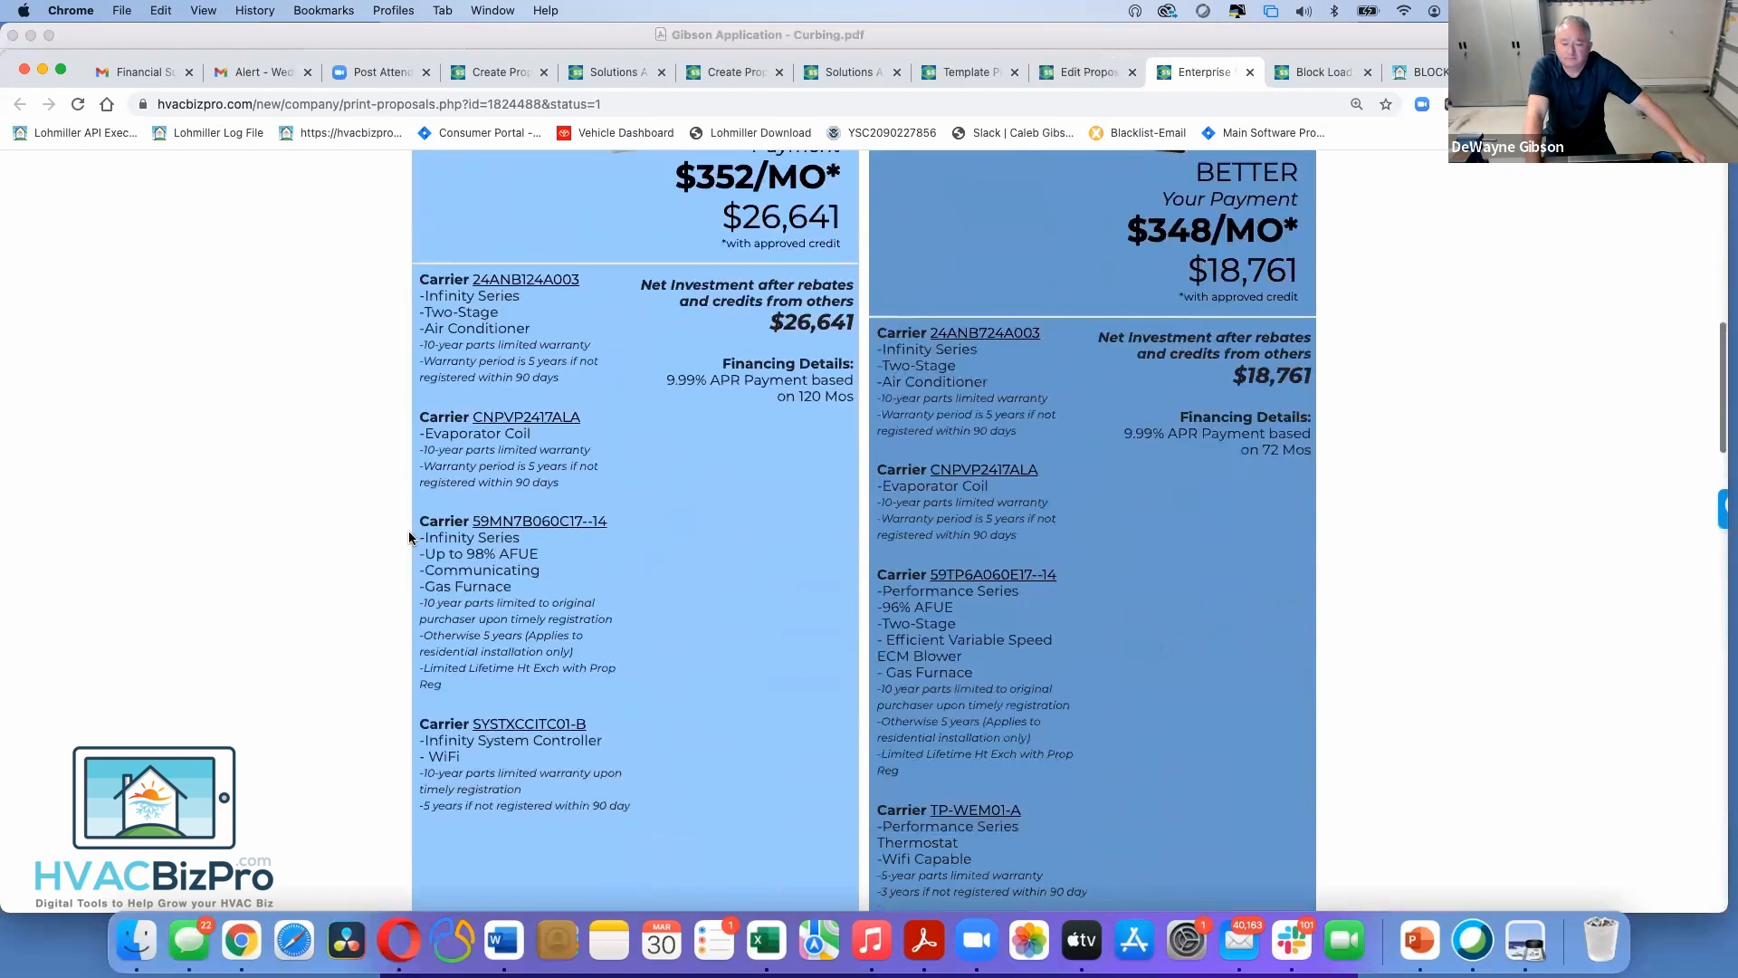
scroll(409, 537, "down", 15)
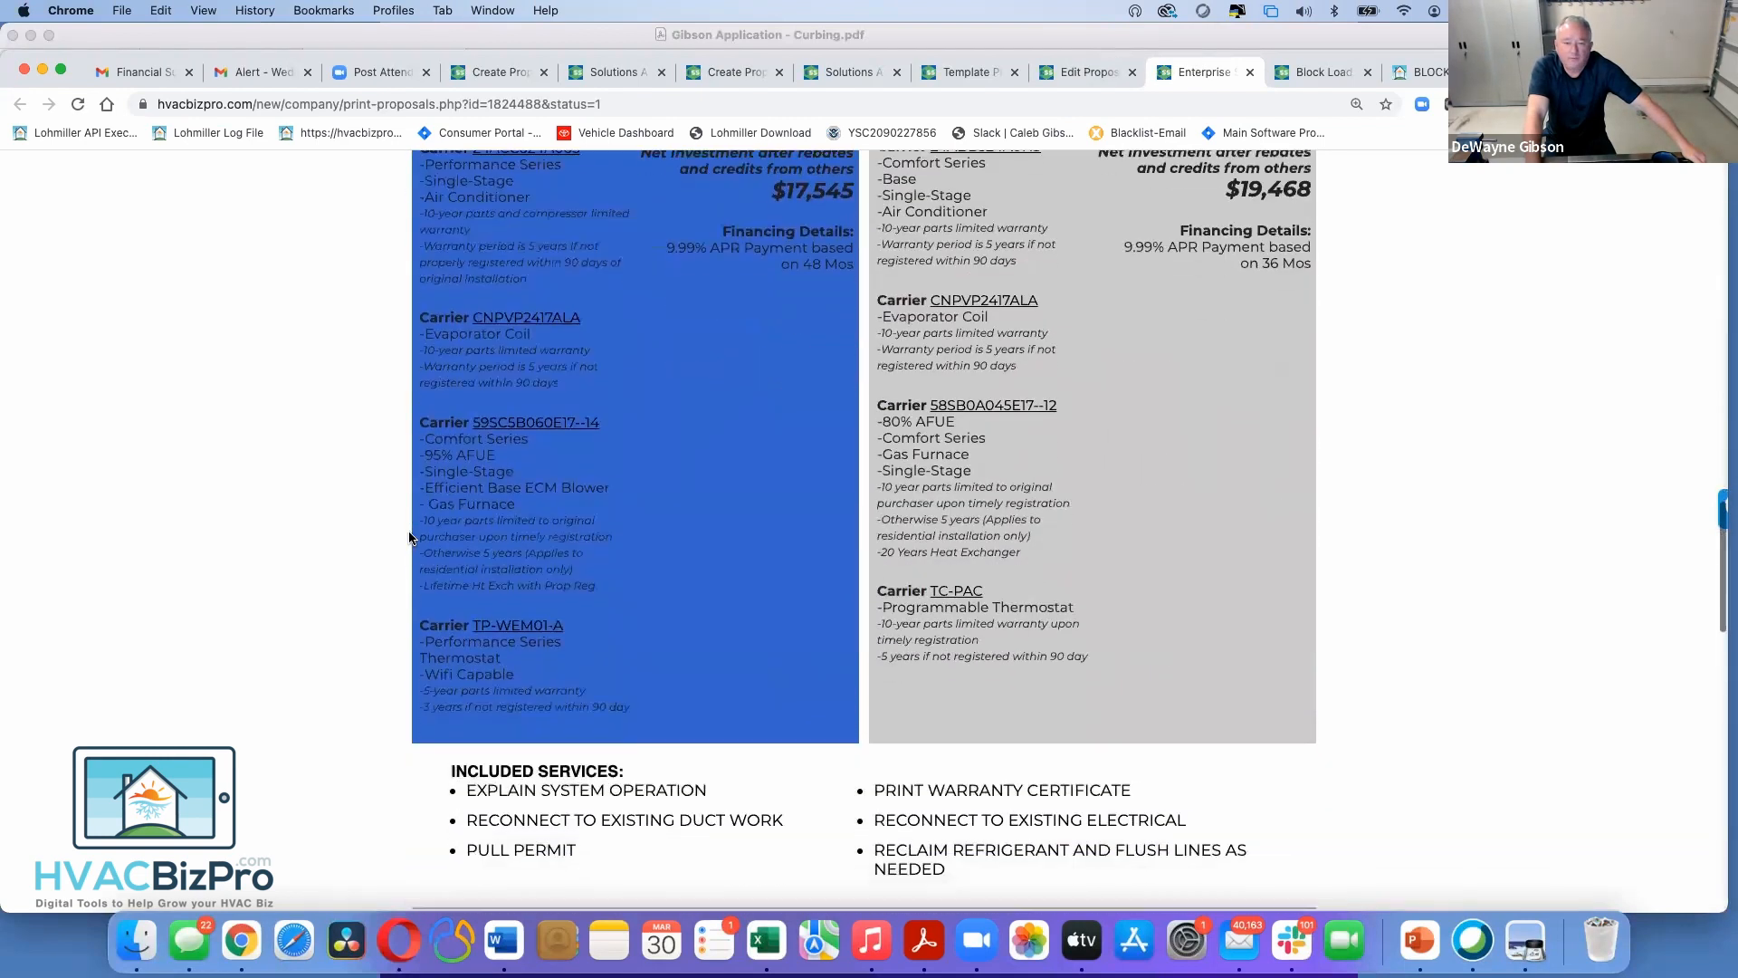
scroll(410, 538, "down", 6)
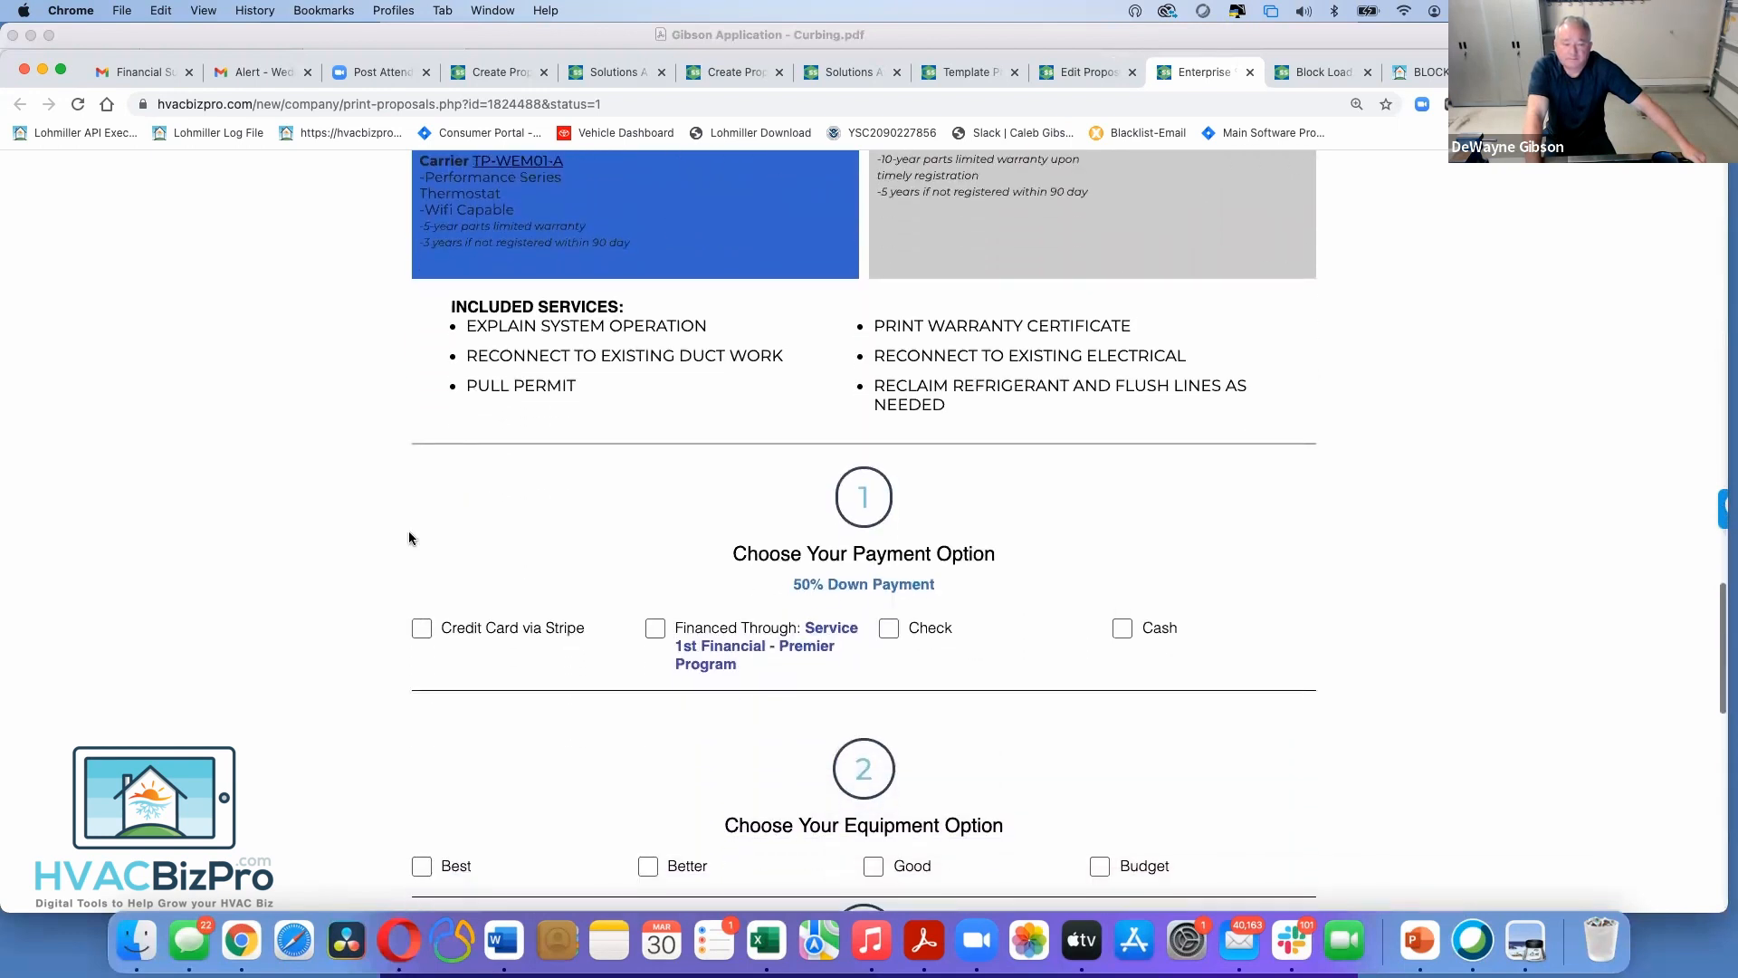
scroll(409, 538, "down", 12)
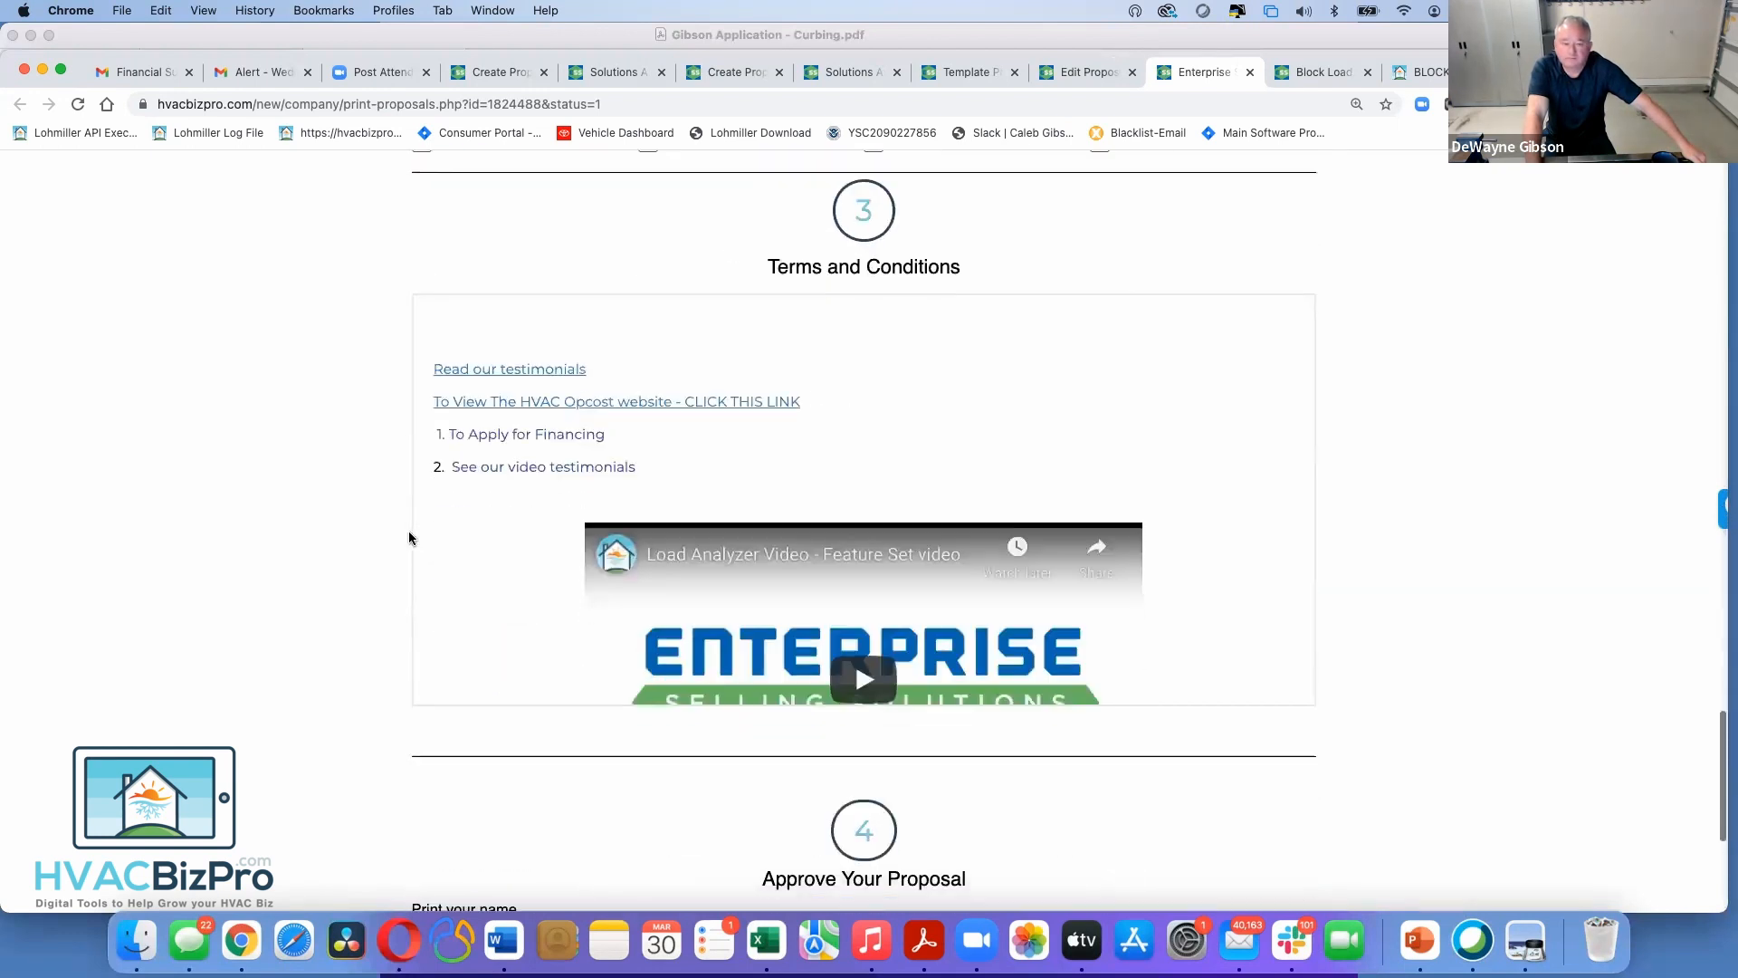
scroll(409, 538, "down", 4)
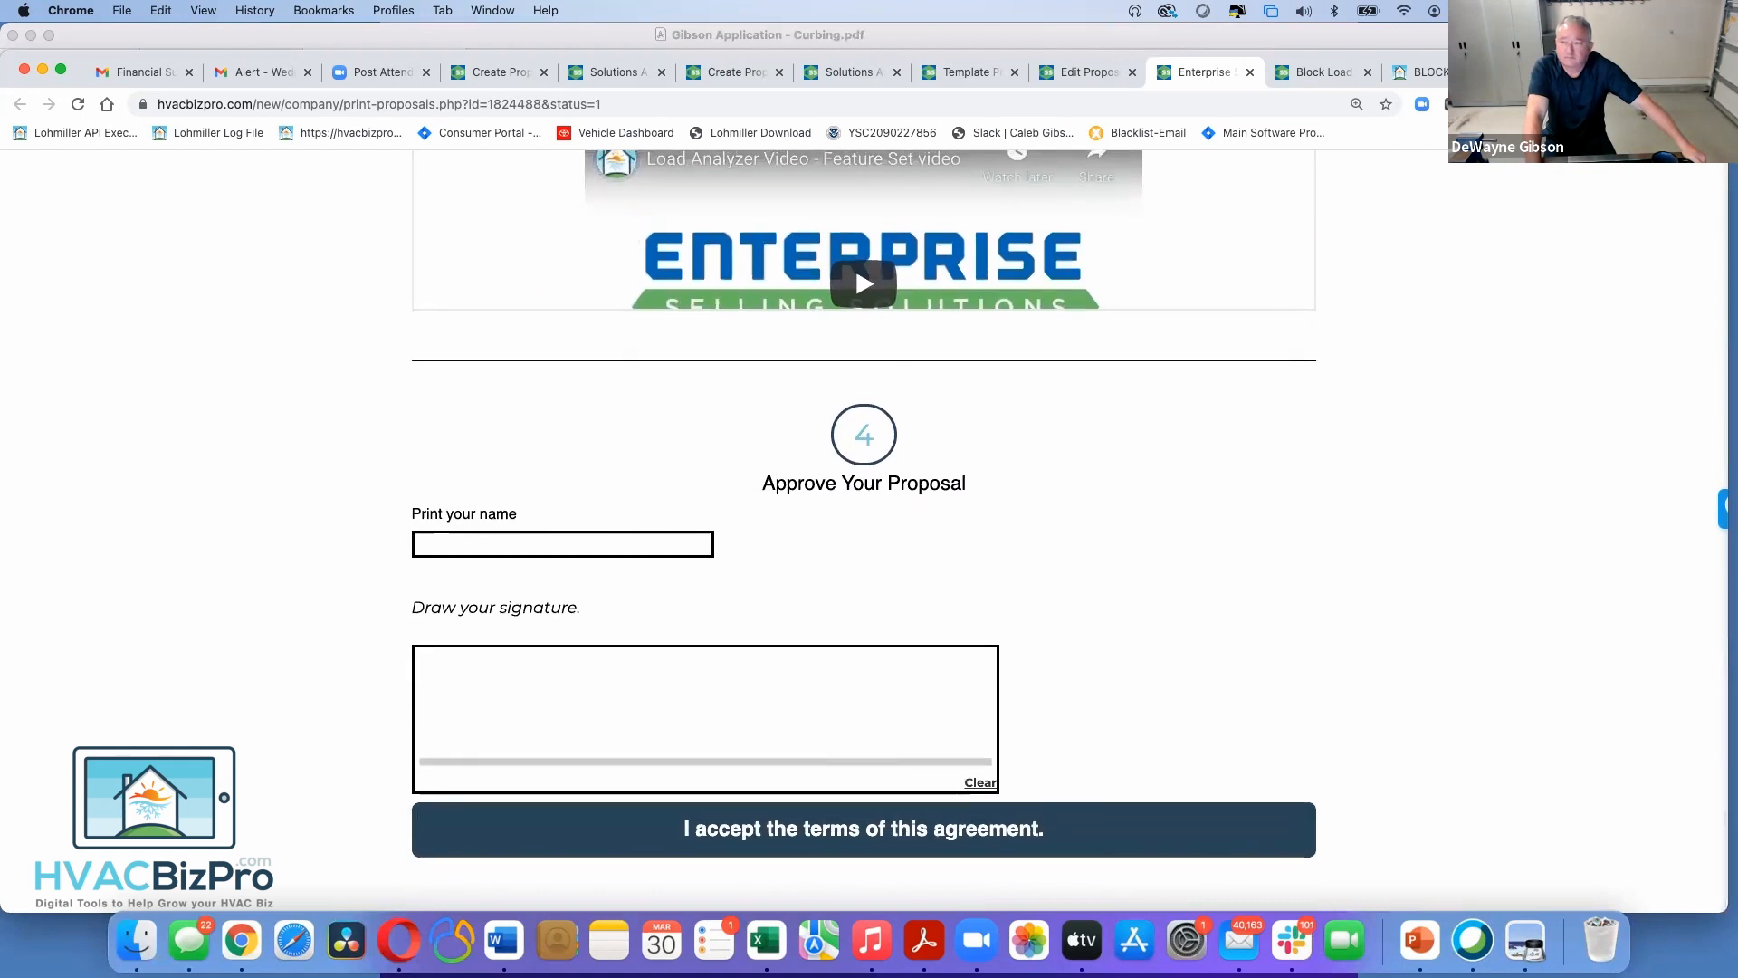
Switch to the Financial Summary email in Gmail, open its solution assessment form link and skim the questionnaire answers
key("super+t")
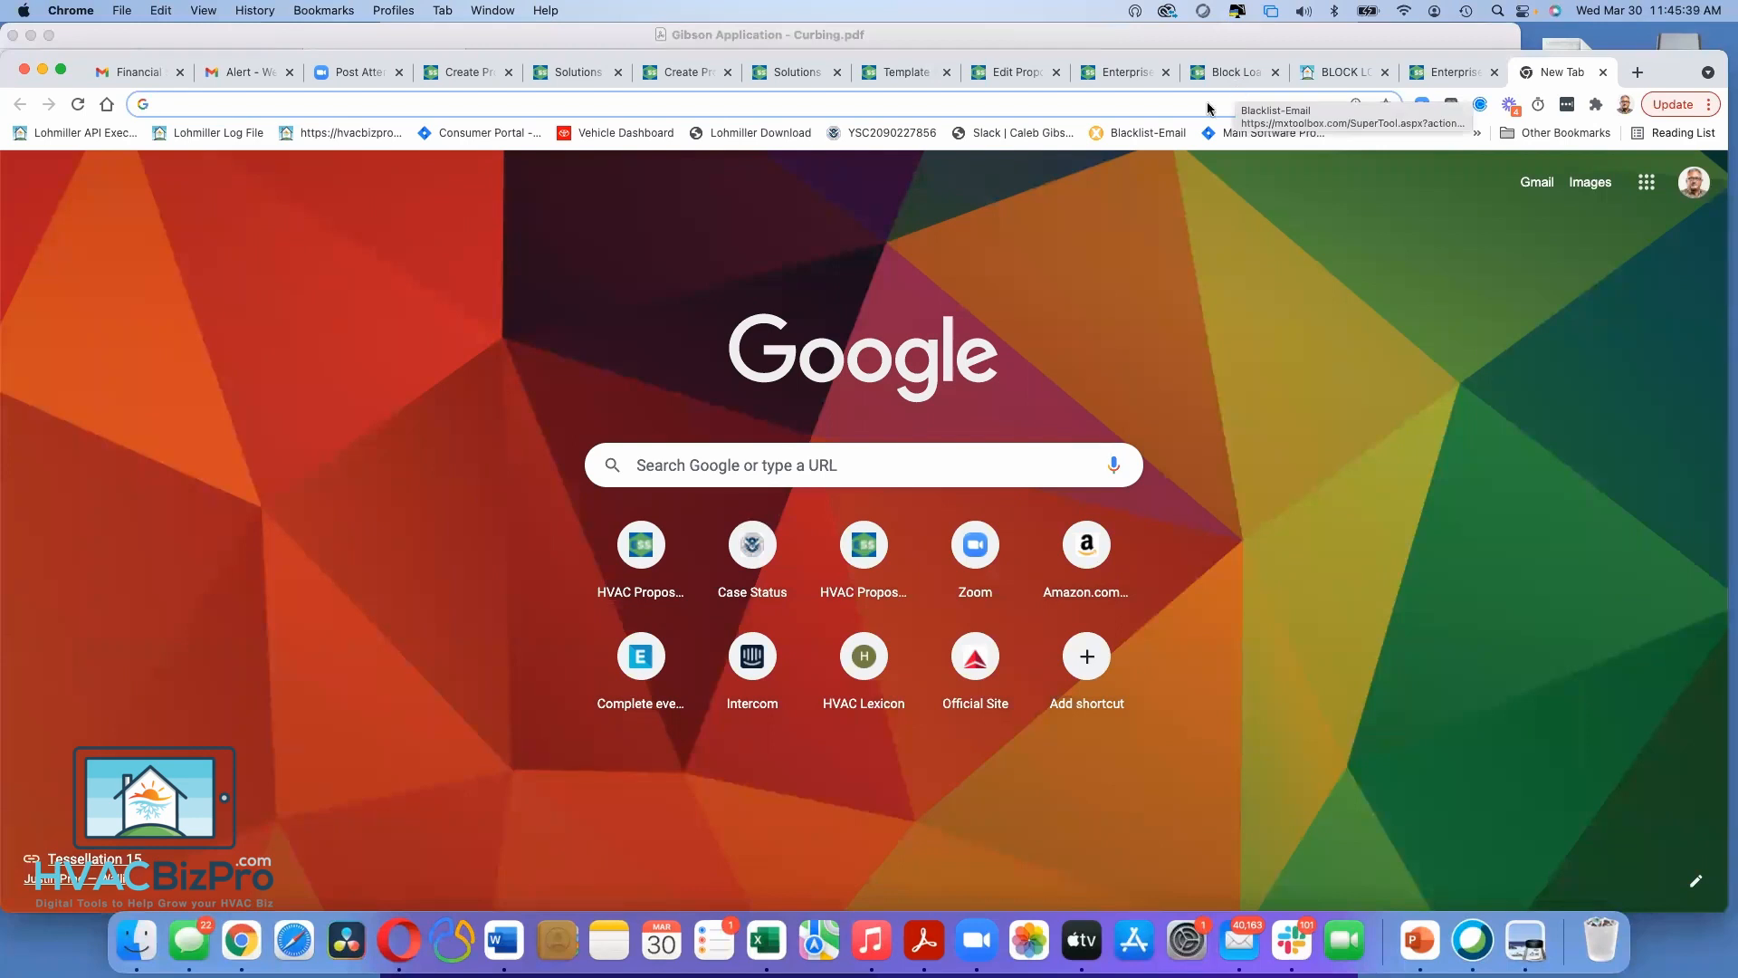
left_click(476, 78)
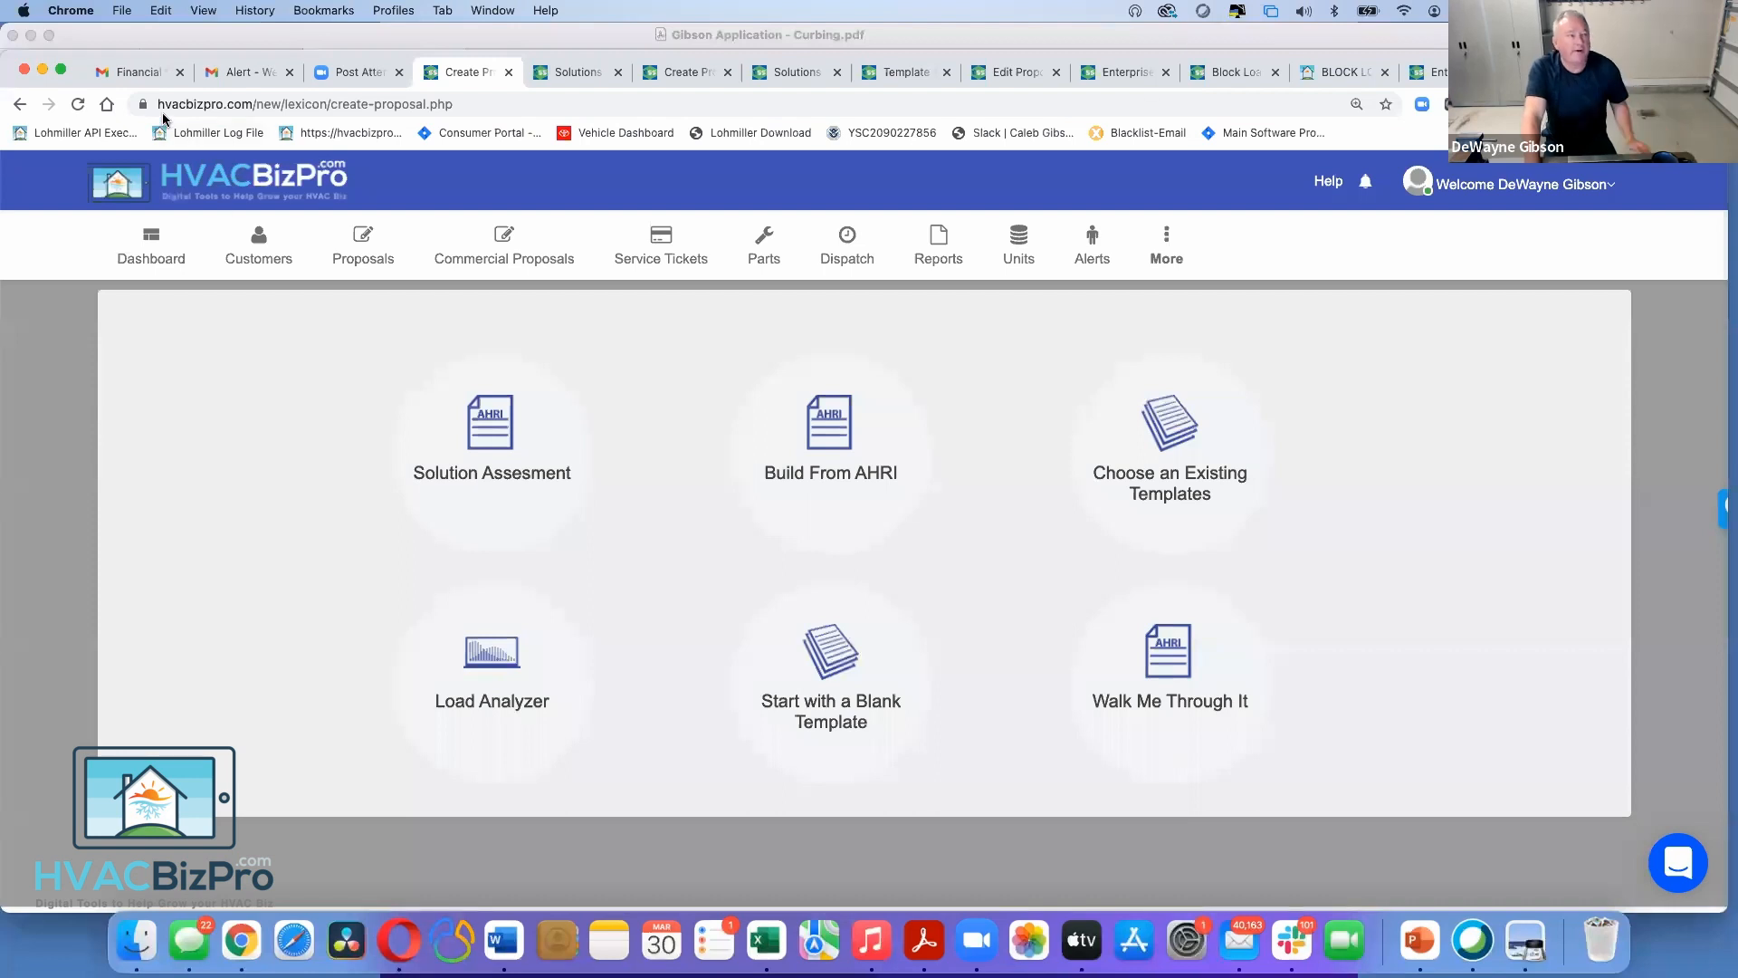
left_click(142, 72)
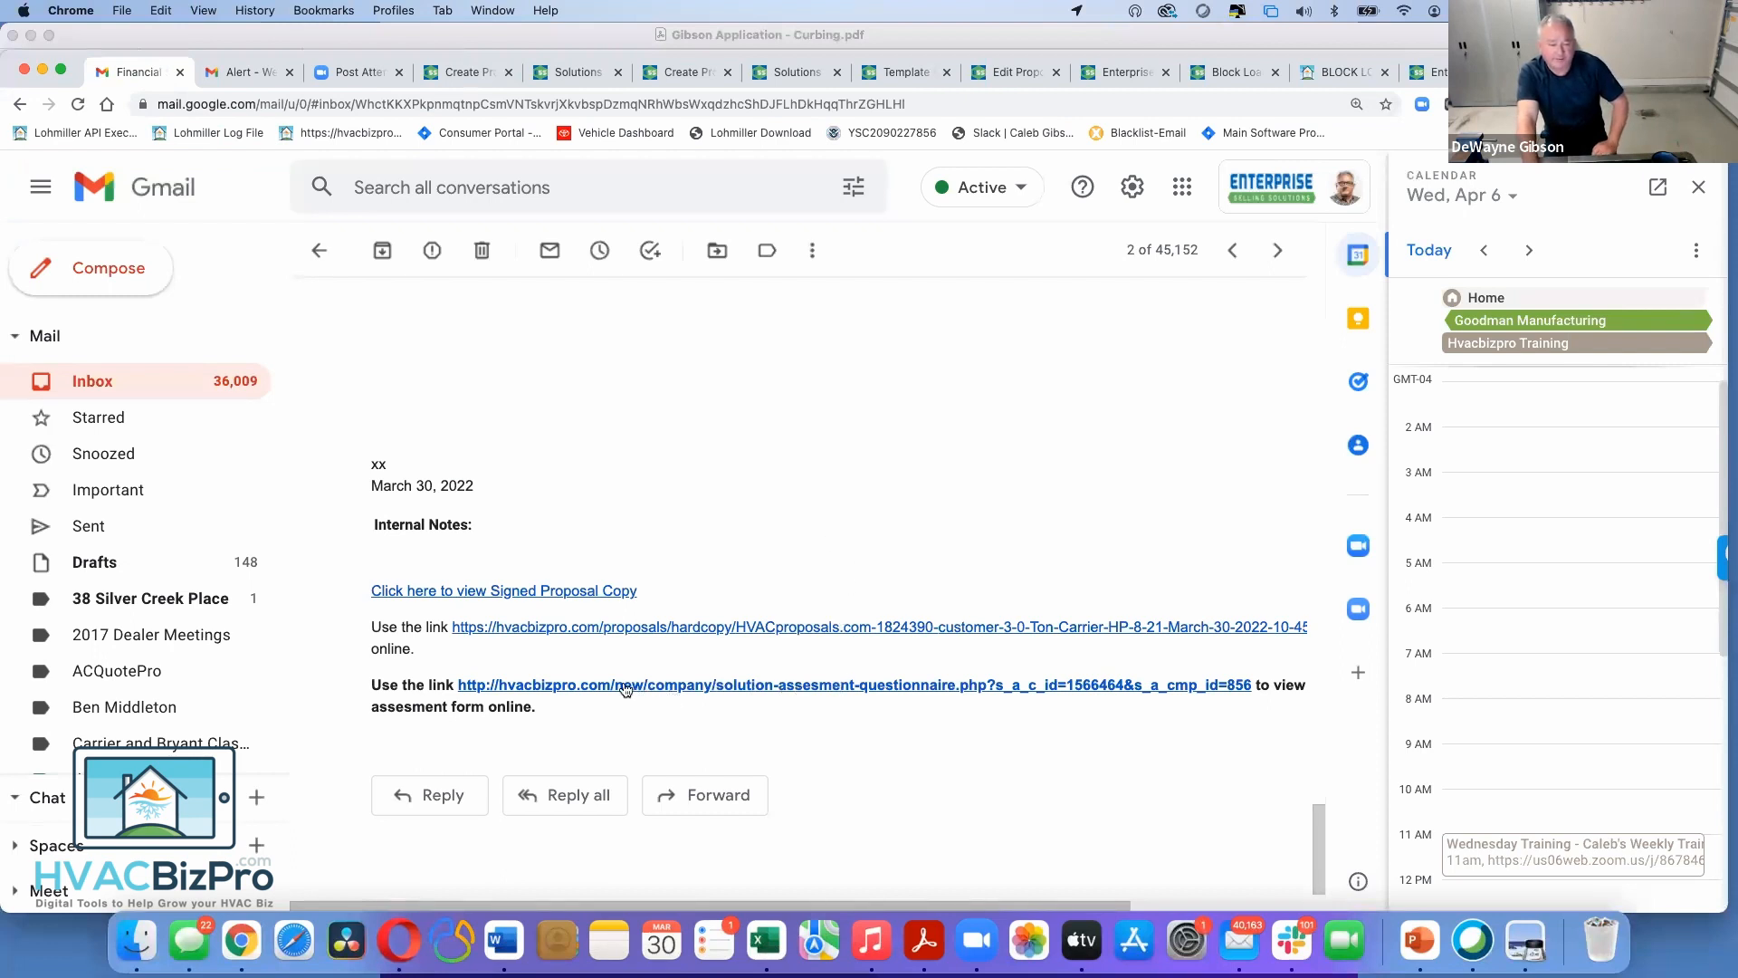
left_click(813, 690)
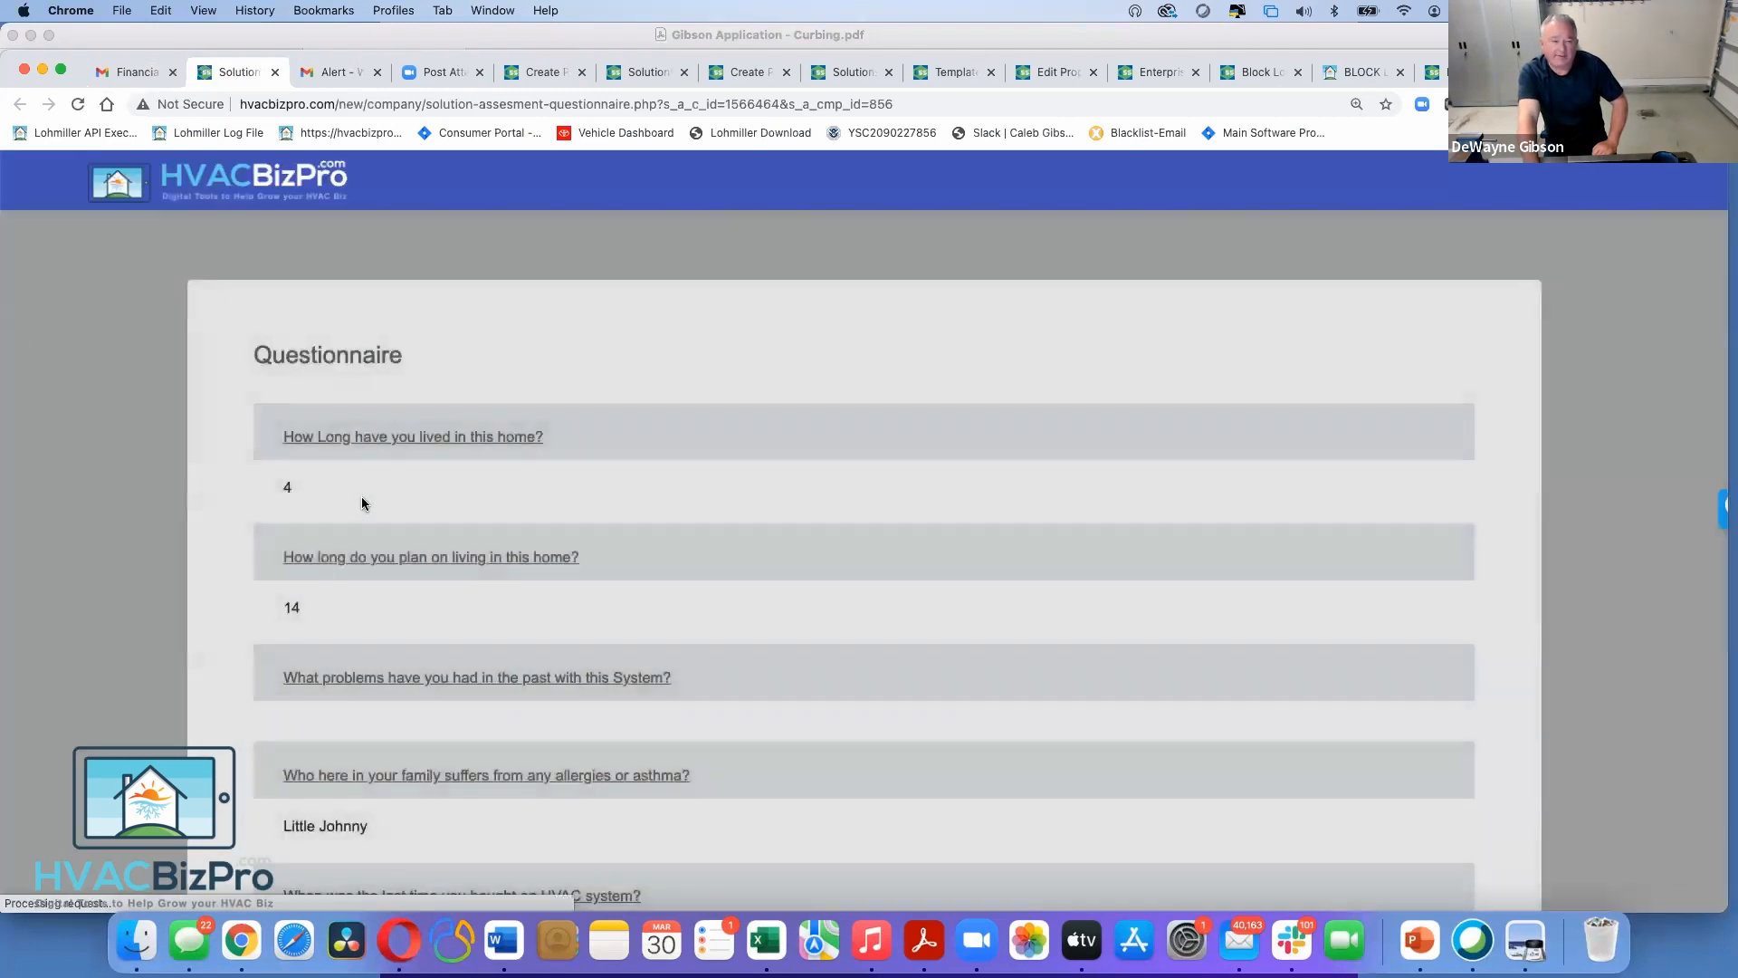
scroll(362, 498, "down", 15)
scroll(362, 503, "down", 15)
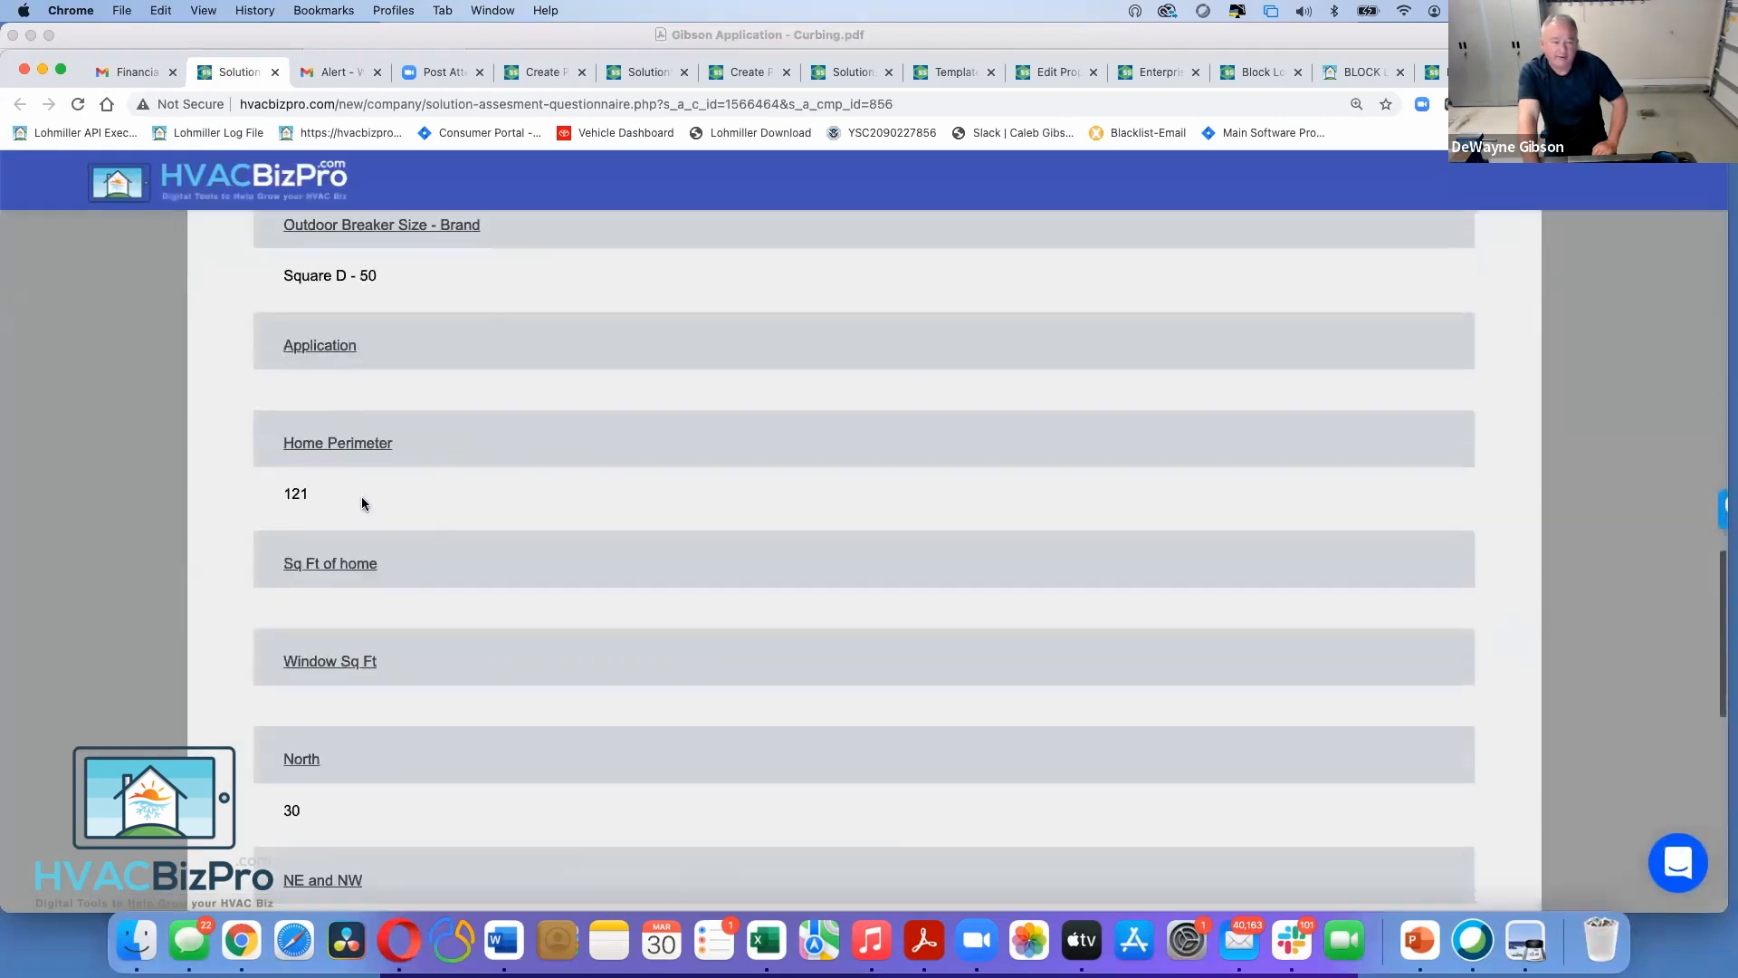
scroll(362, 503, "up", 20)
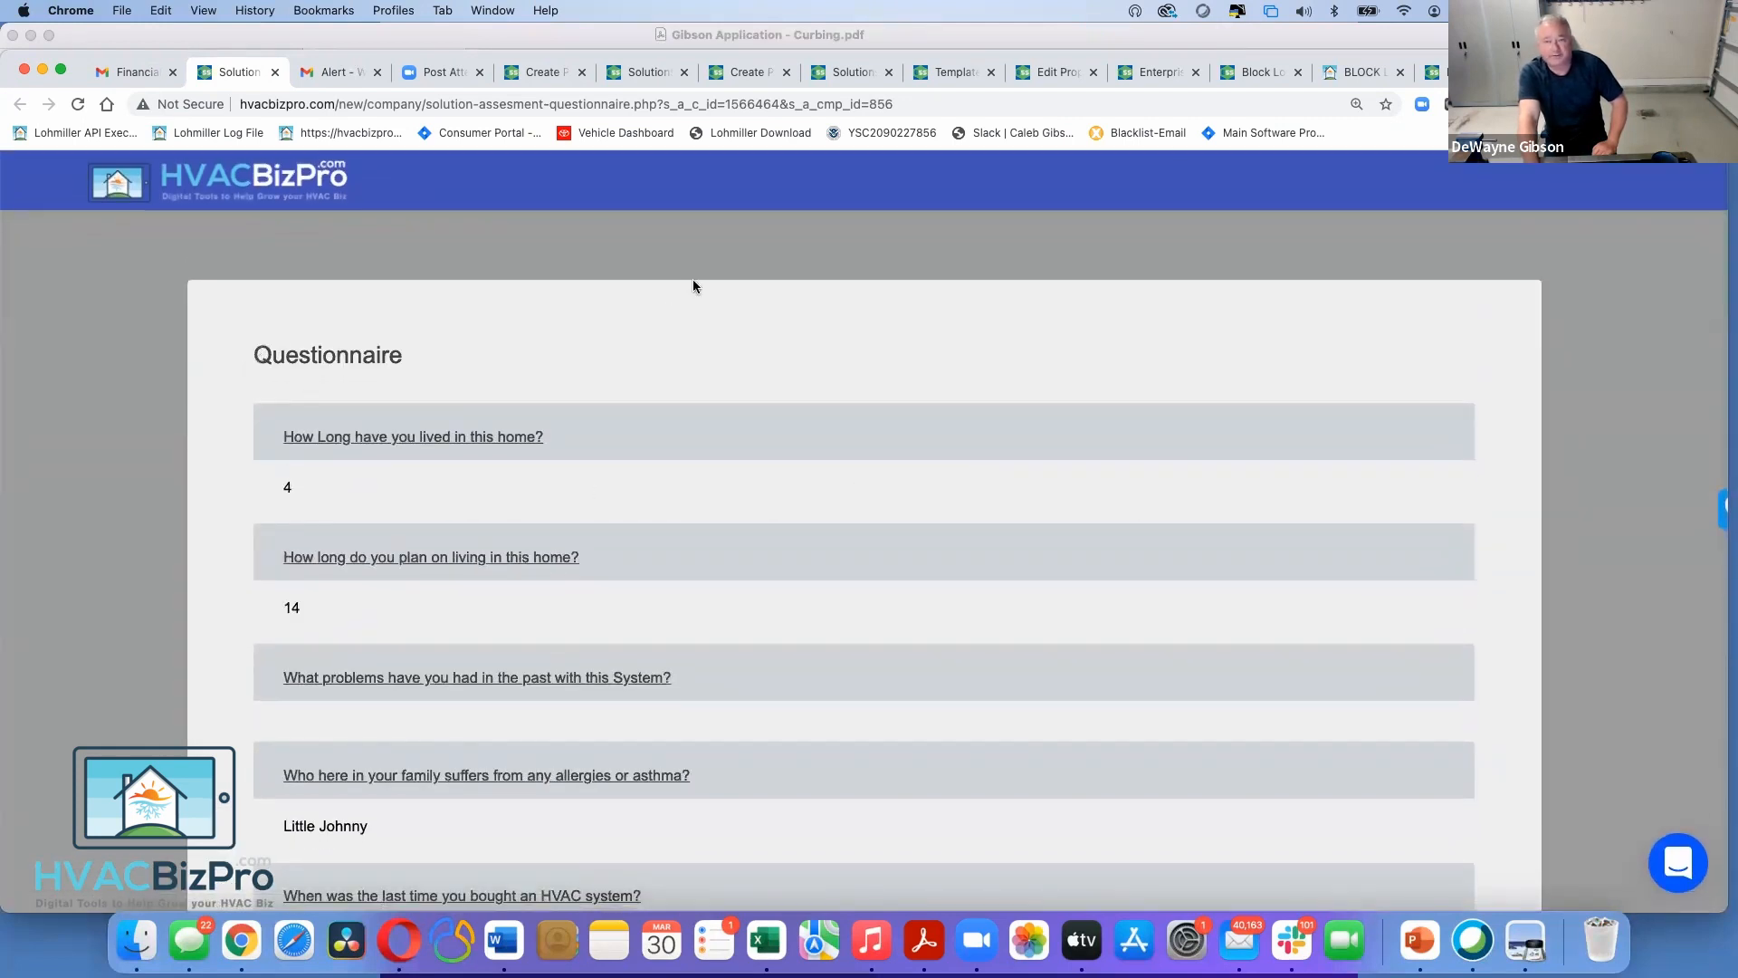
Revisit the block load calculation PDF and the proposal being edited, and read the online assessment questionnaire to its end
left_click(1367, 72)
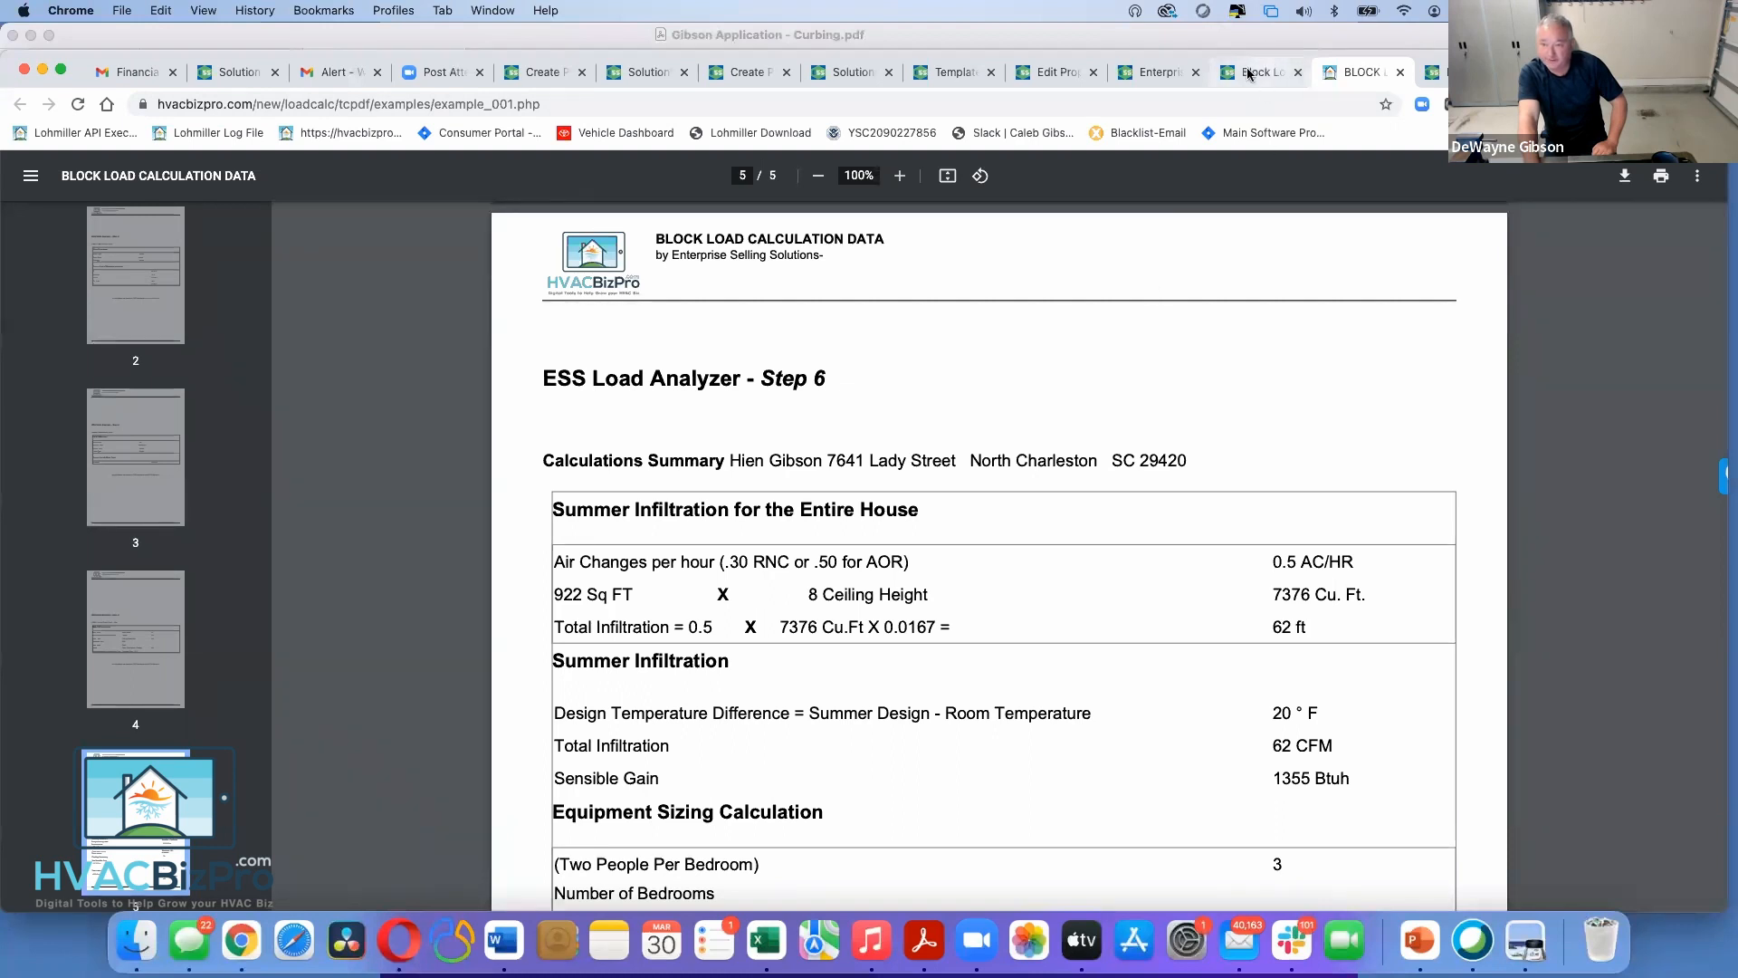
left_click(1038, 80)
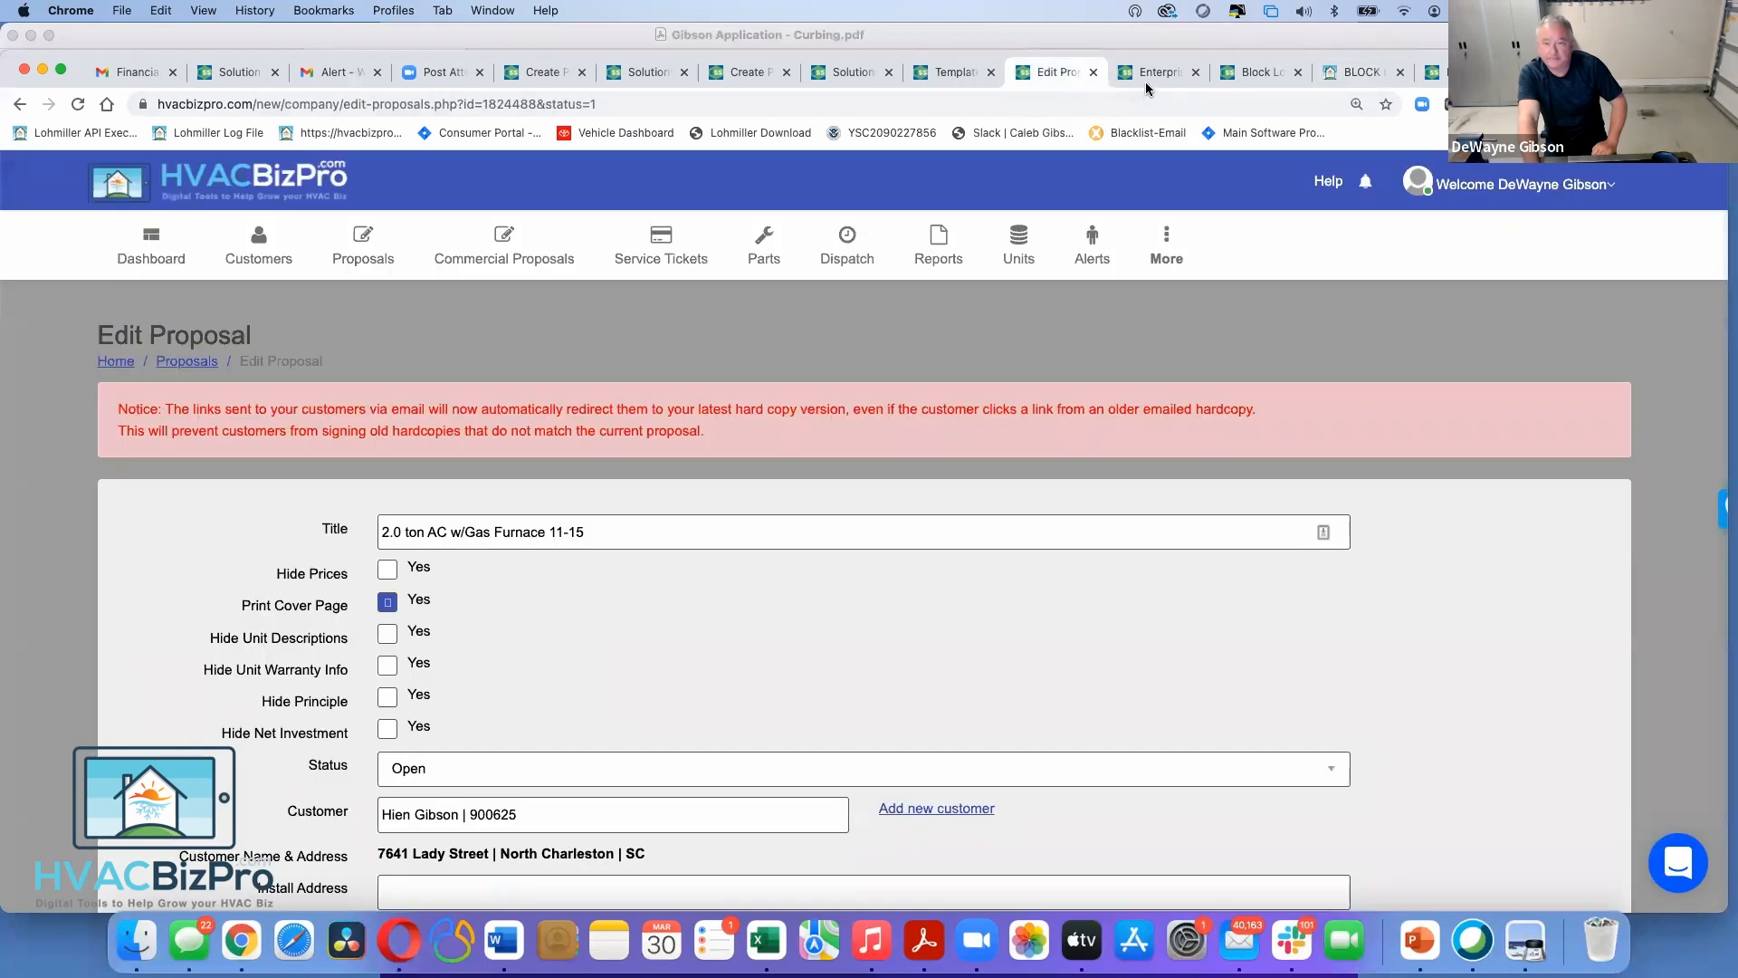
left_click(230, 72)
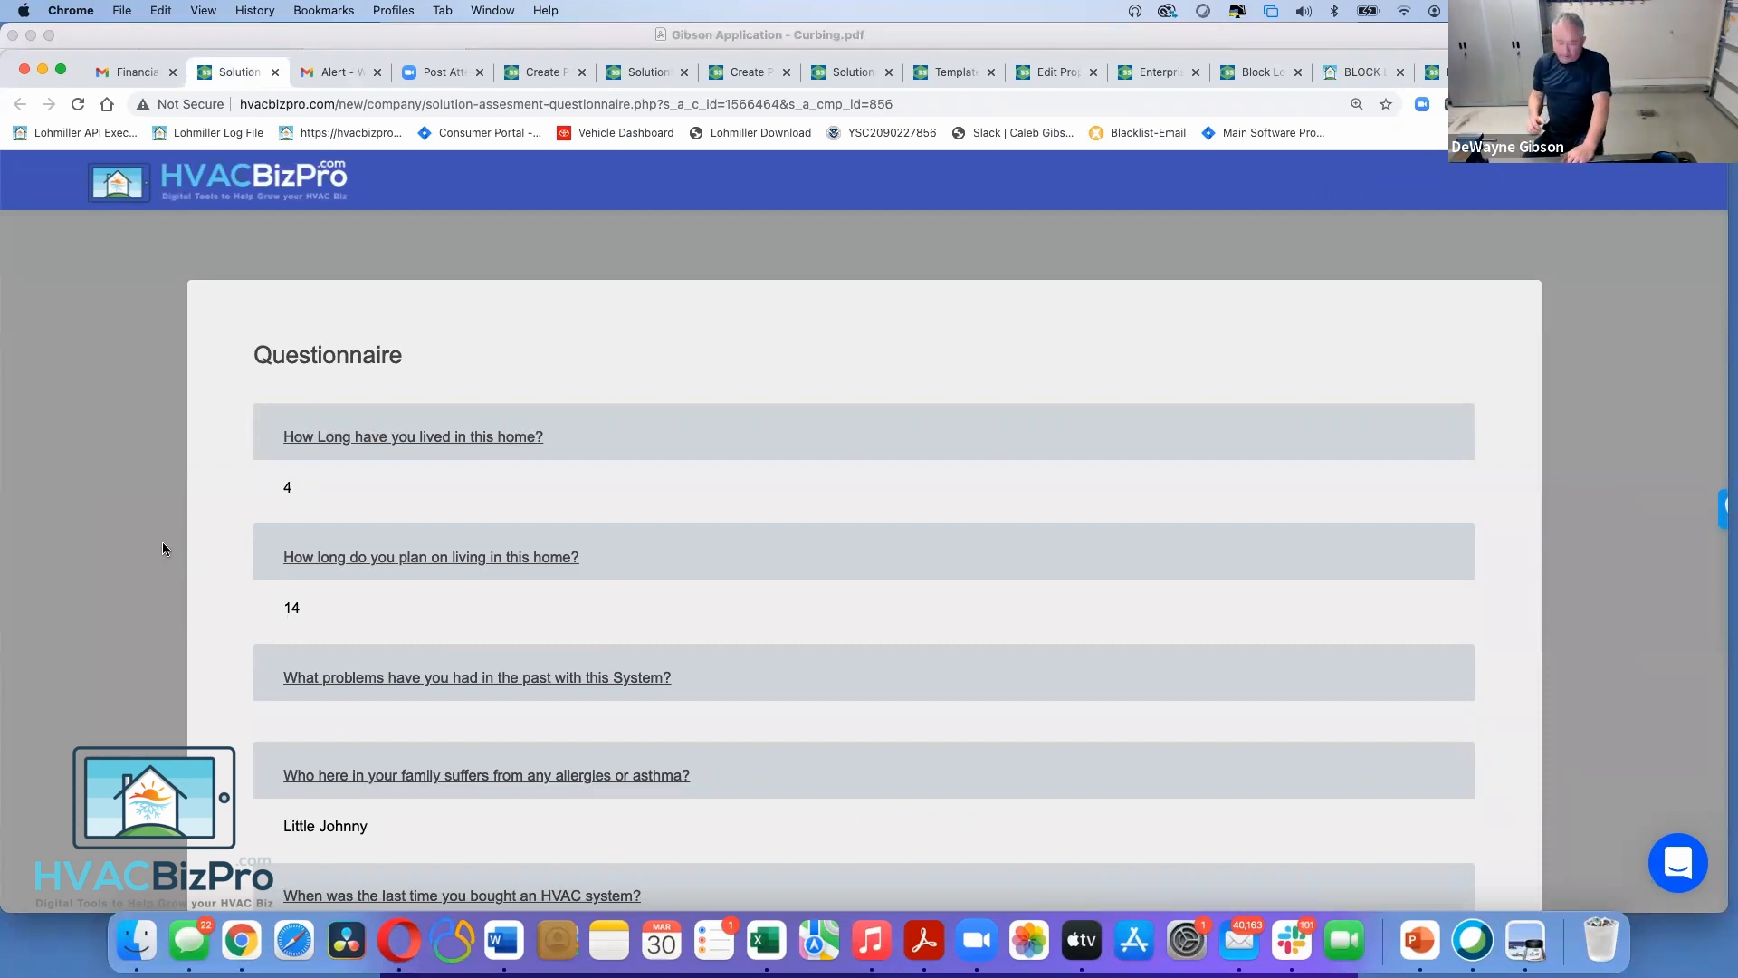
scroll(165, 548, "down", 20)
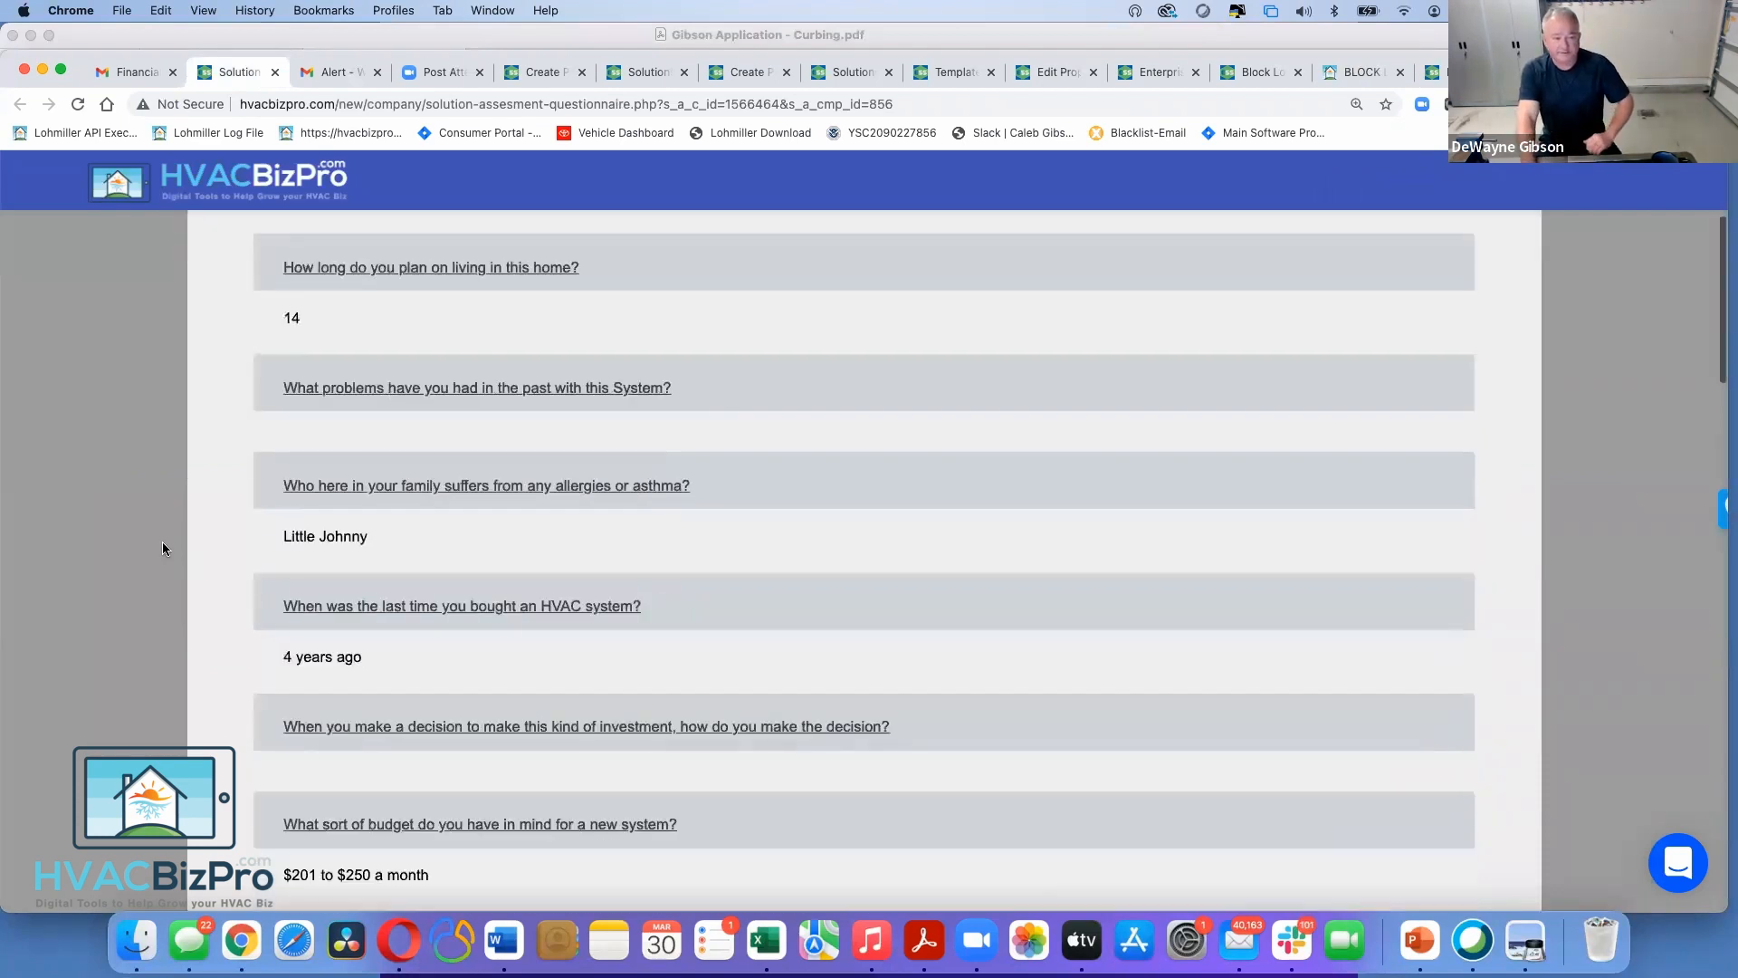
scroll(163, 547, "down", 12)
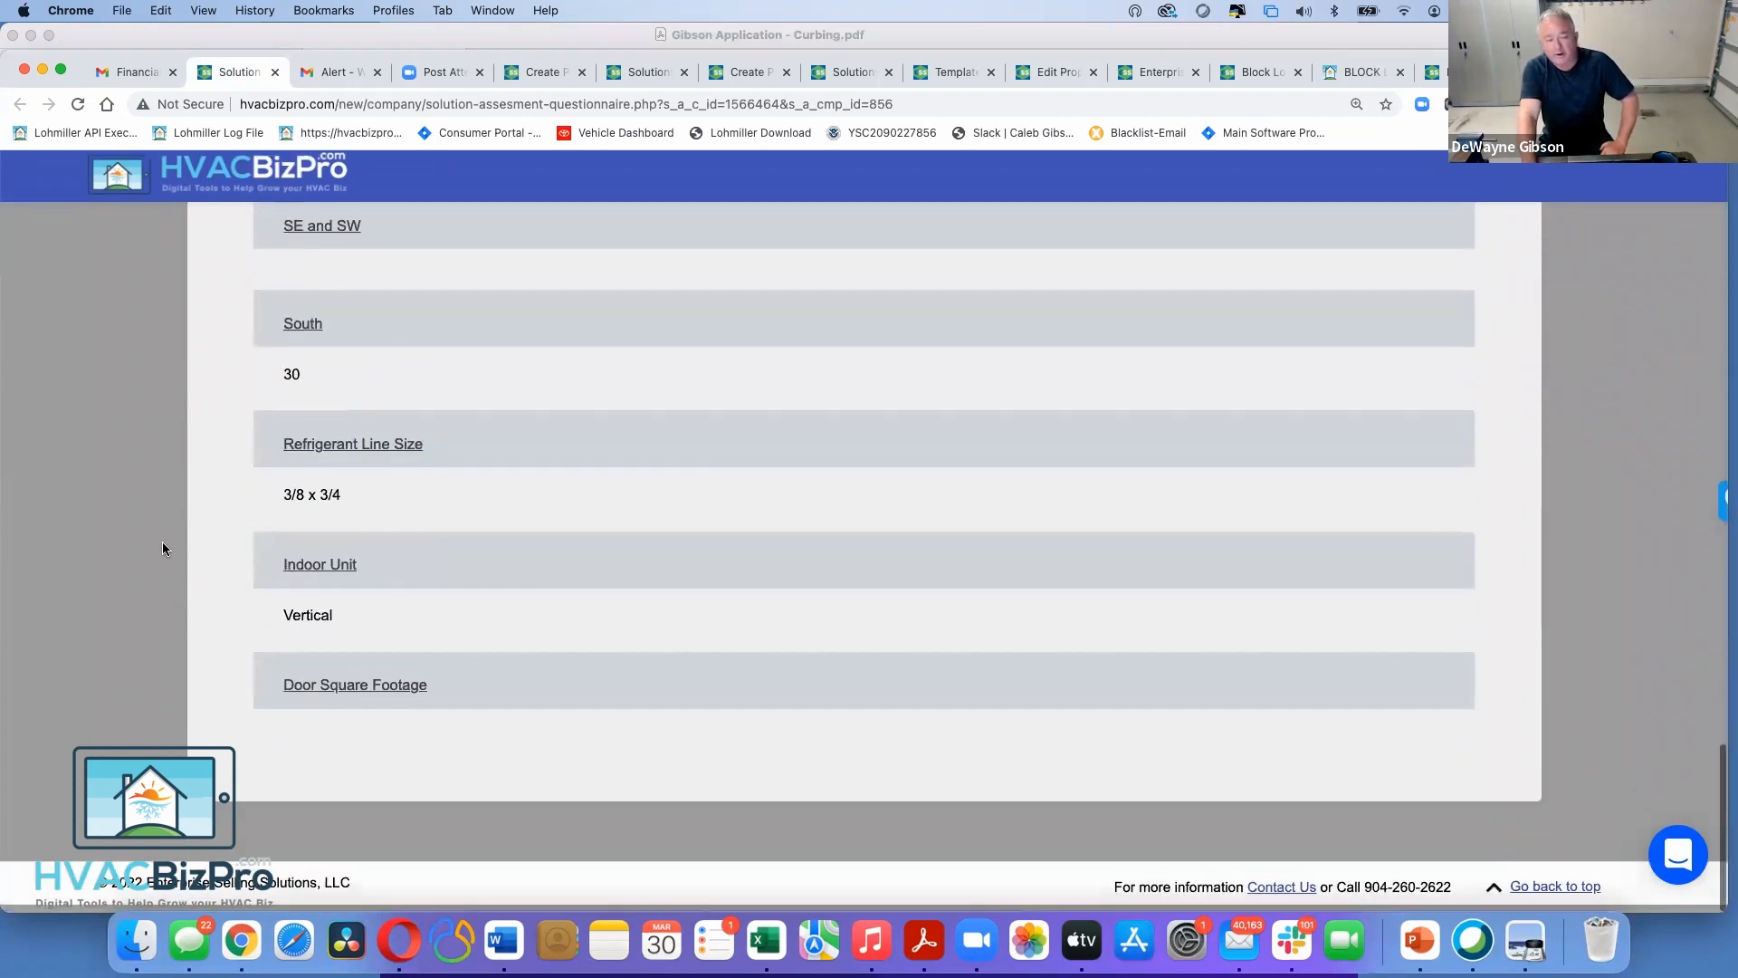
scroll(163, 548, "up", 2)
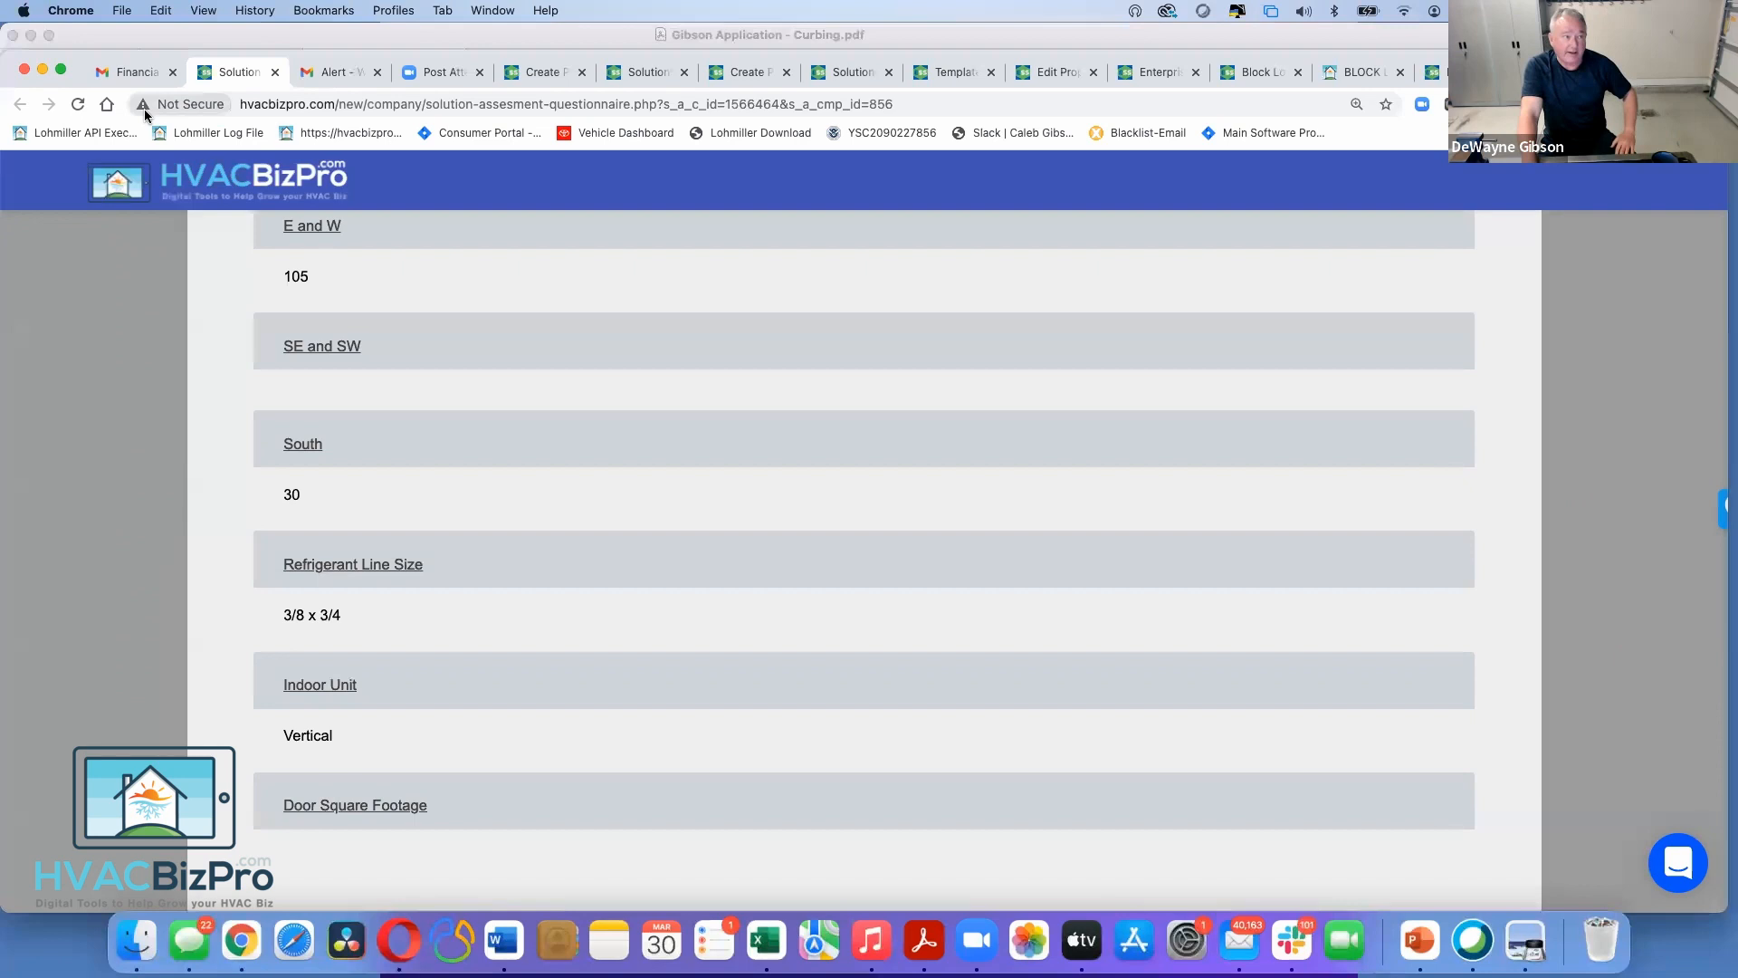
Return to the Financial Summary email in Gmail and highlight text in its internal notes heading and date
left_click(132, 71)
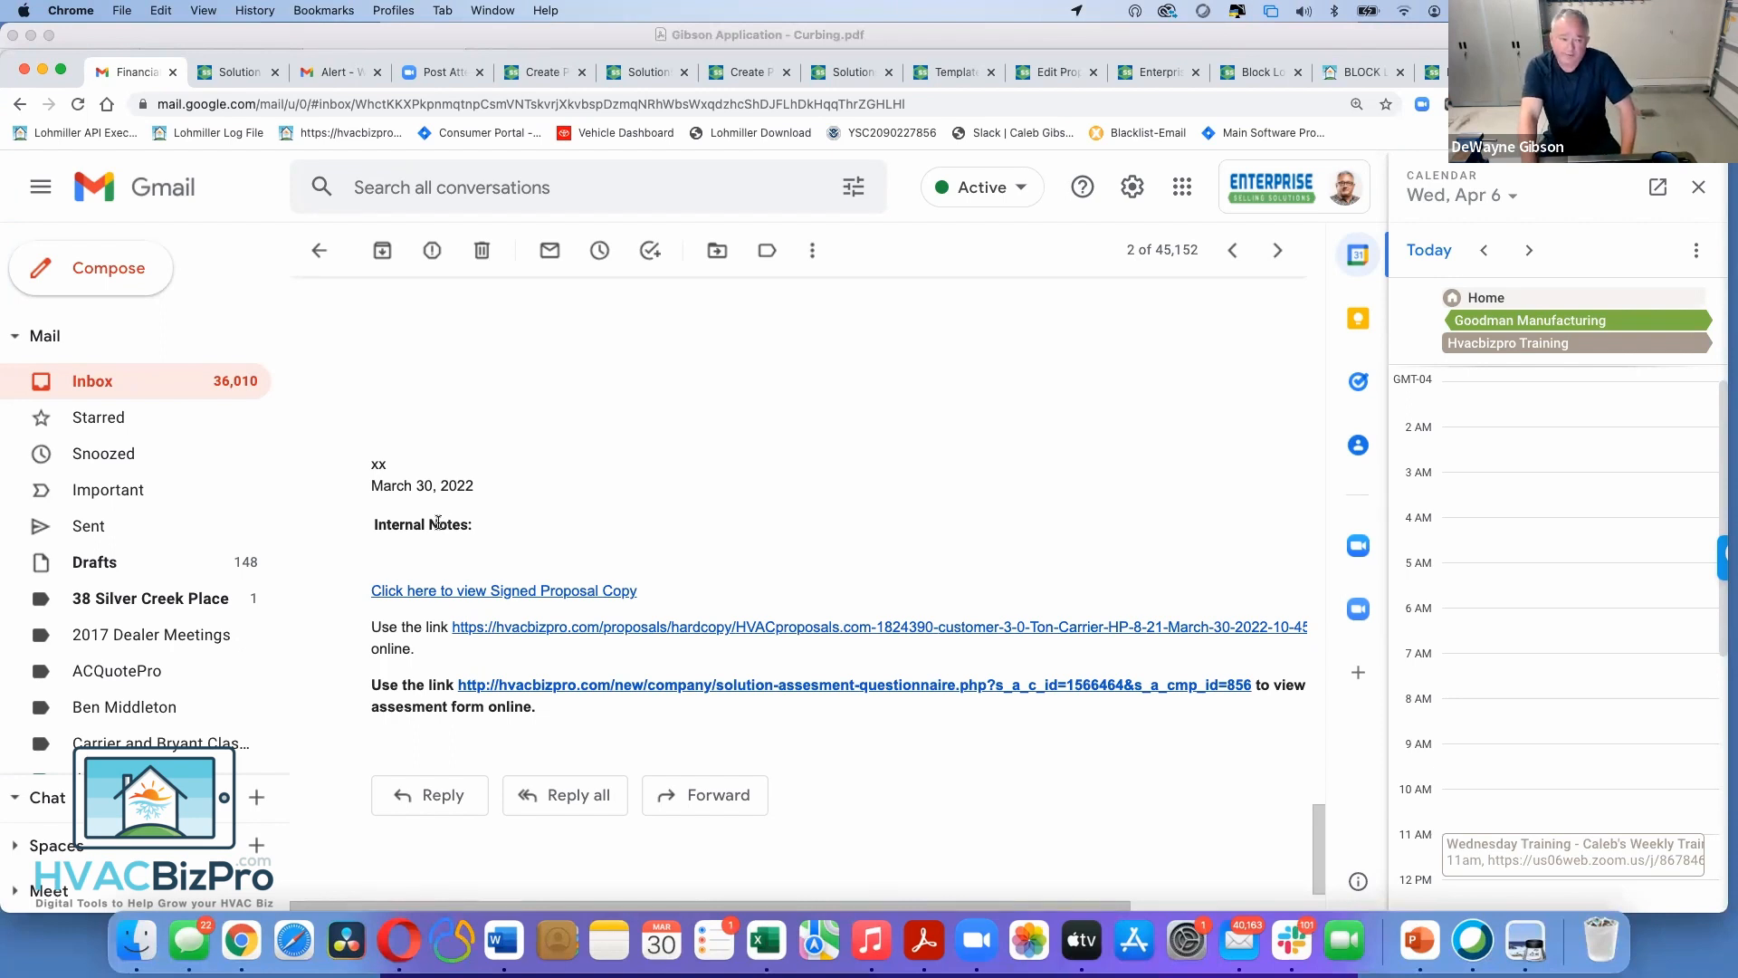
double_click(443, 525)
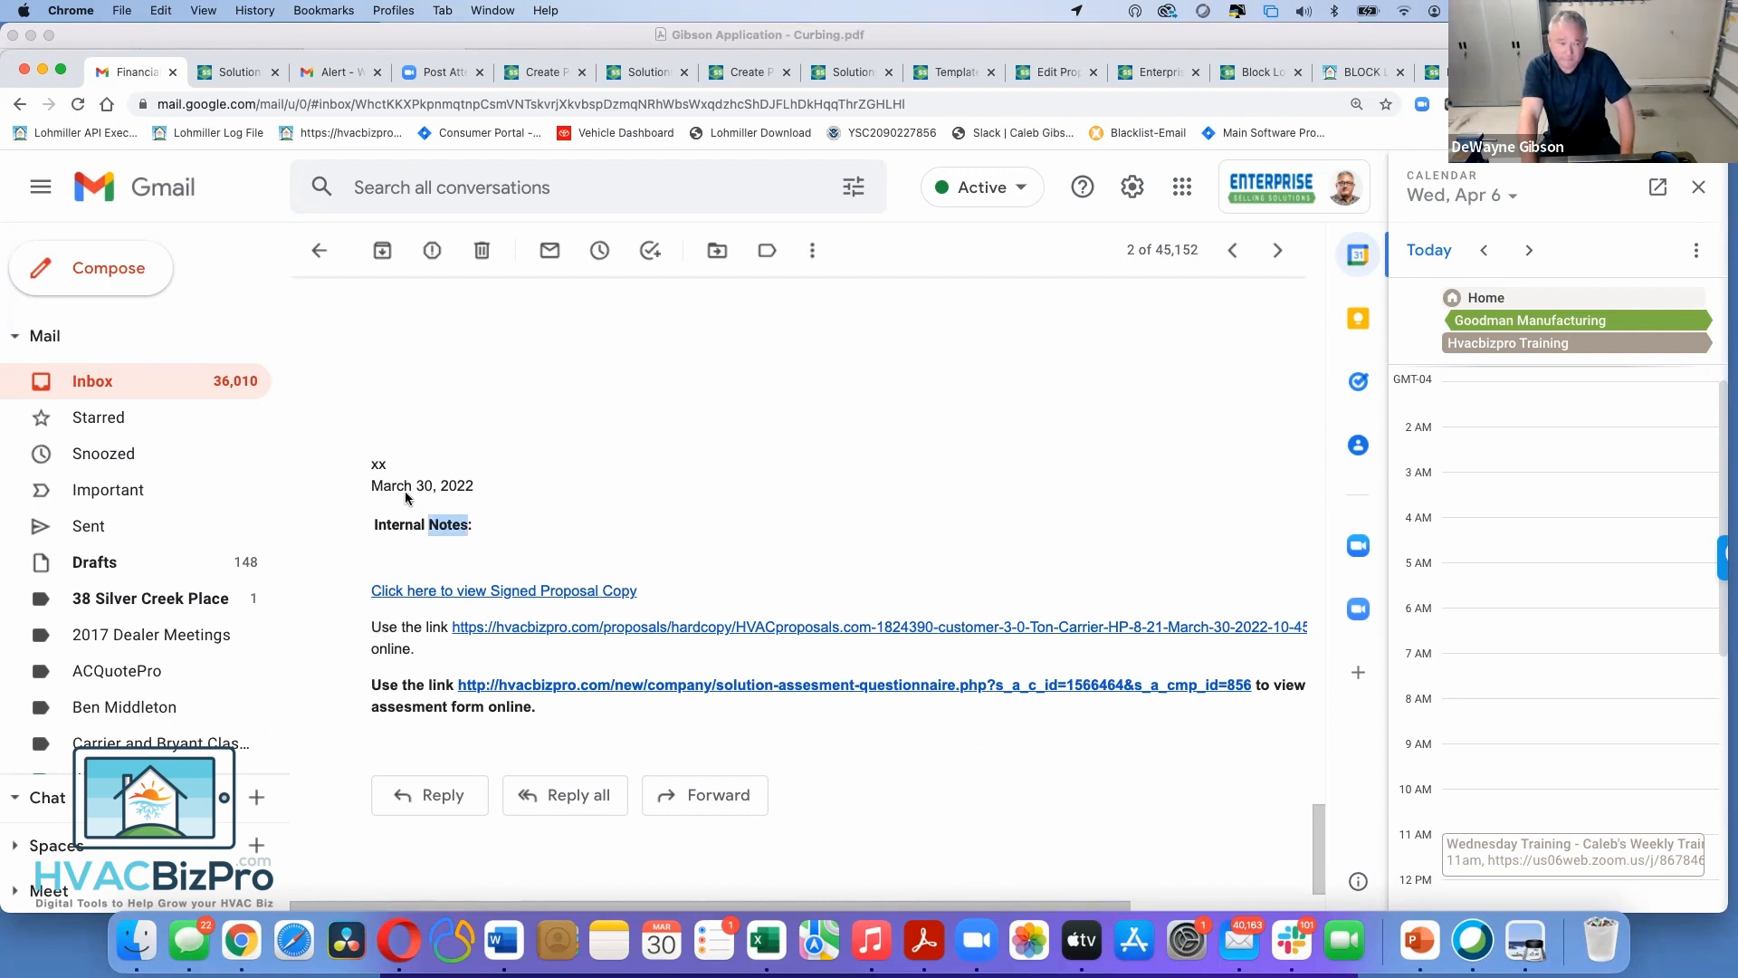
double_click(391, 485)
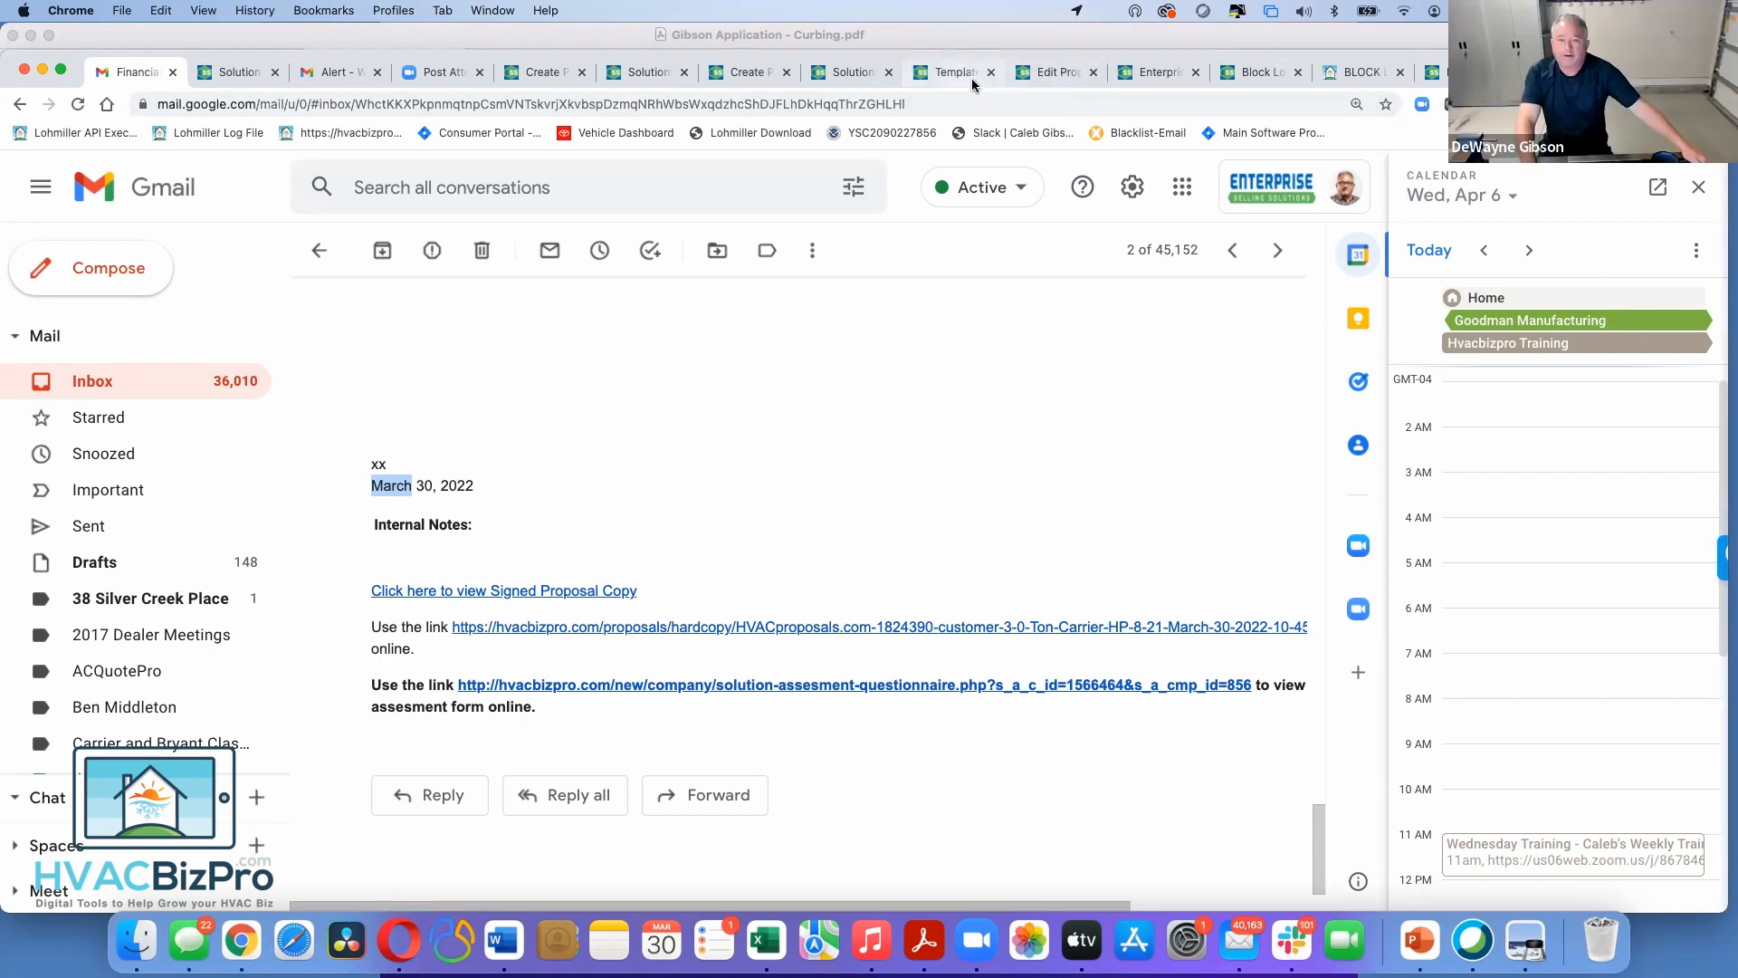
Leave the load calculation results and start a new Solution Assessment from the proposal creation options
left_click(1274, 71)
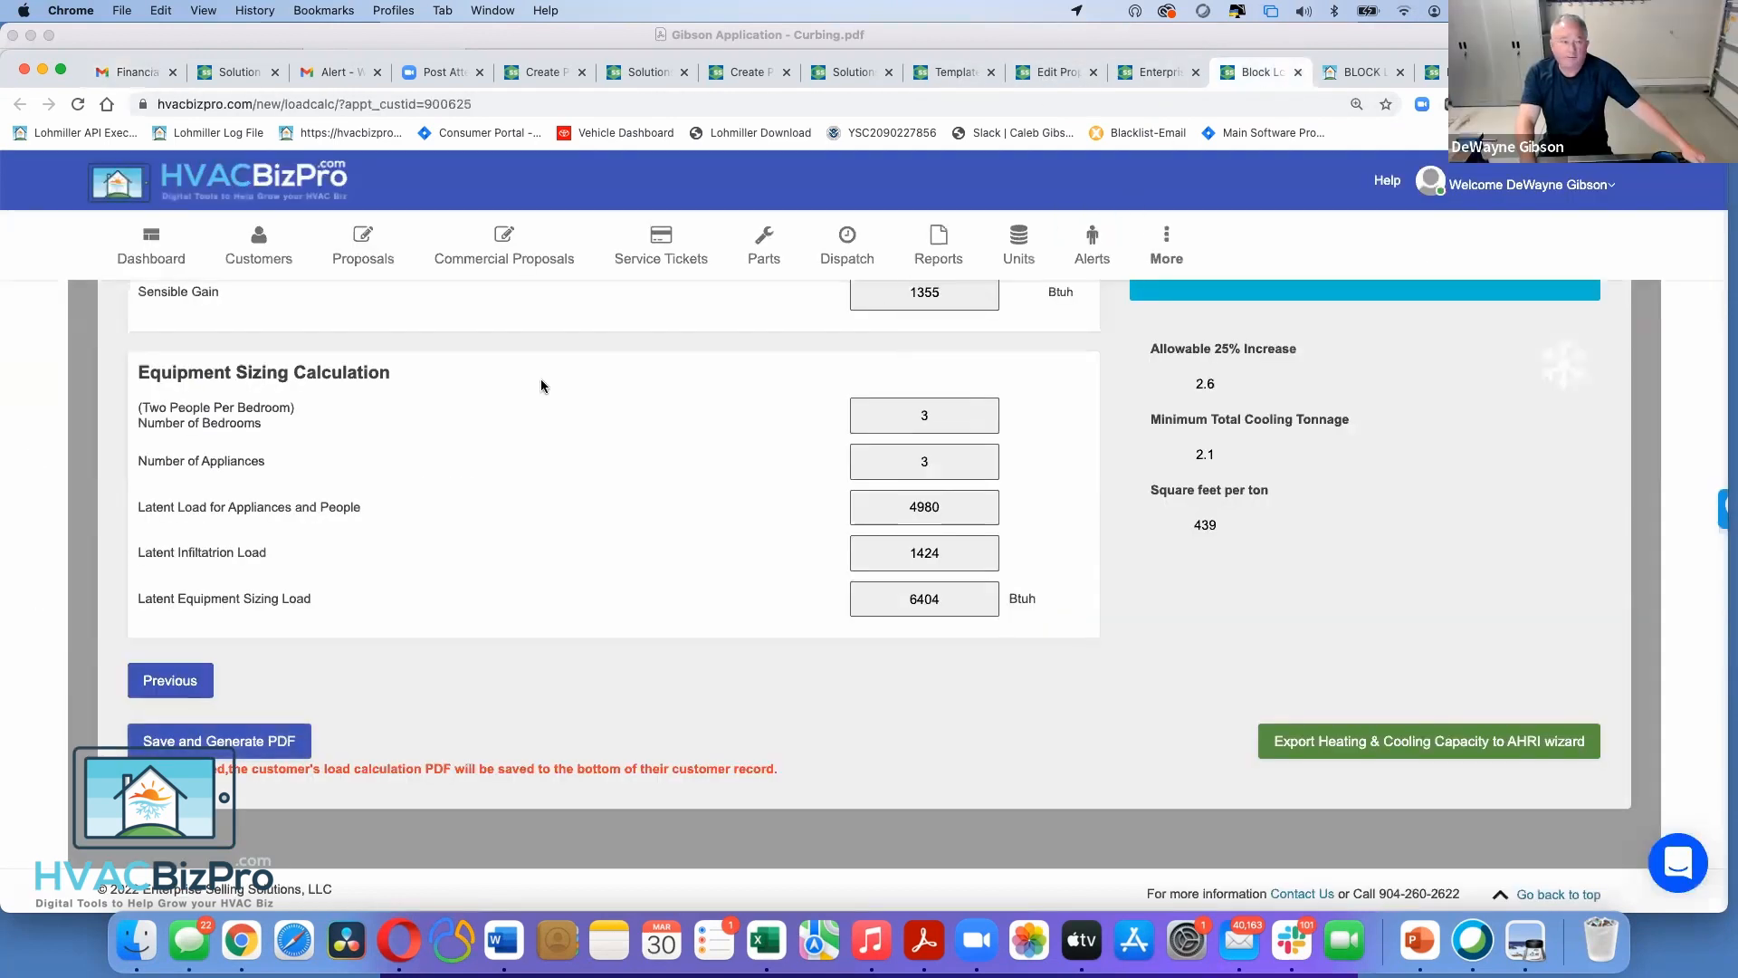
mouse_move(336, 268)
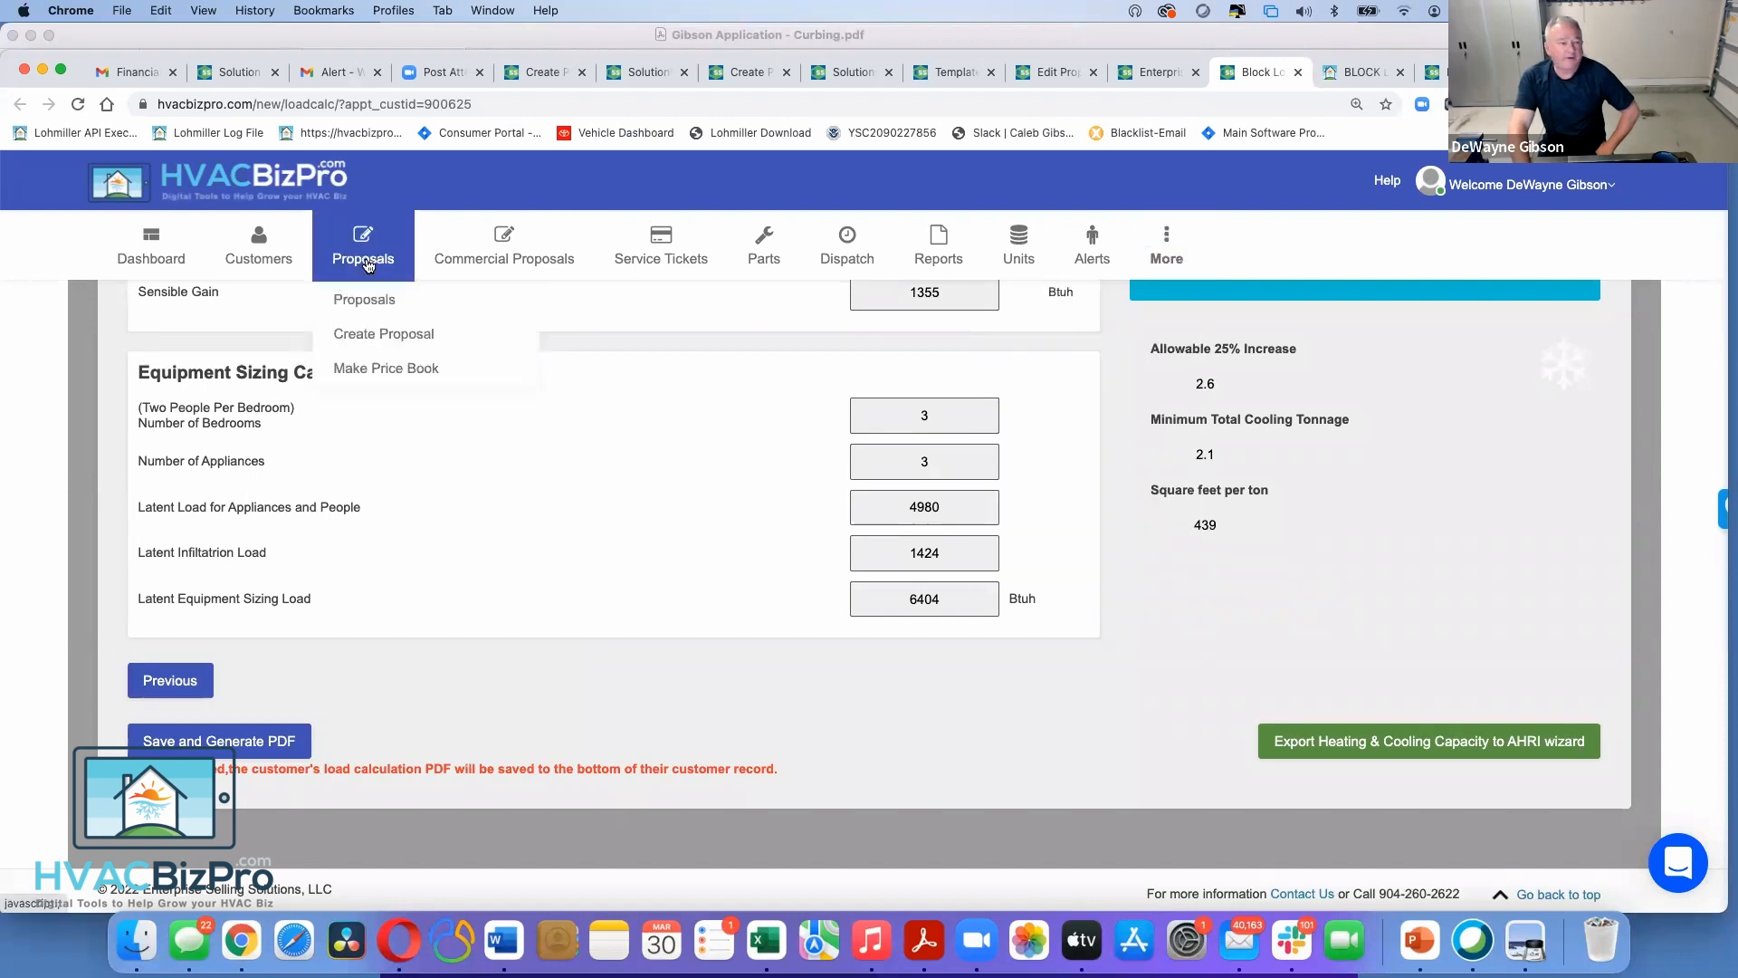
left_click(369, 335)
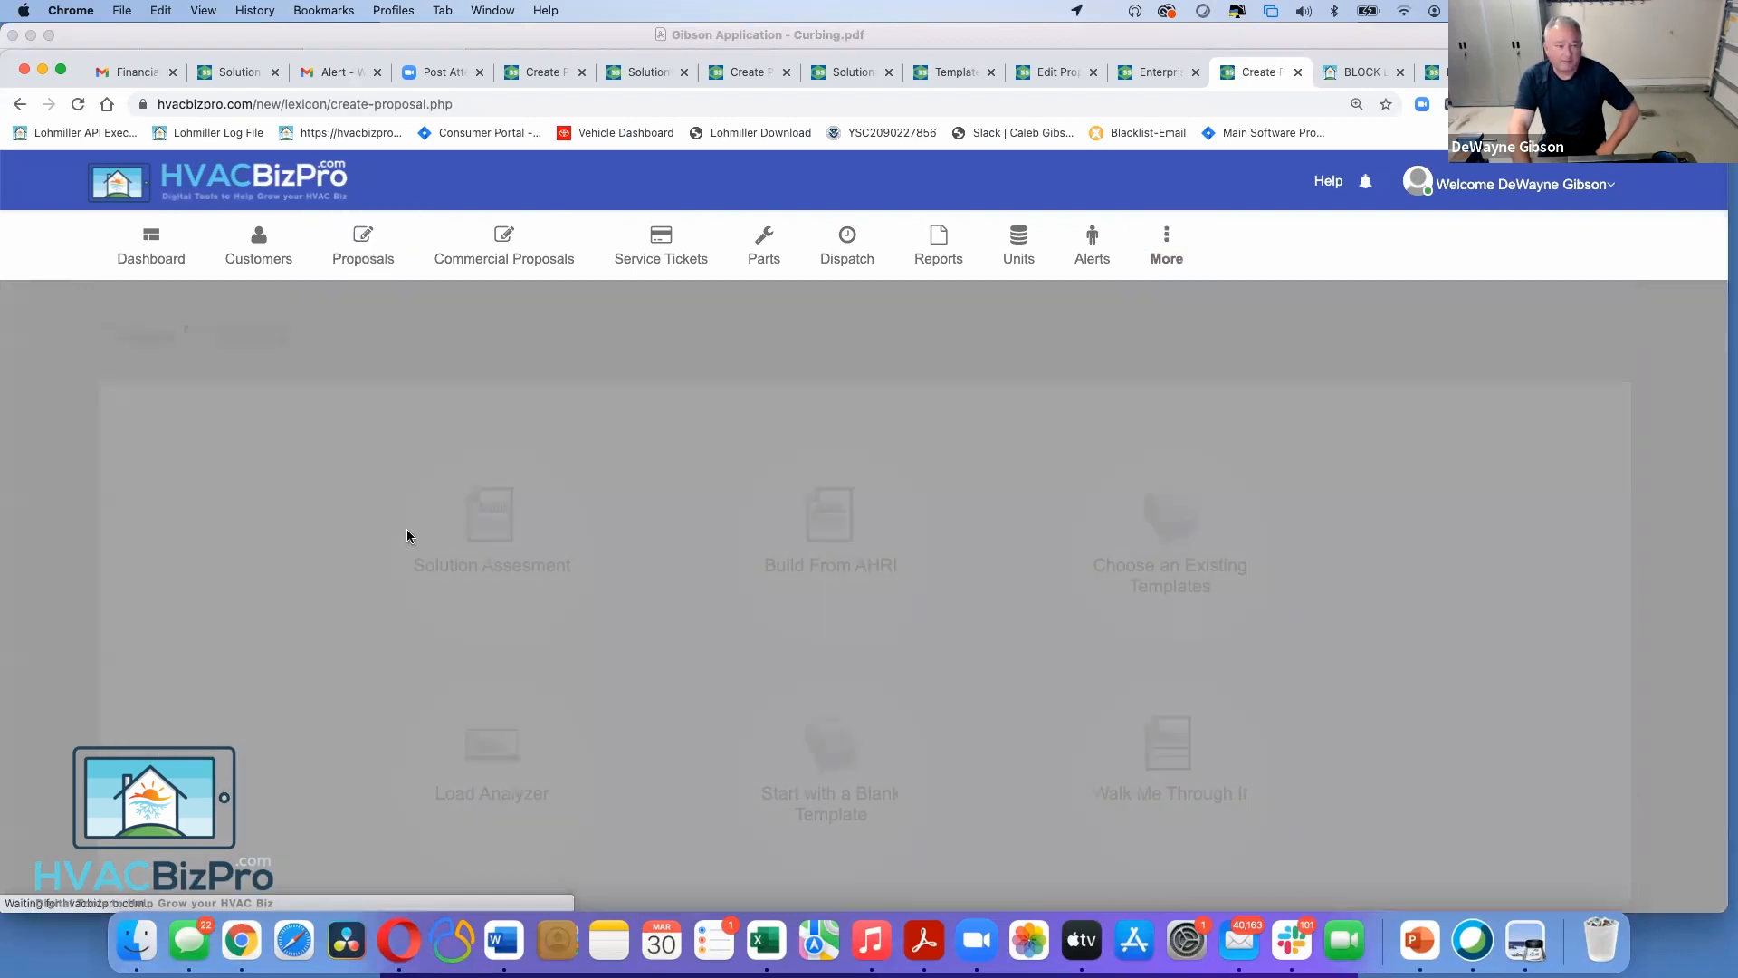
left_click(496, 536)
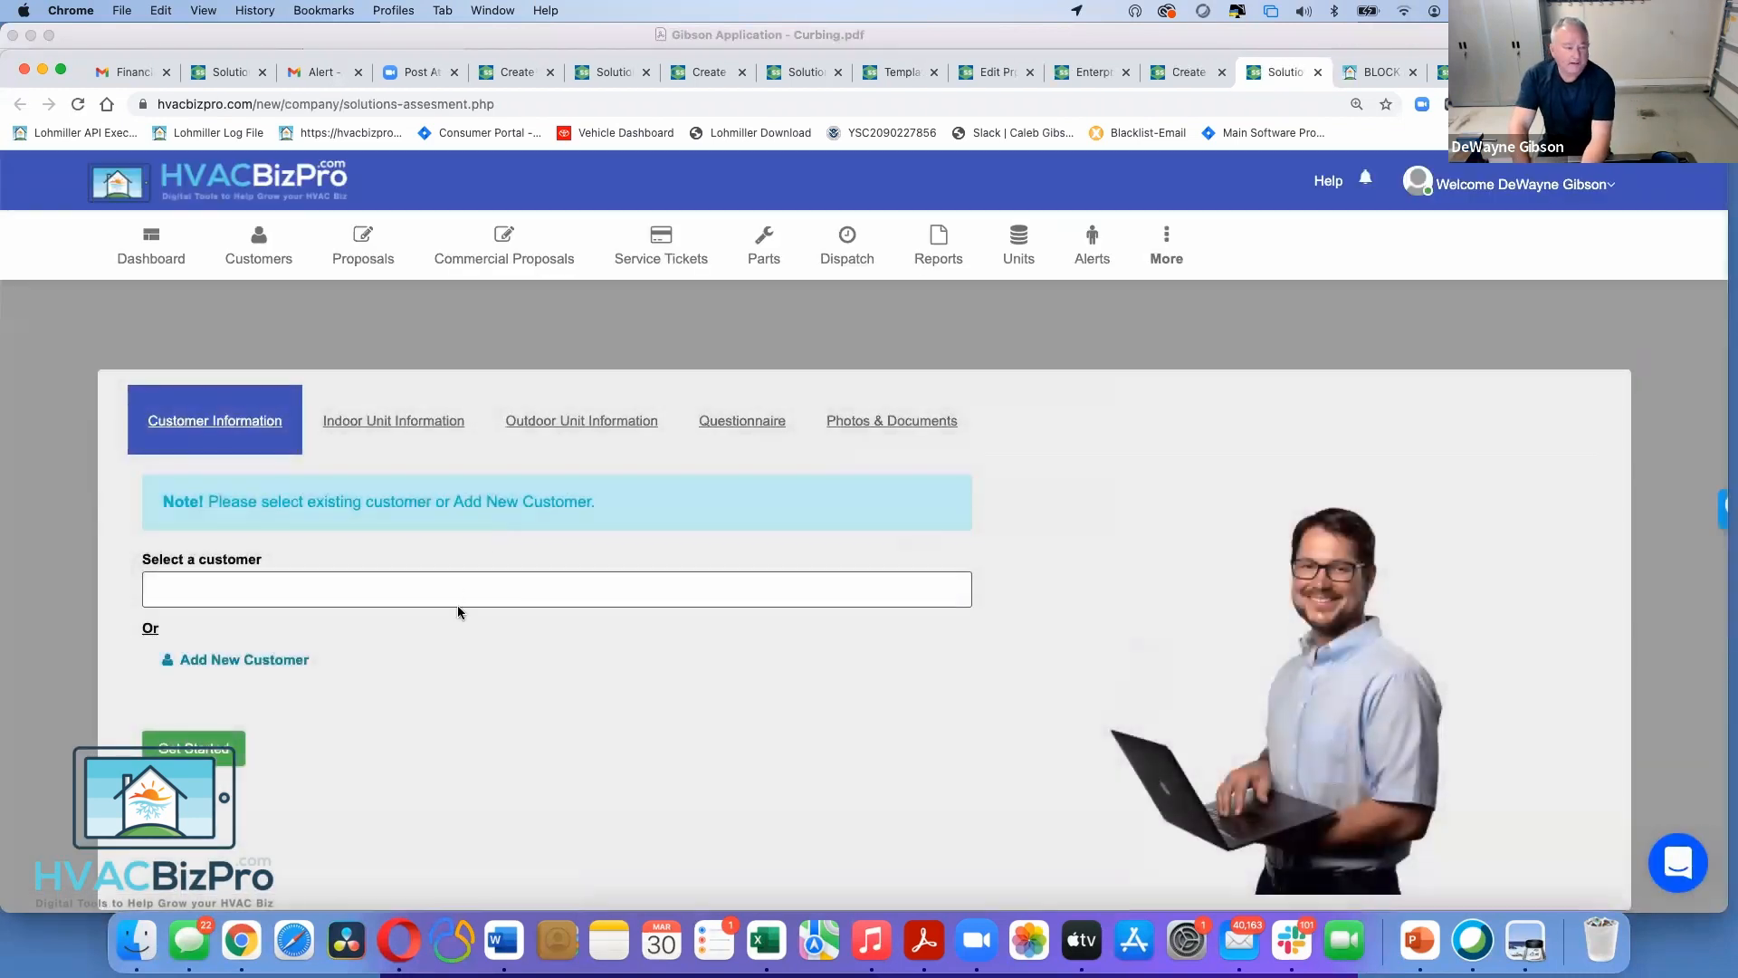
Find the existing customer by street number and select them for the new assessment
type("76")
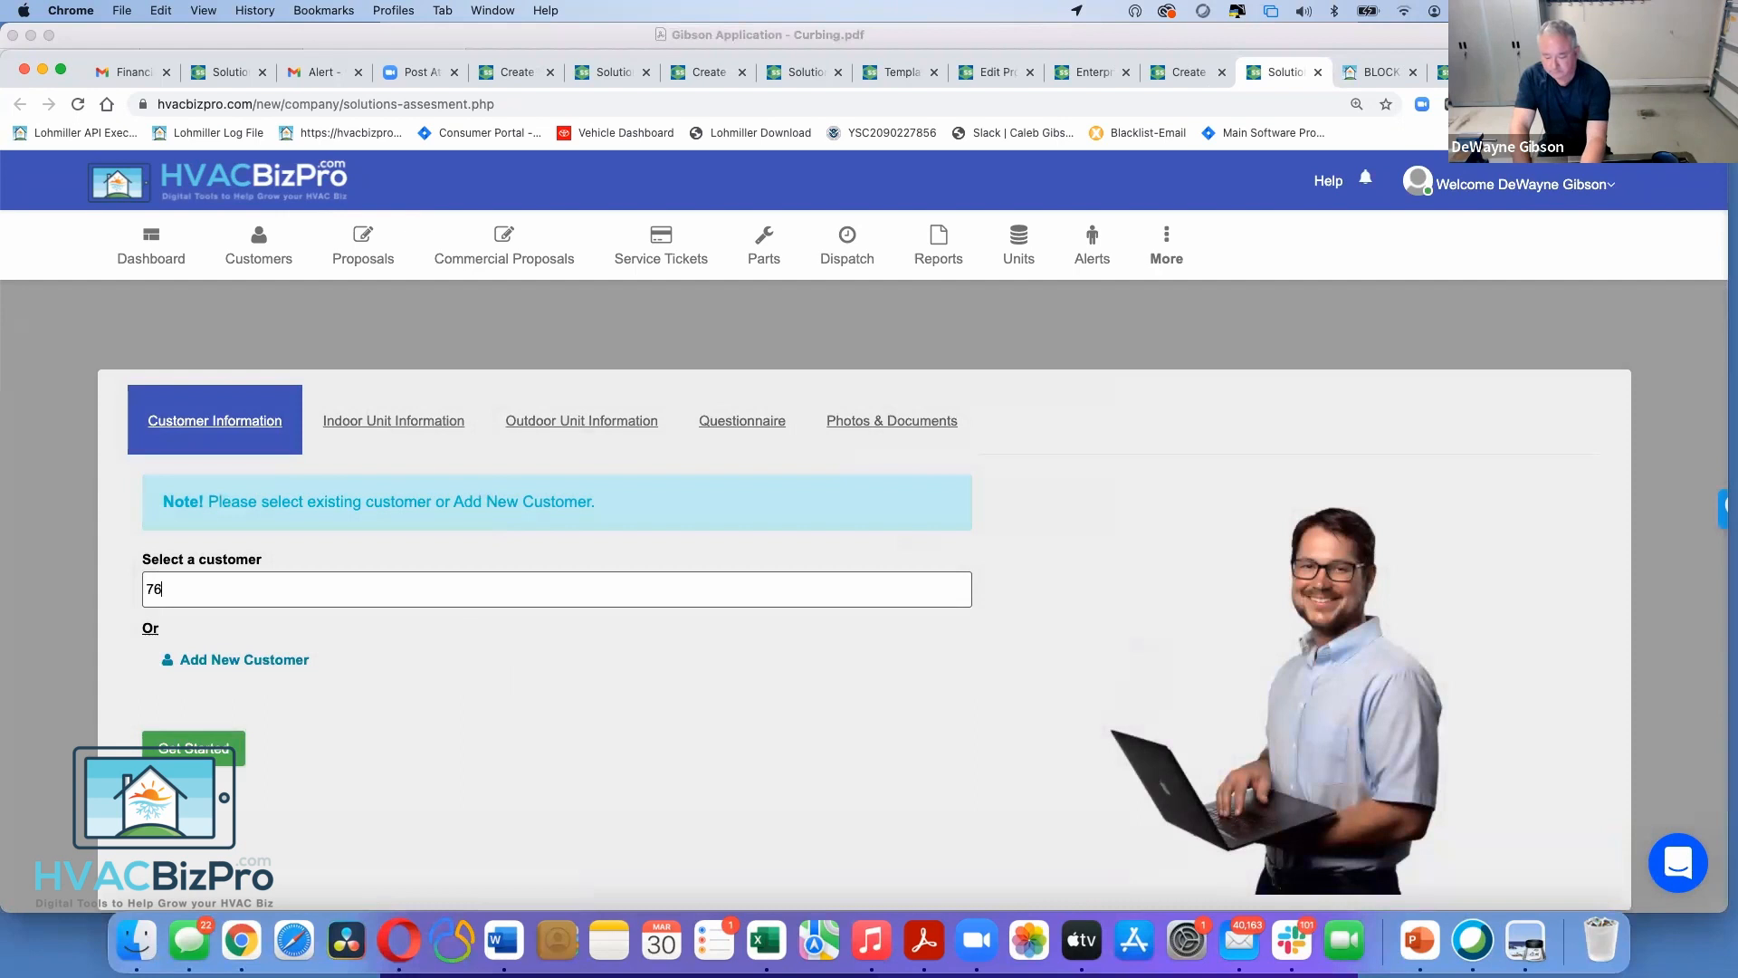
type("41")
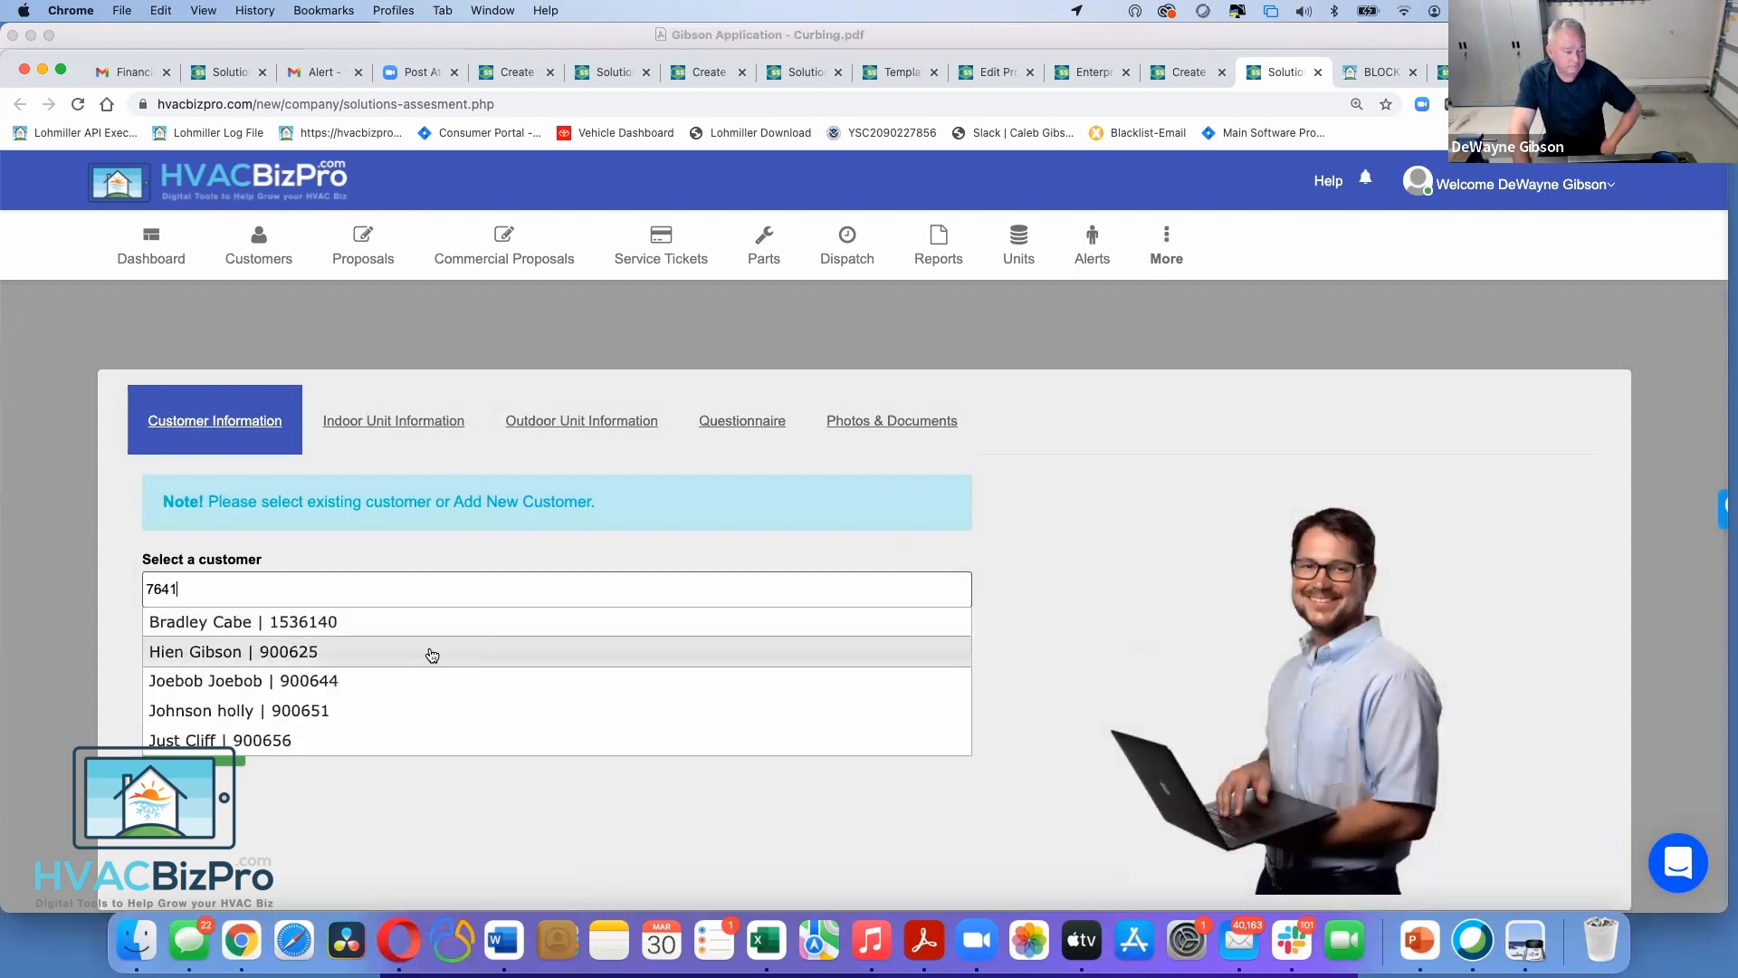
left_click(429, 652)
scroll(435, 708, "down", 1)
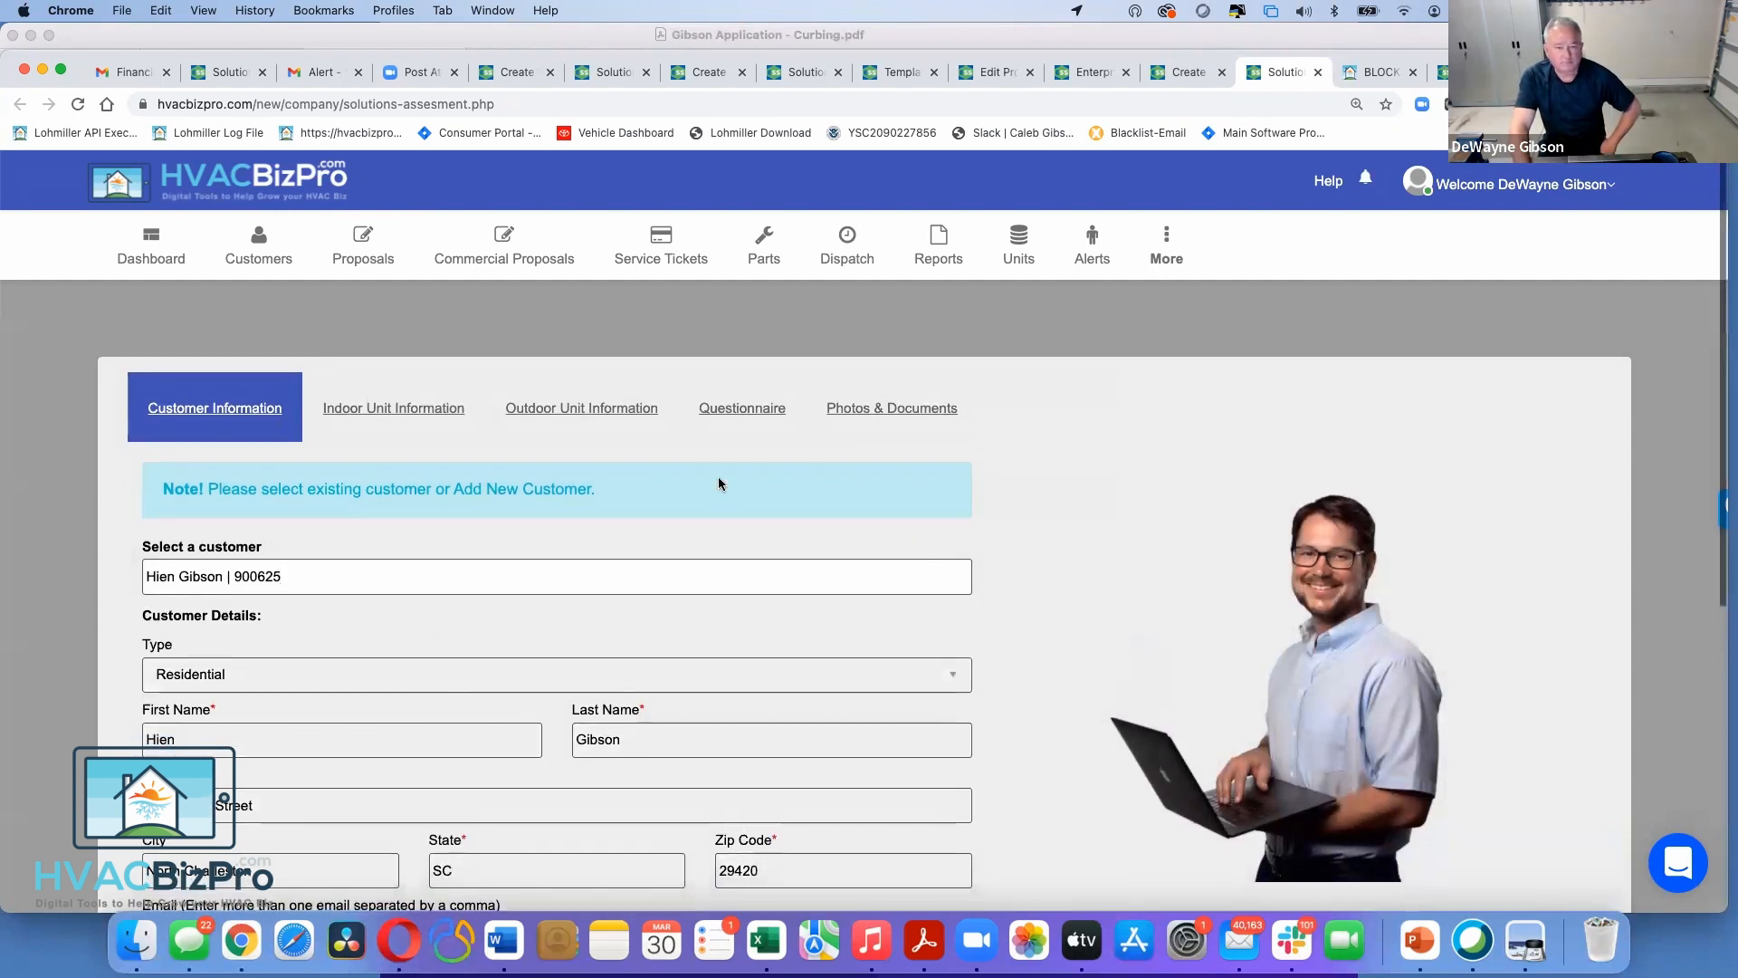
Look over the assessment's photo and document options and page through the Questionnaire from question 1 to its last page
left_click(847, 412)
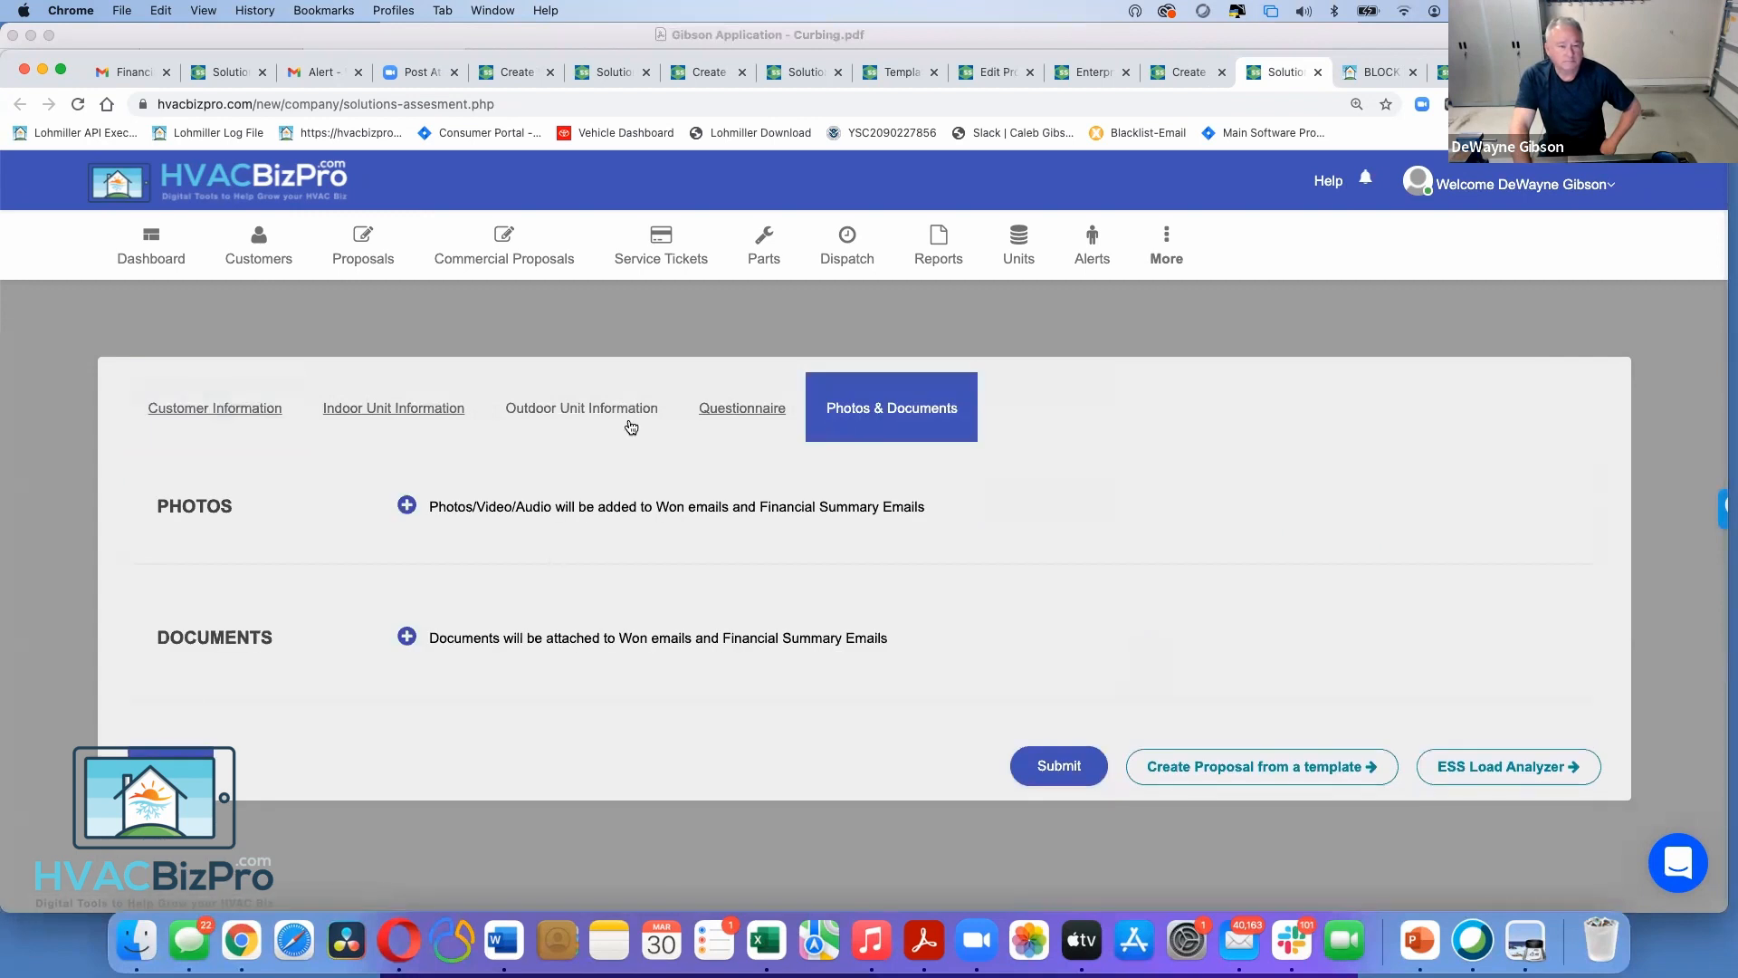
left_click(745, 399)
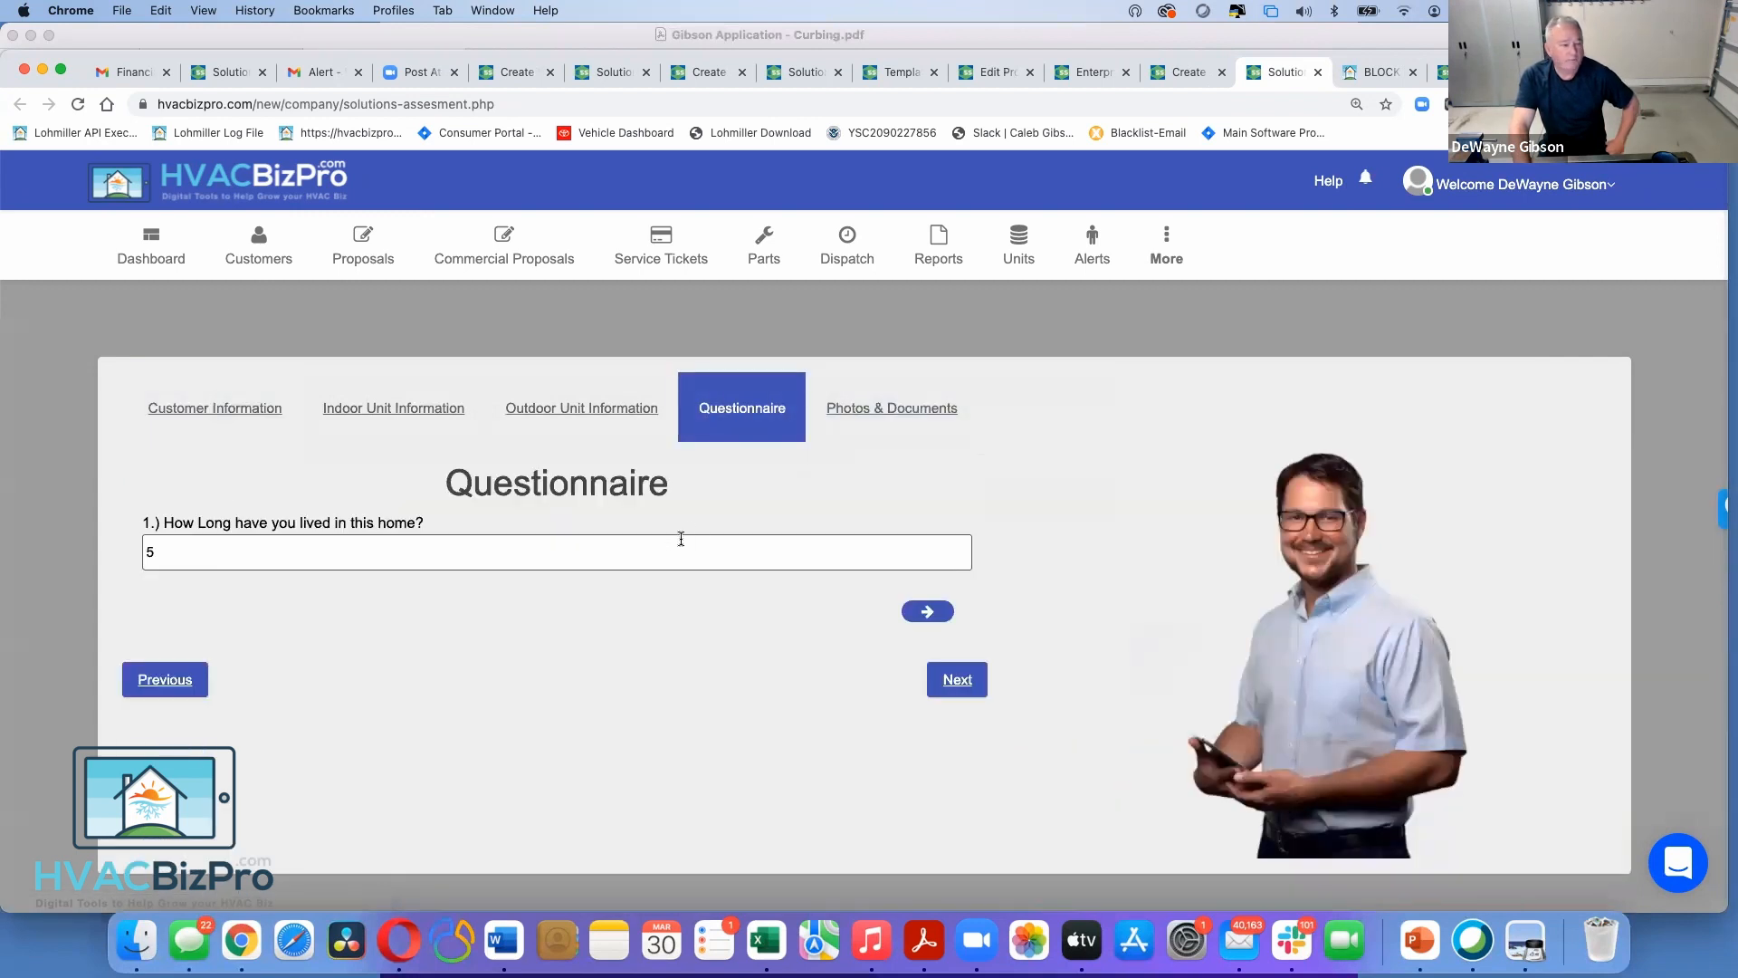
left_click(923, 610)
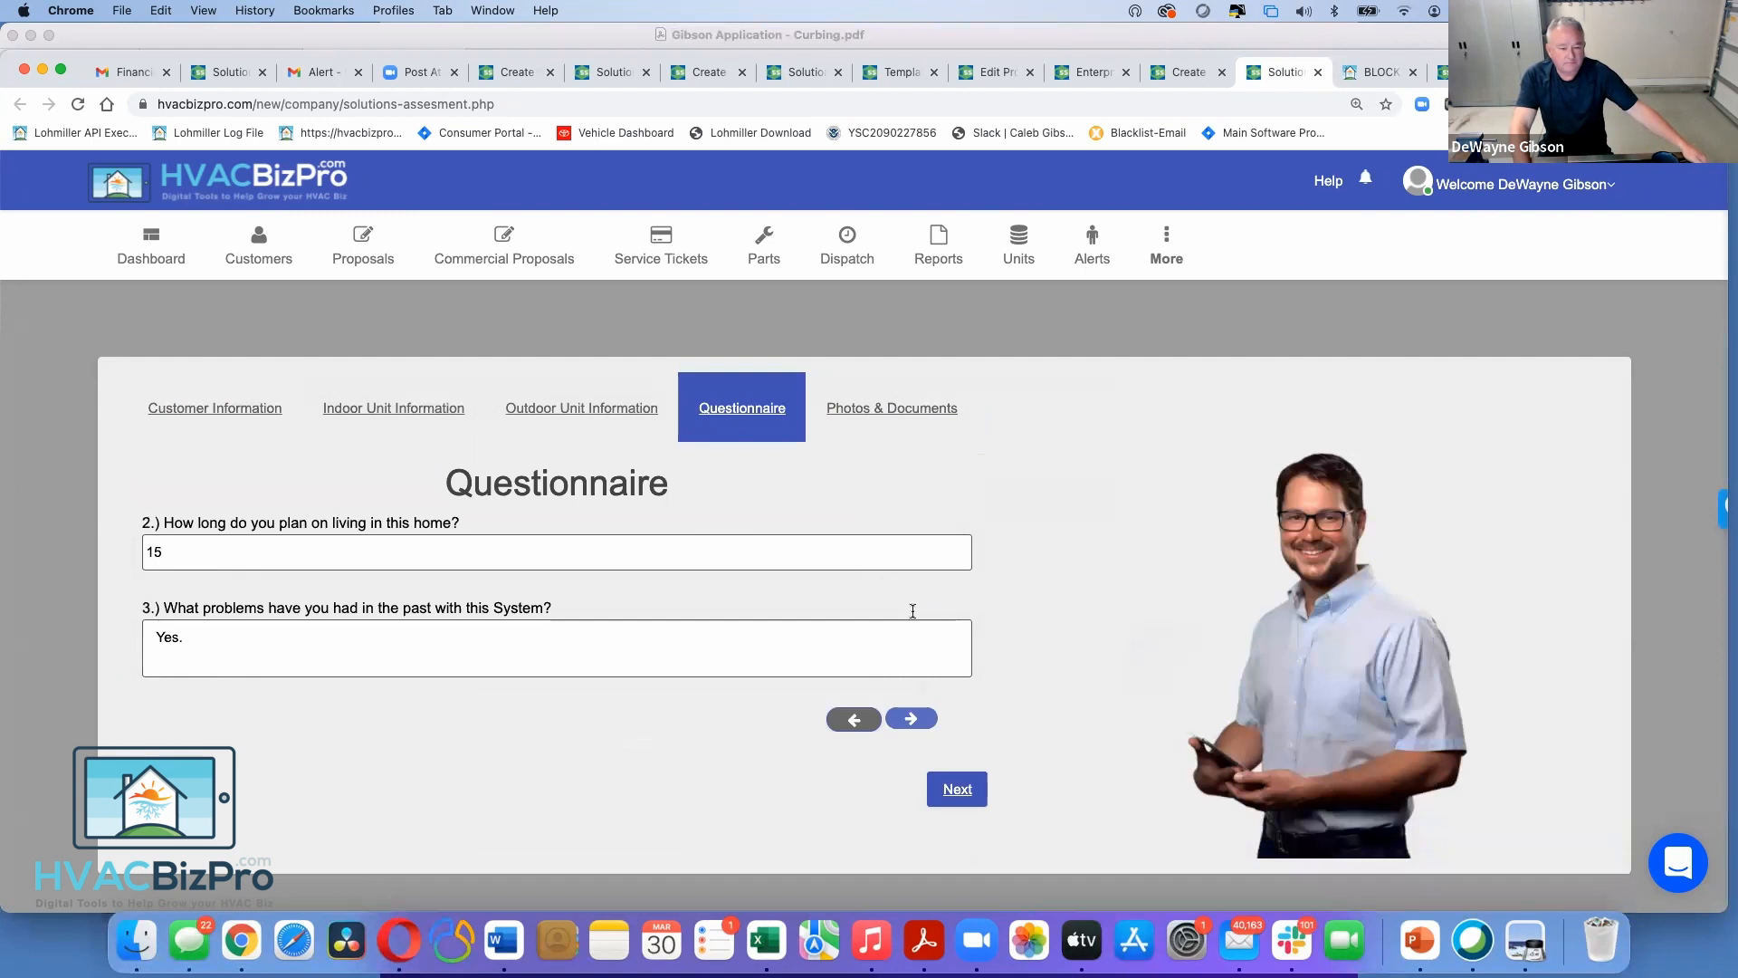
left_click(911, 717)
left_click(911, 715)
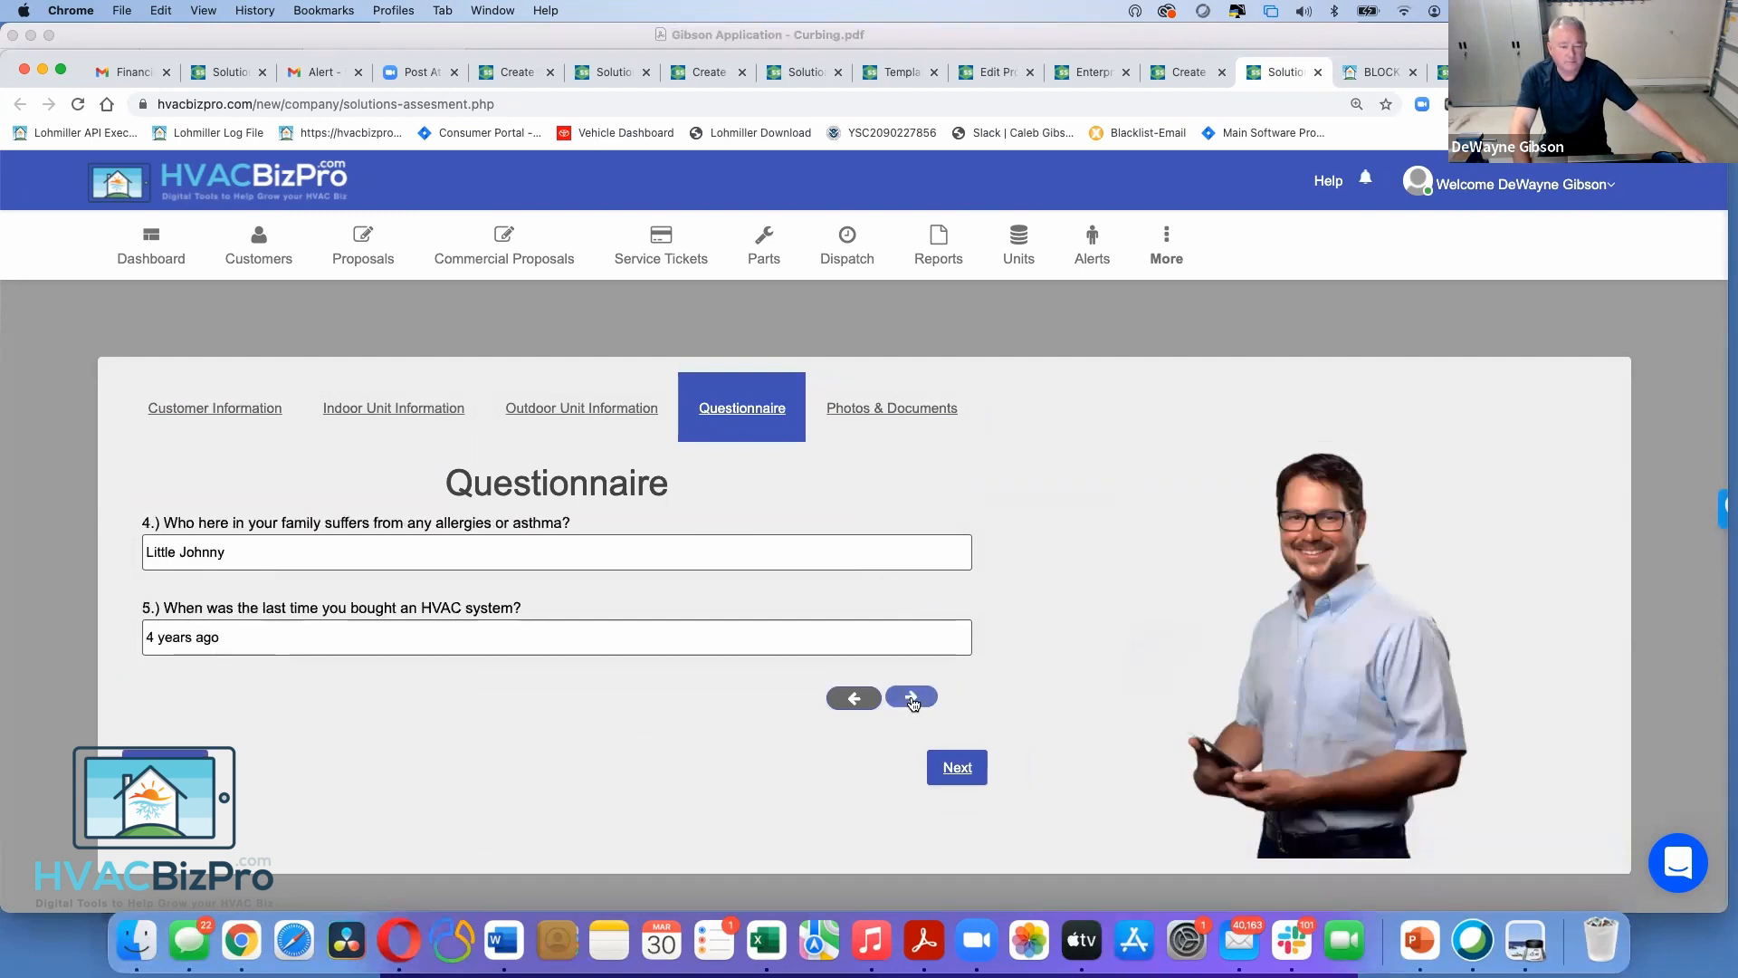
left_click(911, 717)
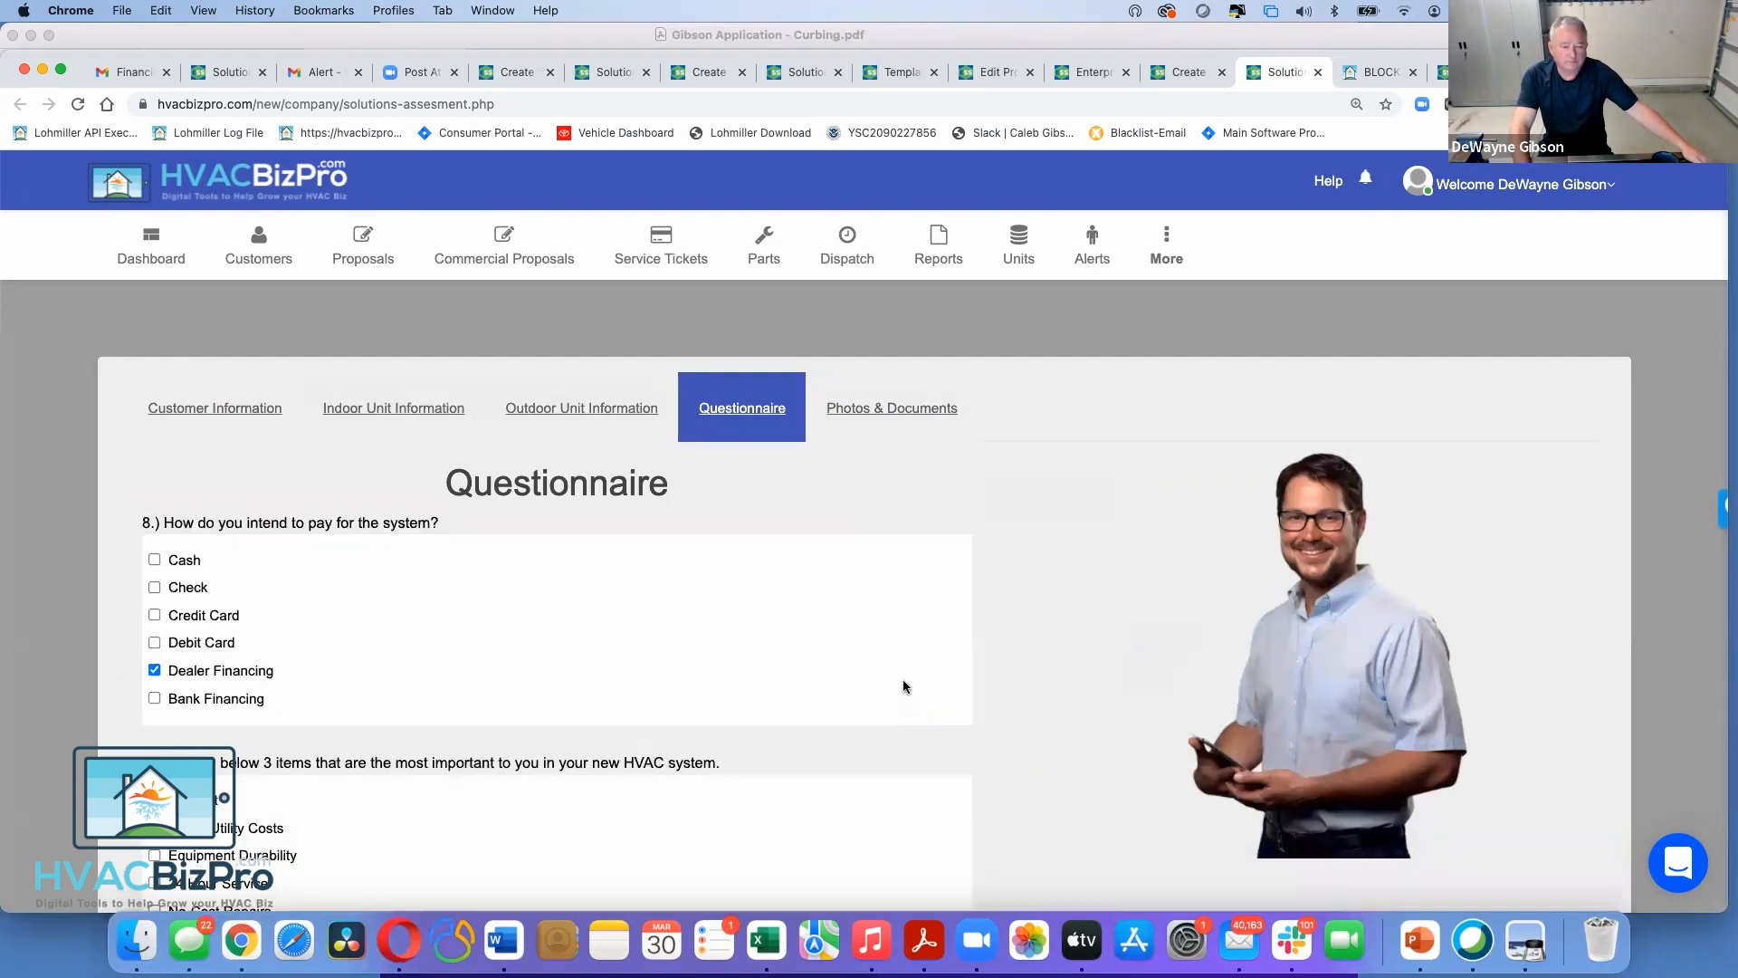
scroll(905, 693, "down", 5)
left_click(910, 677)
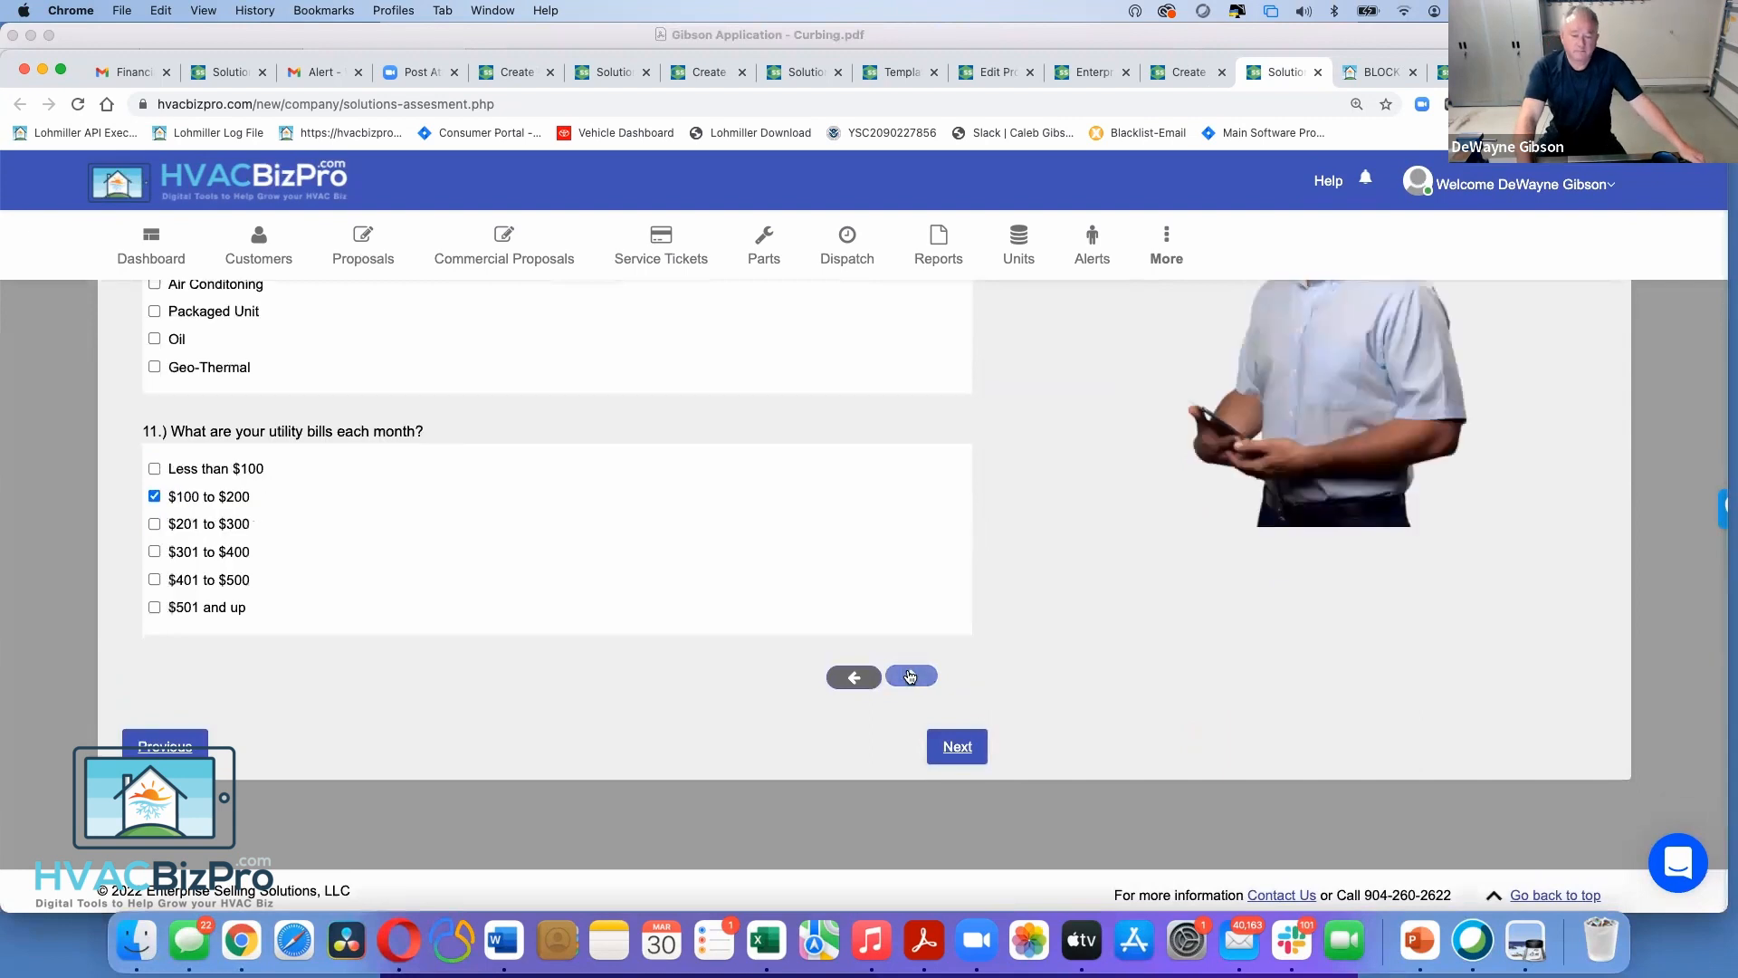
left_click(909, 676)
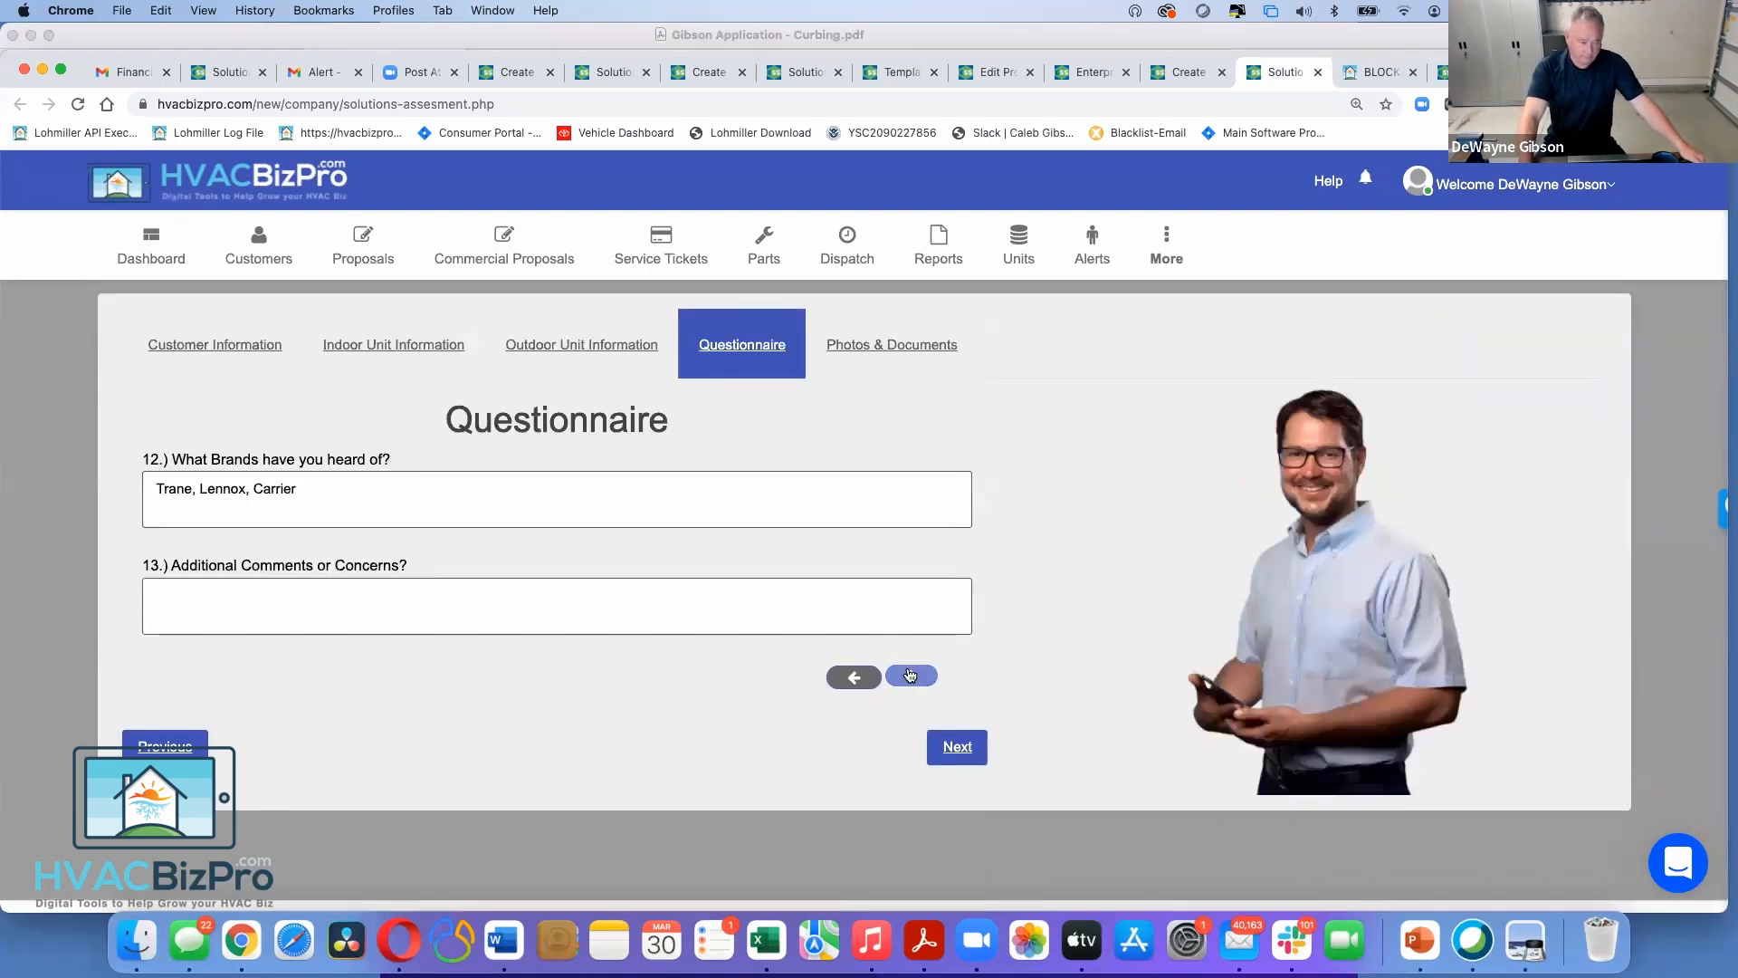
left_click(910, 676)
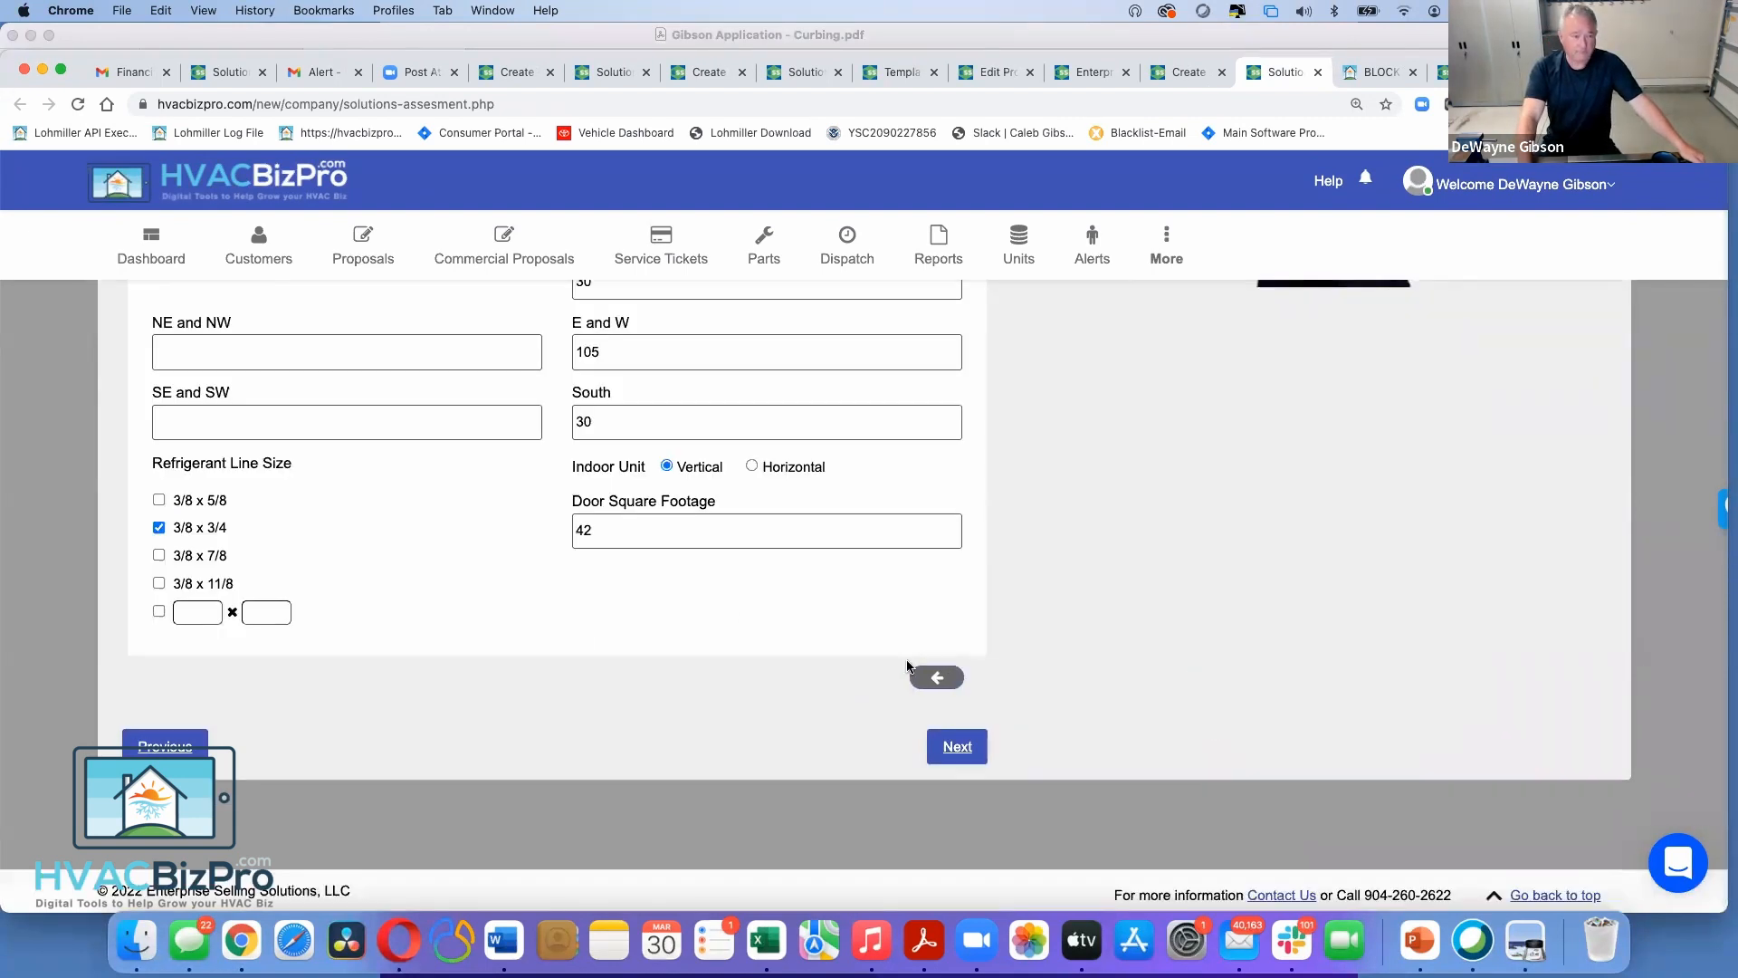
Examine the last questionnaire page, covering breaker sizes, application, home and window square footage, refrigerant line size and door square footage
scroll(1078, 597, "up", 5)
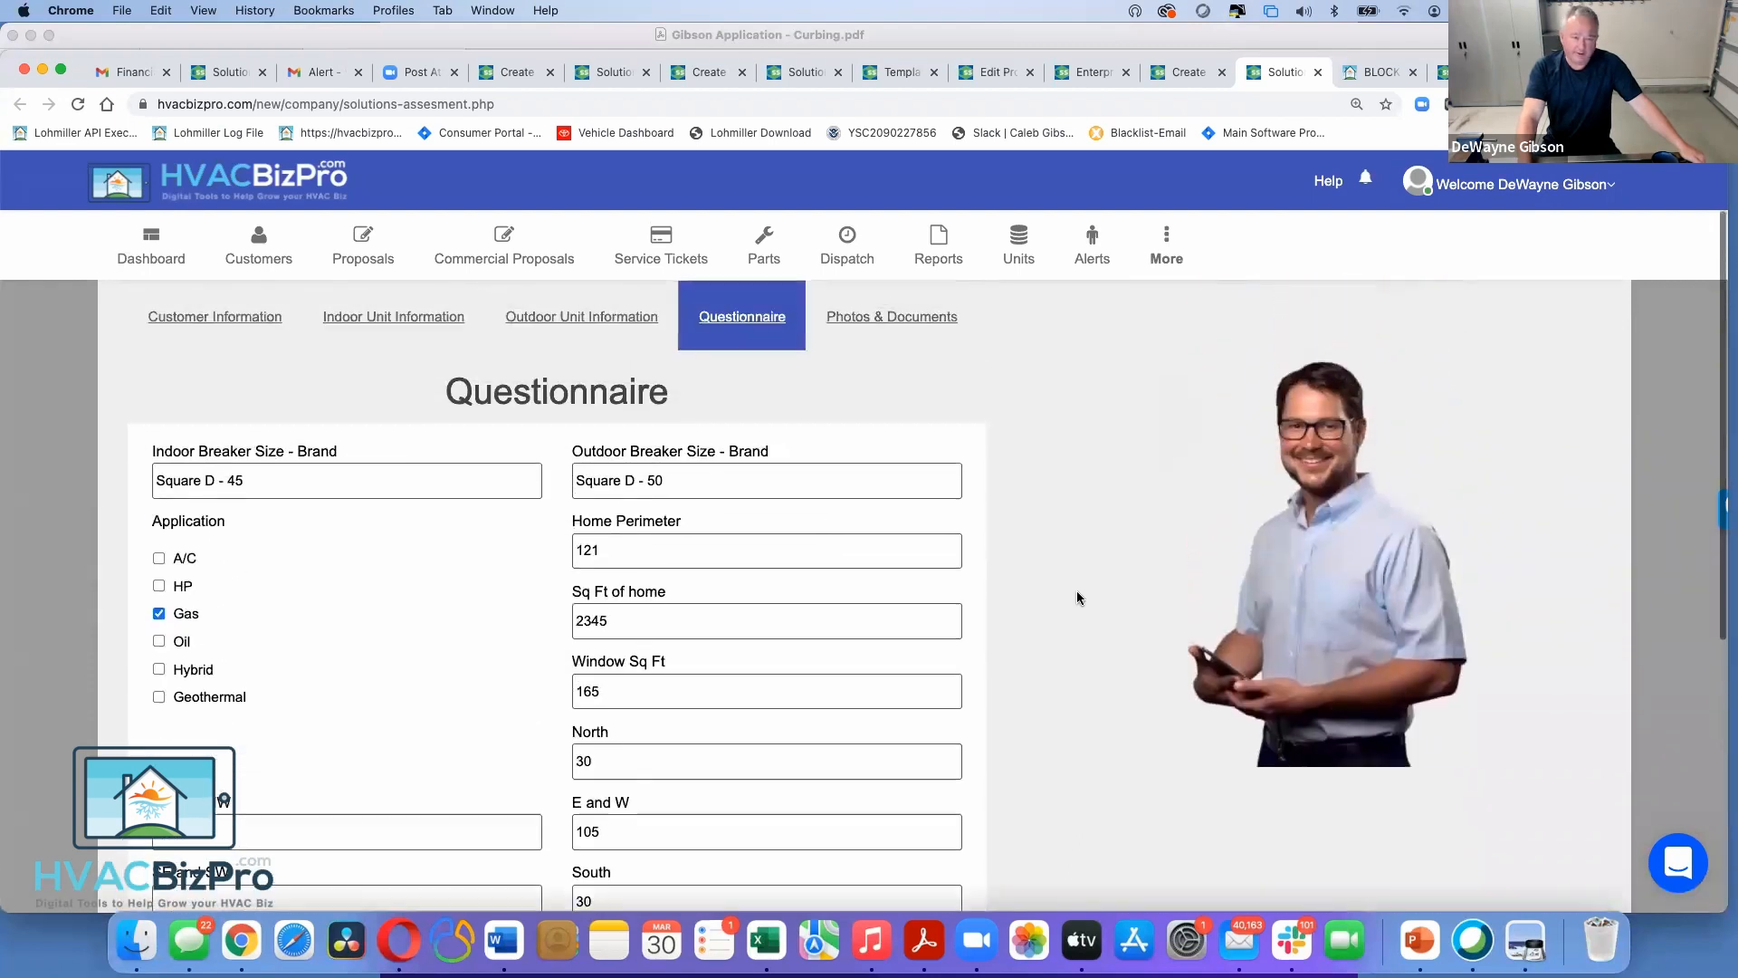
scroll(1077, 597, "down", 5)
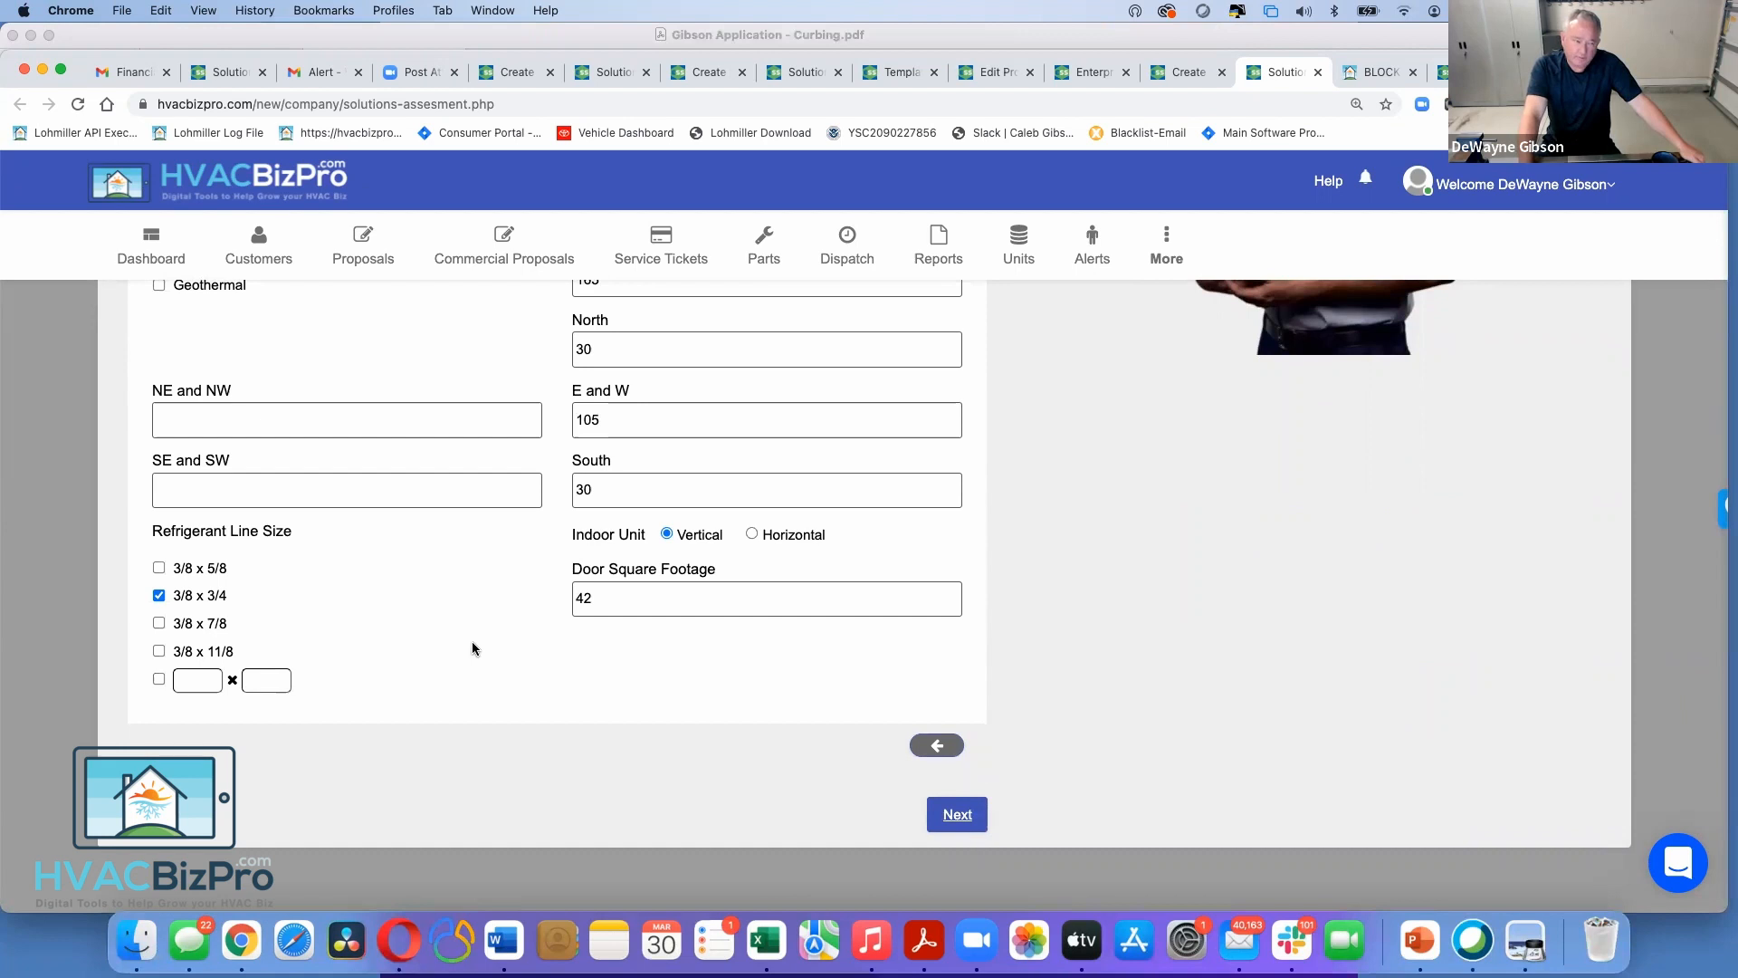
scroll(472, 648, "up", 3)
scroll(473, 648, "up", 2)
scroll(472, 648, "down", 2)
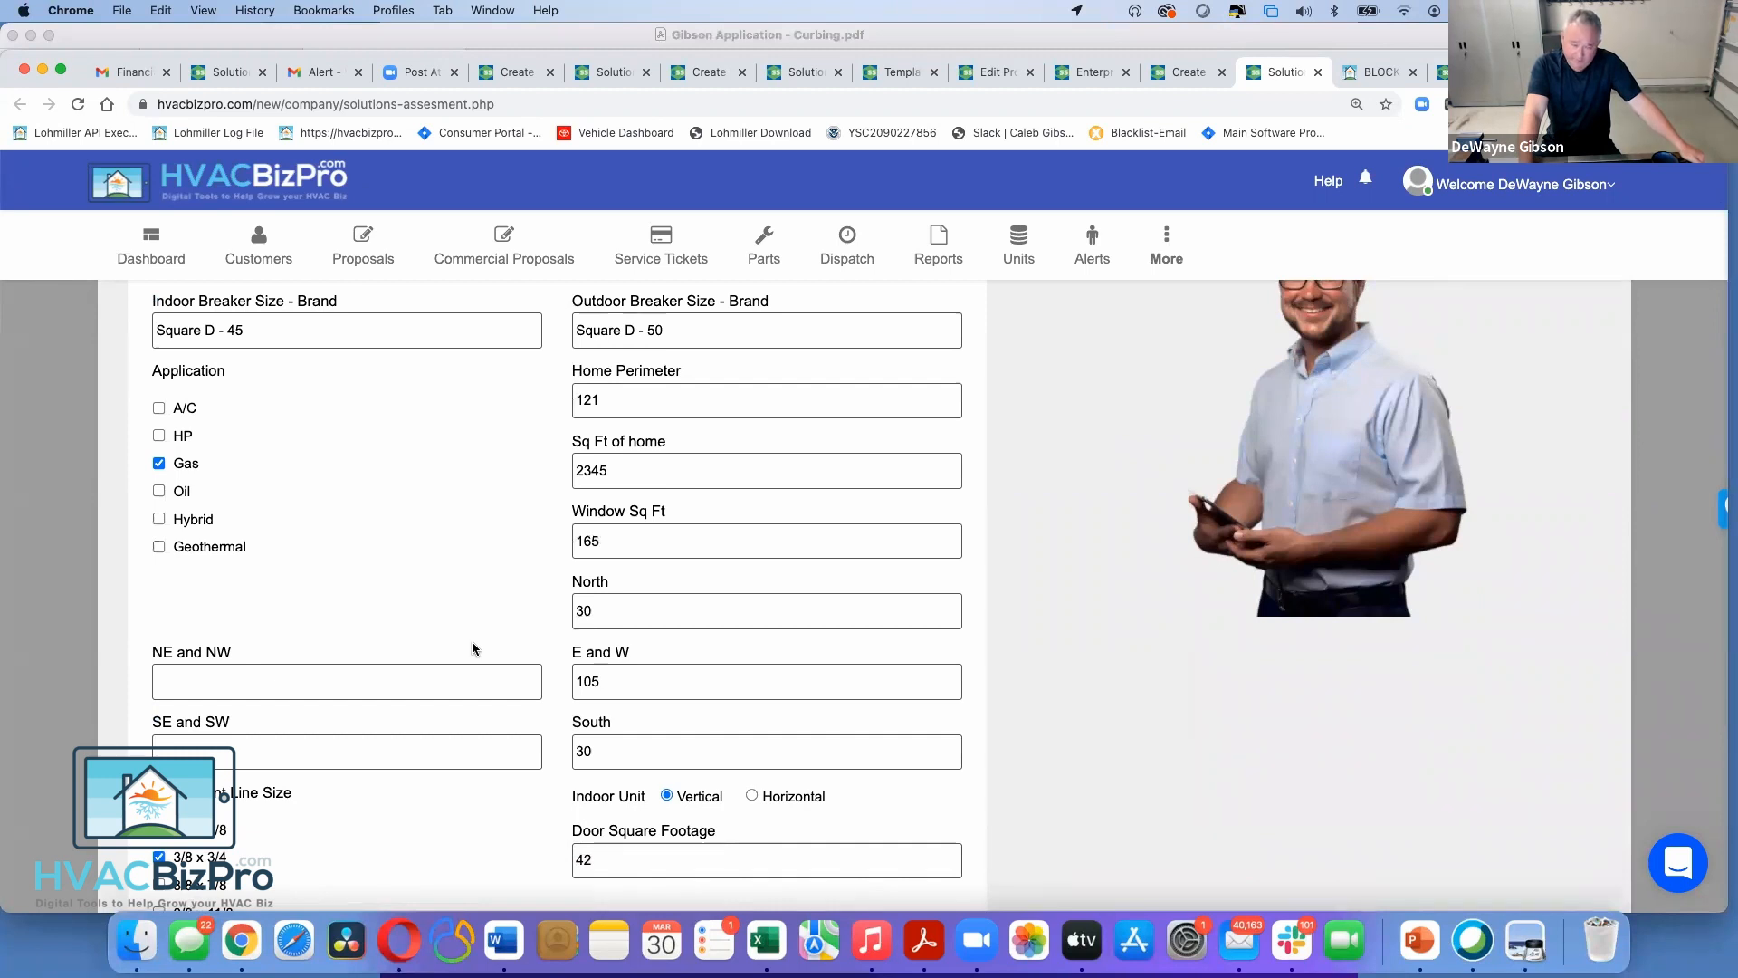
scroll(472, 644, "down", 2)
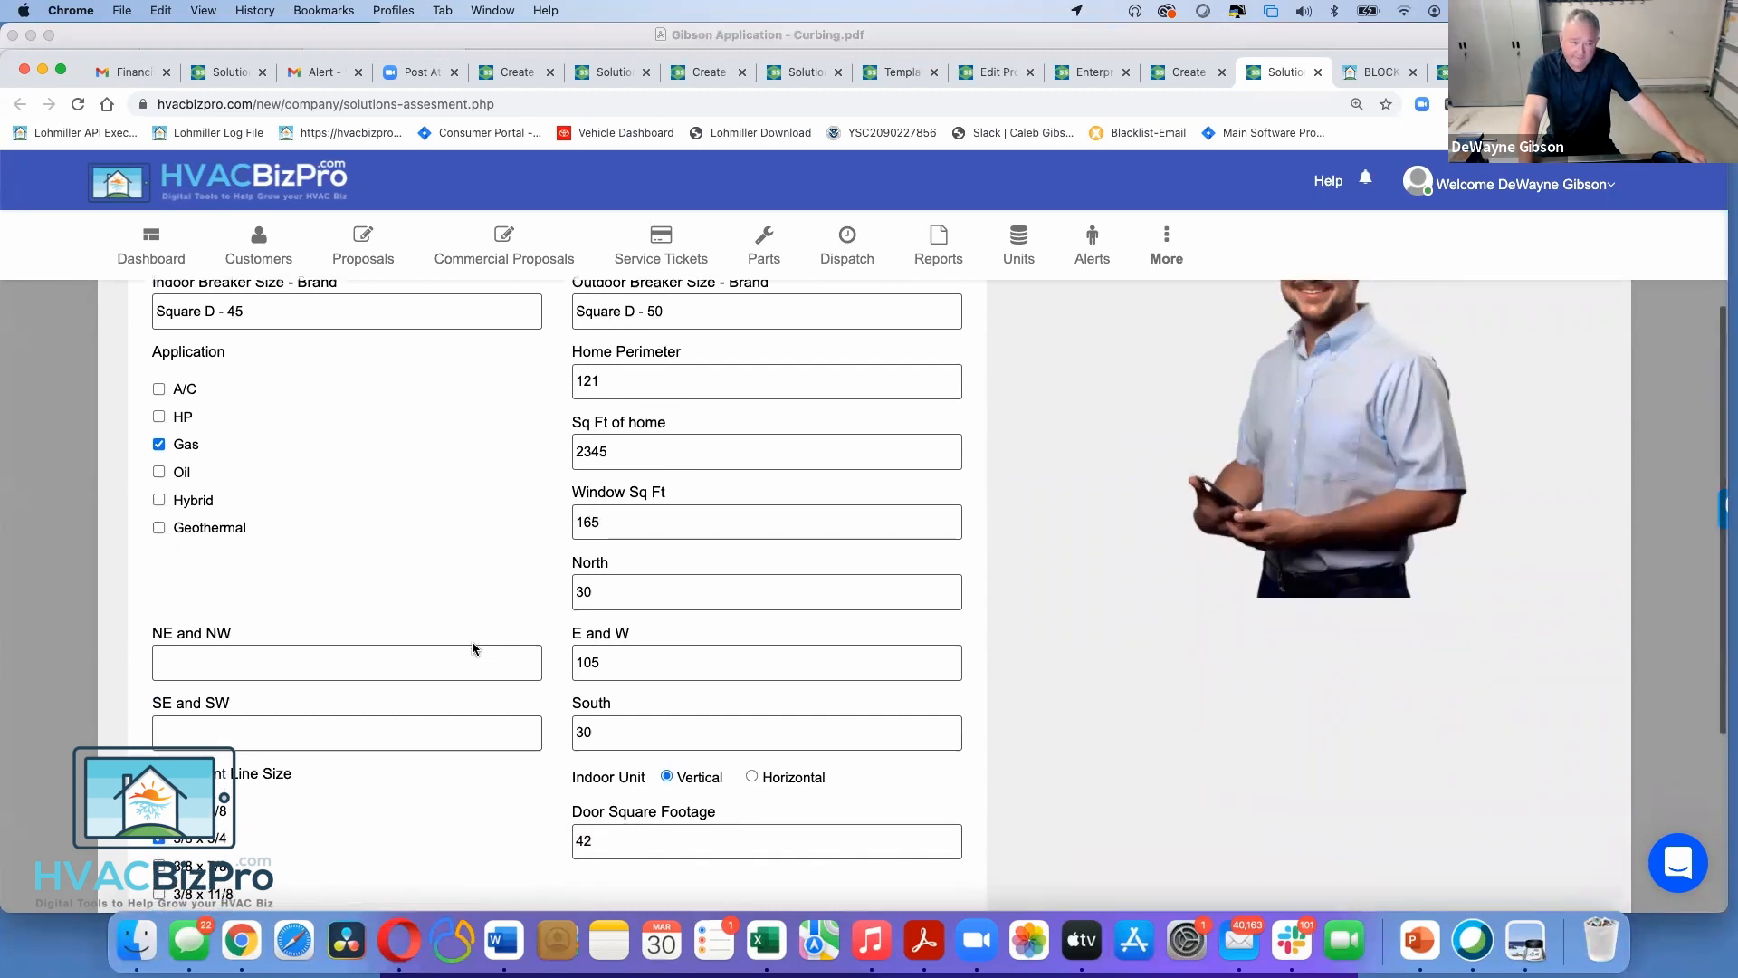
scroll(472, 648, "up", 3)
scroll(473, 649, "down", 3)
scroll(472, 648, "up", 2)
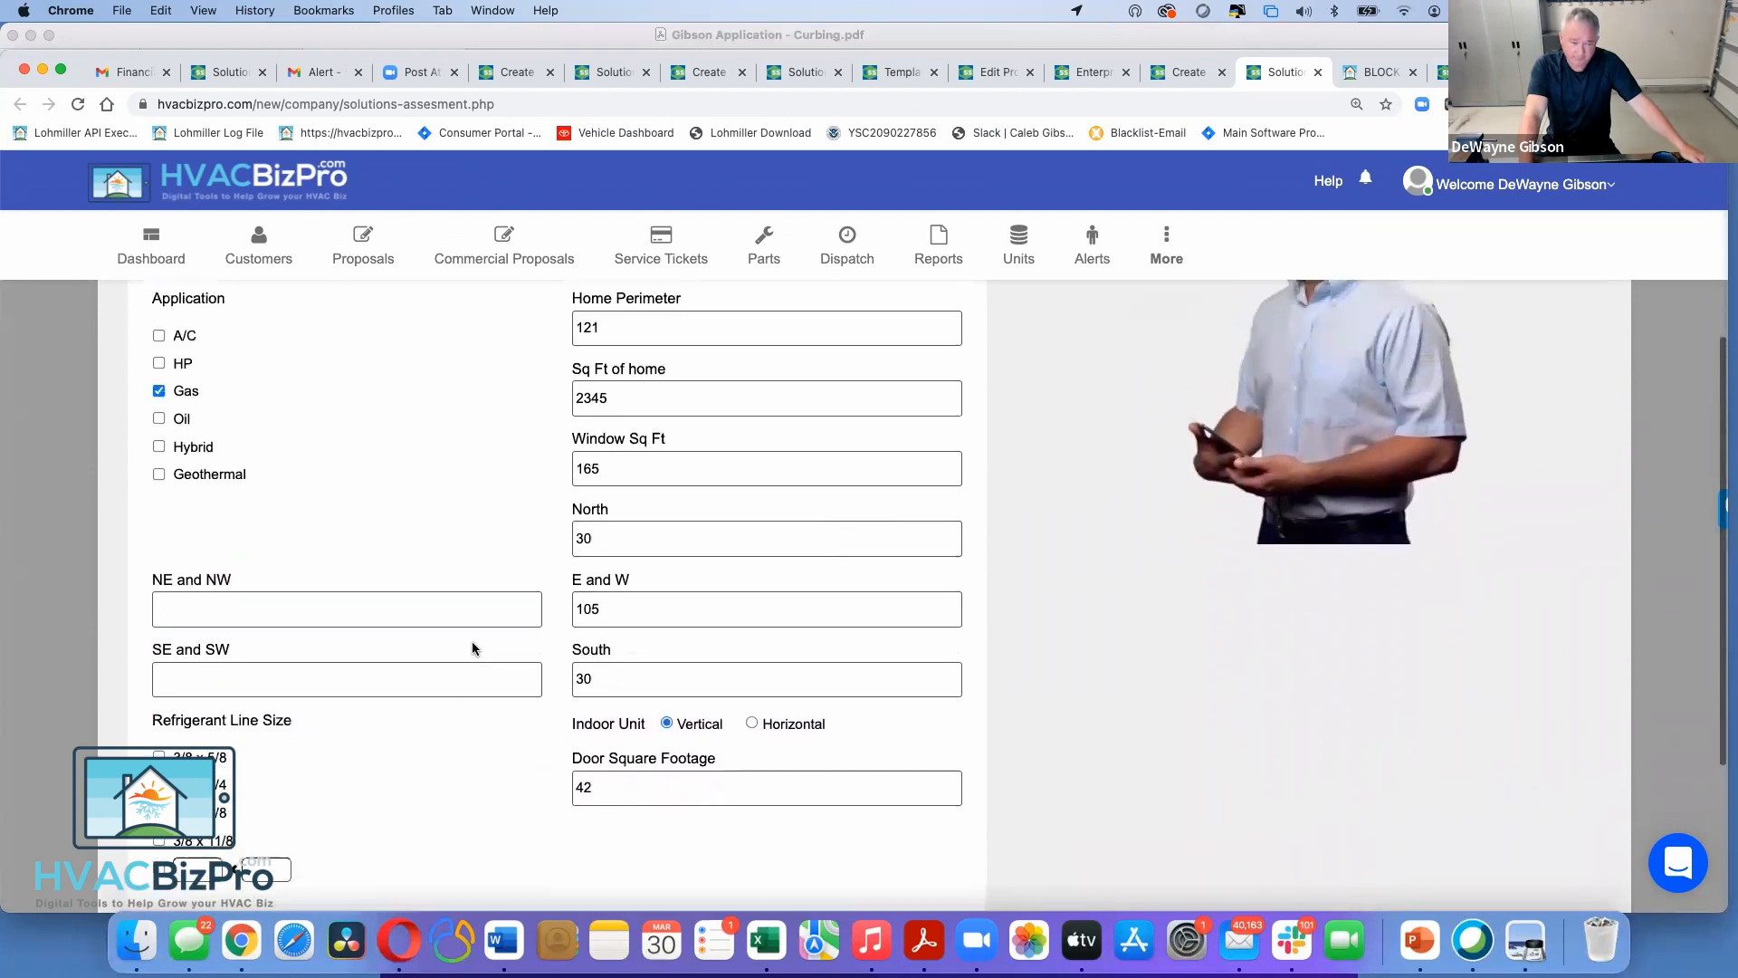
scroll(472, 647, "up", 2)
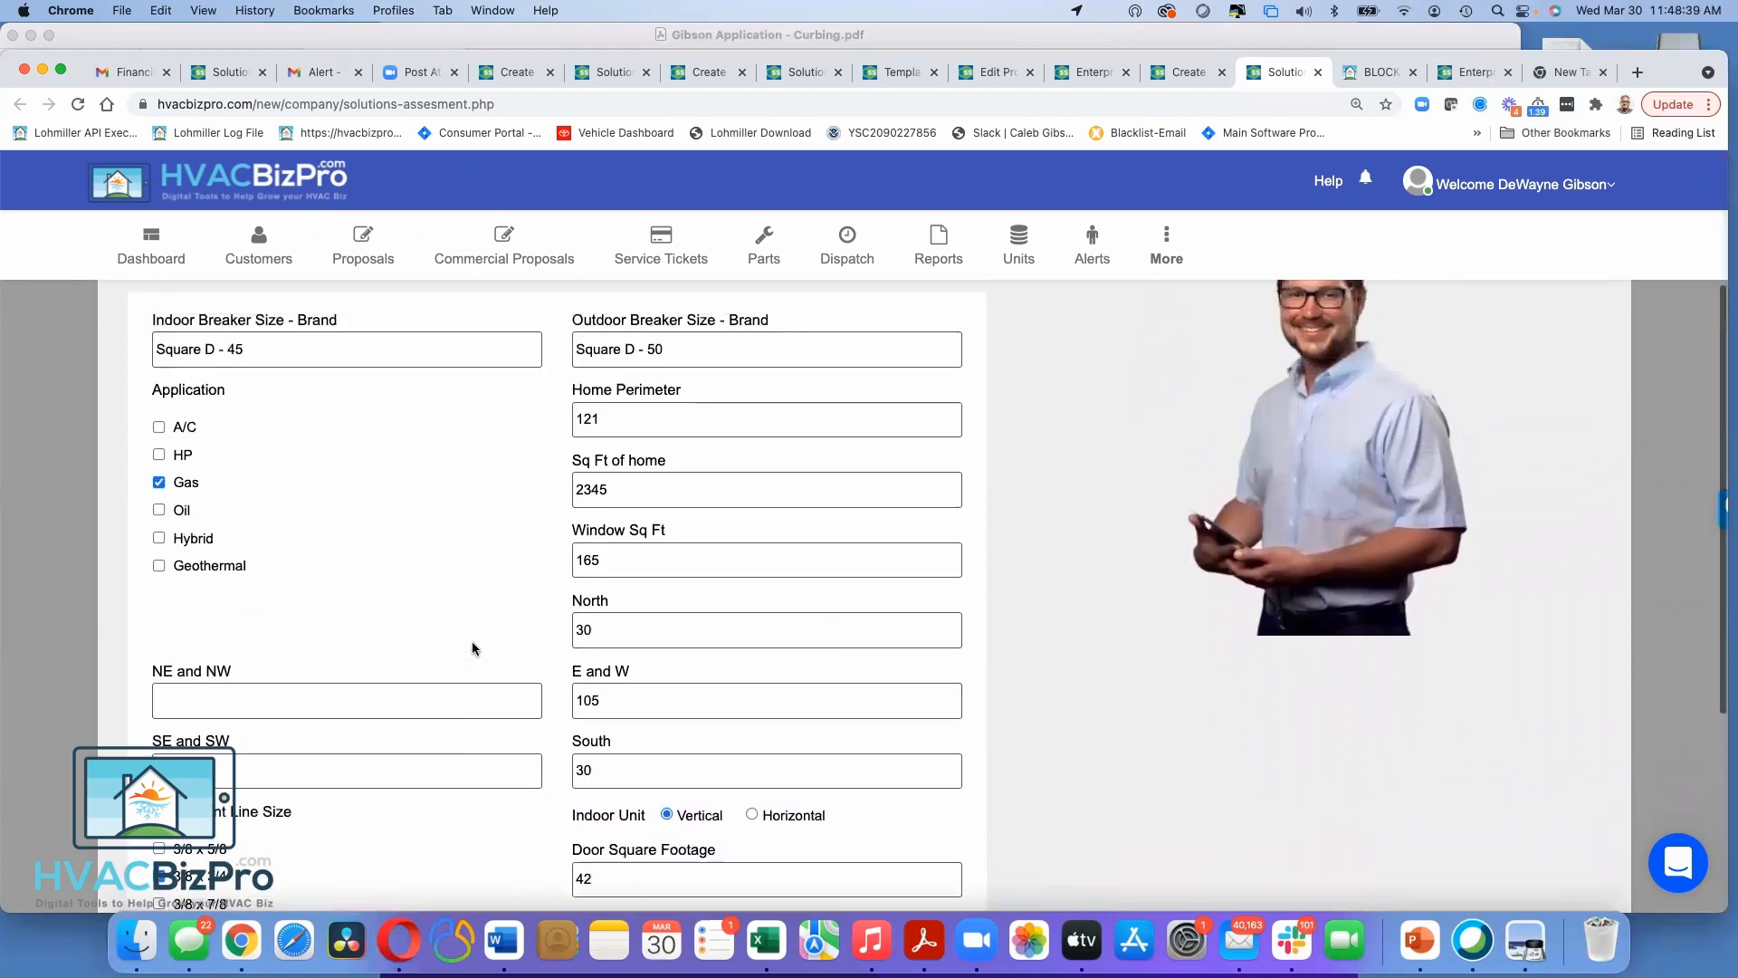
scroll(472, 649, "down", 1)
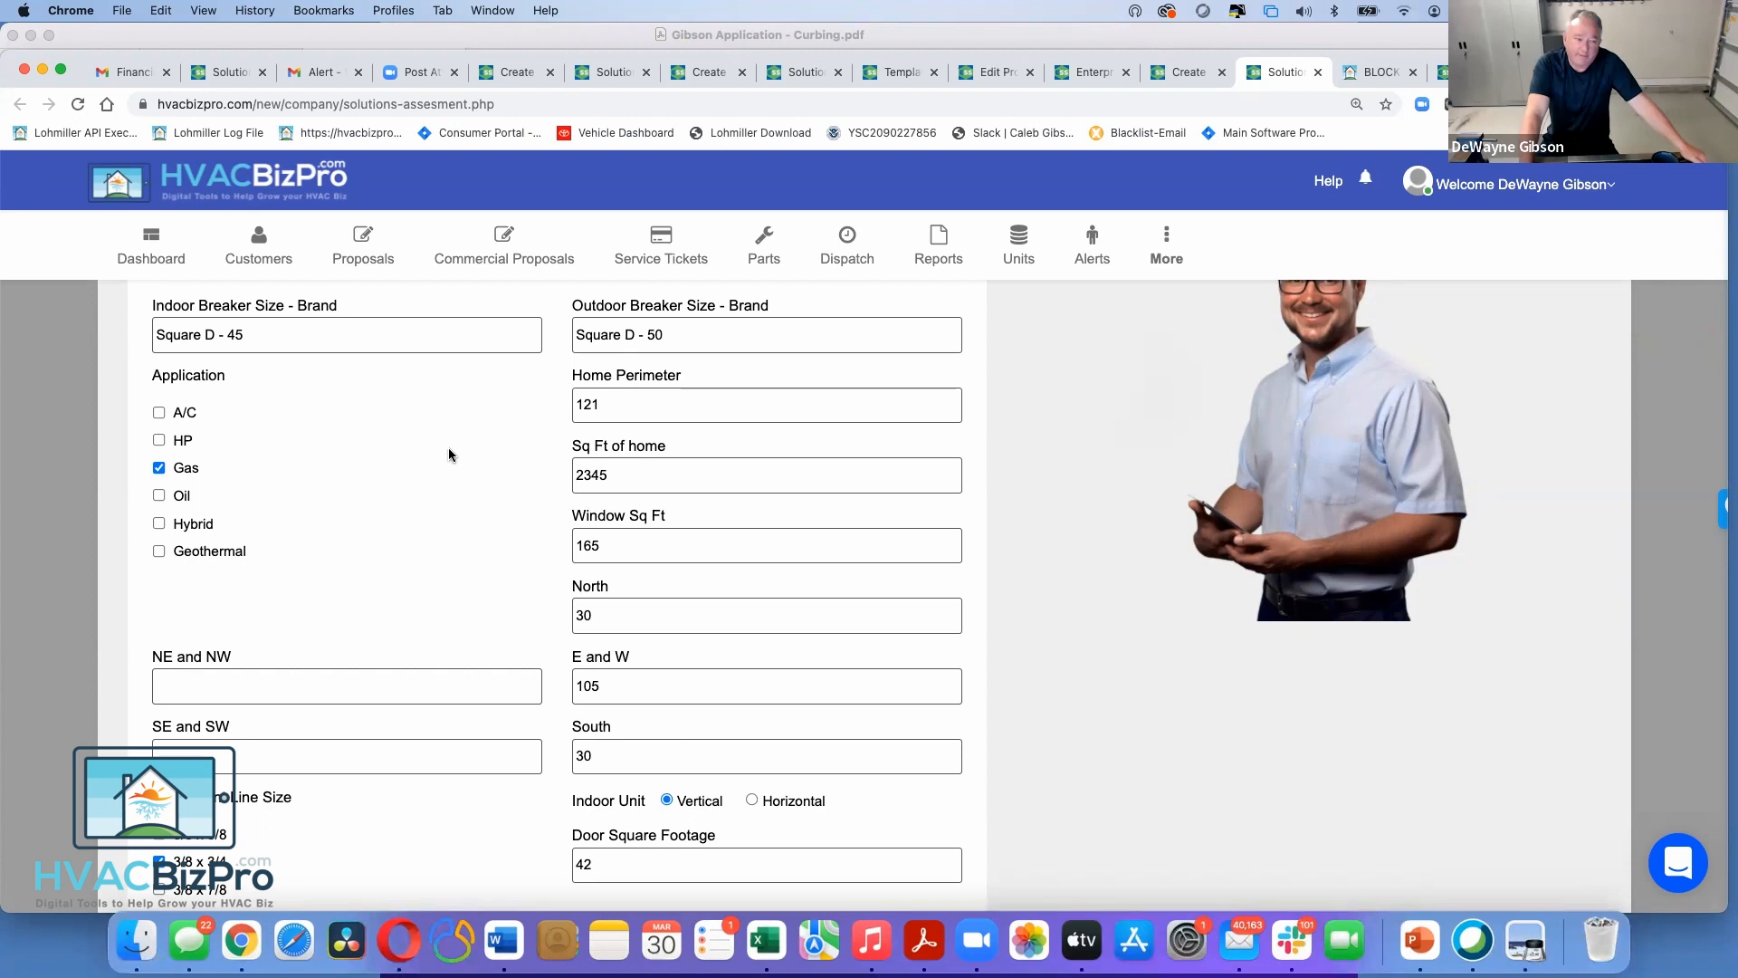
scroll(448, 435, "down", 4)
scroll(448, 435, "up", 3)
scroll(448, 425, "up", 3)
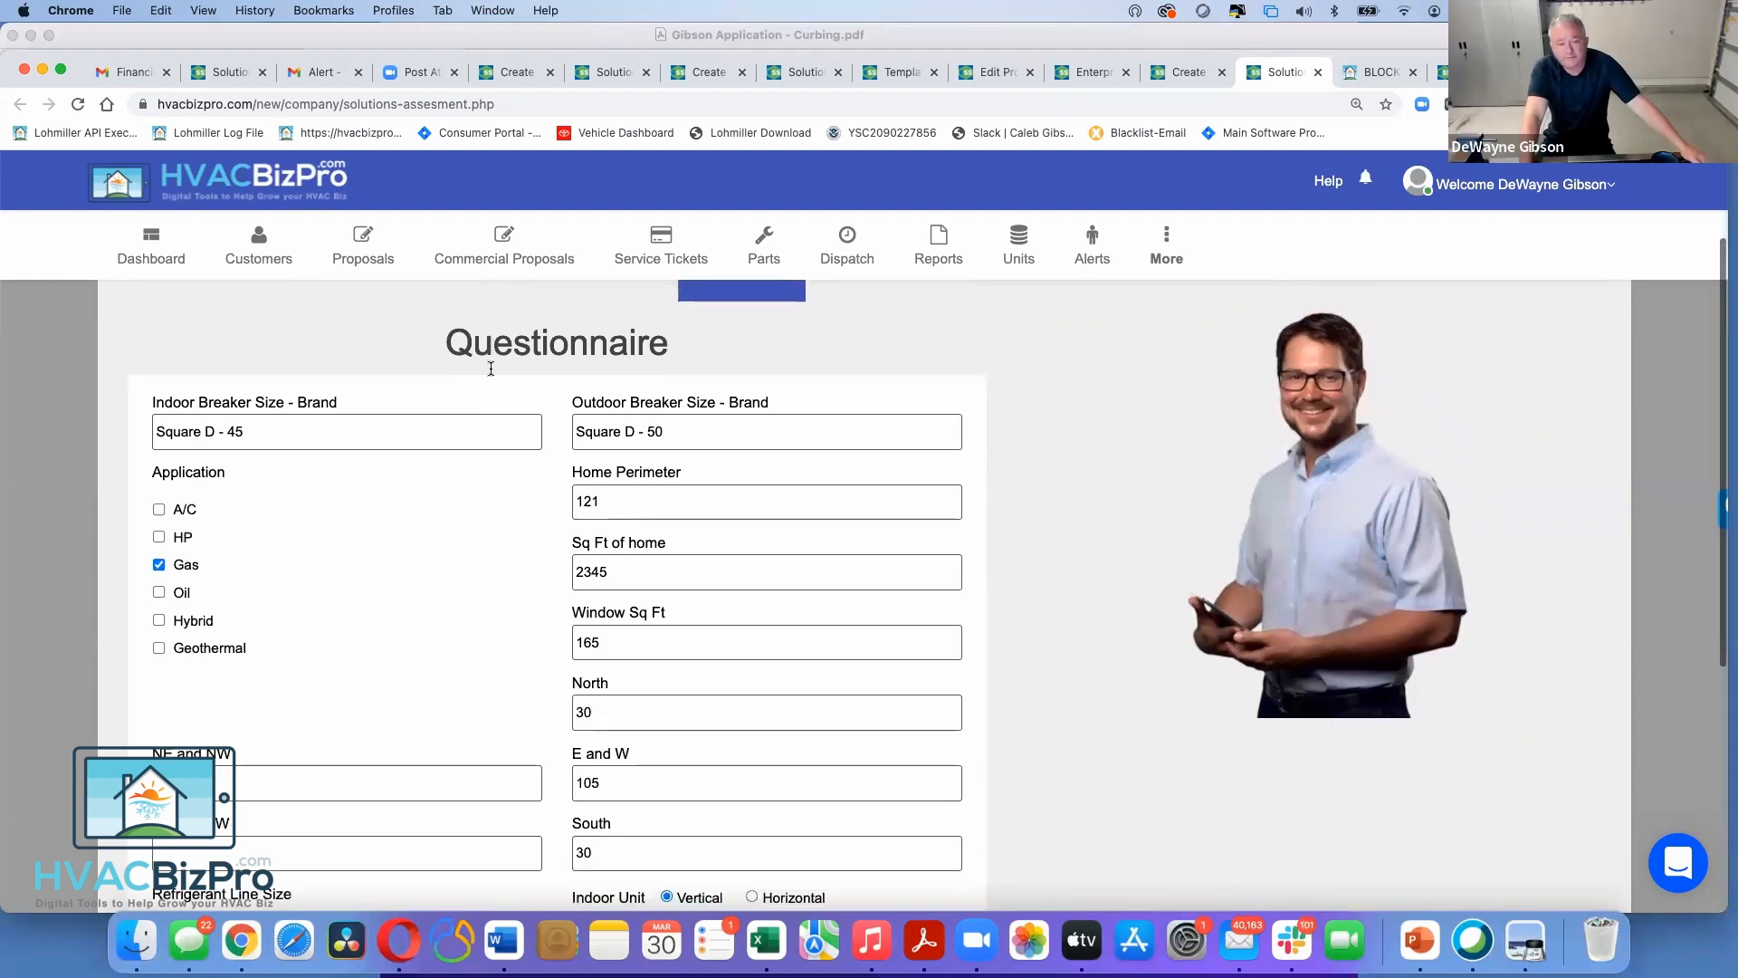
scroll(491, 368, "up", 2)
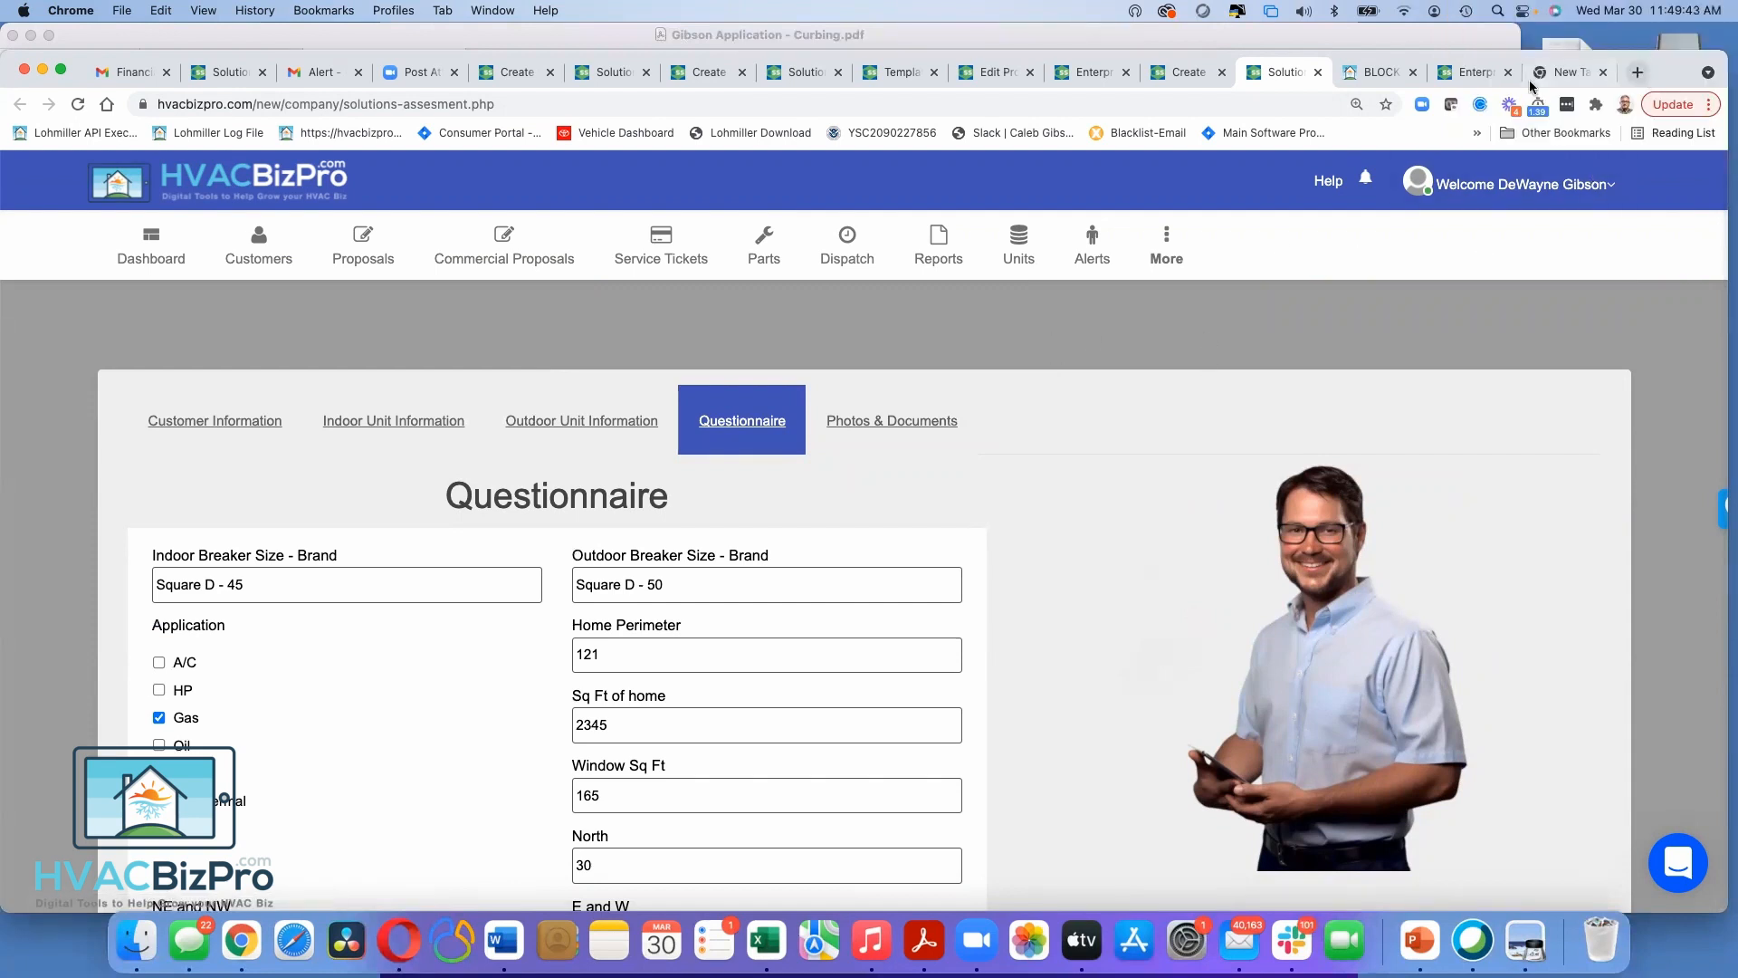
Load staging.ceproposals.com/new in the blank browser tab and sign in with the prefilled credentials
left_click(1550, 79)
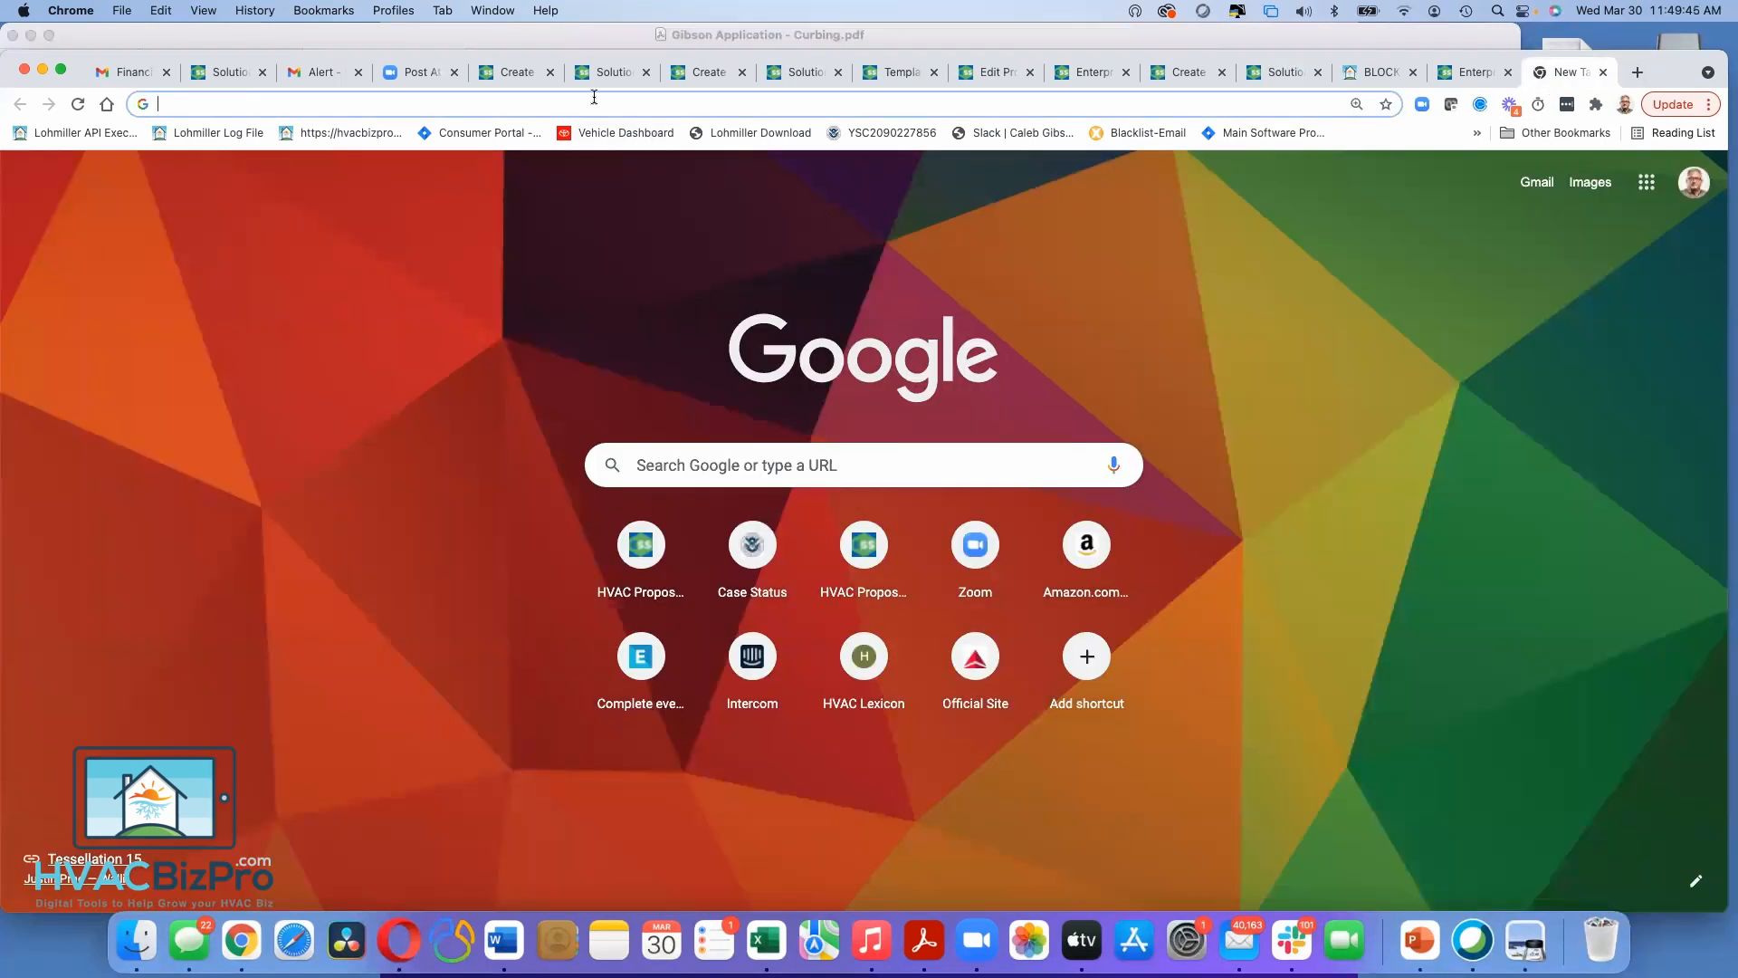
left_click(567, 102)
type("staging.ceproposals.com/new")
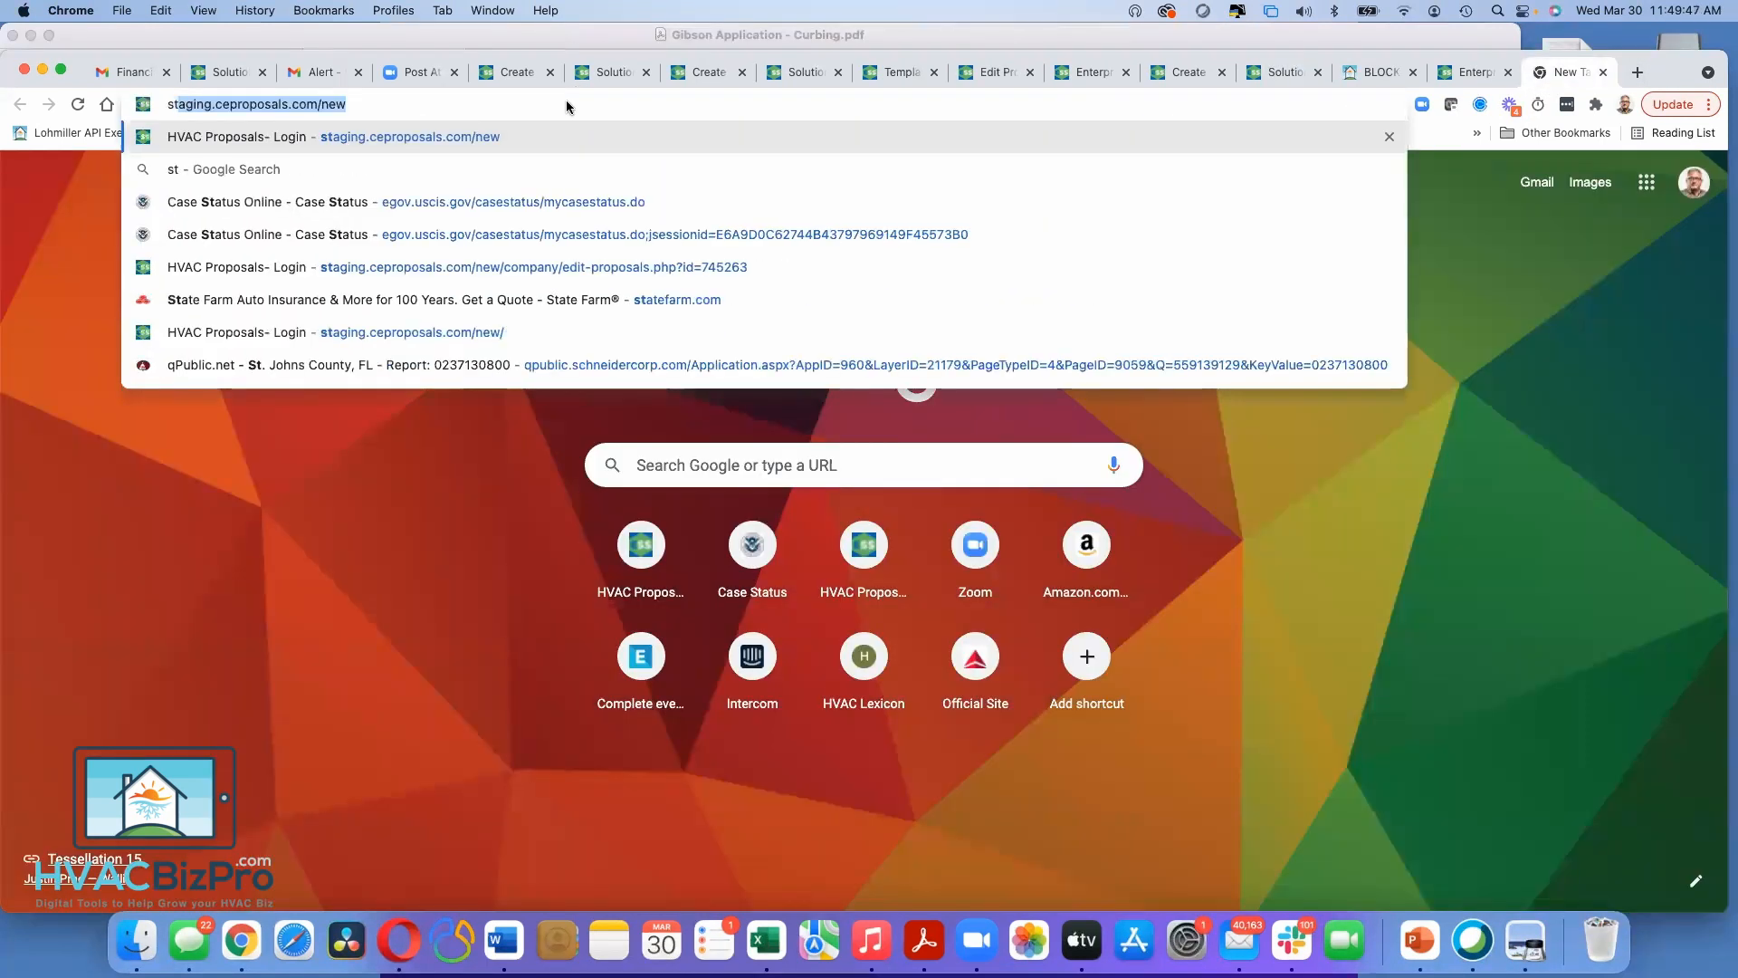
key("Return")
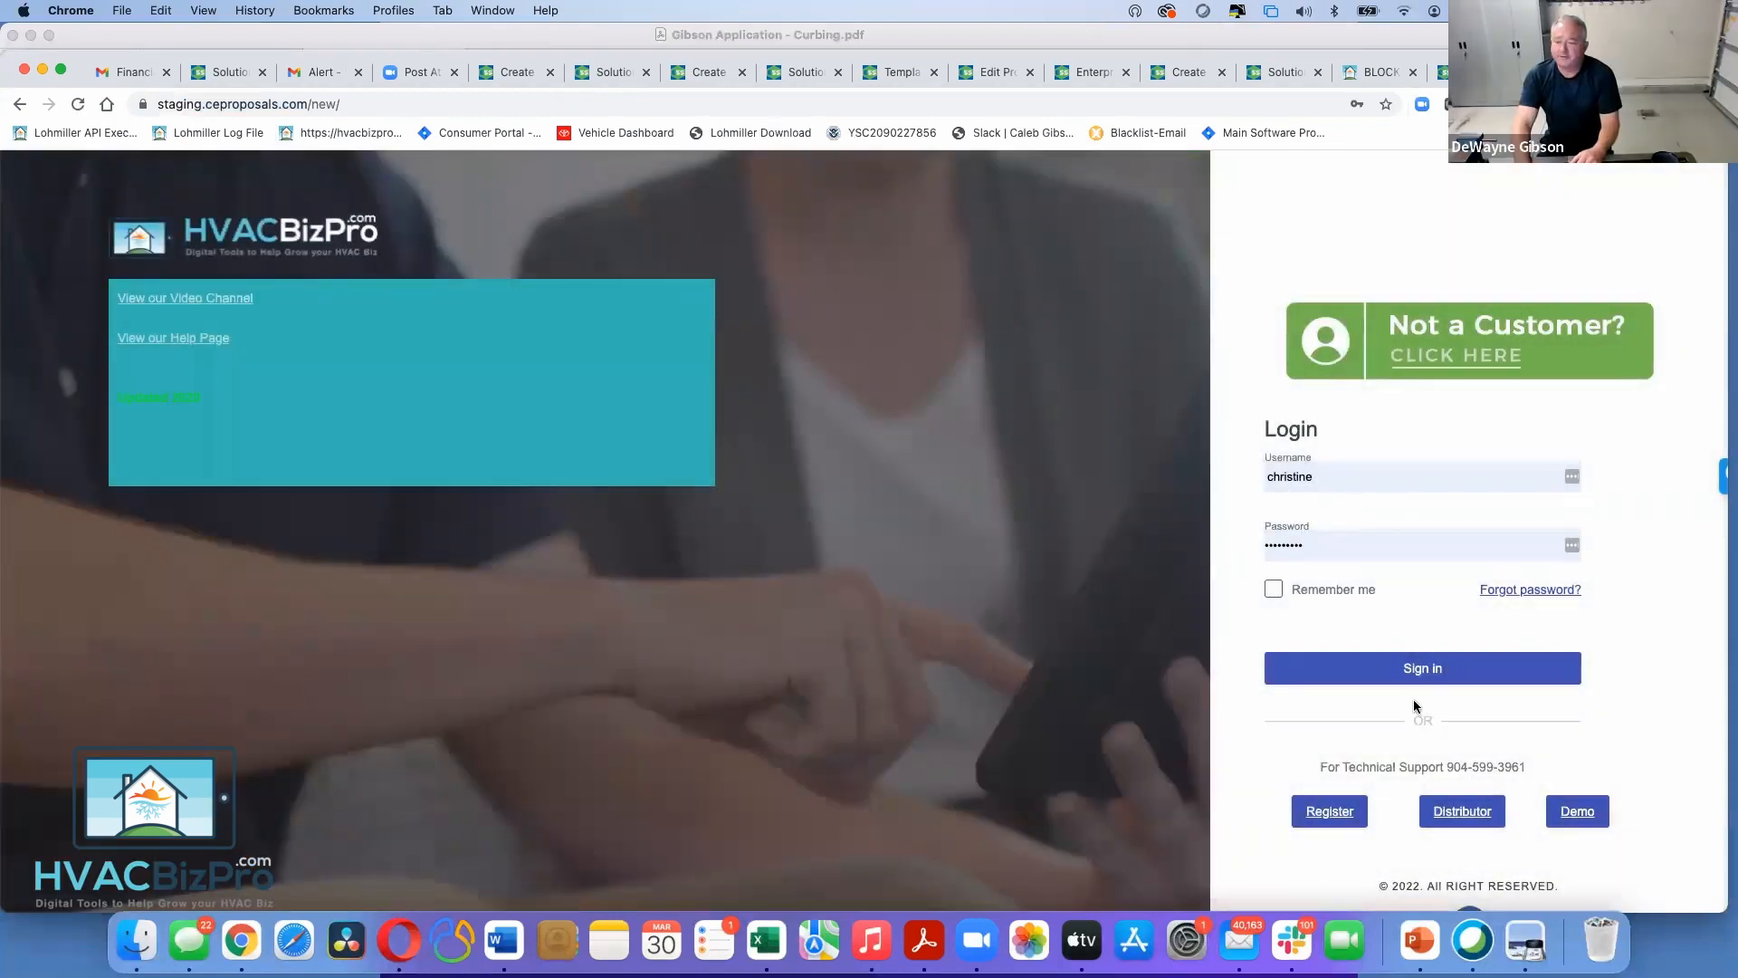
left_click(1410, 670)
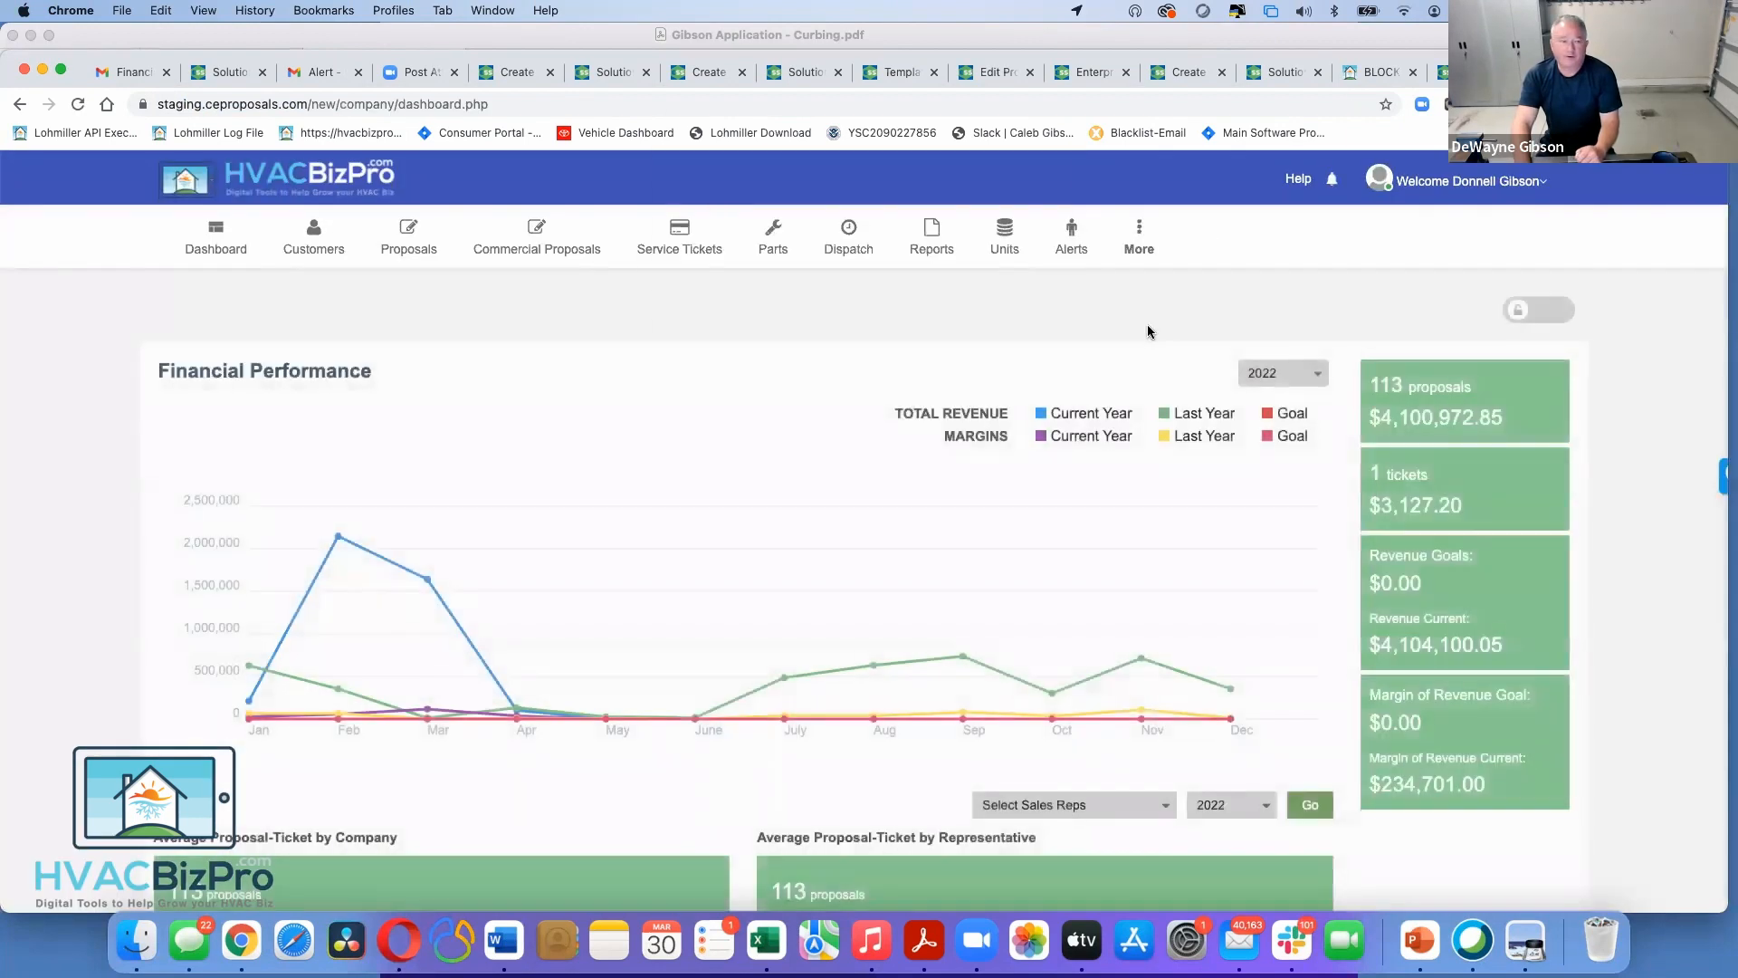
left_click(890, 348)
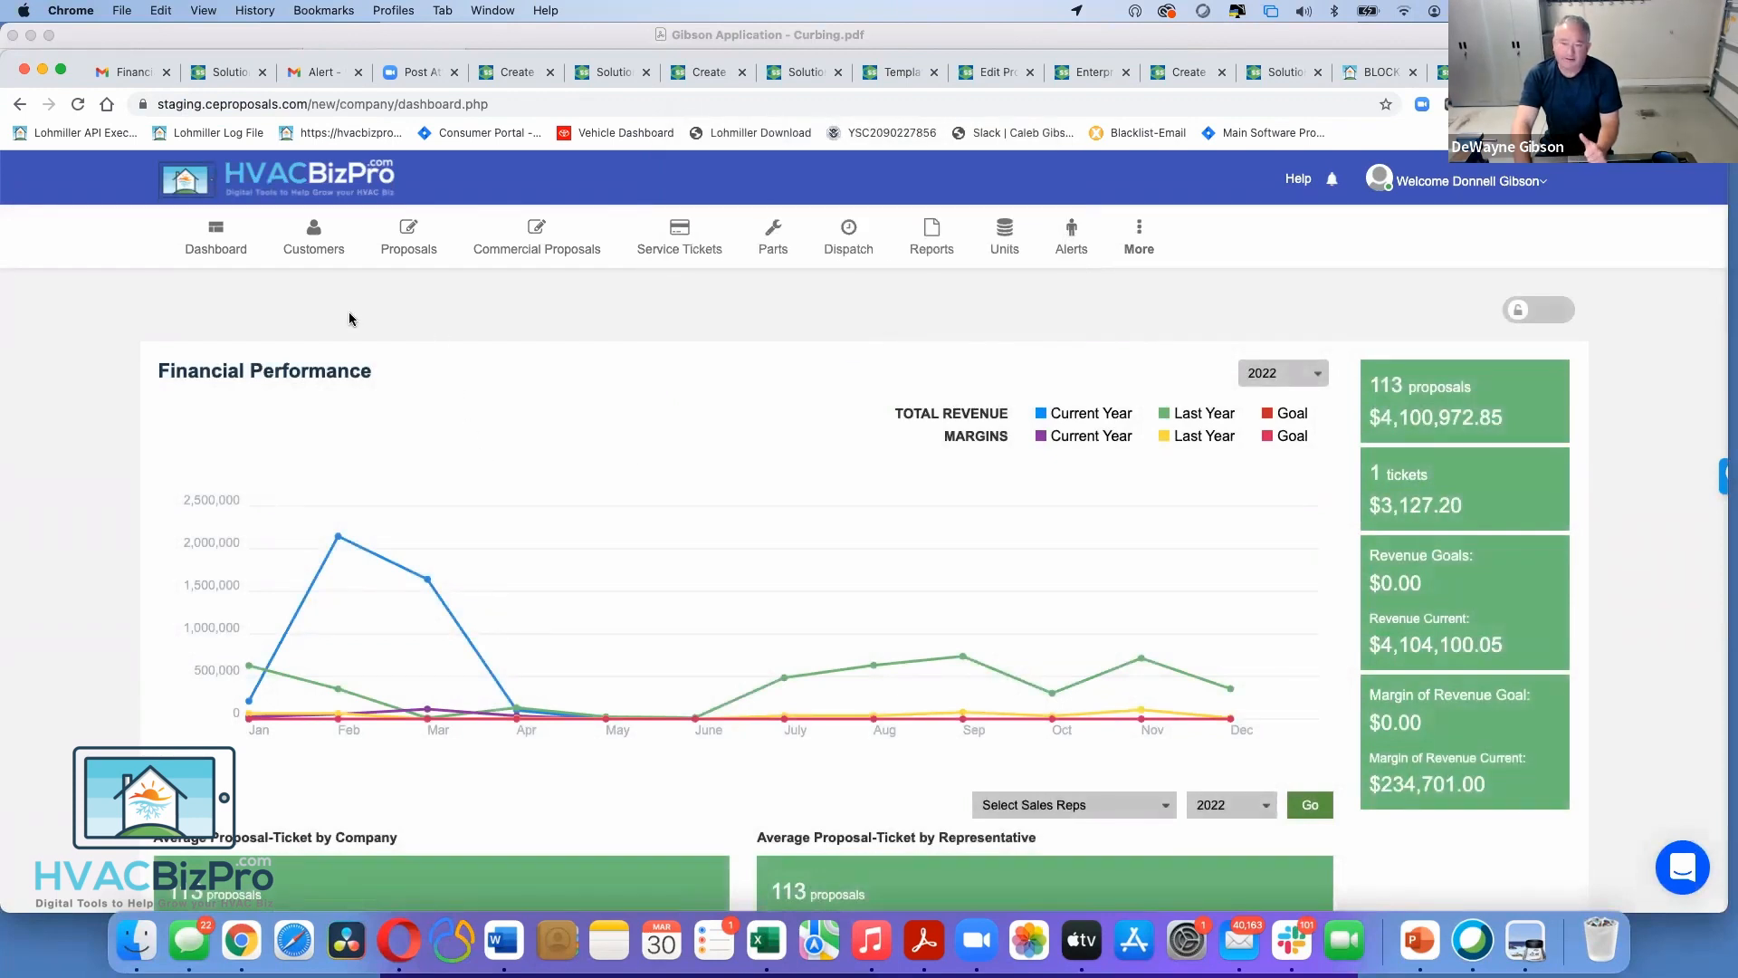
Open the Service Category list and read through its category titles
left_click(1139, 240)
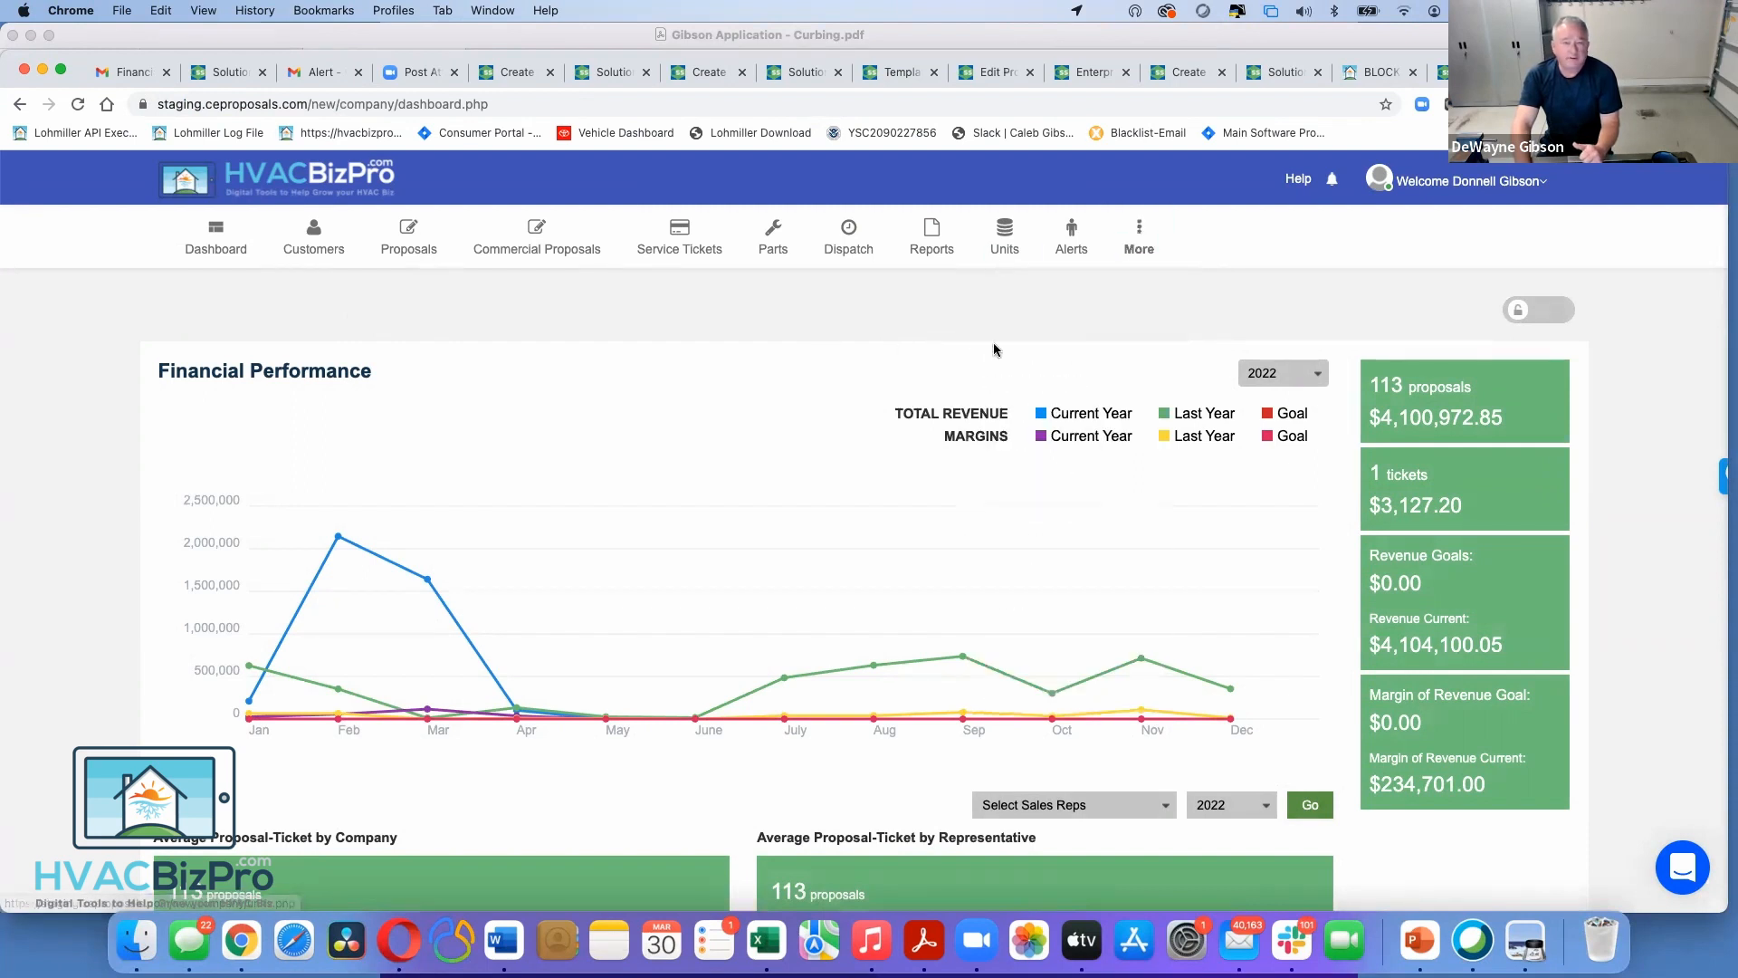
left_click(1143, 248)
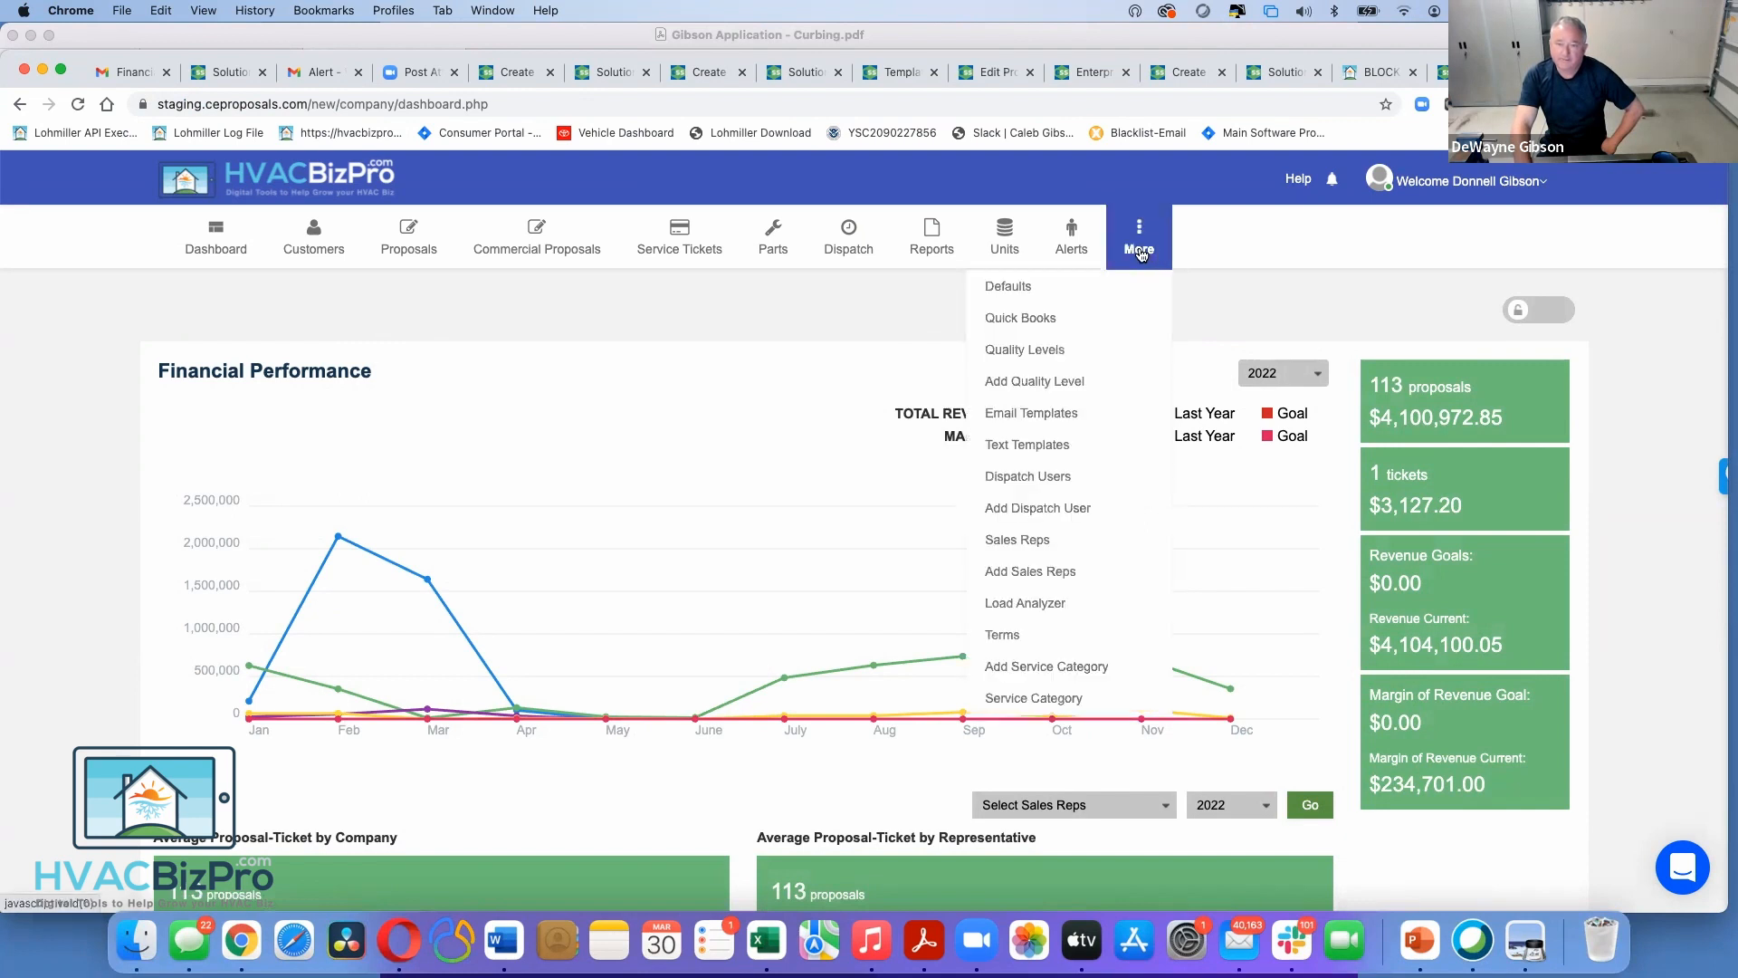
mouse_move(1130, 273)
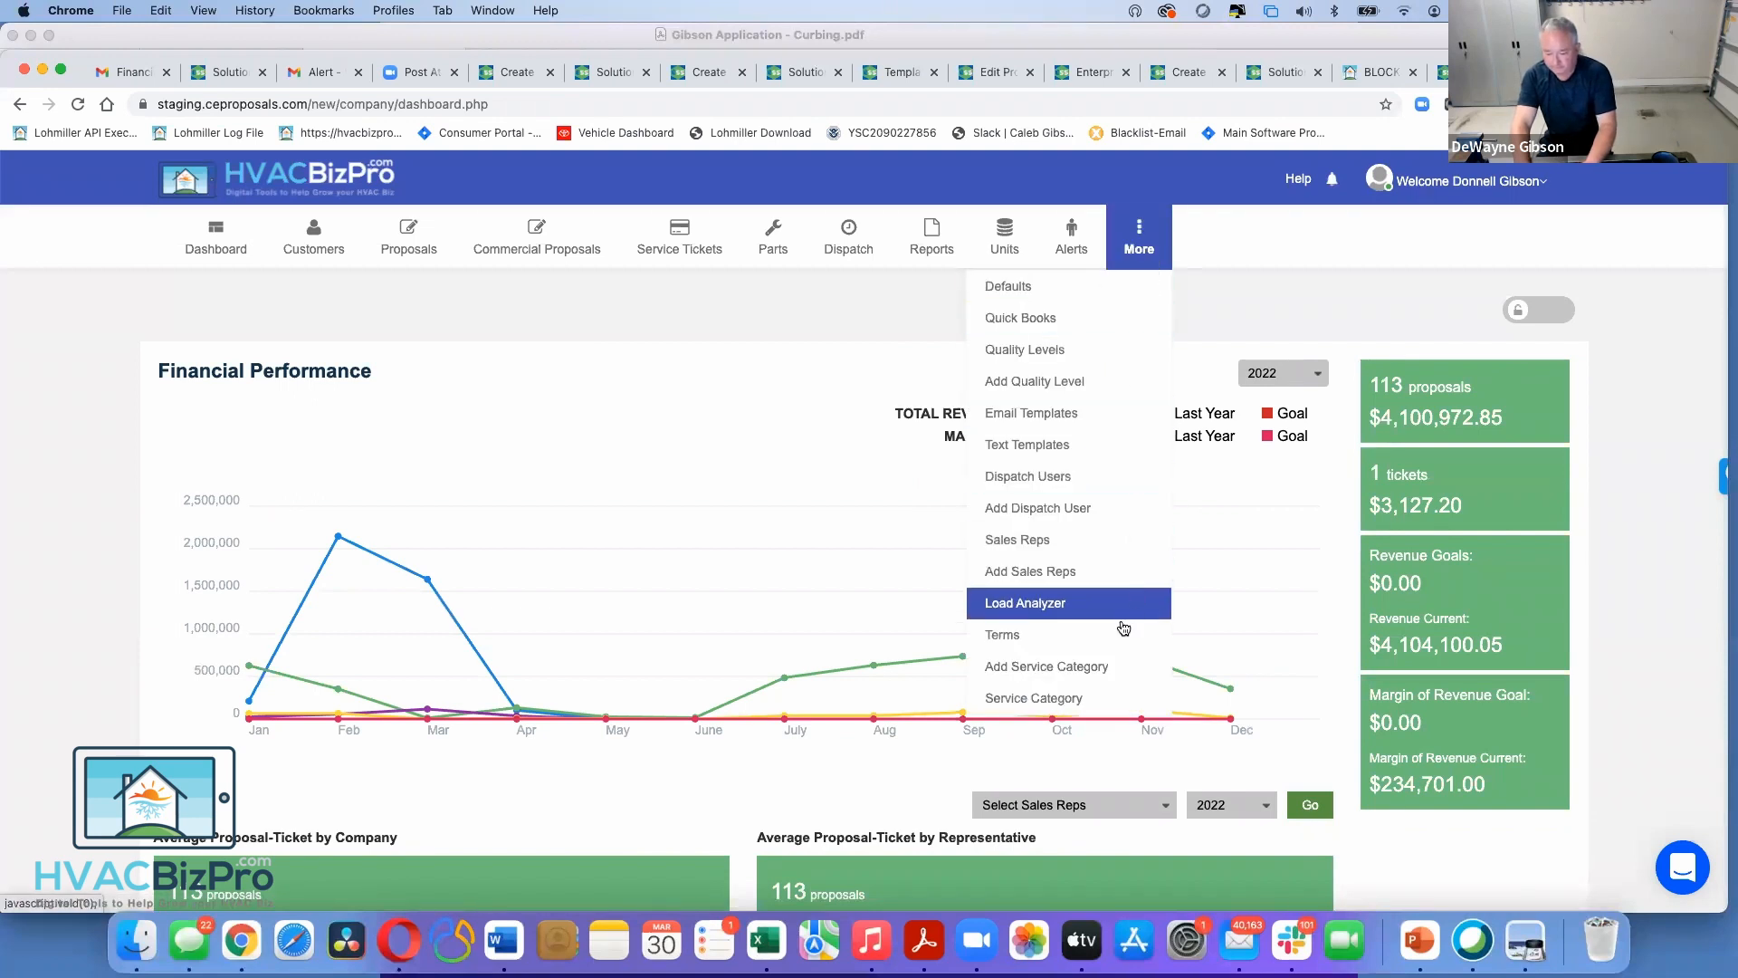
left_click(1113, 697)
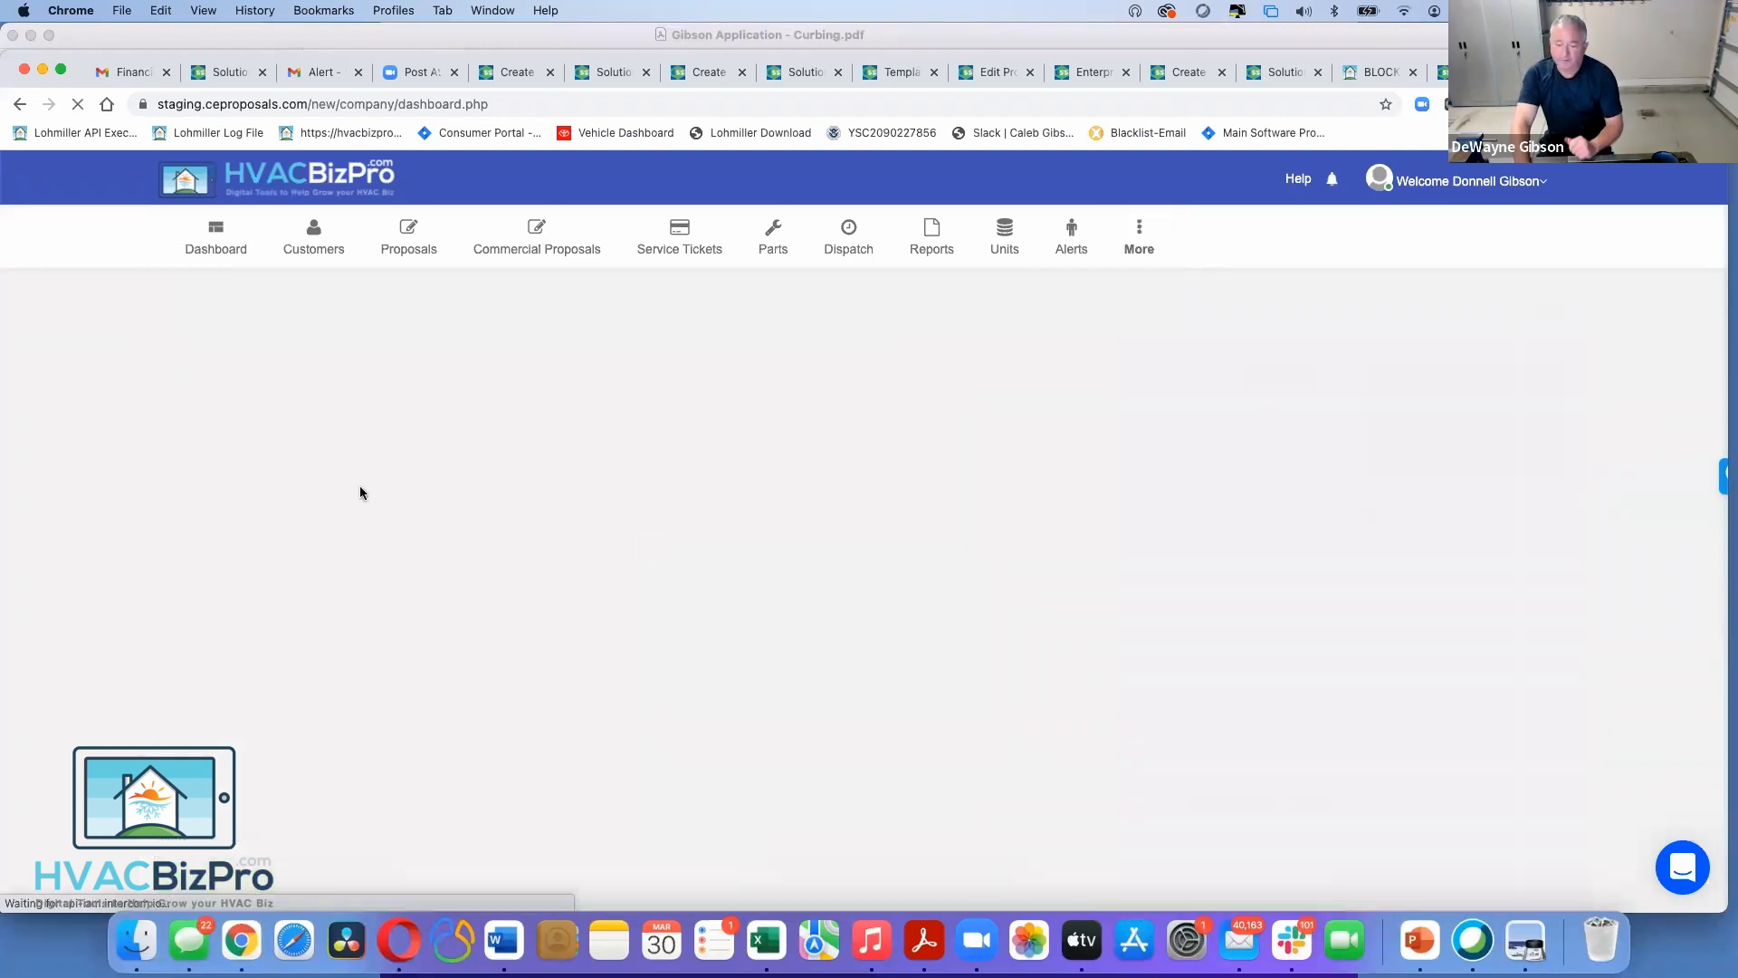
scroll(350, 494, "down", 2)
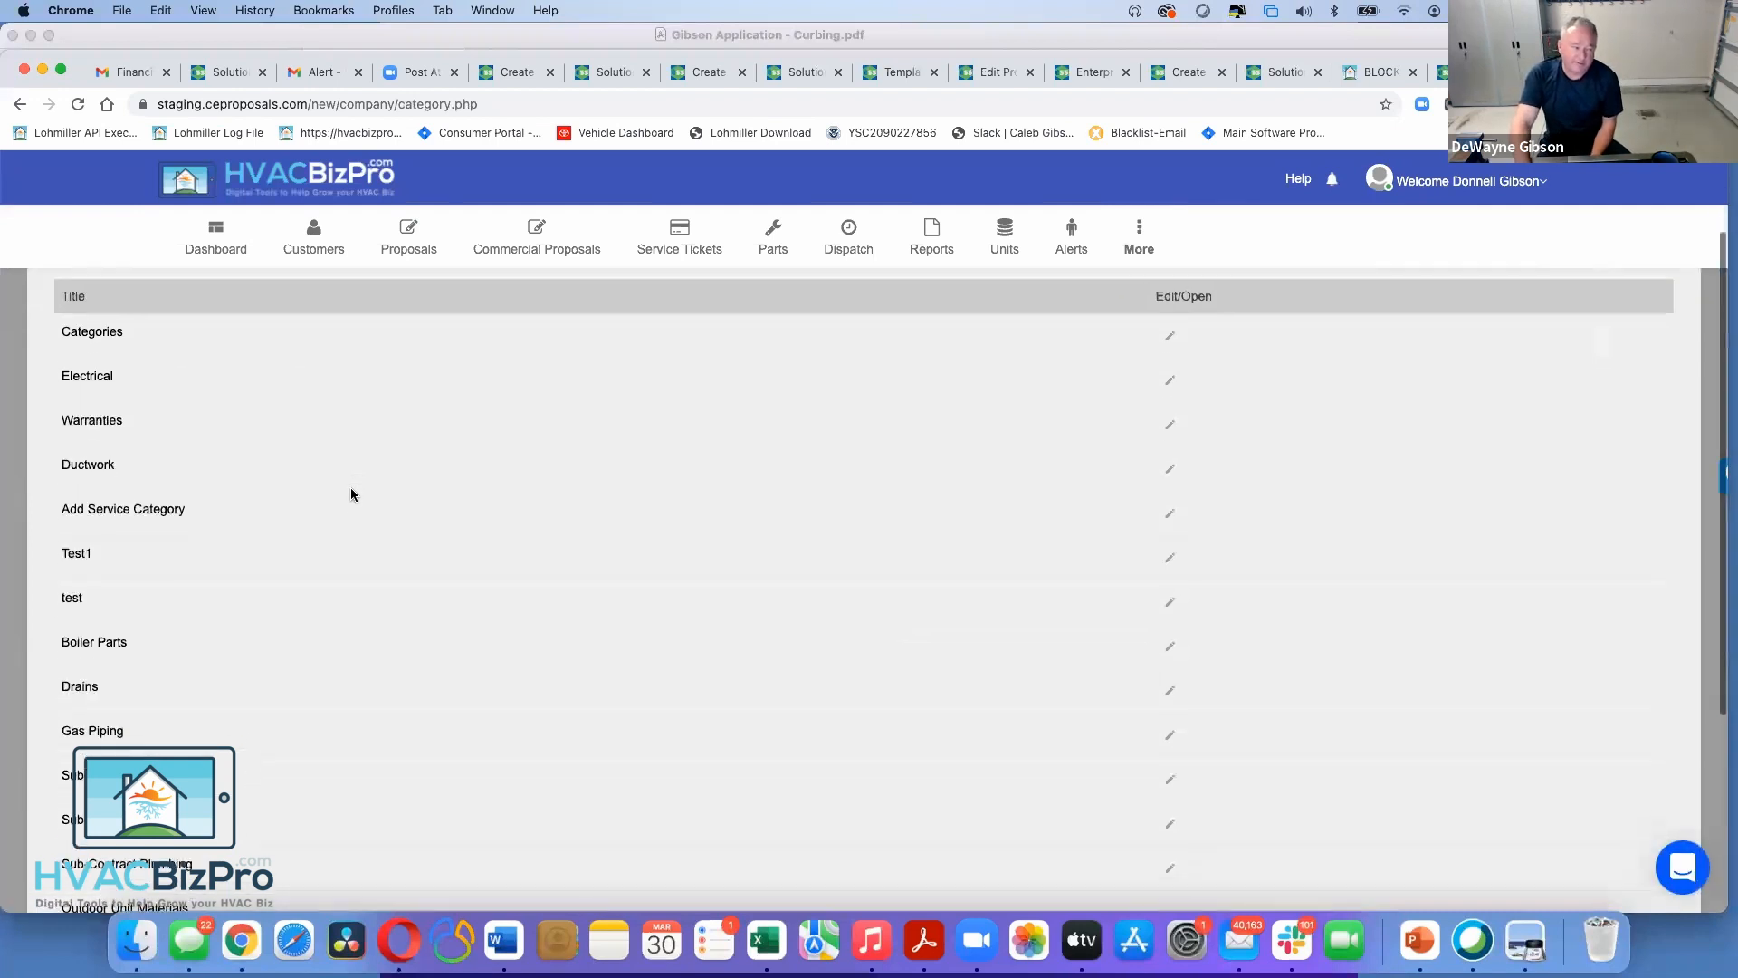
scroll(350, 494, "down", 3)
scroll(350, 495, "up", 1)
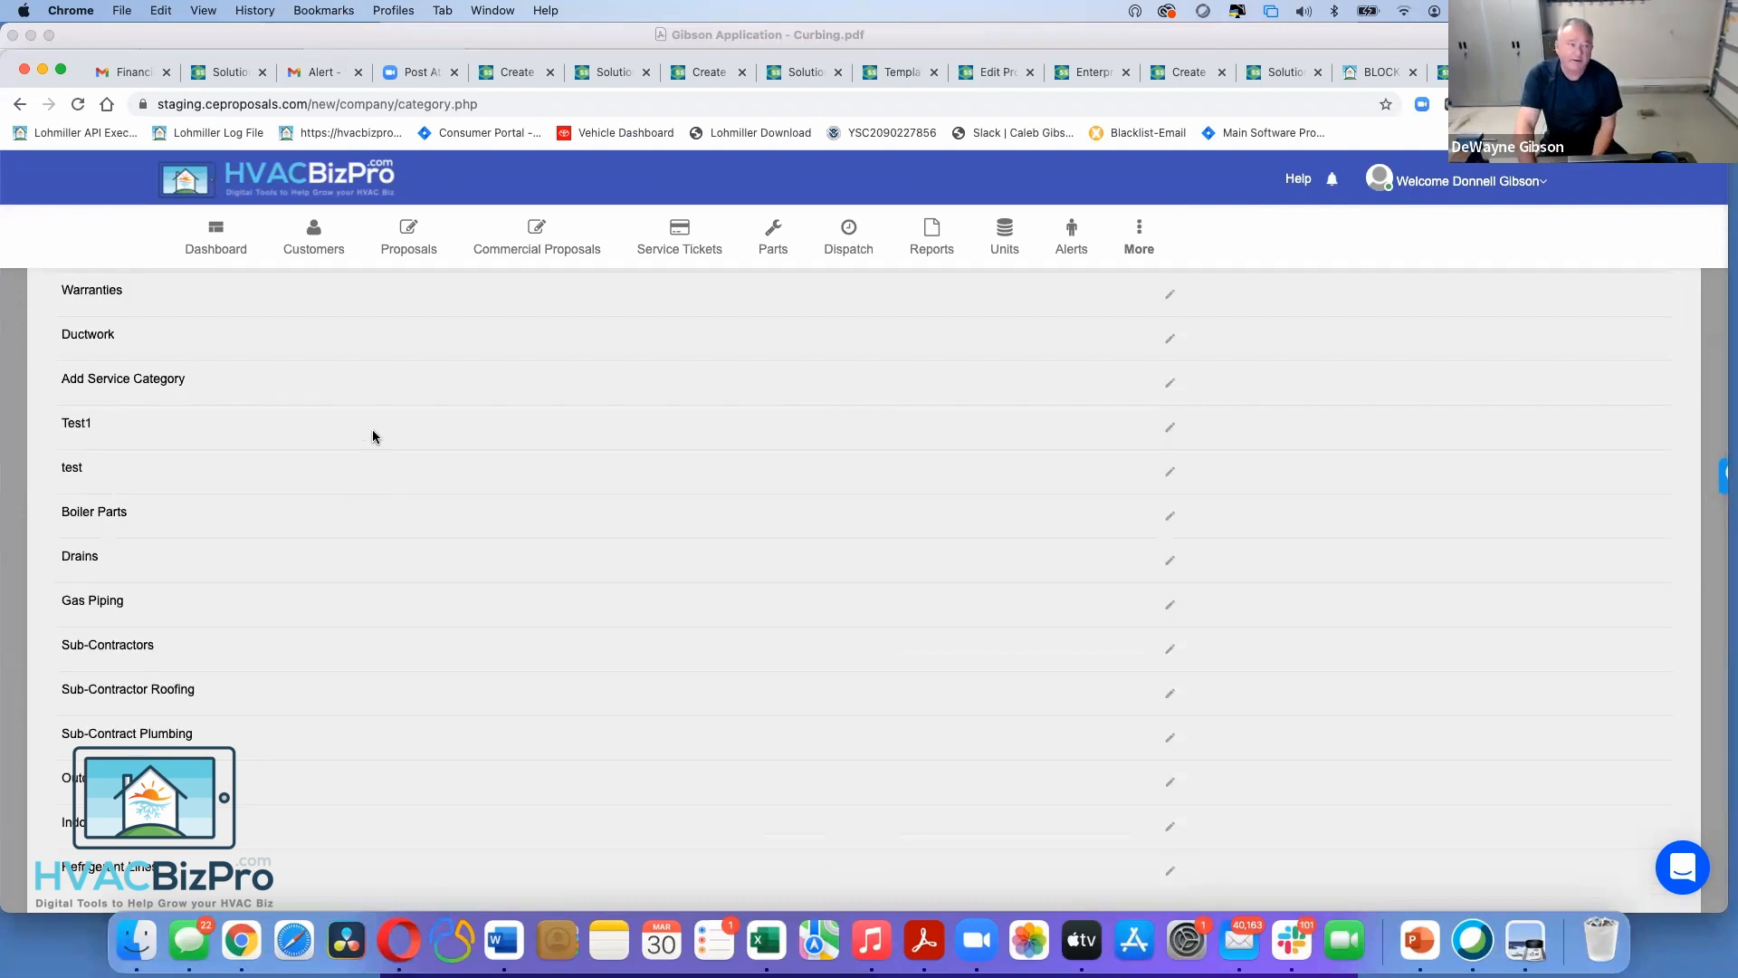
Open the Company settings within Defaults and expand the Service Details section
left_click(1143, 242)
left_click(1130, 288)
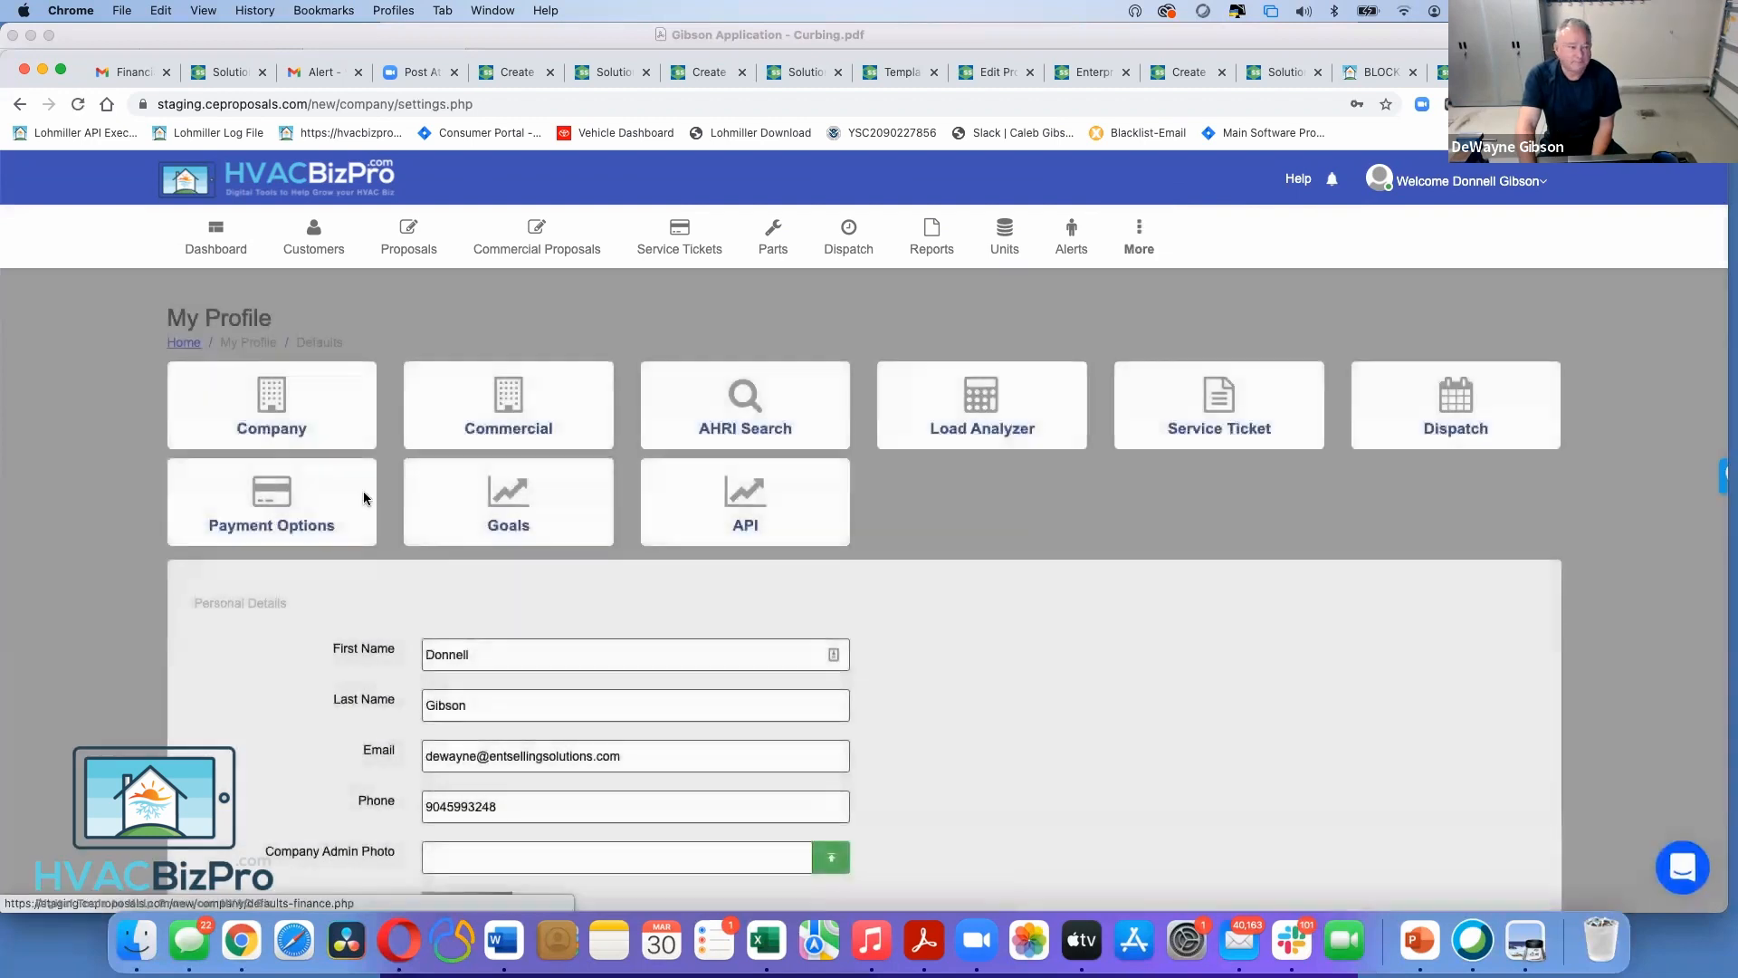
left_click(316, 419)
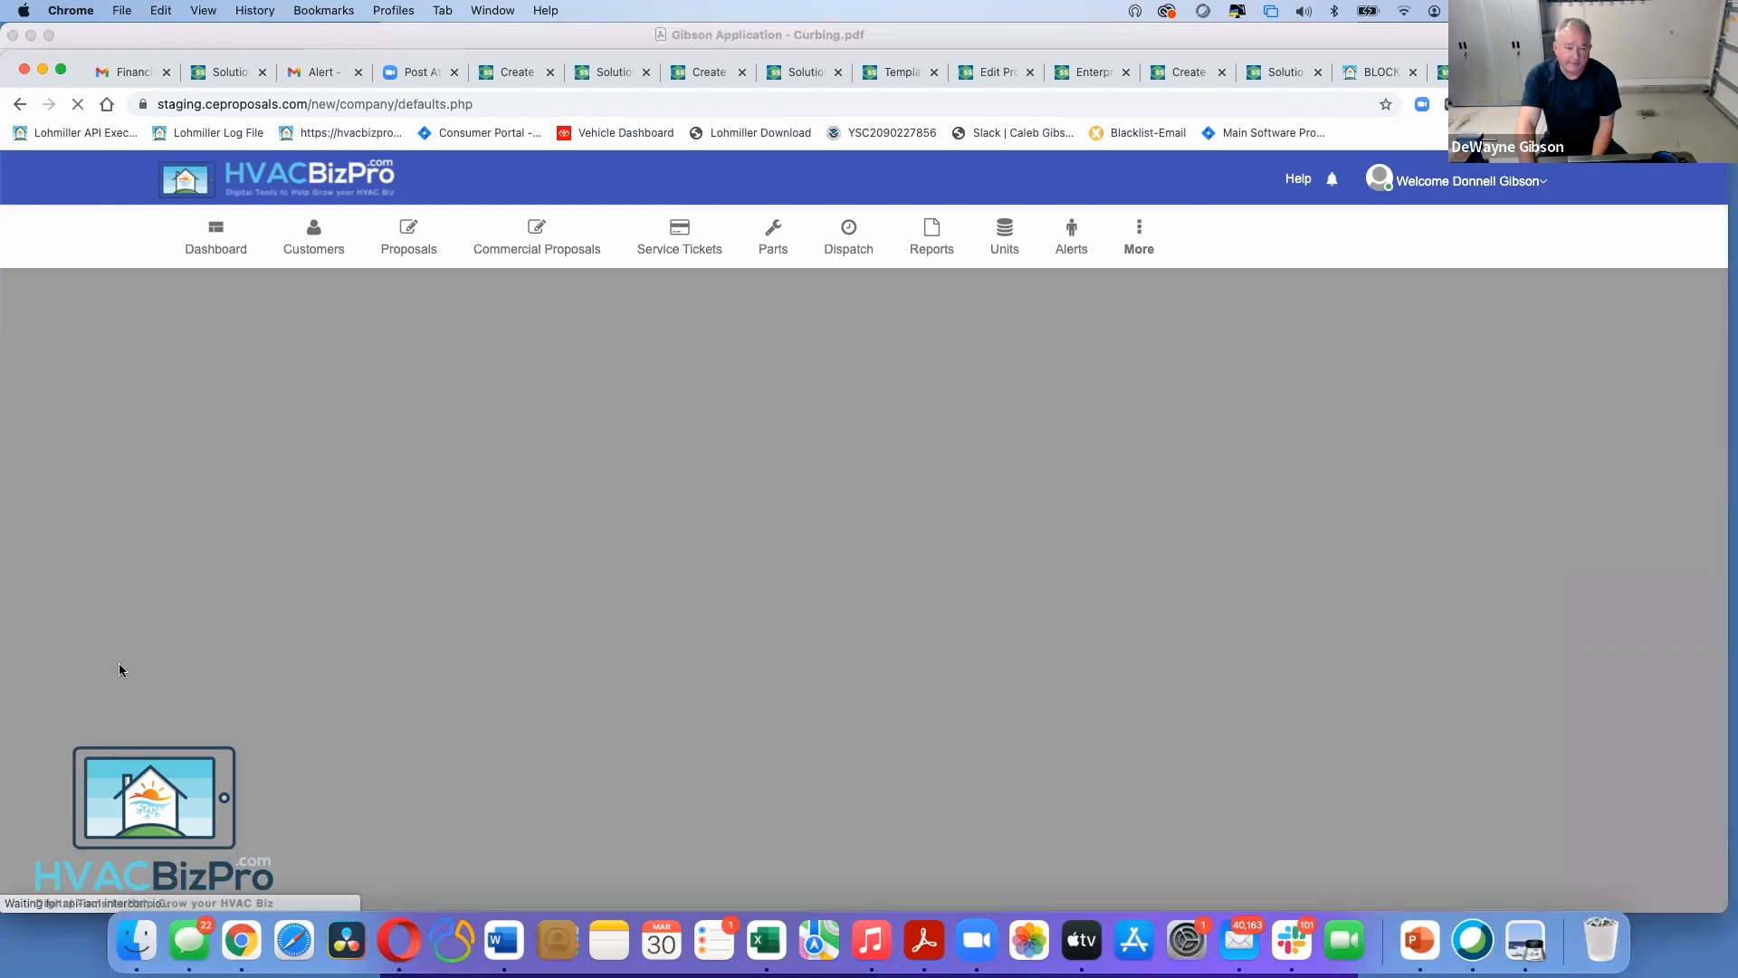
scroll(119, 670, "down", 15)
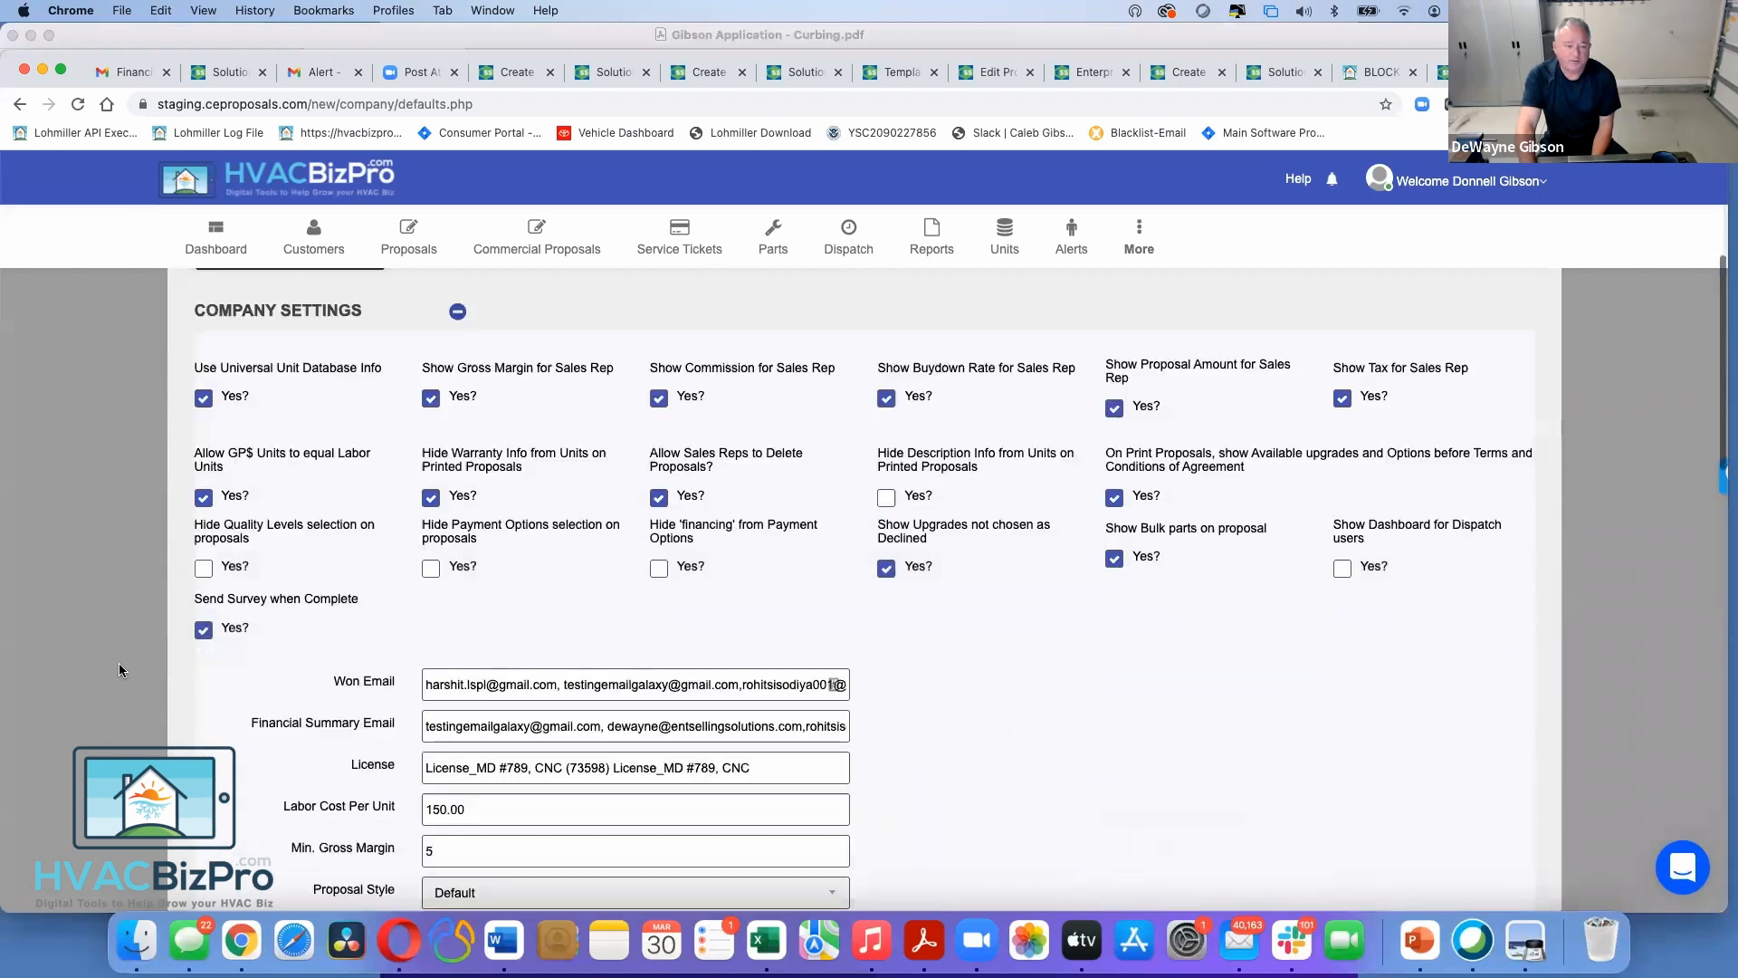
scroll(118, 670, "down", 5)
scroll(118, 670, "up", 1)
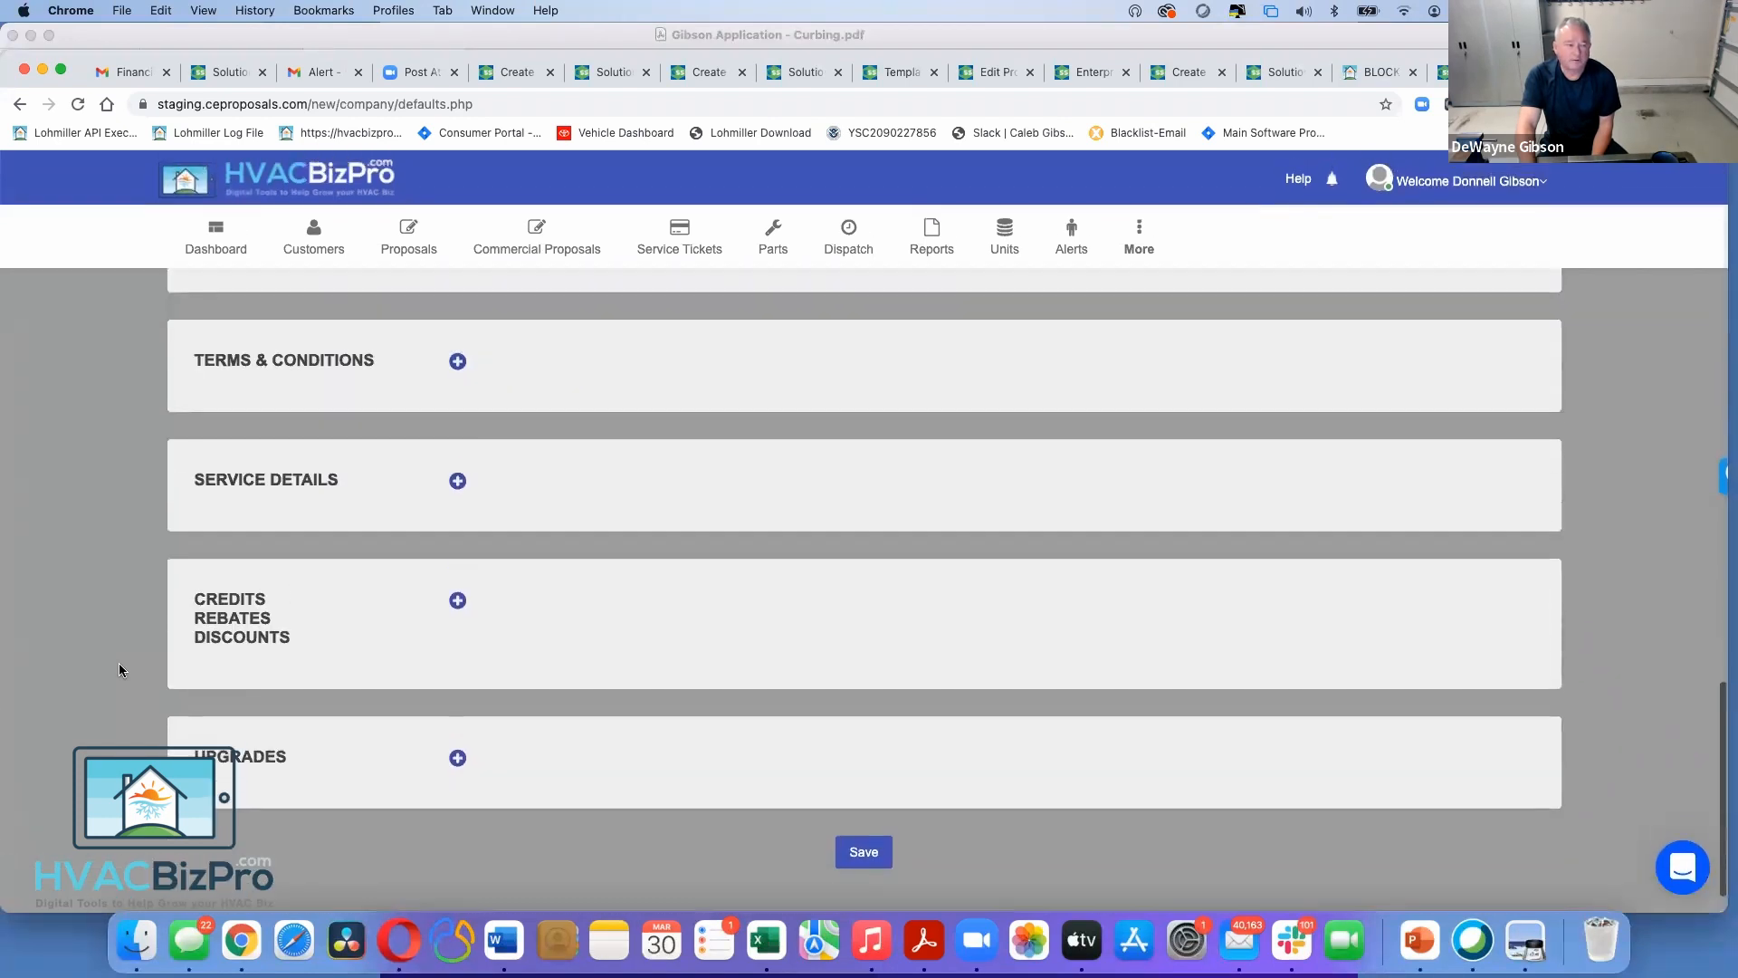
left_click(458, 486)
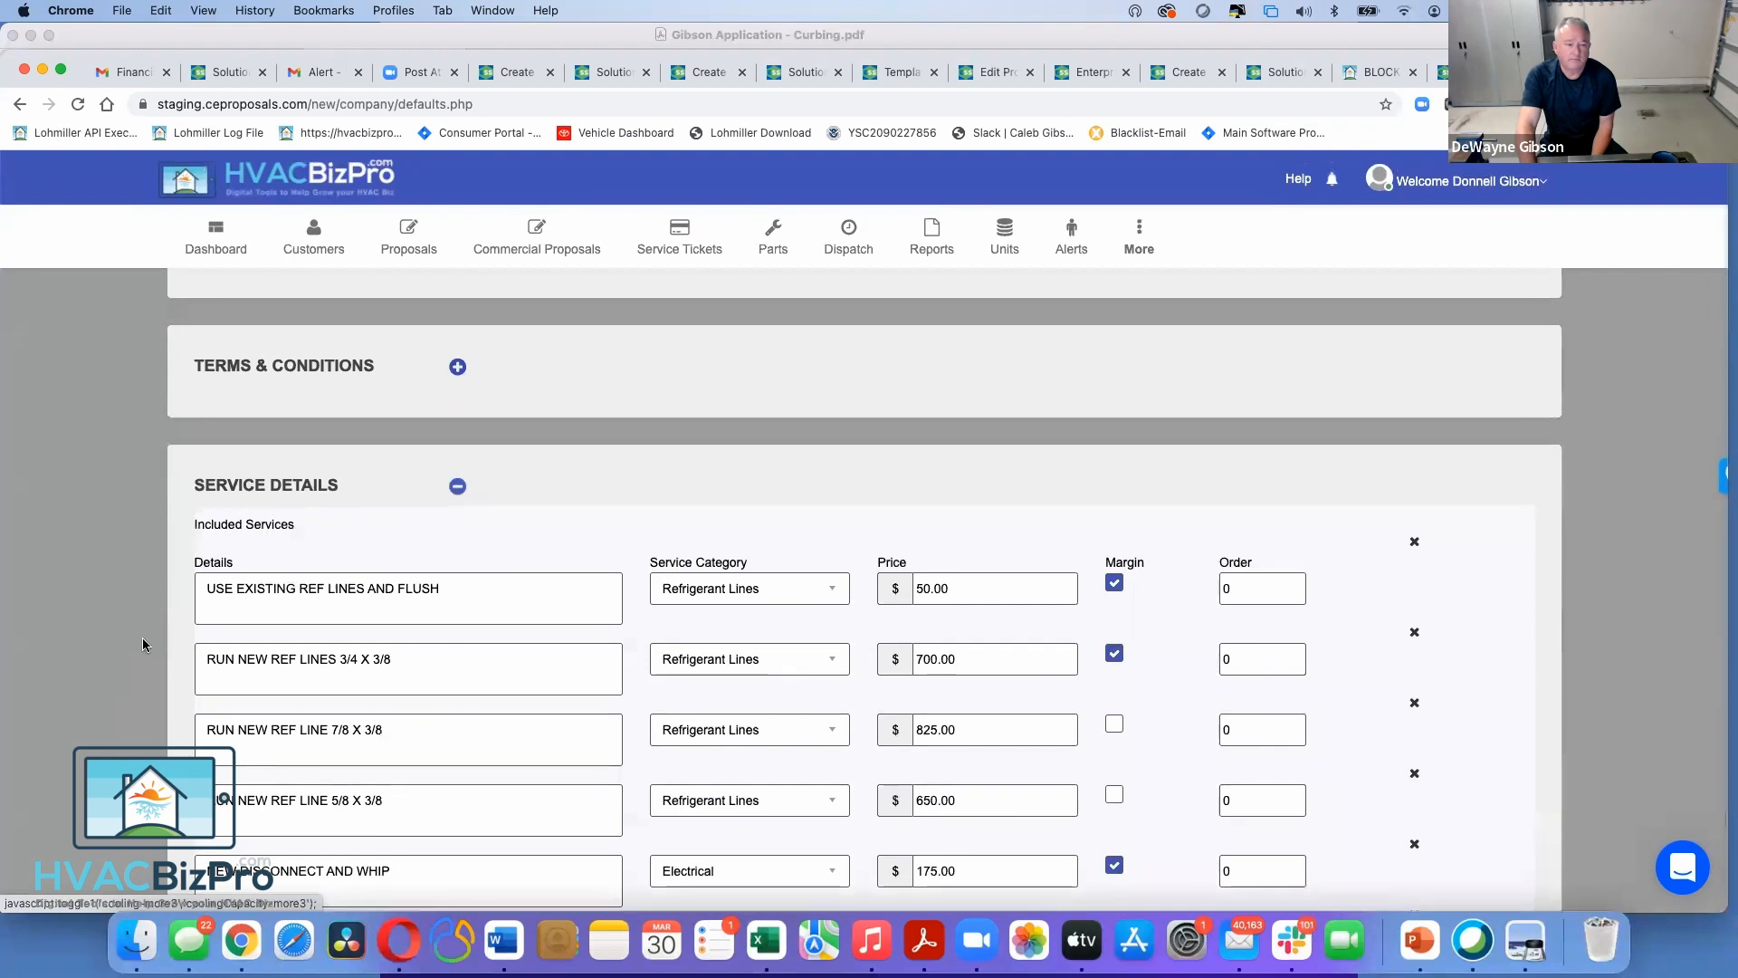
Examine the included services in Service Details, including the category choices for the first refrigerant line item and NEW PVC VENT
scroll(143, 644, "down", 1)
scroll(144, 645, "down", 3)
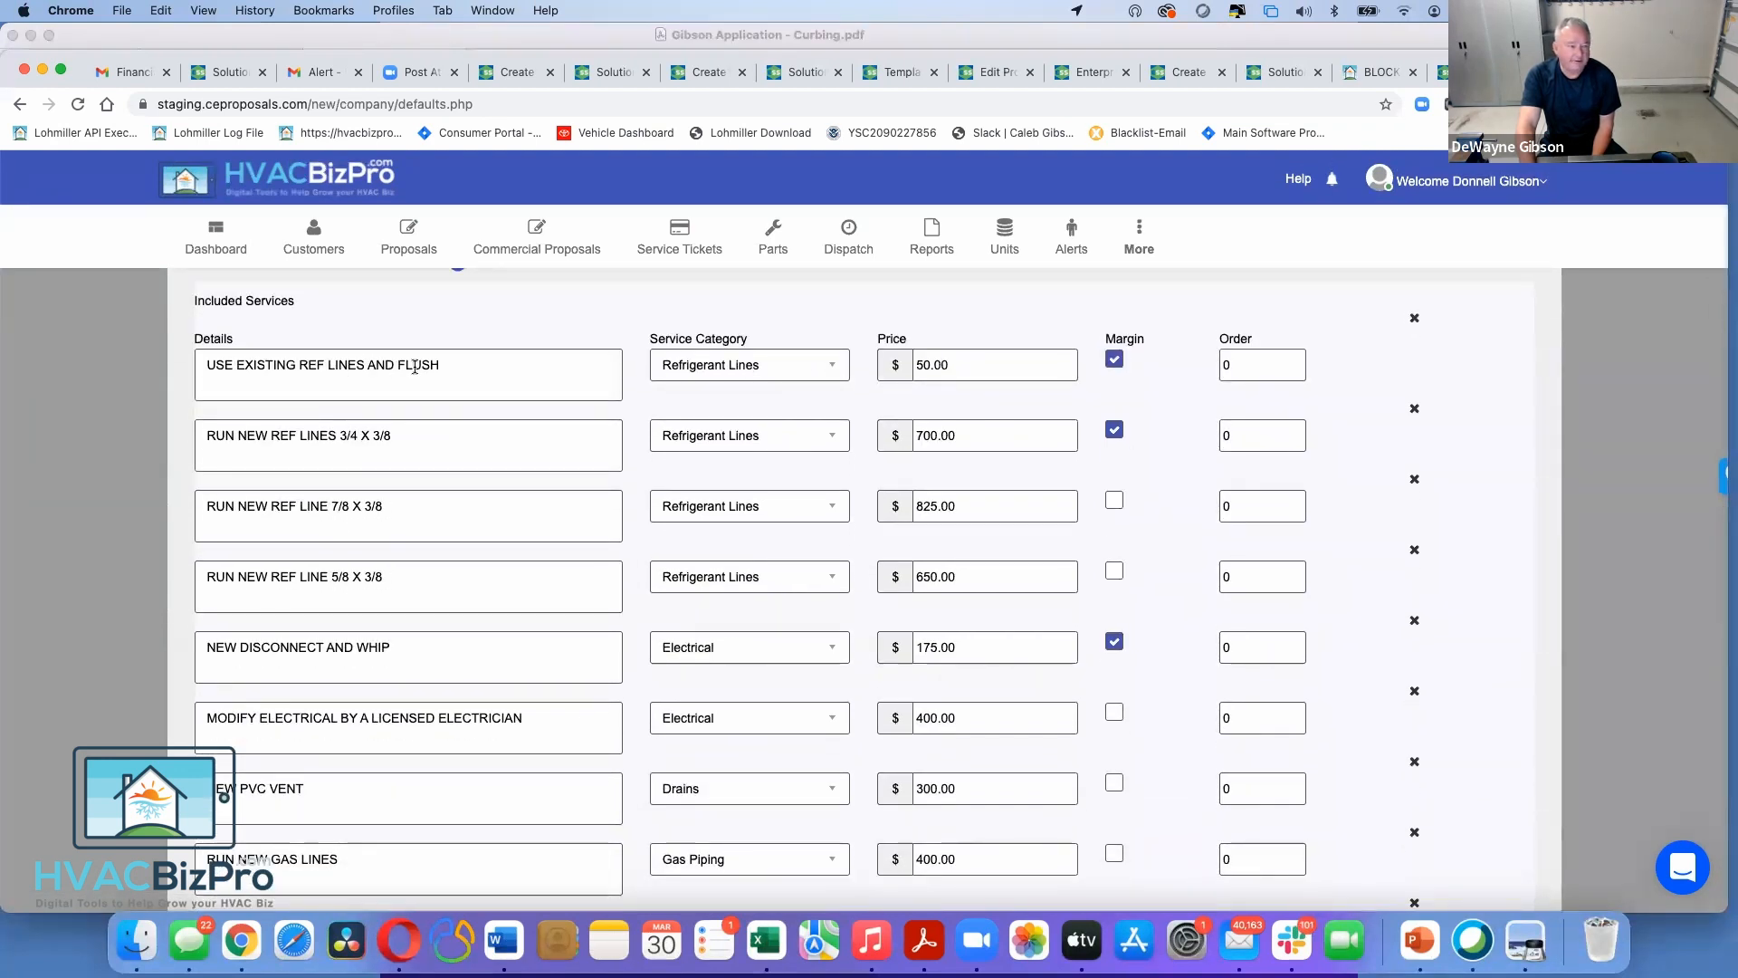
left_click(832, 366)
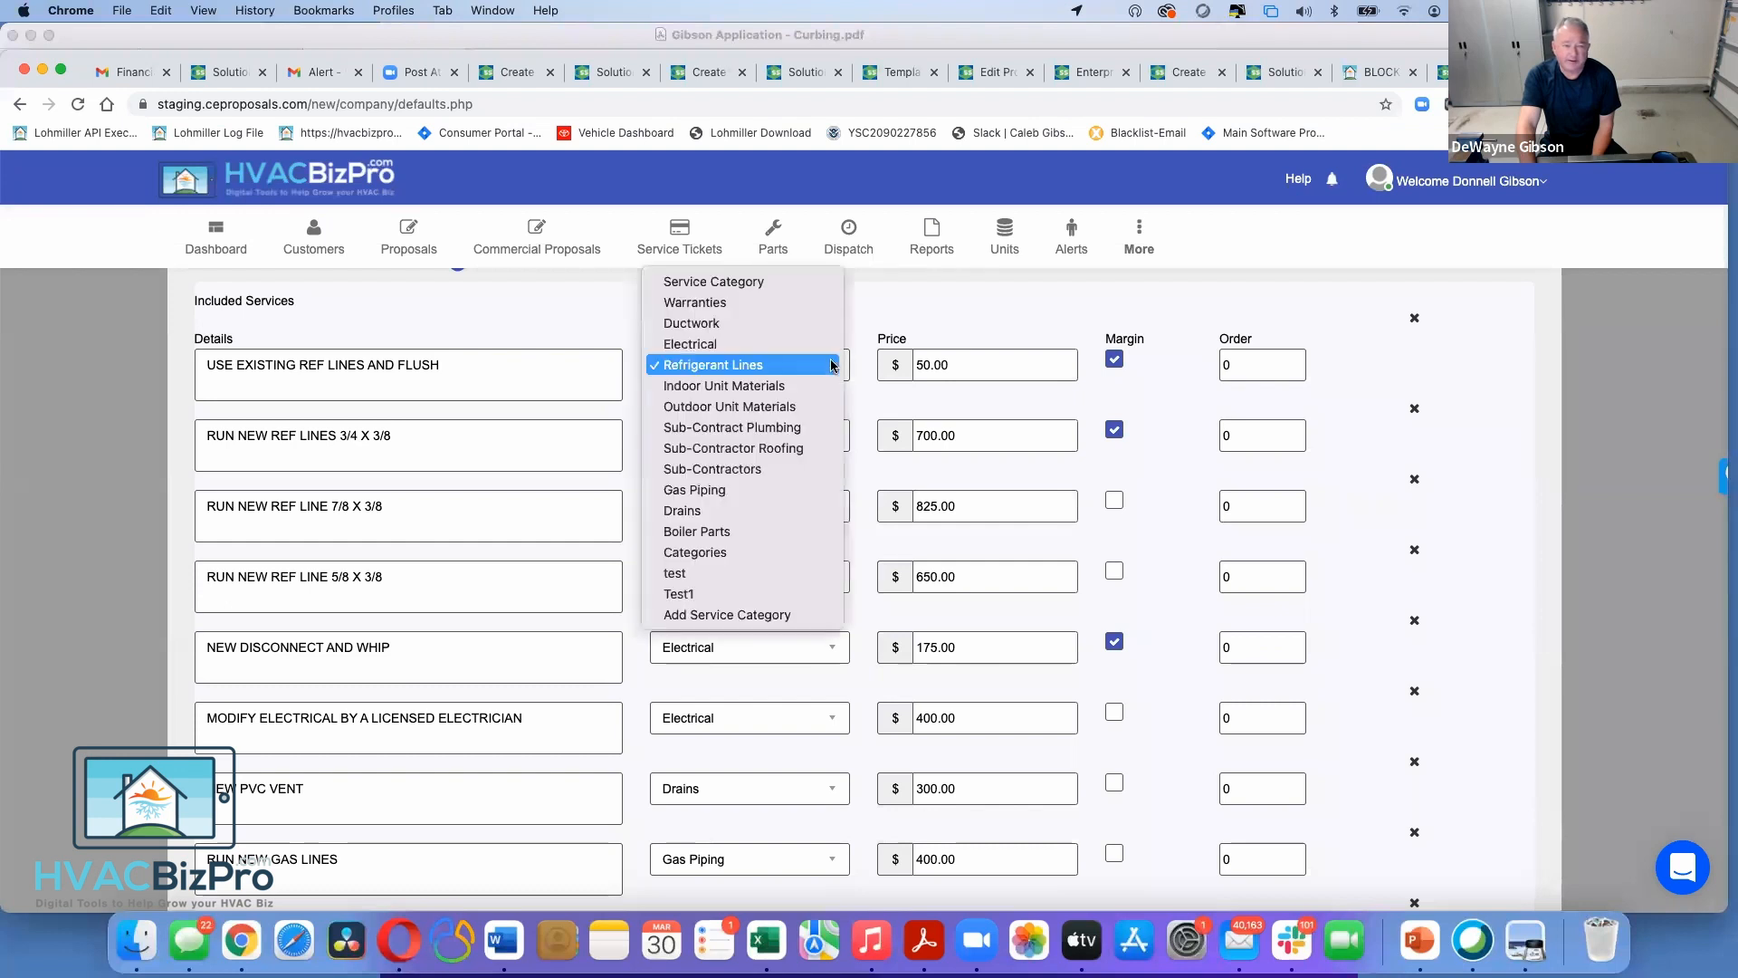
left_click(748, 366)
scroll(488, 697, "down", 5)
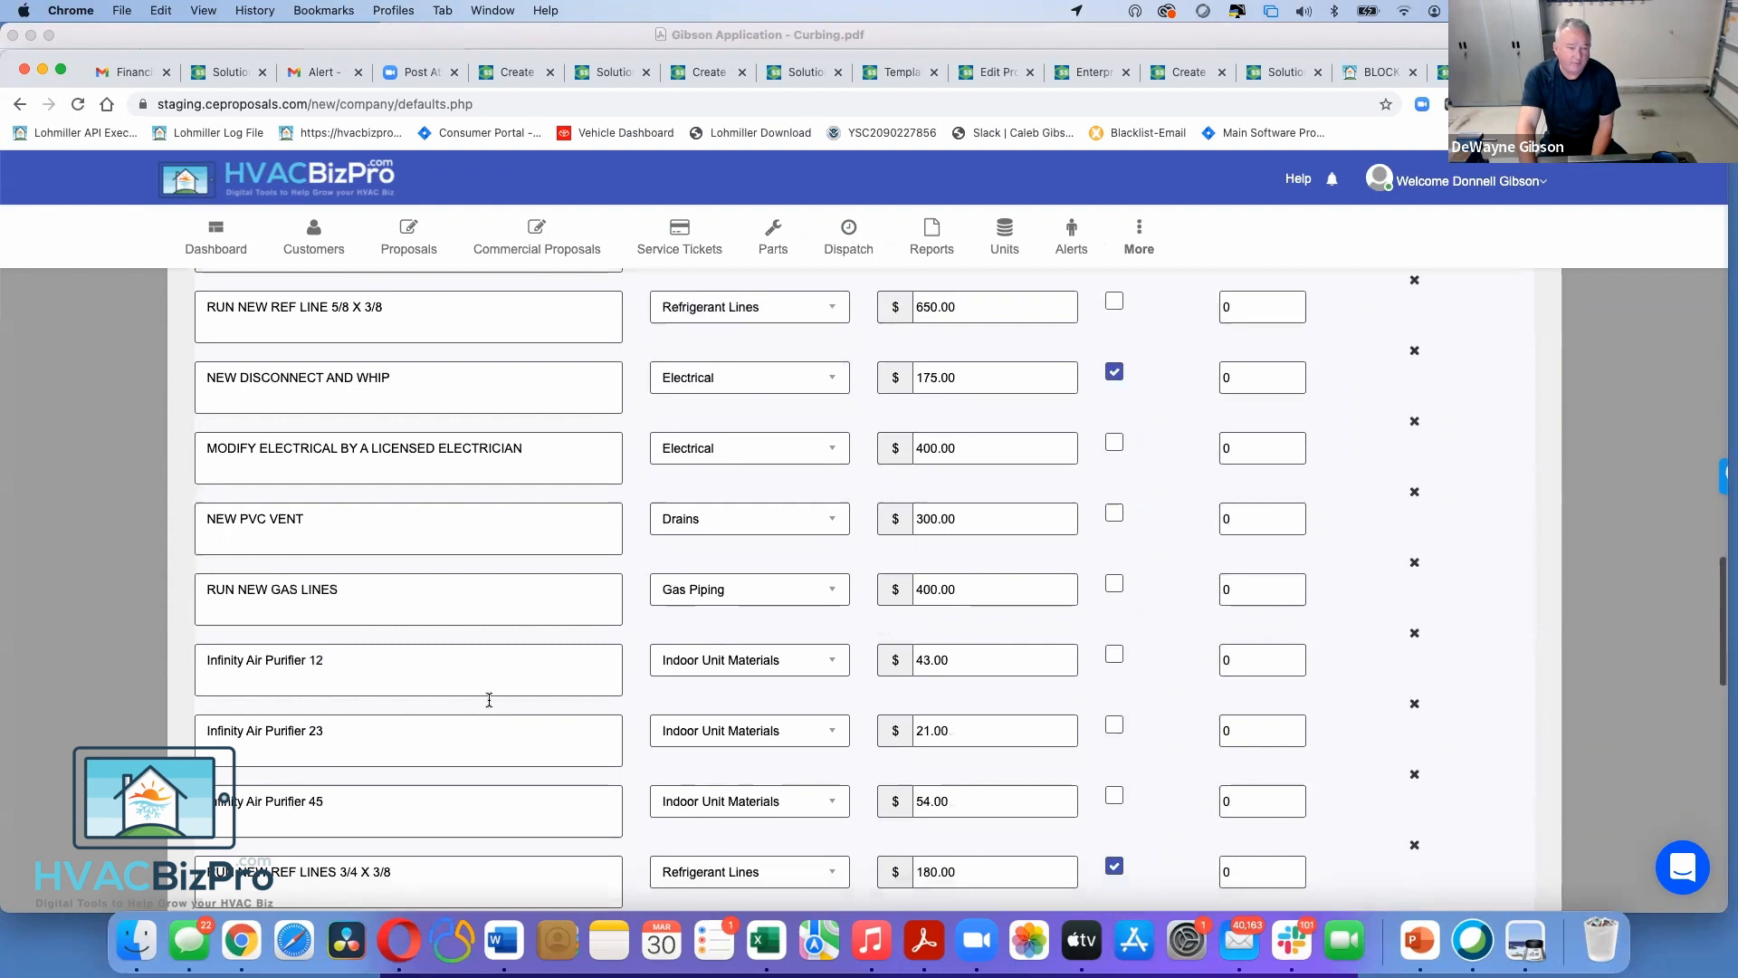
left_click(756, 517)
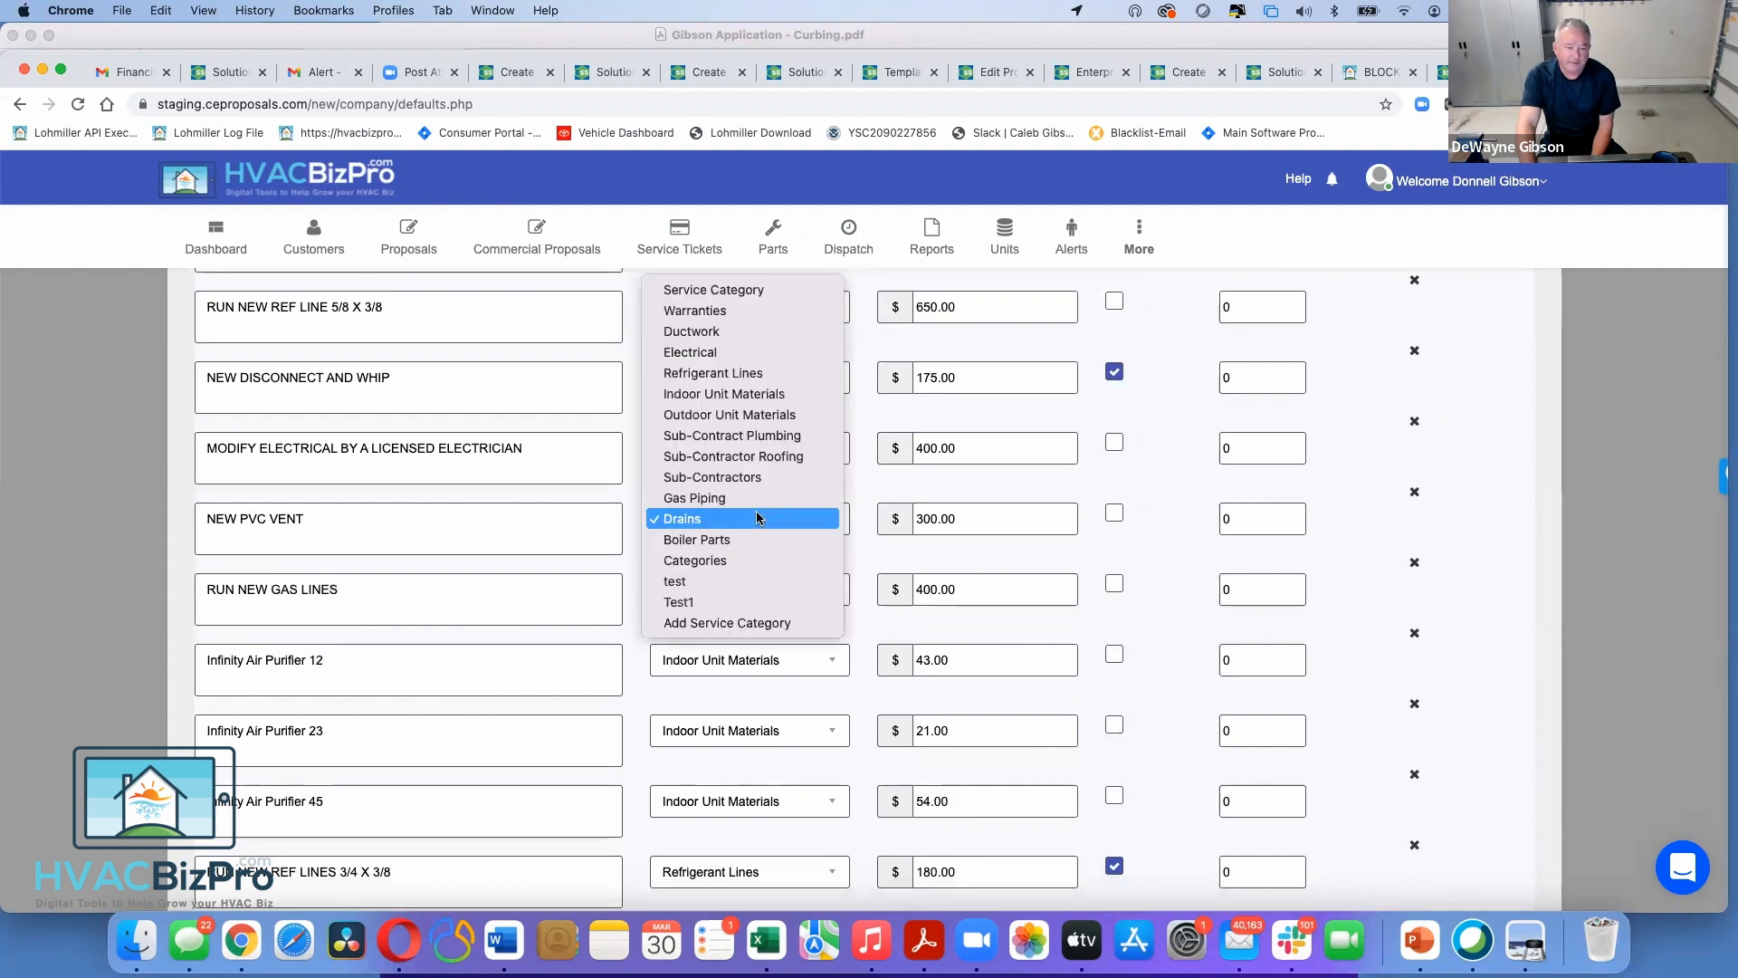
left_click(696, 521)
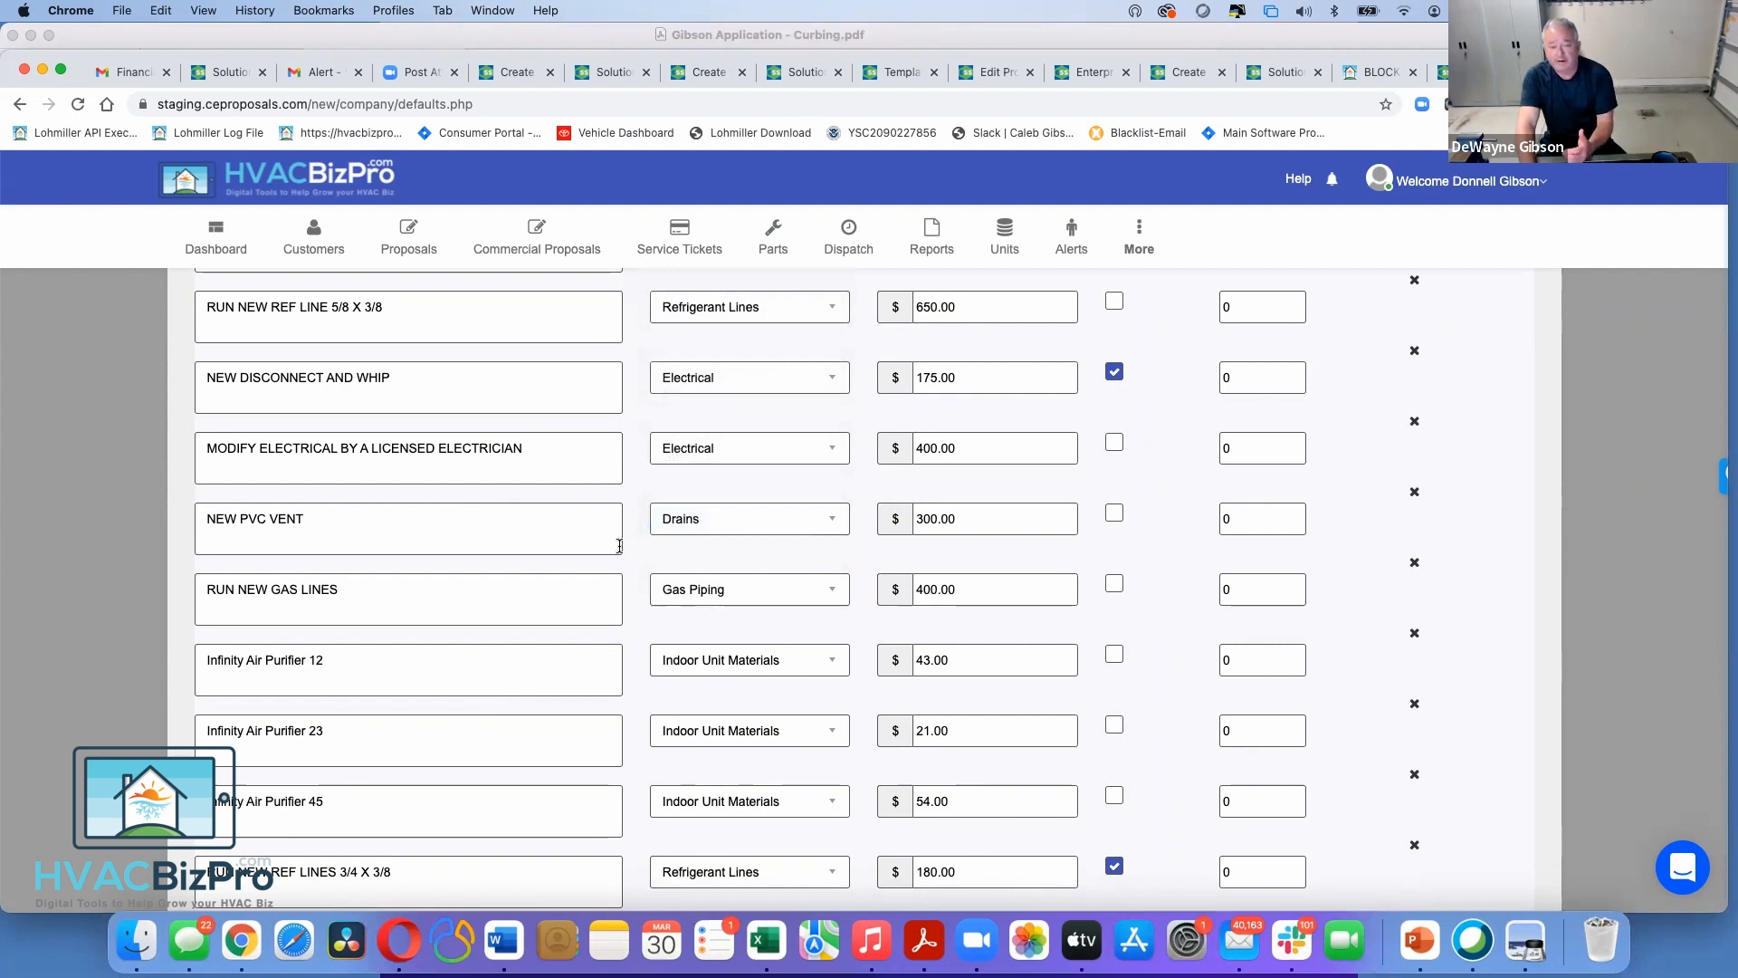
scroll(634, 561, "up", 5)
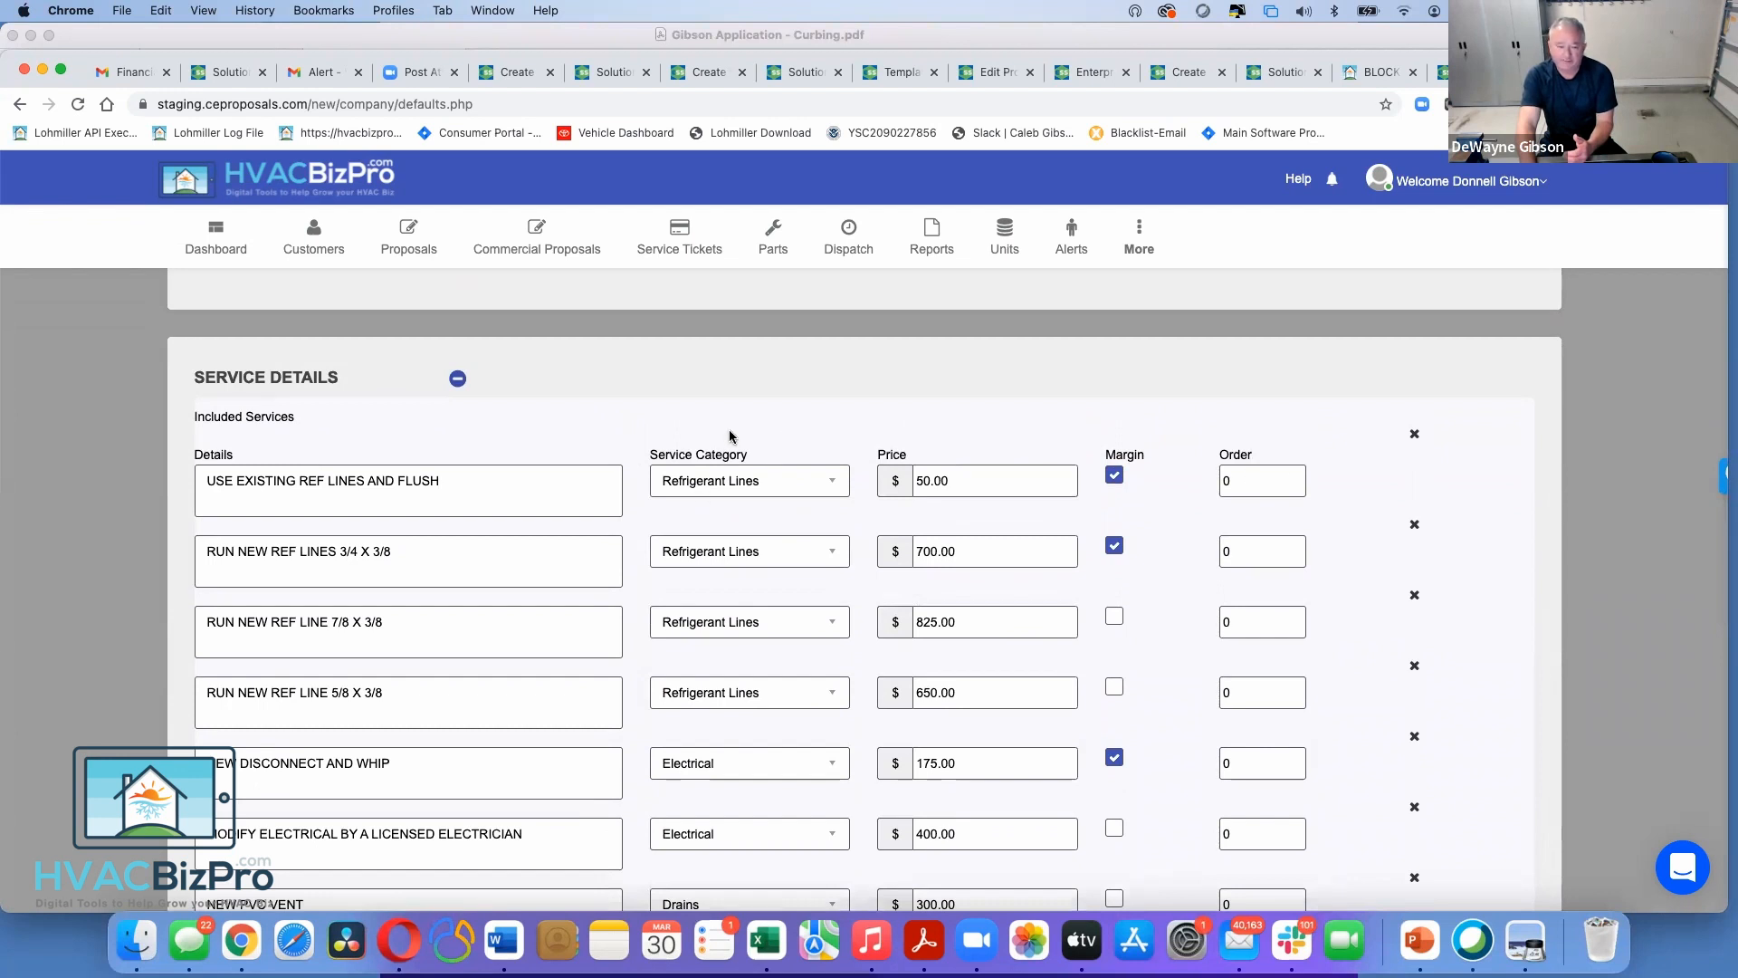
Start creating a proposal from an existing template and look through the list of template proposals
mouse_move(435, 268)
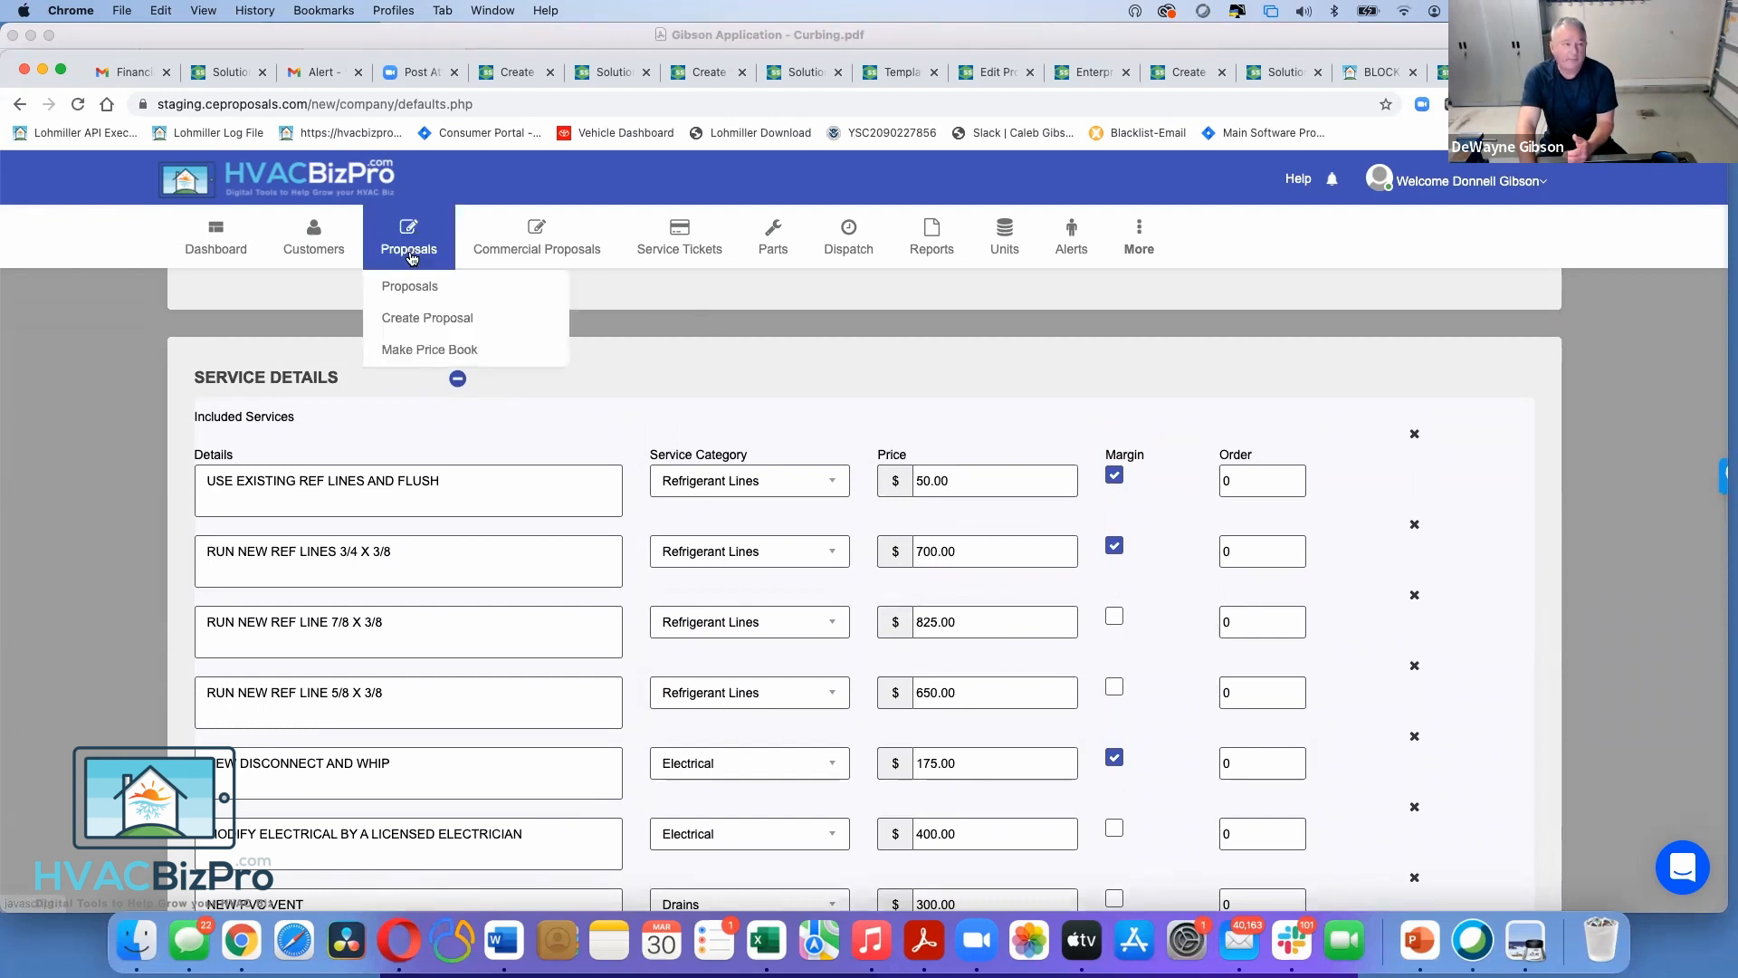
left_click(409, 300)
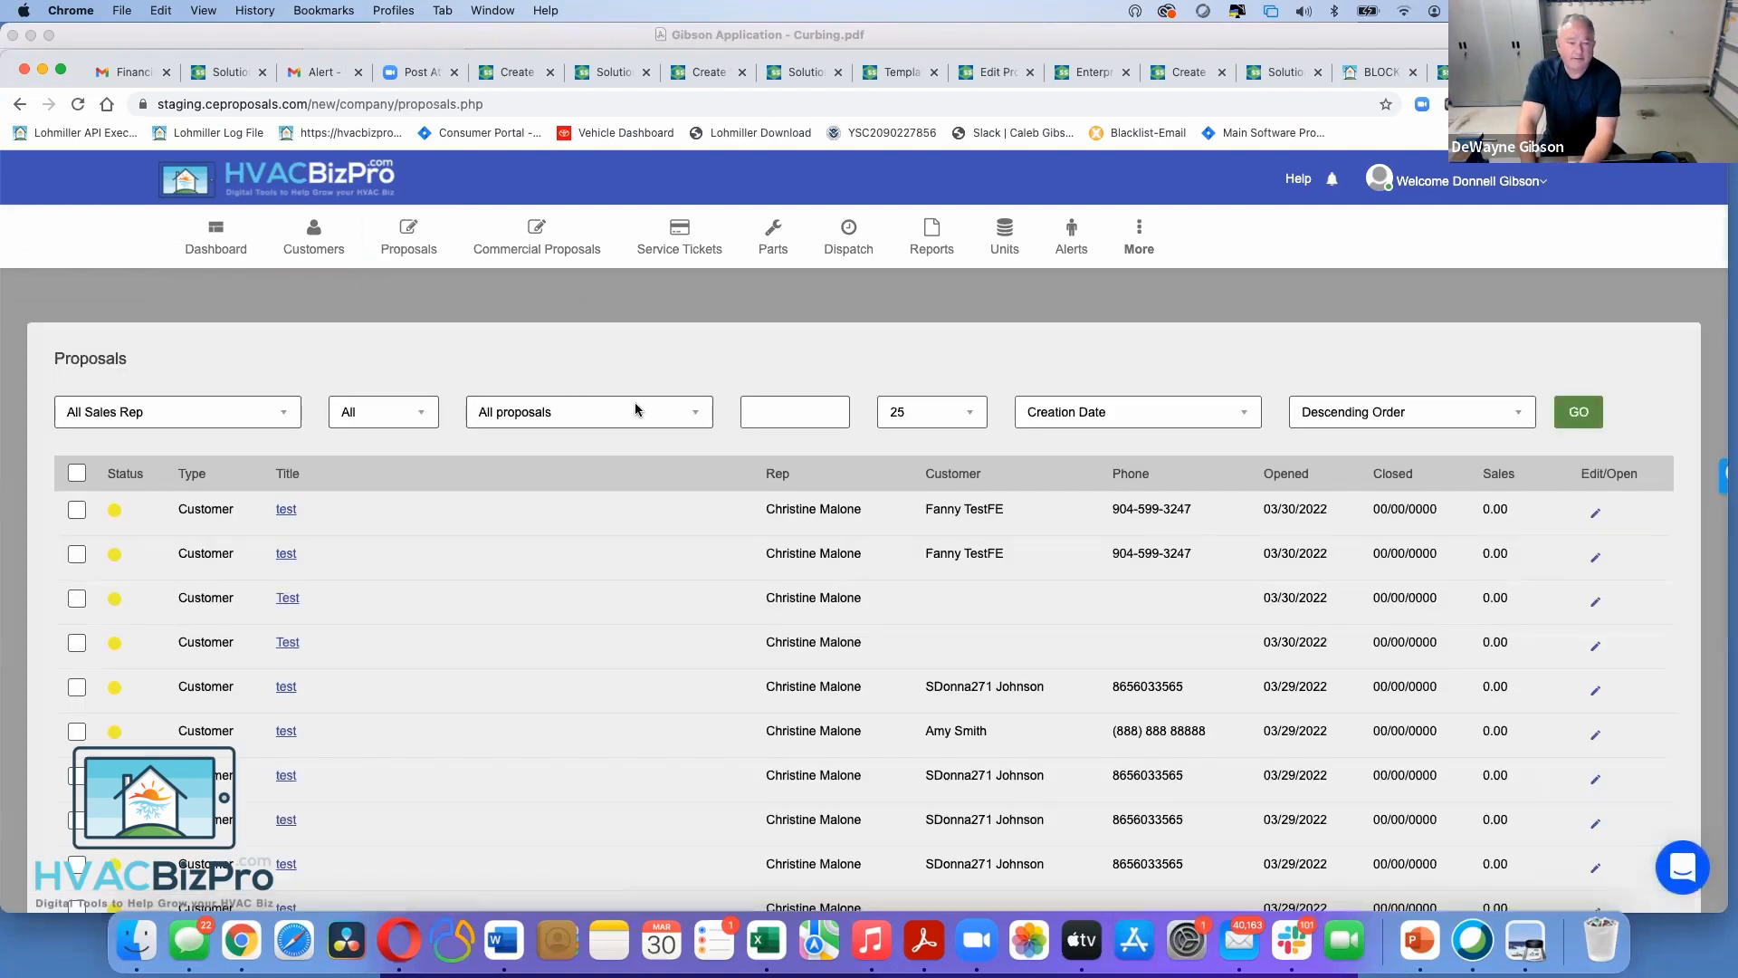
mouse_move(409, 258)
left_click(419, 324)
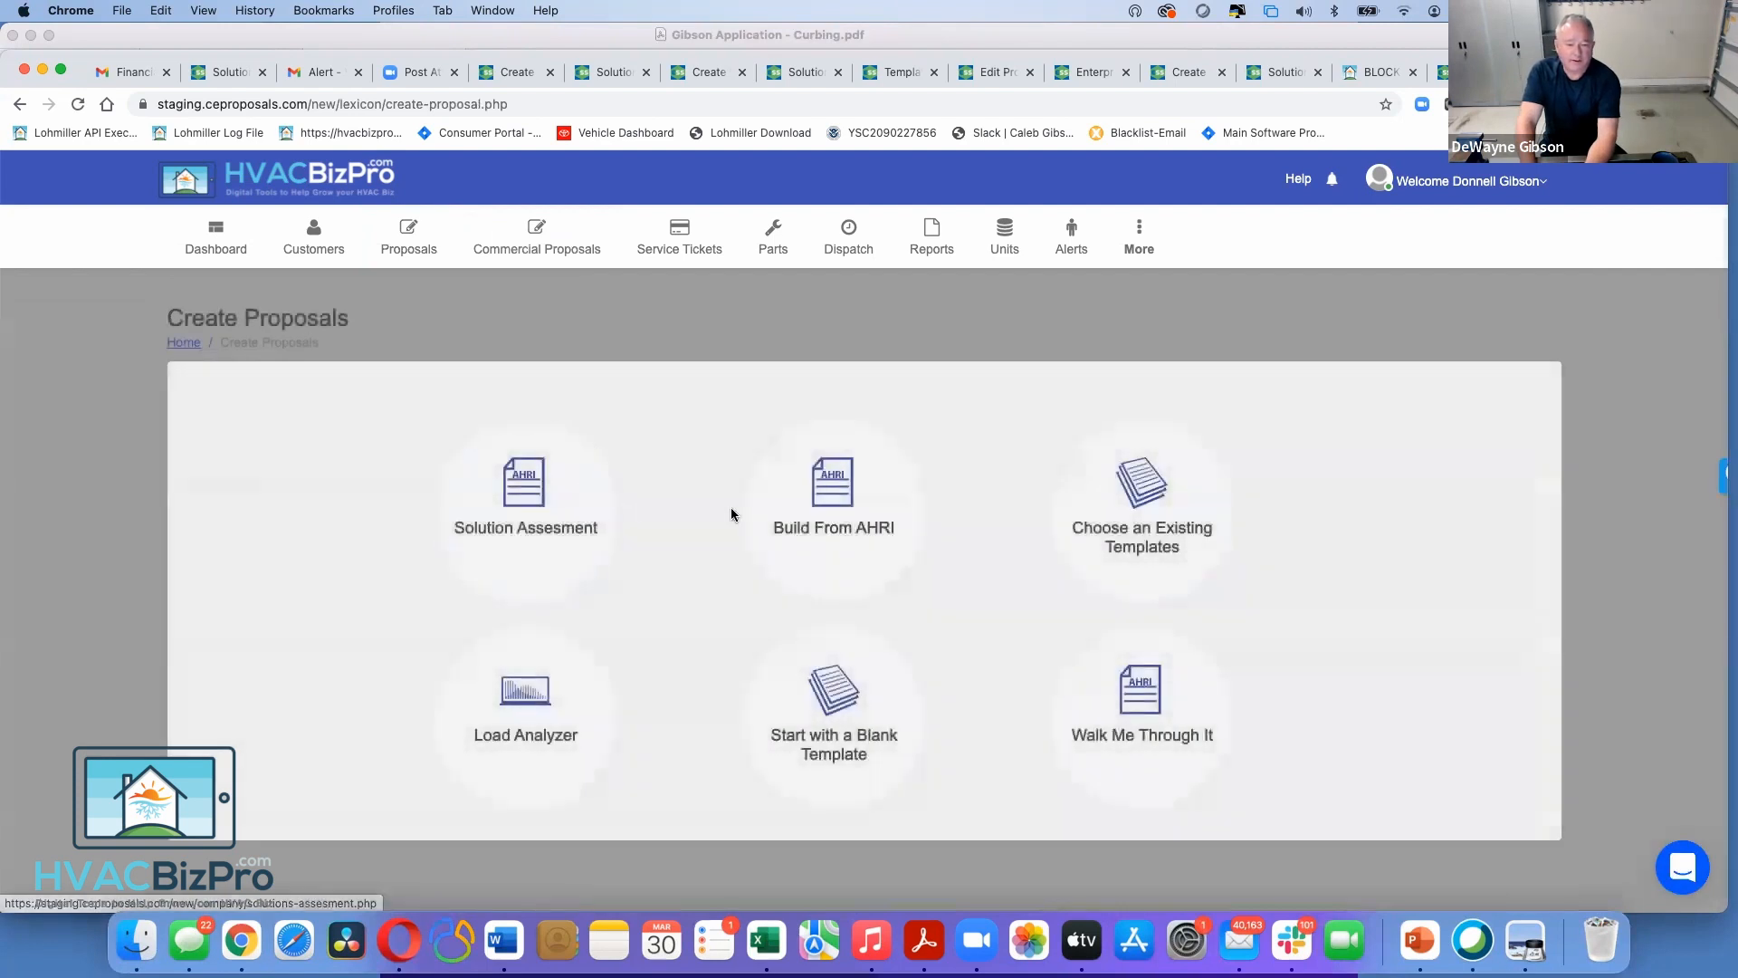
left_click(1118, 540)
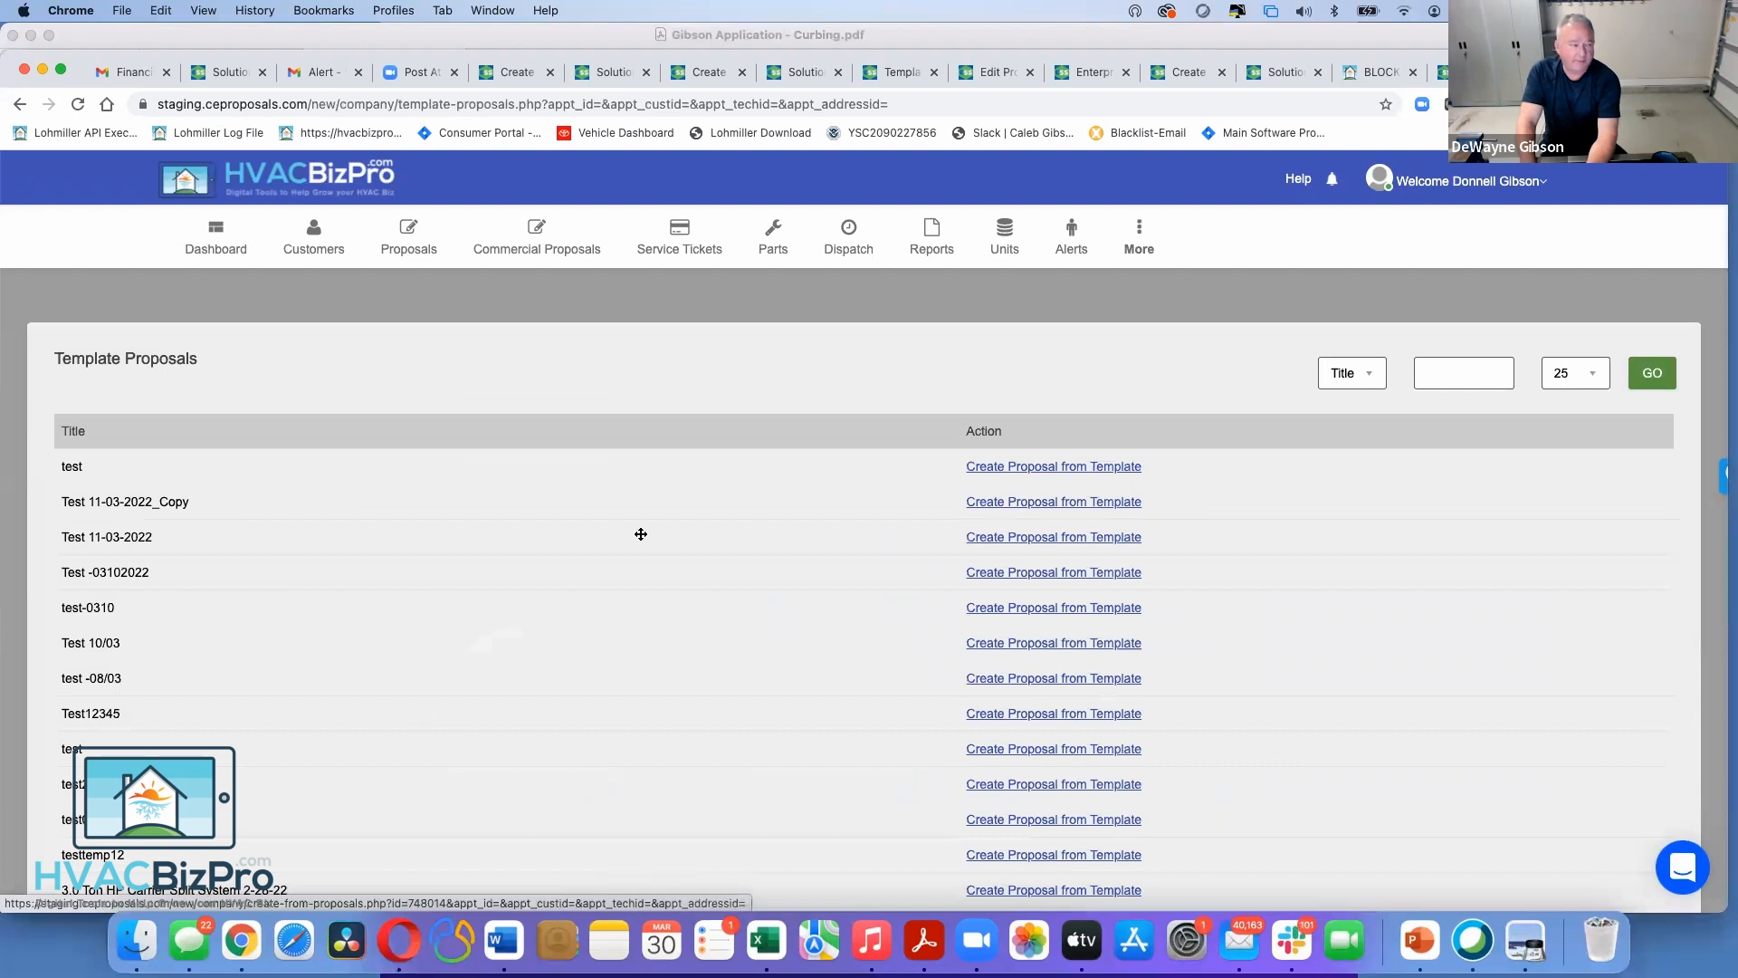
scroll(641, 637, "down", 5)
scroll(641, 638, "down", 3)
scroll(640, 636, "up", 10)
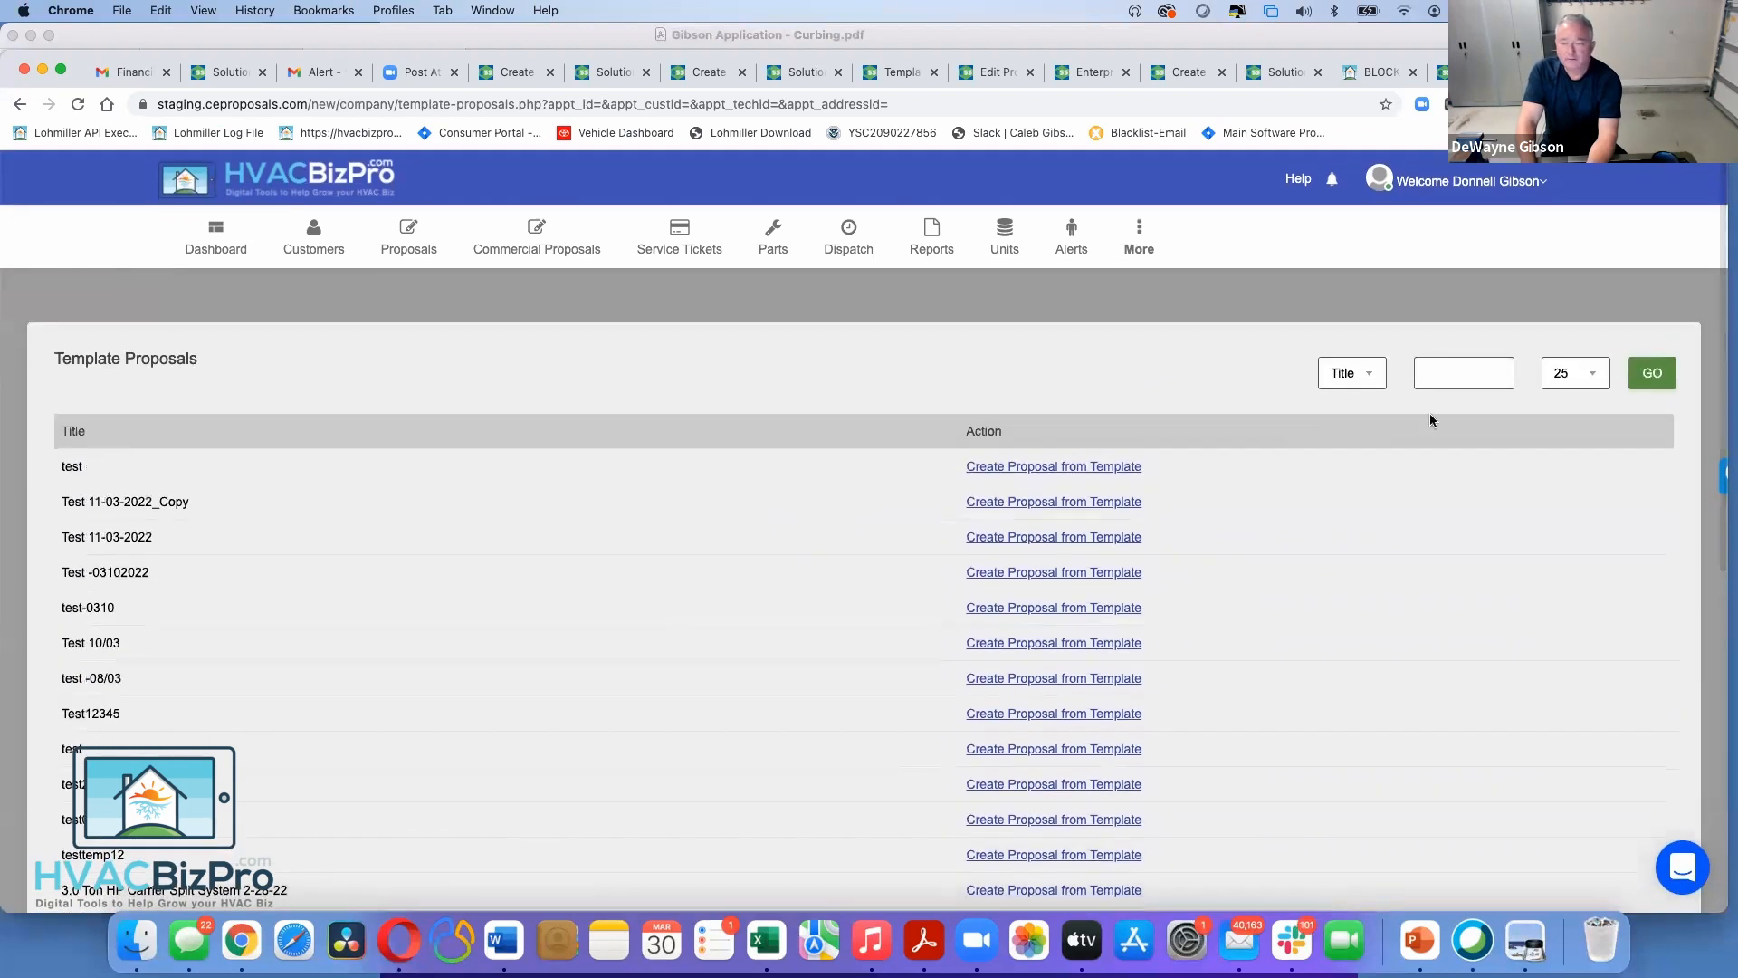
Search the template proposal titles for "is" and for "3.0"
left_click(1503, 363)
type("is")
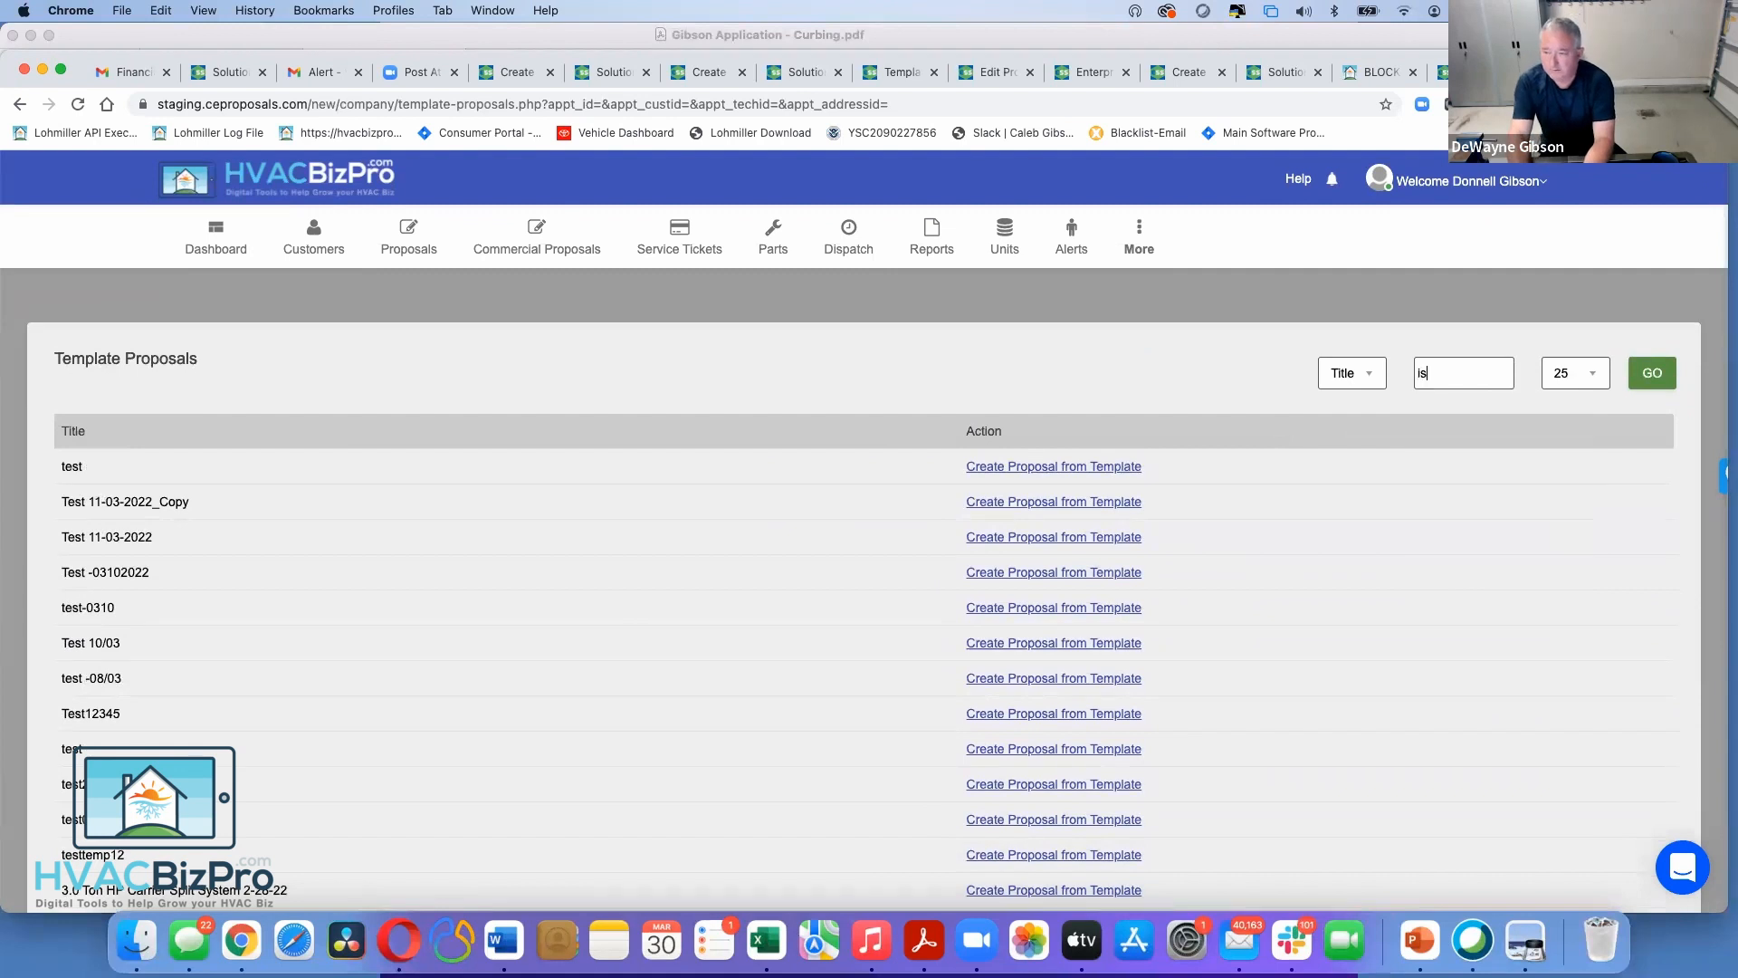
key("Return")
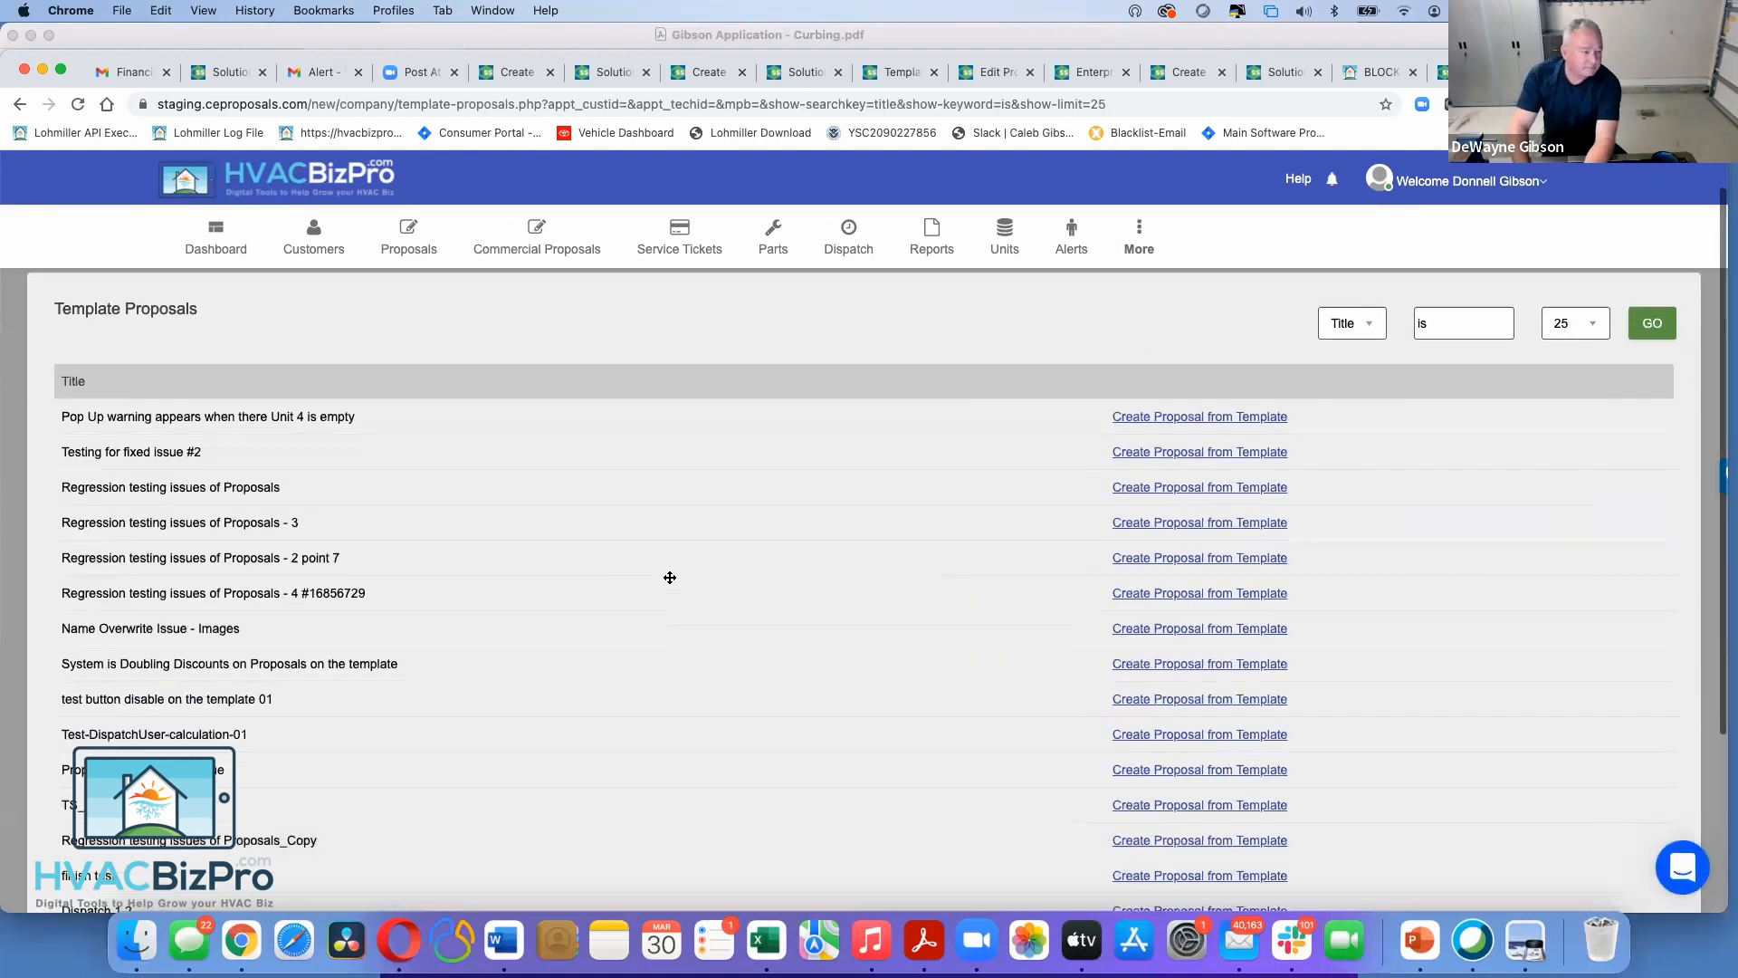
scroll(652, 574, "down", 5)
scroll(669, 576, "up", 10)
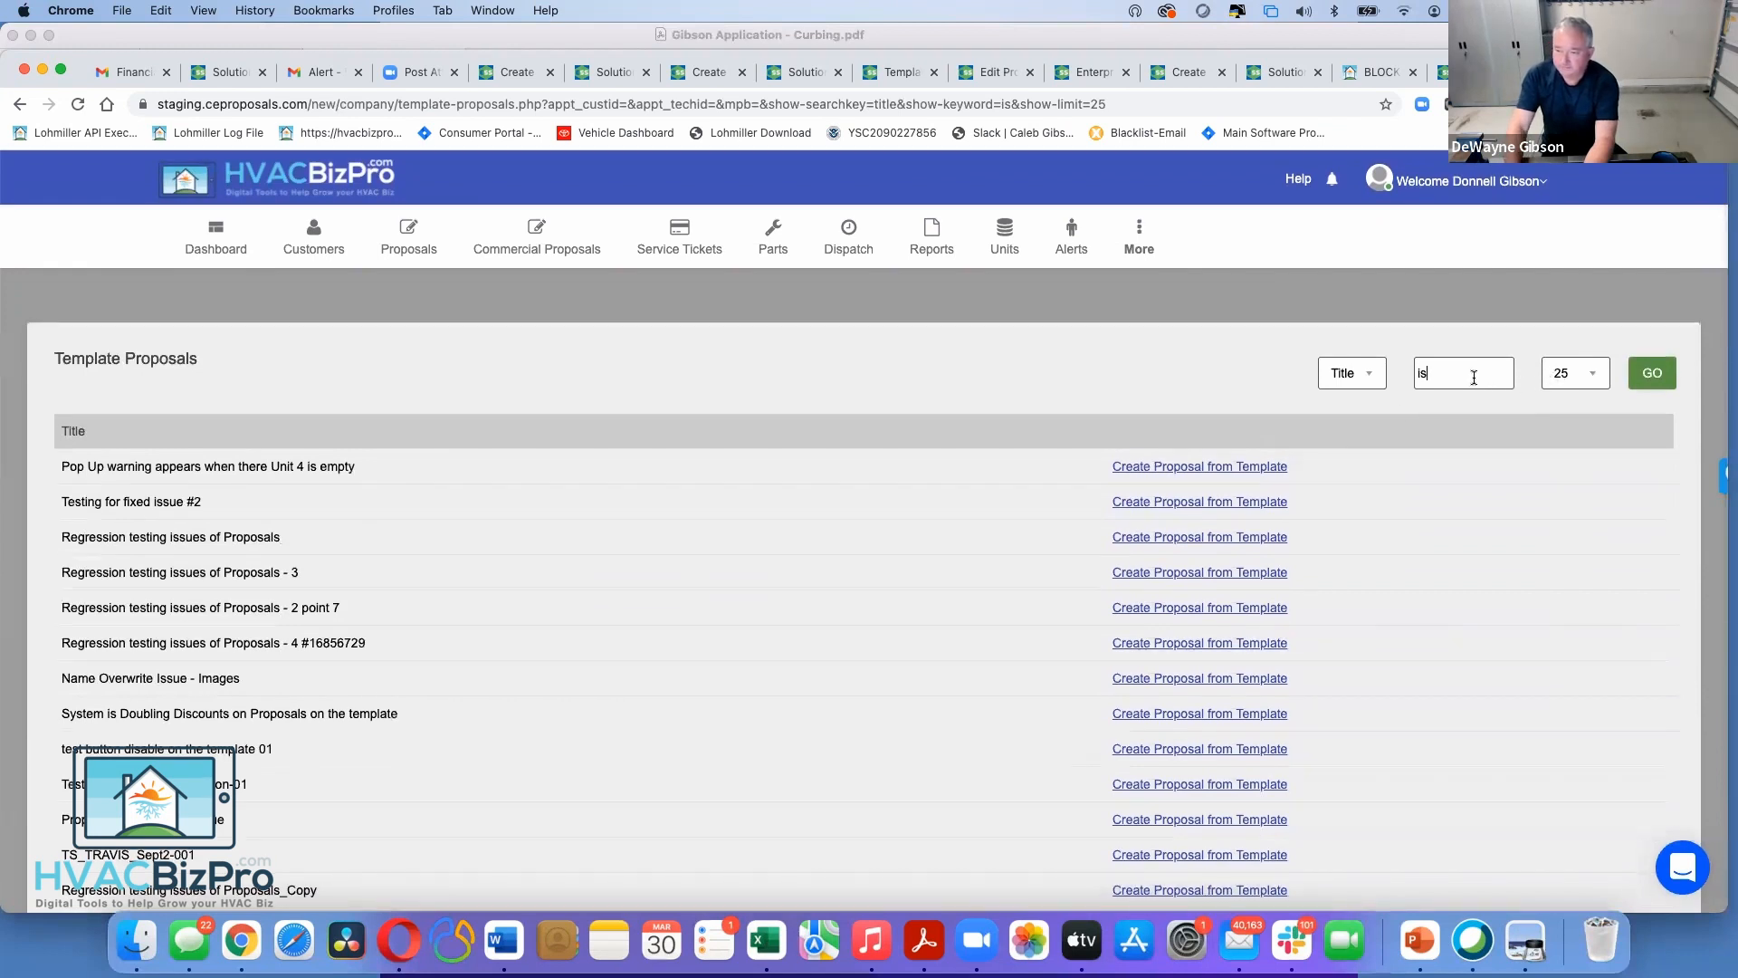
type("3.0")
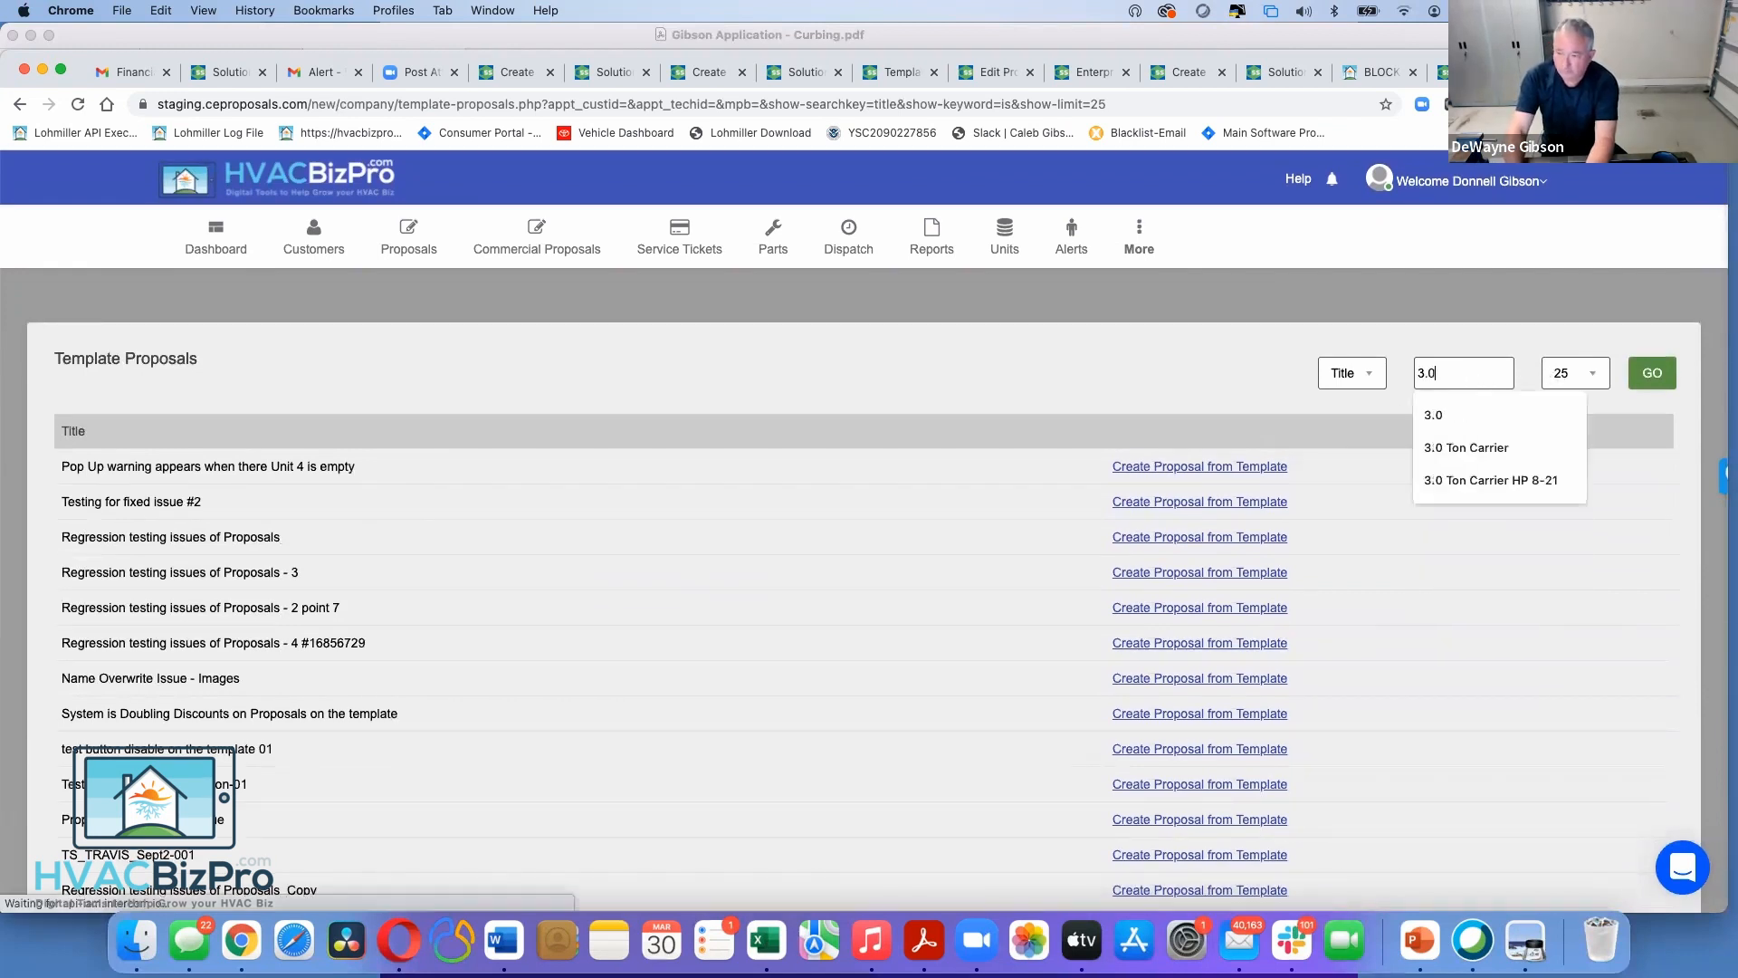
key("Return")
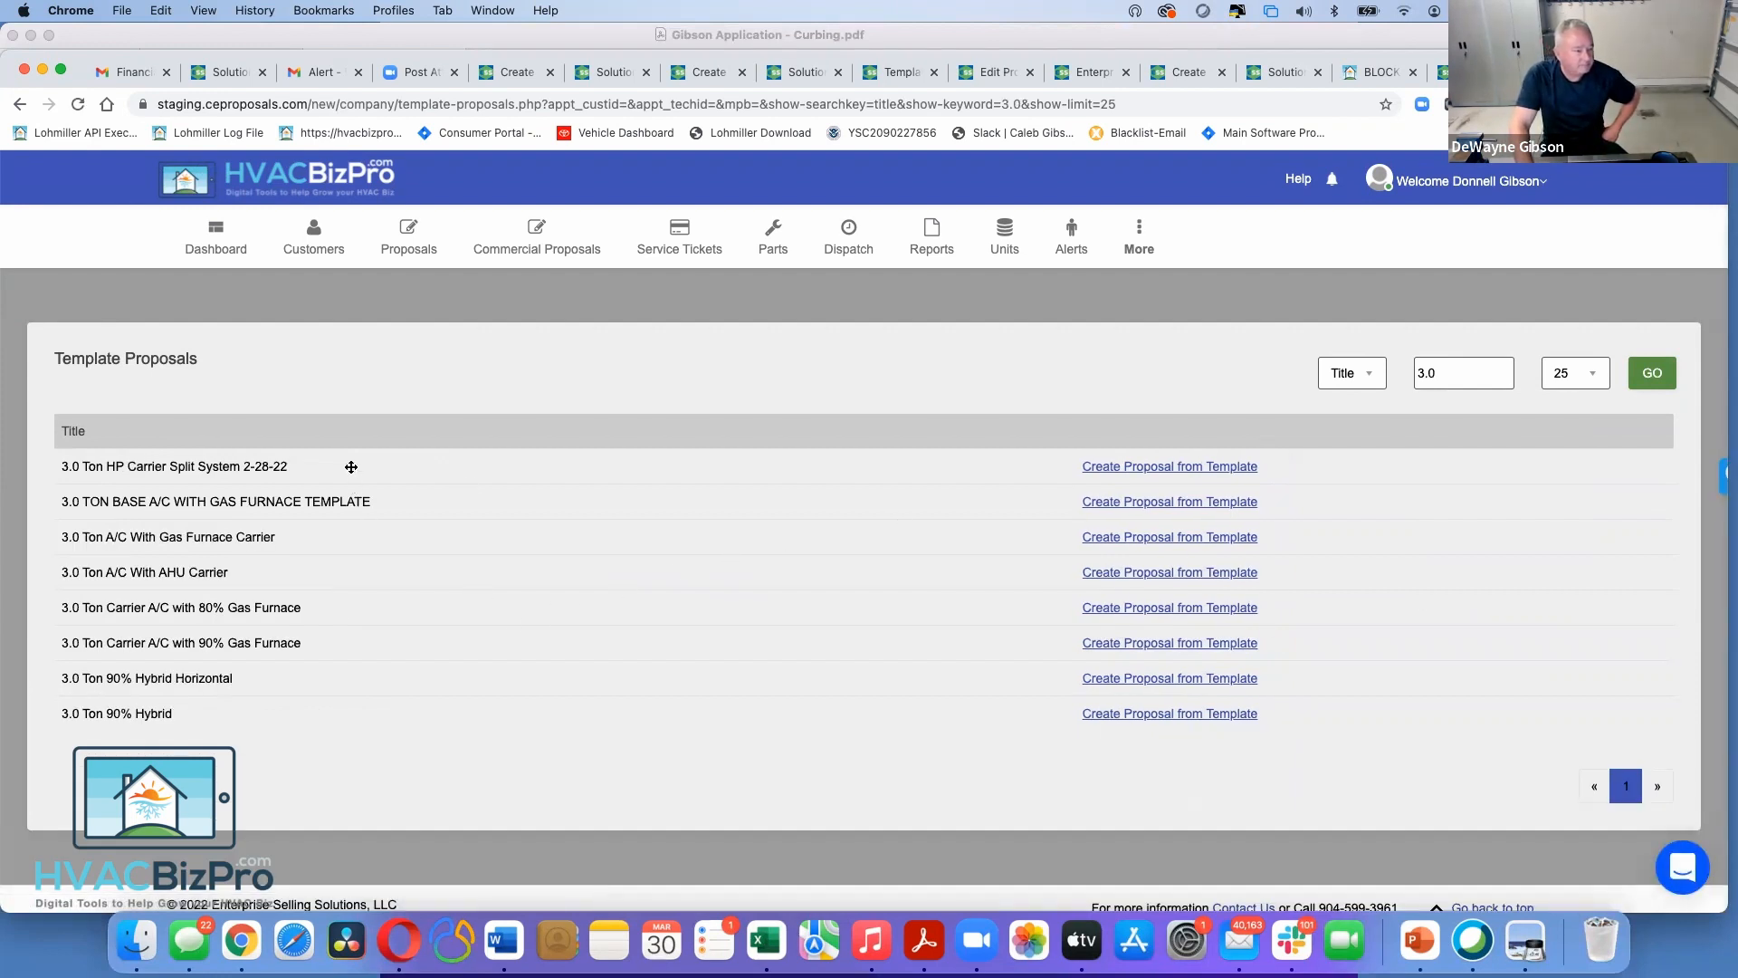
Search the template proposal titles for "3 ton" and clear the search text
left_click(1442, 374)
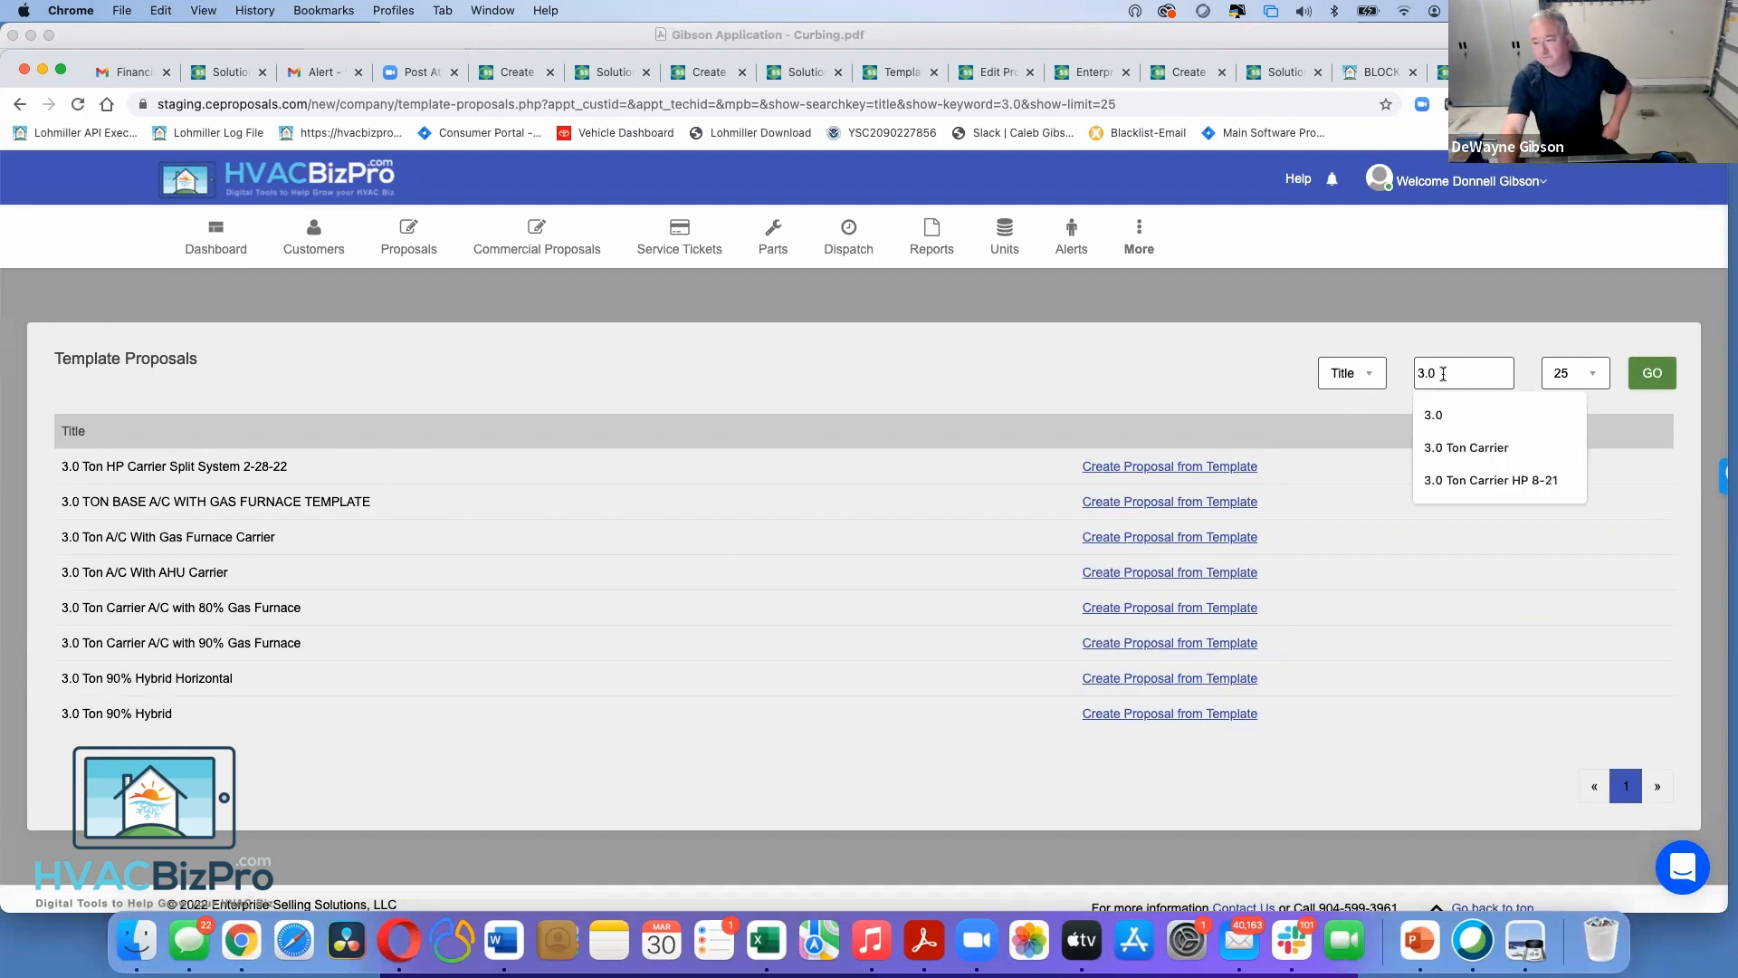
key("BackSpace")
key("BackSpace")
type("ton")
key("Return")
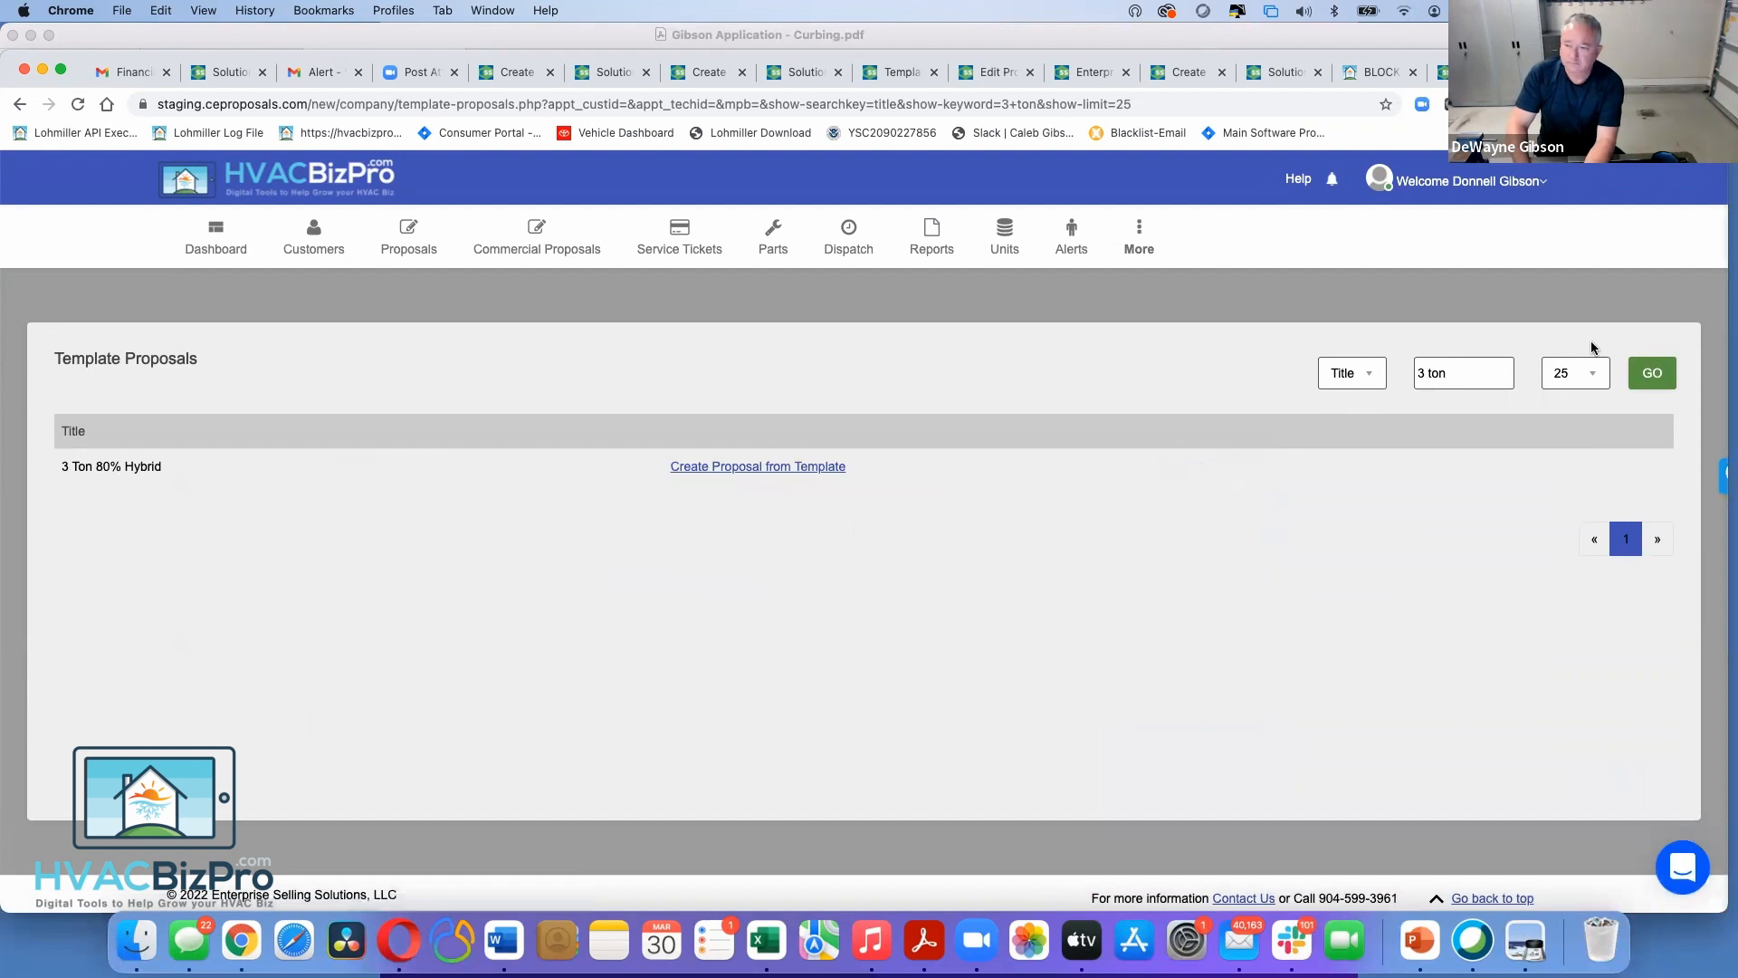
key("BackSpace")
key("BackSpace")
key("BackSpace")
key("BackSpace")
key("BackSpace")
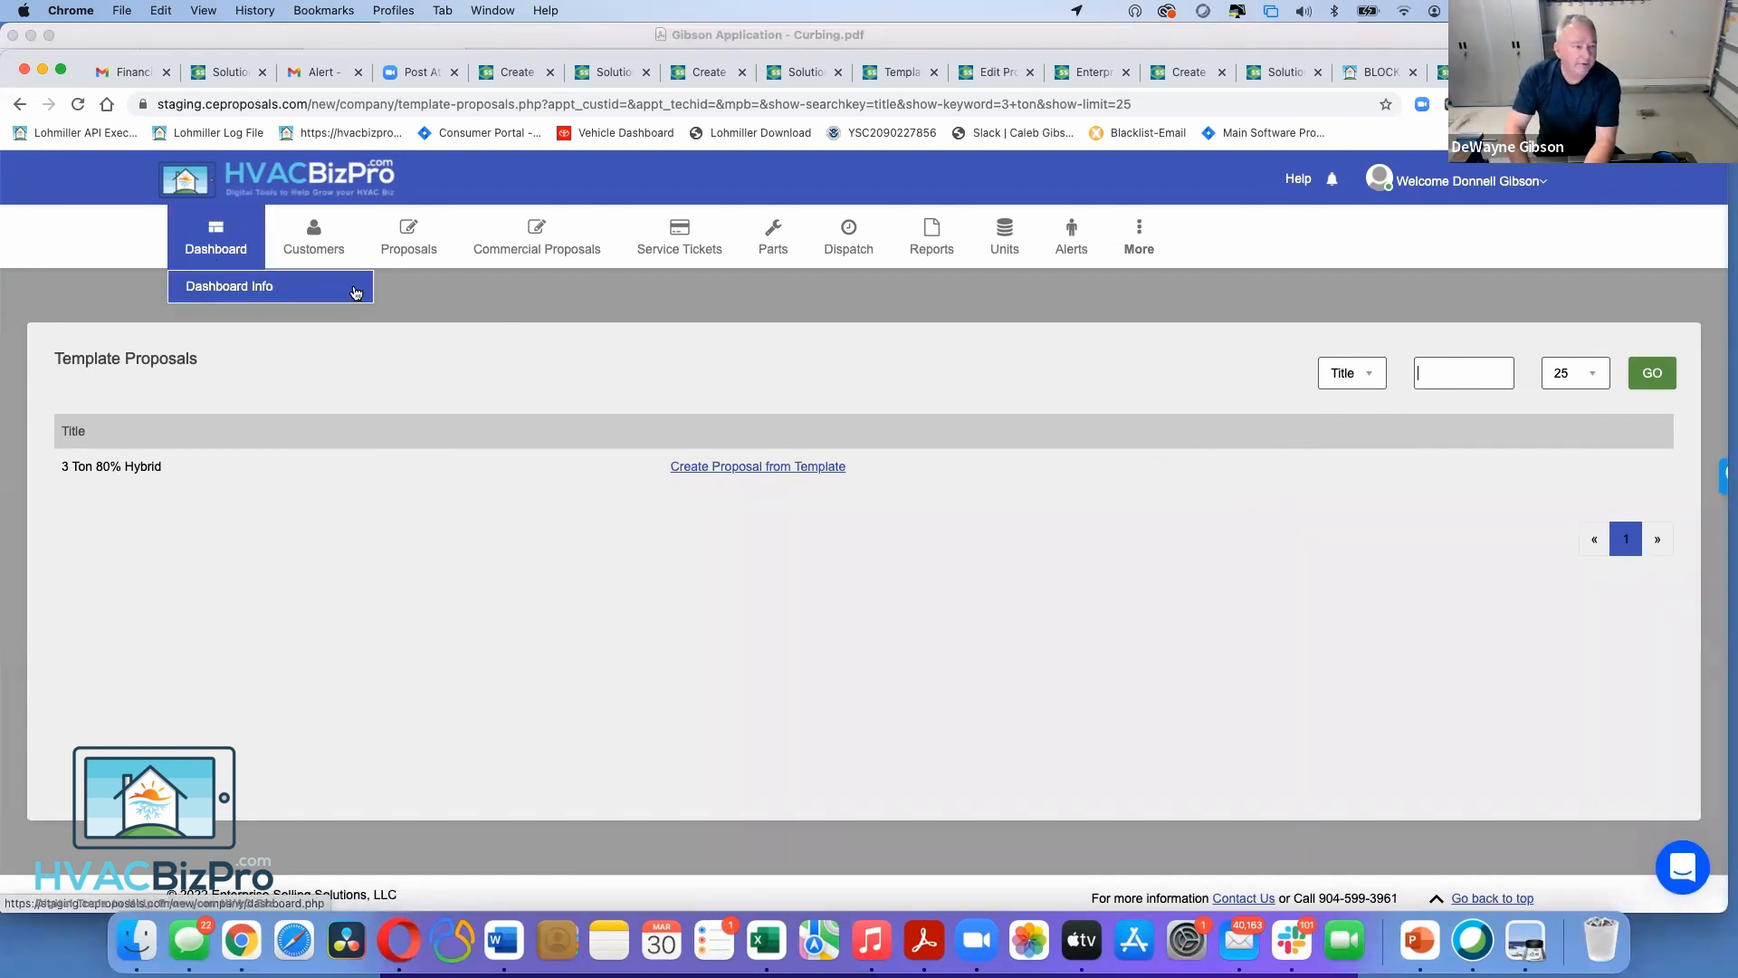
Open the Proposals list and filter it to template proposals
mouse_move(408, 245)
left_click(400, 287)
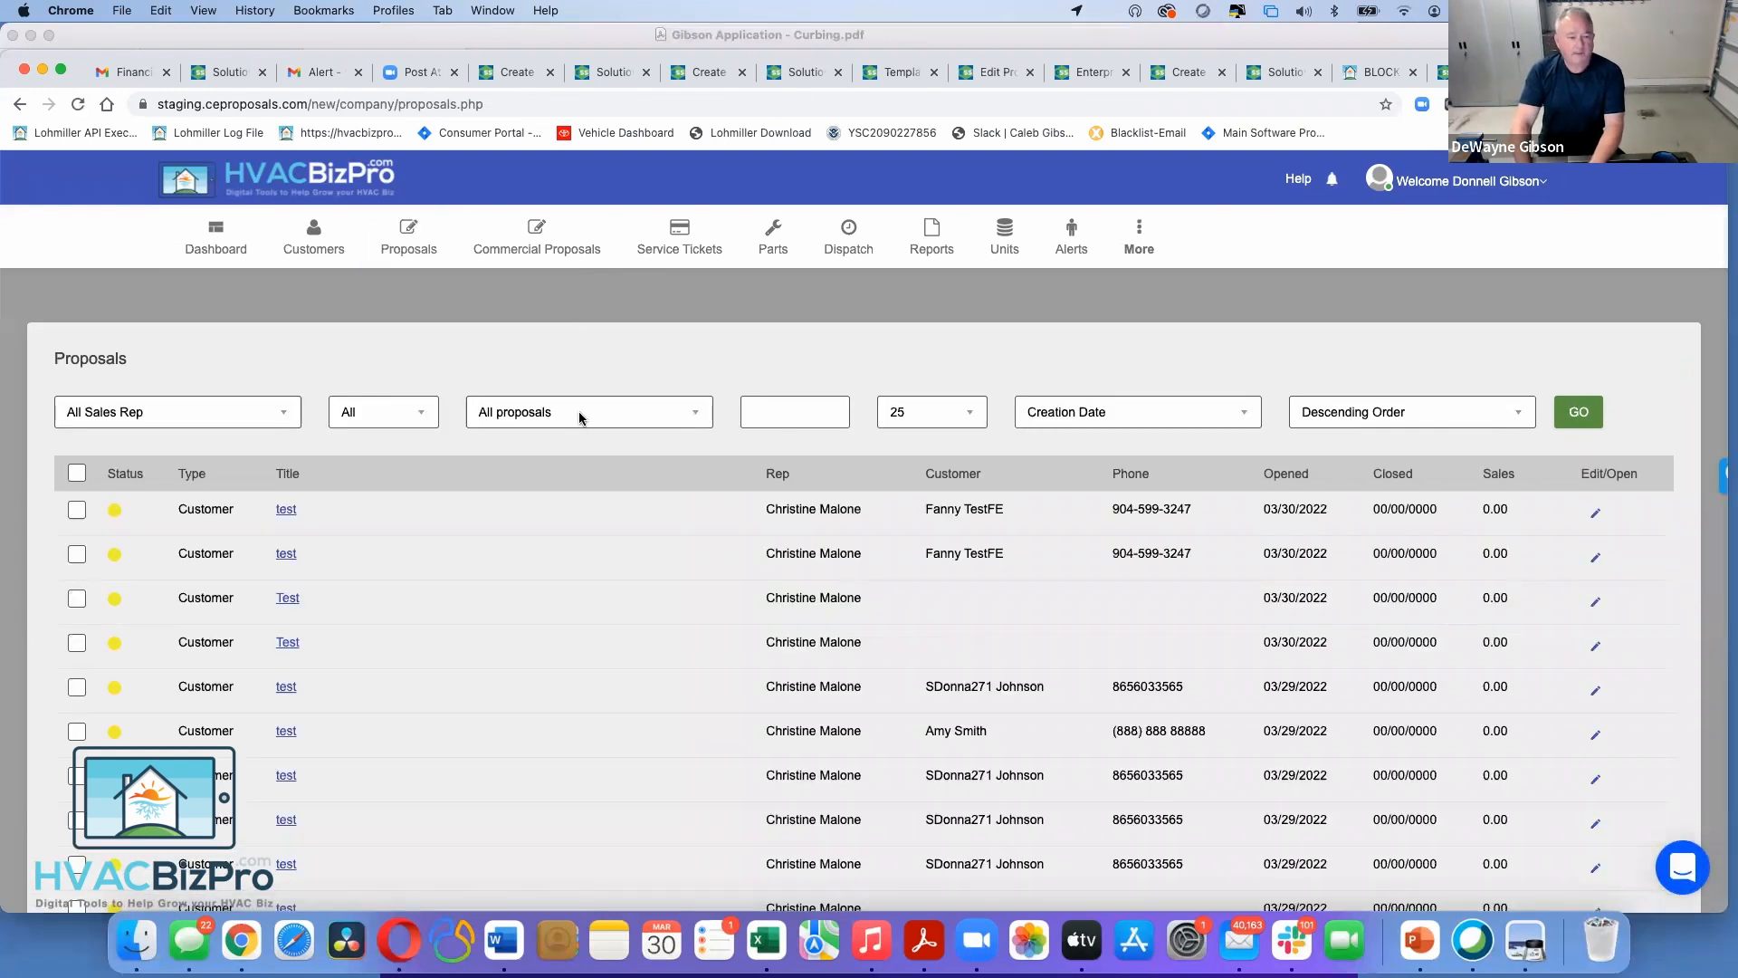
left_click(580, 416)
left_click(580, 431)
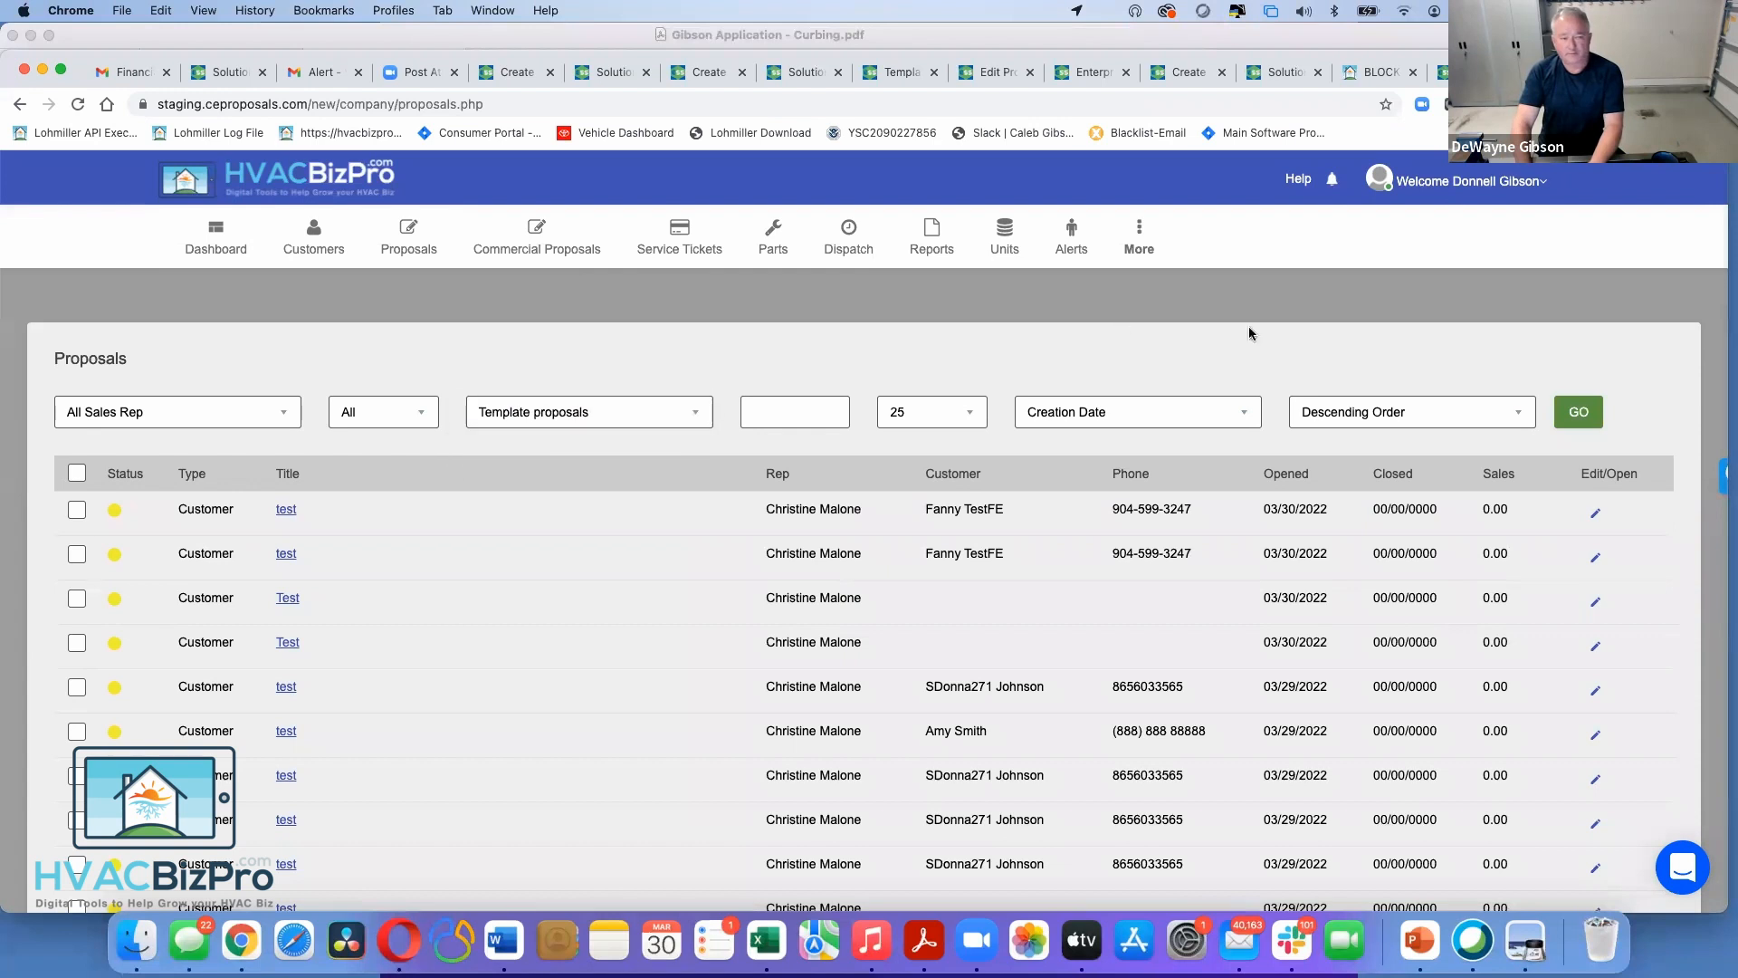
left_click(1575, 418)
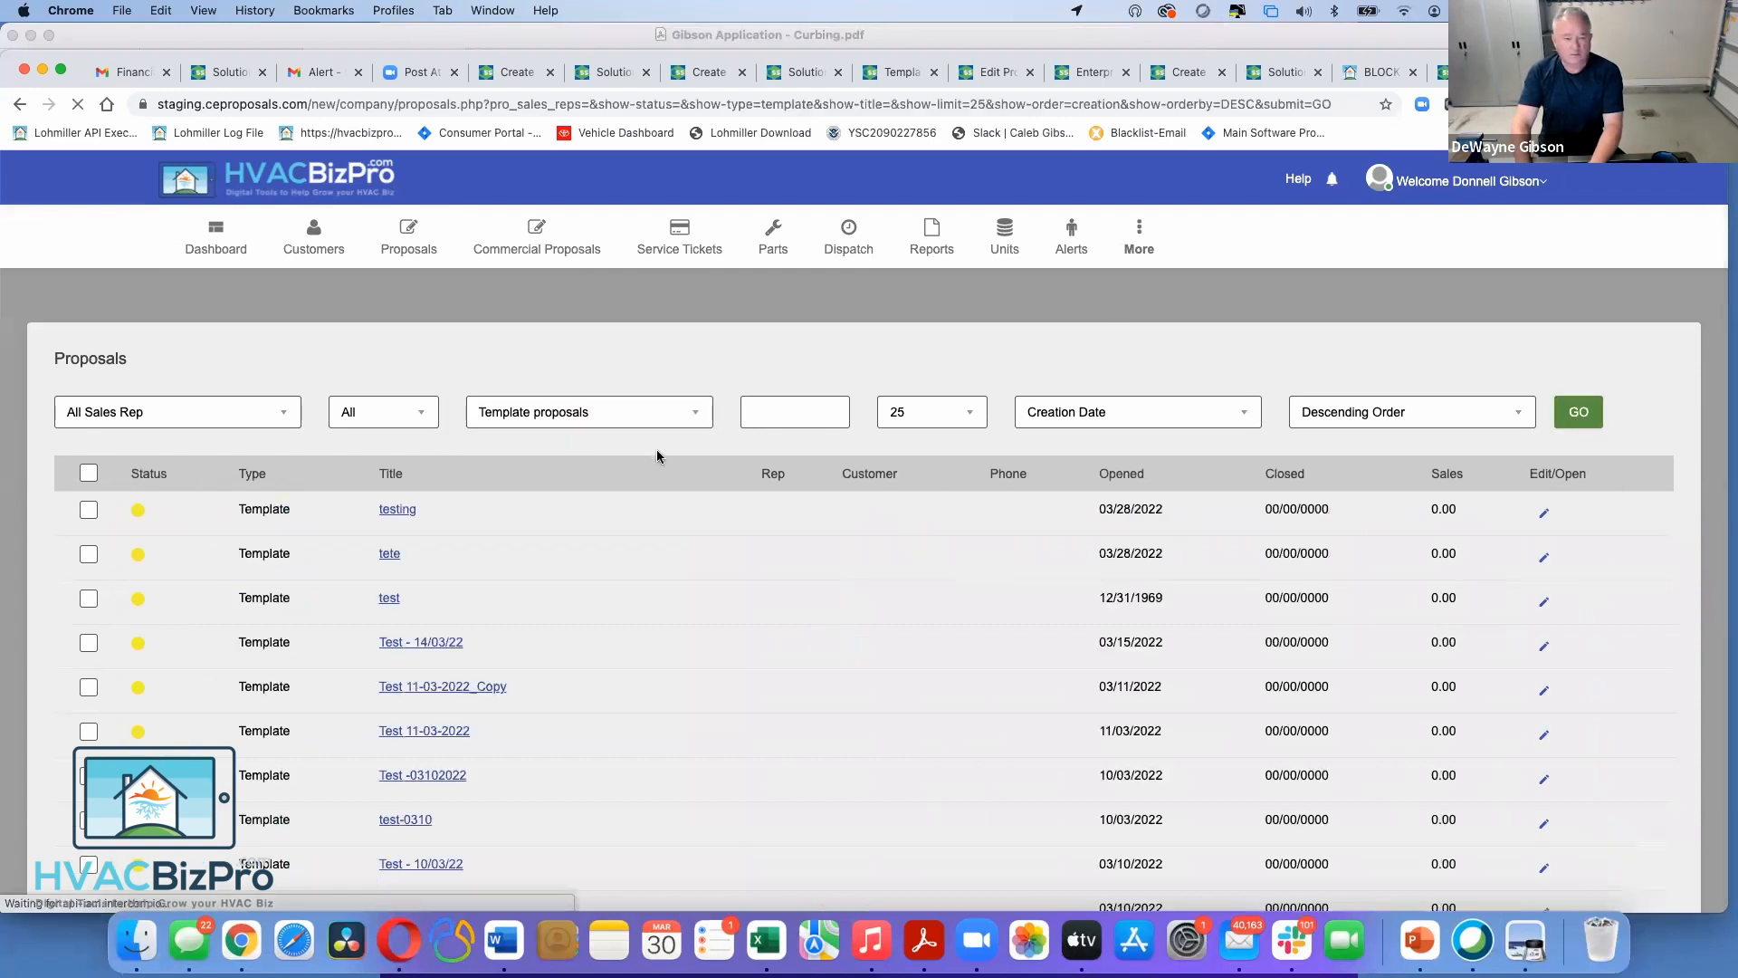
Set the template proposals list to show All entries per page and apply it
scroll(665, 675, "down", 10)
scroll(668, 678, "up", 10)
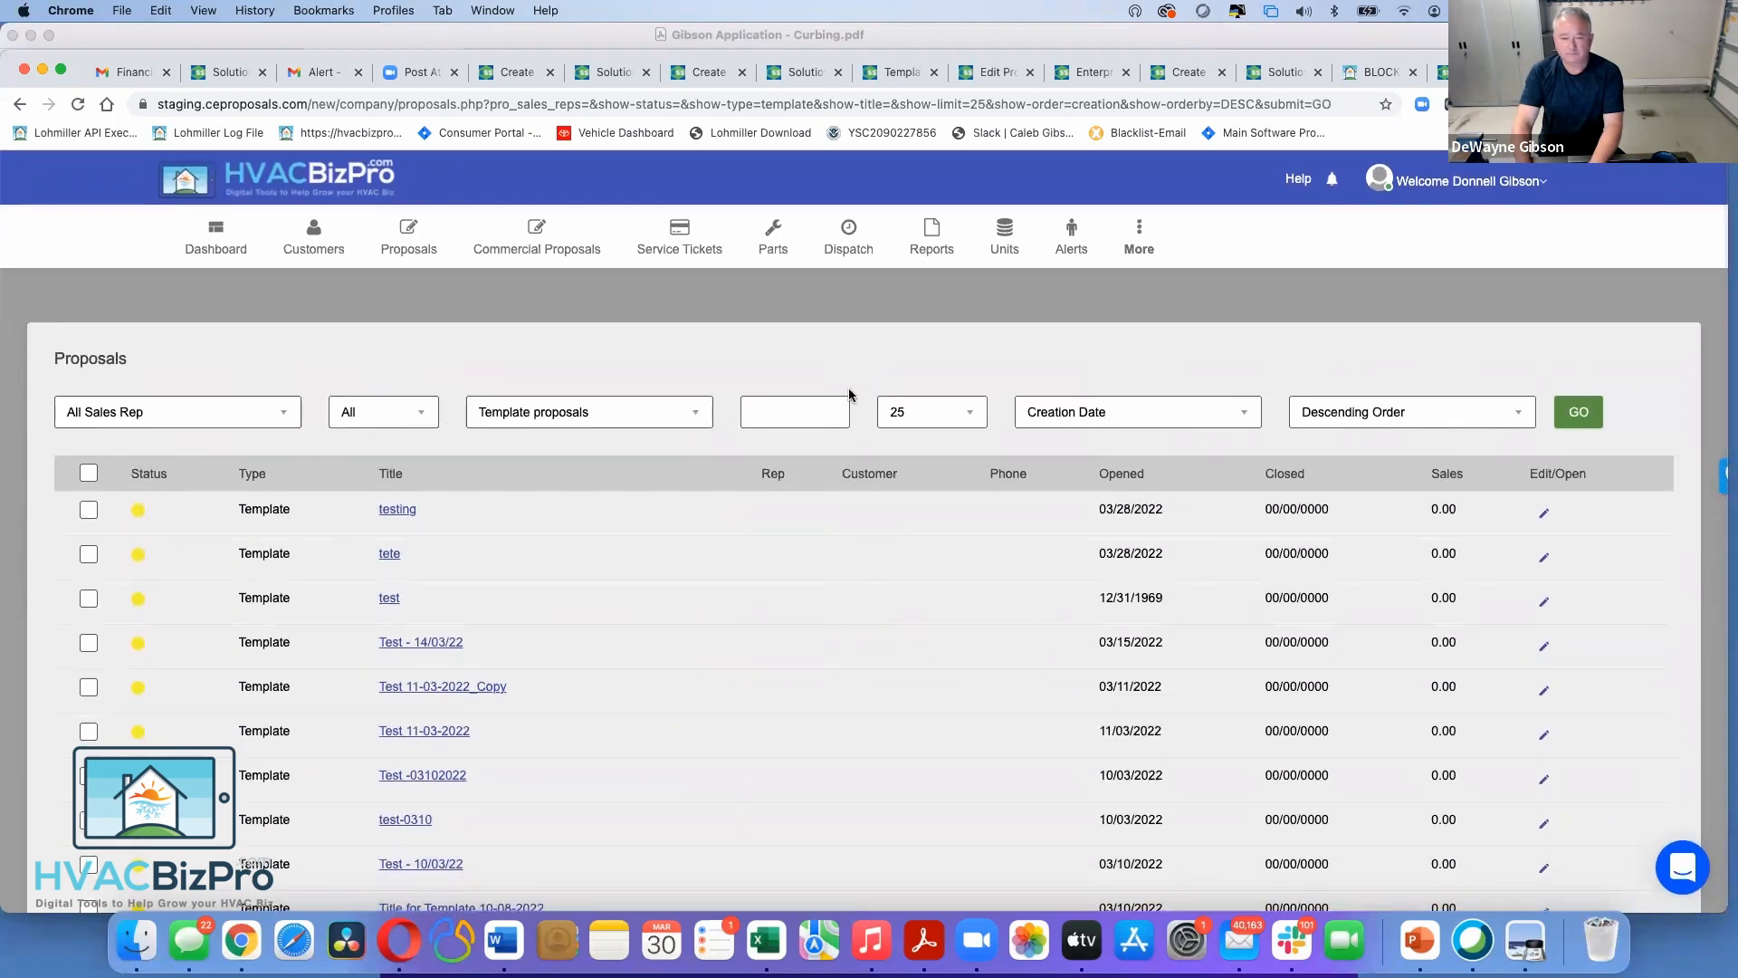
left_click(889, 418)
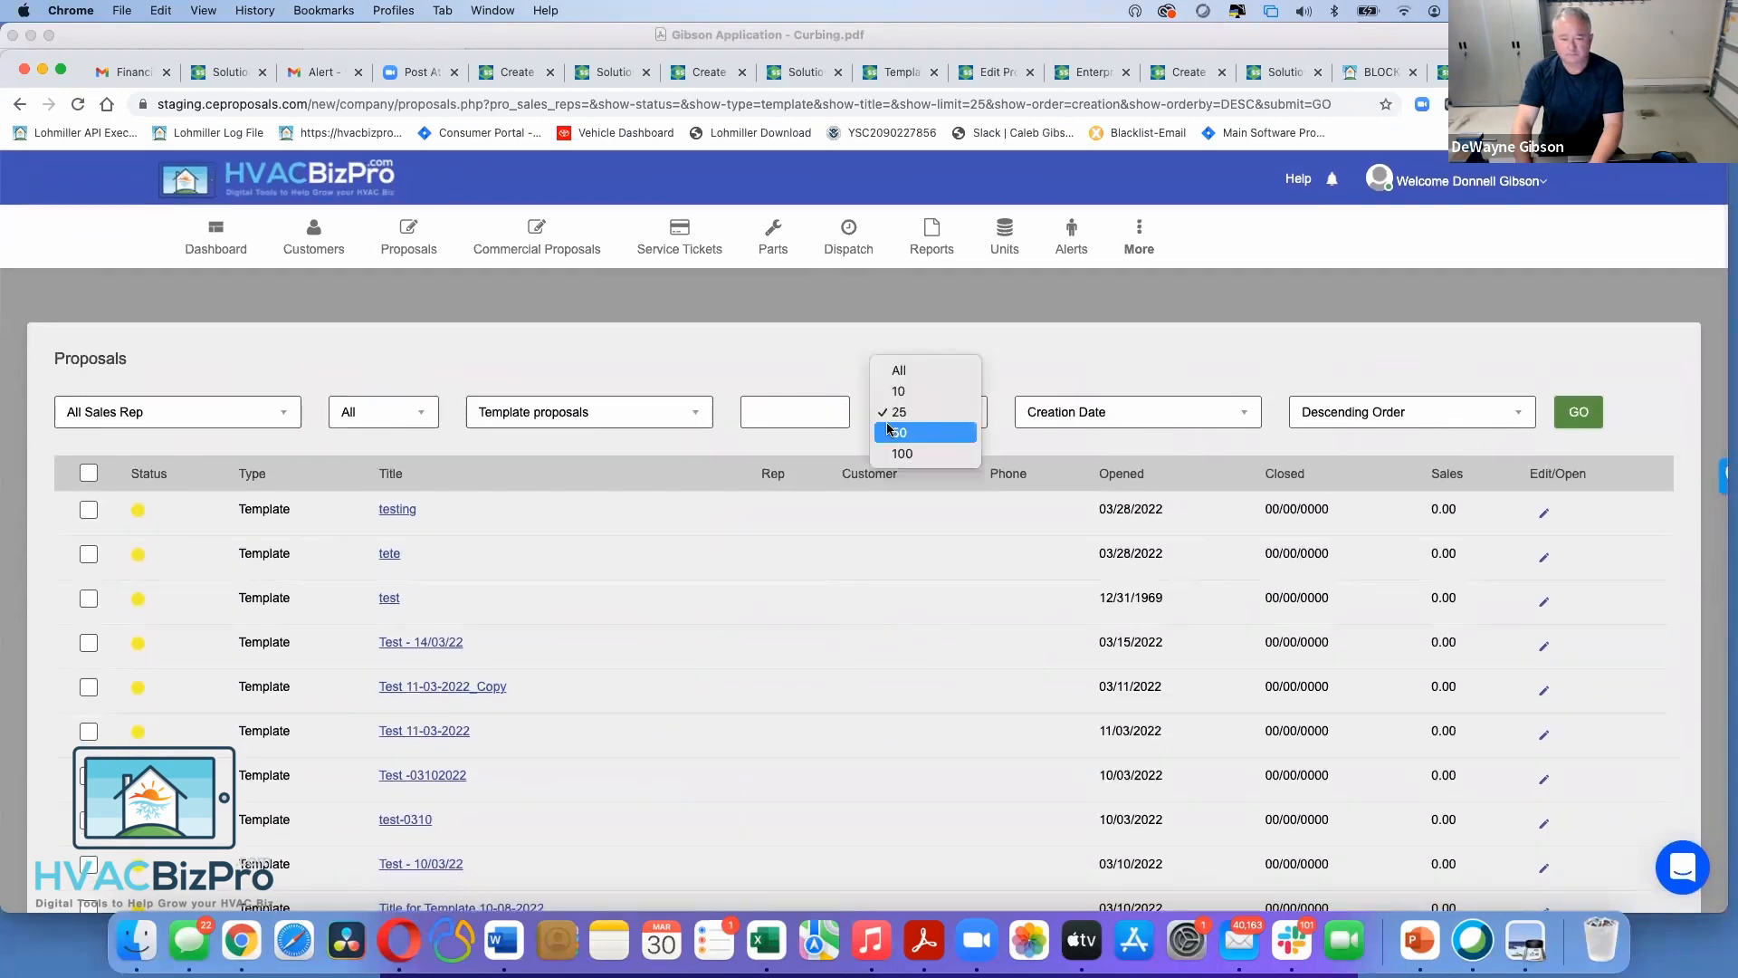
left_click(900, 370)
left_click(1584, 422)
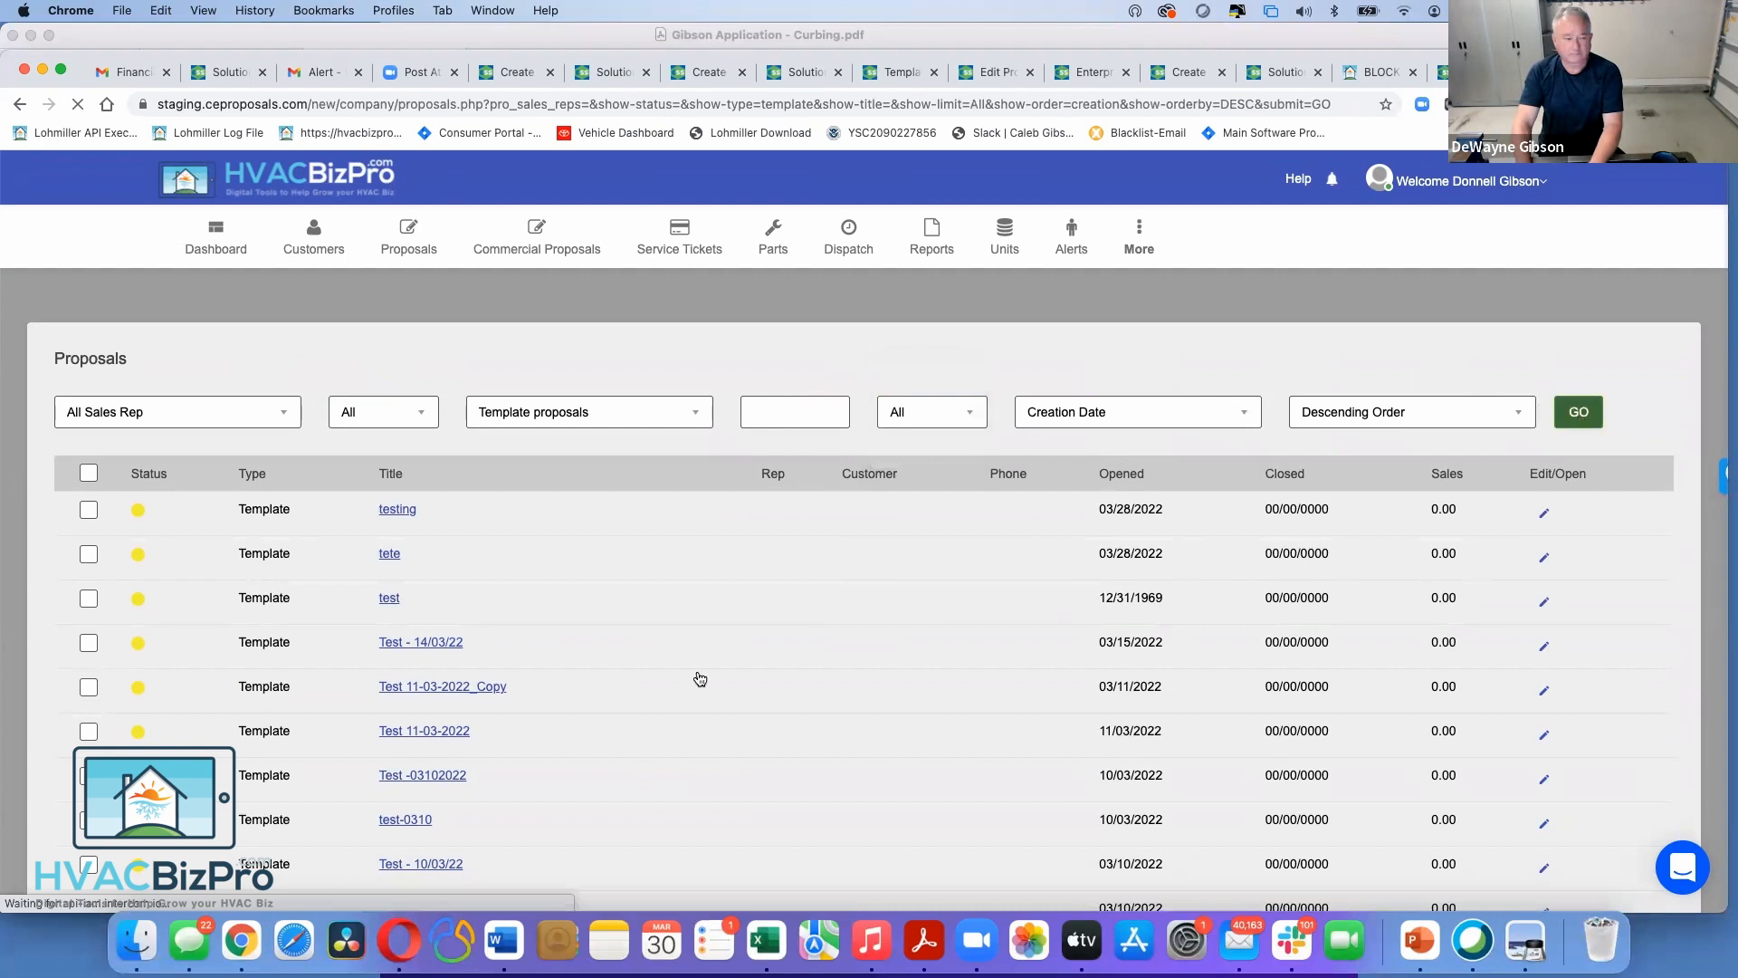
Read through the complete template list down to its end, covering the tonnage-based Carrier, gas furnace and hybrid templates
scroll(725, 702, "down", 10)
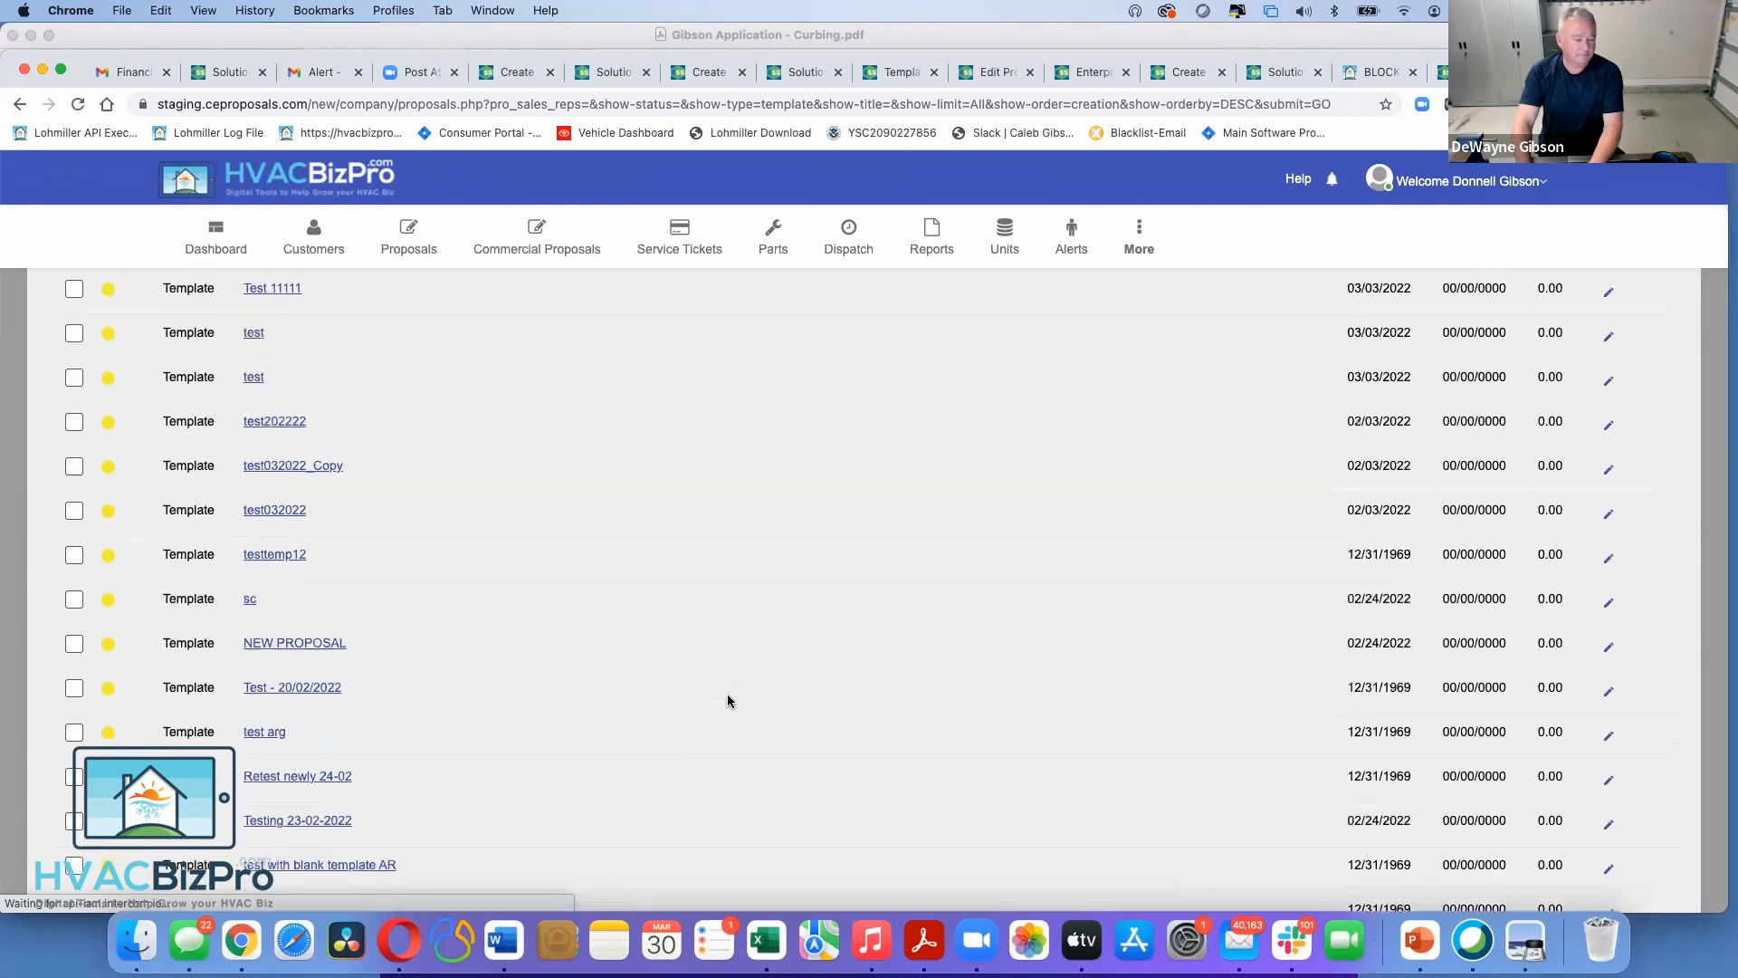
scroll(729, 700, "down", 15)
scroll(729, 701, "down", 20)
scroll(728, 701, "down", 20)
scroll(729, 700, "down", 20)
scroll(729, 701, "down", 20)
scroll(729, 700, "down", 20)
scroll(729, 701, "down", 20)
scroll(728, 700, "down", 15)
scroll(728, 700, "up", 3)
scroll(729, 701, "up", 5)
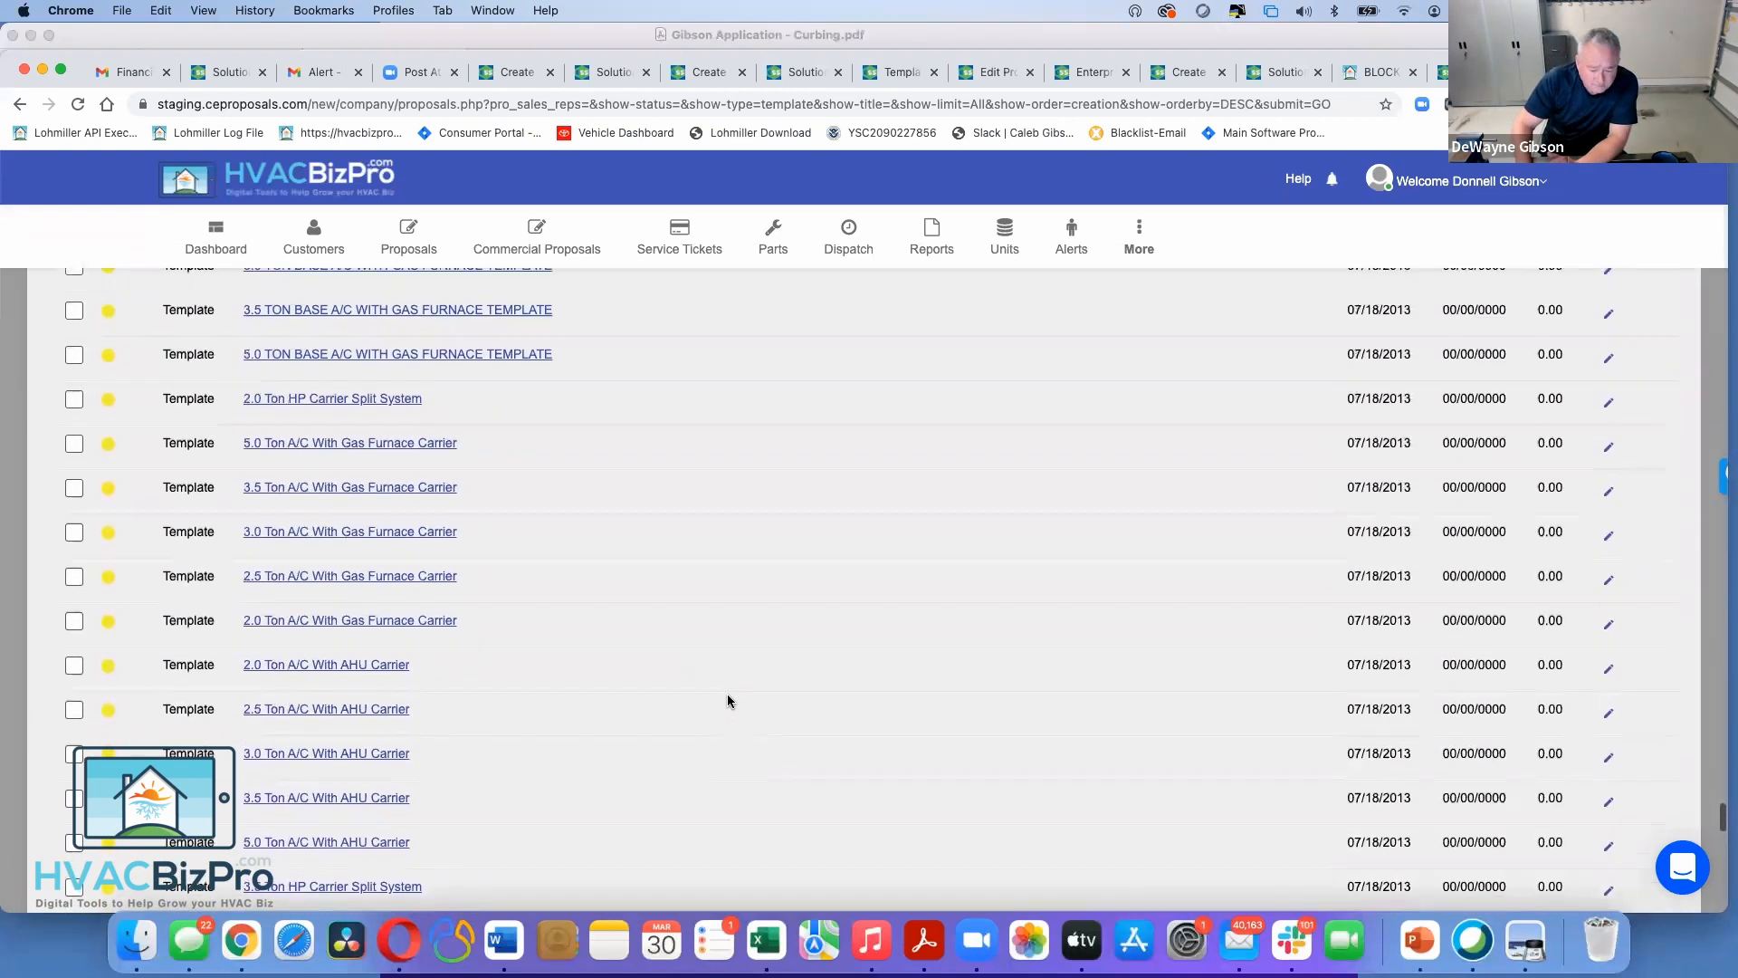
scroll(728, 701, "up", 3)
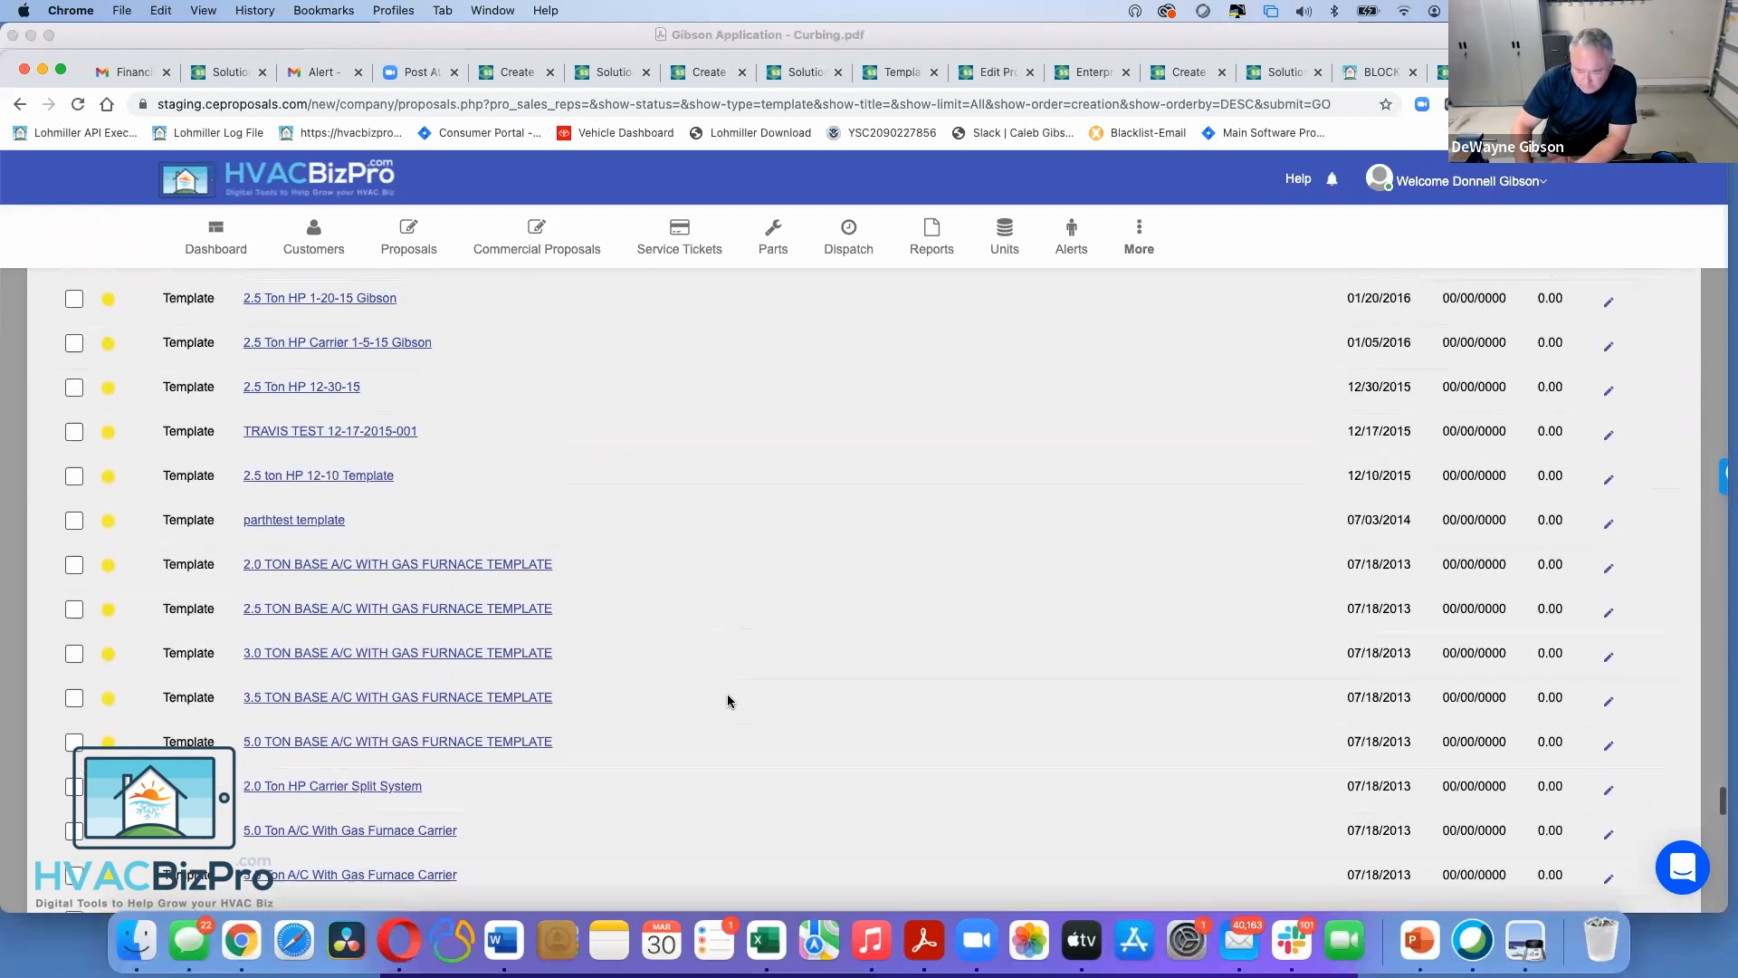
scroll(729, 702, "up", 3)
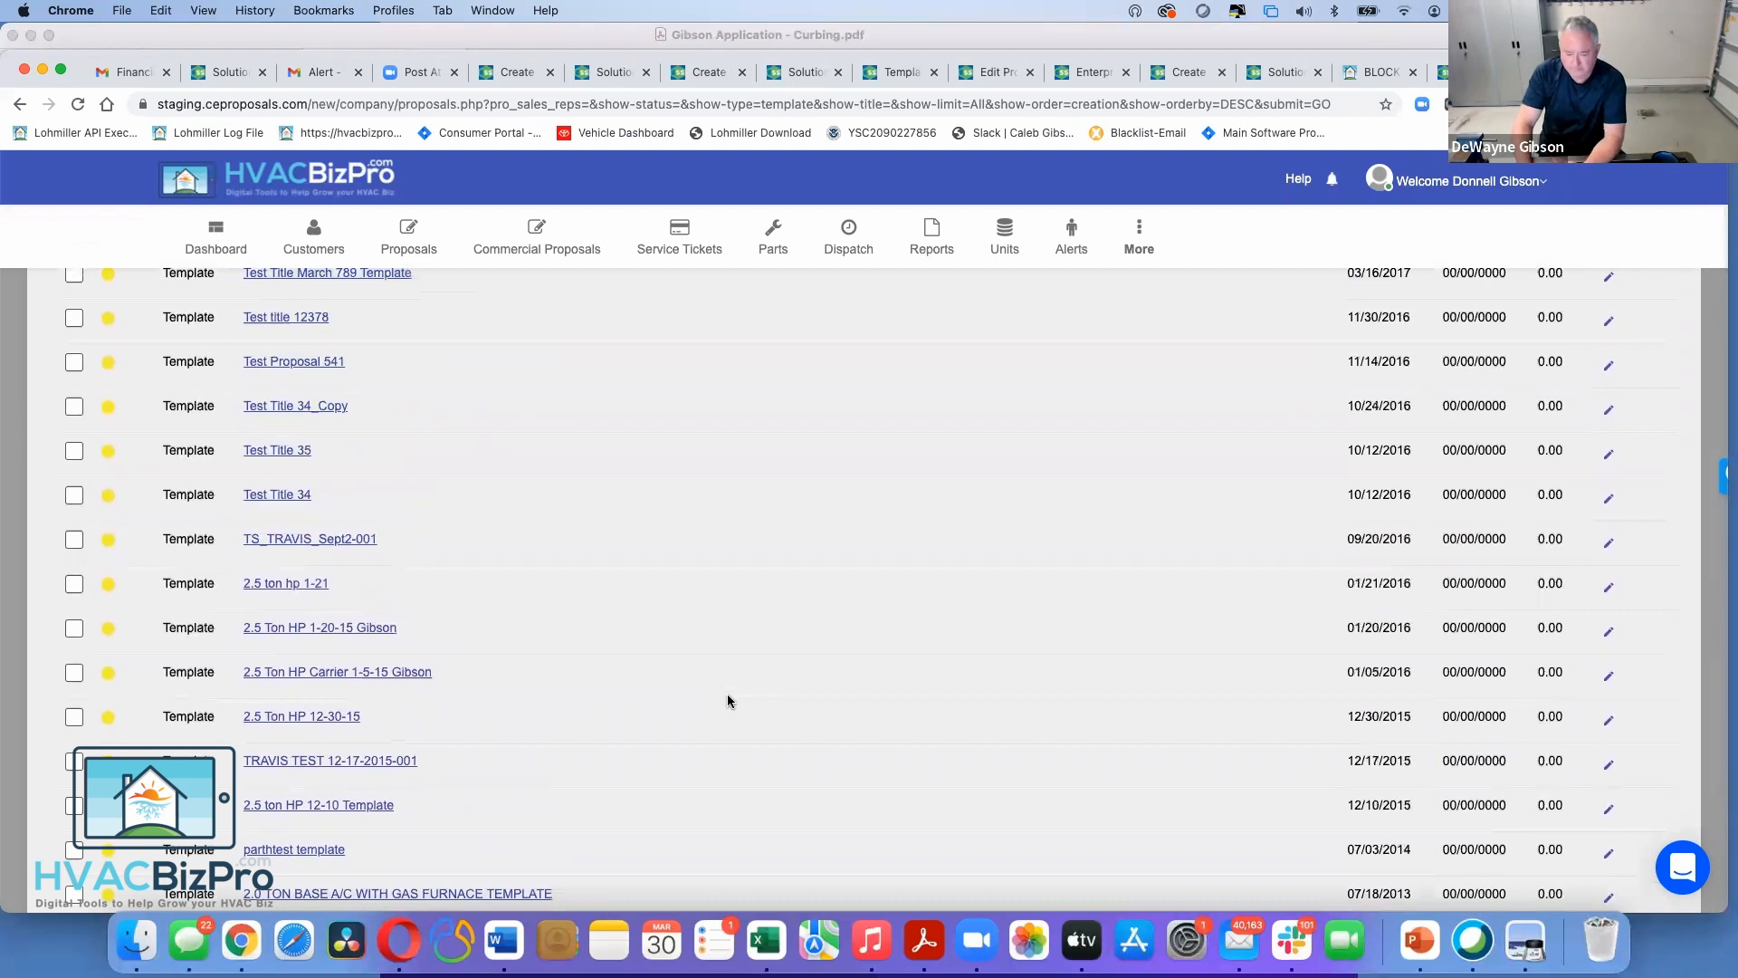
scroll(729, 701, "down", 15)
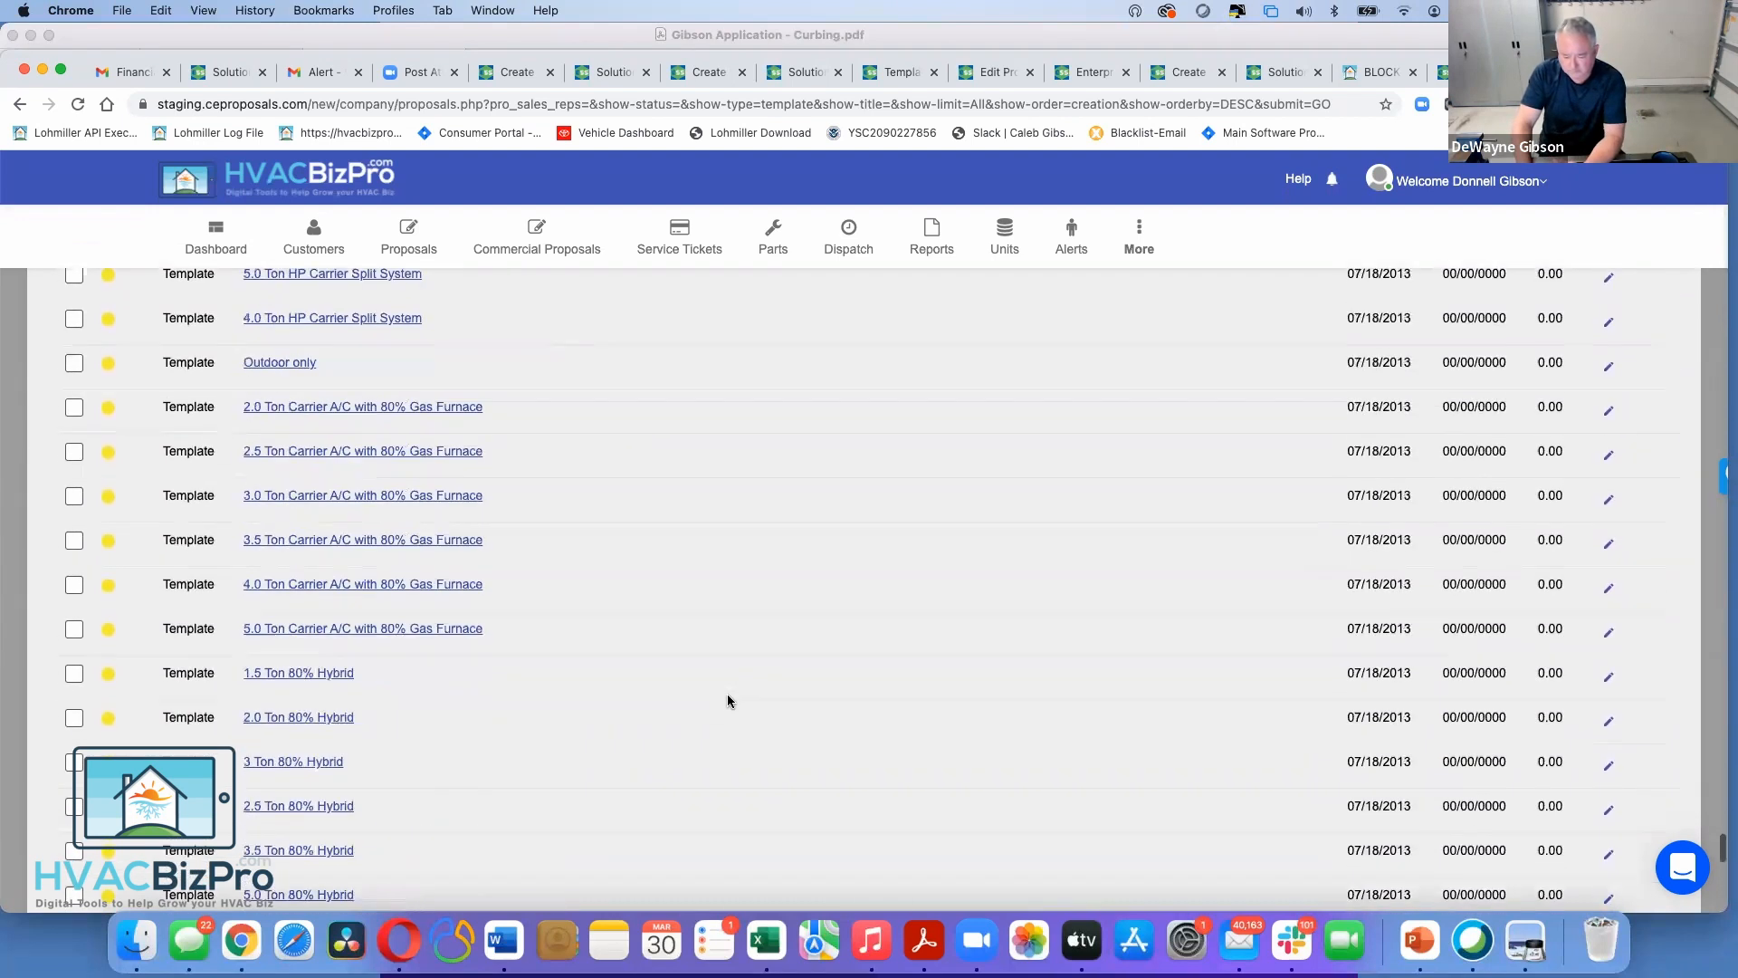
scroll(728, 701, "down", 10)
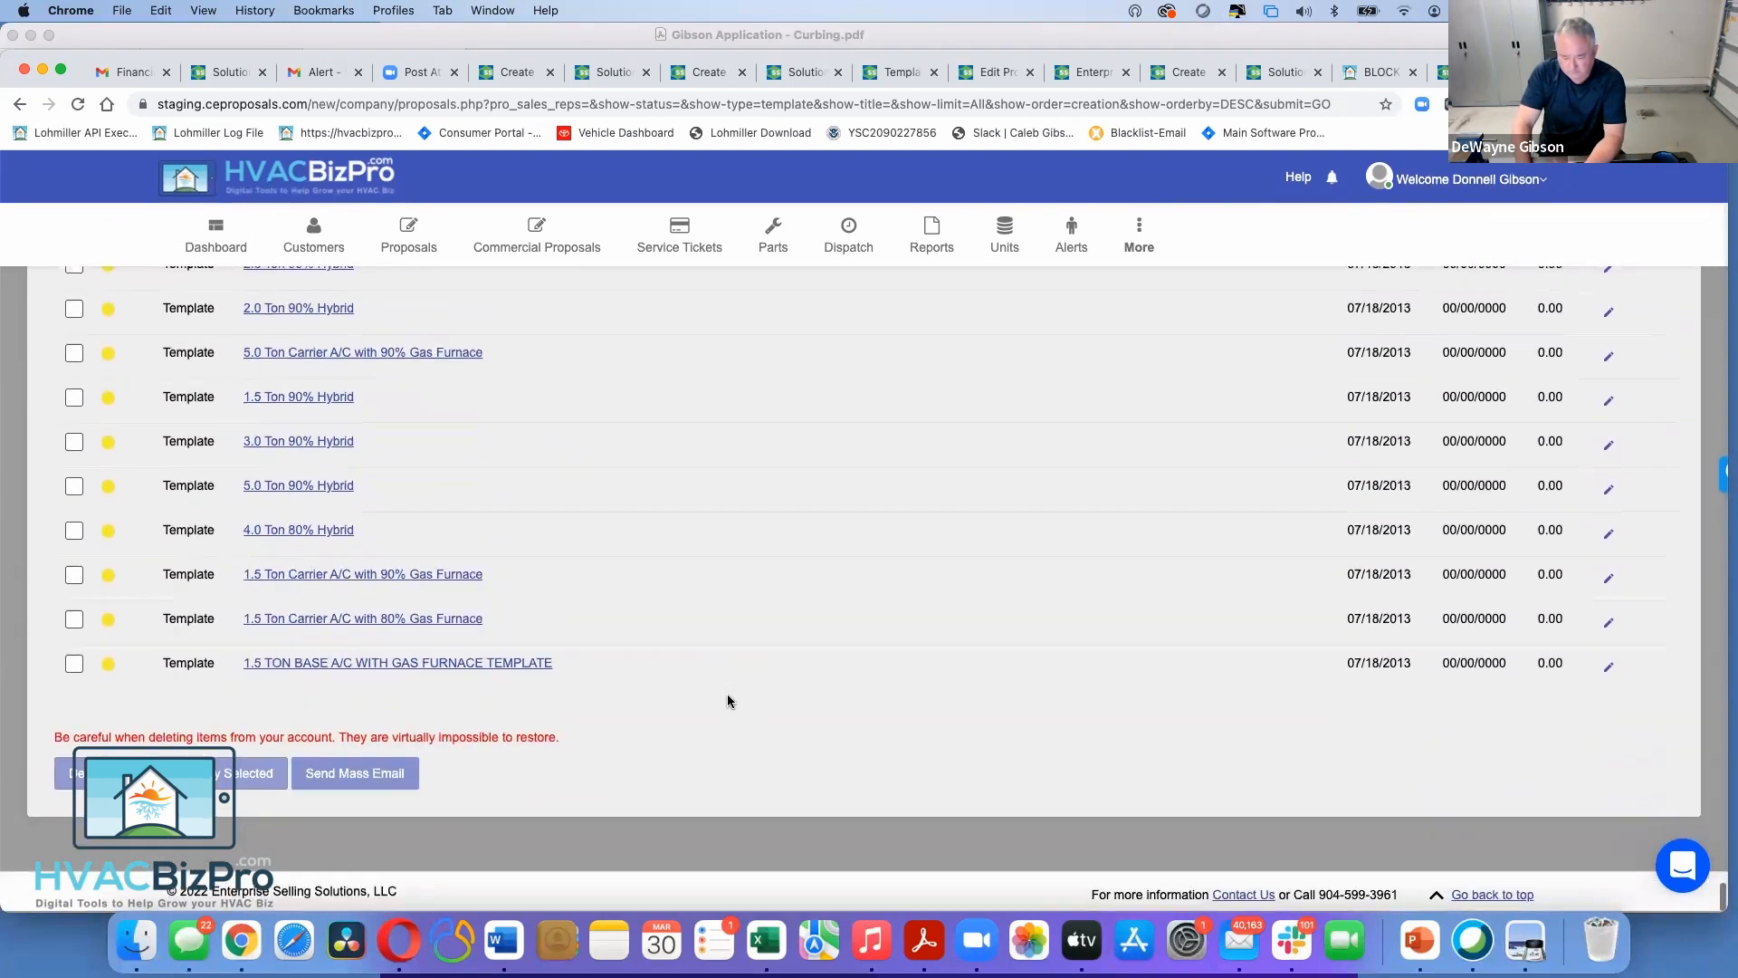
Reload the Proposals list without the template filter and apply the All entries limit
mouse_move(421, 252)
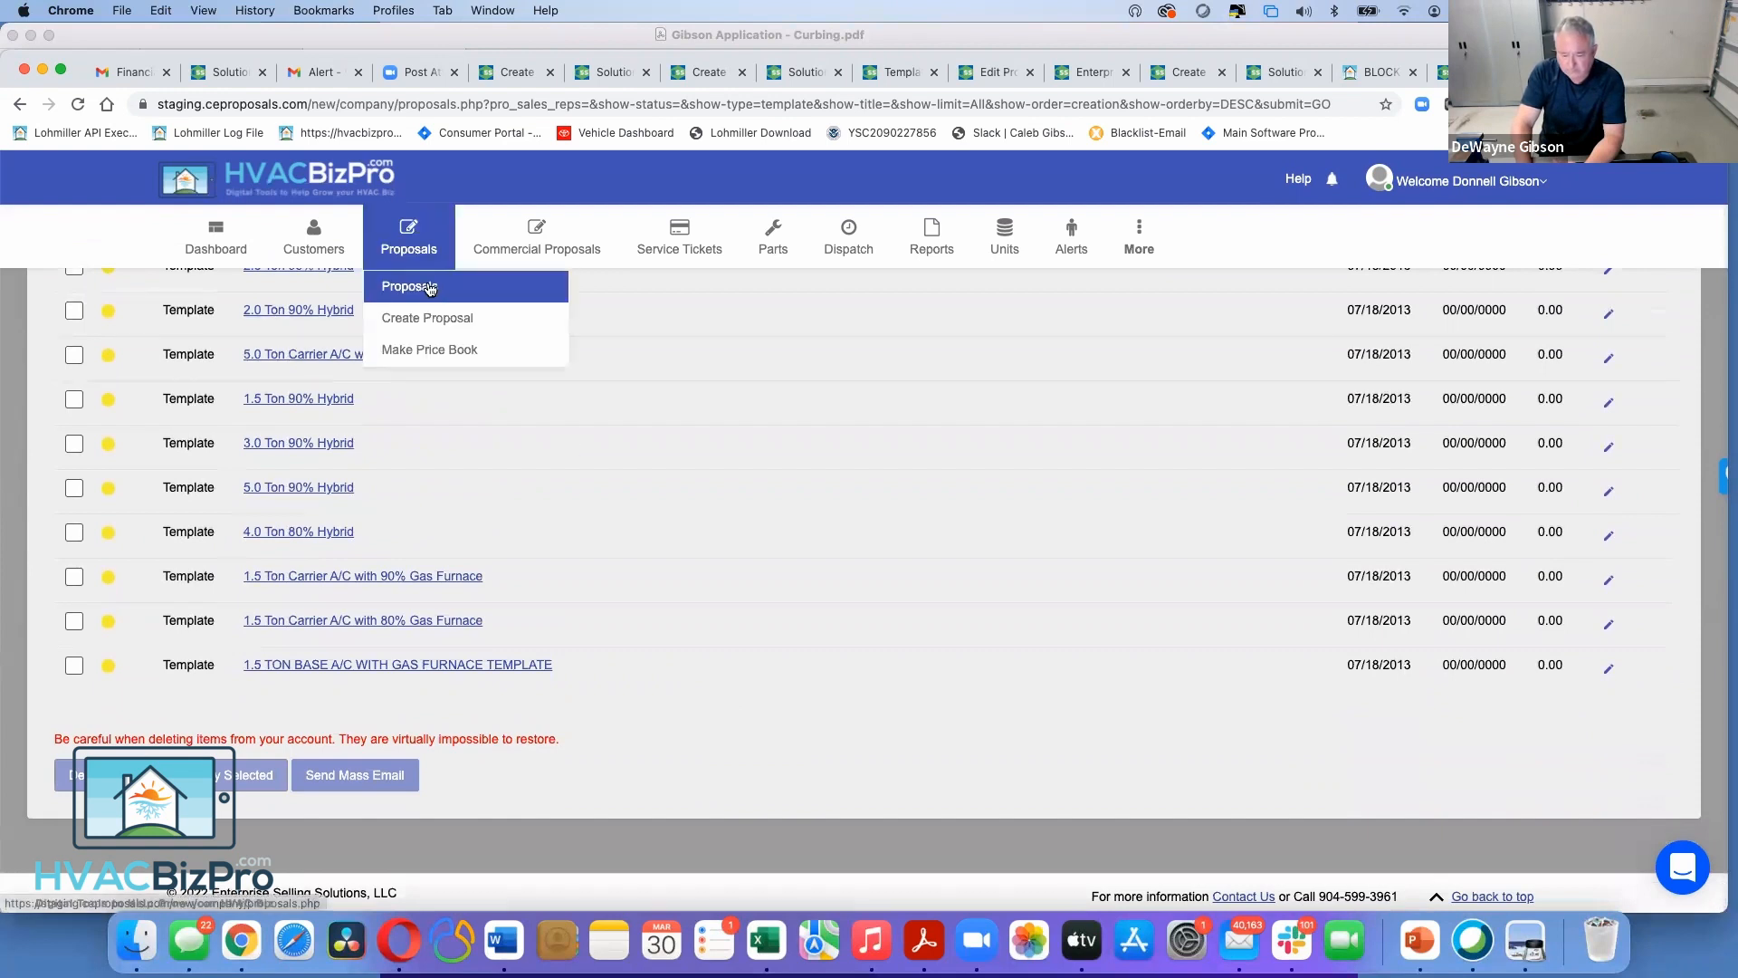
left_click(430, 288)
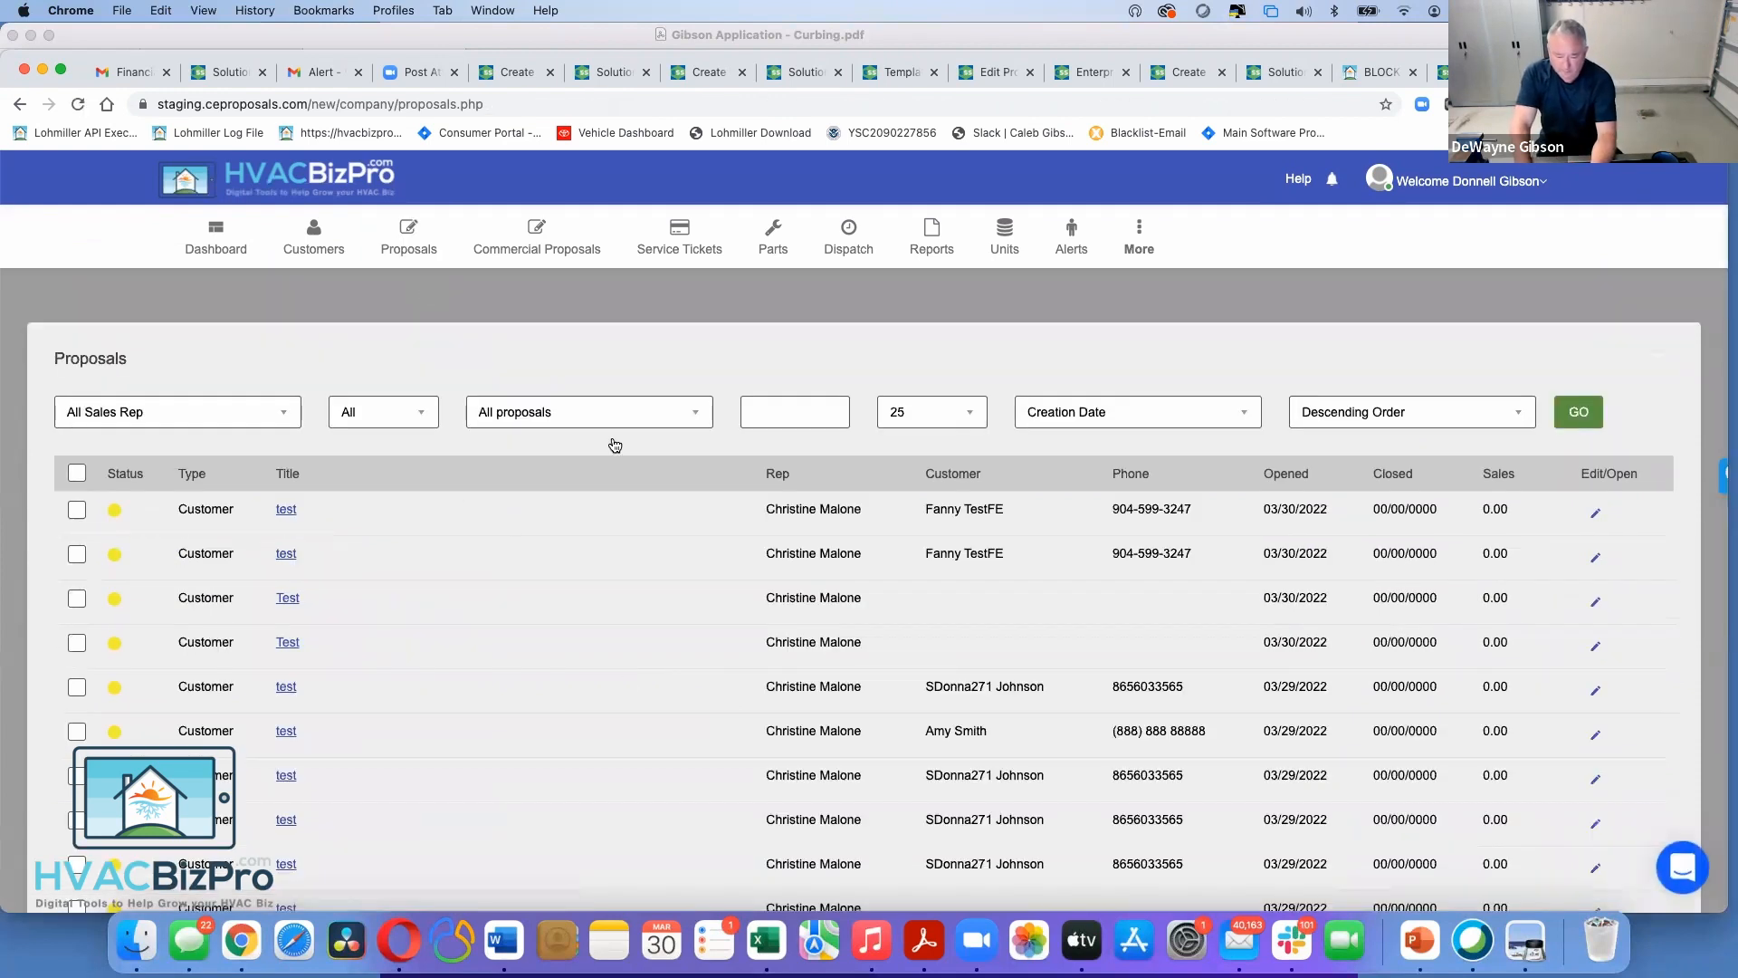
left_click(916, 421)
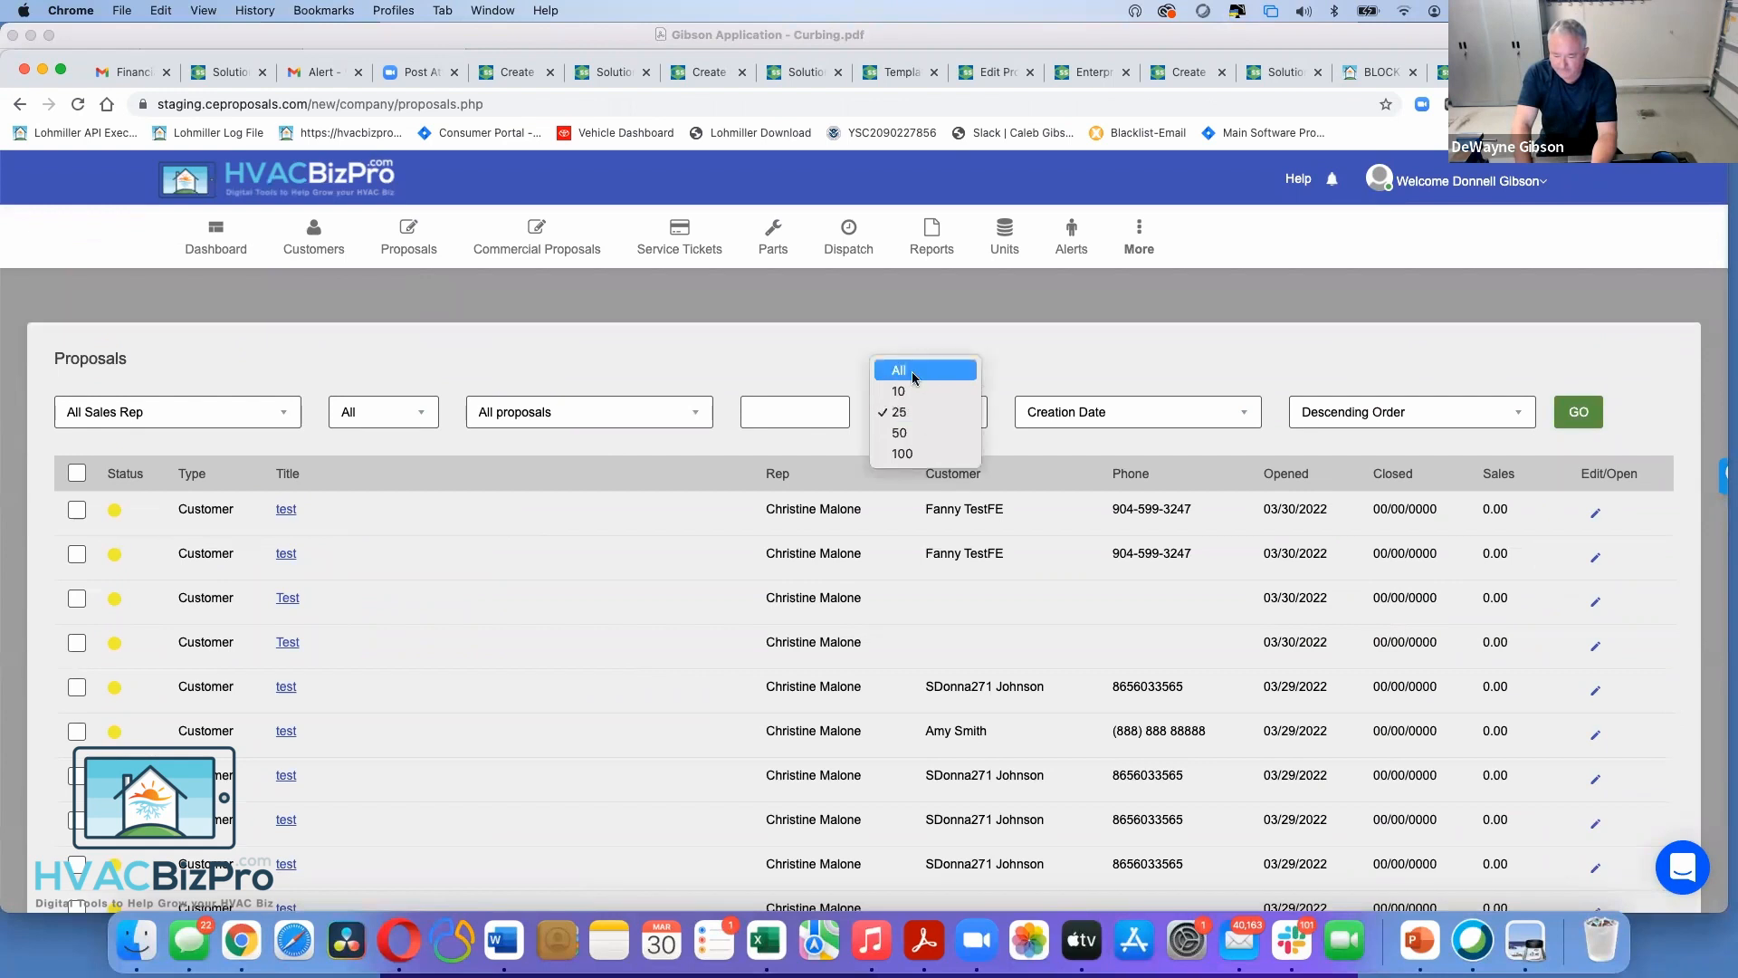
left_click(1576, 413)
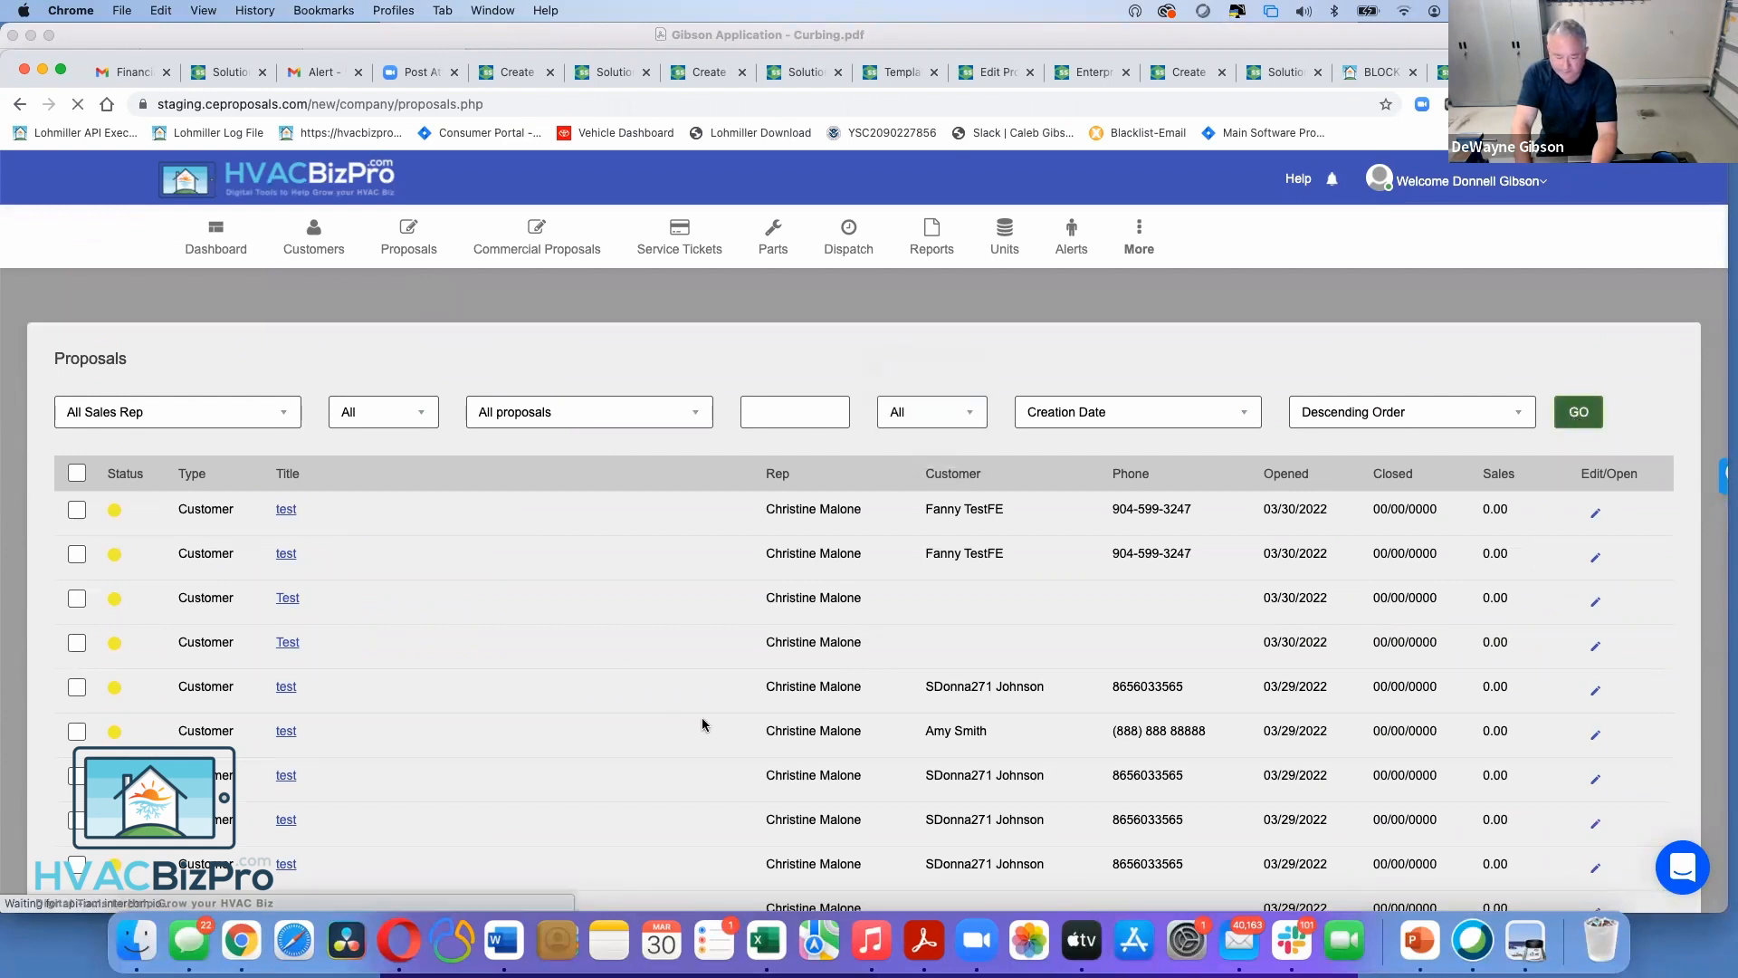
Find the 3.0 Ton HP Carrier Split System 2-28-22 customer proposal opened 03/23/2022 in the Proposals list and open it for editing
scroll(724, 706, "down", 10)
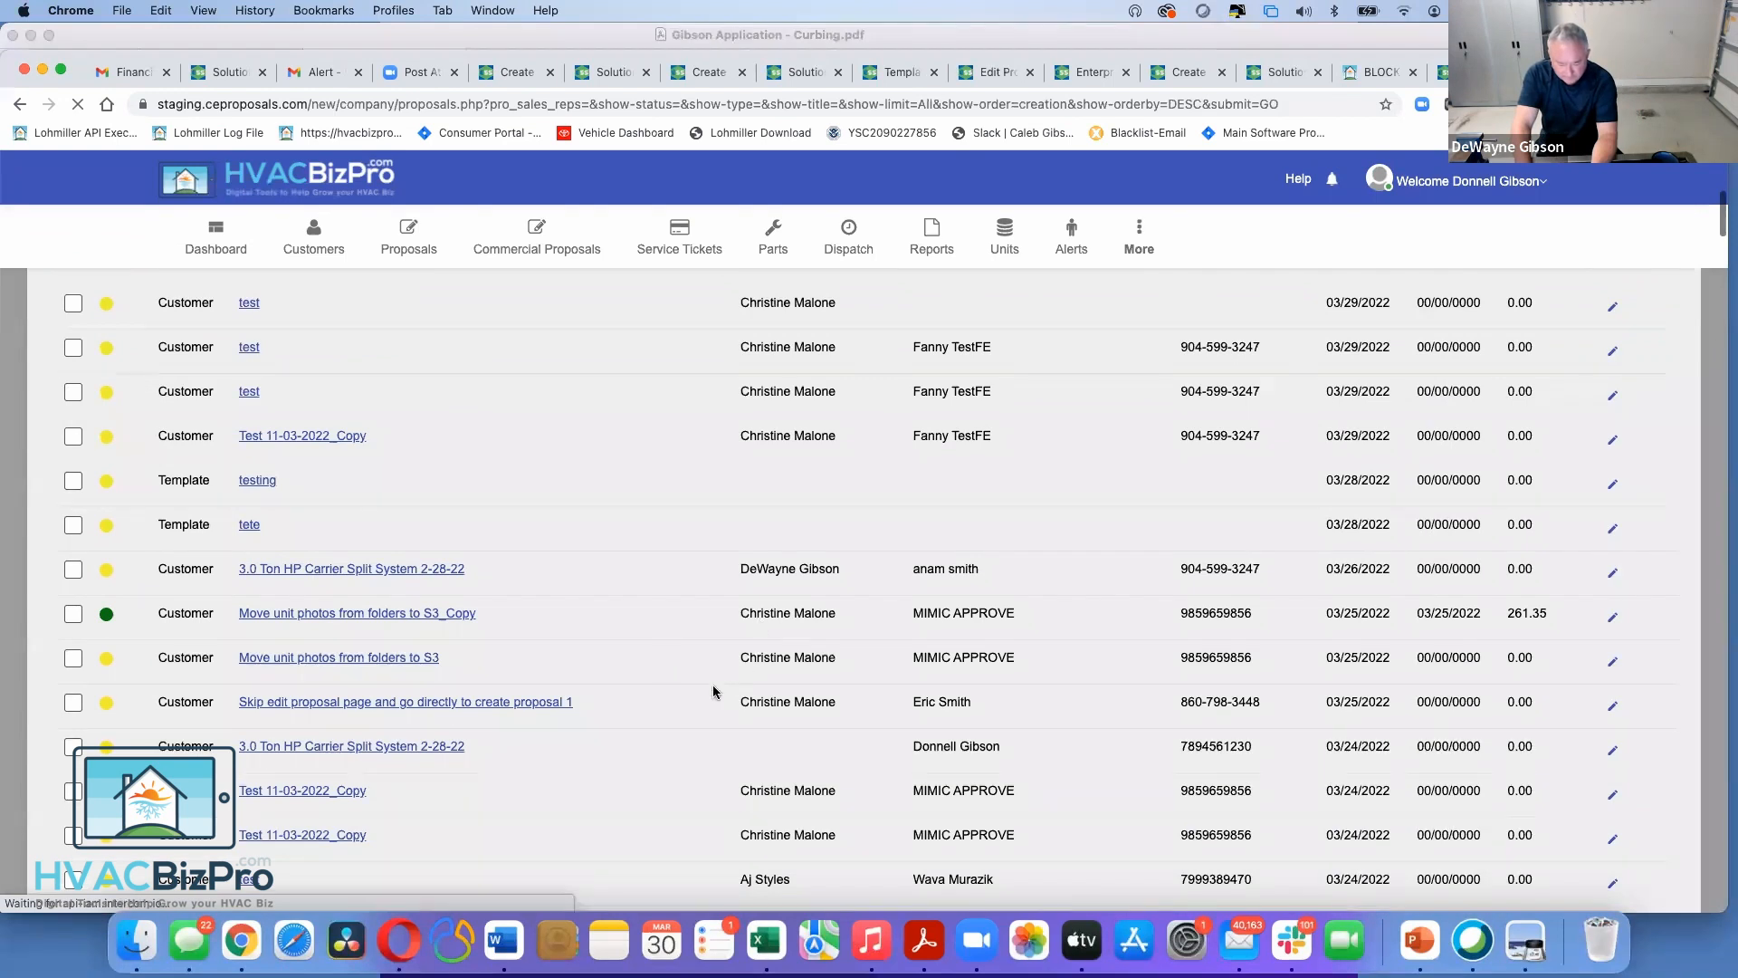
scroll(714, 692, "down", 6)
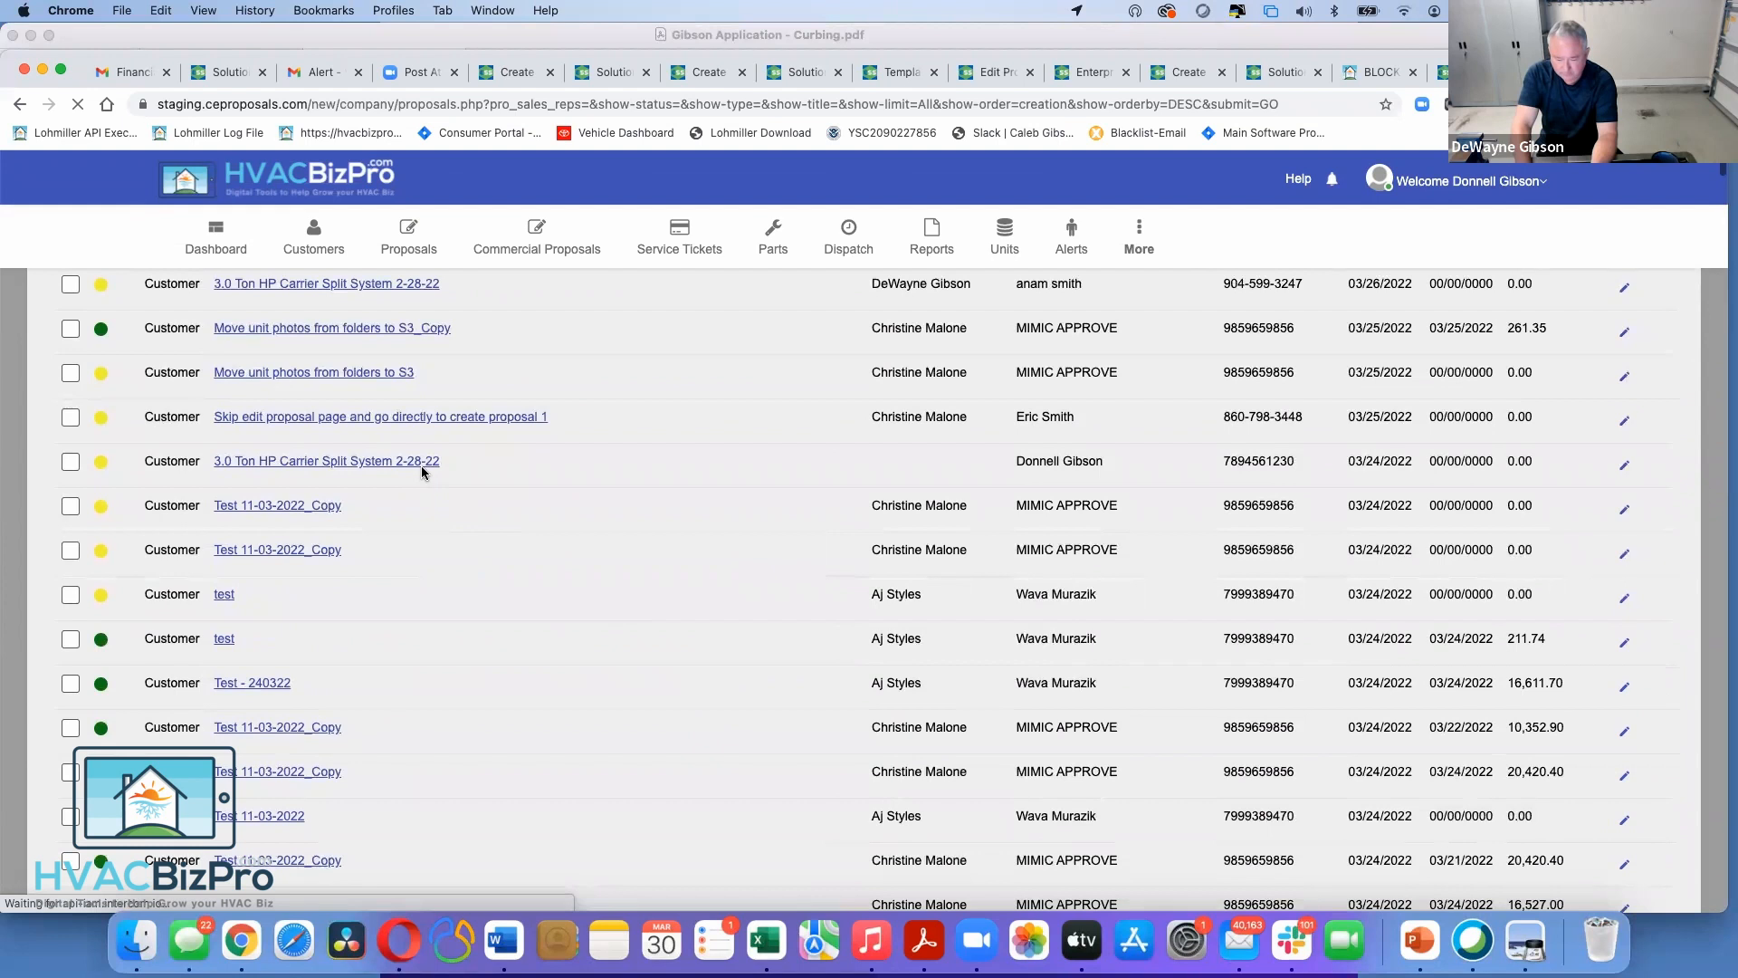
scroll(540, 629, "down", 6)
scroll(540, 629, "down", 2)
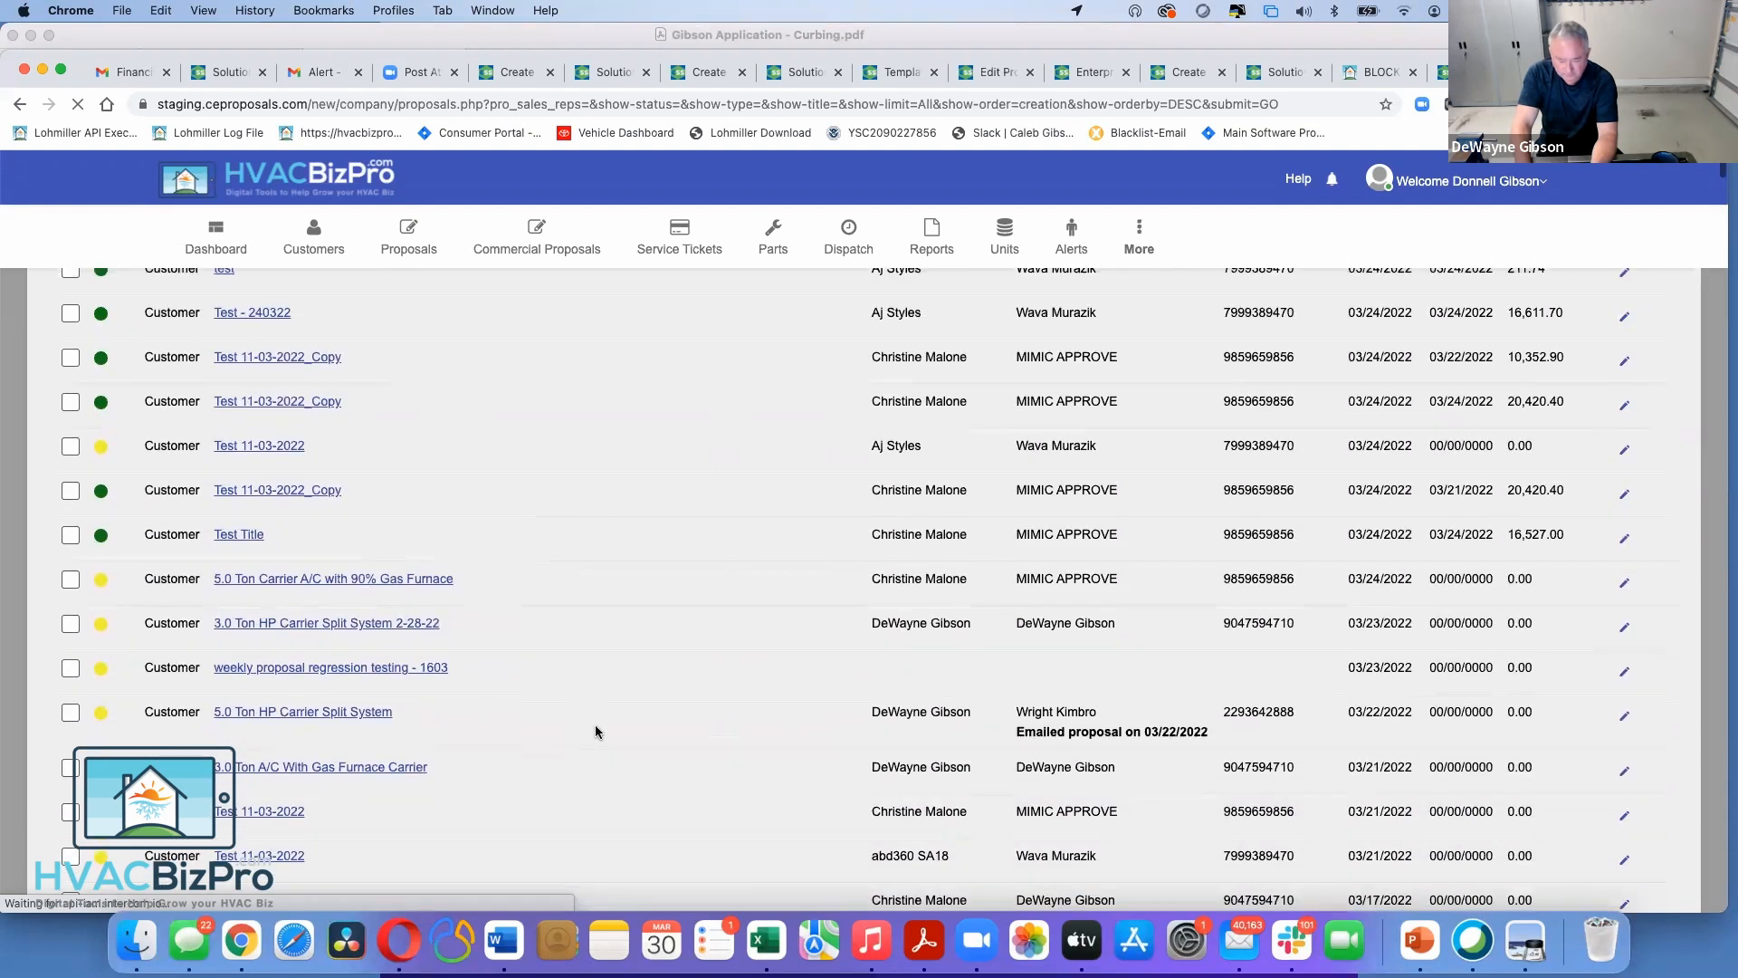
scroll(570, 710, "down", 2)
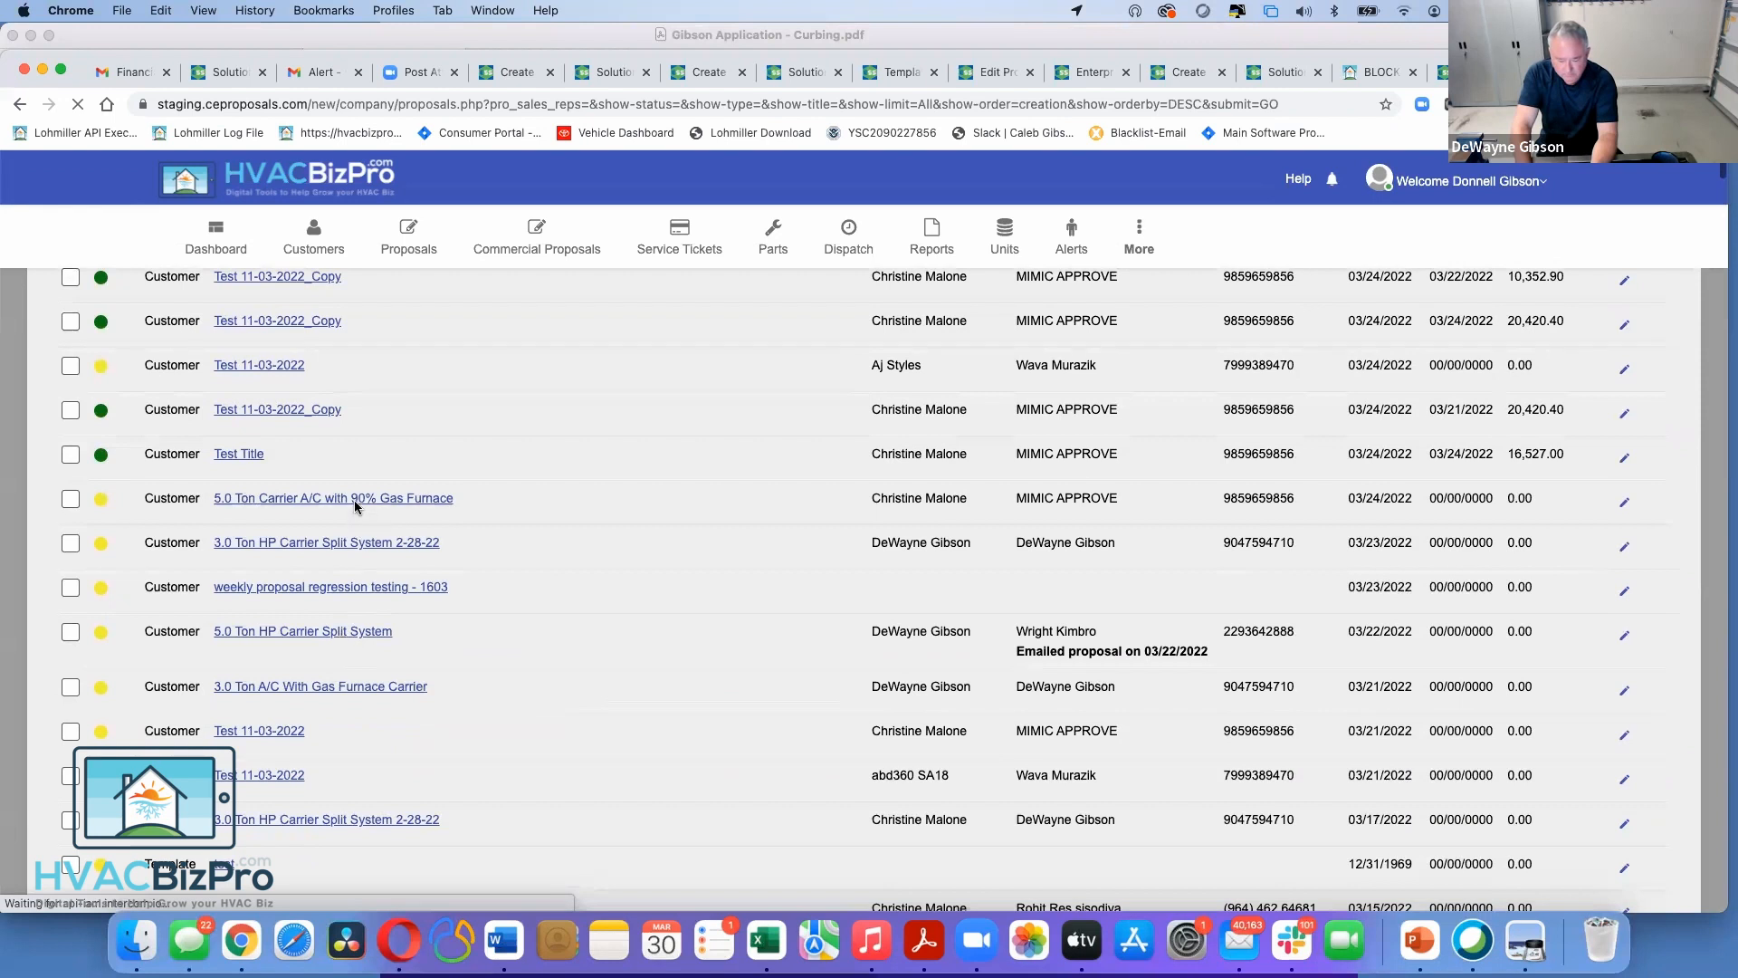
left_click(378, 547)
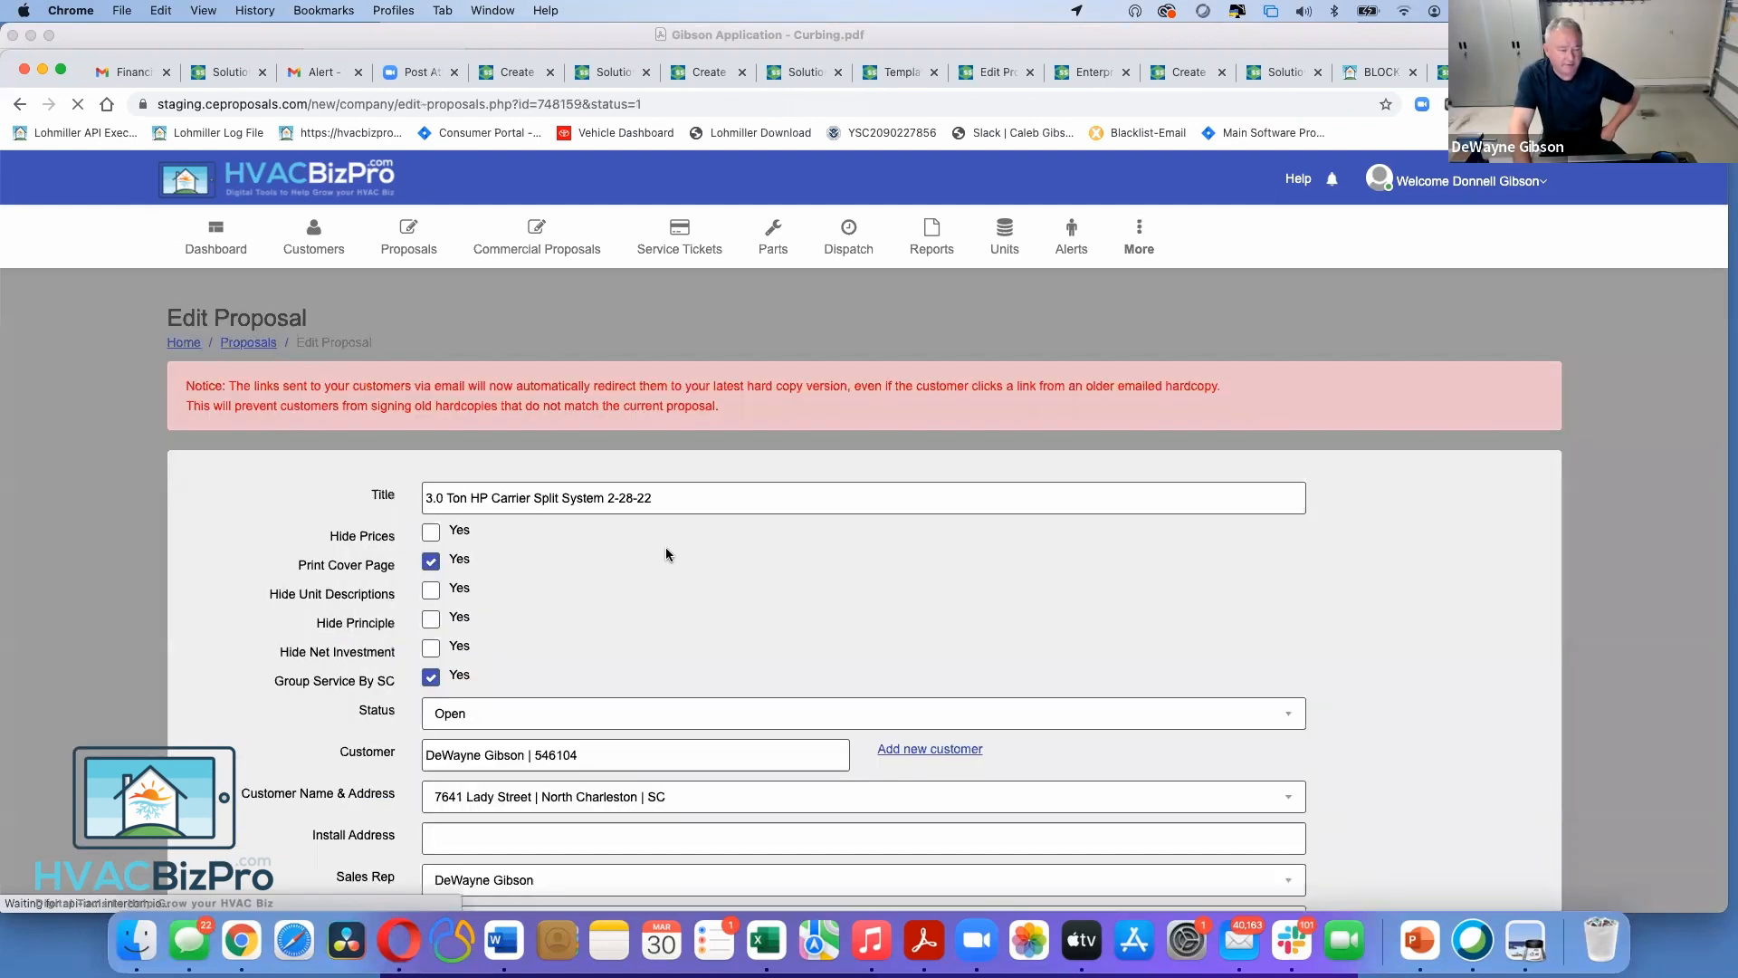
Expand the proposal's Service Details and examine the included services grouped under Warranties, Electrical and Refrigerant Lines
scroll(314, 638, "down", 10)
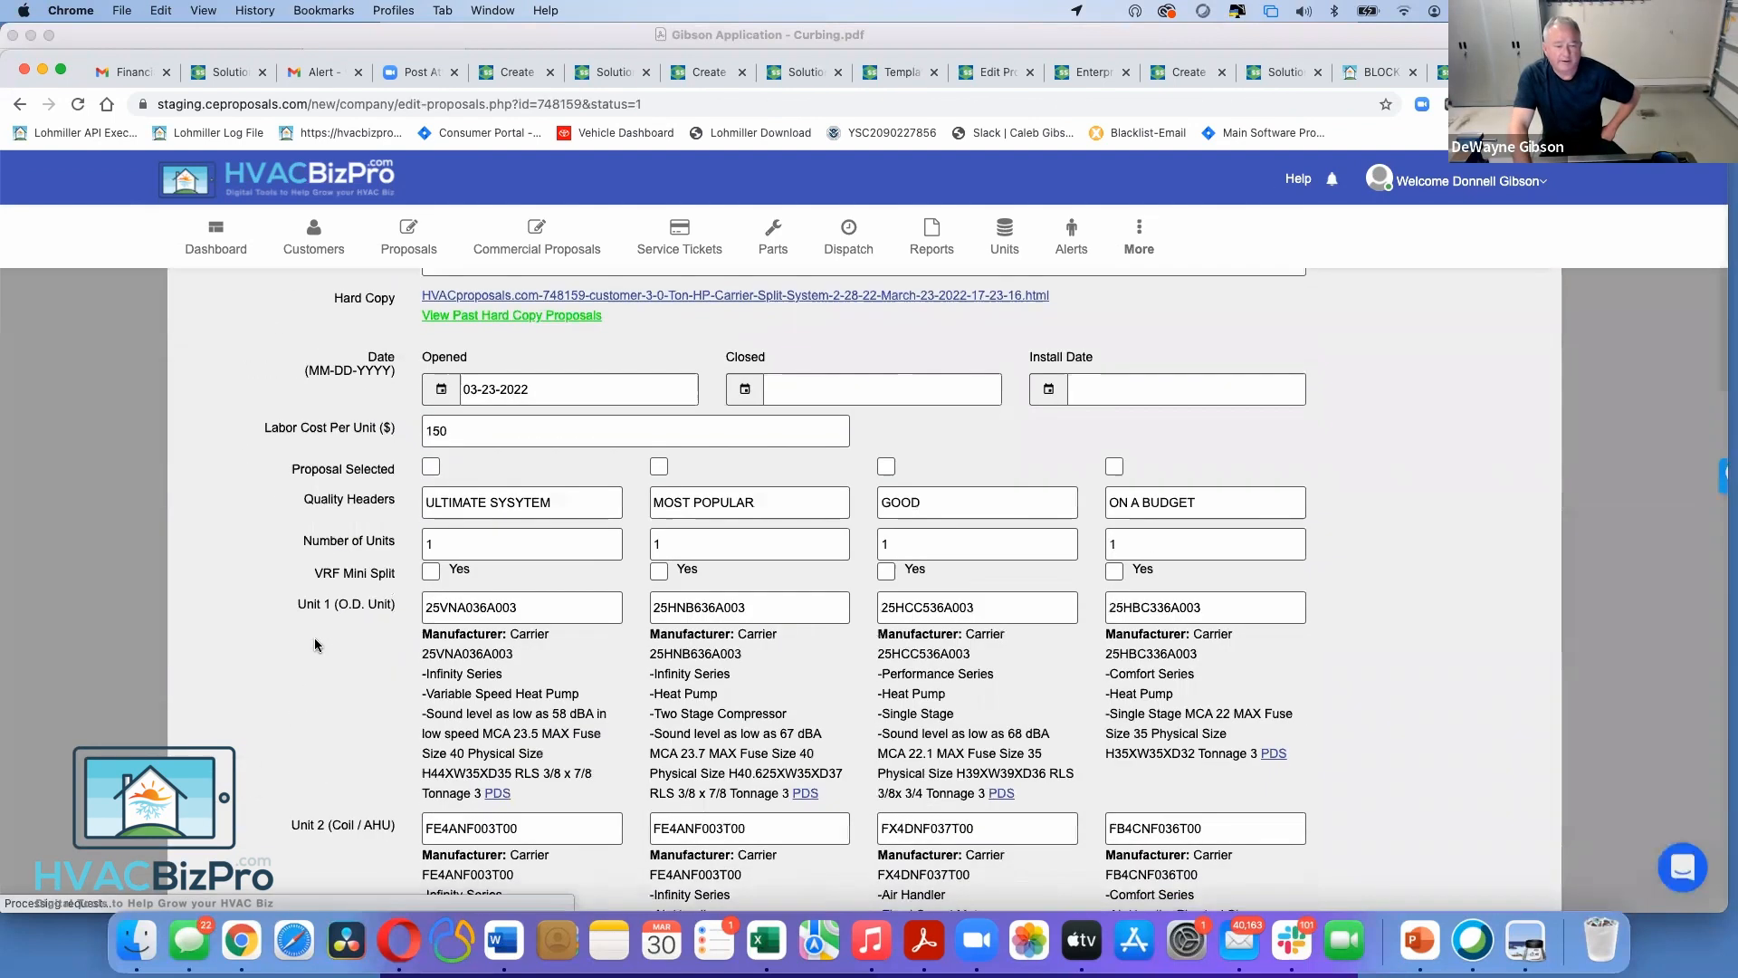
scroll(315, 643, "down", 15)
scroll(314, 644, "down", 3)
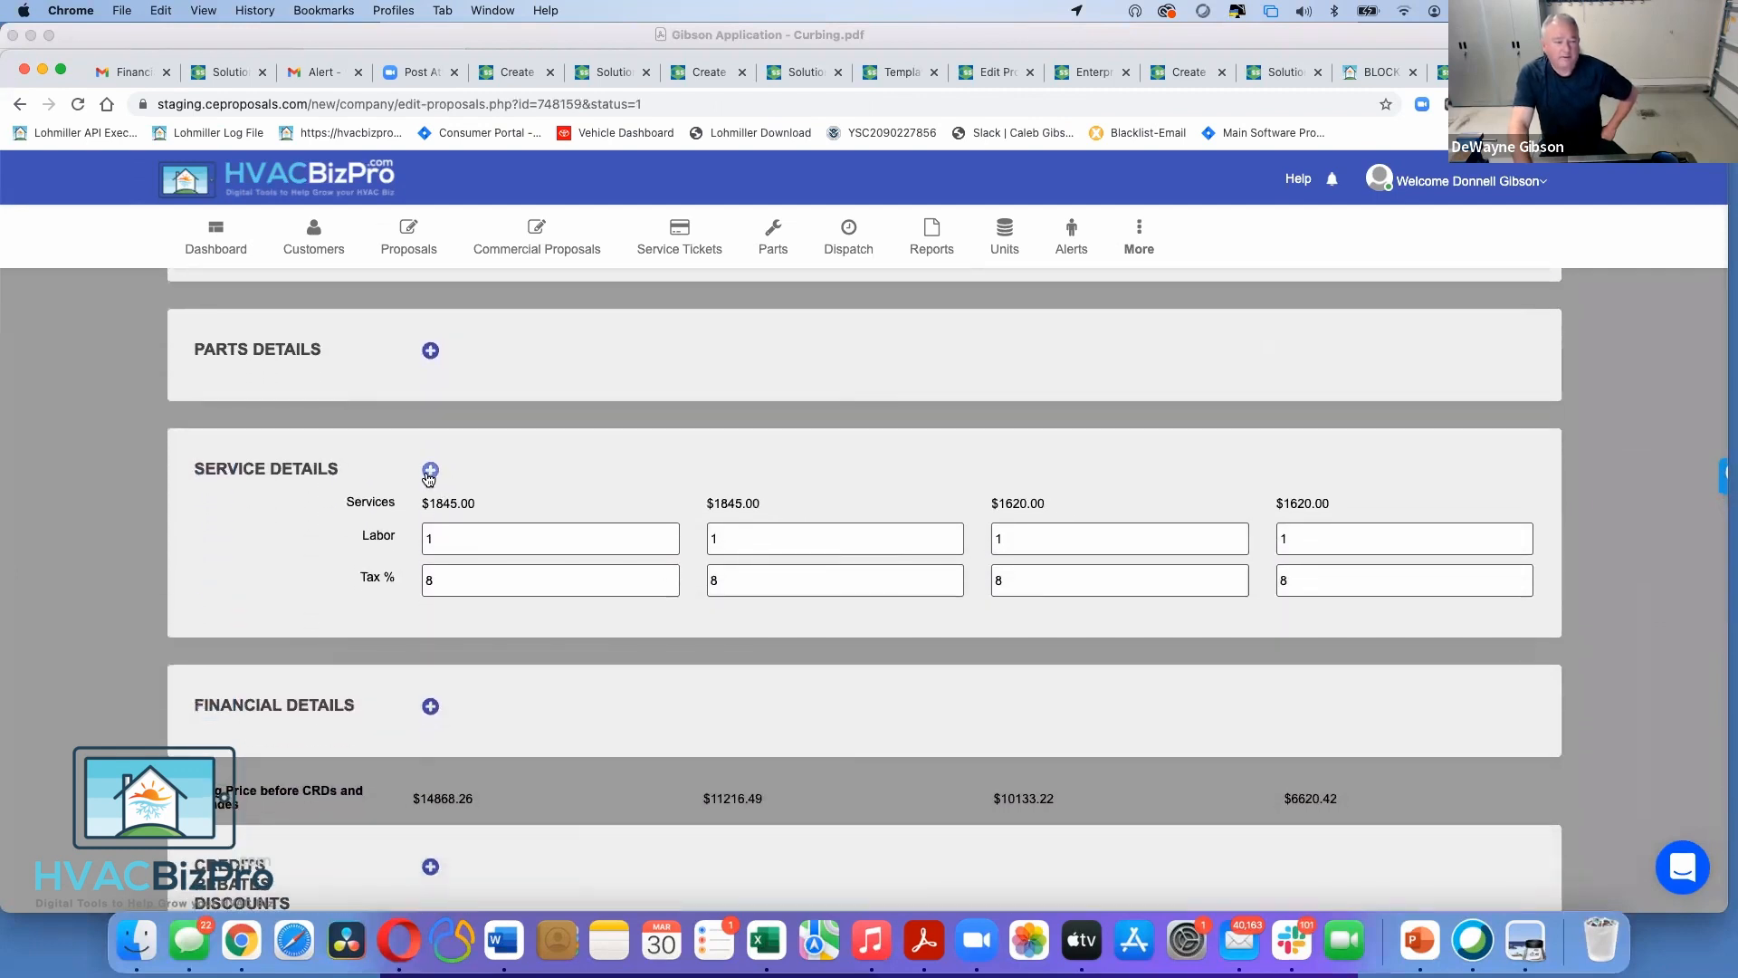
left_click(430, 471)
scroll(320, 576, "down", 3)
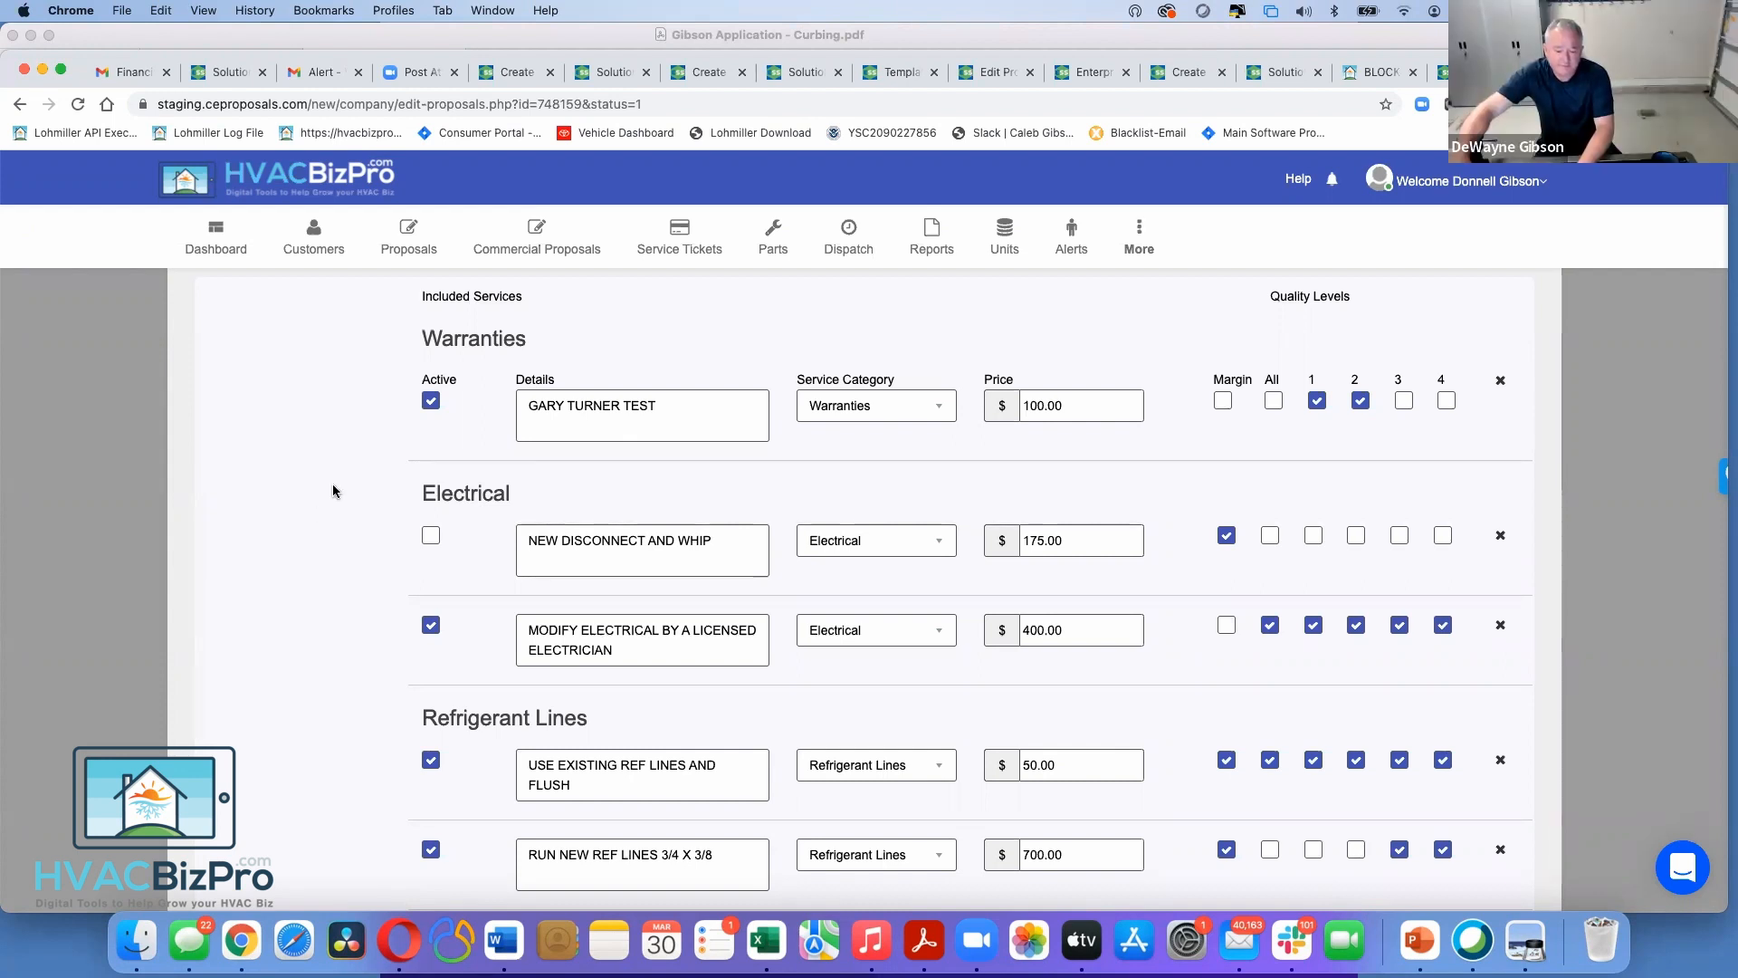
double_click(462, 492)
left_click(393, 450)
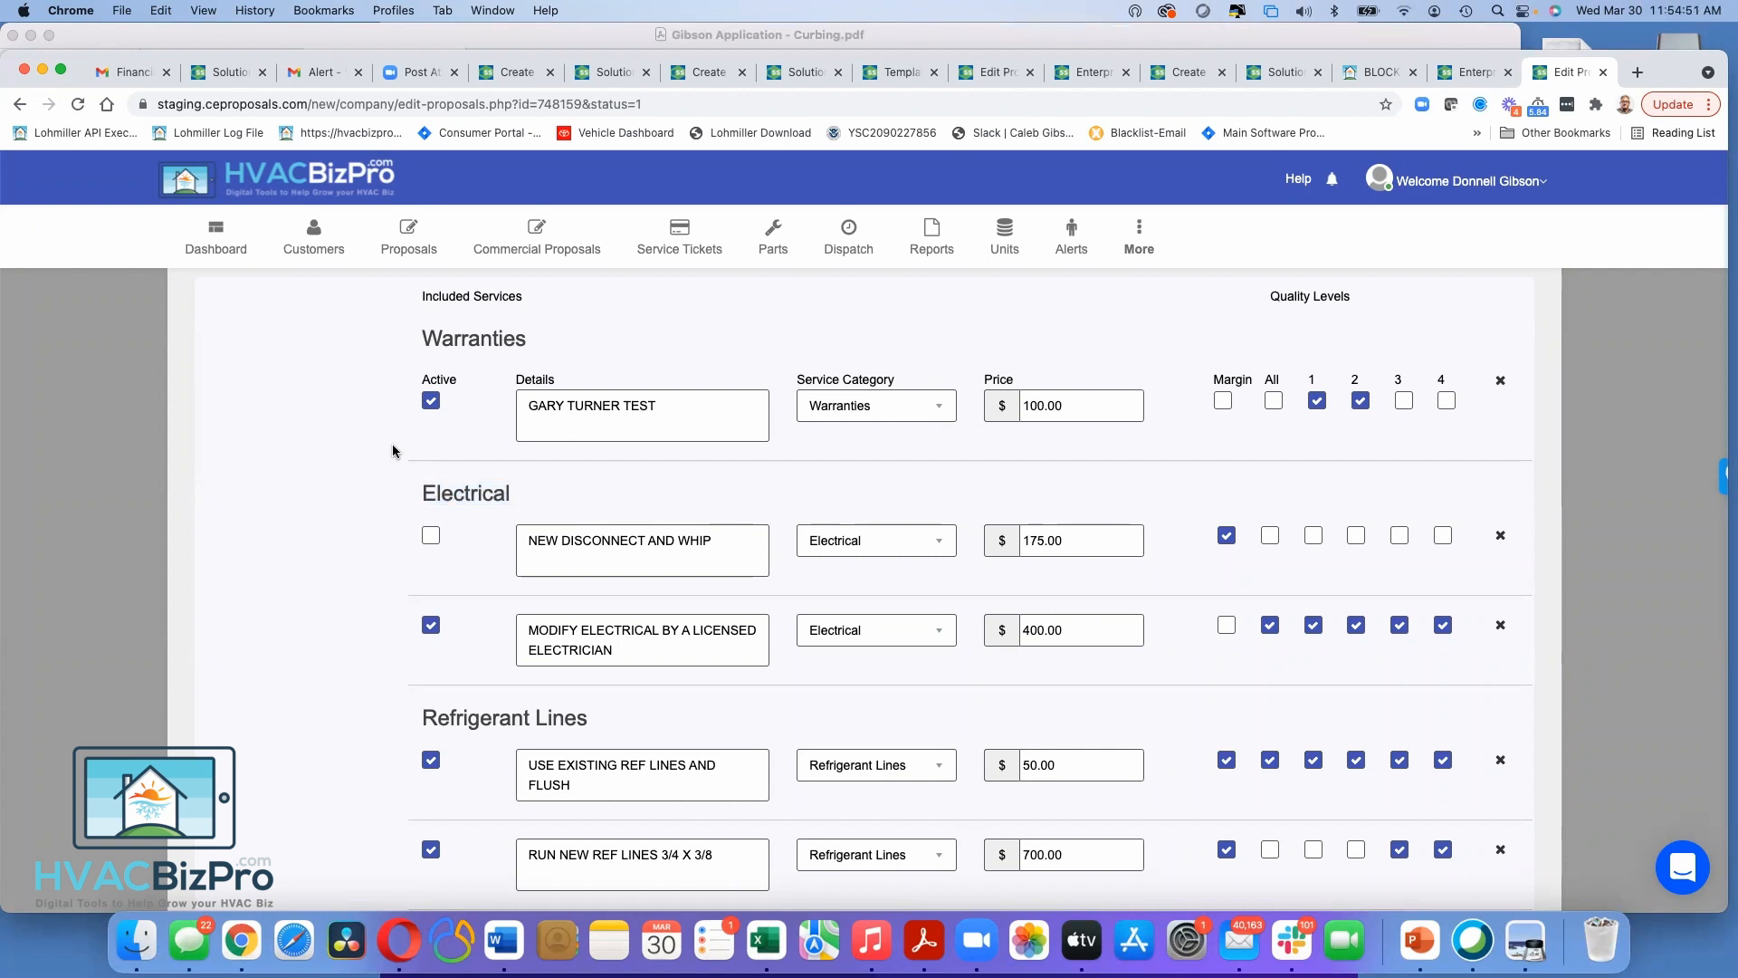
scroll(393, 450, "down", 1)
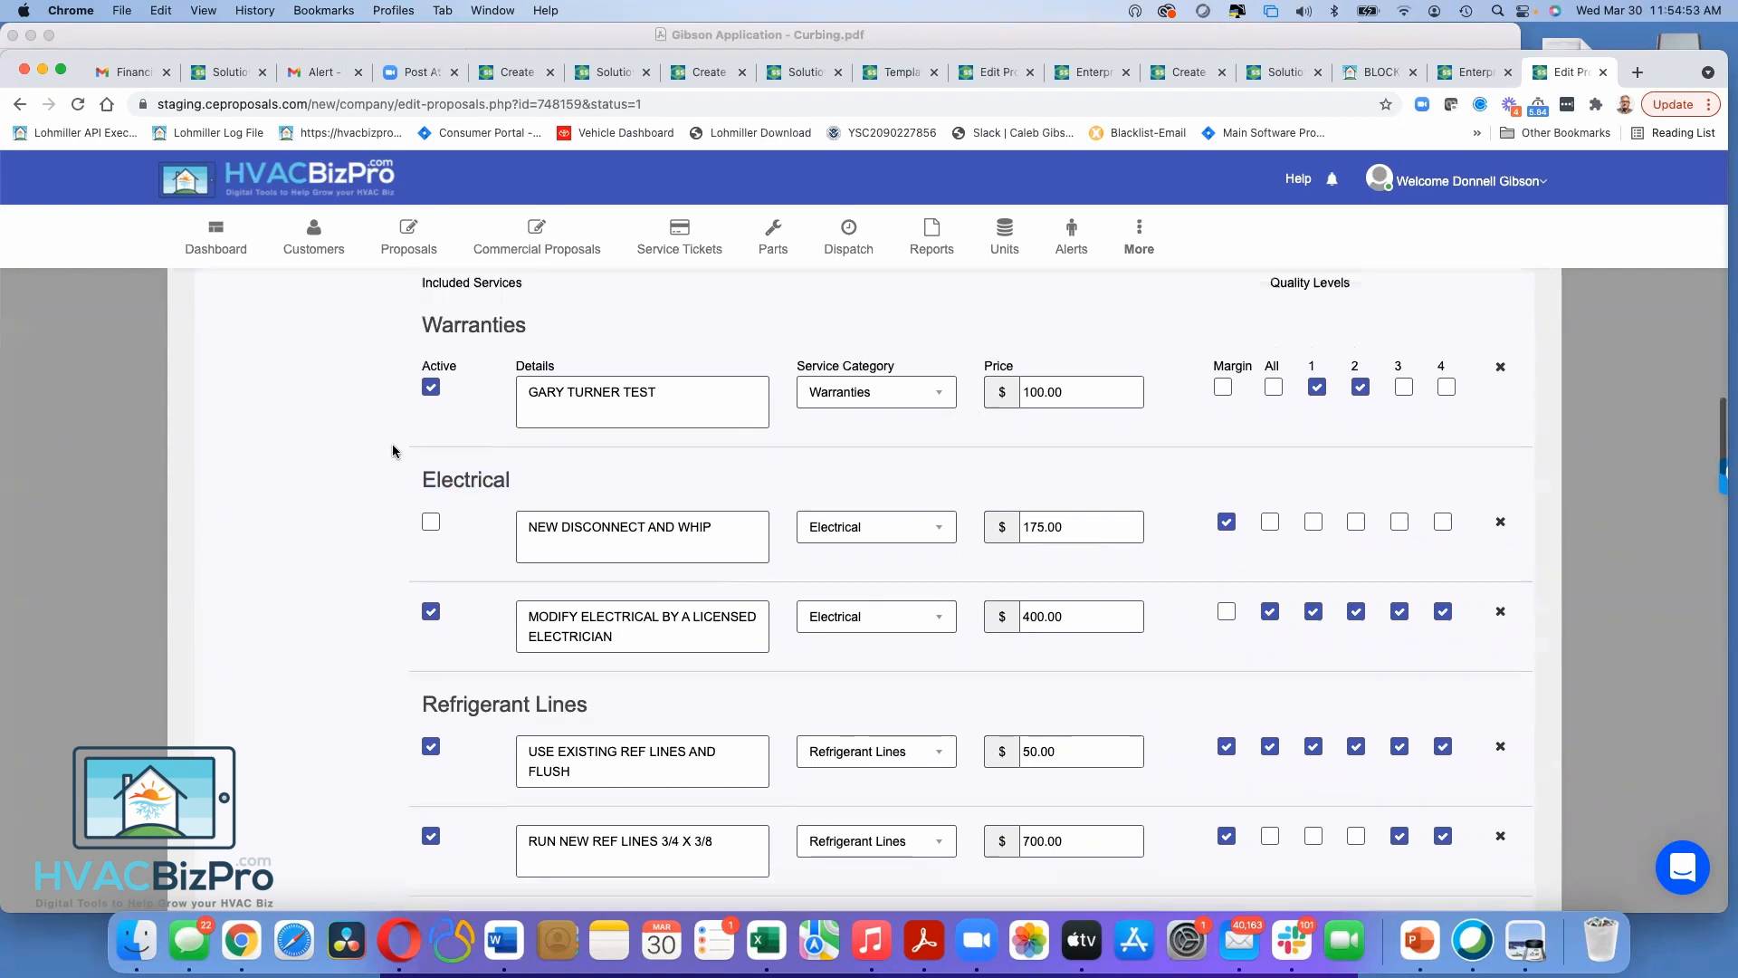
scroll(393, 450, "down", 1)
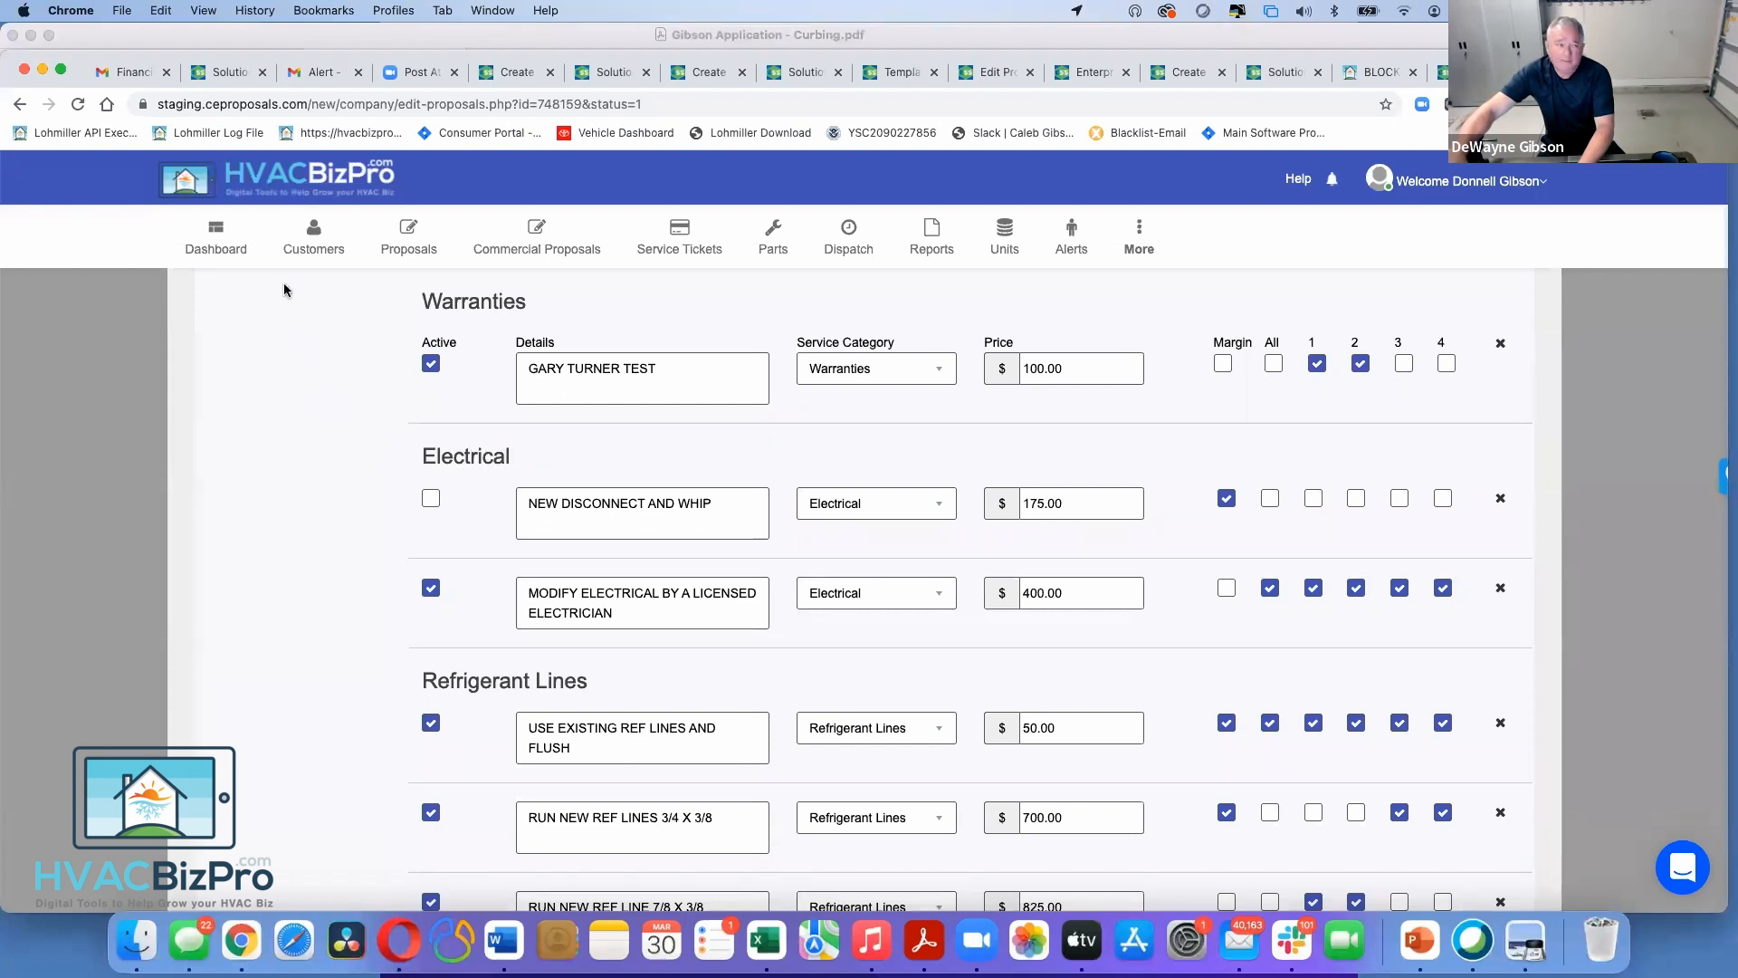
Switch to Gmail, search for Financial, open the Mar 29 Financial Summary message and read down to its proposal and solution assessment links
left_click(320, 72)
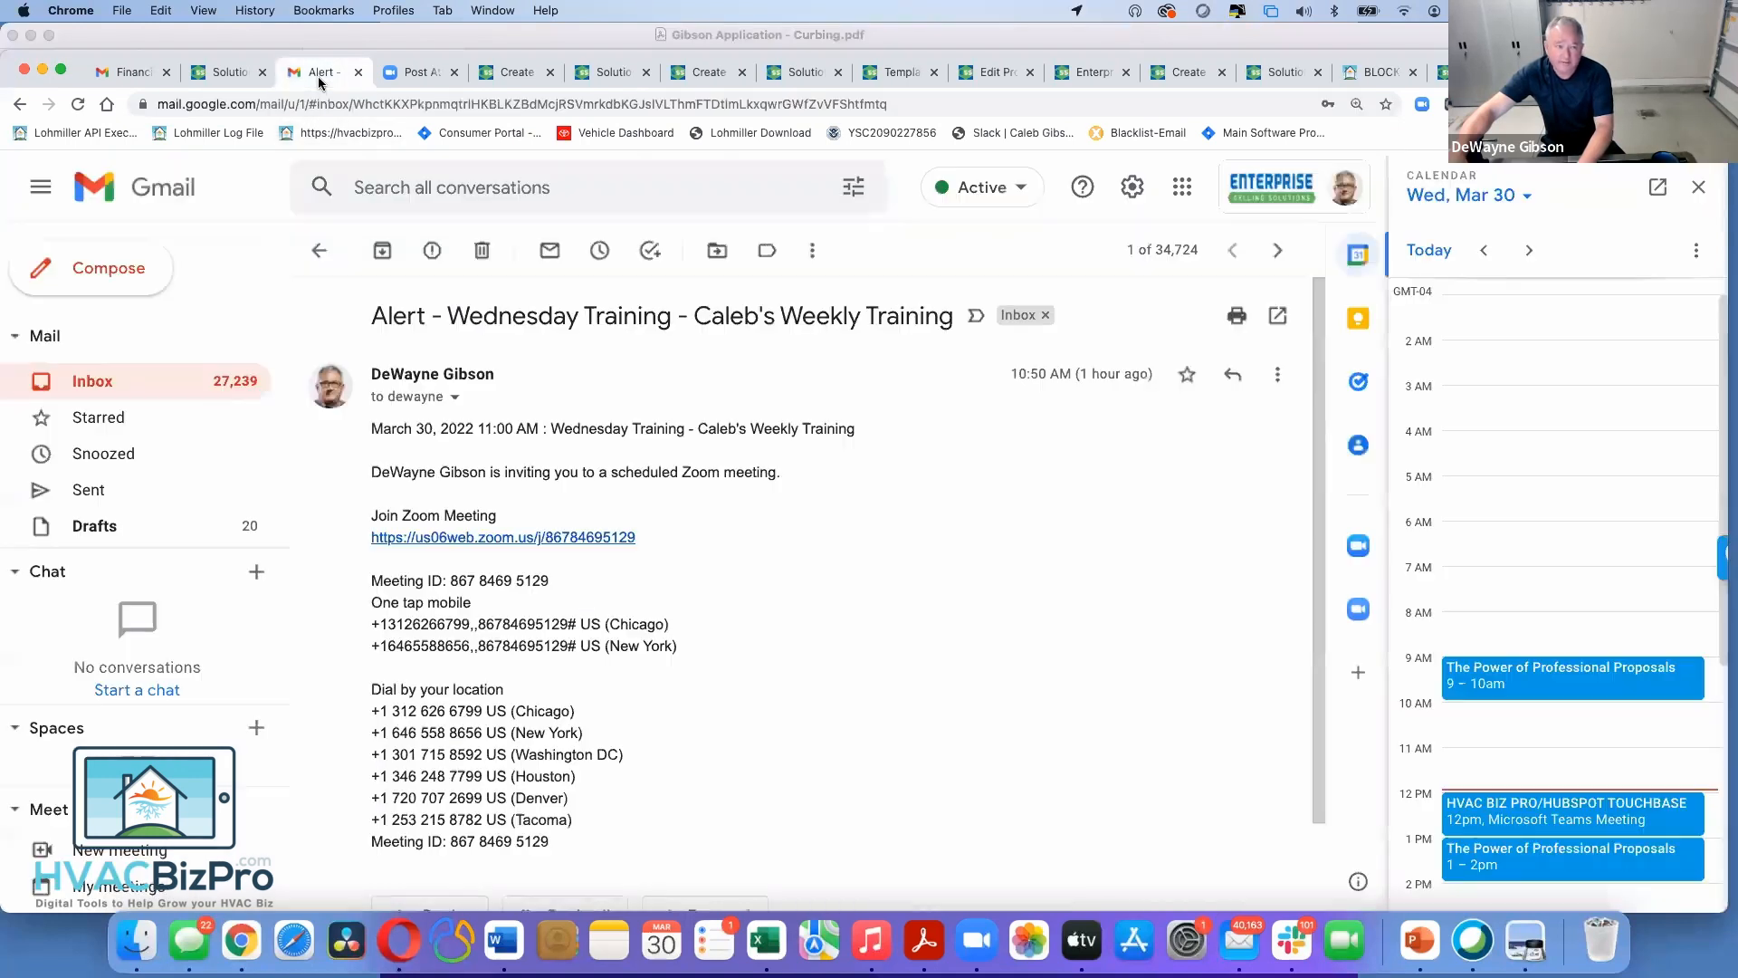
left_click(138, 380)
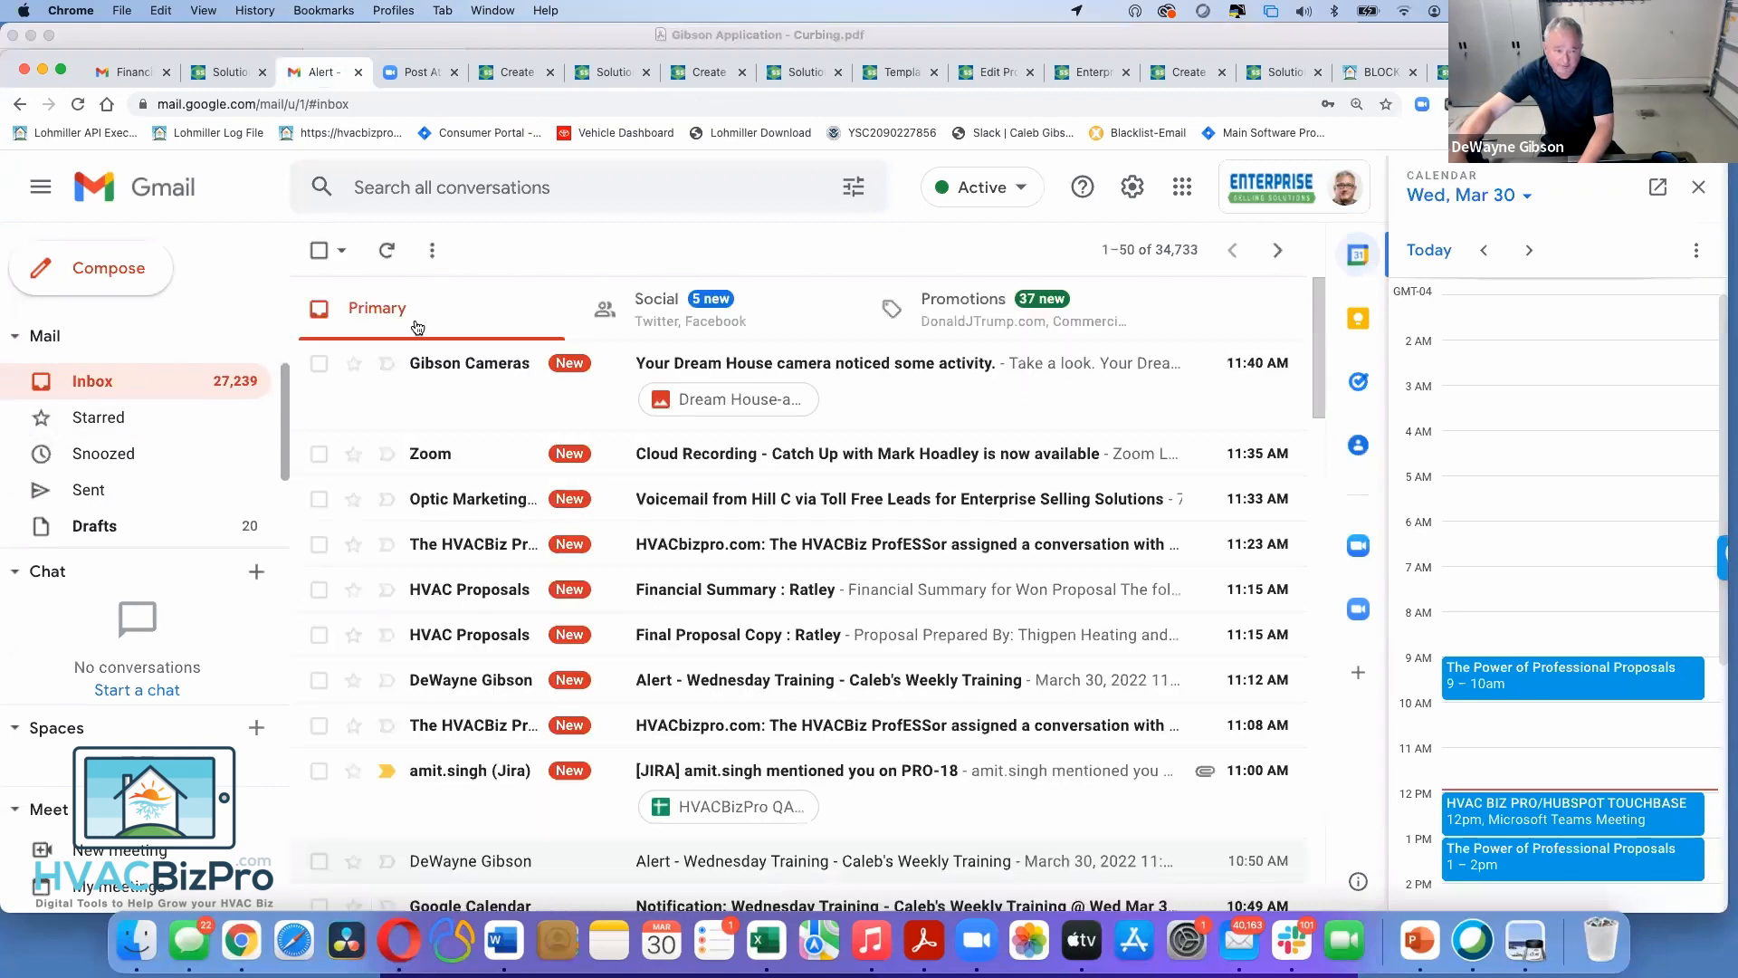
left_click(579, 188)
type("FE")
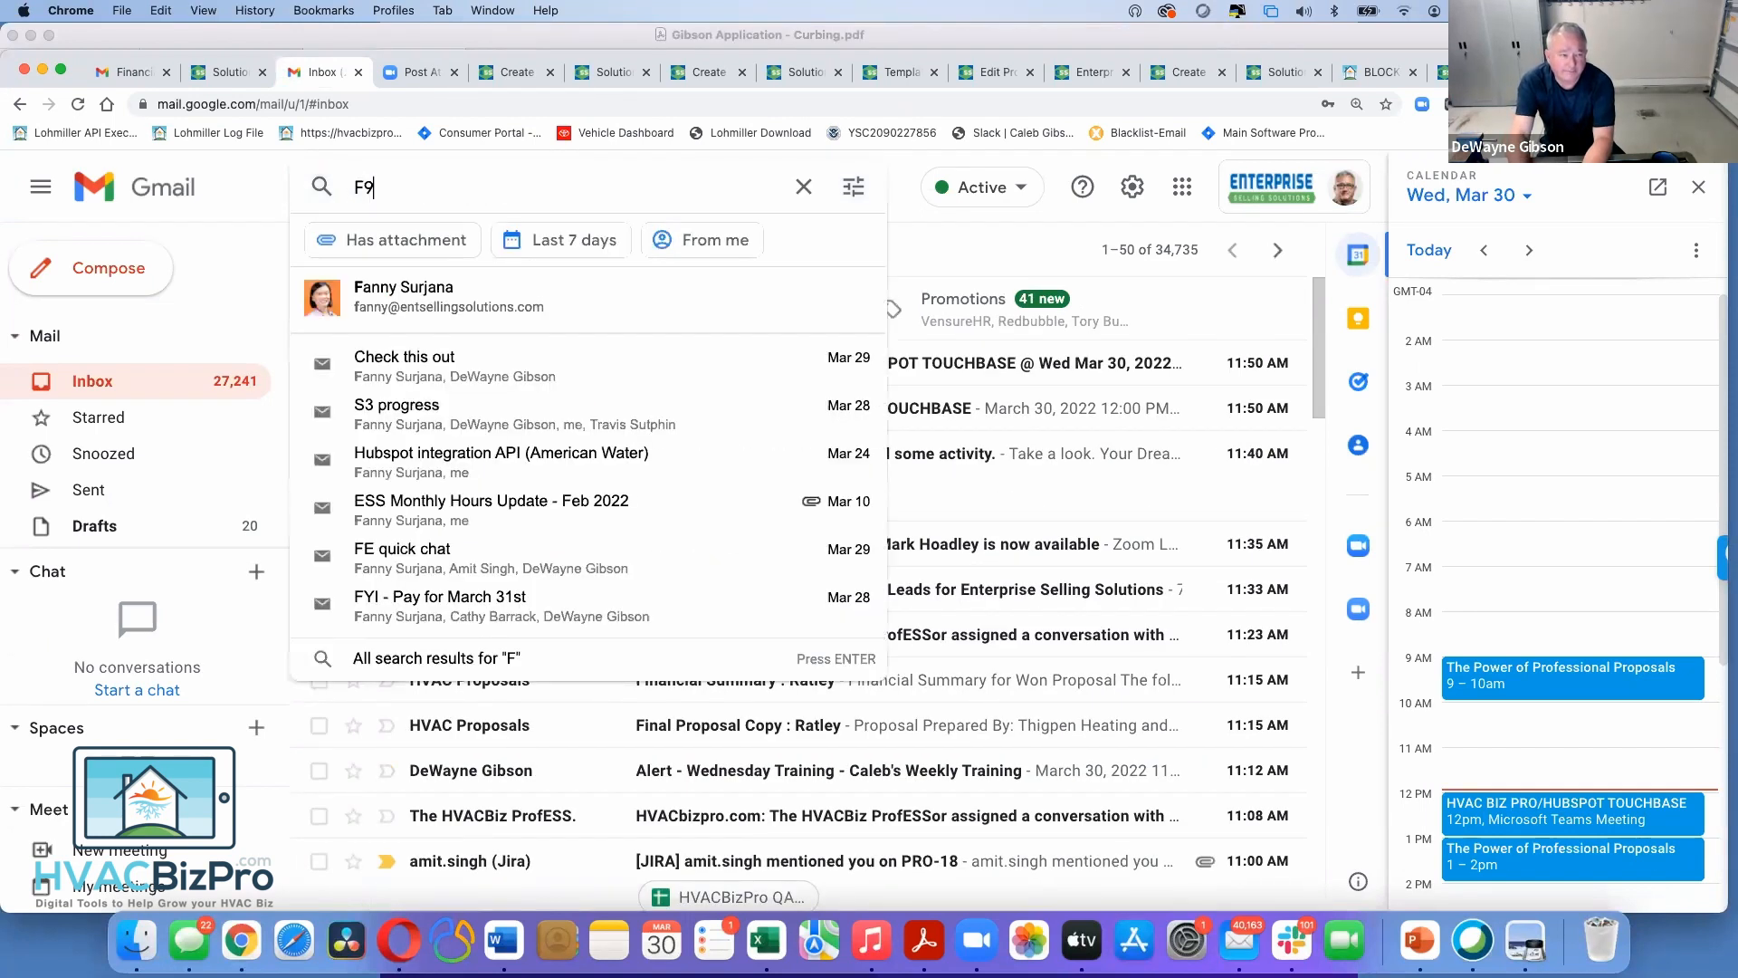
key("BackSpace")
type("inancial")
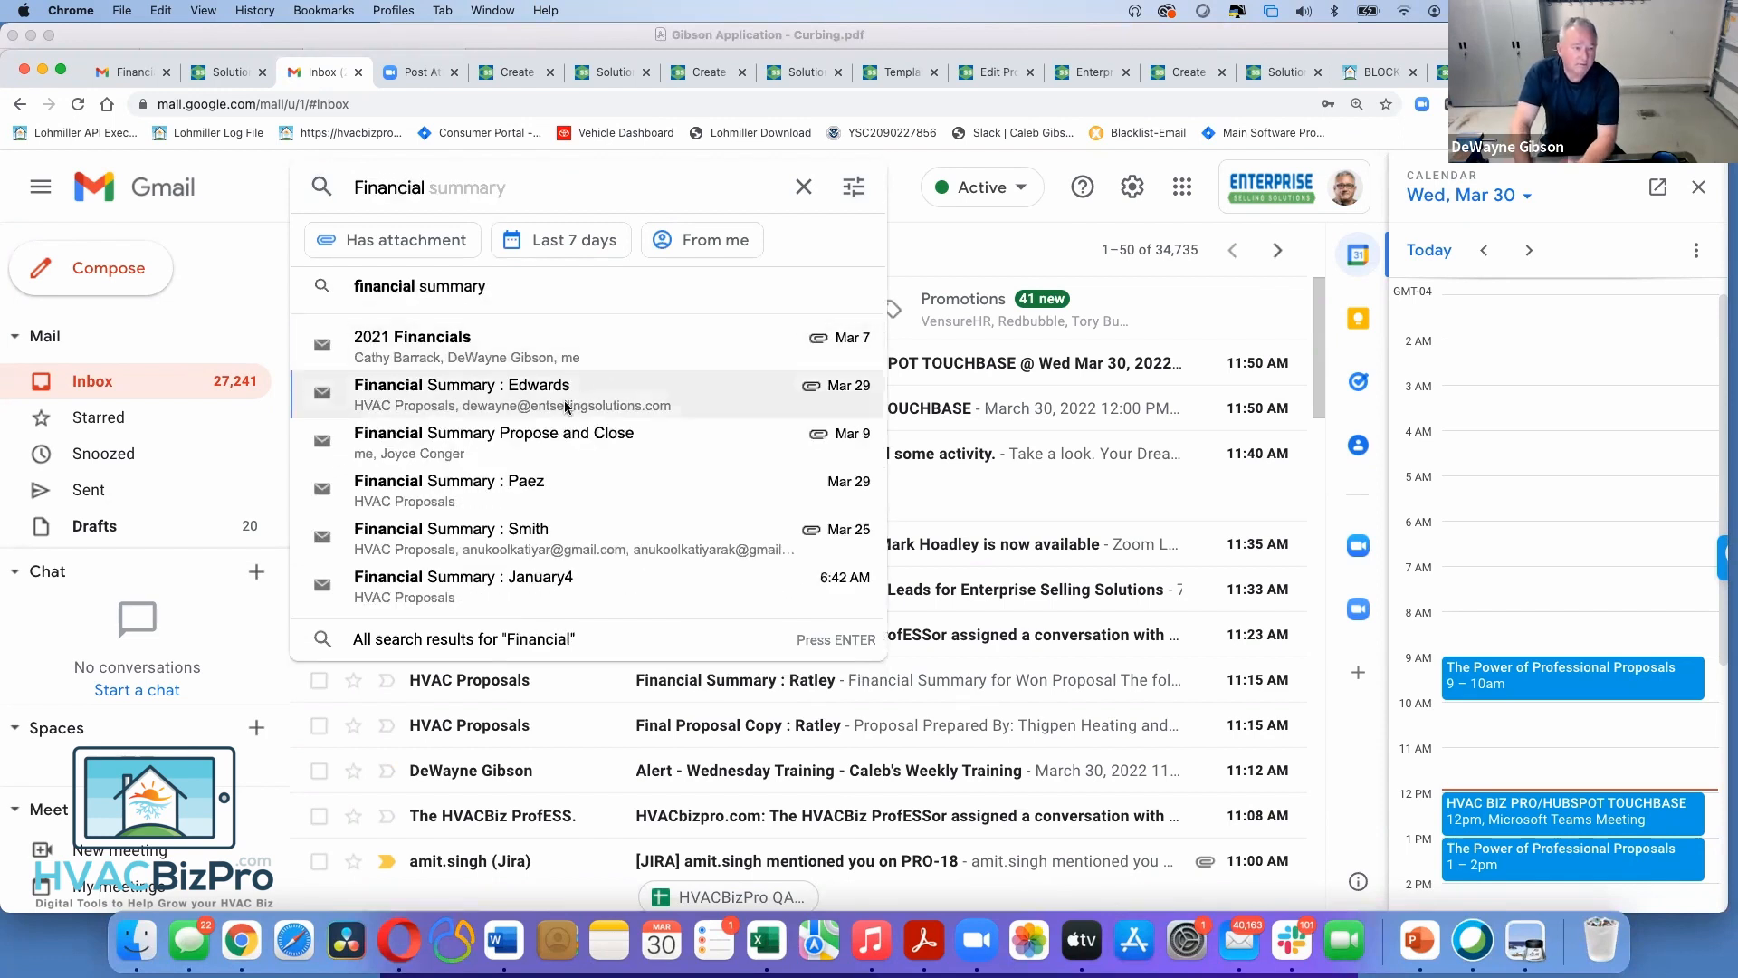
left_click(545, 407)
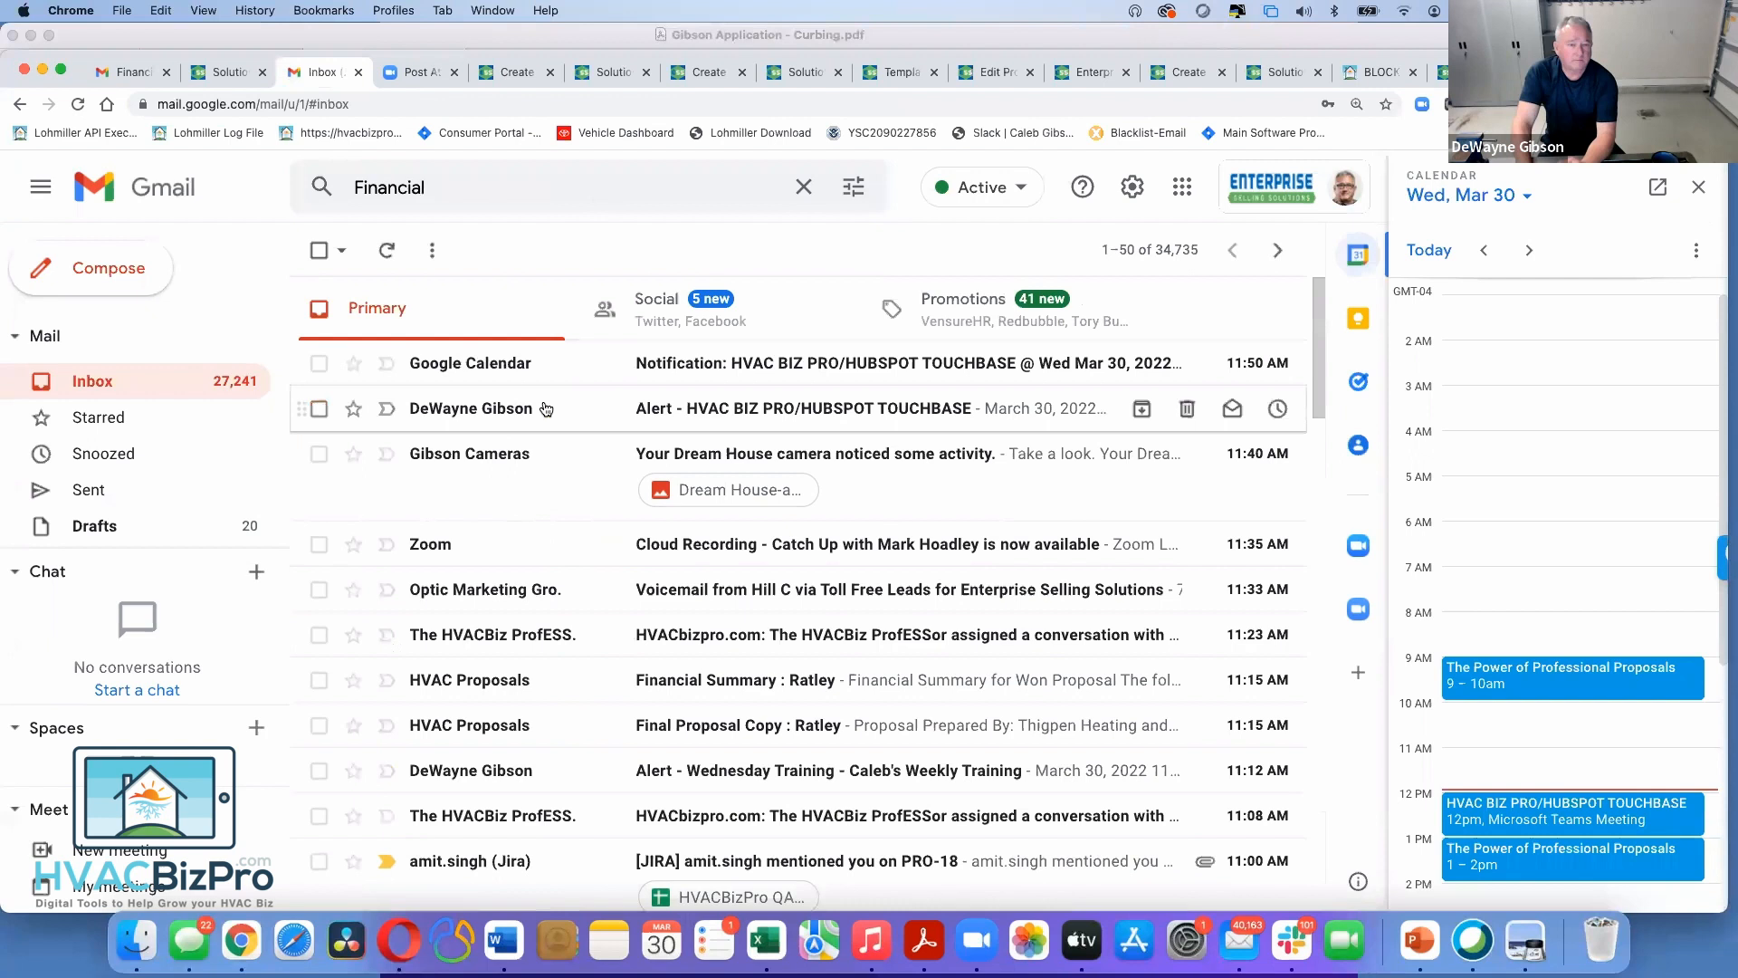
scroll(661, 692, "down", 15)
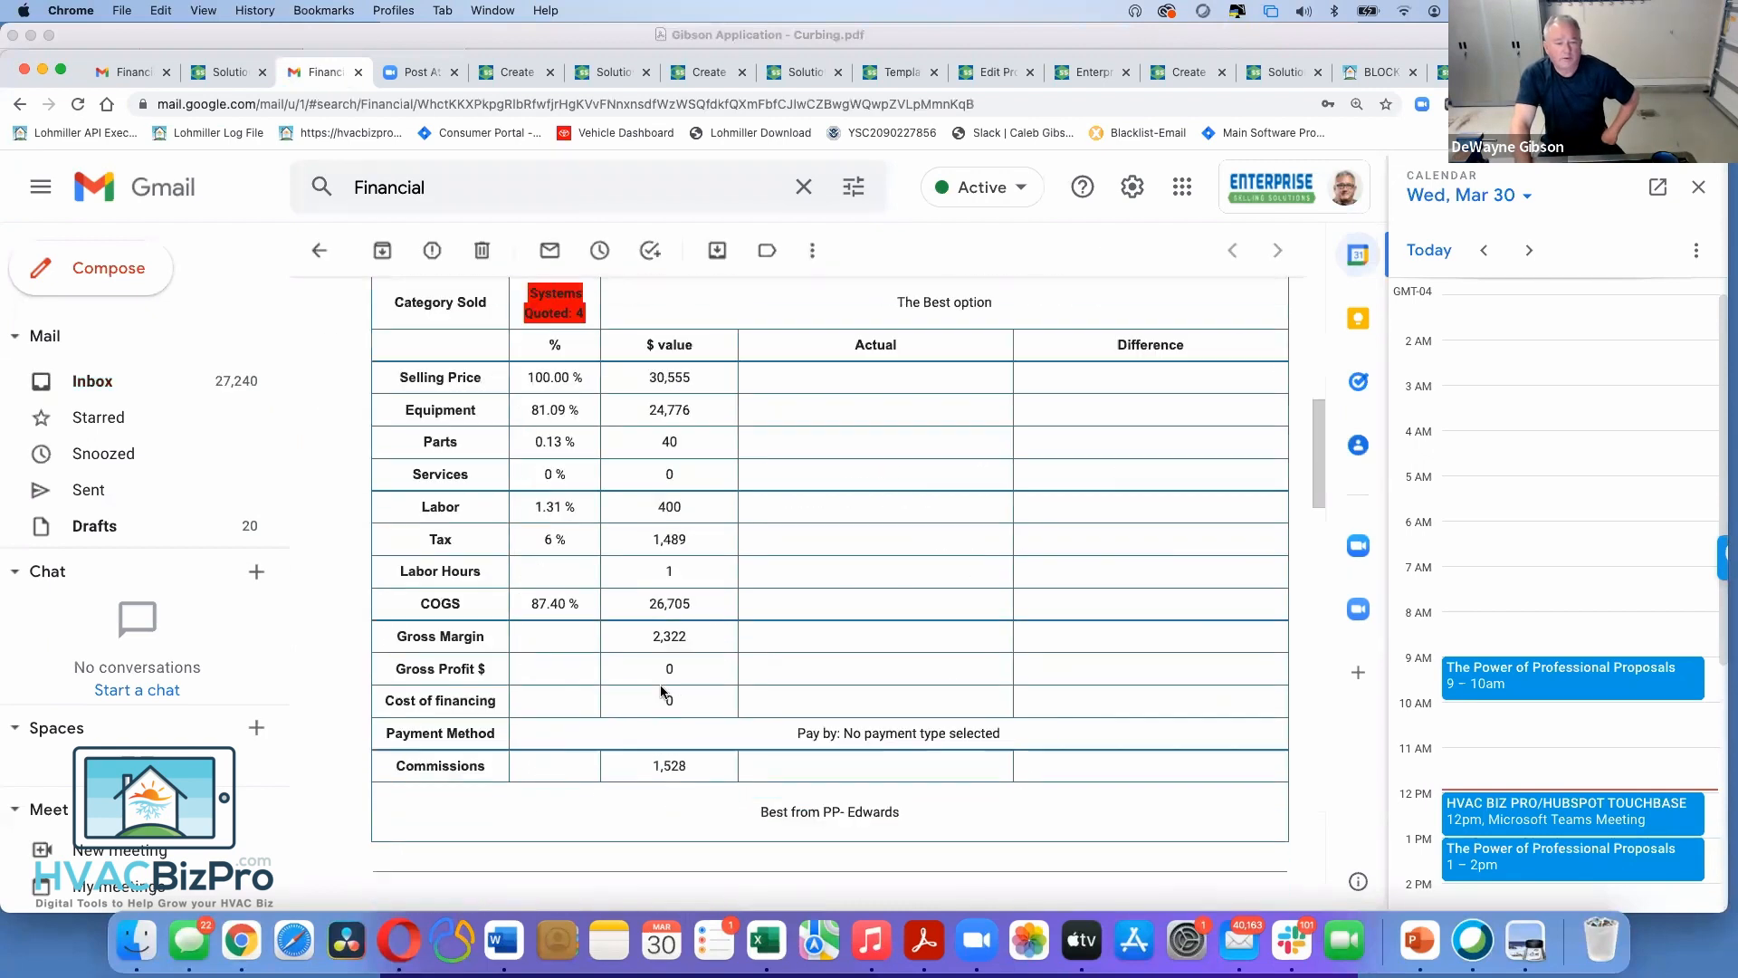
scroll(661, 692, "down", 15)
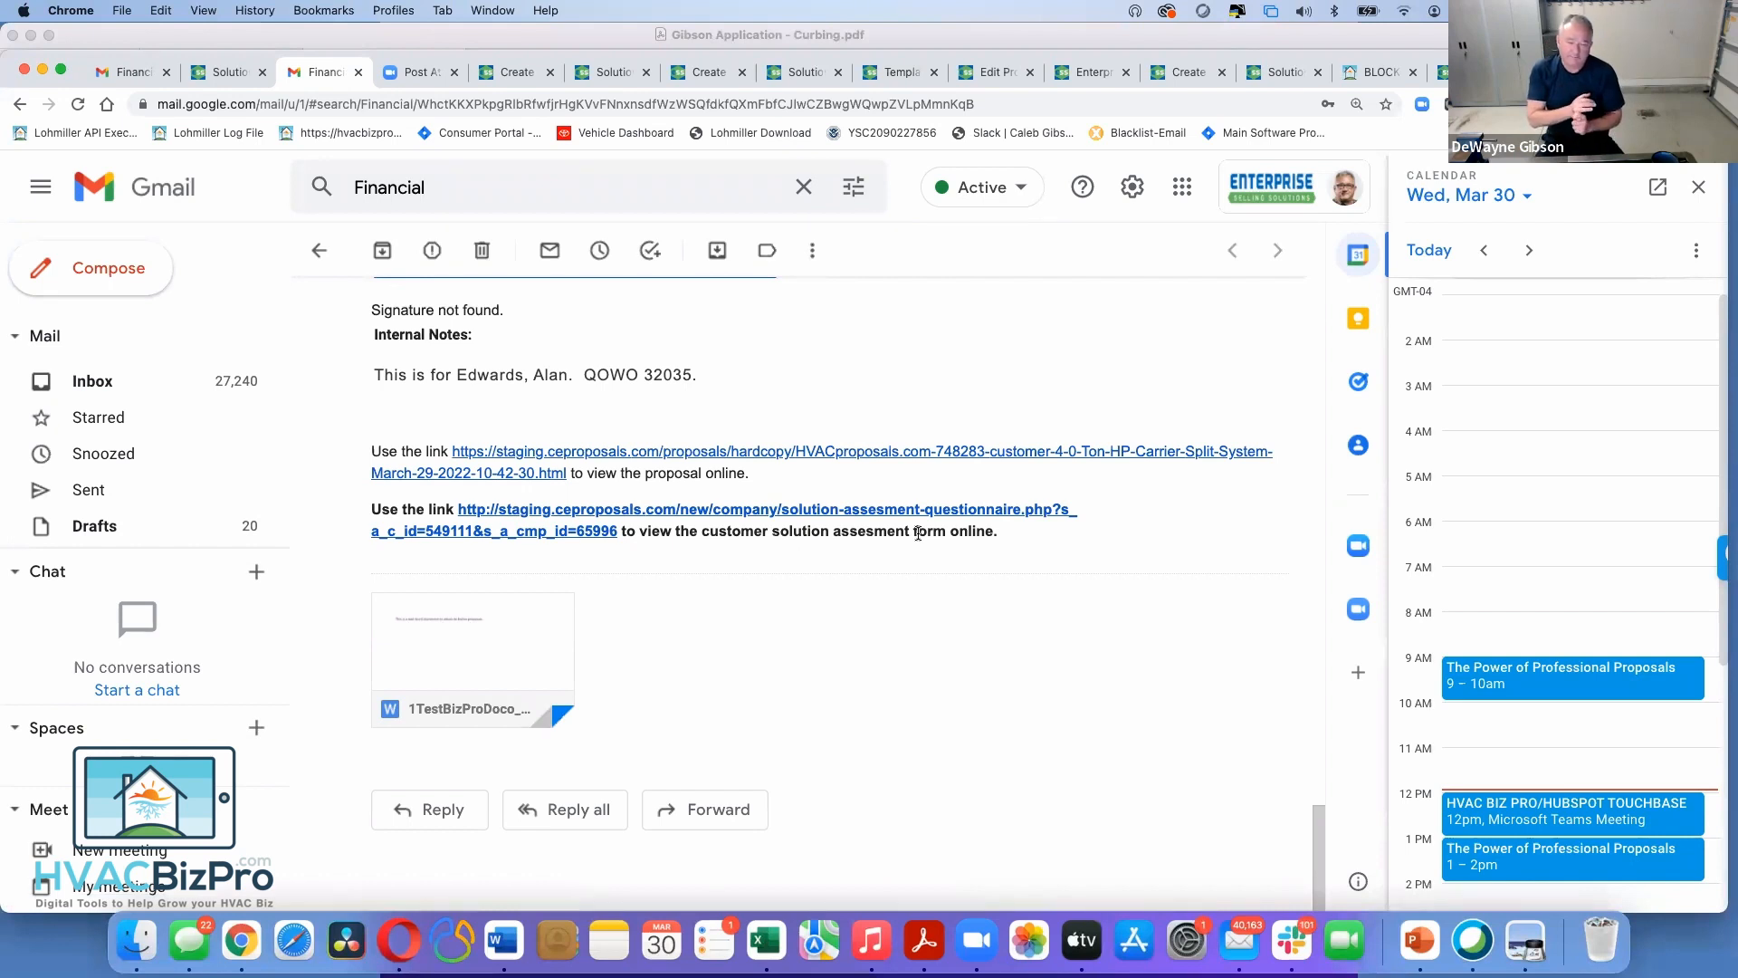
mouse_move(436, 704)
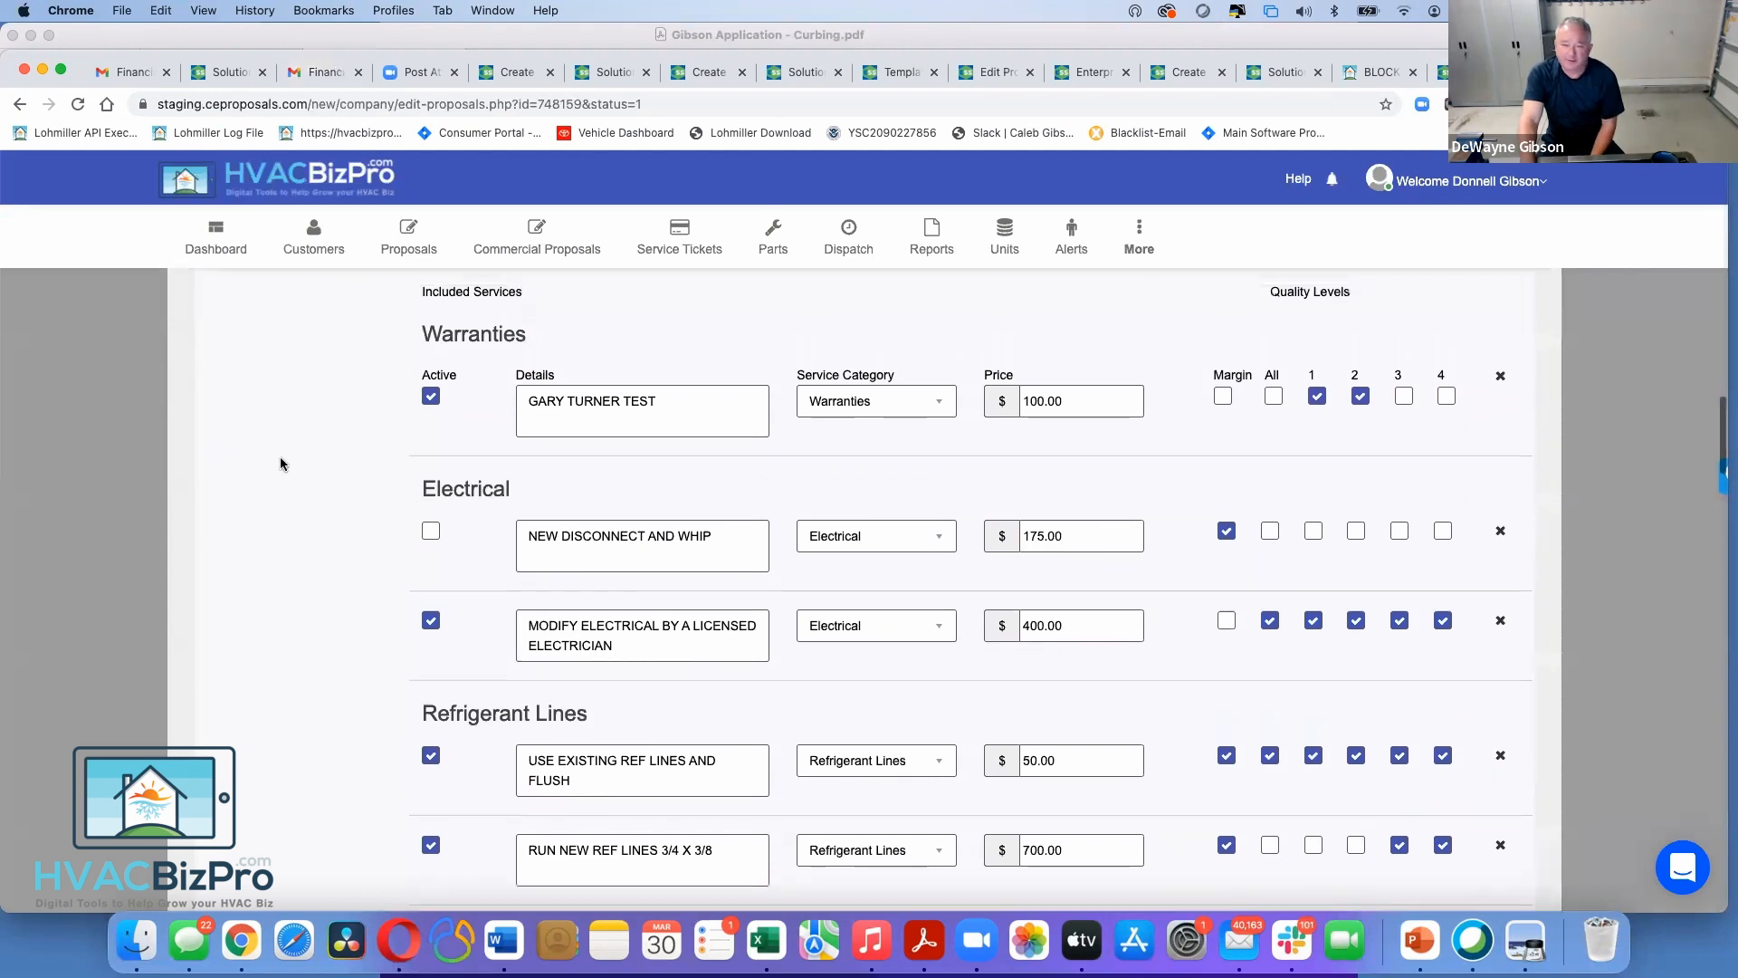
Back in the proposal's Service Details, replace the Warranties service description with 10 Year Warranty
scroll(281, 464, "up", 1)
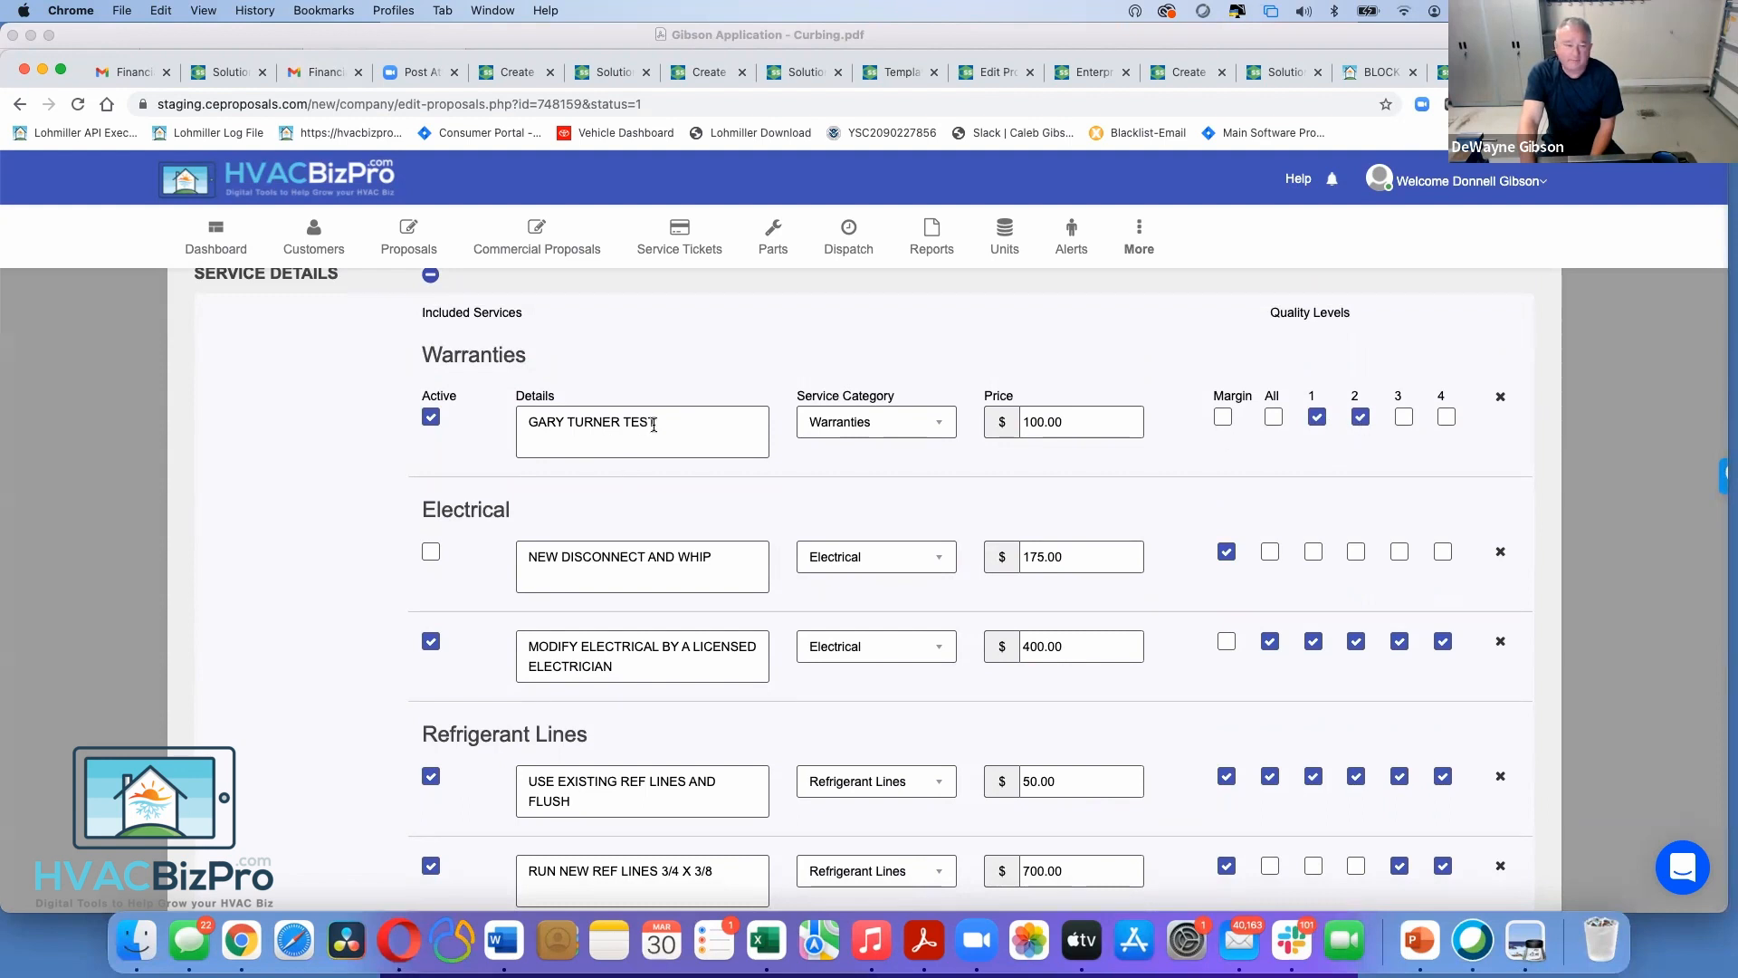
left_click_drag(654, 425, 358, 408)
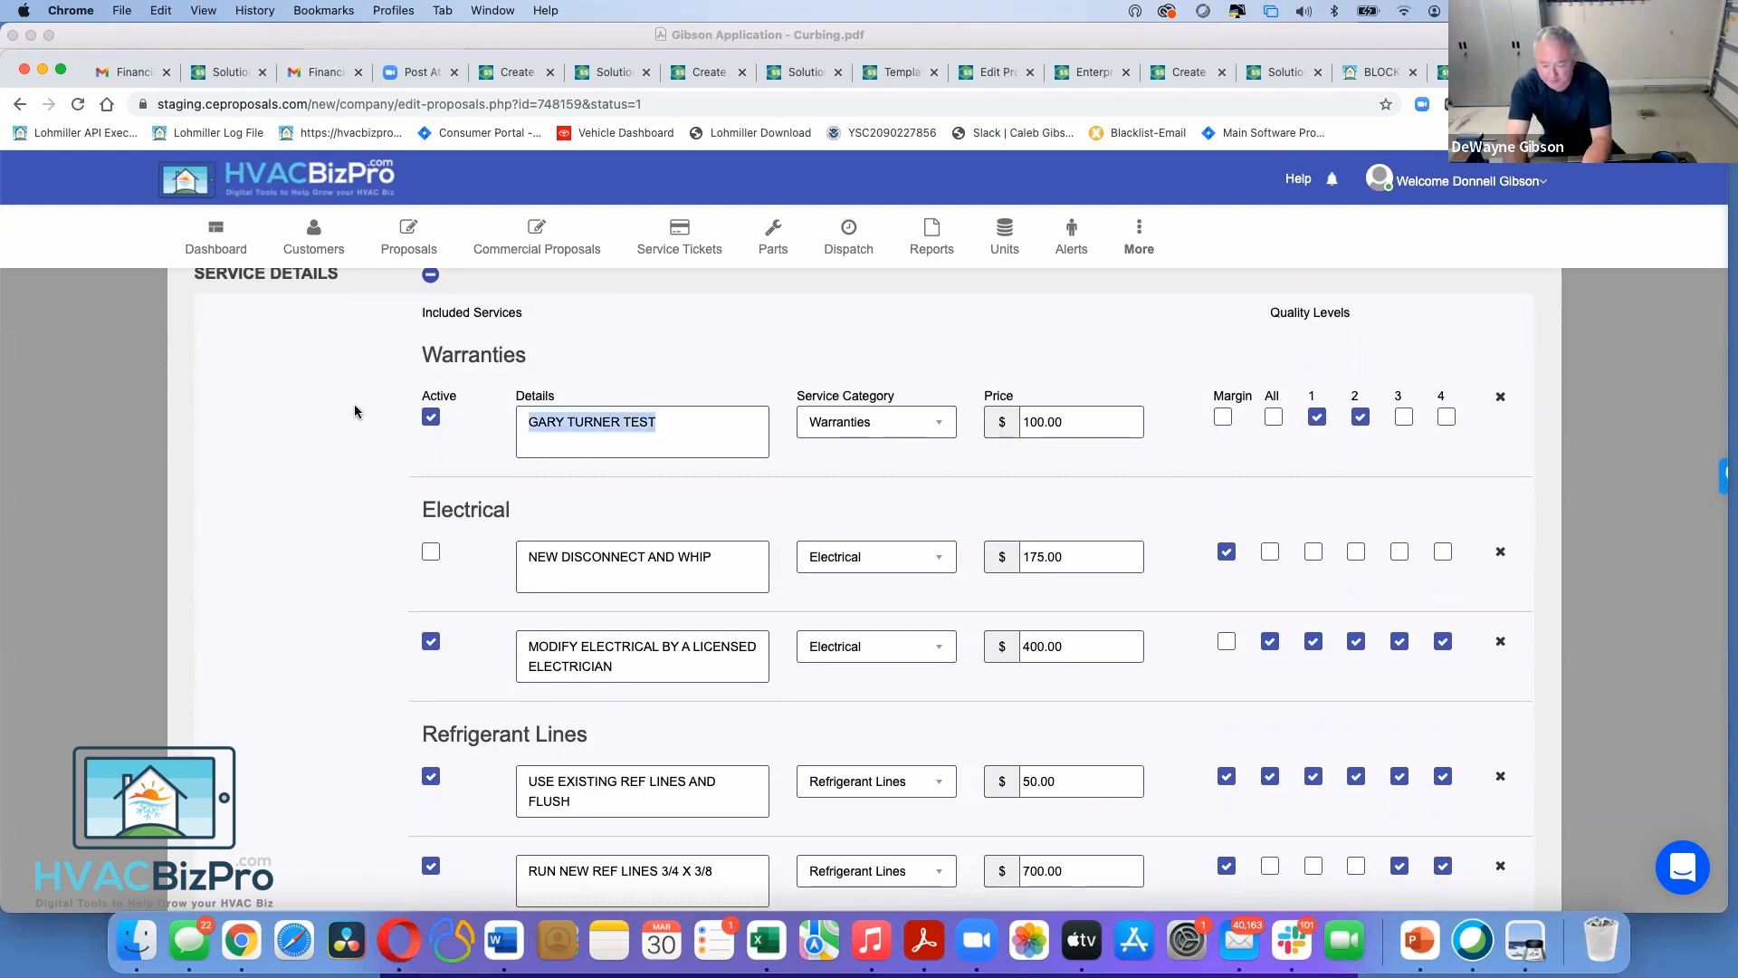
type("10 Year Warr")
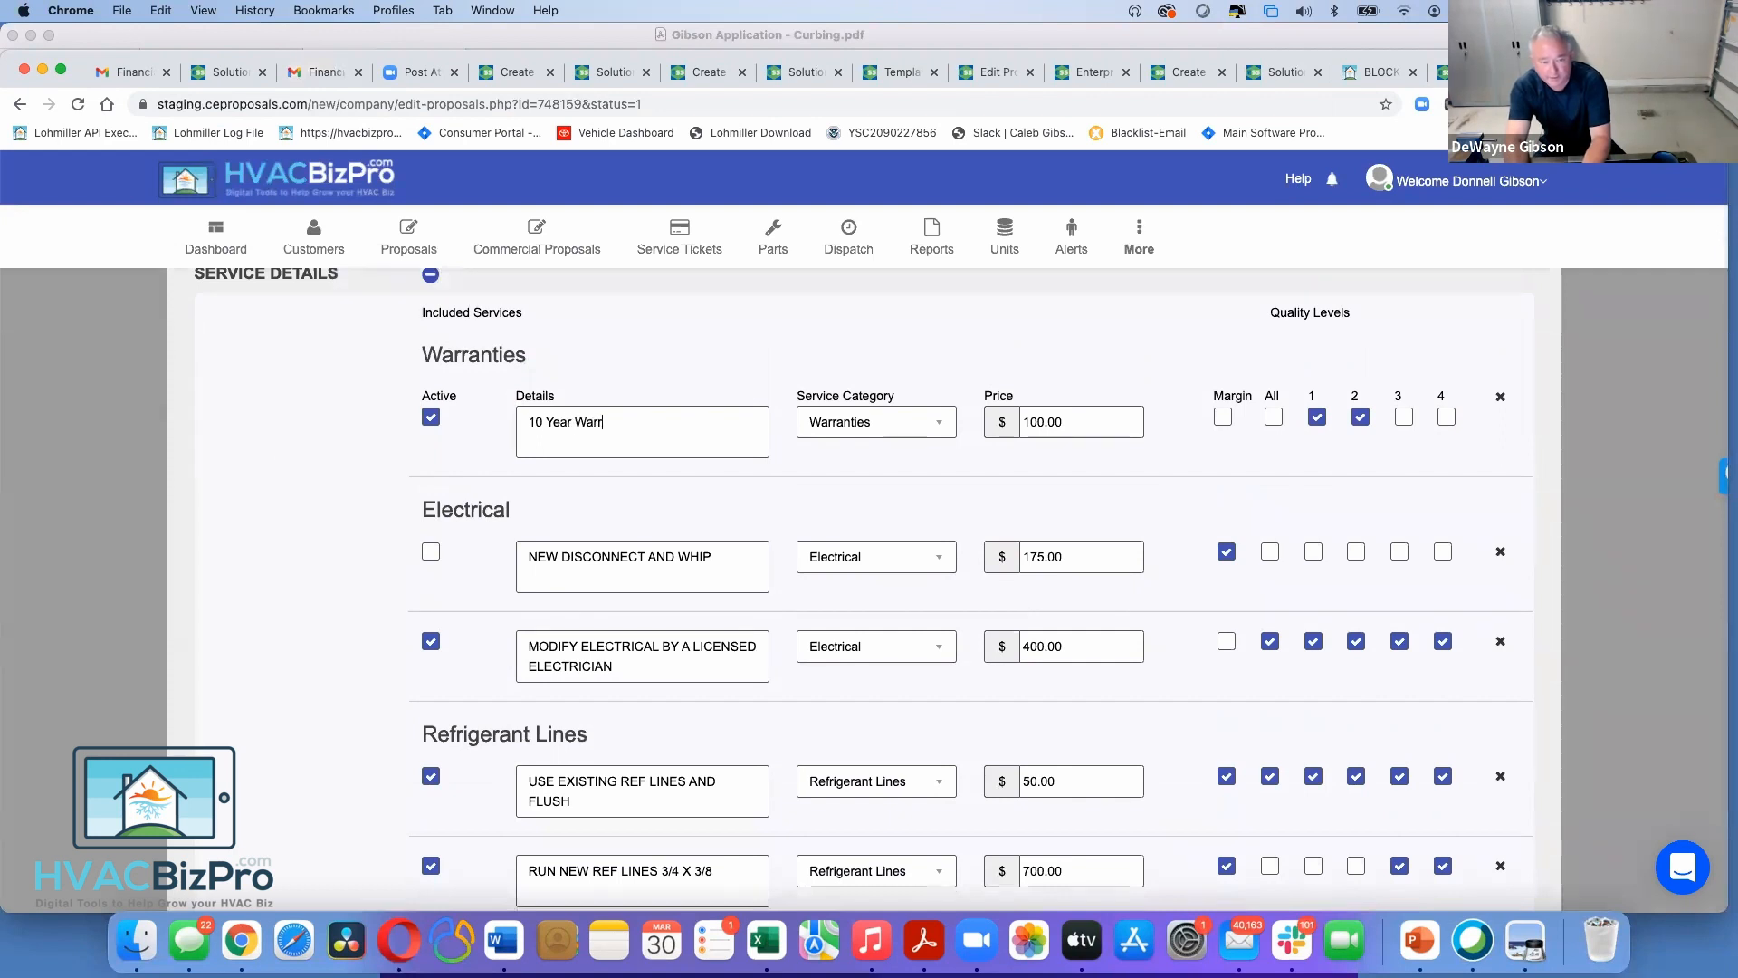
type("anty")
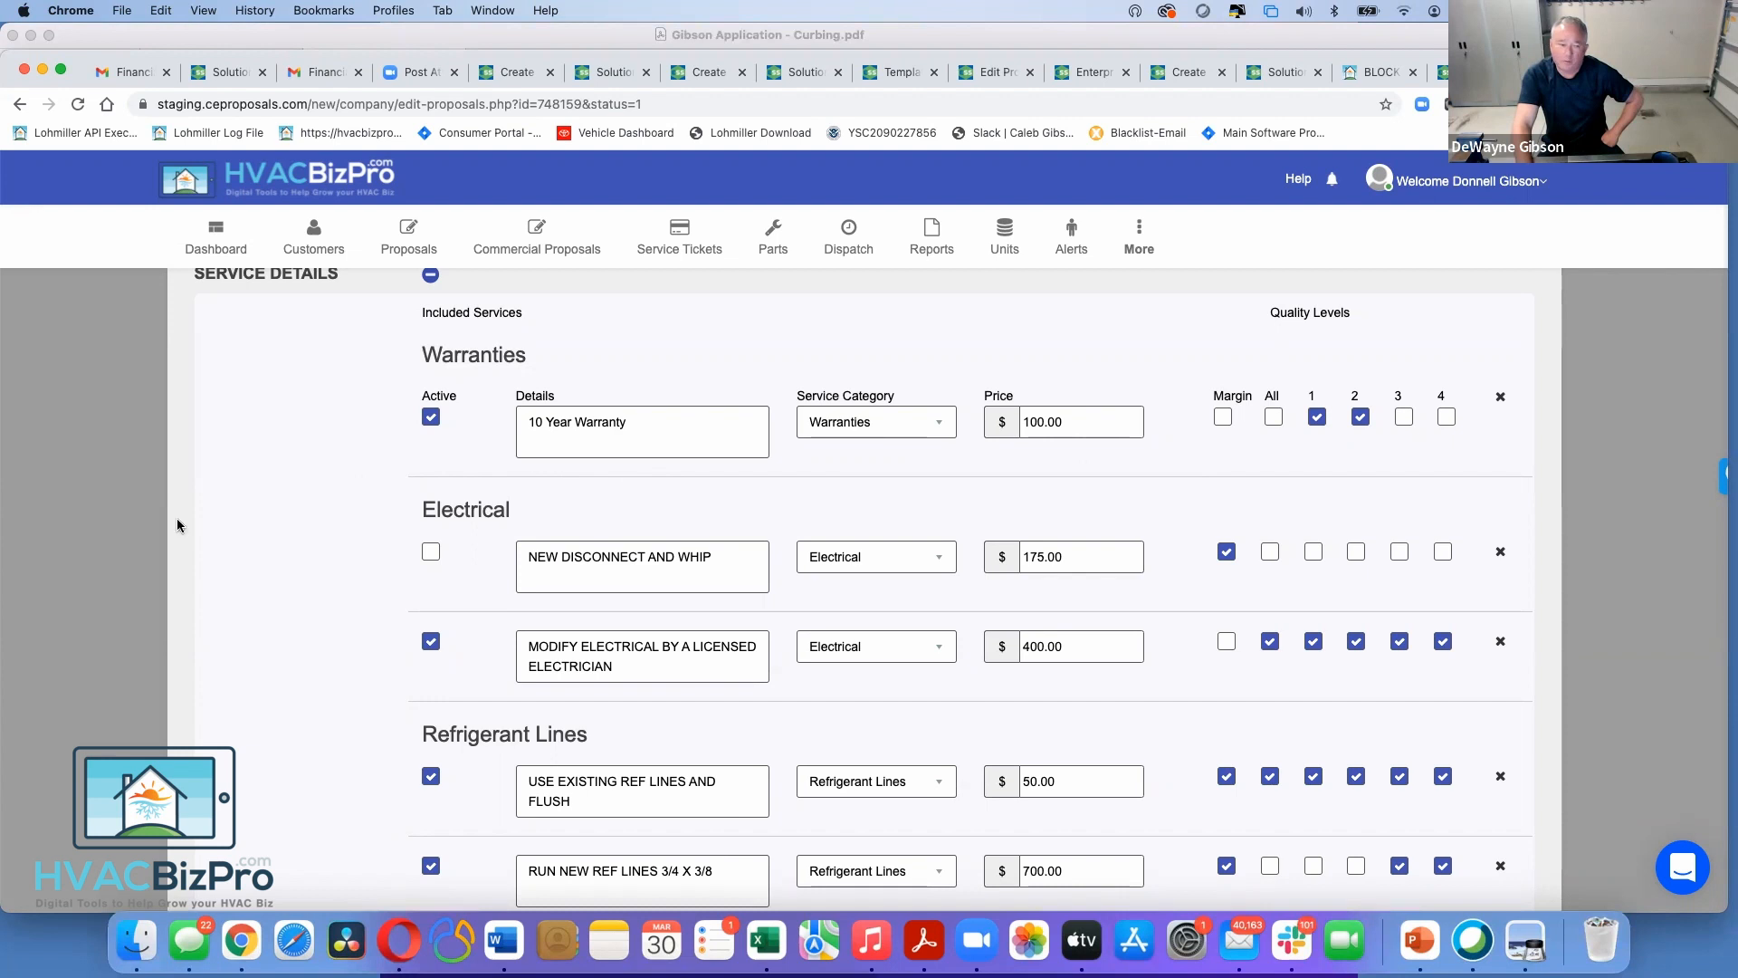
Generate the print version of the proposal and check the 10 Year Warranty entry under Most Popular in Included Services
scroll(353, 674, "down", 20)
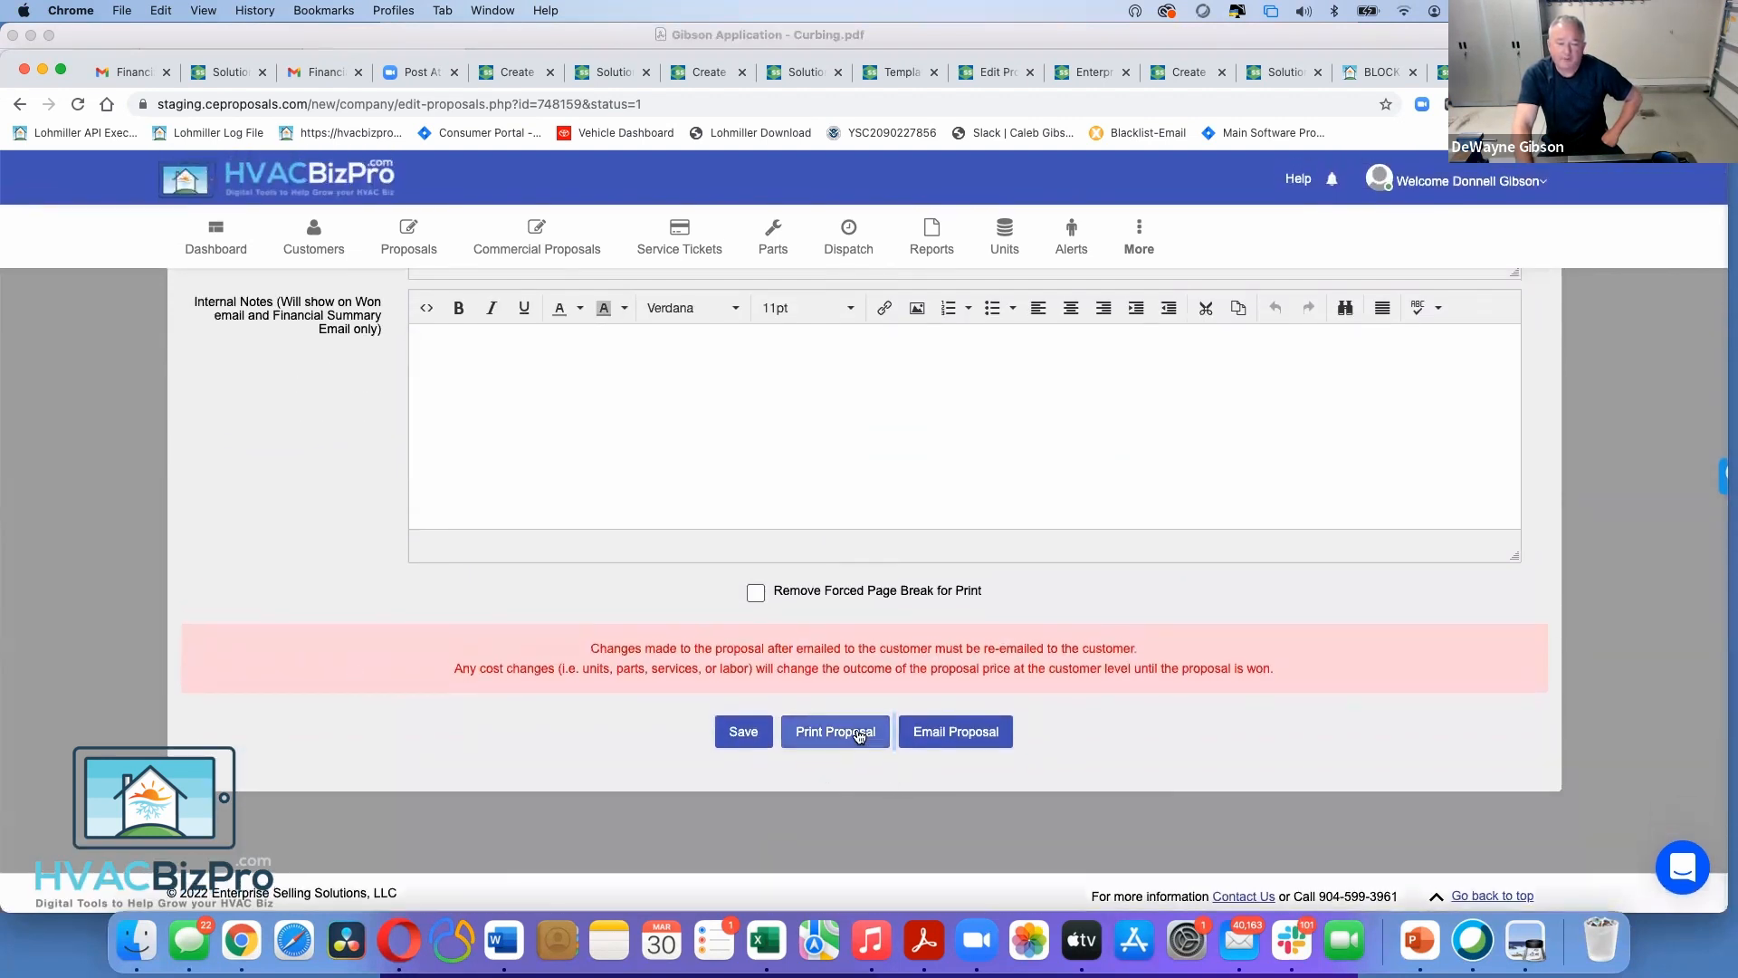
left_click(858, 735)
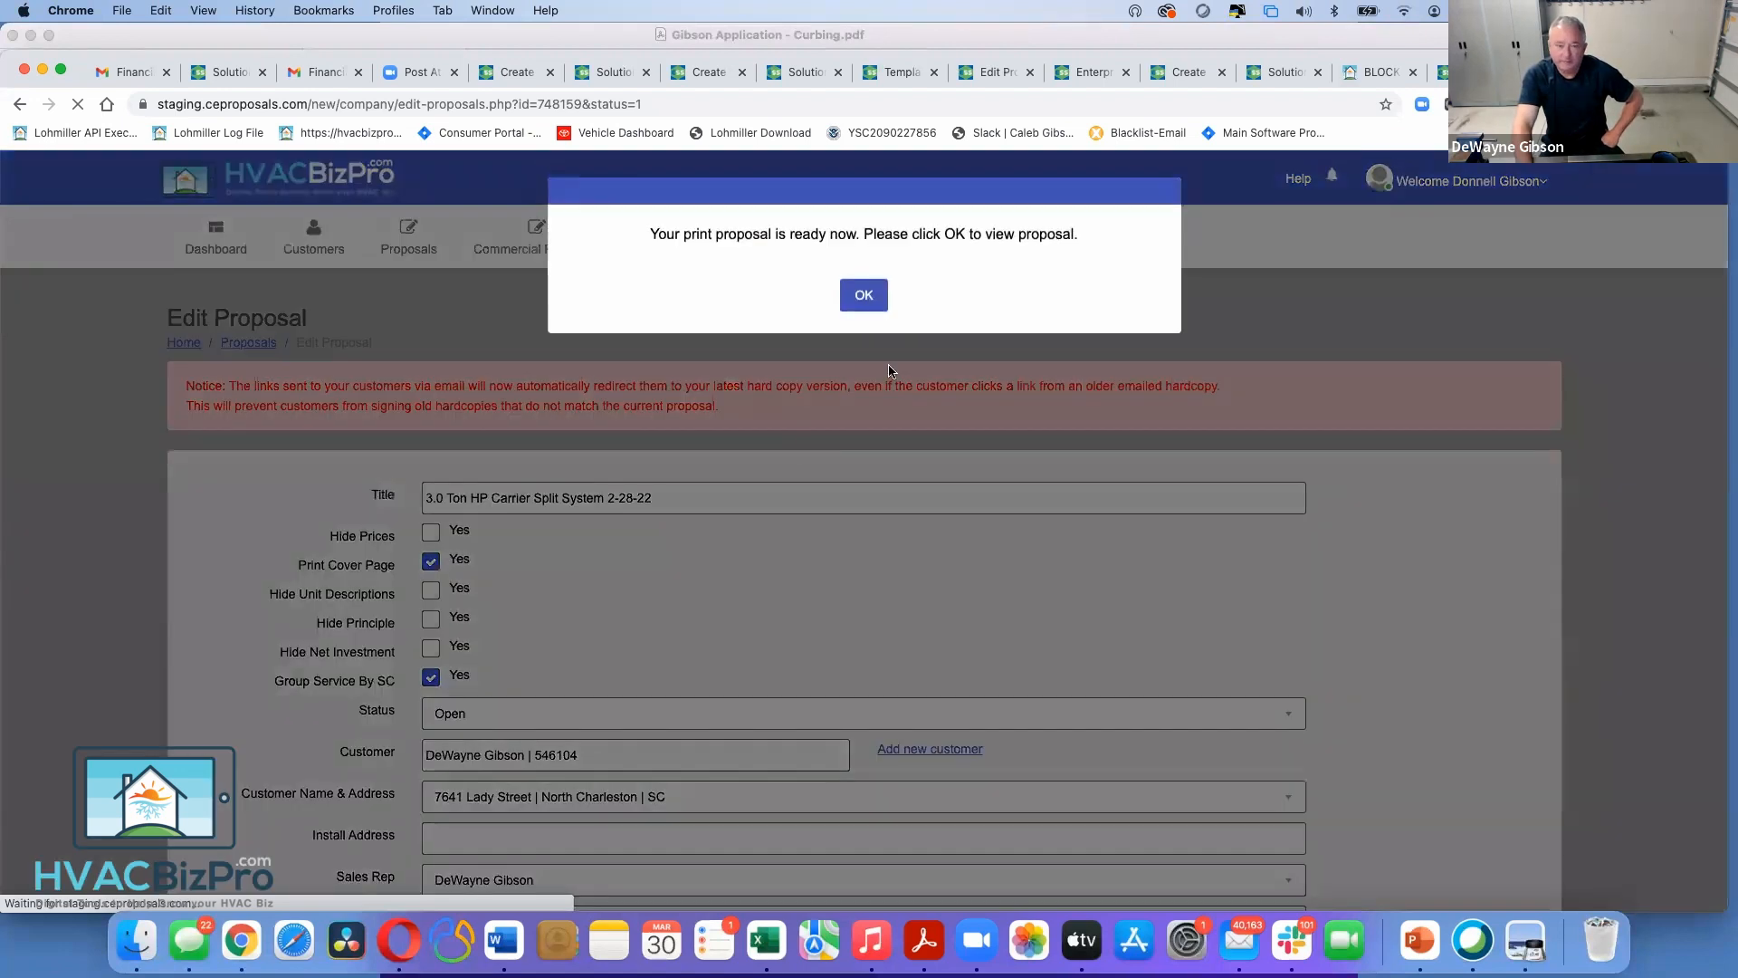
left_click(862, 294)
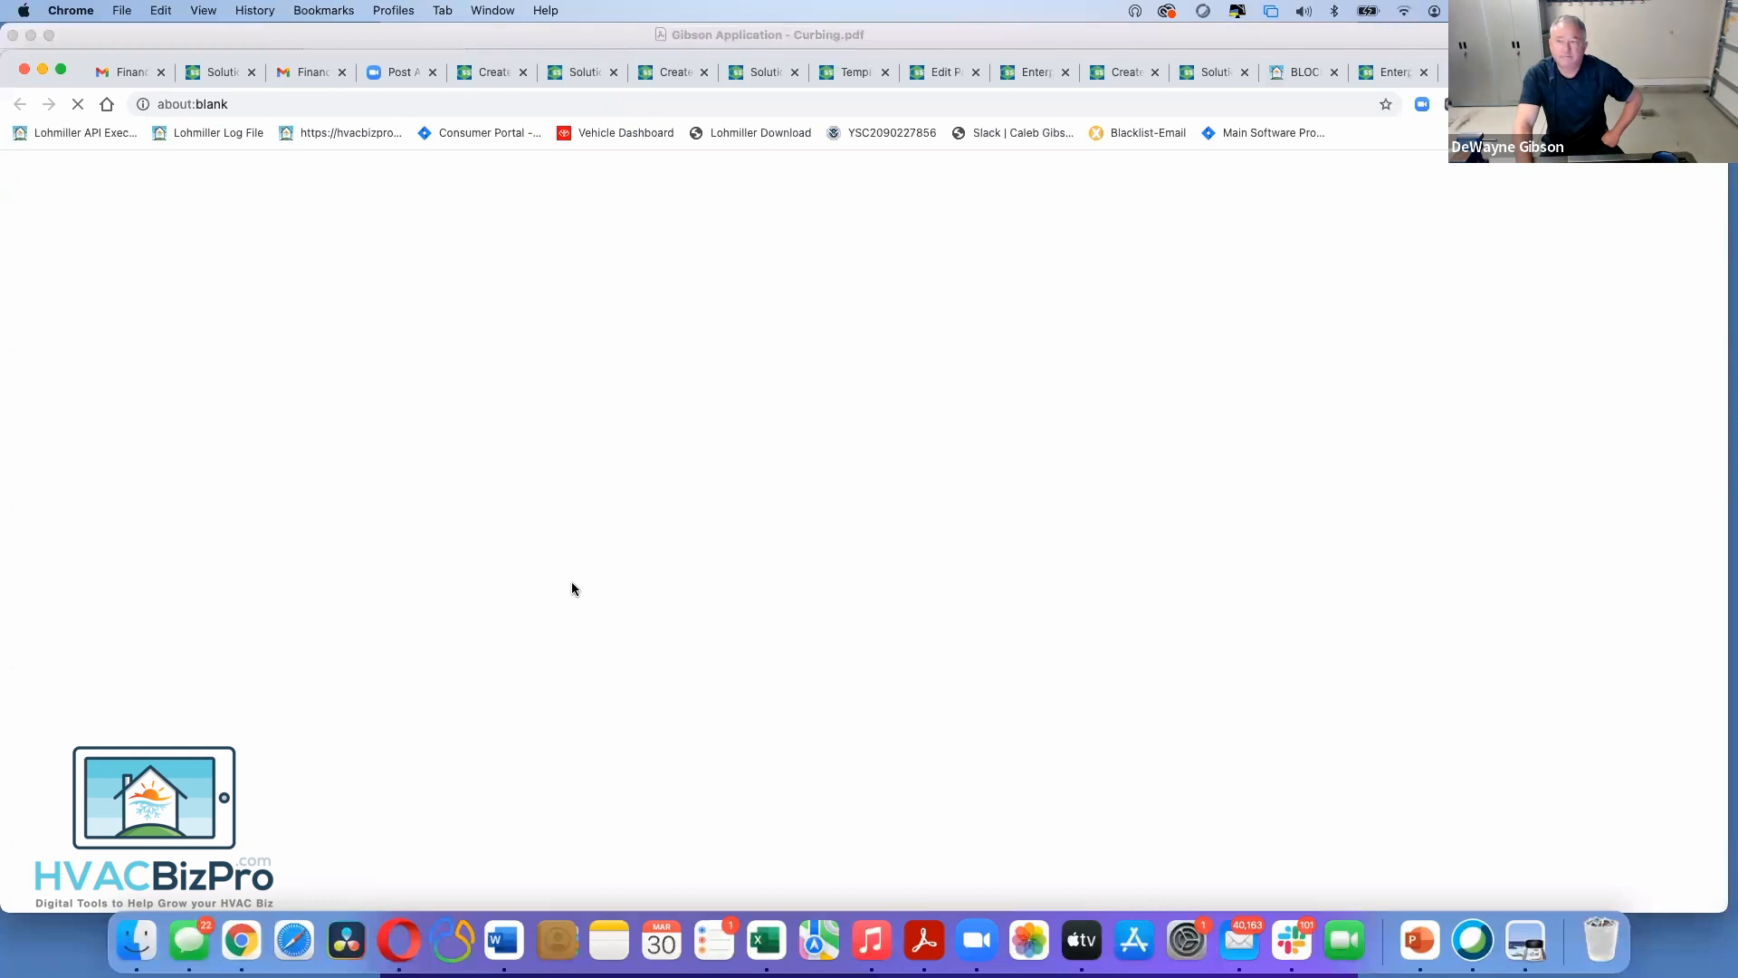
scroll(573, 589, "down", 10)
scroll(572, 589, "down", 5)
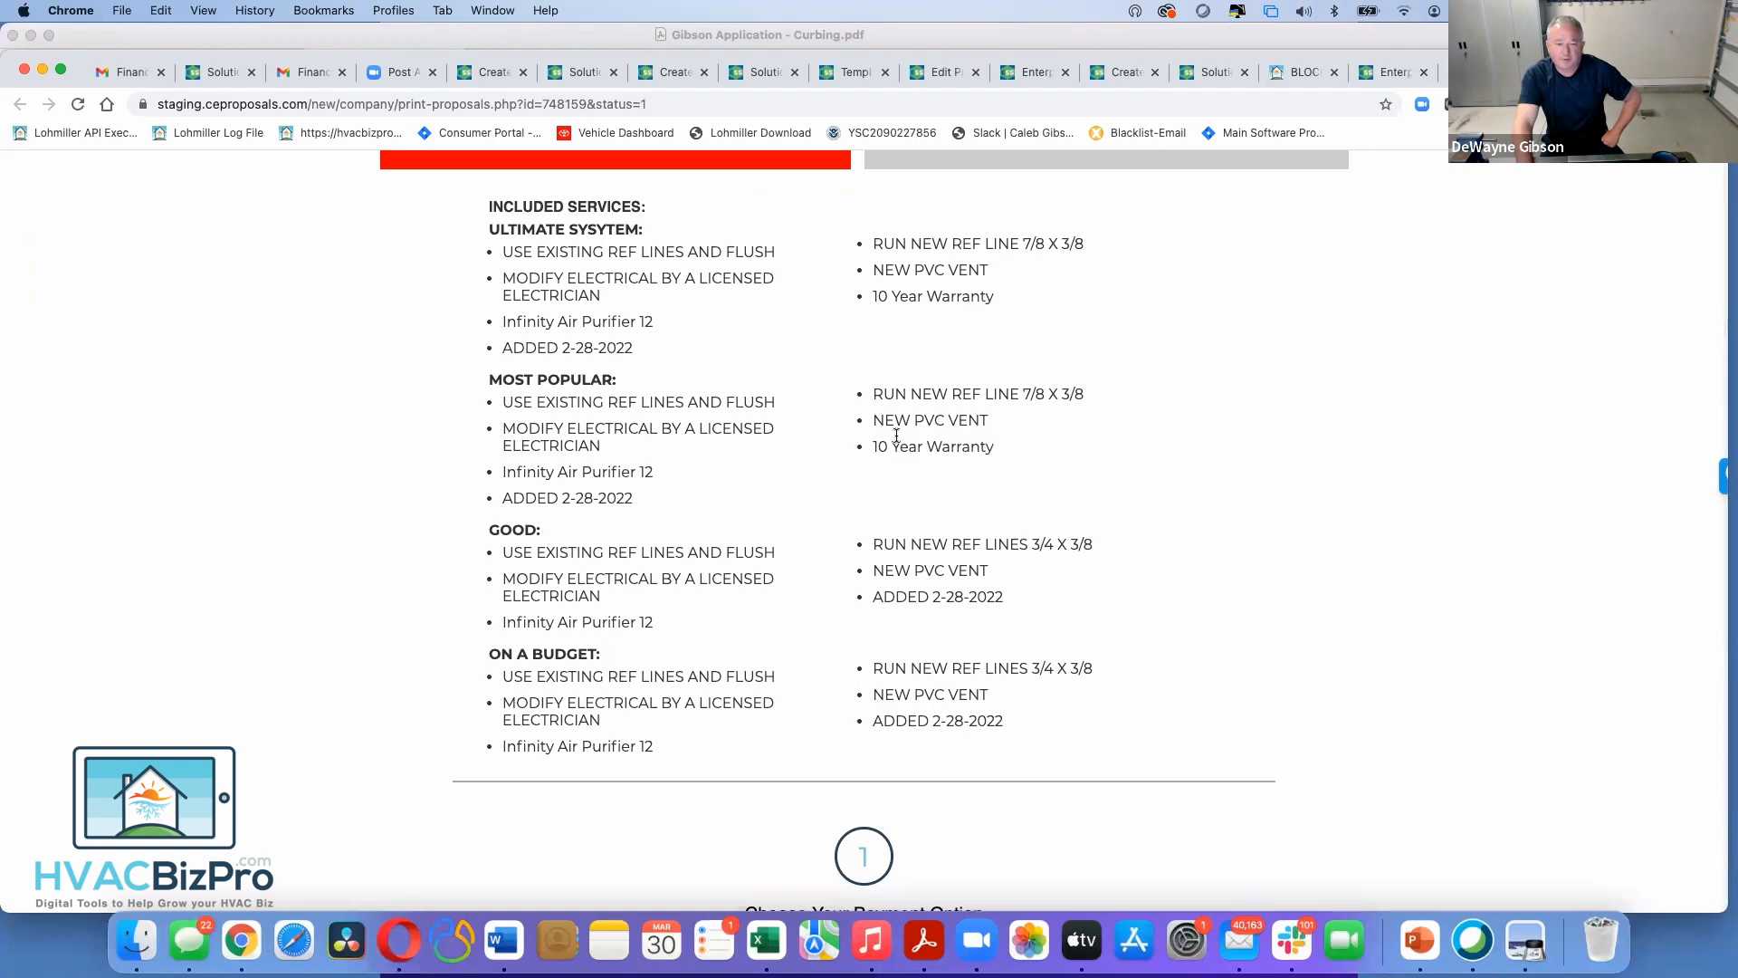
left_click_drag(877, 447, 1022, 453)
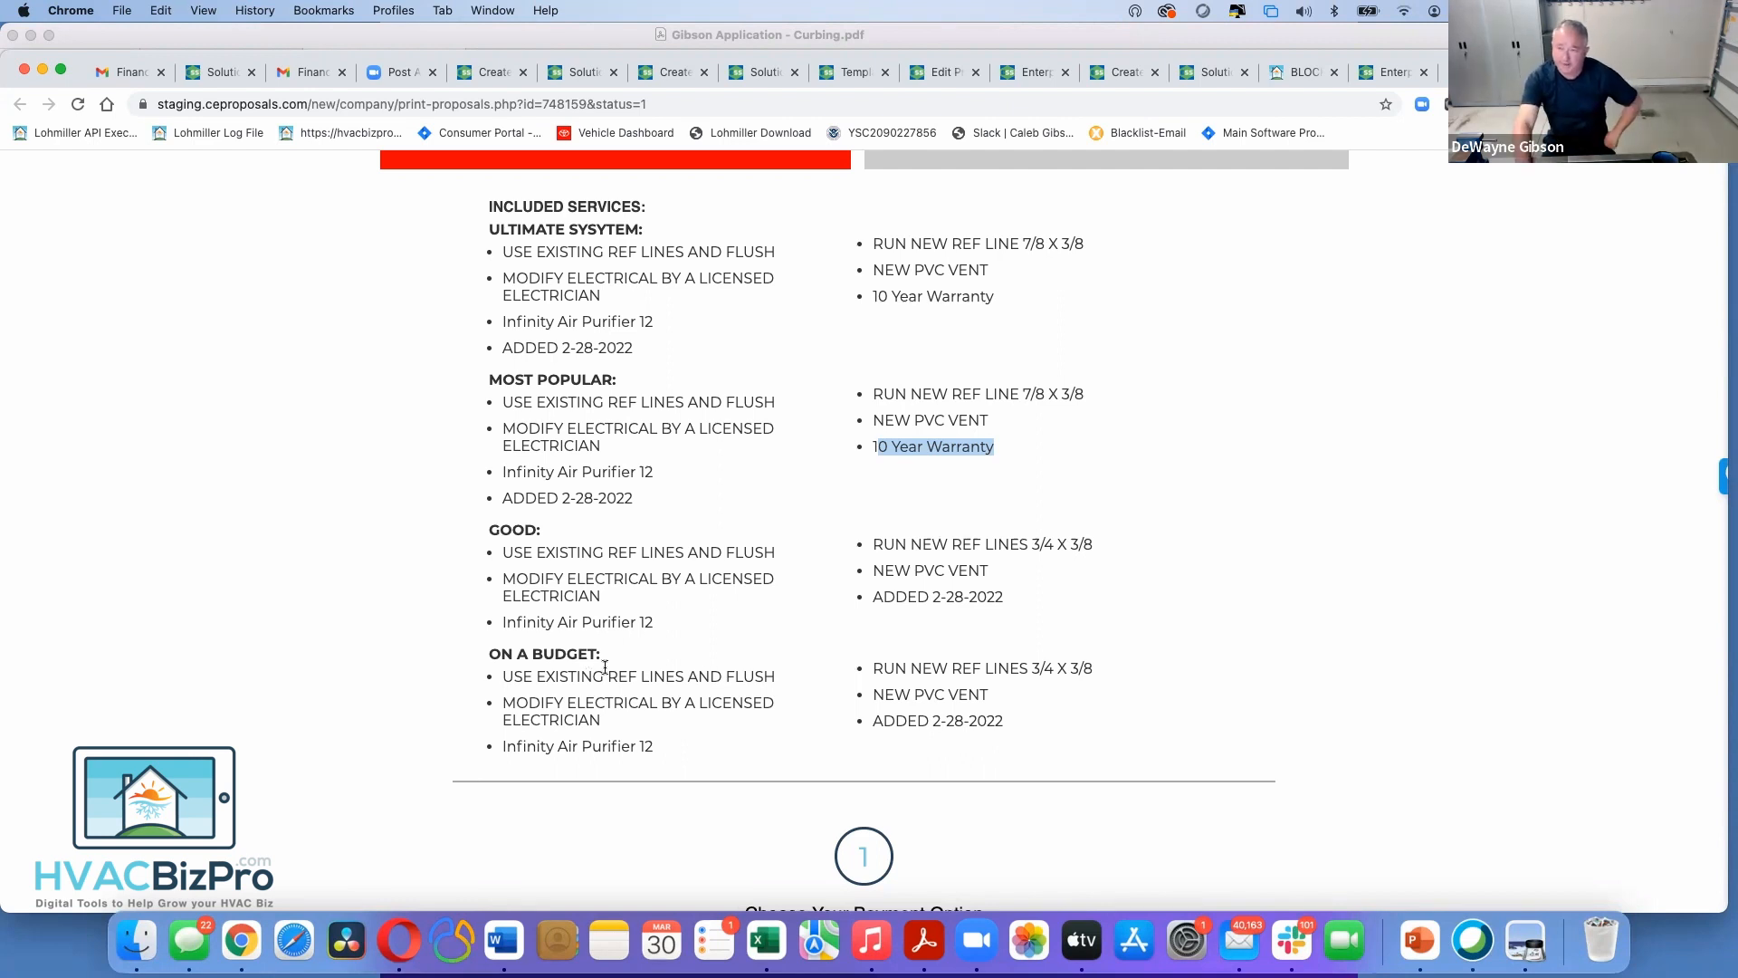
Return to the proposal editing page and open the Company Defaults settings
left_click(1394, 79)
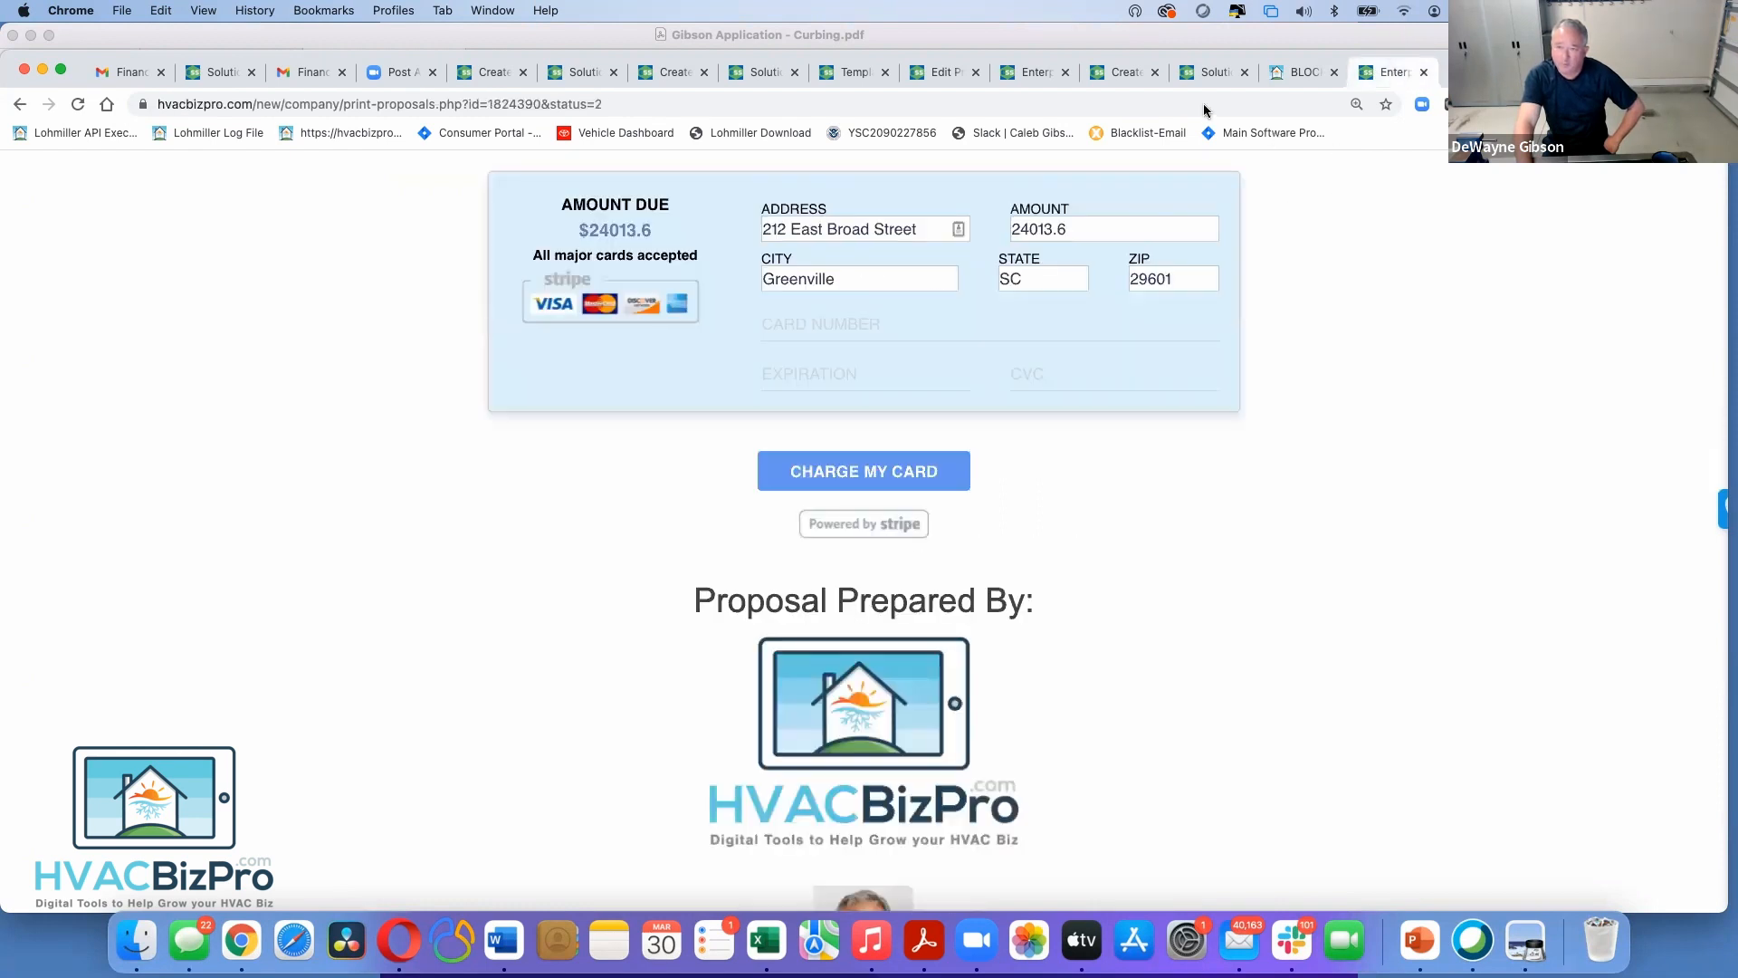
left_click(1480, 73)
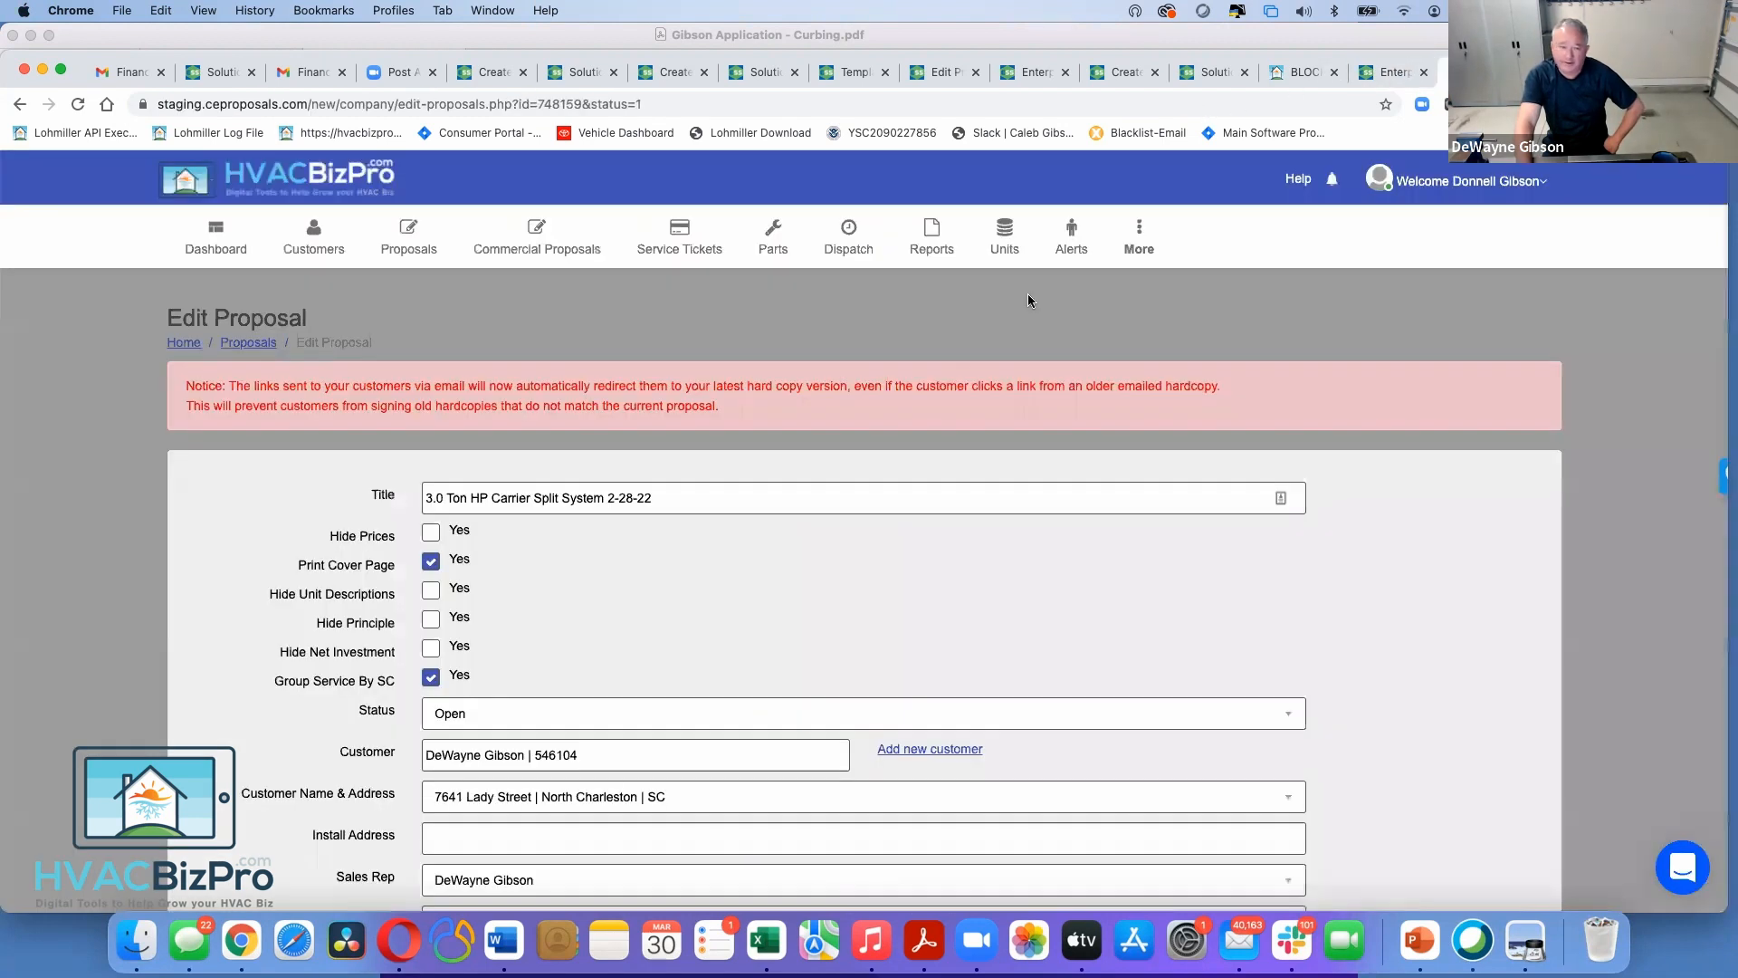
left_click(1138, 237)
mouse_move(1166, 241)
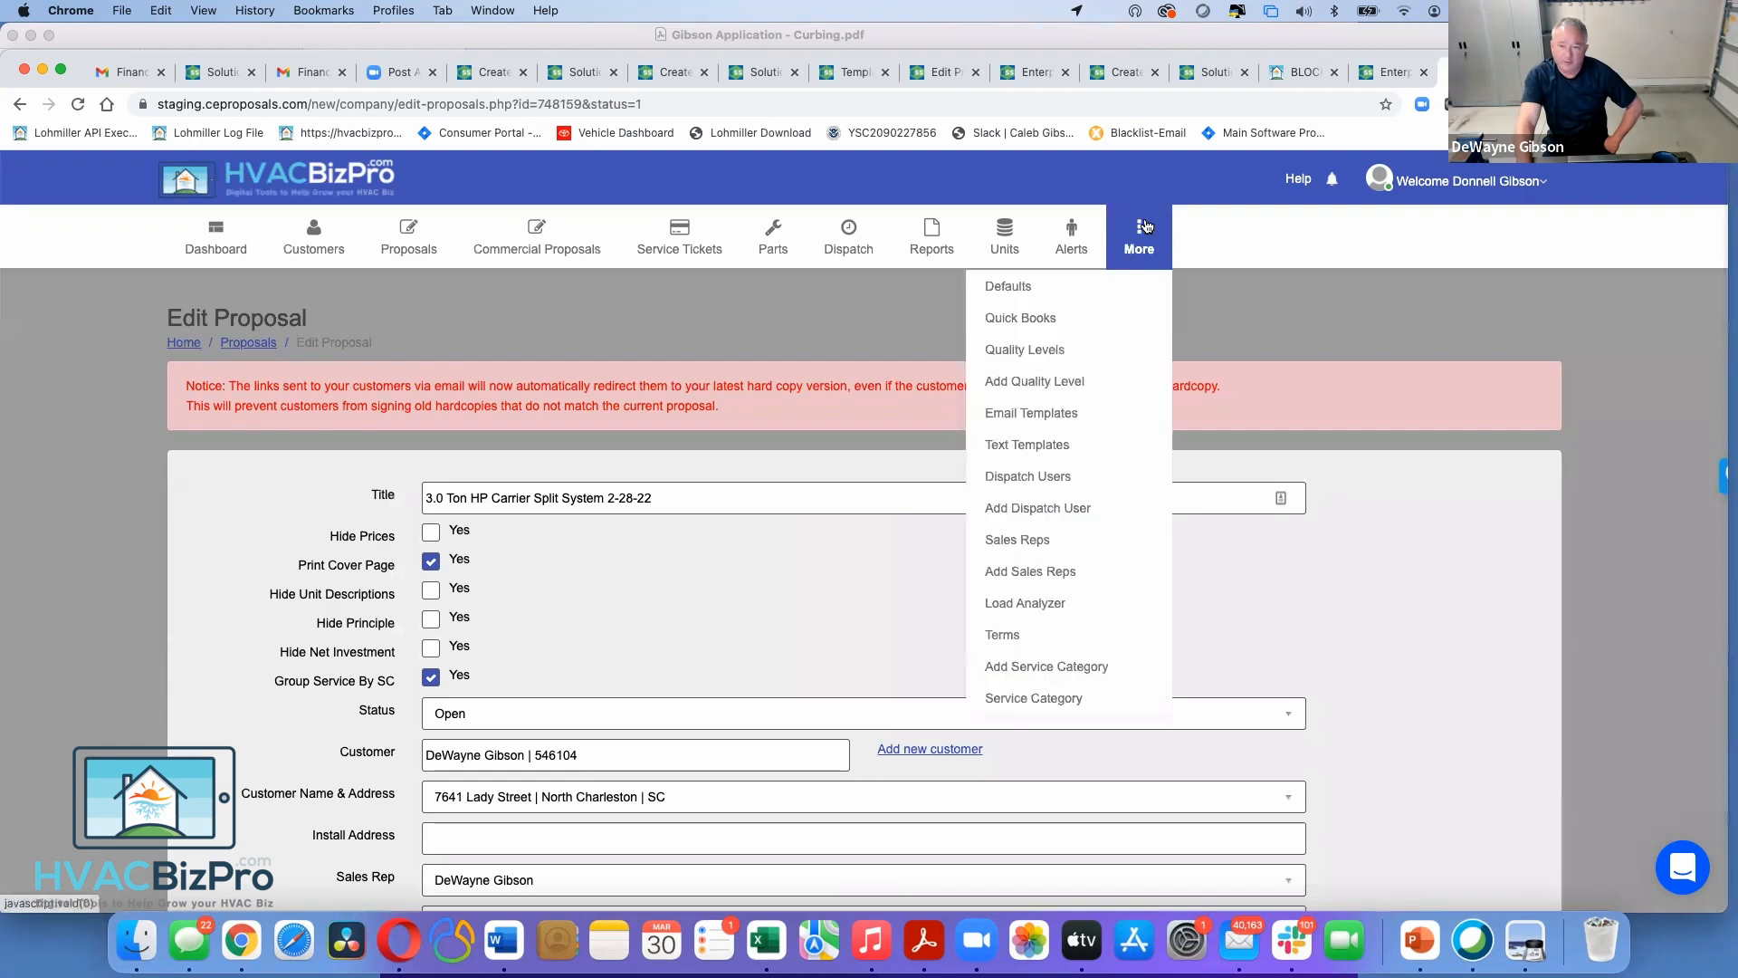
left_click(1130, 286)
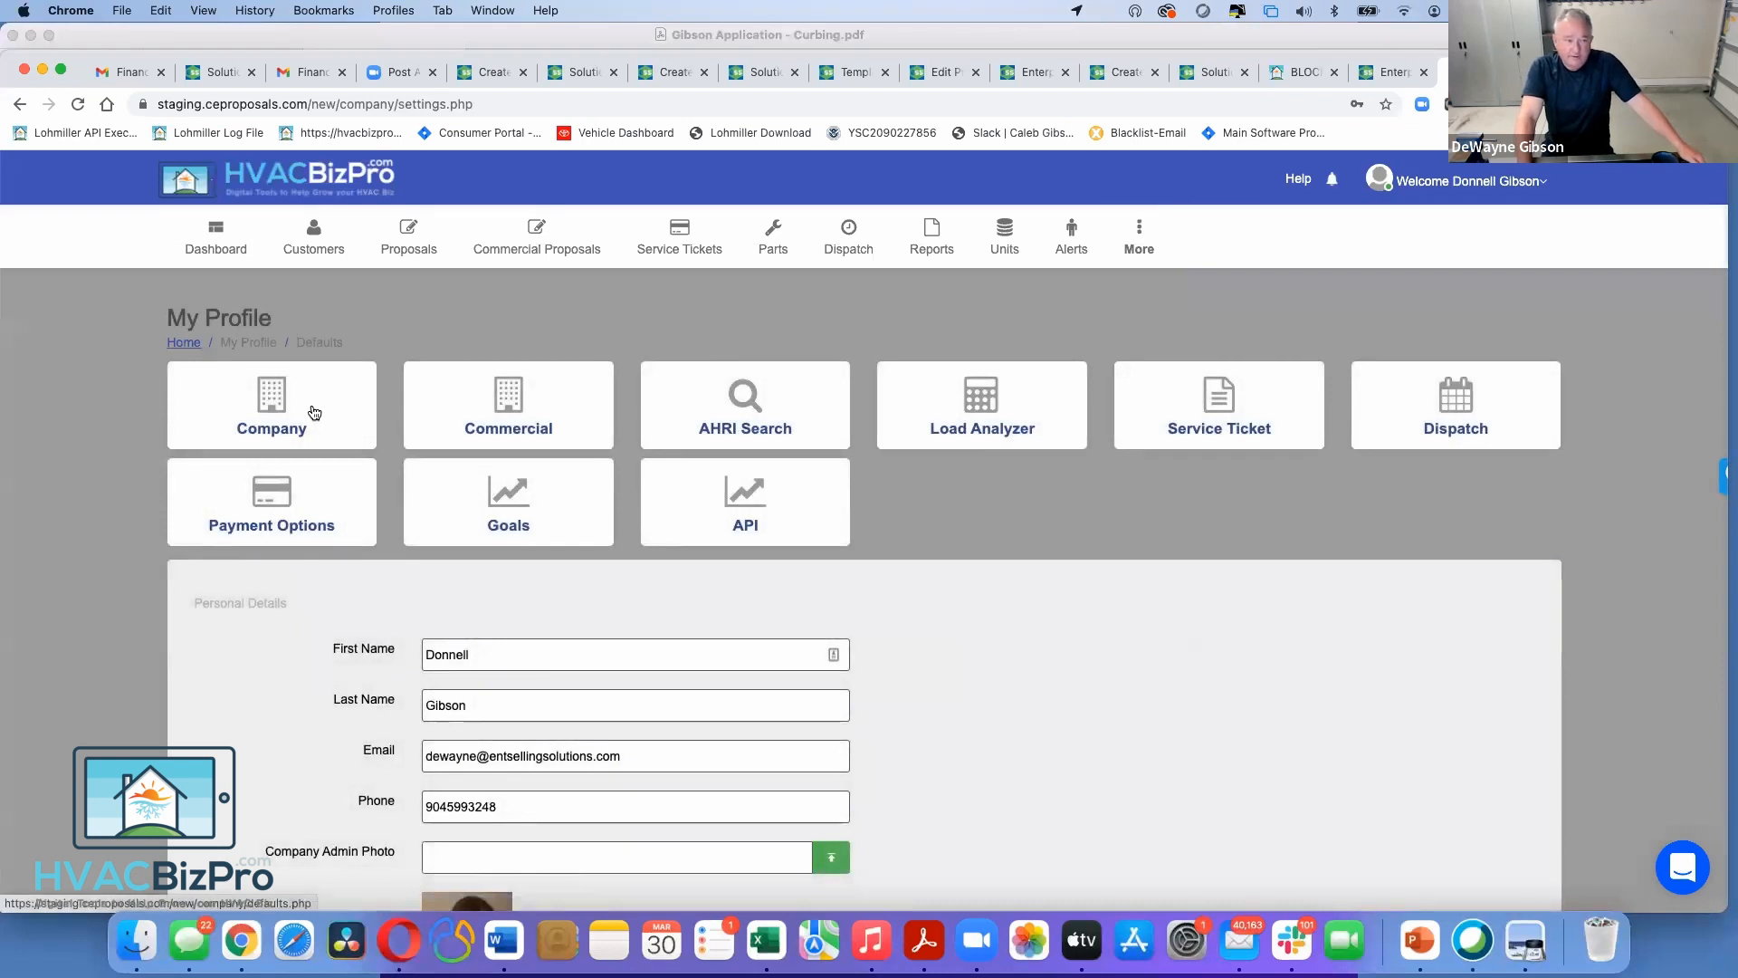
left_click(314, 413)
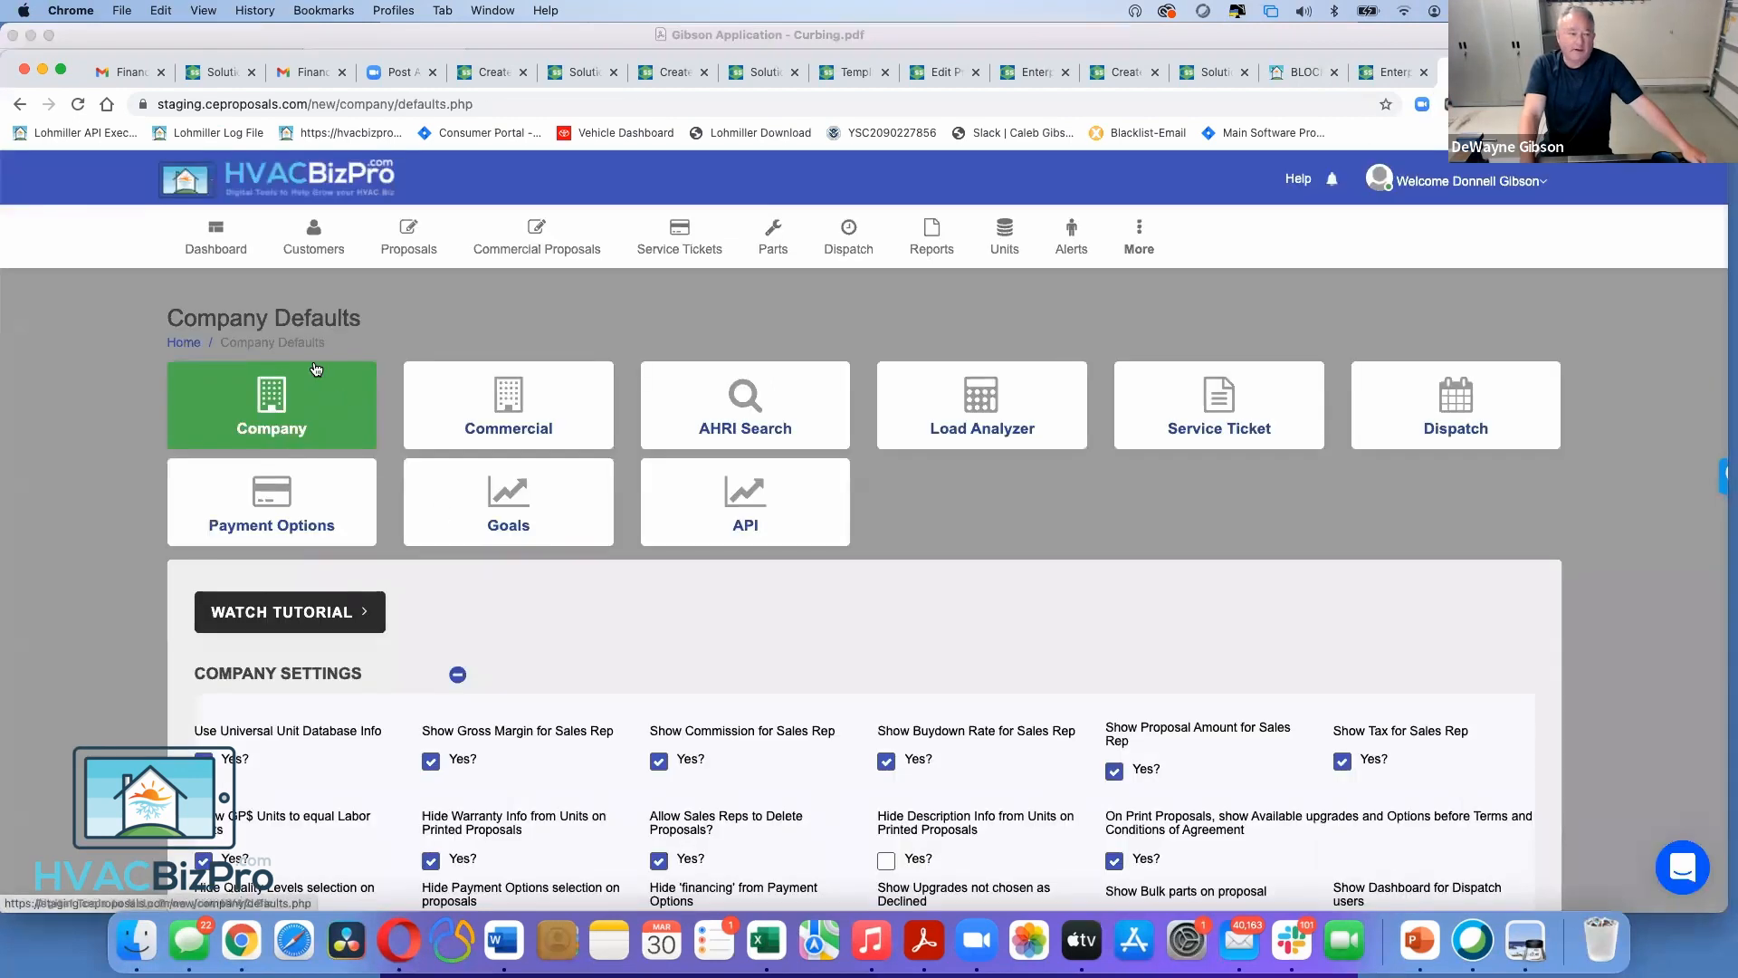
Open the first test proposal in the Proposals list for editing
mouse_move(391, 218)
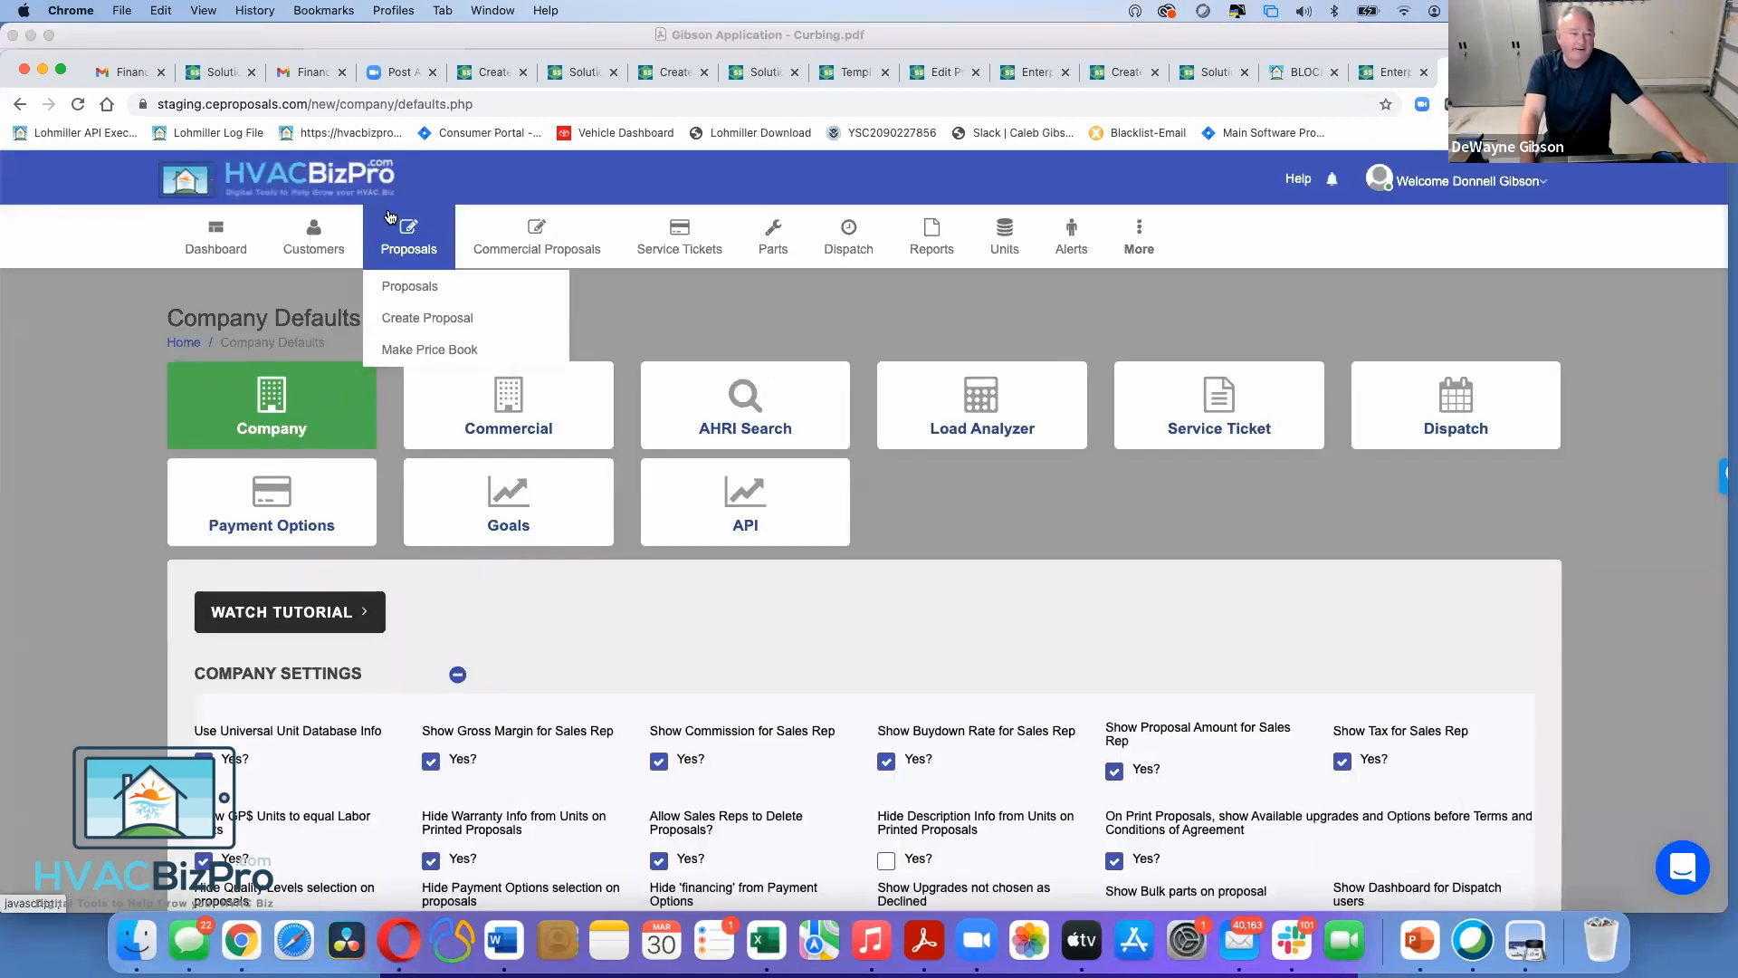
left_click(394, 290)
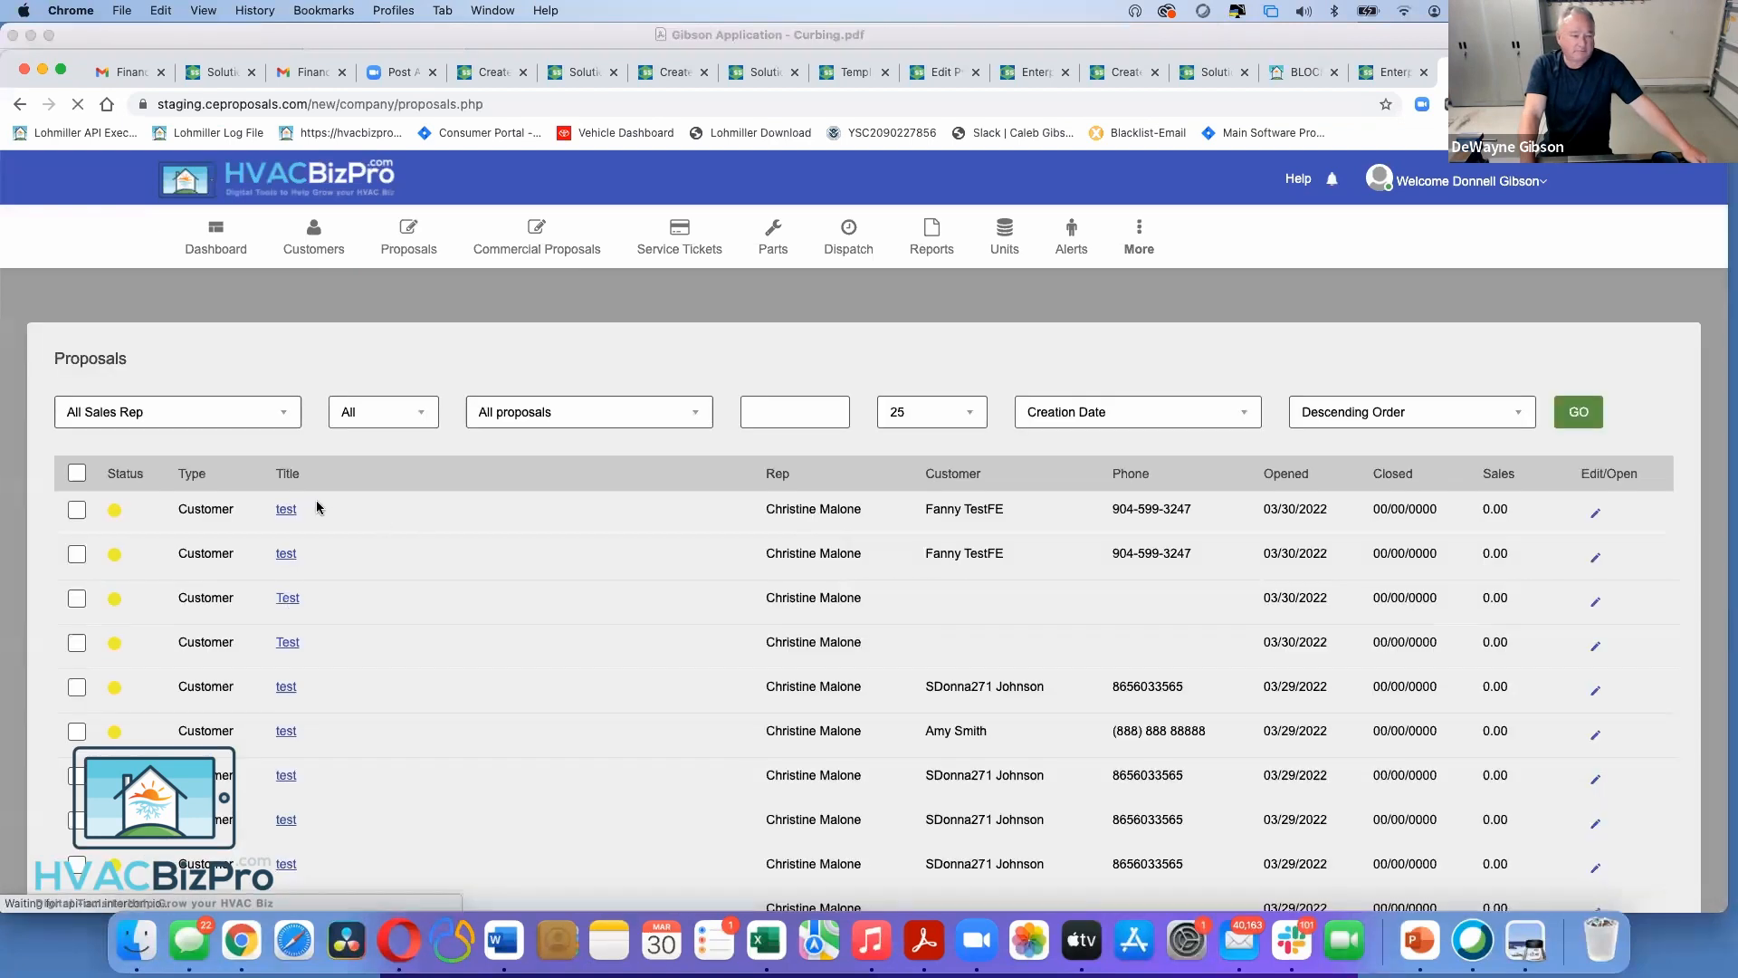
left_click(287, 511)
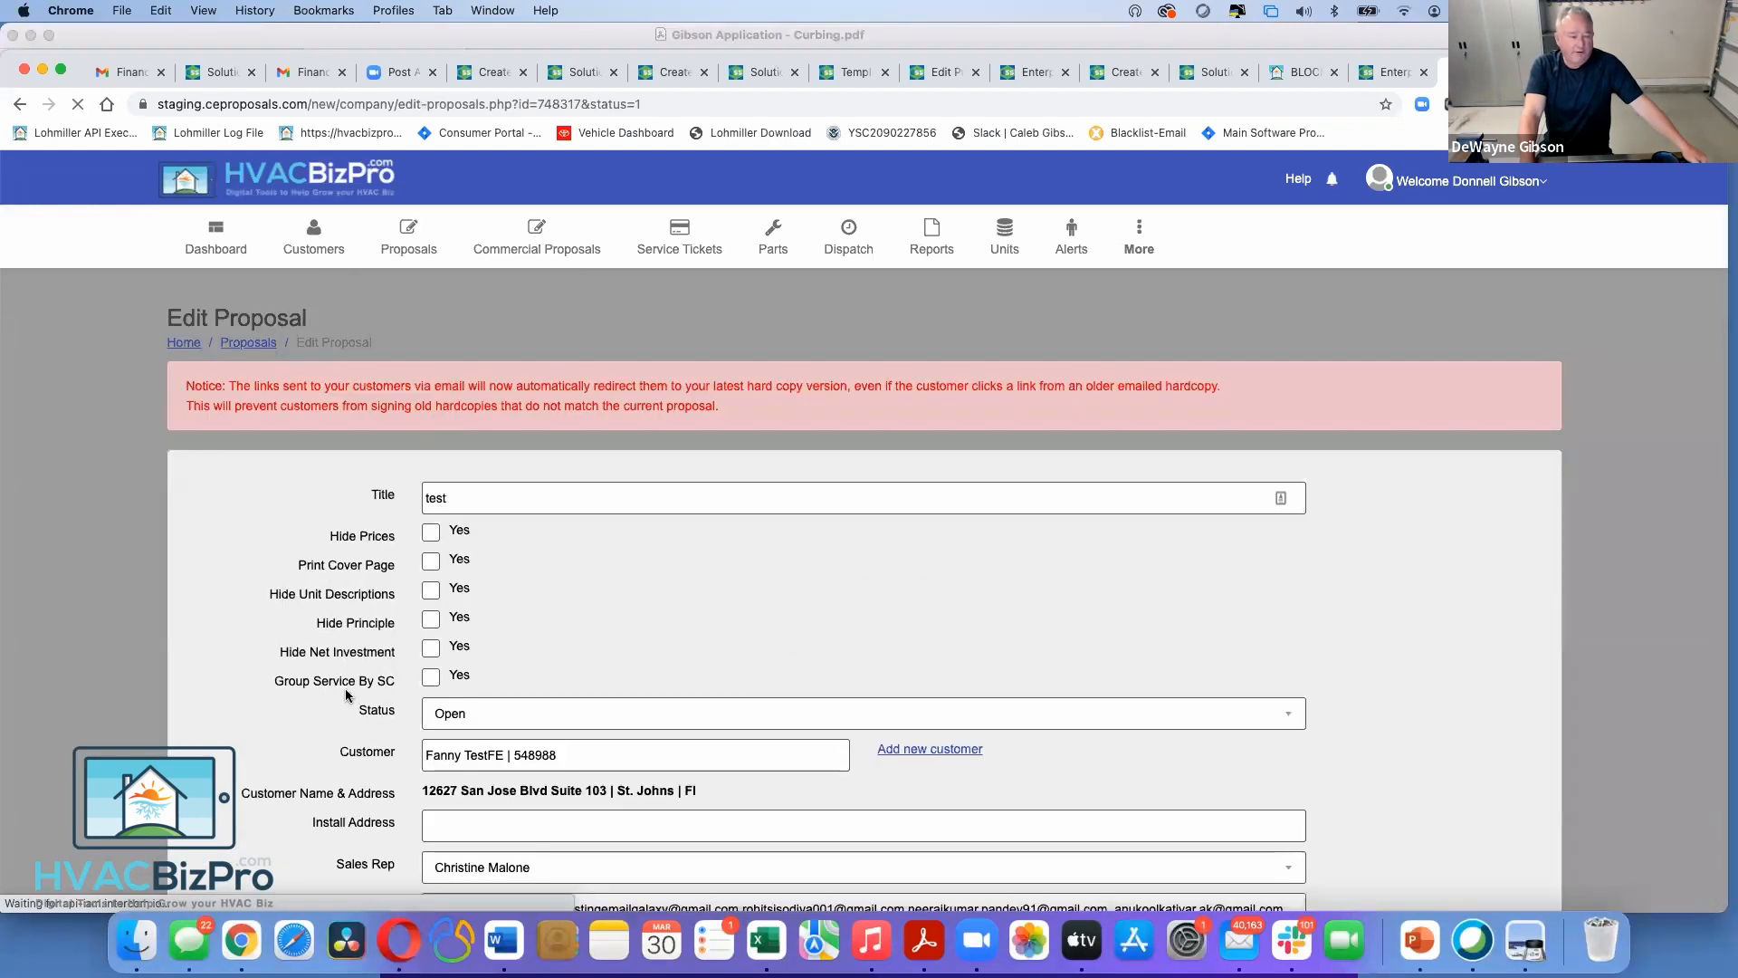
Turn the proposal's Group Service By SC option on and back off
left_click(431, 680)
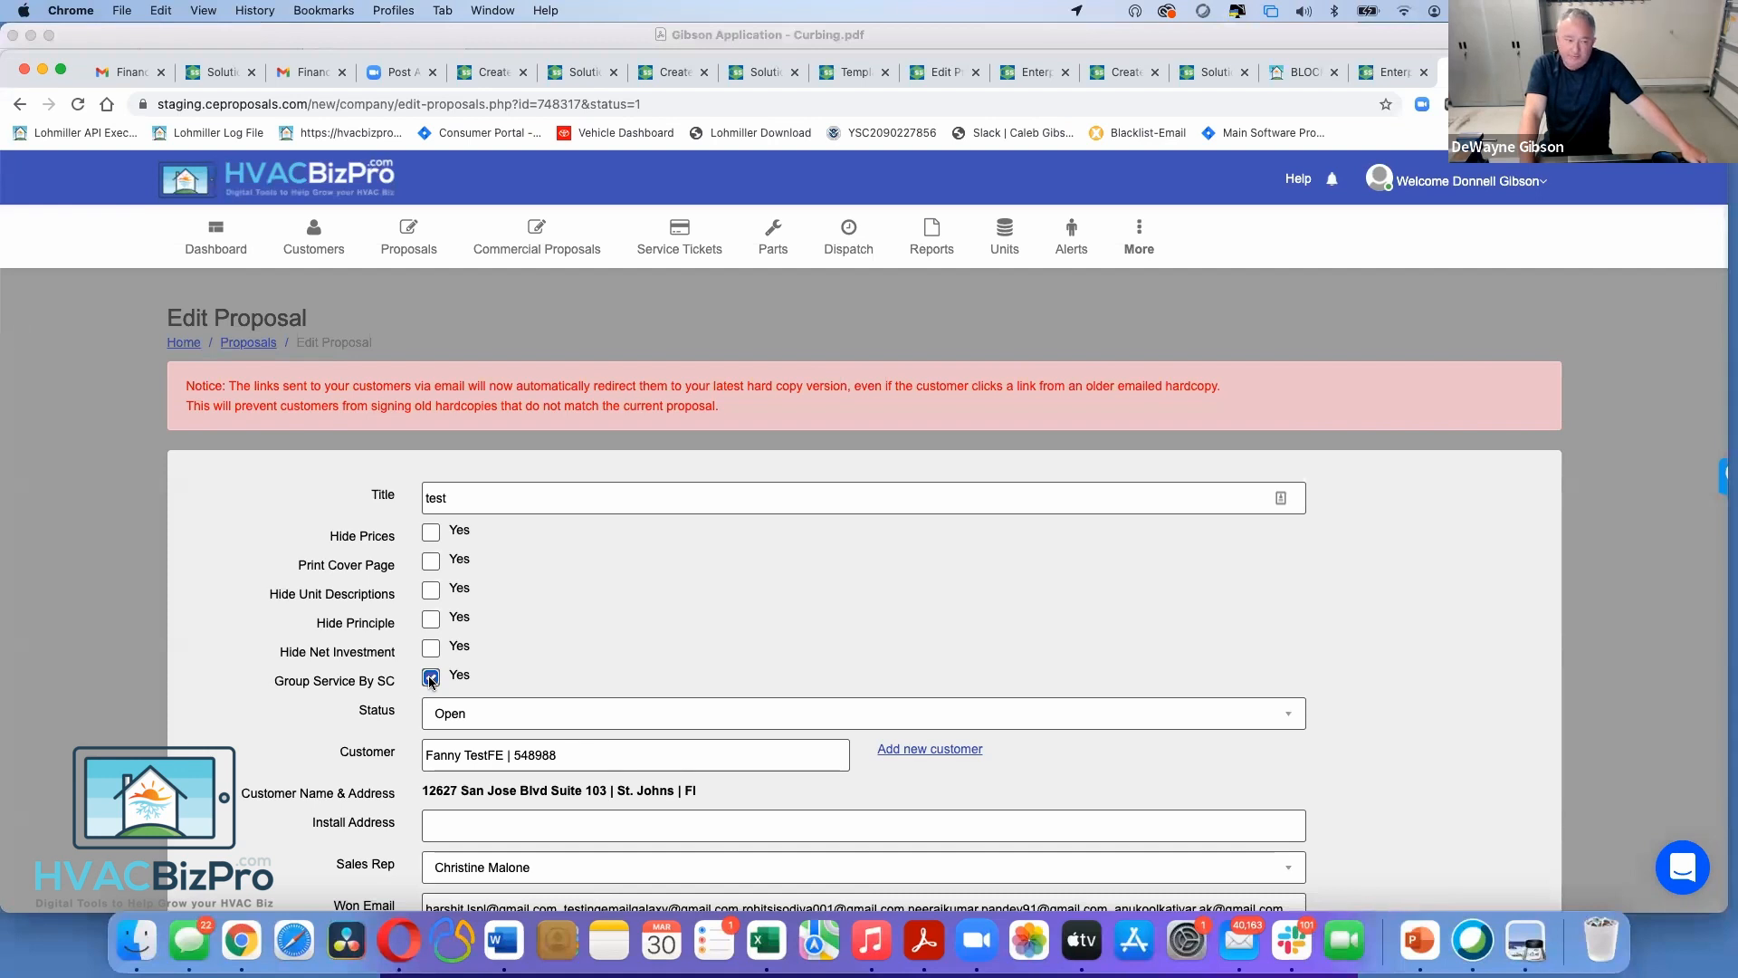
left_click(431, 680)
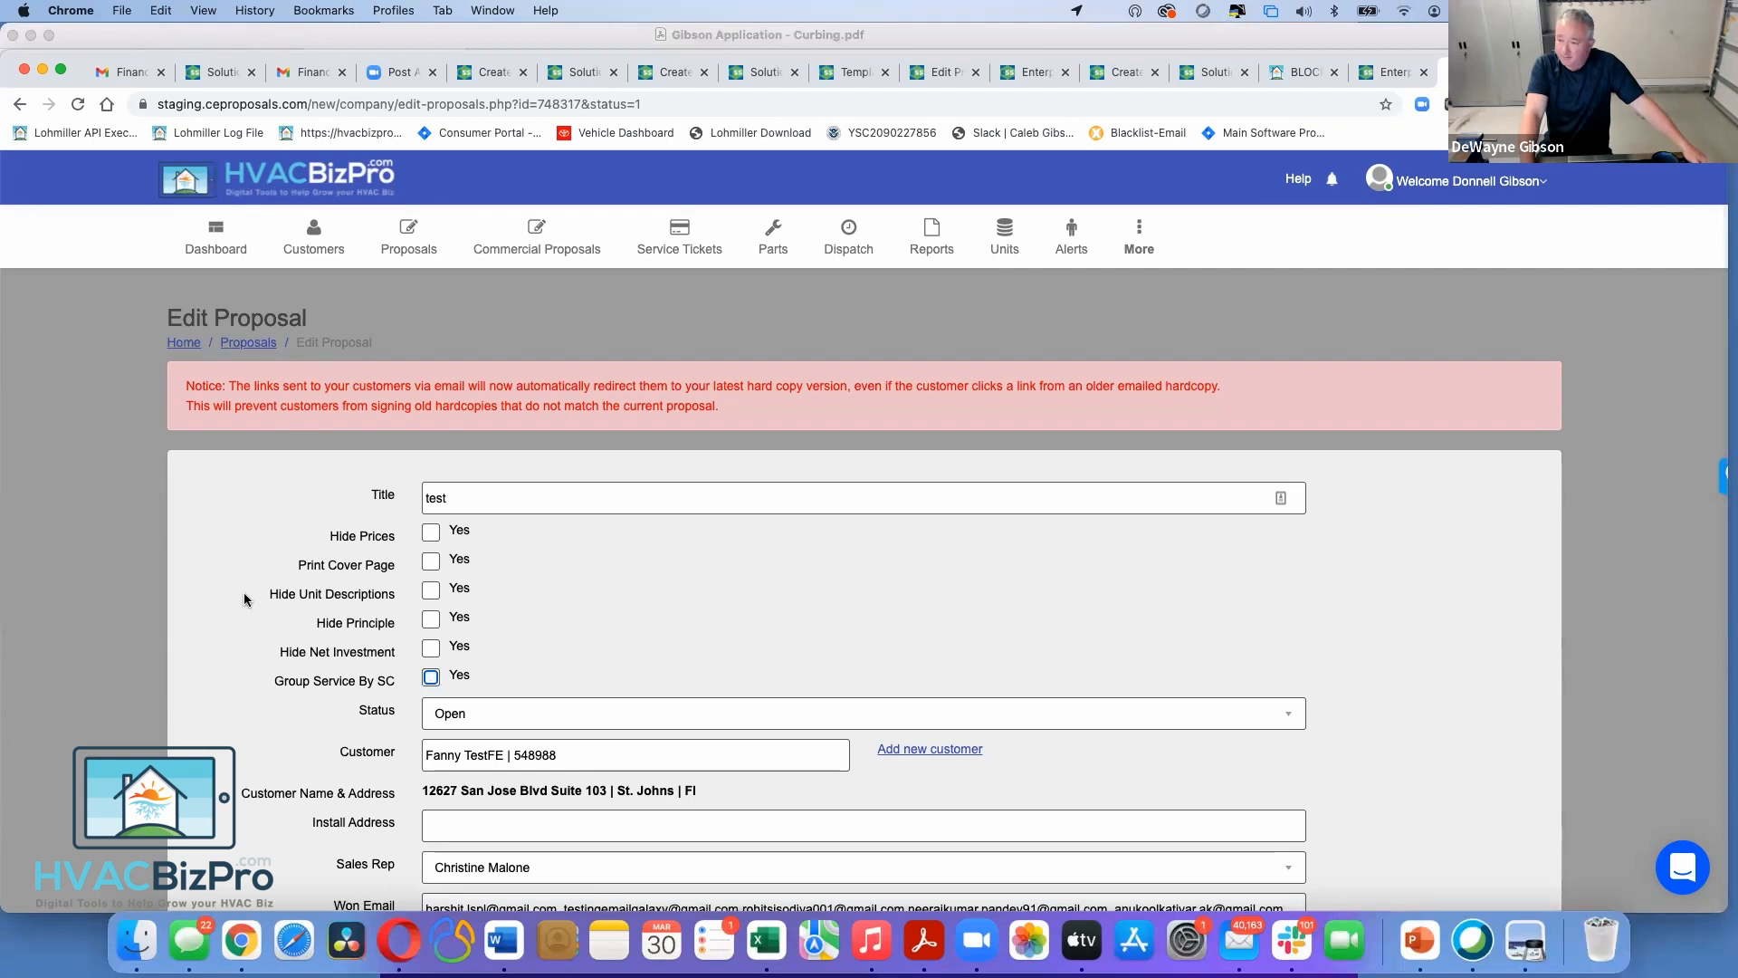